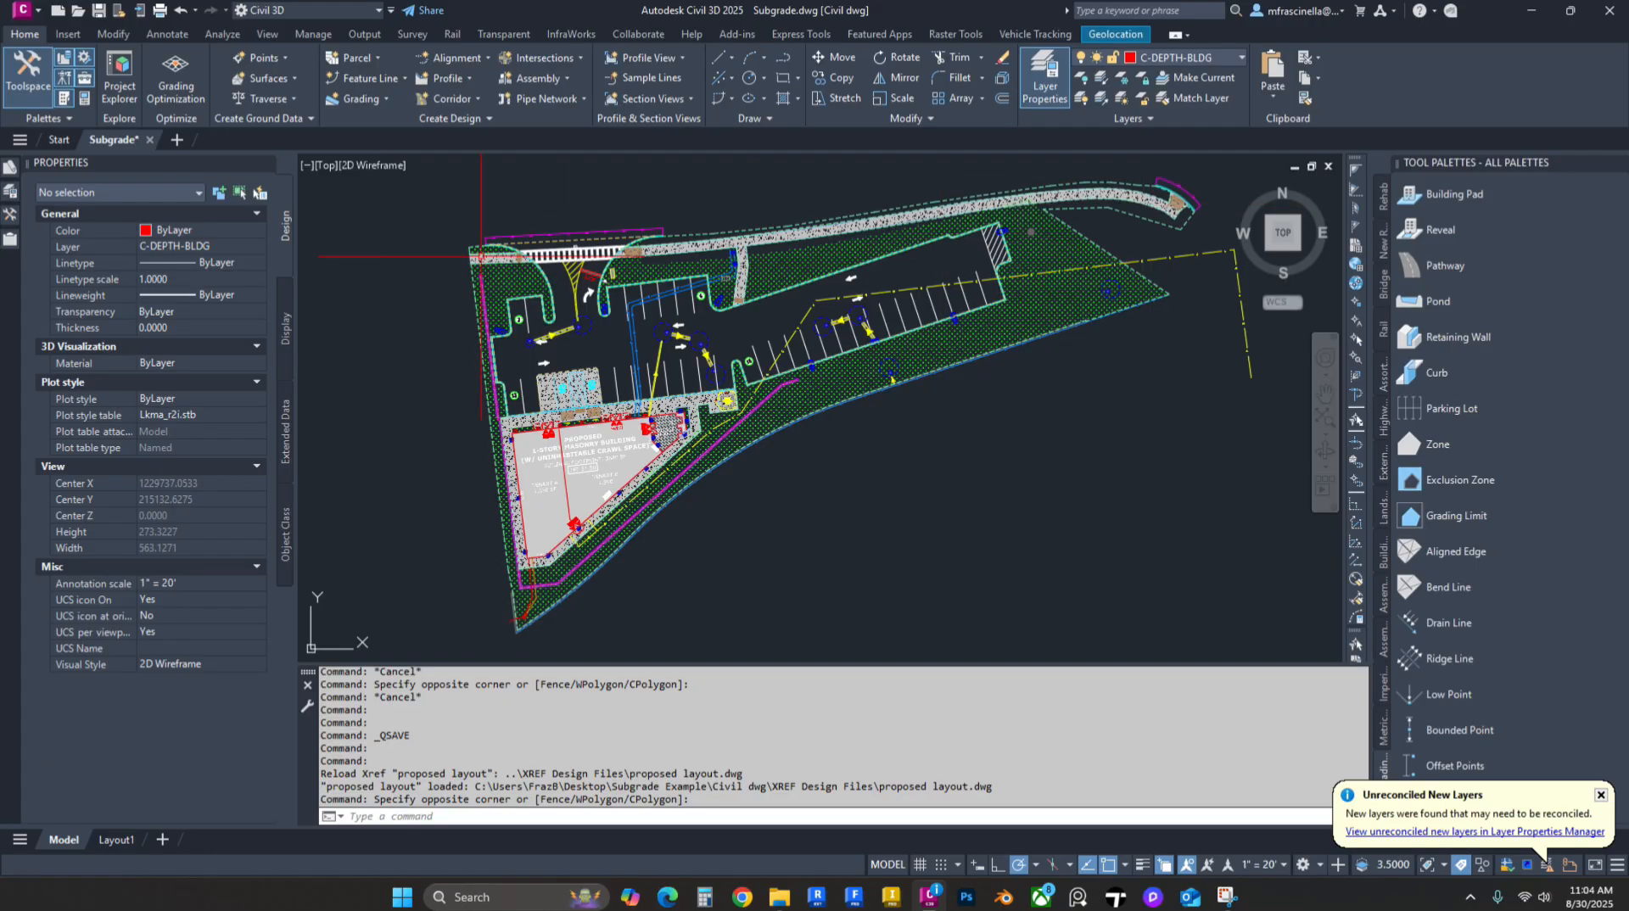
# Step: Examine the proposed site layout, covering the building, the parking lot, the sidewalks and the grass areas
pyautogui.scroll(2, 958, 247)
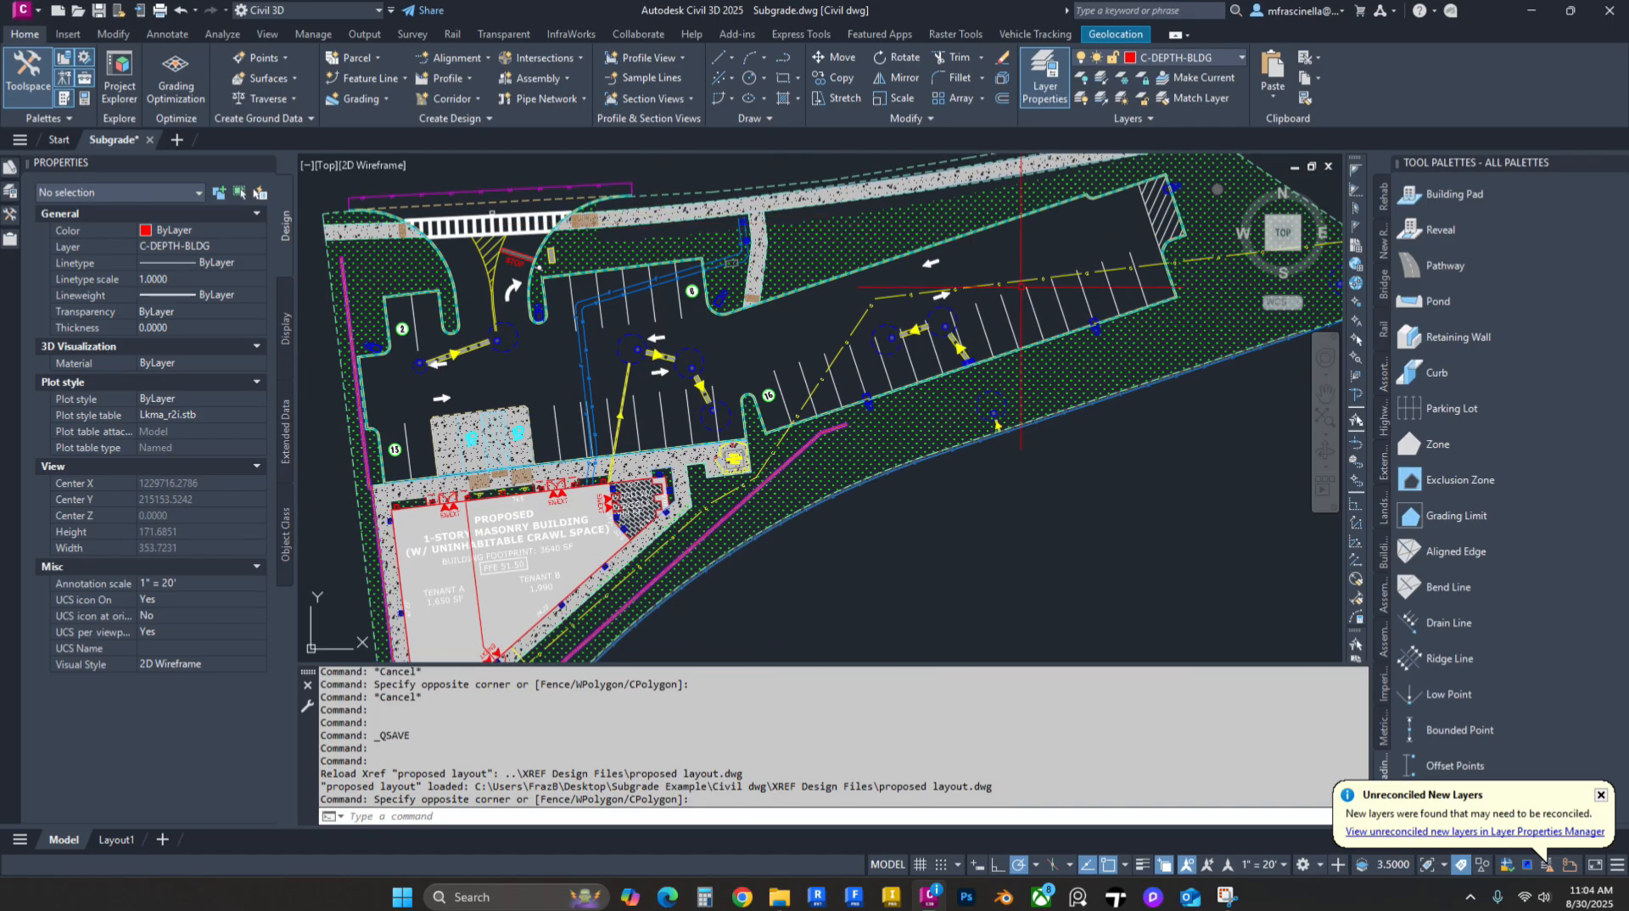
pyautogui.moveTo(463, 412); pyautogui.dragTo(594, 185, button='middle')
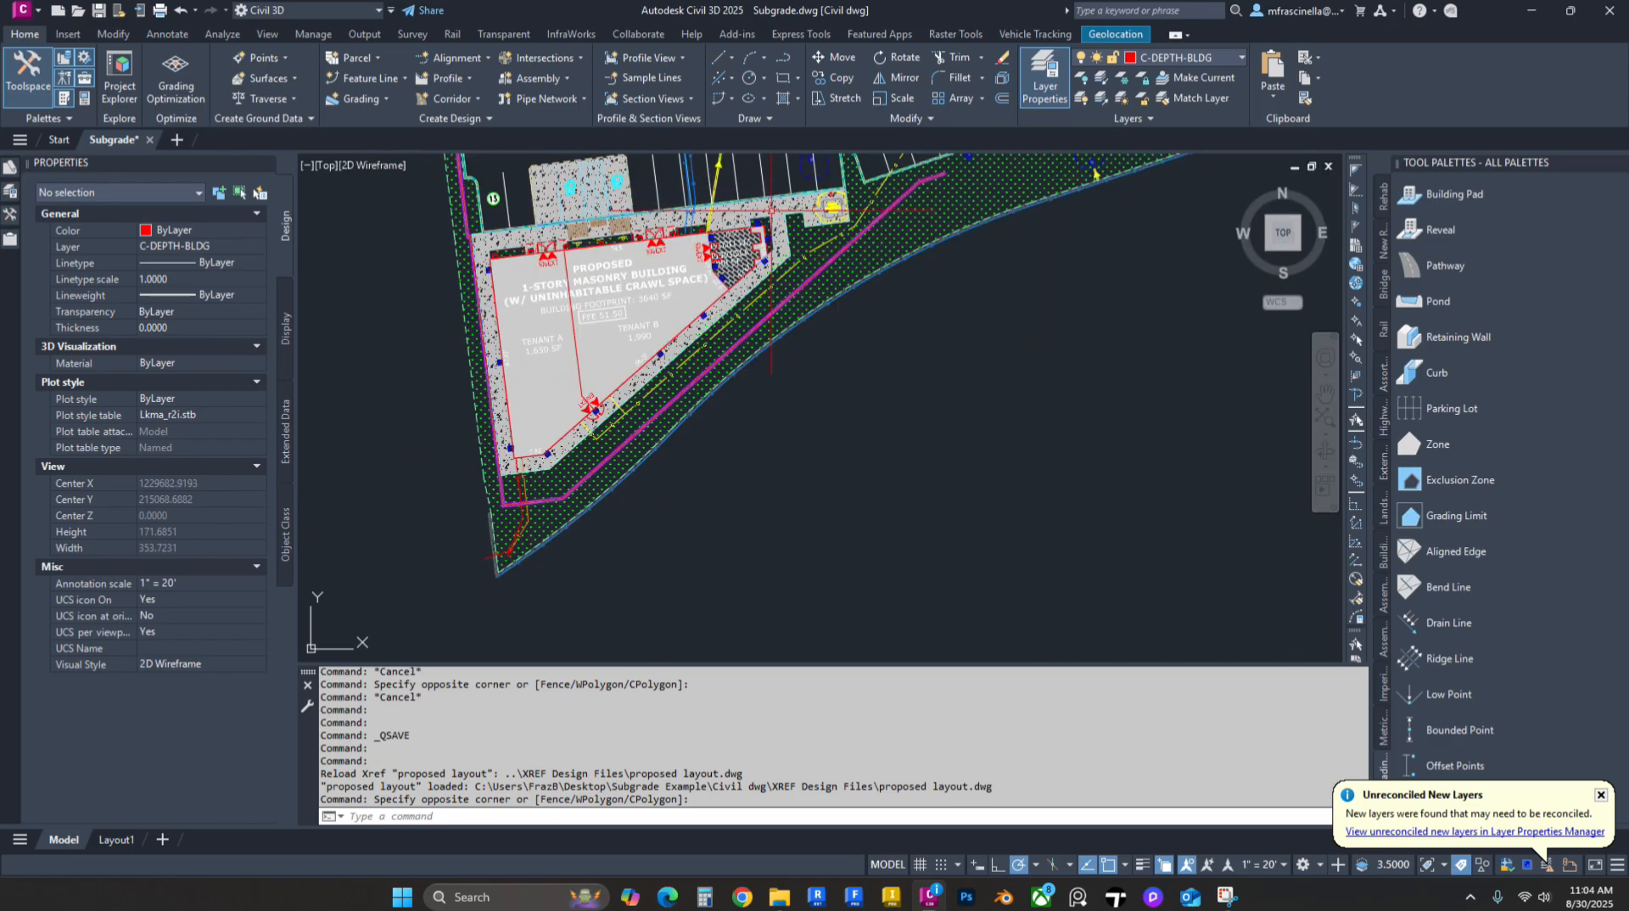
pyautogui.moveTo(755, 306); pyautogui.dragTo(679, 429, button='middle')
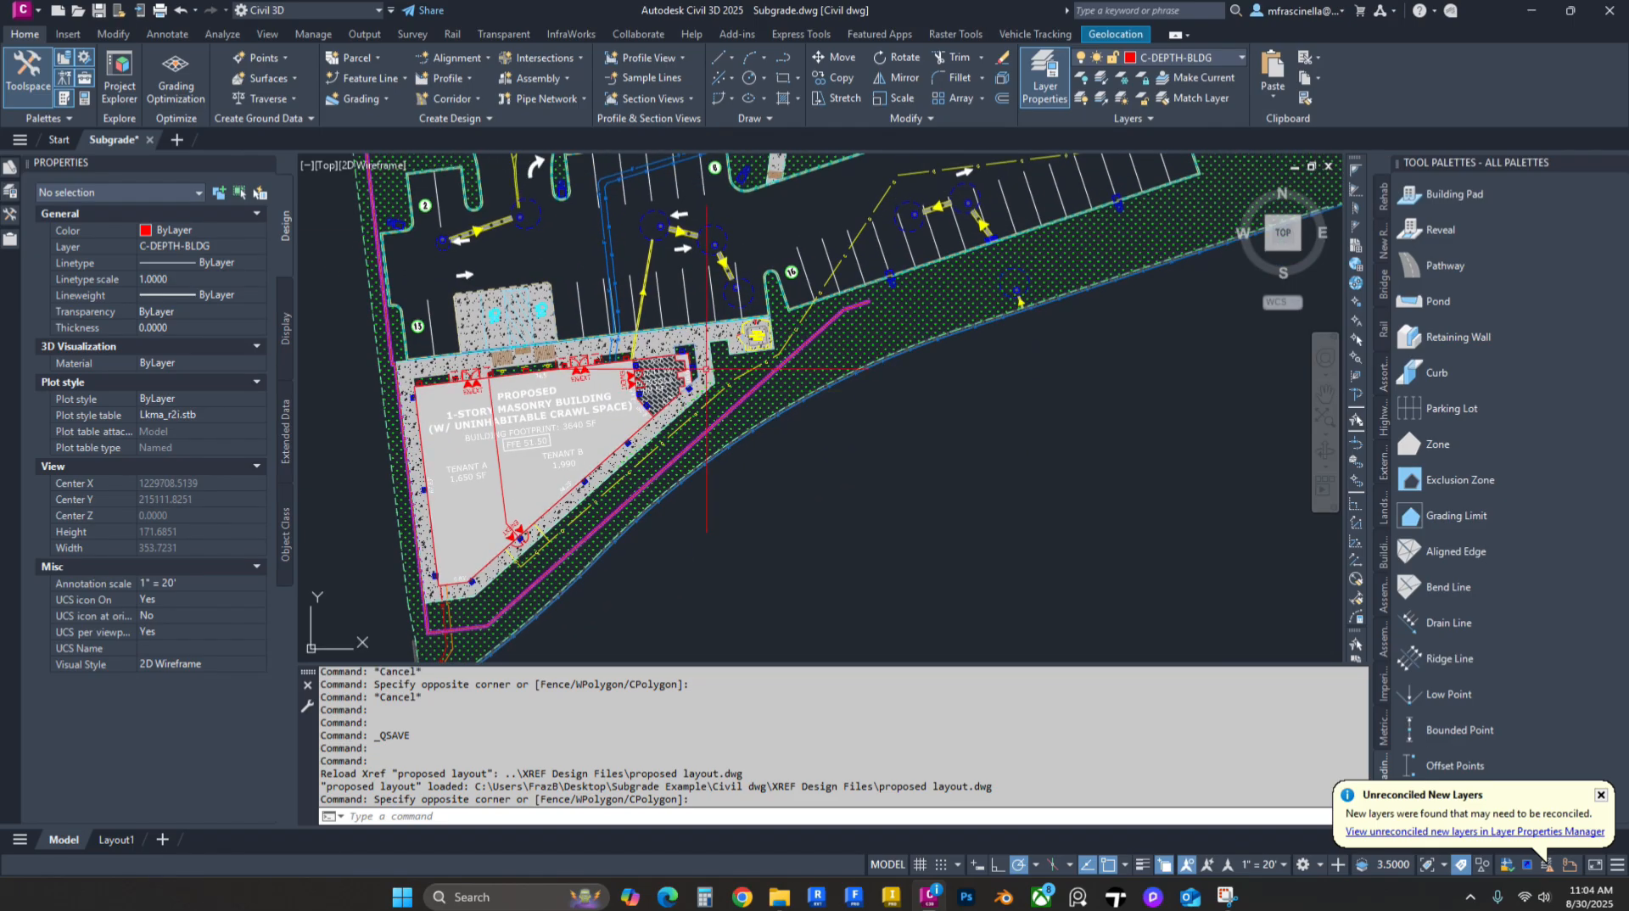
pyautogui.moveTo(894, 255)
pyautogui.mouseDown(button='middle')
pyautogui.moveTo(714, 530)
pyautogui.moveTo(710, 505)
pyautogui.moveTo(809, 388)
pyautogui.mouseUp(button='middle')
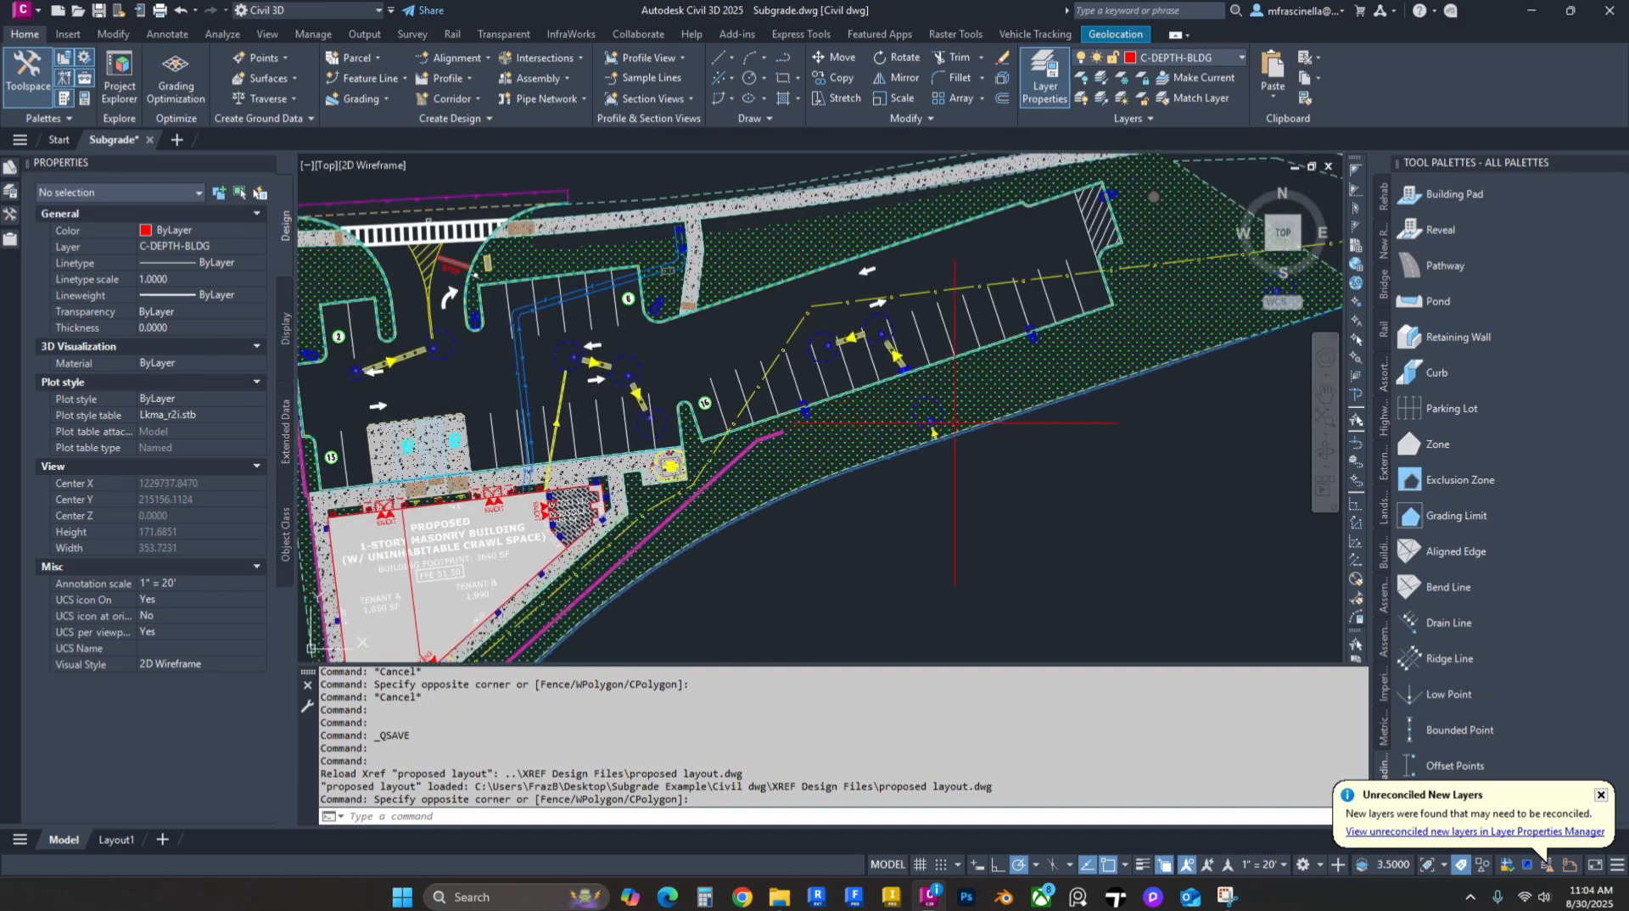
pyautogui.moveTo(362, 262); pyautogui.dragTo(551, 261, button='middle')
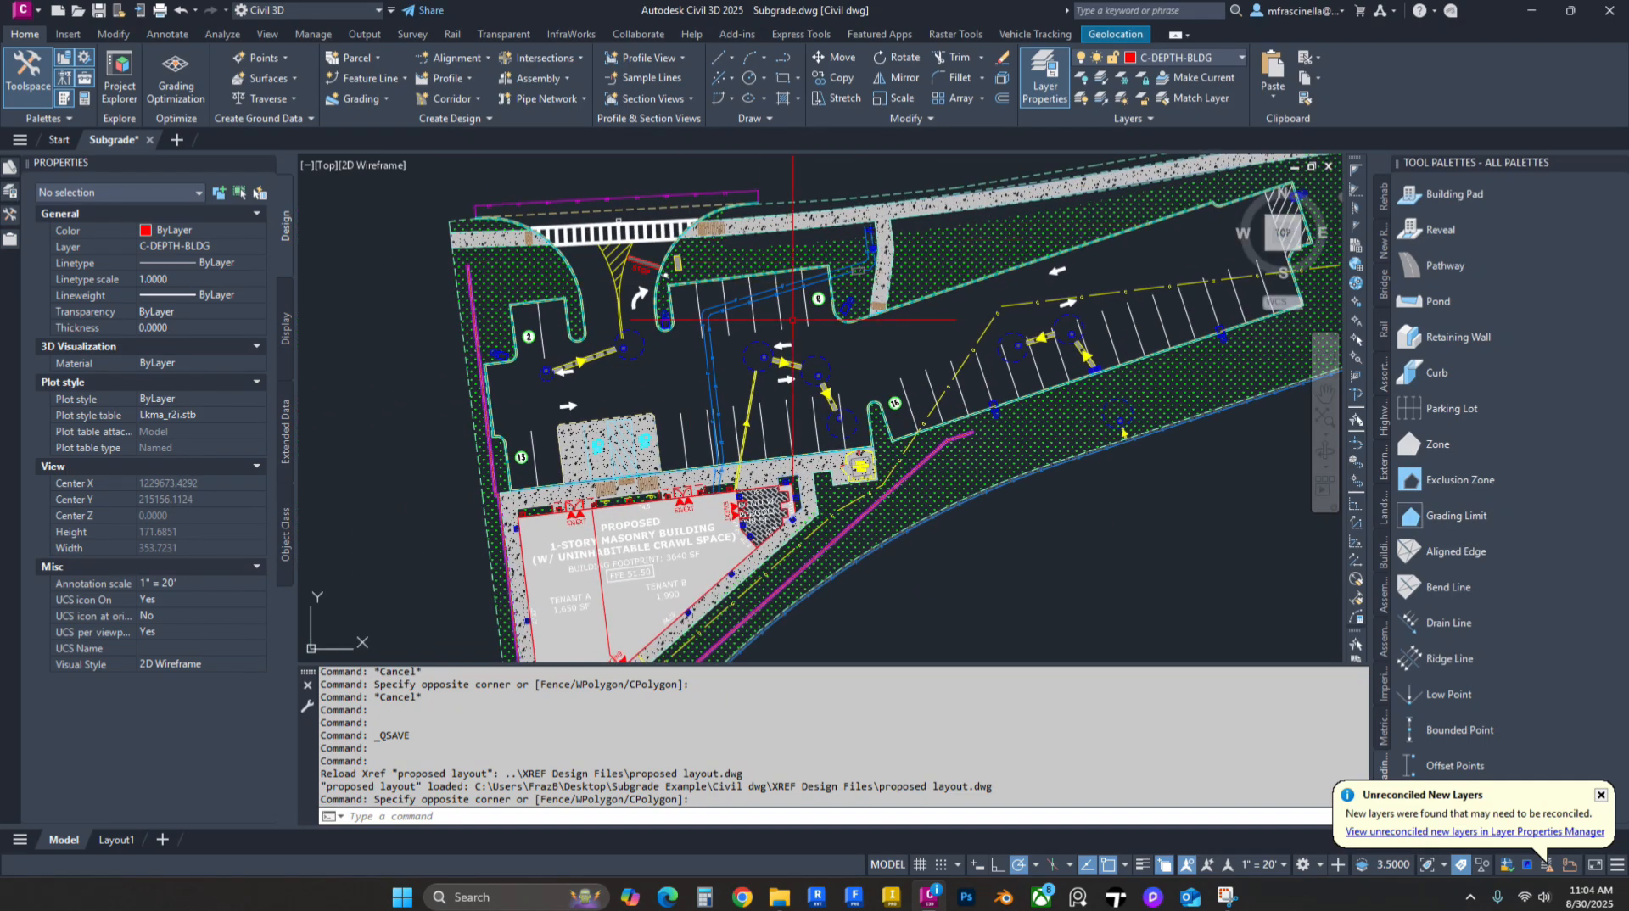
pyautogui.moveTo(794, 222); pyautogui.dragTo(812, 181, button='middle')
pyautogui.scroll(-5, 815, 280)
pyautogui.scroll(5, 823, 297)
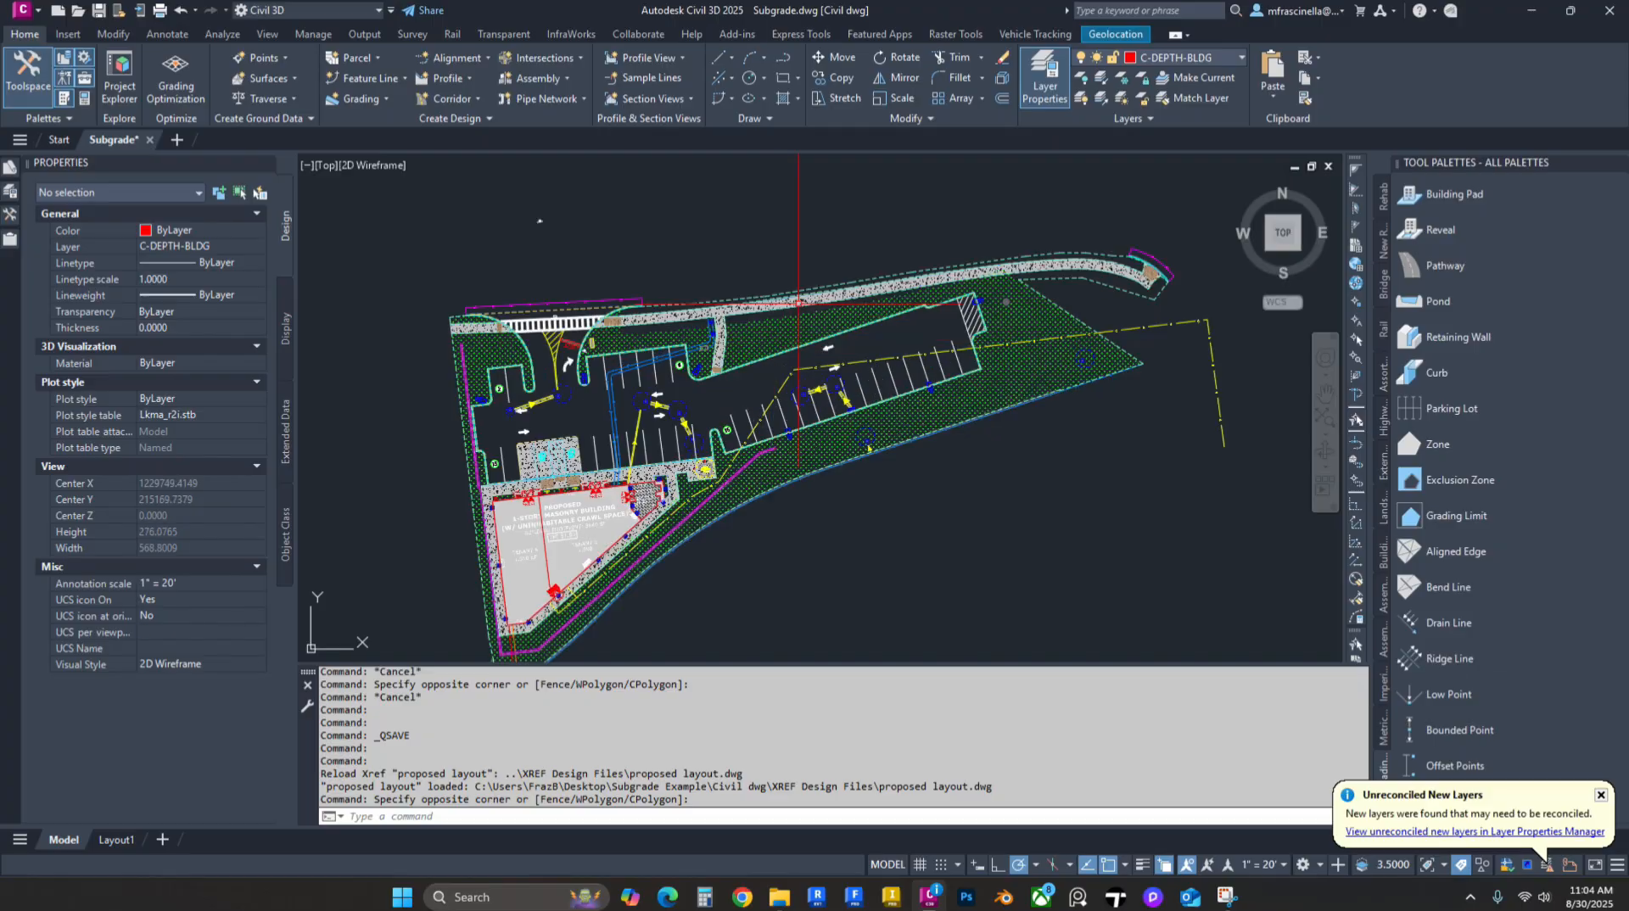
pyautogui.scroll(-3, 823, 299)
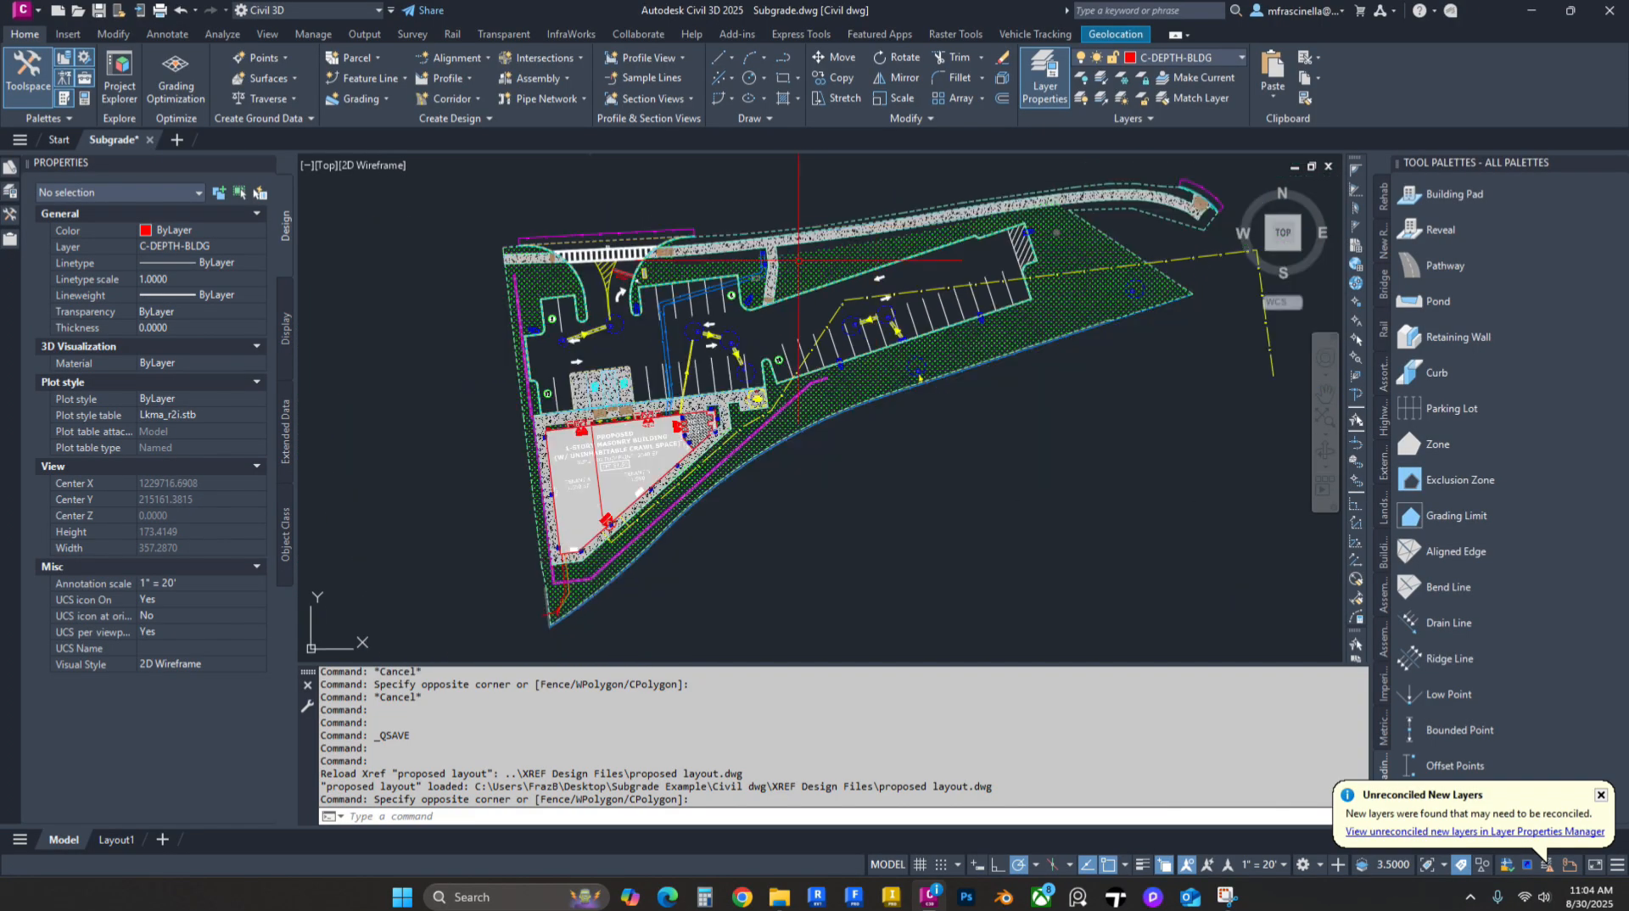
pyautogui.scroll(3, 847, 257)
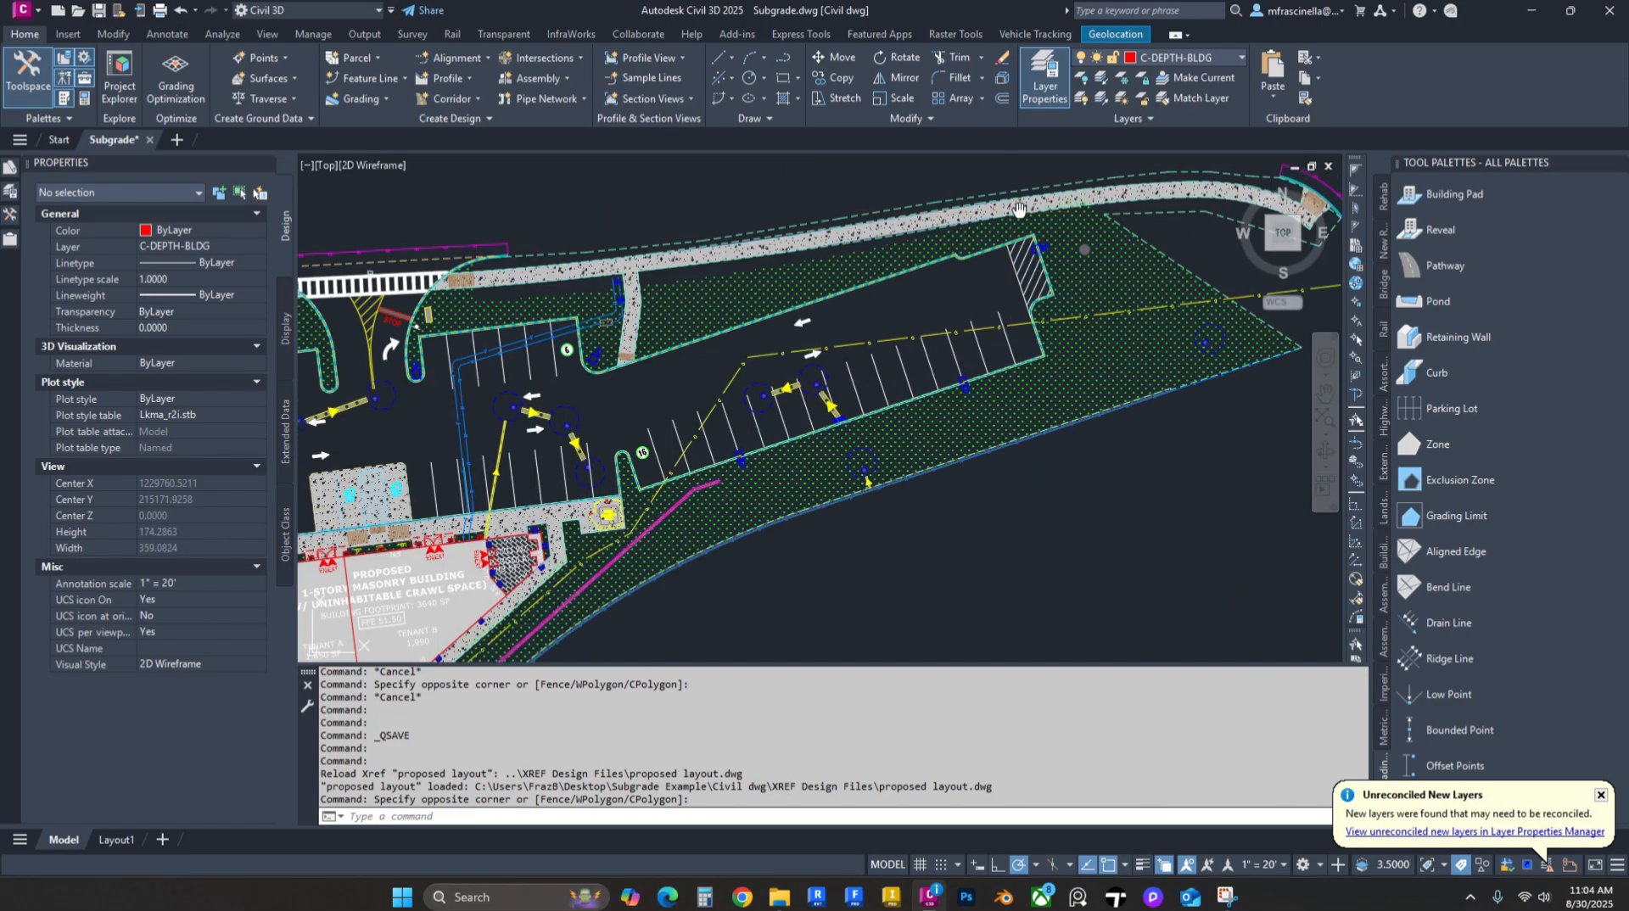
pyautogui.moveTo(996, 201); pyautogui.dragTo(953, 231, button='middle')
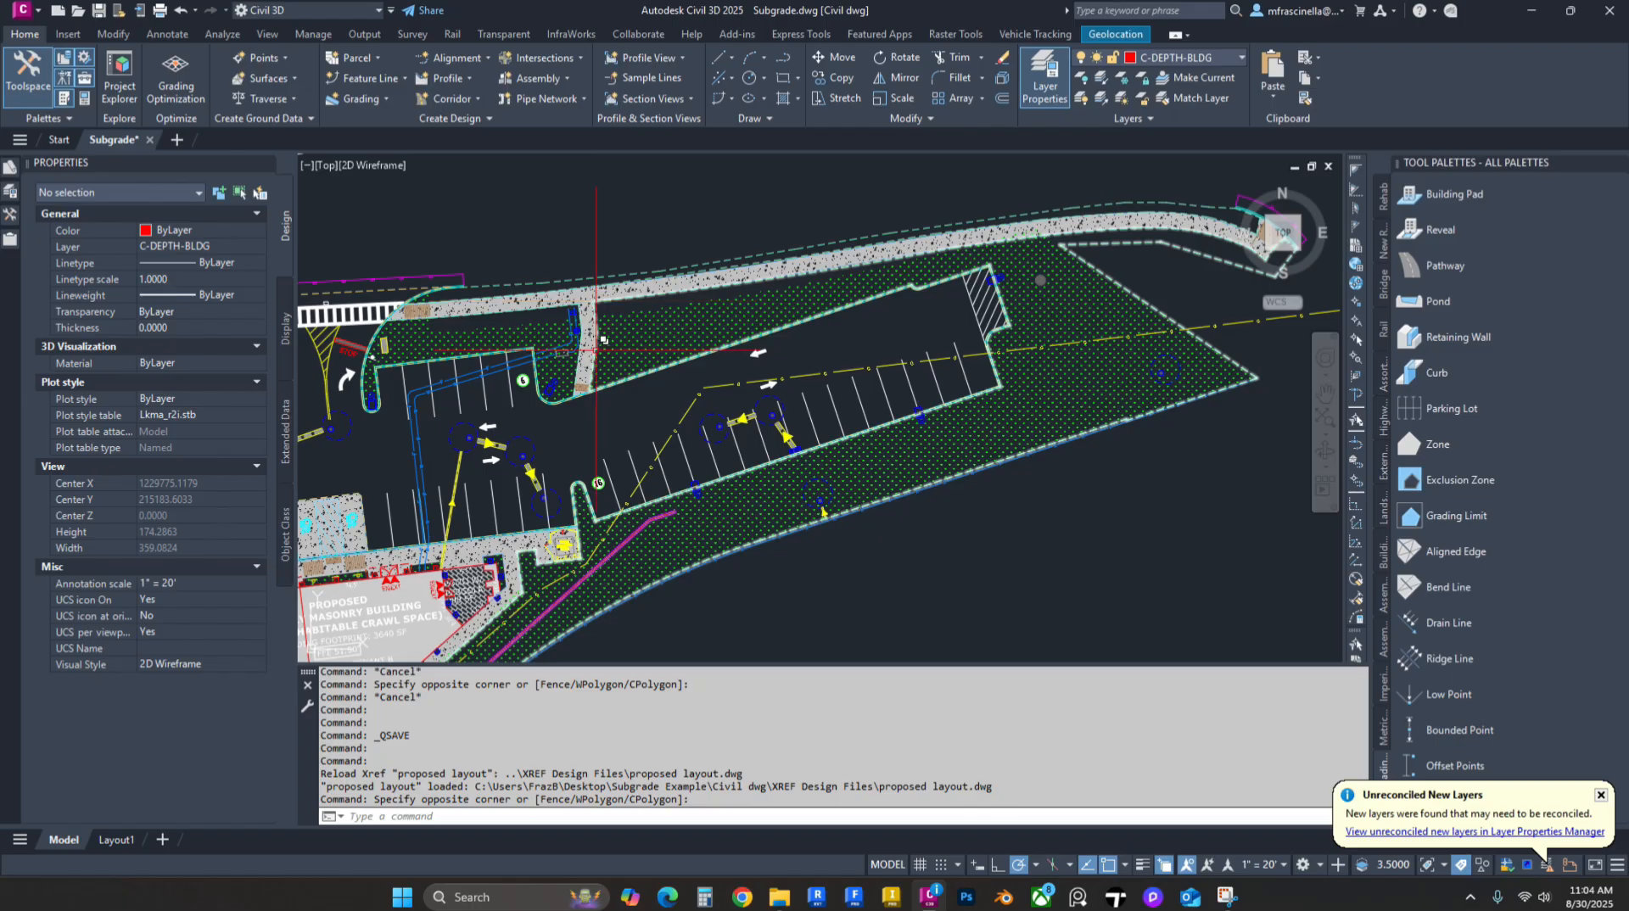
# Step: Unload the "proposed layout" external reference so only the subgrade depth linework is displayed
pyautogui.click(10, 240)
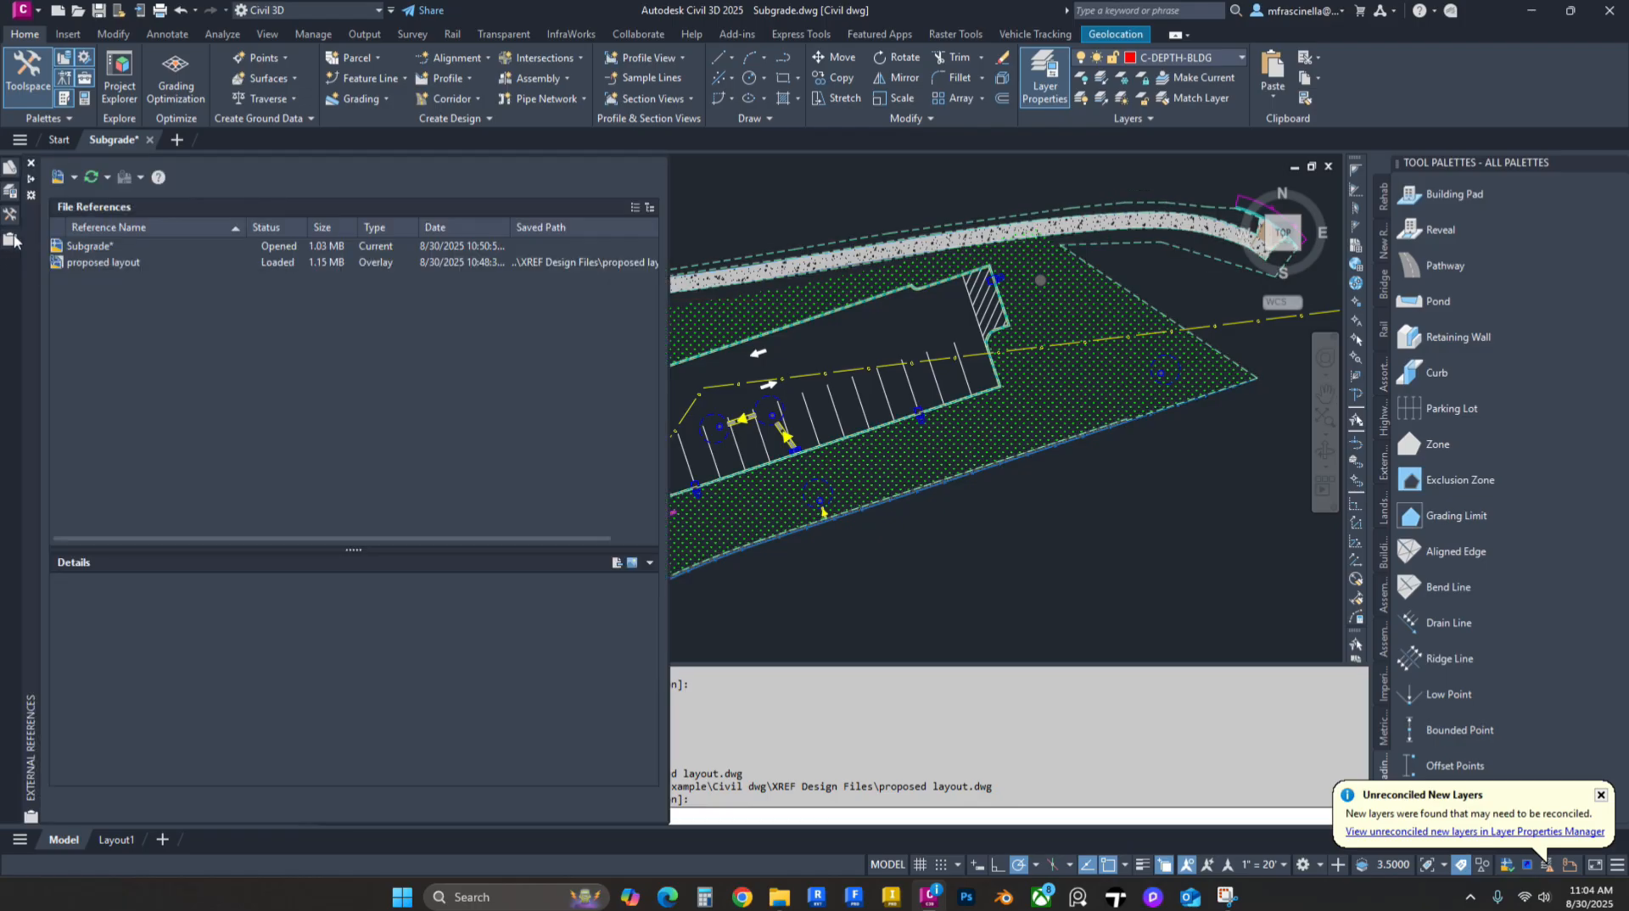
pyautogui.rightClick(109, 263)
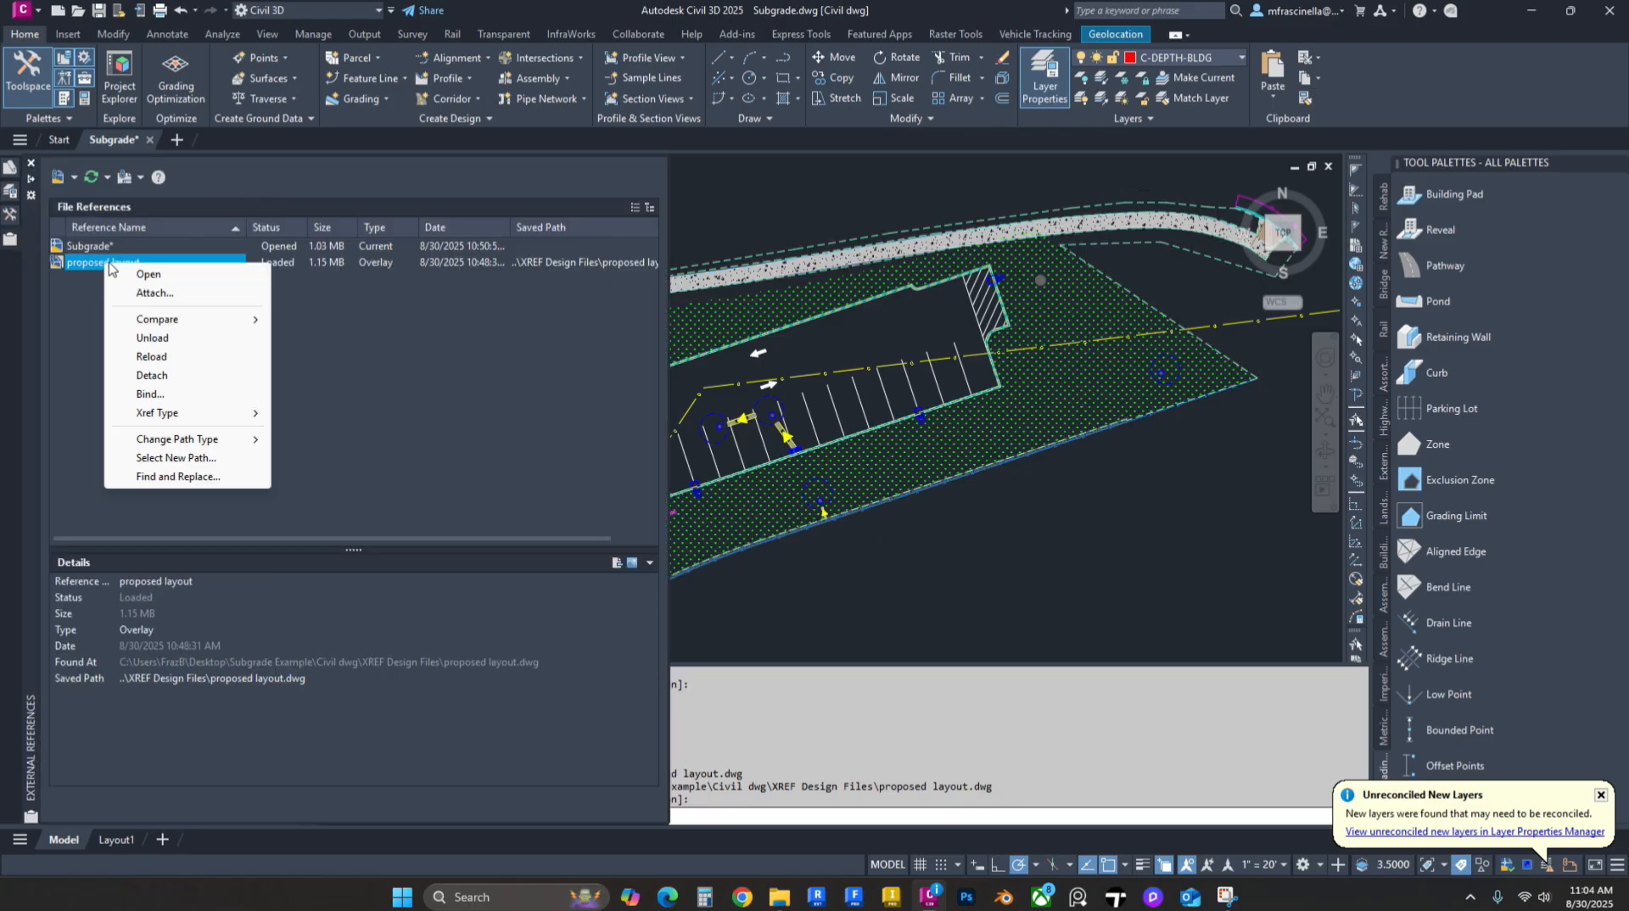
pyautogui.click(185, 339)
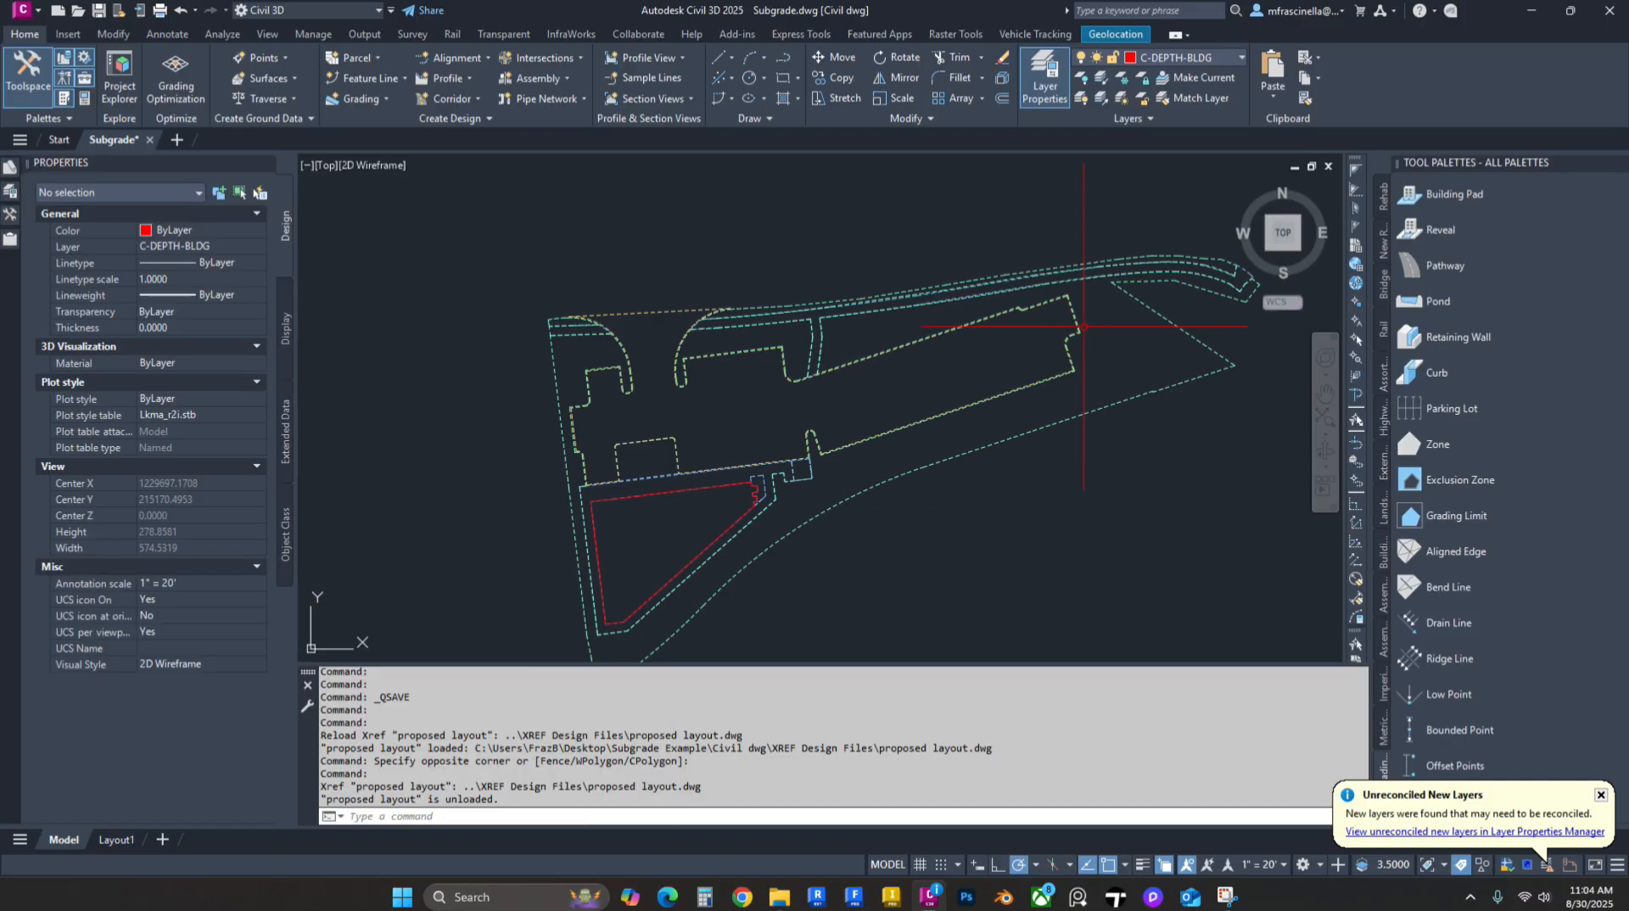
# Step: Check the elevation of the C-DEPTH-ASPHALT polyline along the upper edge of the long parking area
pyautogui.moveTo(923, 322)
pyautogui.mouseDown(button='middle')
pyautogui.moveTo(913, 283)
pyautogui.moveTo(875, 263)
pyautogui.mouseUp(button='middle')
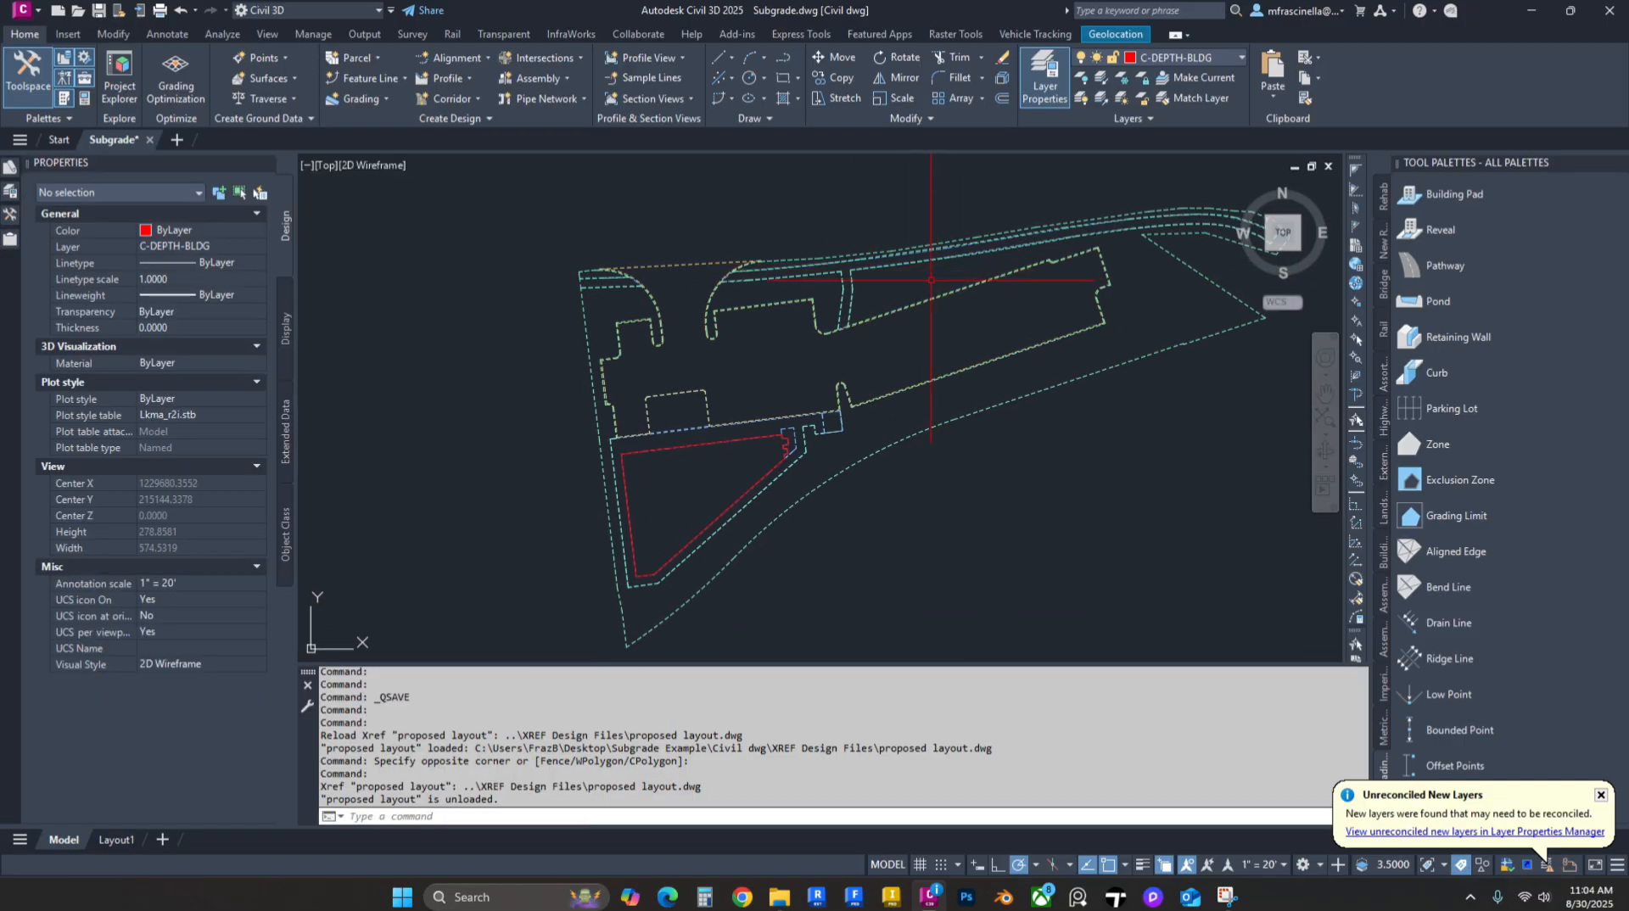
pyautogui.scroll(6, 931, 279)
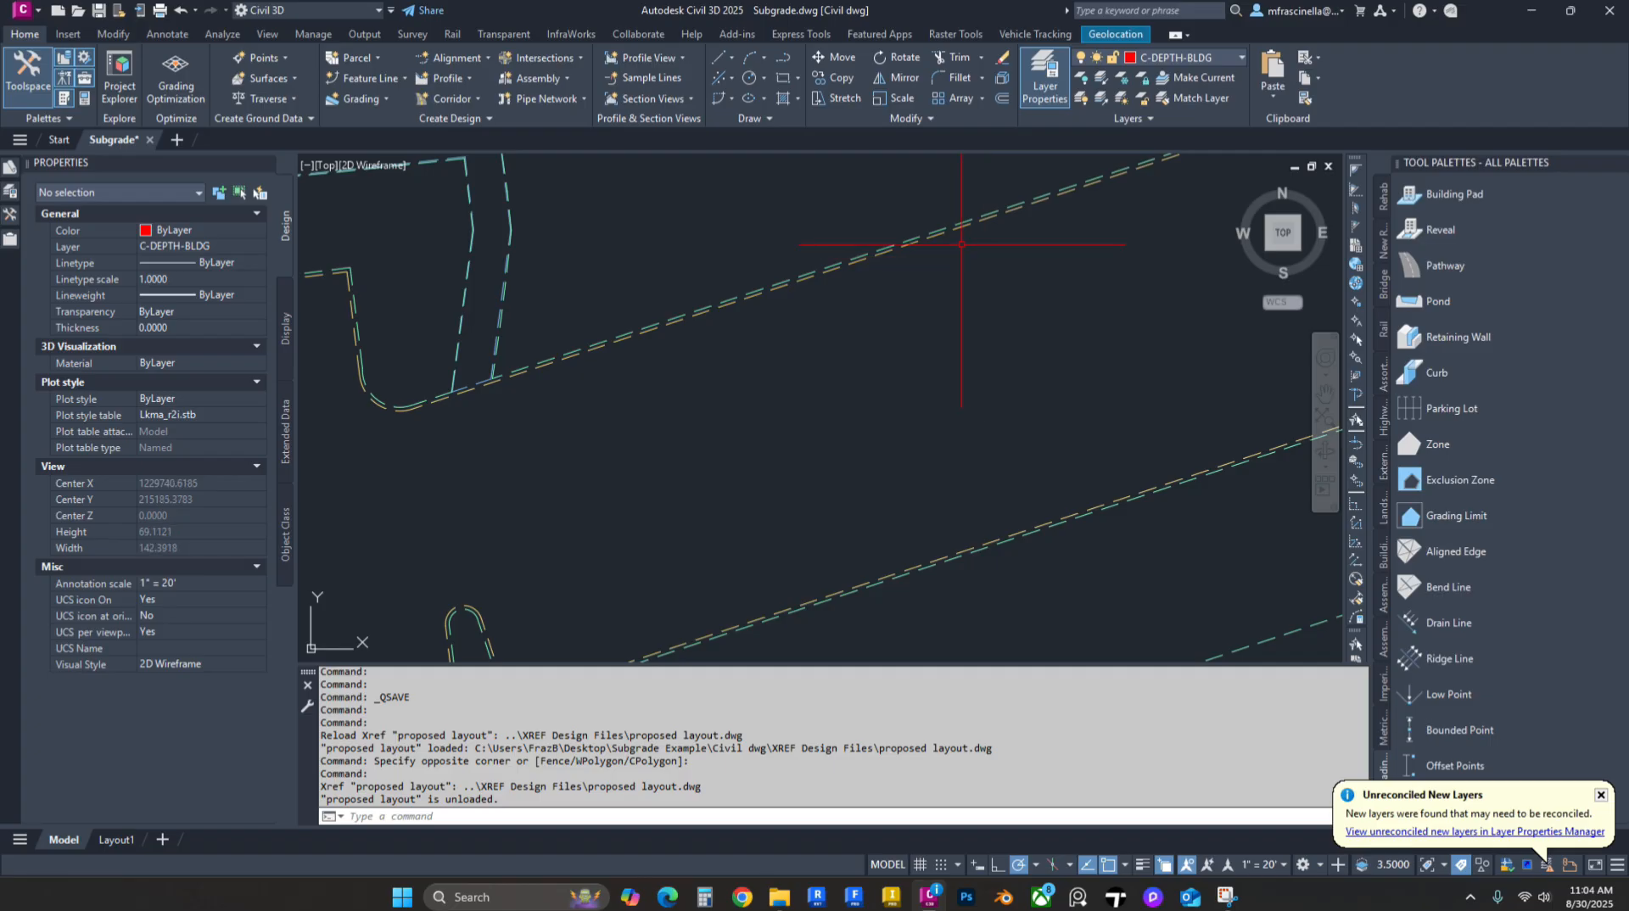
pyautogui.scroll(3, 961, 244)
pyautogui.click(960, 212)
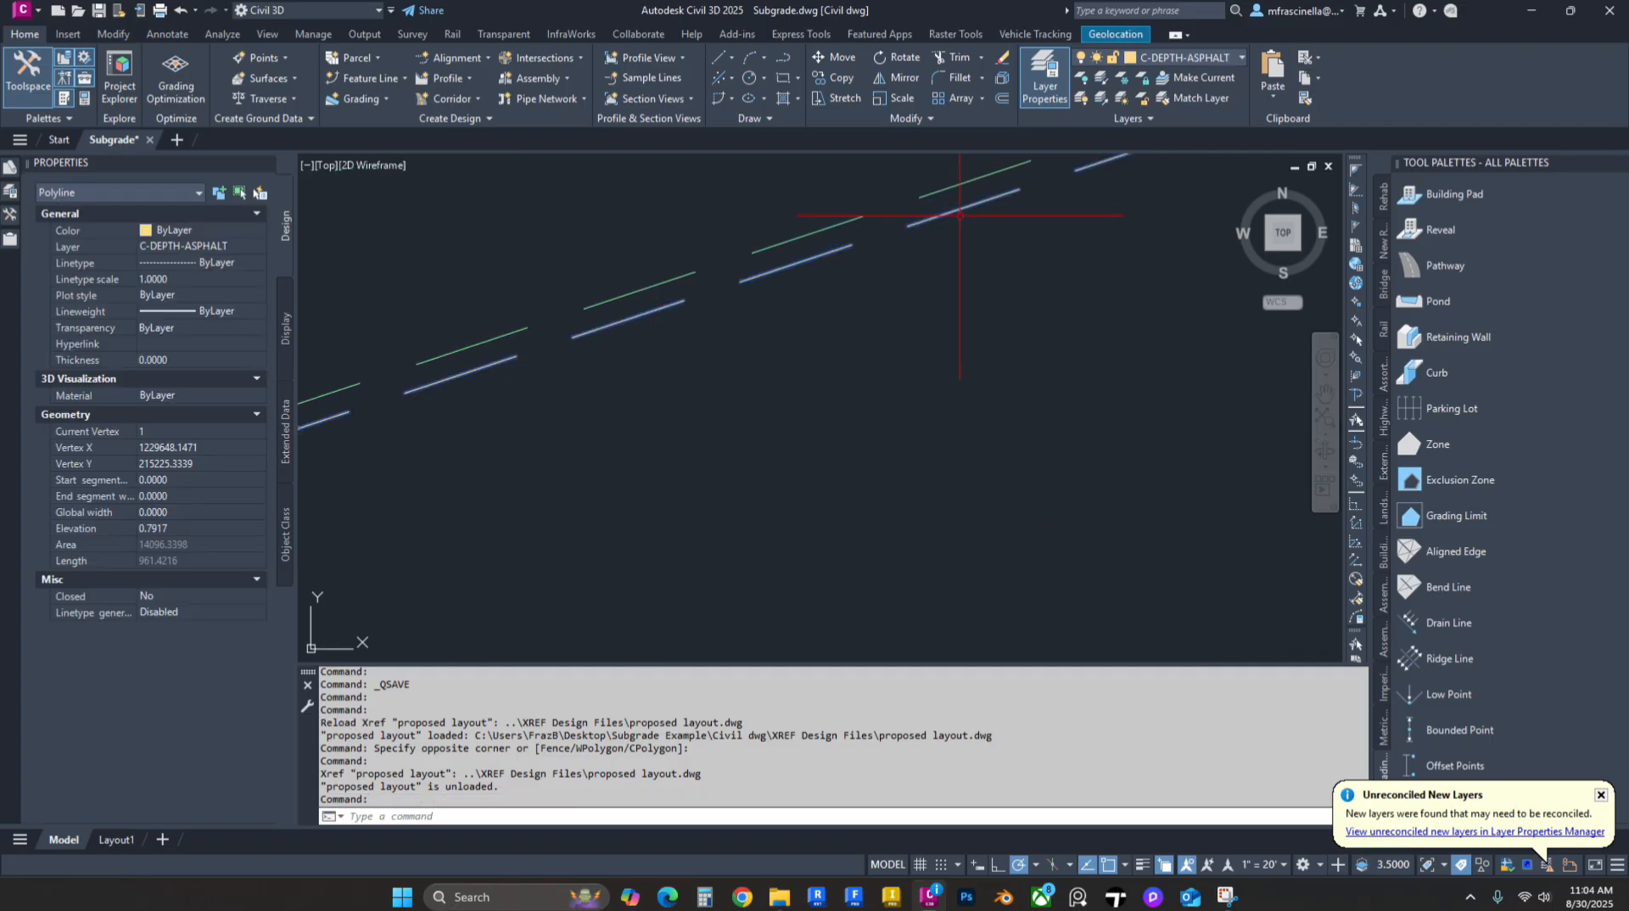
pyautogui.click(10, 239)
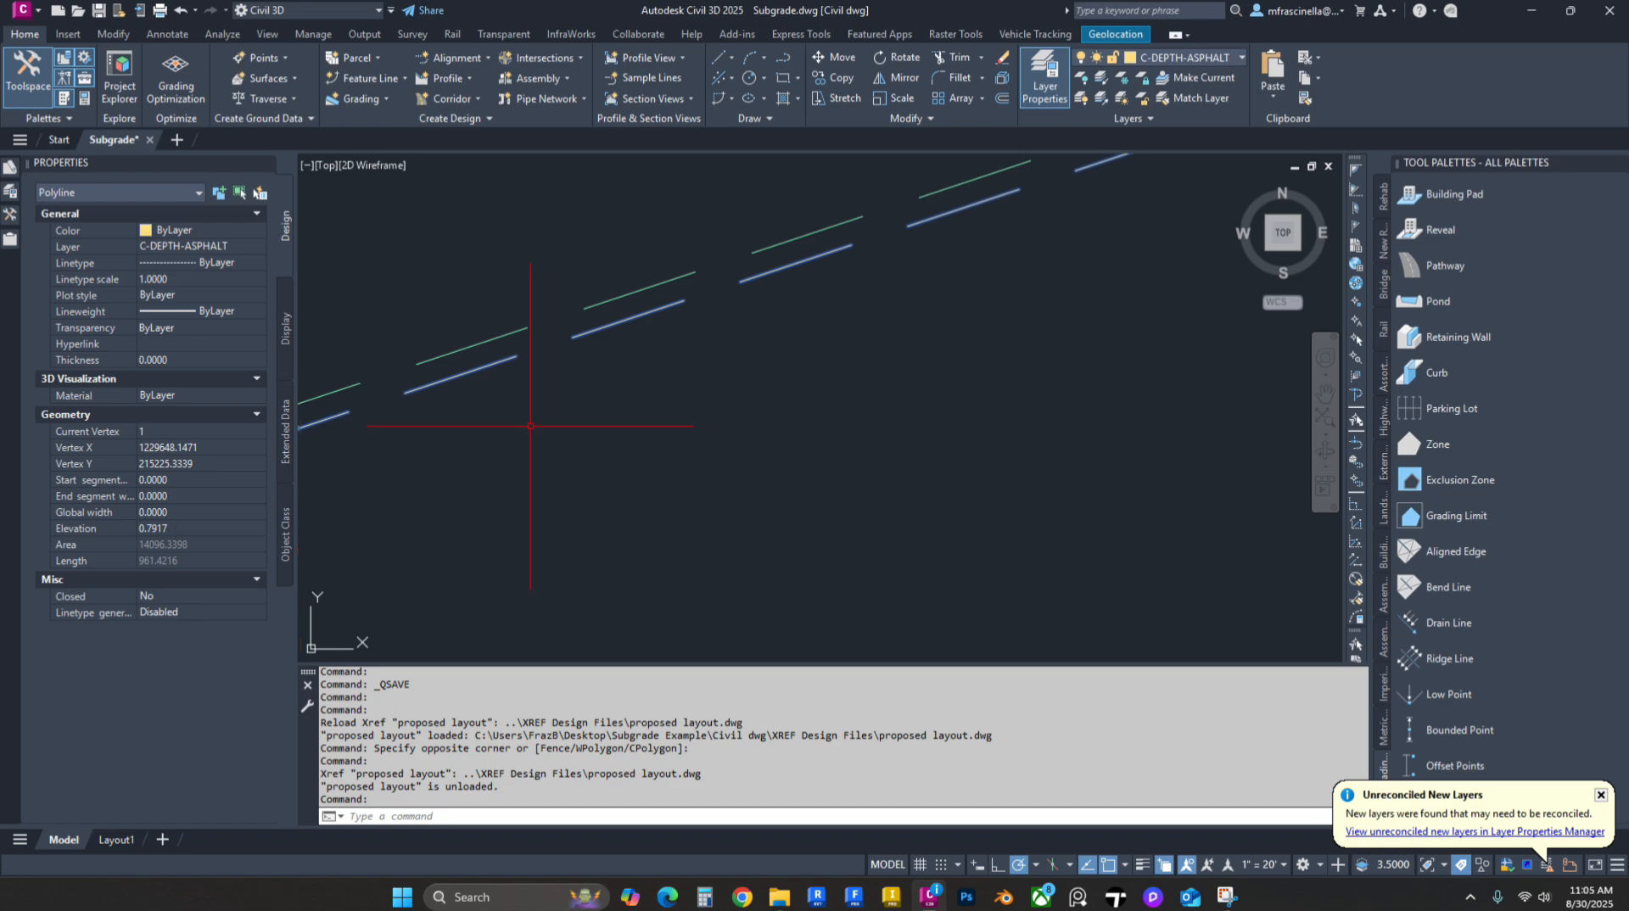
pyautogui.scroll(-5, 818, 363)
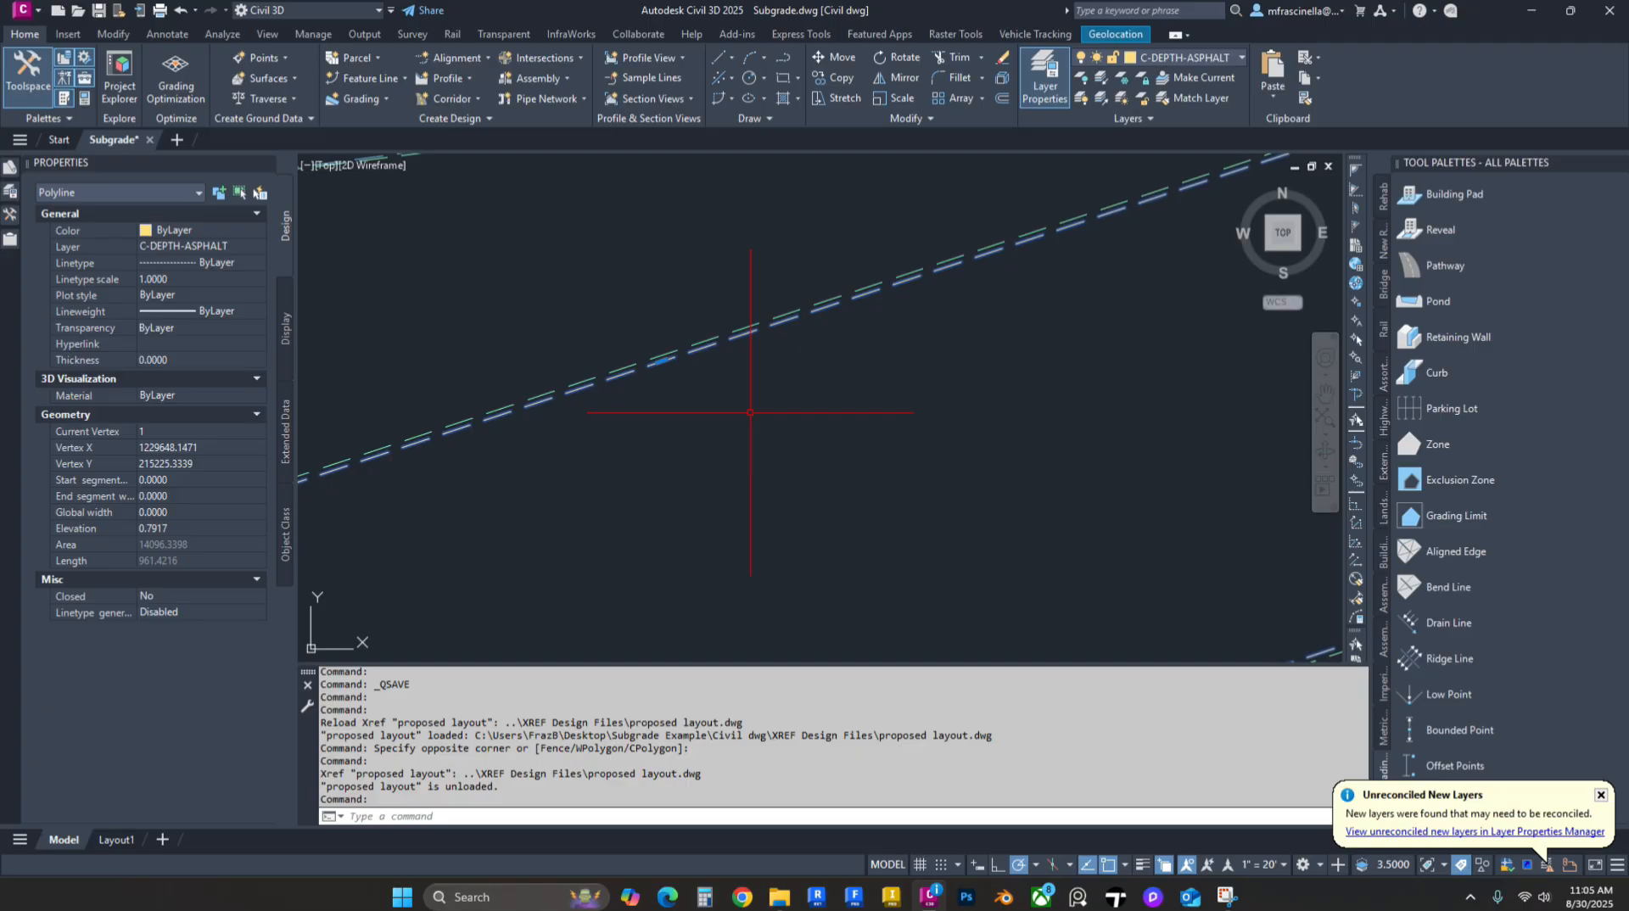
pyautogui.scroll(5, 744, 410)
pyautogui.press('Escape')
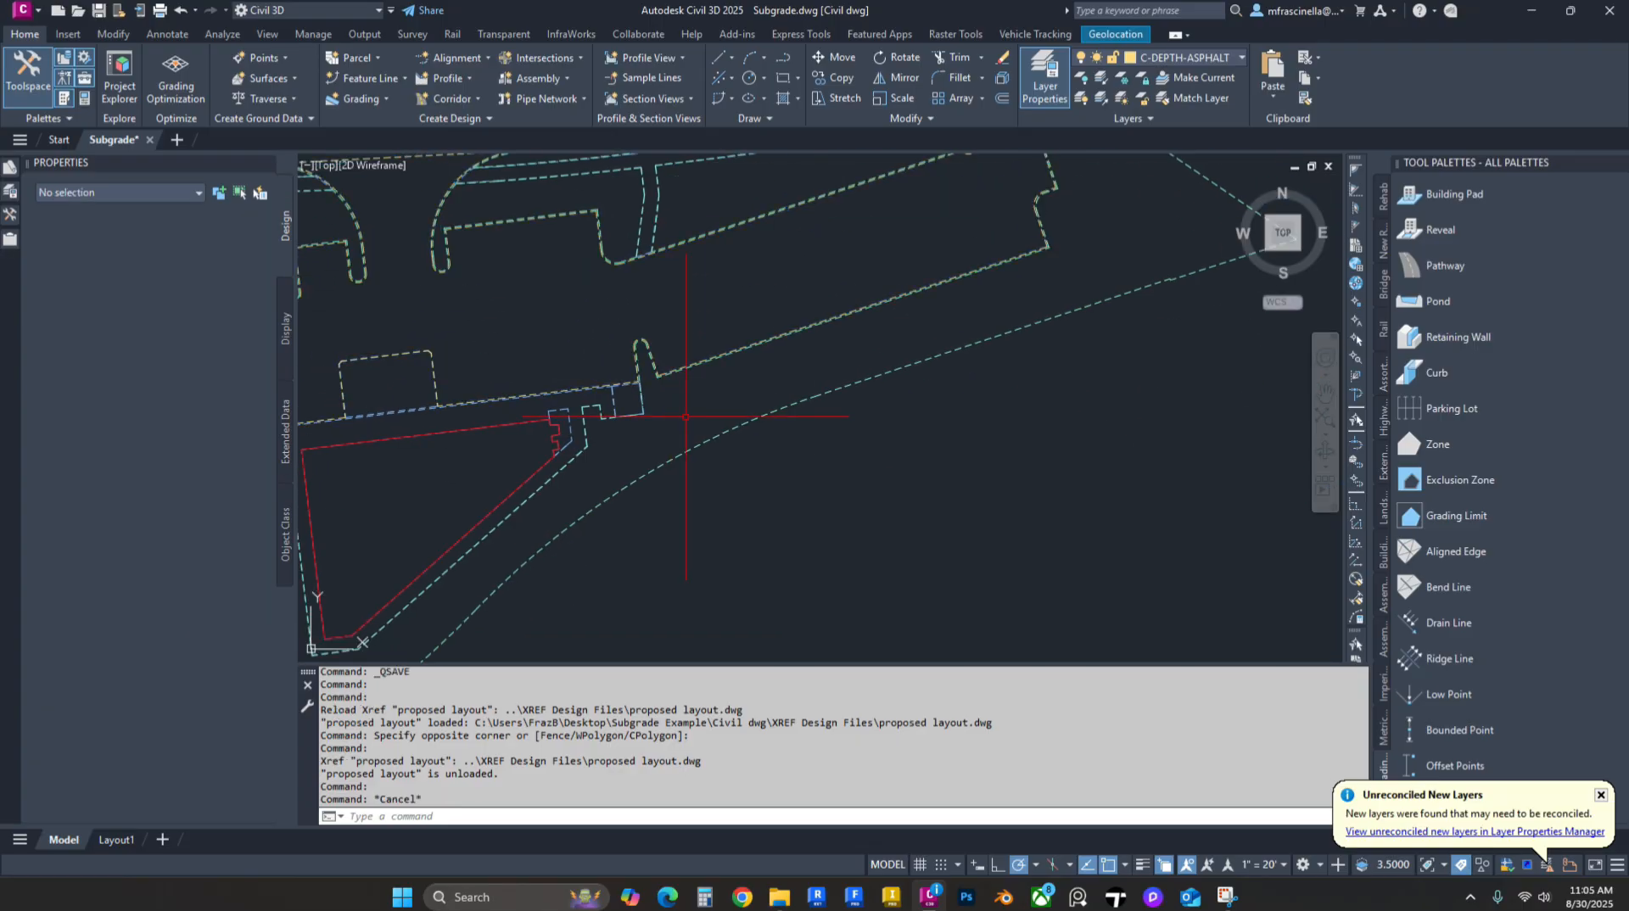
# Step: Check the elevation of the C-DEPTH-GRASS polyline in the area southeast of the parking lot
pyautogui.click(787, 465)
pyautogui.click(756, 403)
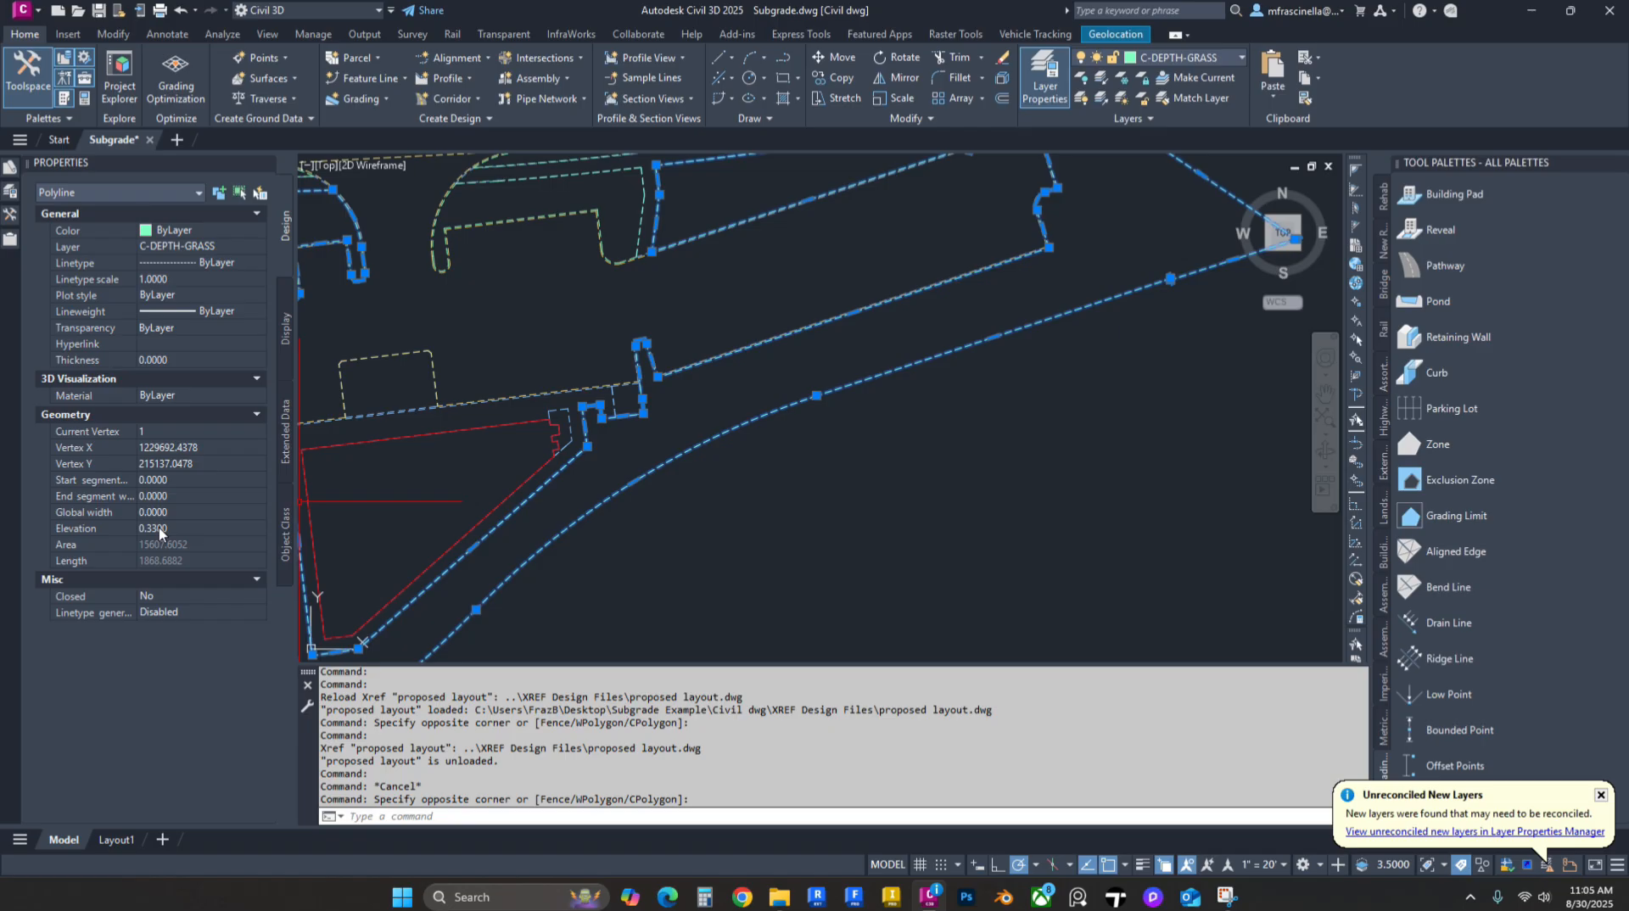
pyautogui.press('Escape')
# Step: Check the elevation of the C-DEPTH-BLDG polyline outlining the building near its notched northeast corner
pyautogui.scroll(10, 845, 424)
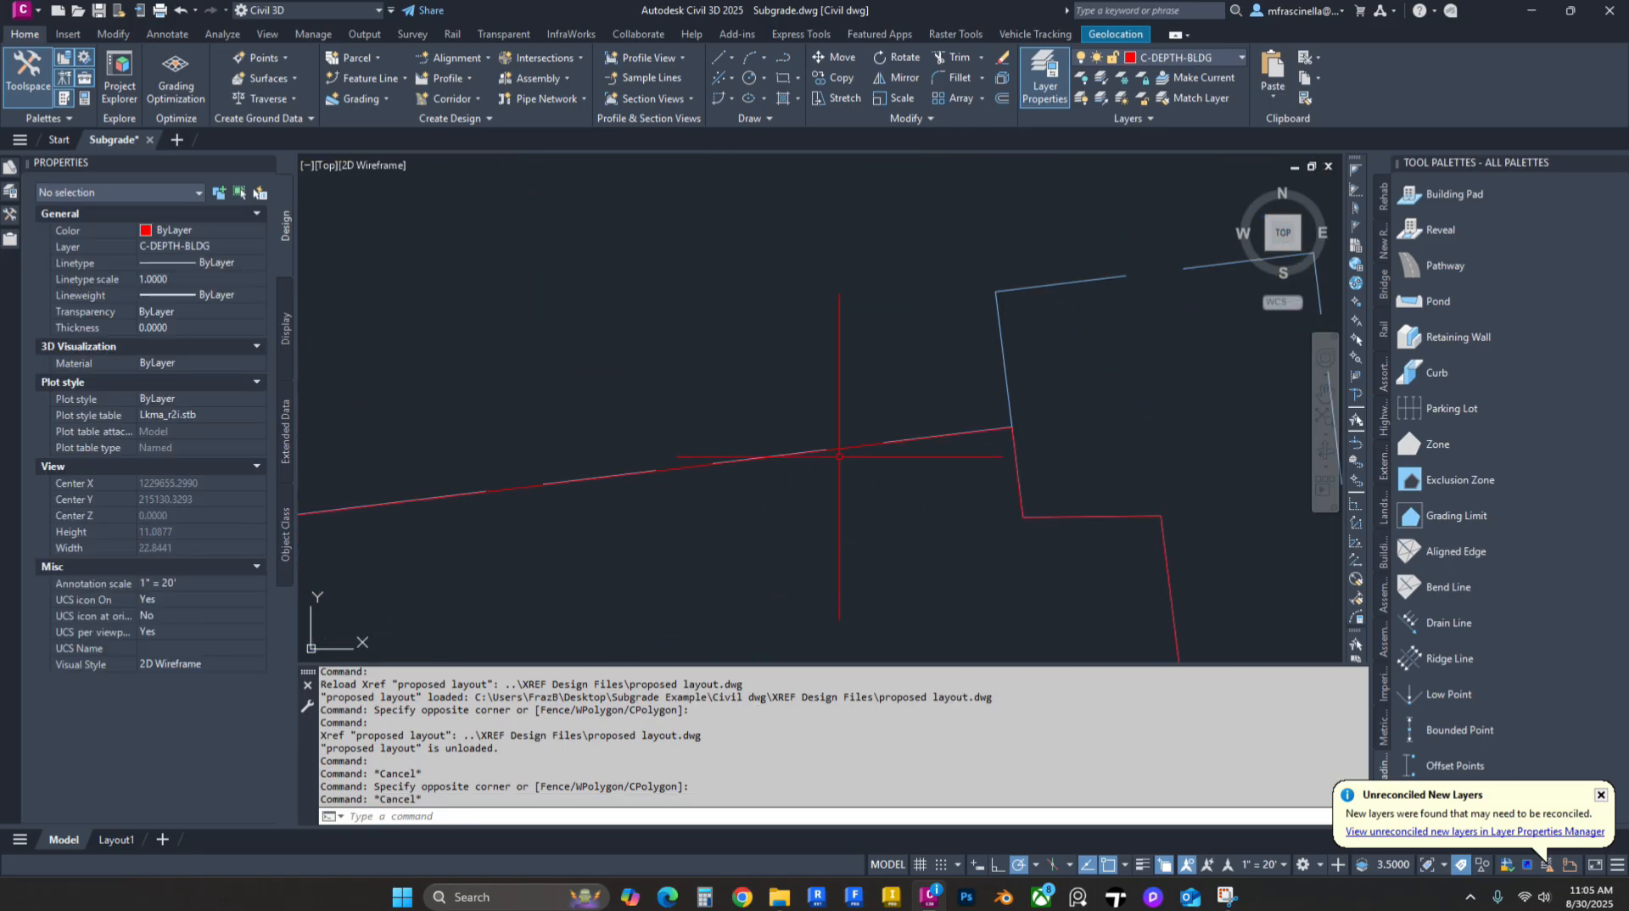
pyautogui.click(845, 424)
pyautogui.scroll(-6, 677, 453)
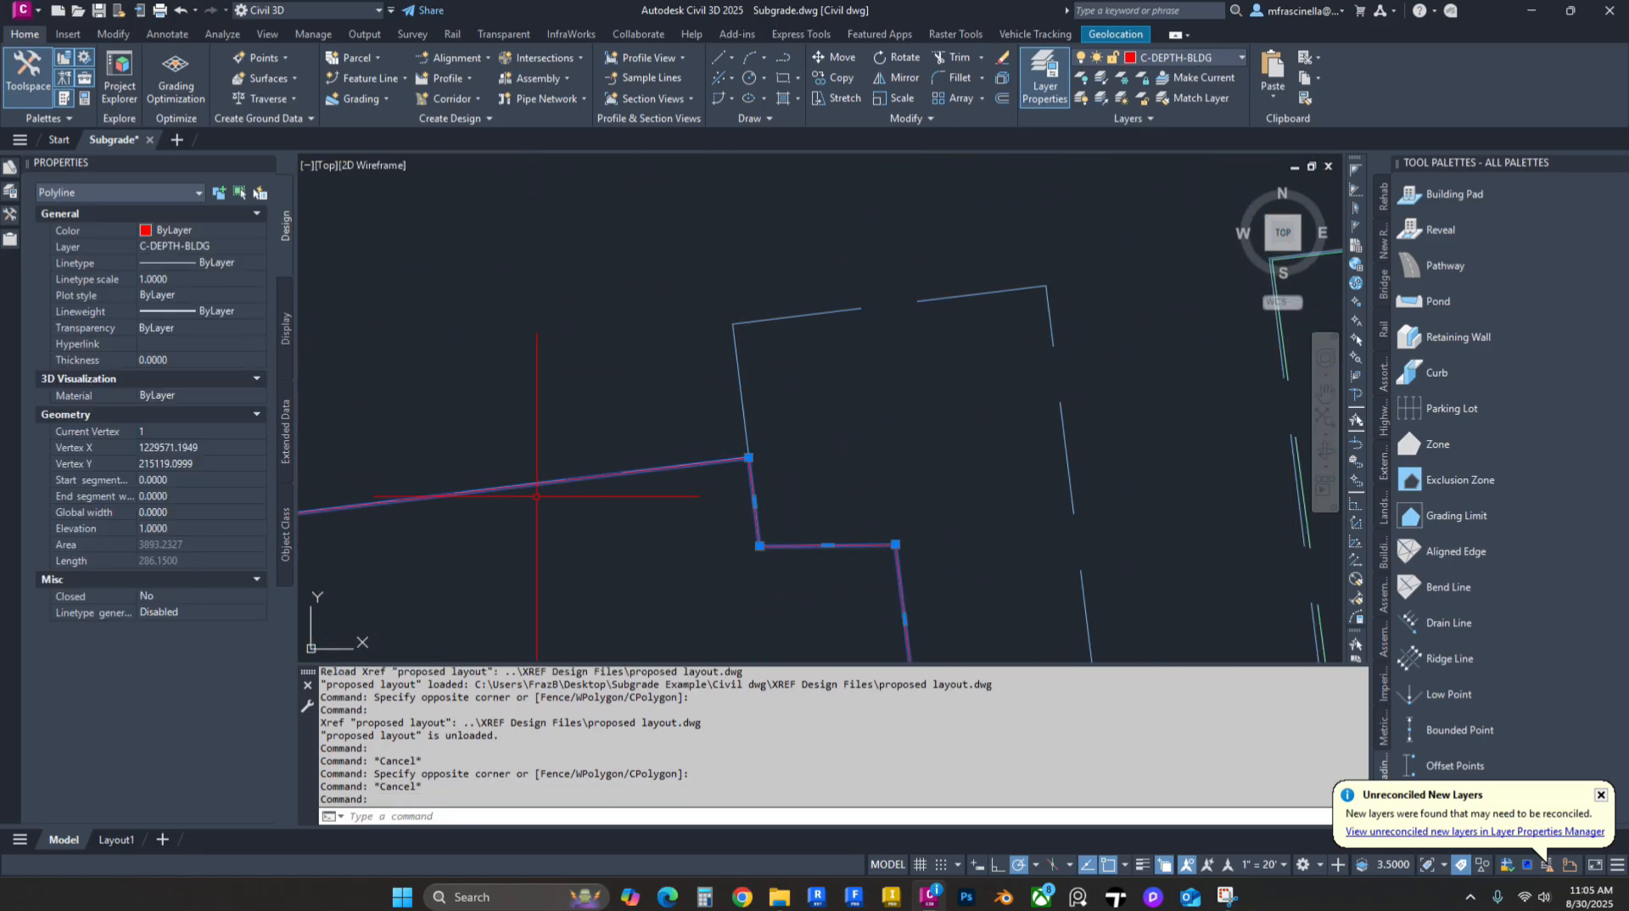
pyautogui.moveTo(678, 452); pyautogui.dragTo(716, 505, button='middle')
pyautogui.press('Escape')
# Step: Check the elevation of the closed C-DEPTH-CONC polyline around the building's northeast corner
pyautogui.click(738, 477)
pyautogui.click(732, 447)
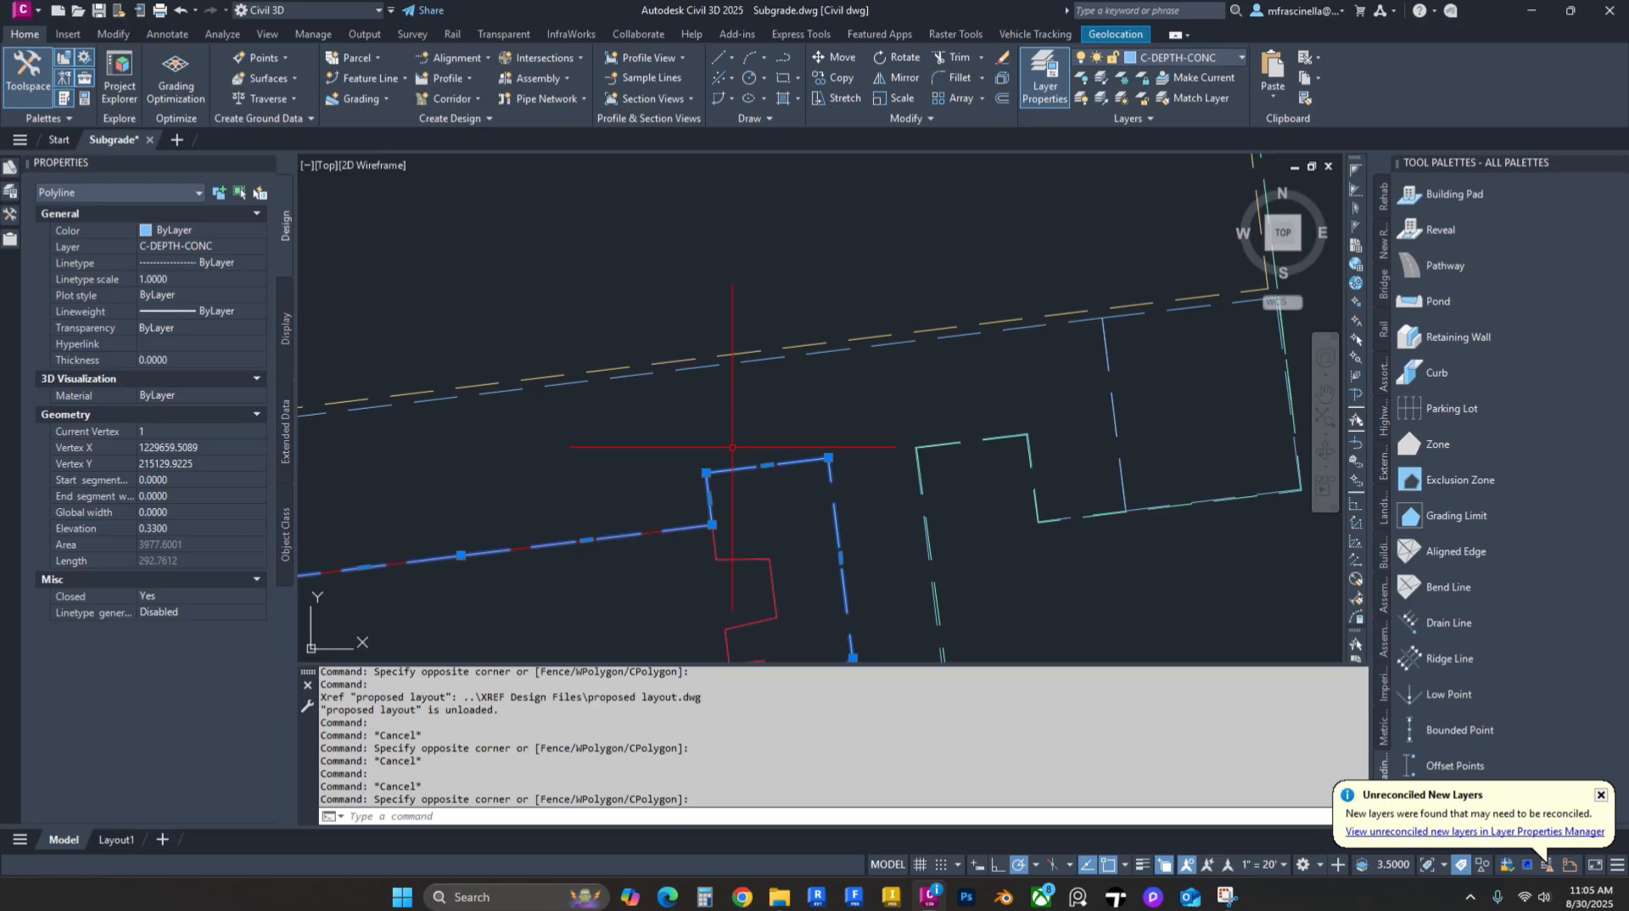
pyautogui.scroll(-4, 765, 451)
pyautogui.press('Escape')
# Step: Check the elevation of the rectangular C-DEPTH-CONC pad in the parking area north of the building
pyautogui.scroll(-4, 662, 429)
pyautogui.moveTo(667, 427); pyautogui.dragTo(705, 476, button='middle')
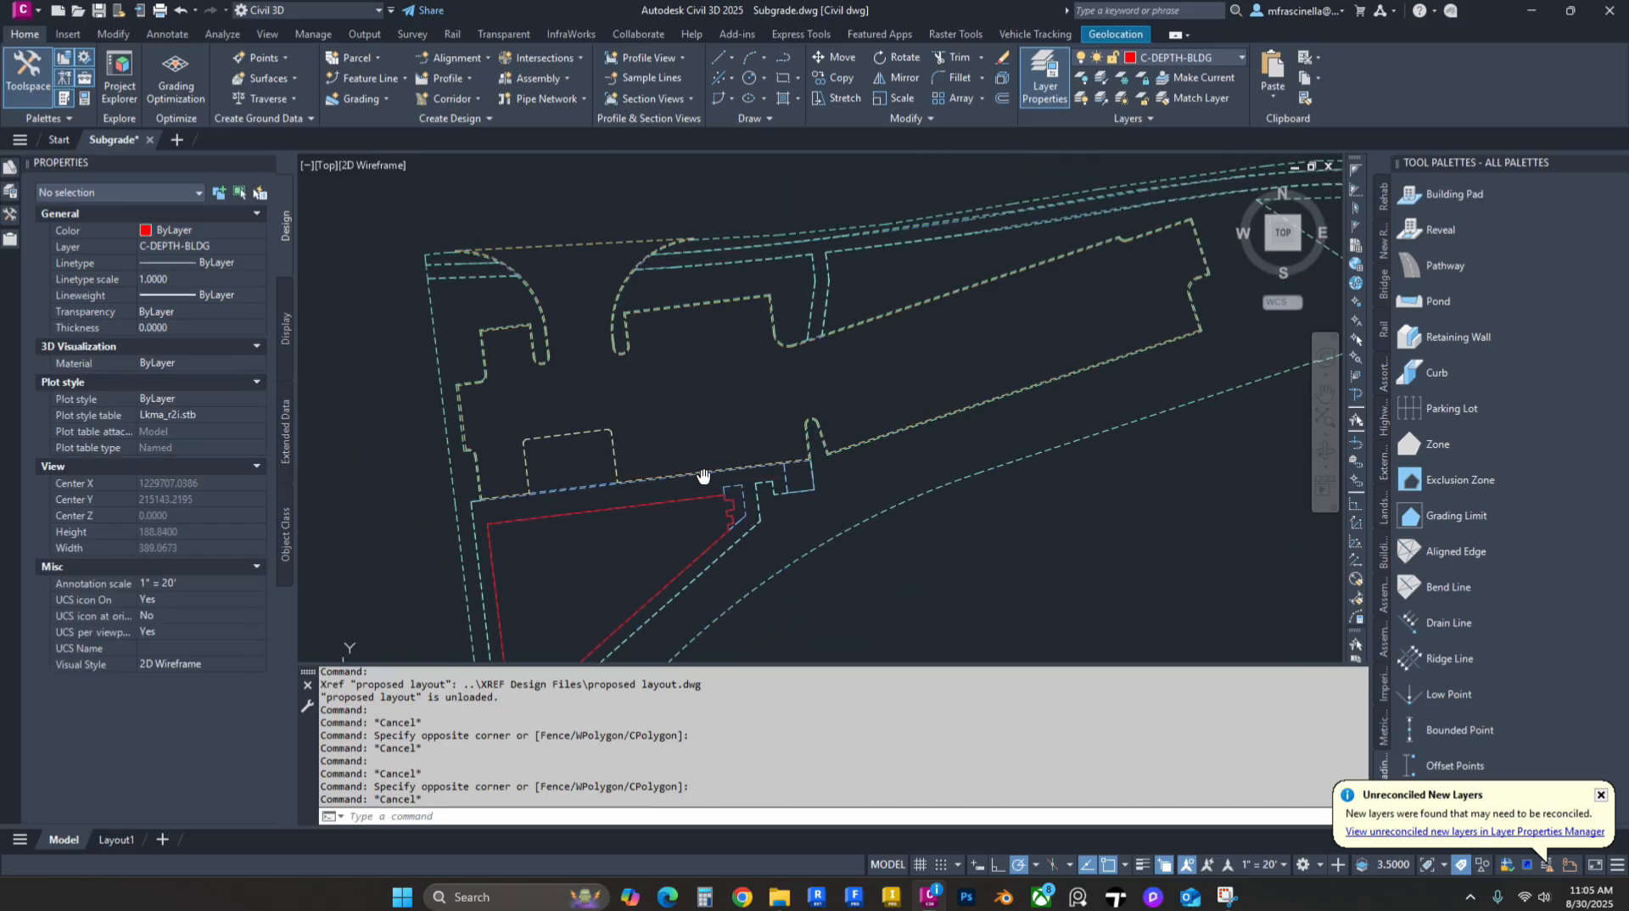
pyautogui.scroll(6, 597, 462)
pyautogui.scroll(10, 600, 364)
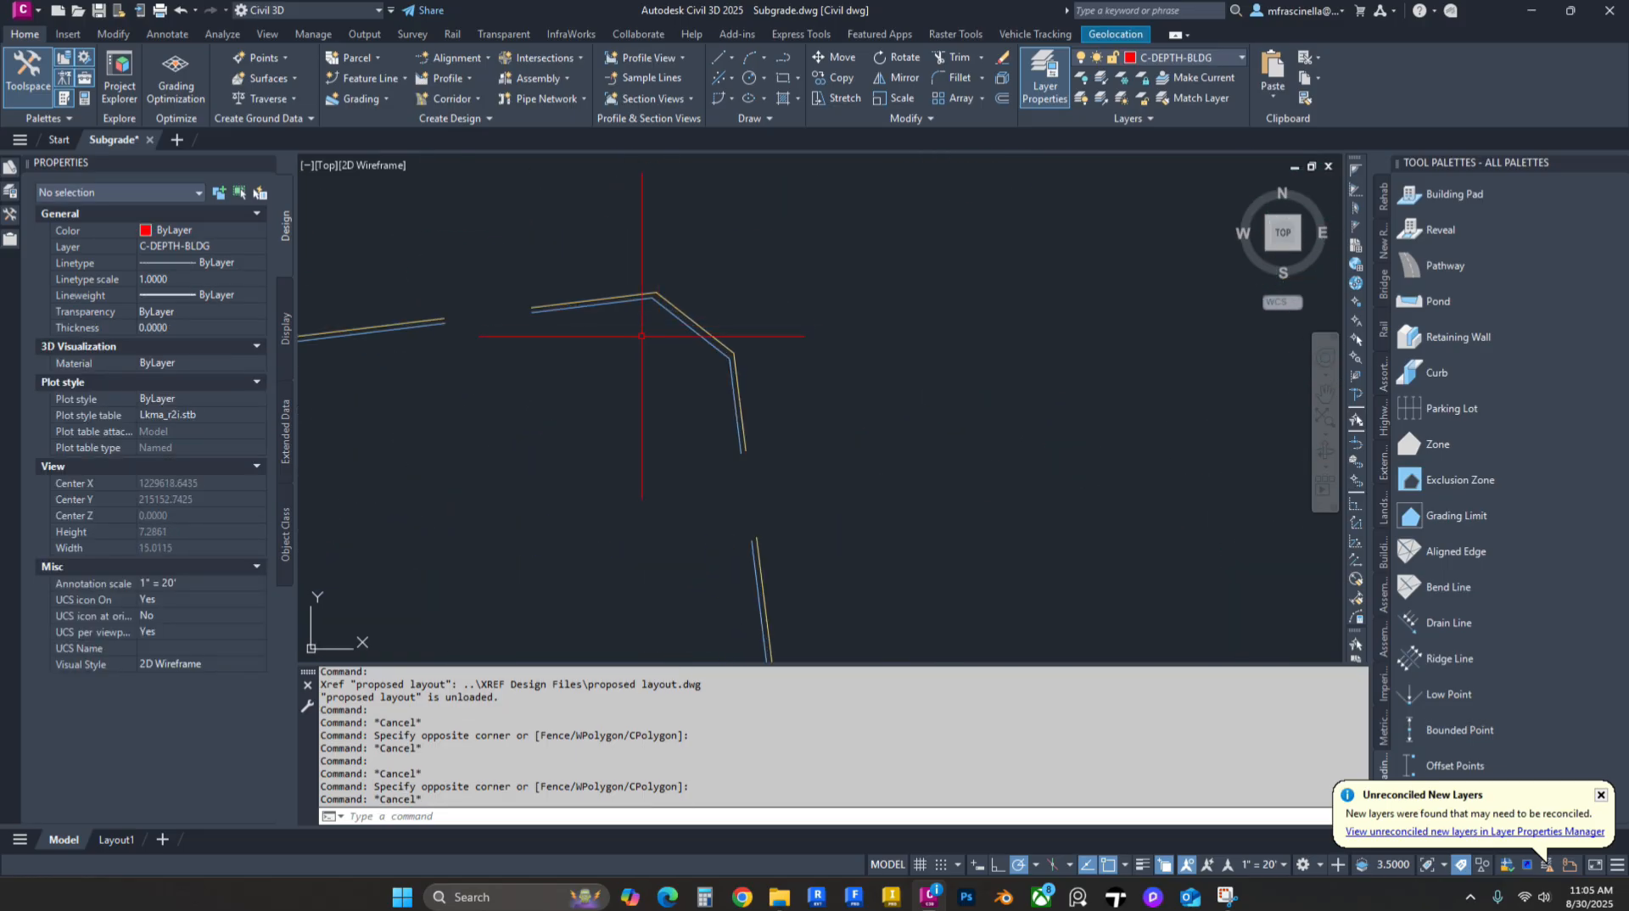
pyautogui.click(654, 297)
pyautogui.scroll(-6, 658, 315)
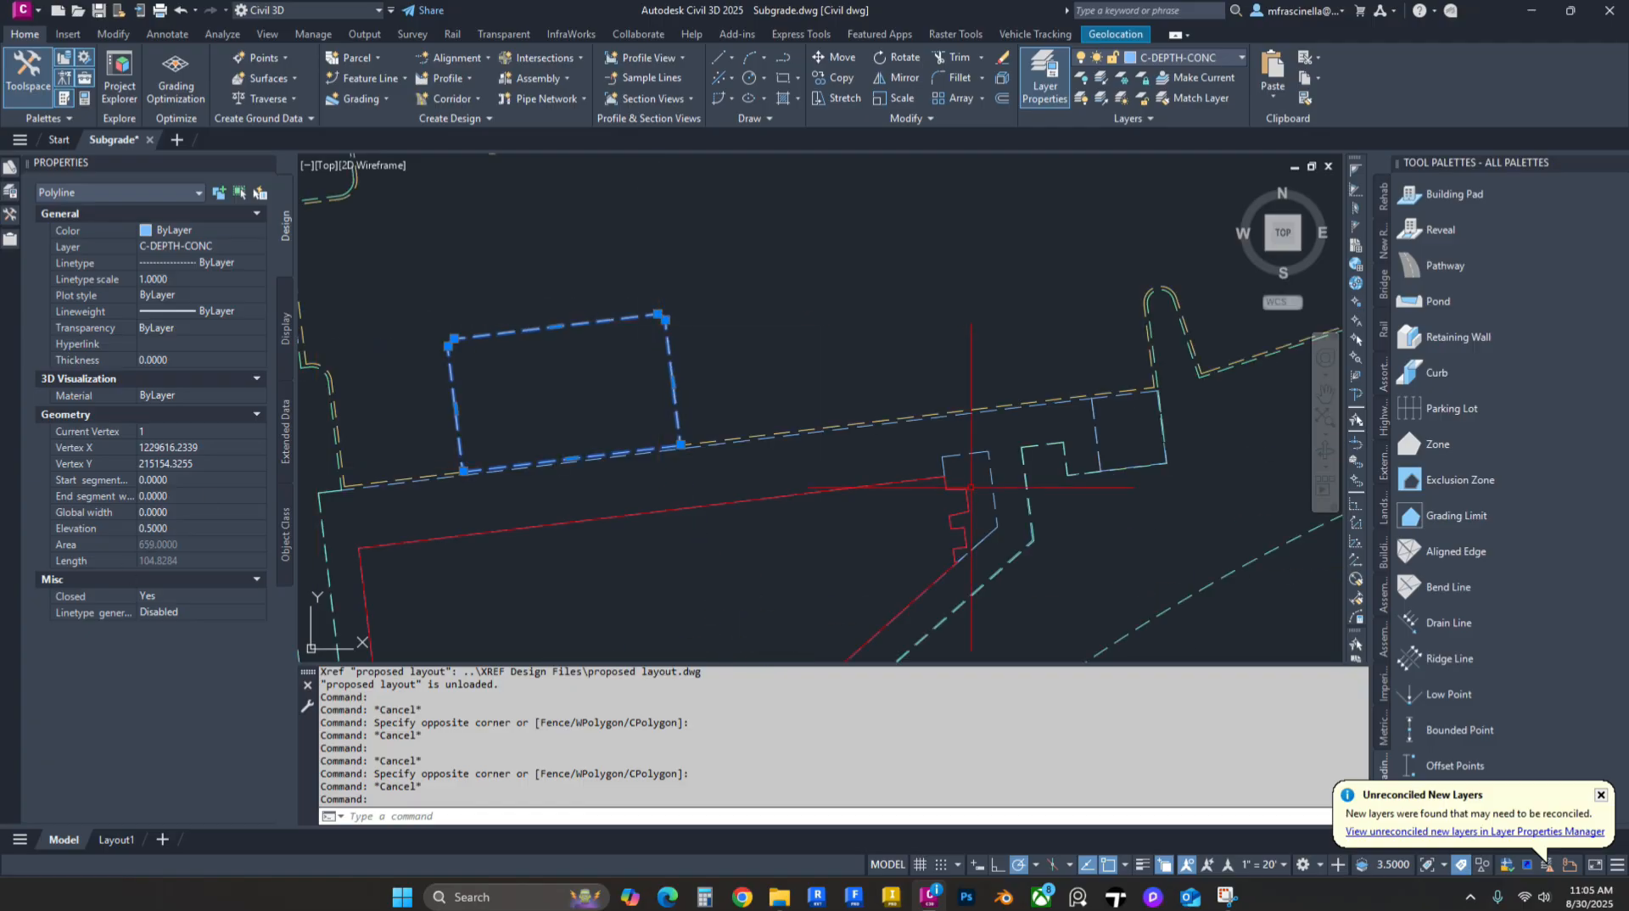
pyautogui.press('Escape')
# Step: Check the elevation of the small C-DEPTH-CONC pad beside the curb island, northeast of the building
pyautogui.scroll(6, 971, 488)
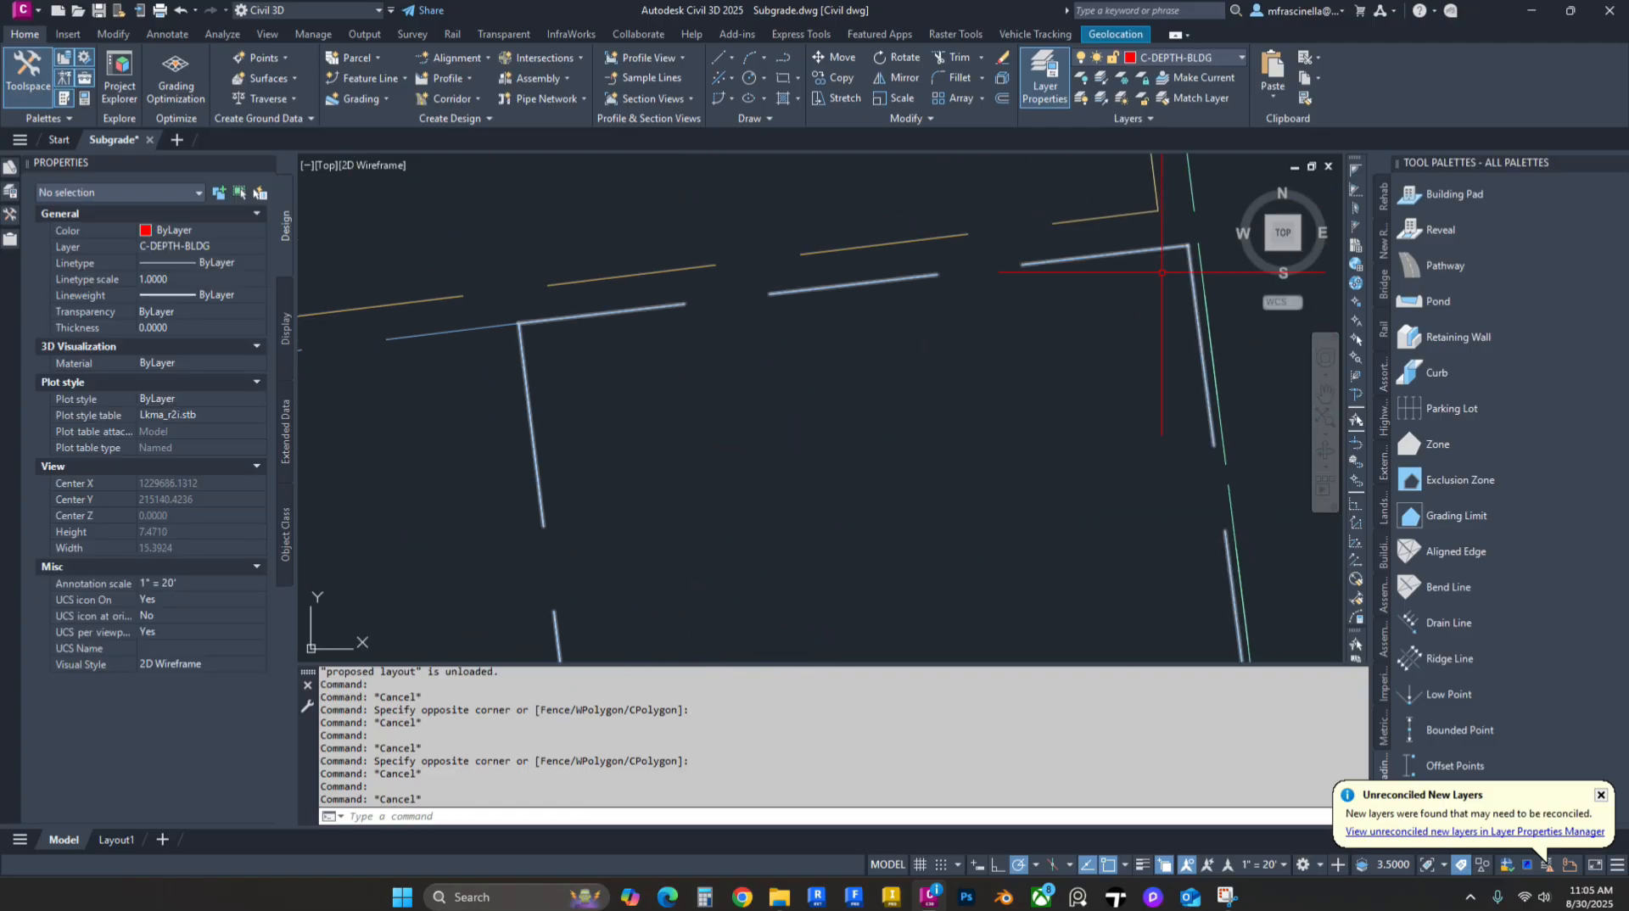
pyautogui.moveTo(1162, 272); pyautogui.dragTo(1031, 299, button='middle')
pyautogui.click(976, 283)
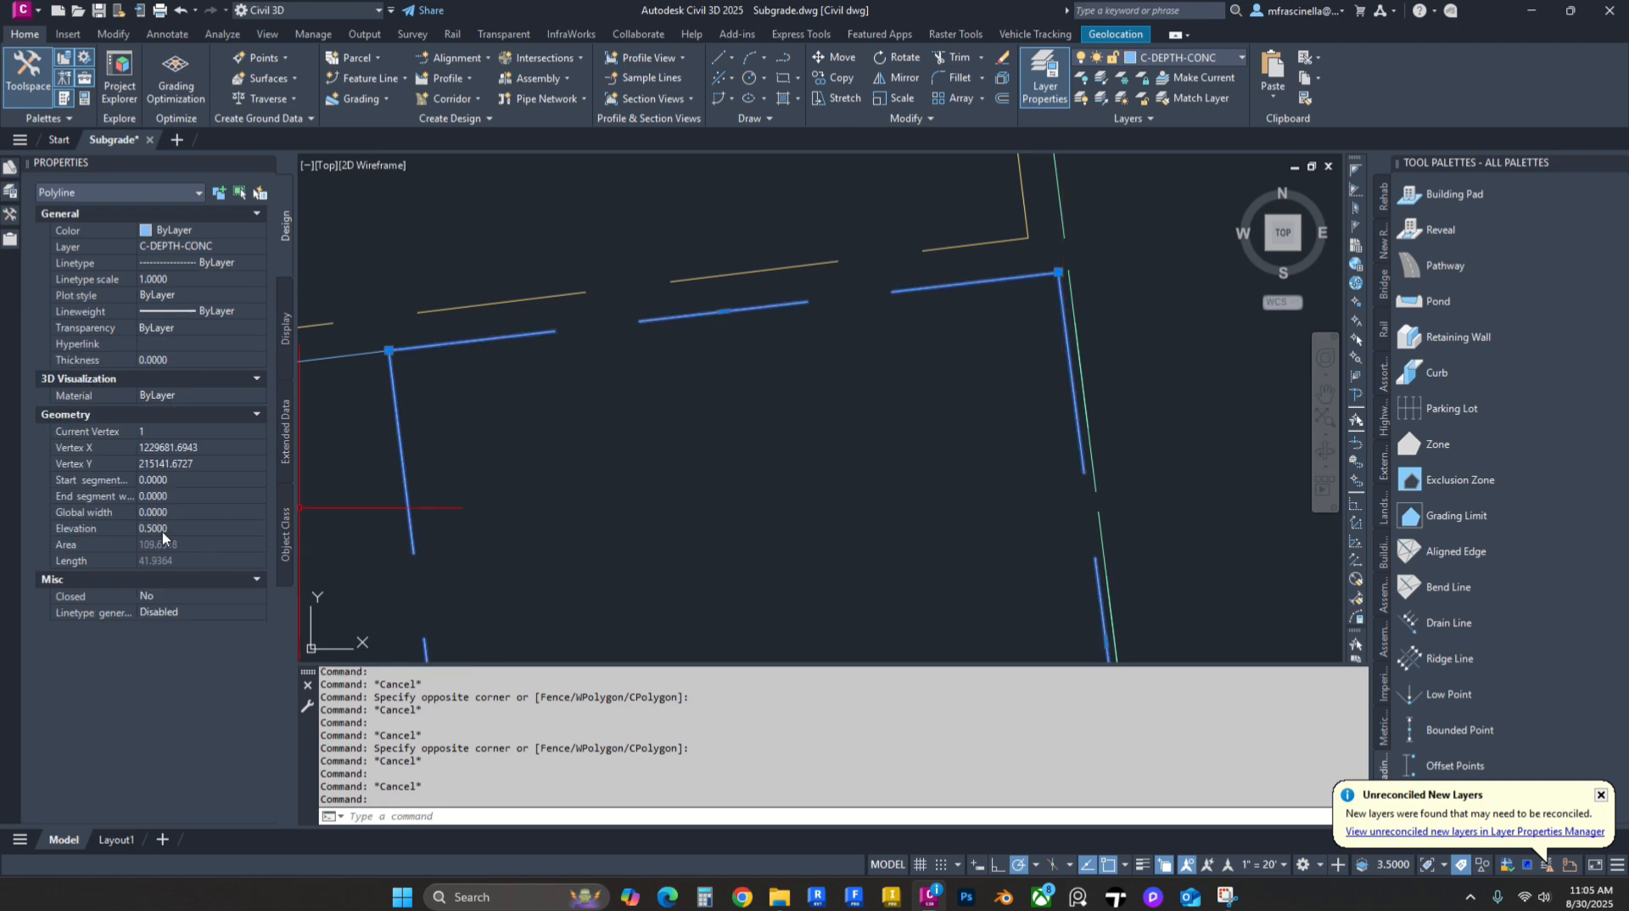
pyautogui.scroll(-6, 549, 453)
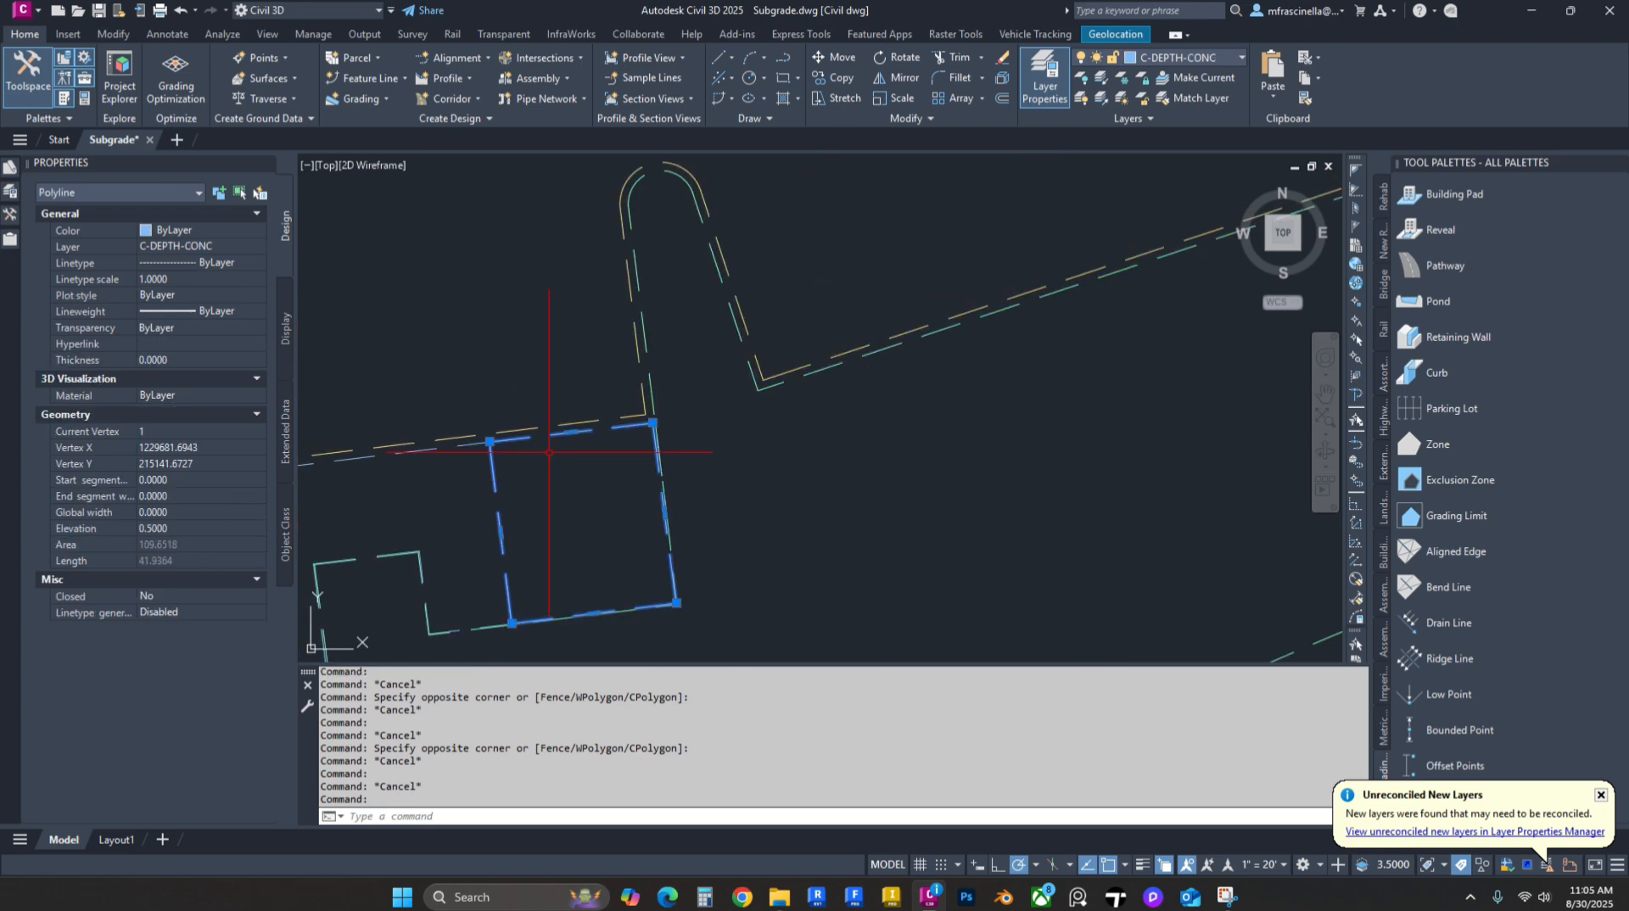
pyautogui.press('Escape')
# Step: Examine the small horizontal gap between the concrete and grass depth lines at the walkway corner, and review the whole depth linework
pyautogui.scroll(-3, 549, 452)
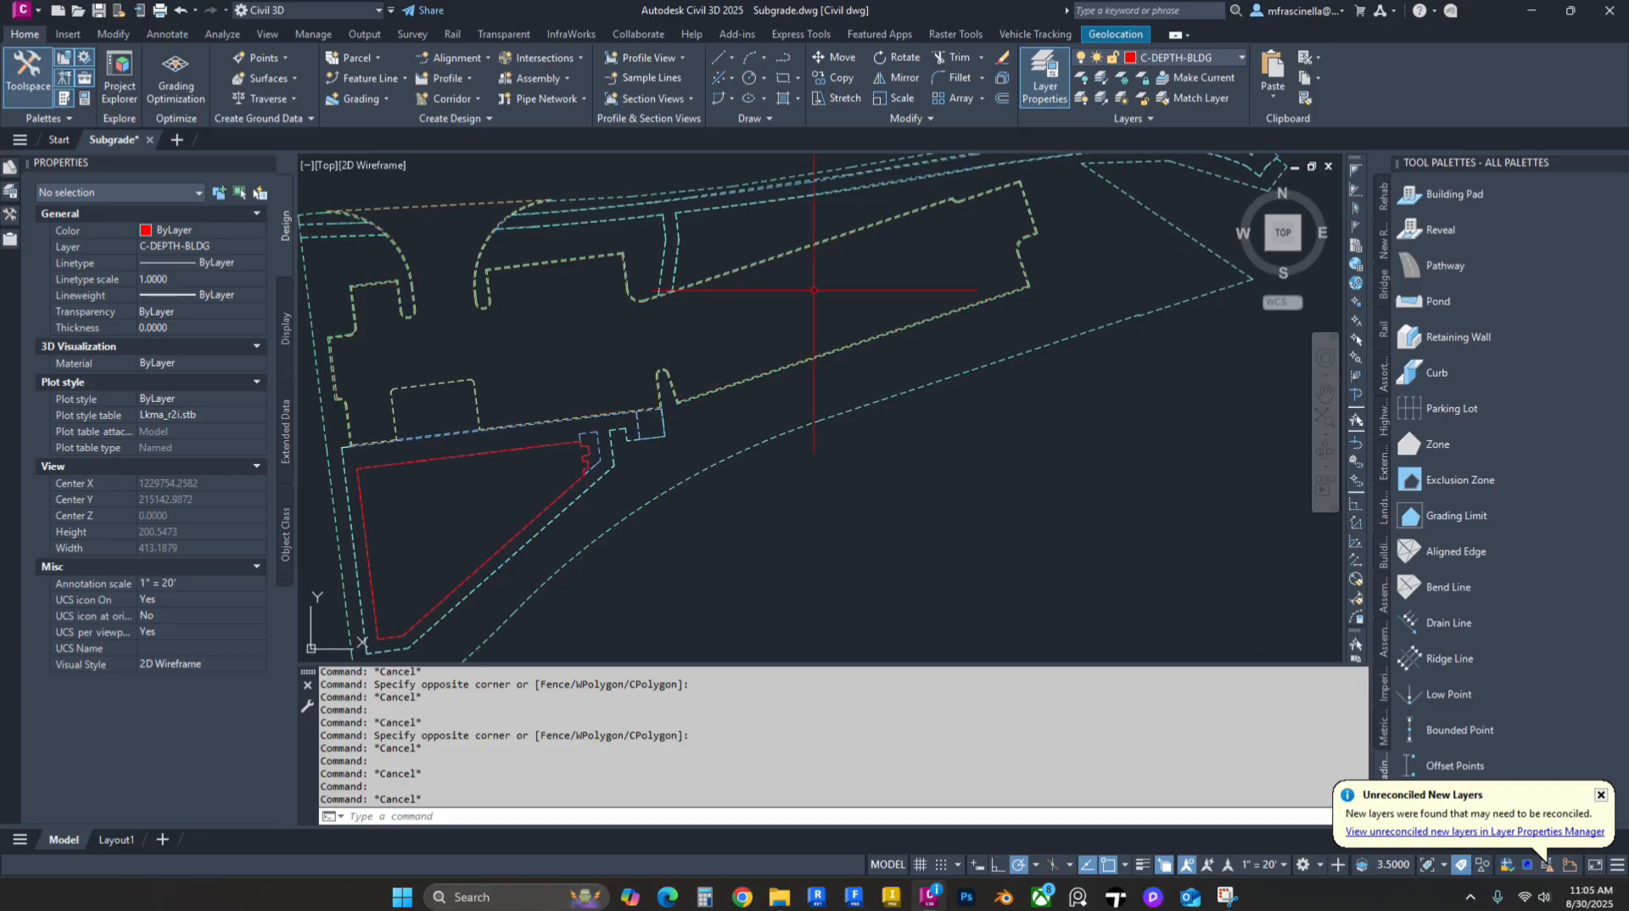
pyautogui.moveTo(817, 297); pyautogui.dragTo(812, 371, button='middle')
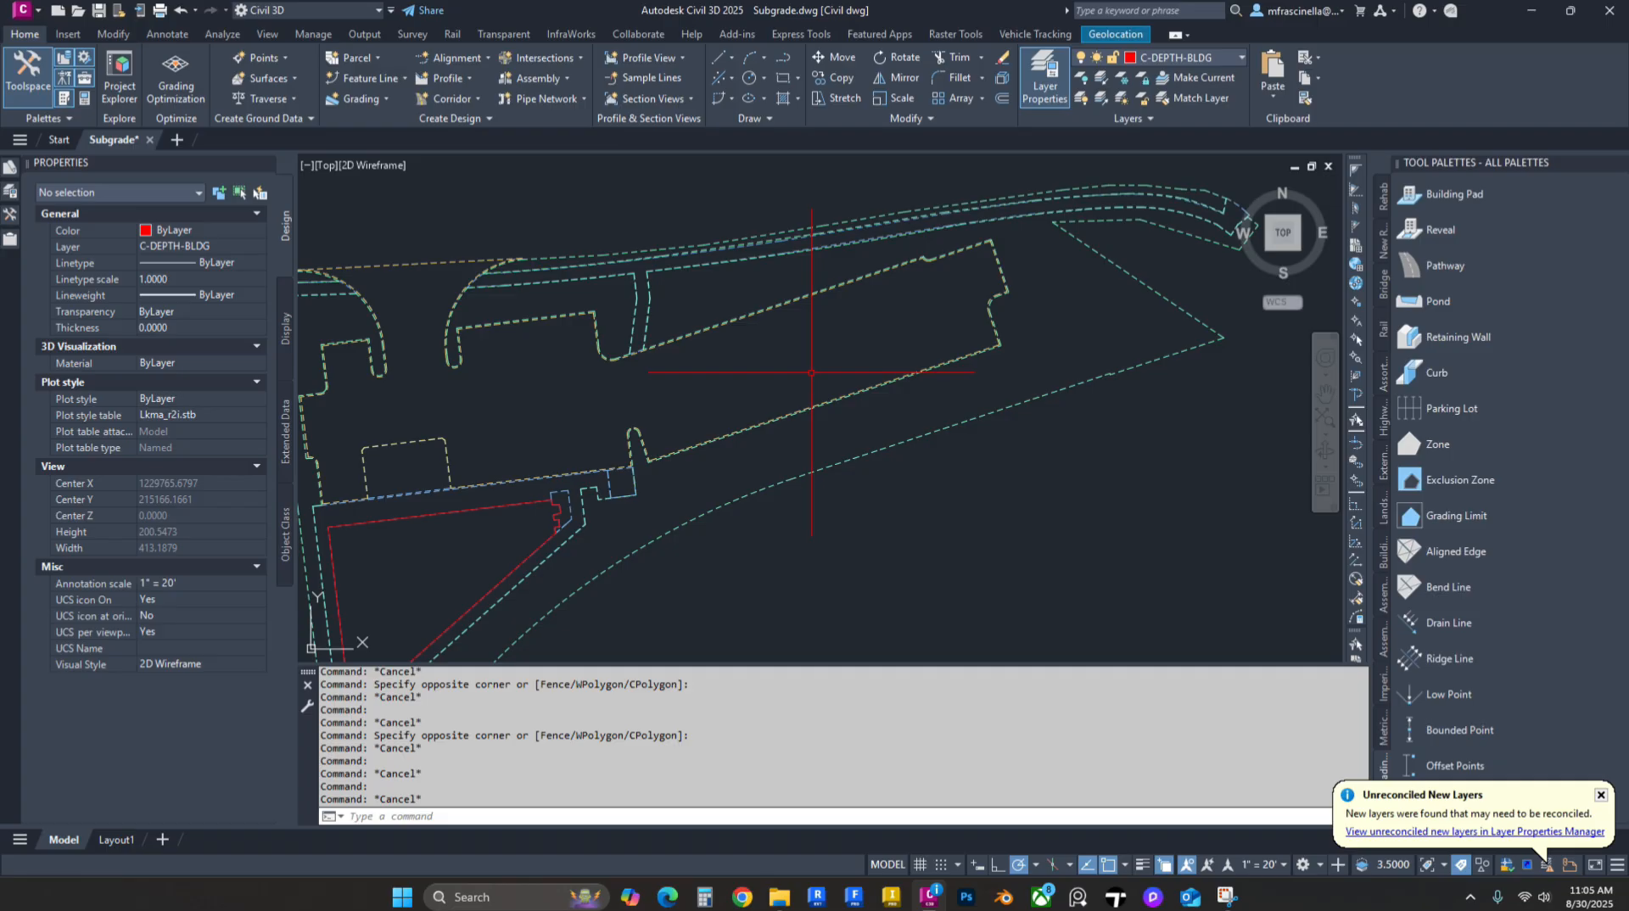
pyautogui.scroll(4, 812, 373)
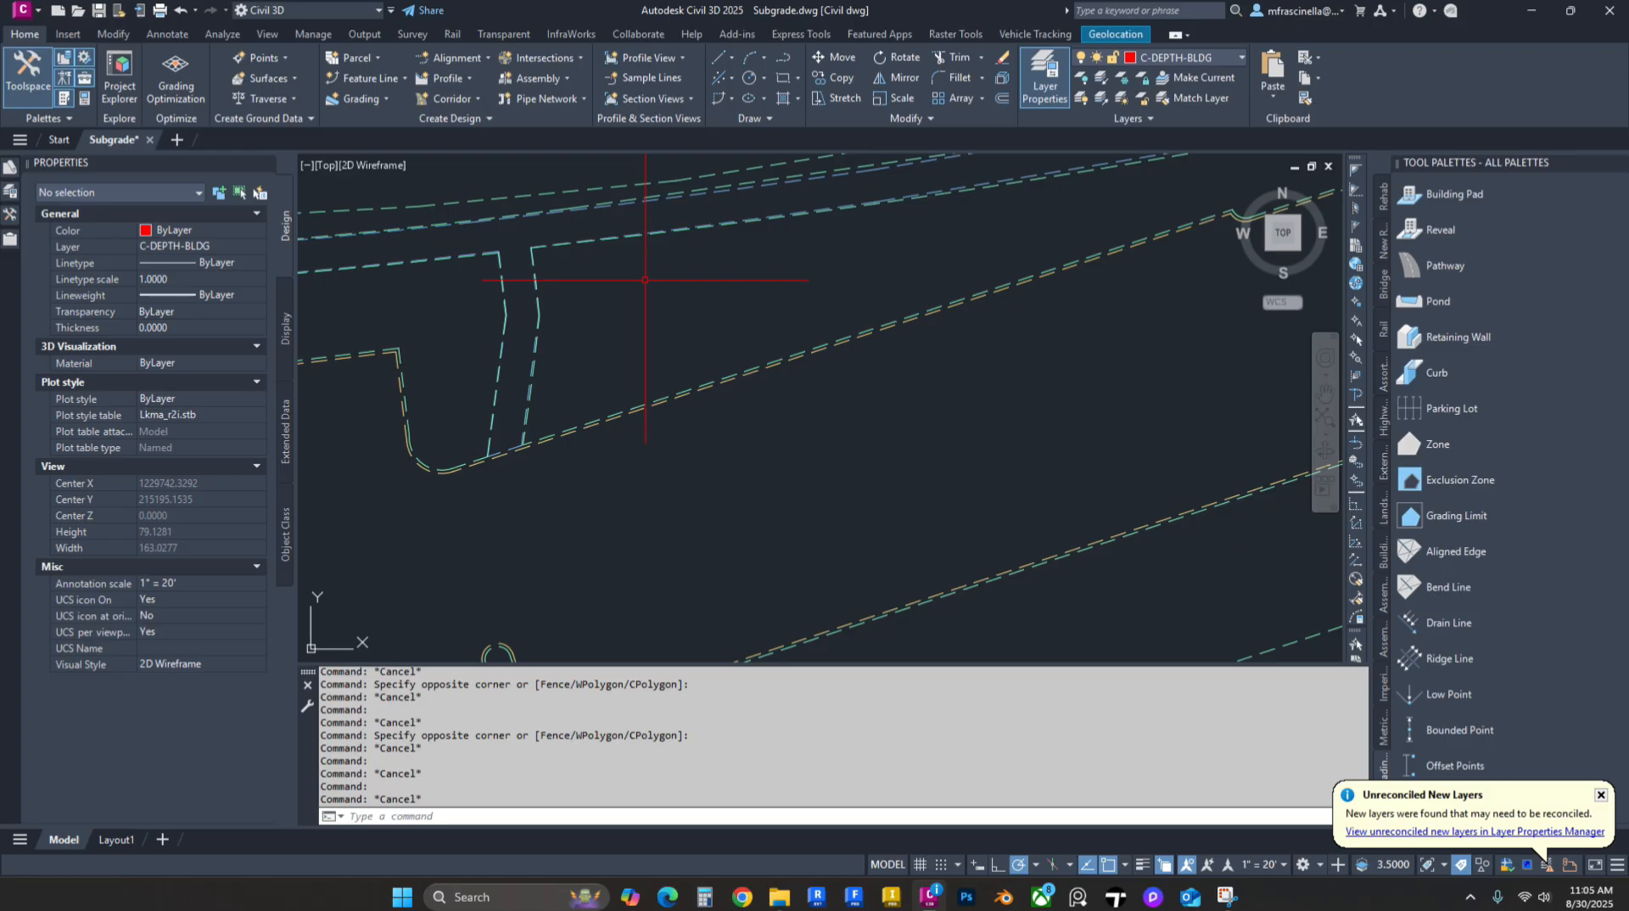
pyautogui.scroll(4, 543, 273)
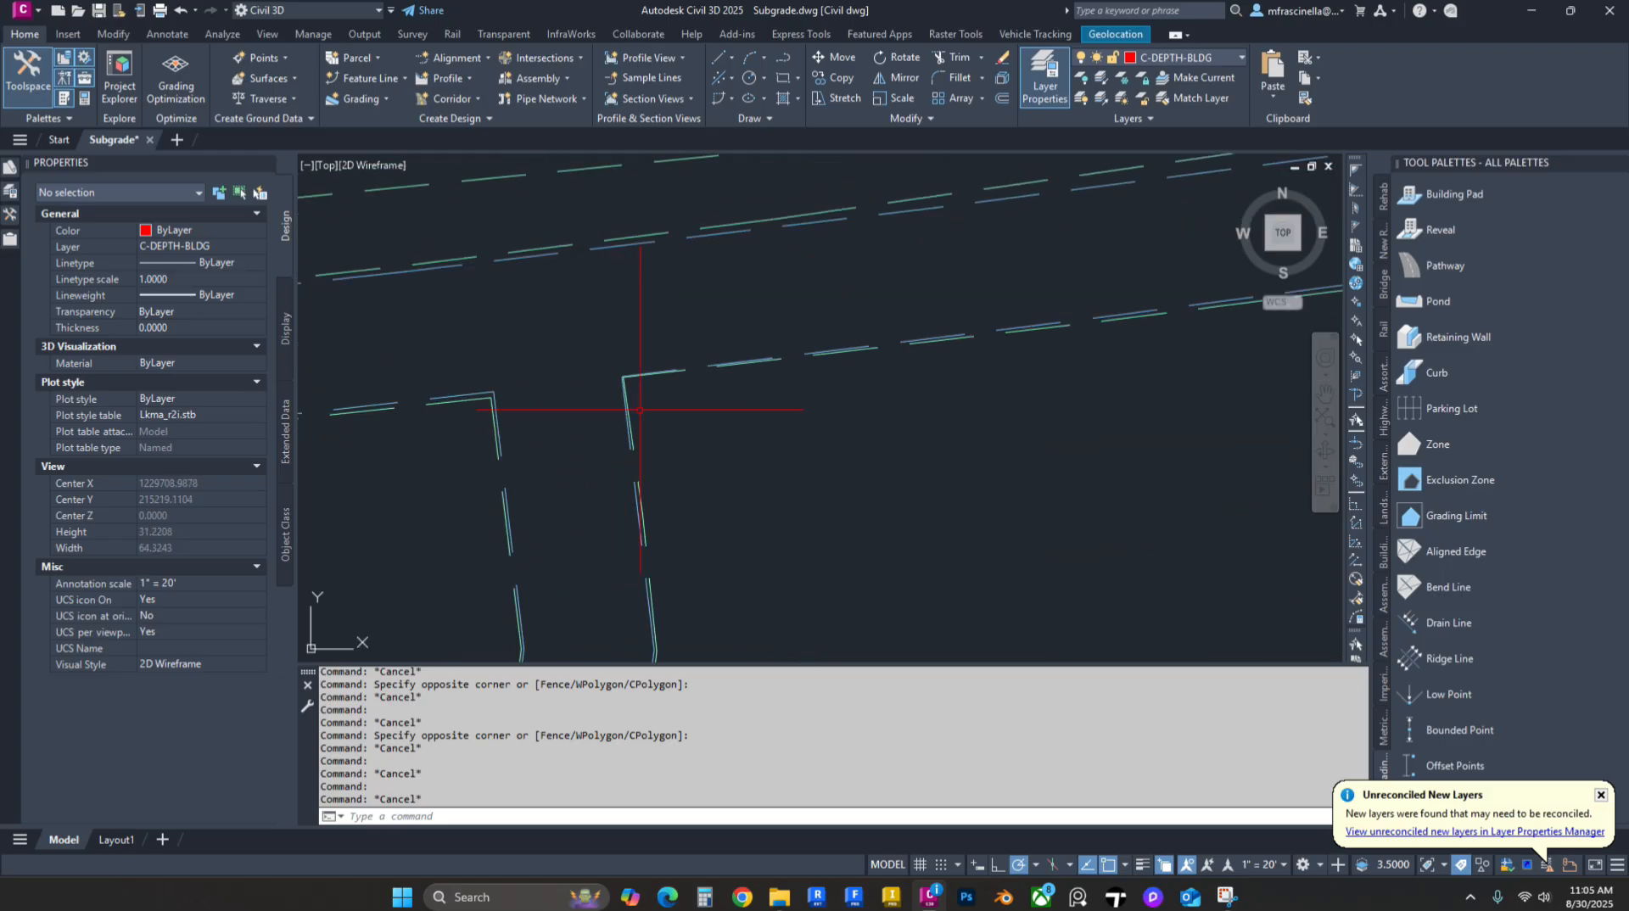
pyautogui.scroll(12, 626, 378)
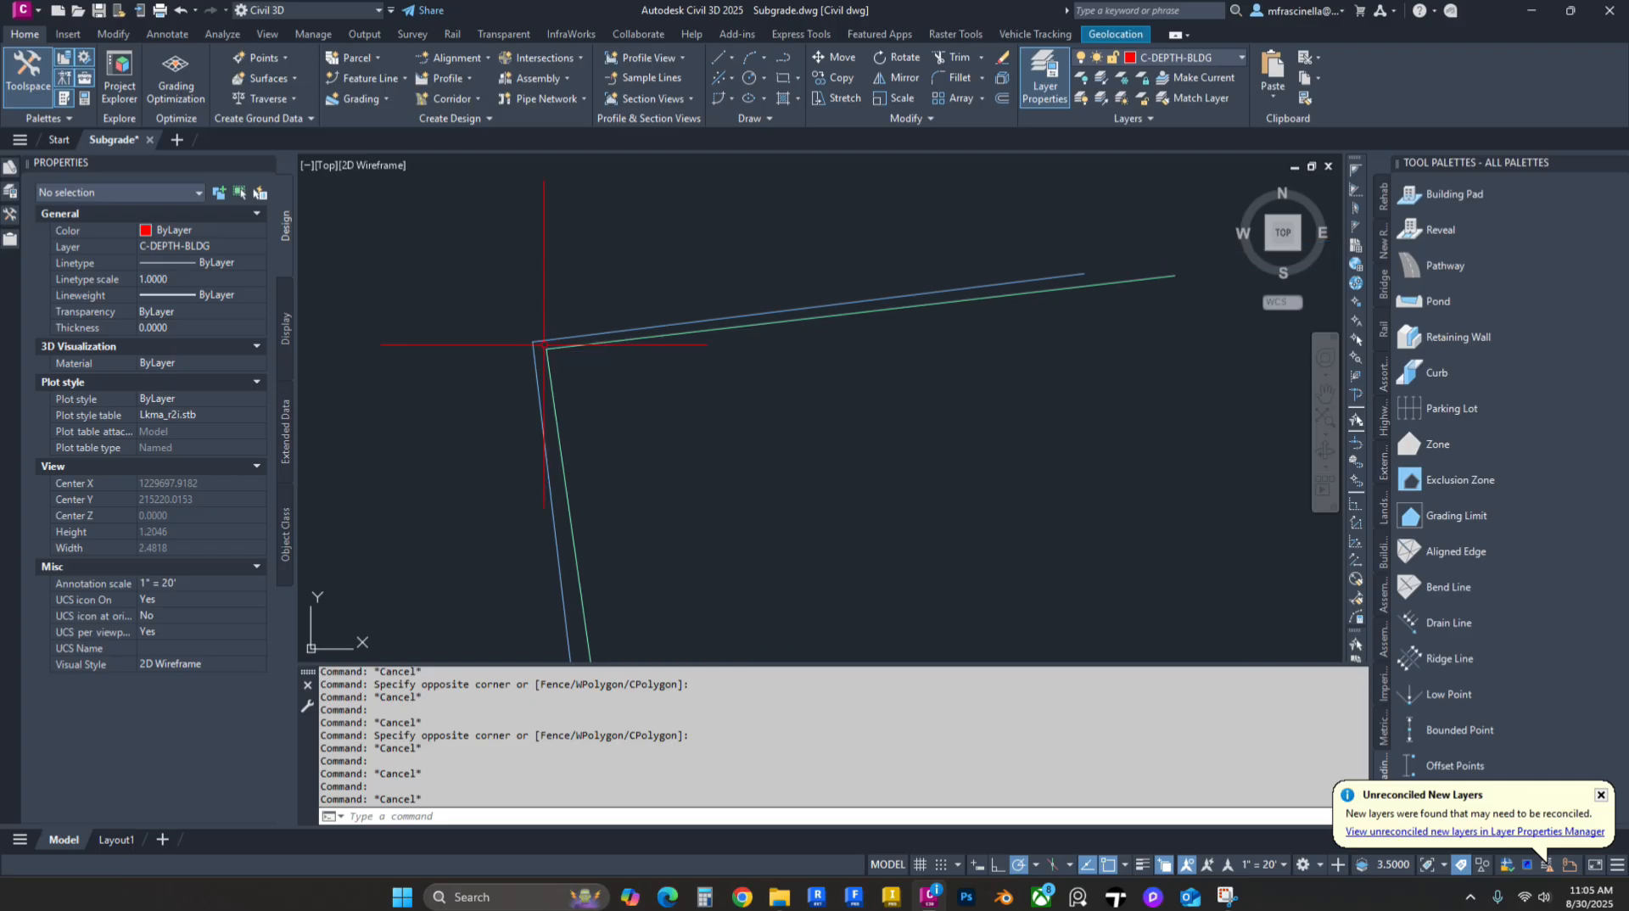
pyautogui.scroll(-15, 544, 345)
pyautogui.moveTo(579, 409); pyautogui.dragTo(633, 277, button='middle')
pyautogui.moveTo(606, 322); pyautogui.dragTo(712, 243, button='middle')
pyautogui.scroll(-2, 662, 280)
pyautogui.scroll(-1, 640, 330)
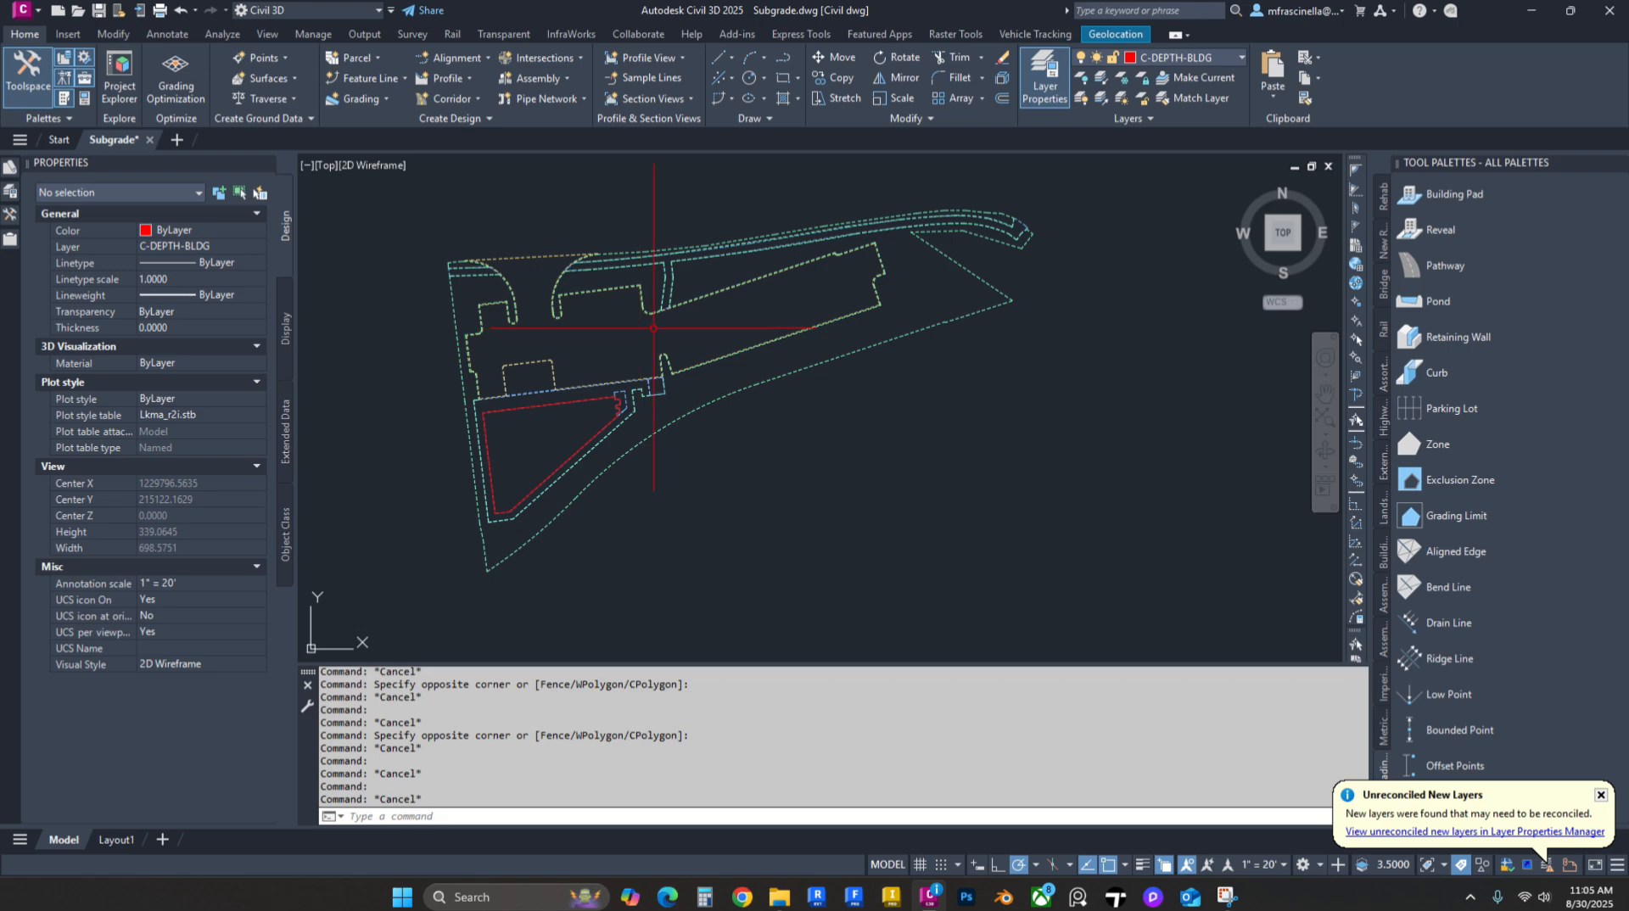
pyautogui.moveTo(654, 328); pyautogui.dragTo(712, 314, button='middle')
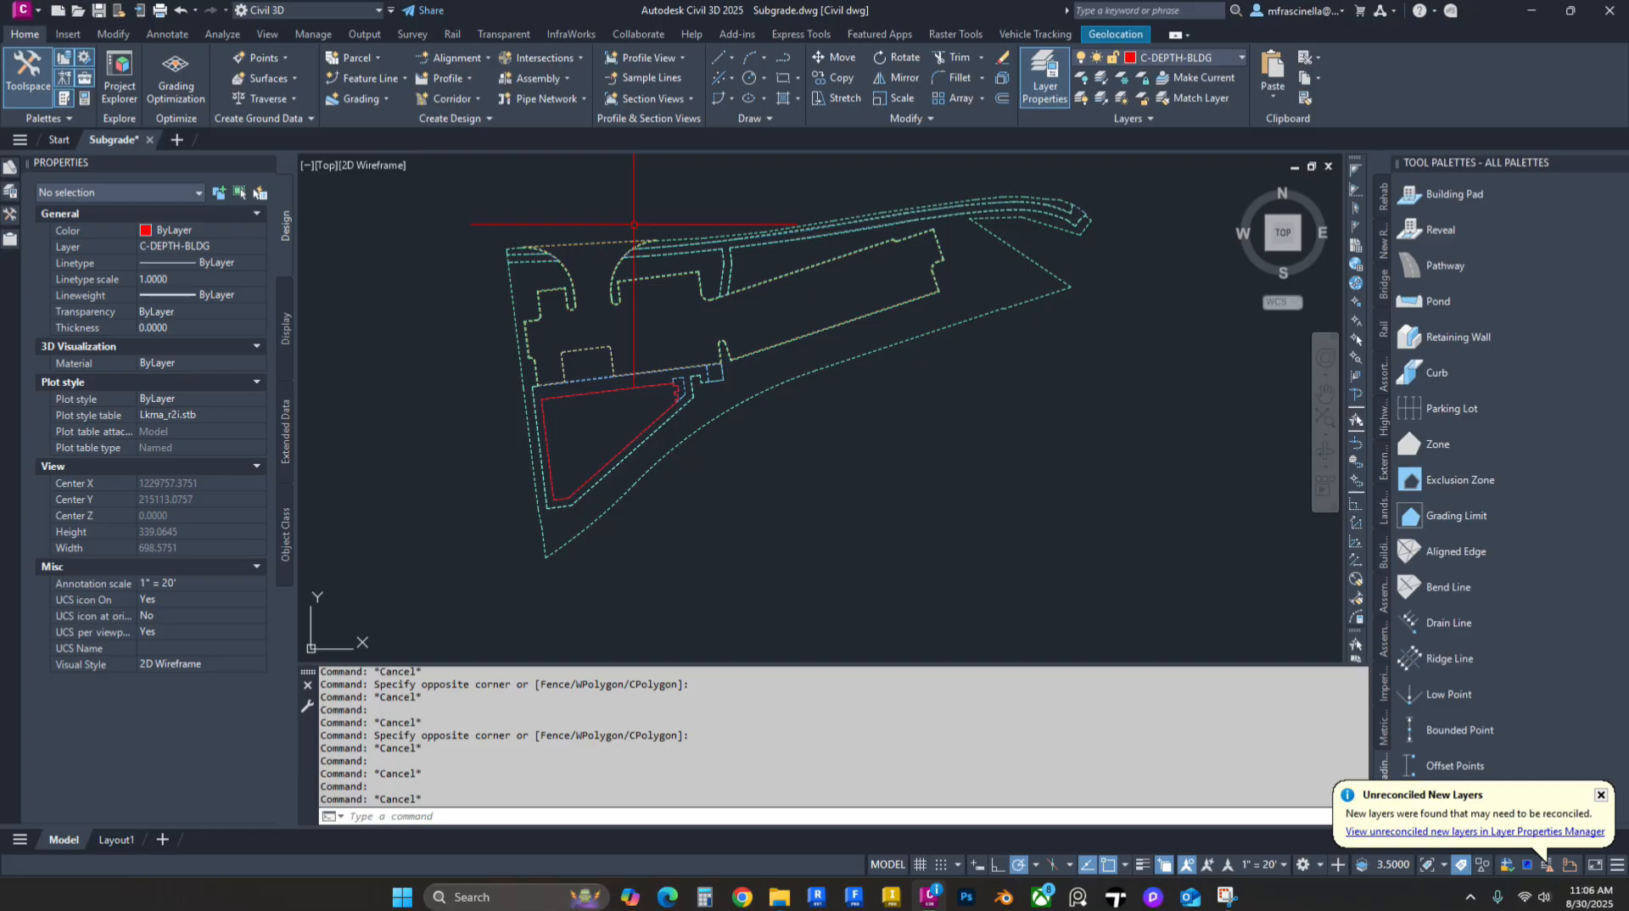
# Step: Start a new TIN surface in the Subgrade drawing and name it DEPTH
pyautogui.click(5, 216)
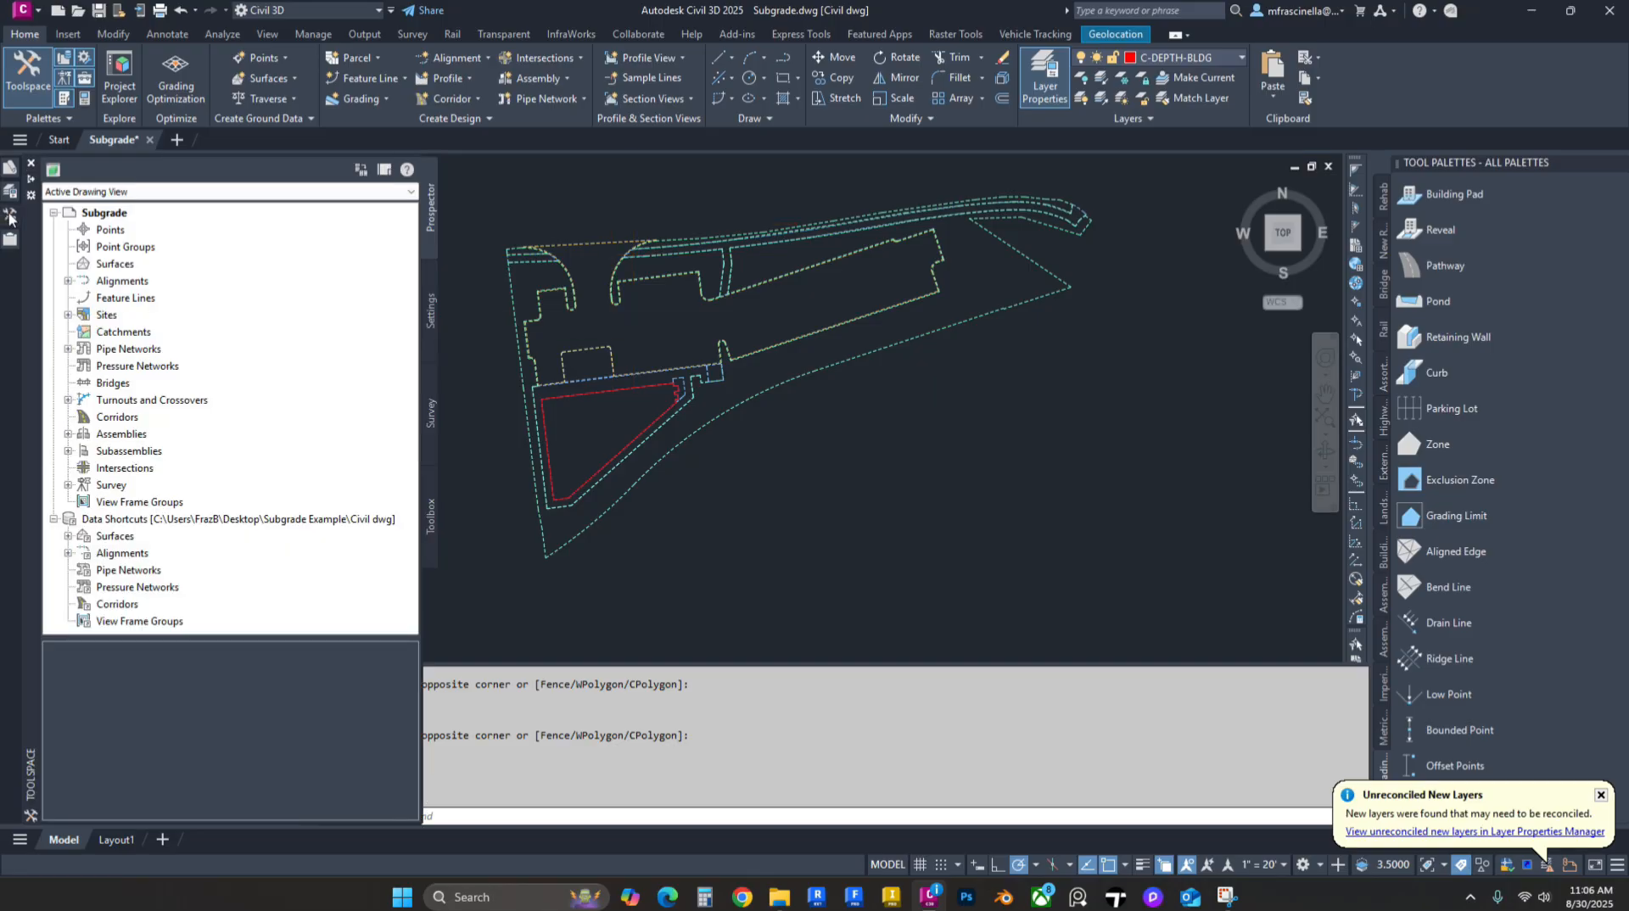
pyautogui.click(117, 265)
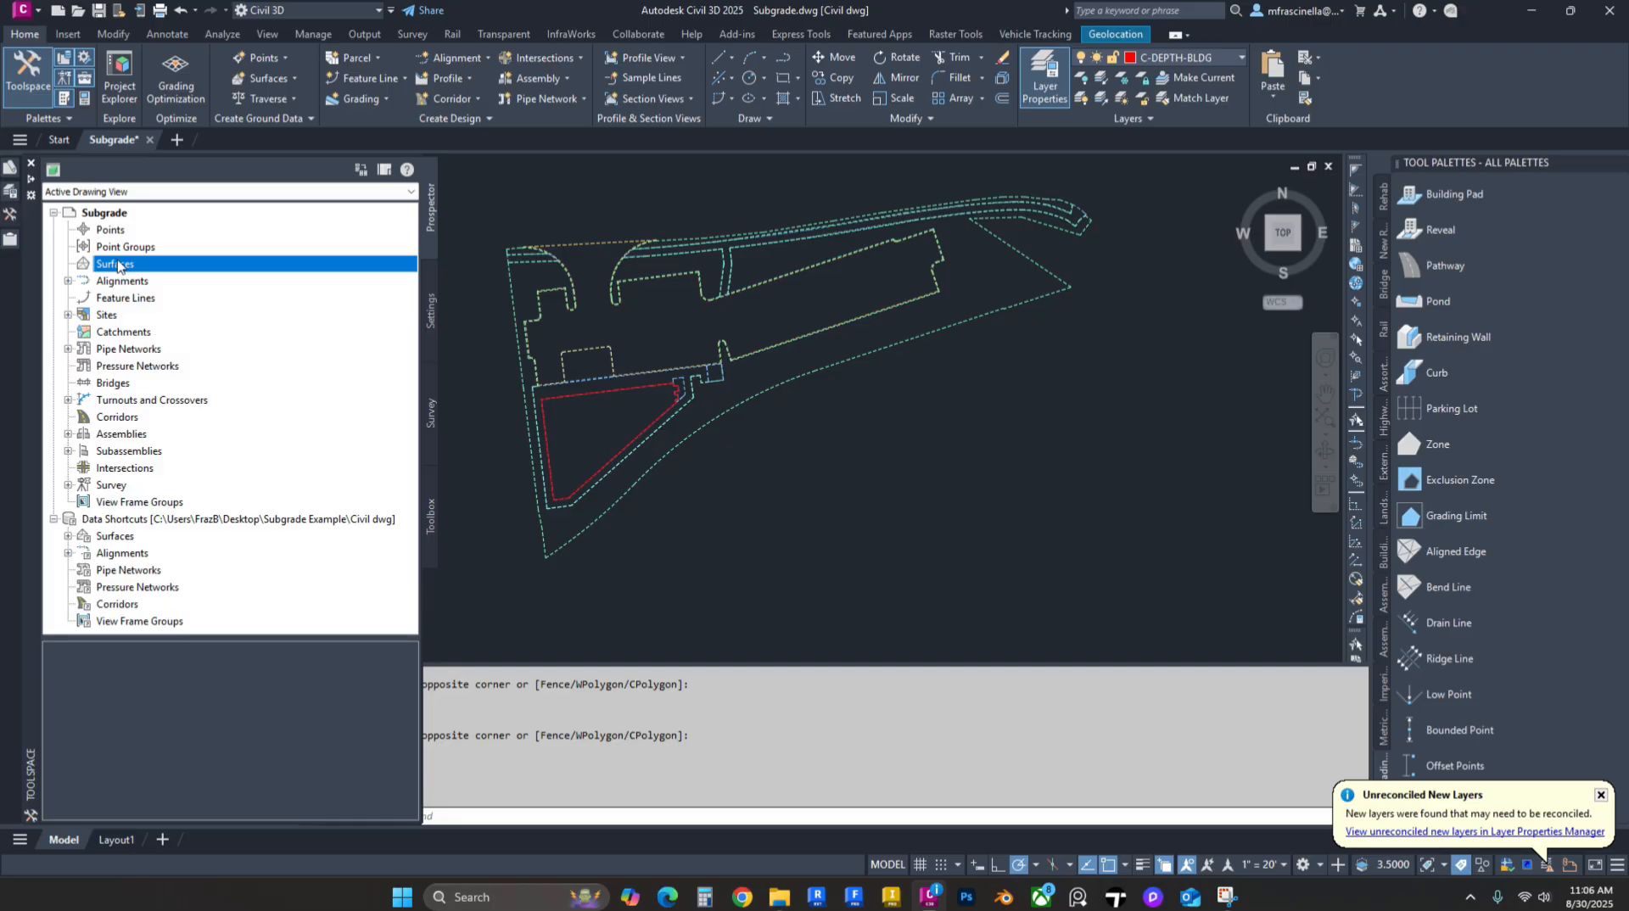
pyautogui.rightClick(118, 267)
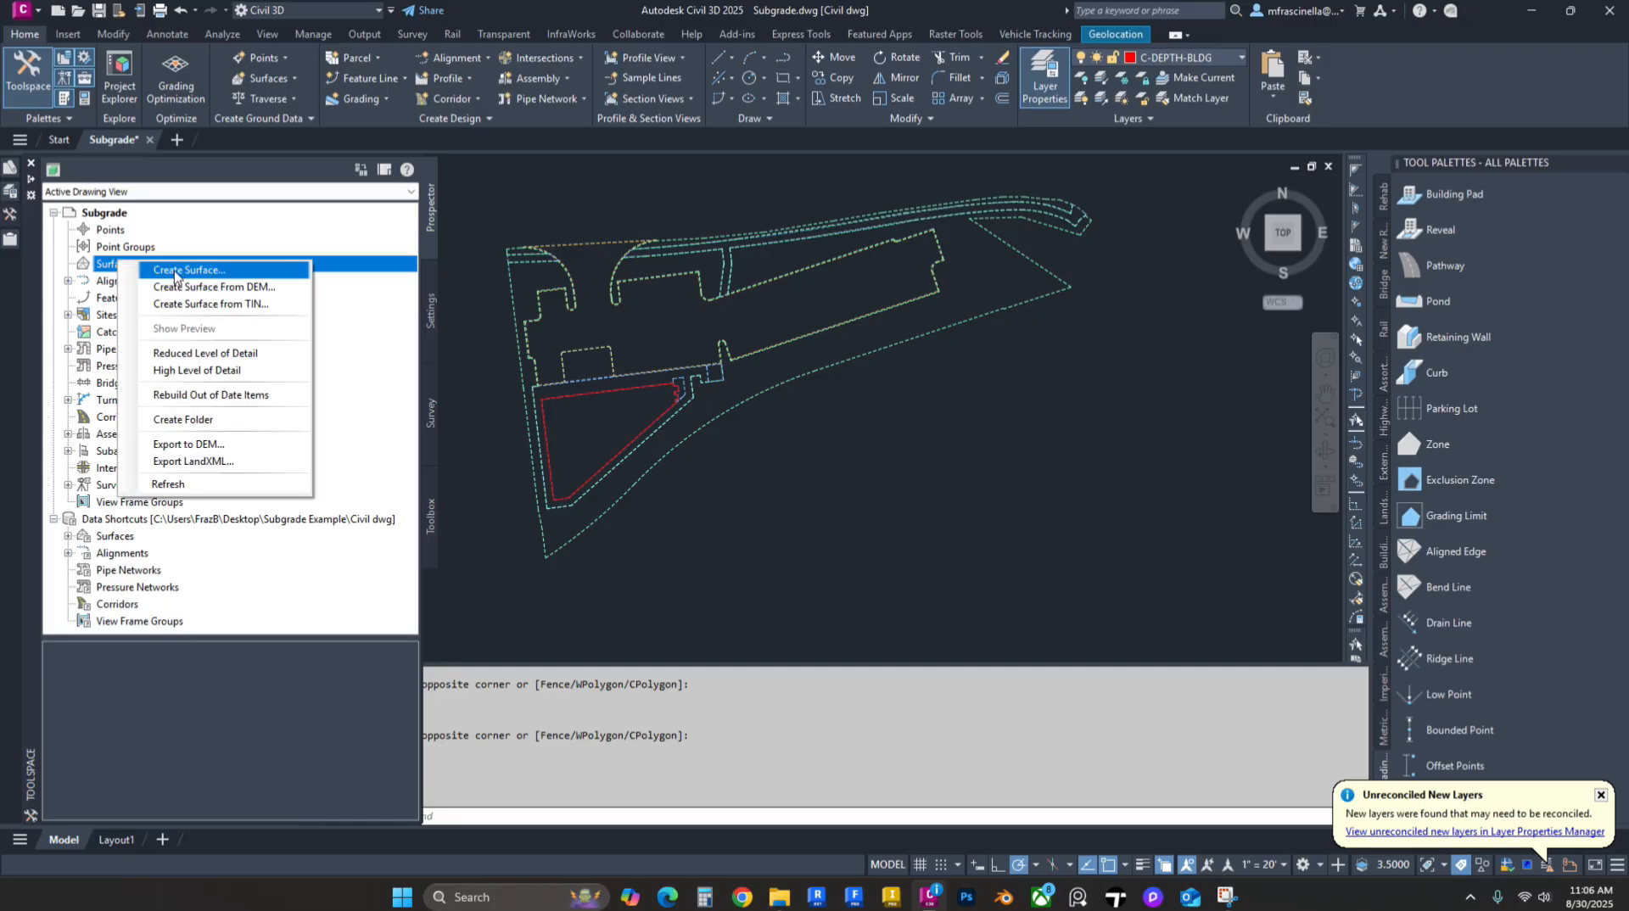
pyautogui.click(174, 271)
pyautogui.click(927, 412)
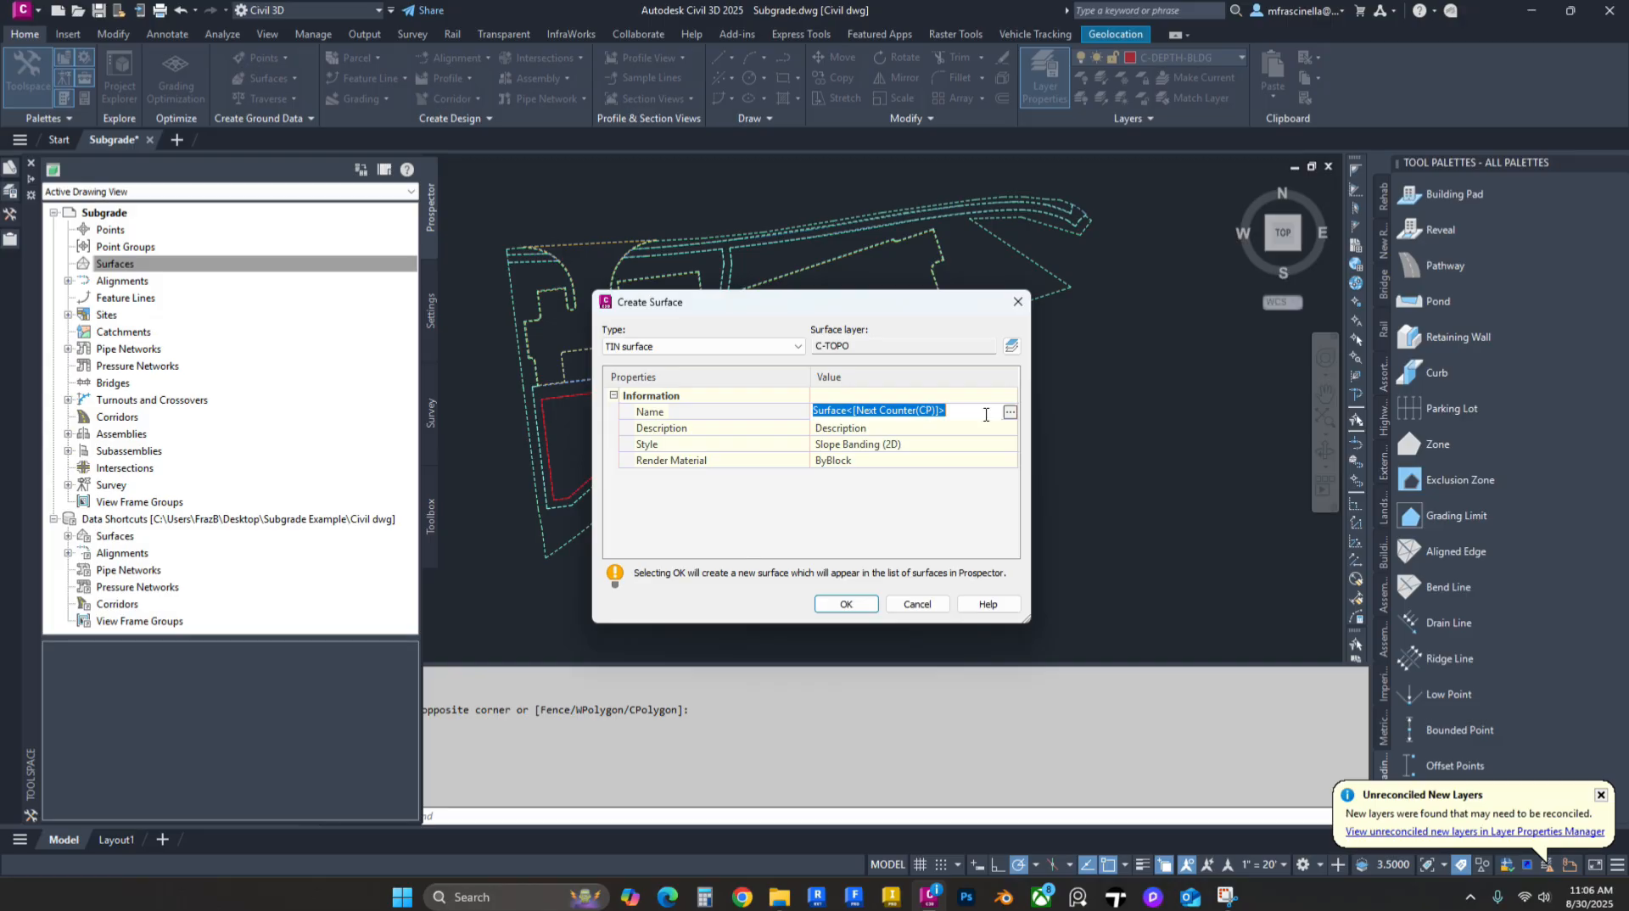
pyautogui.press('BackSpace')
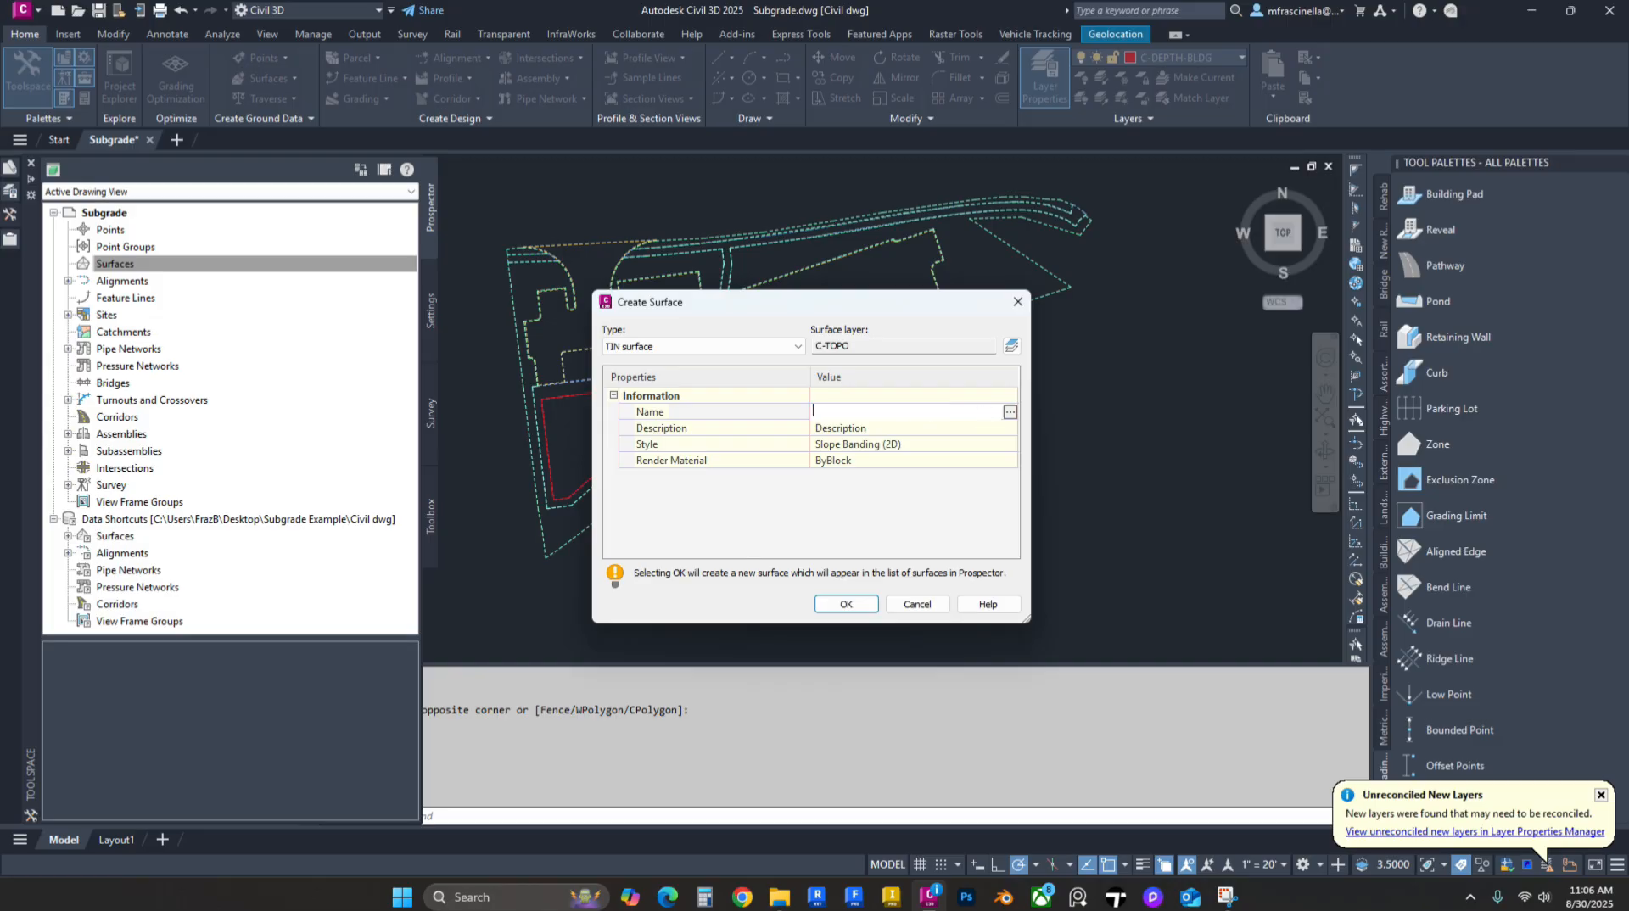
pyautogui.write('DEPTH')
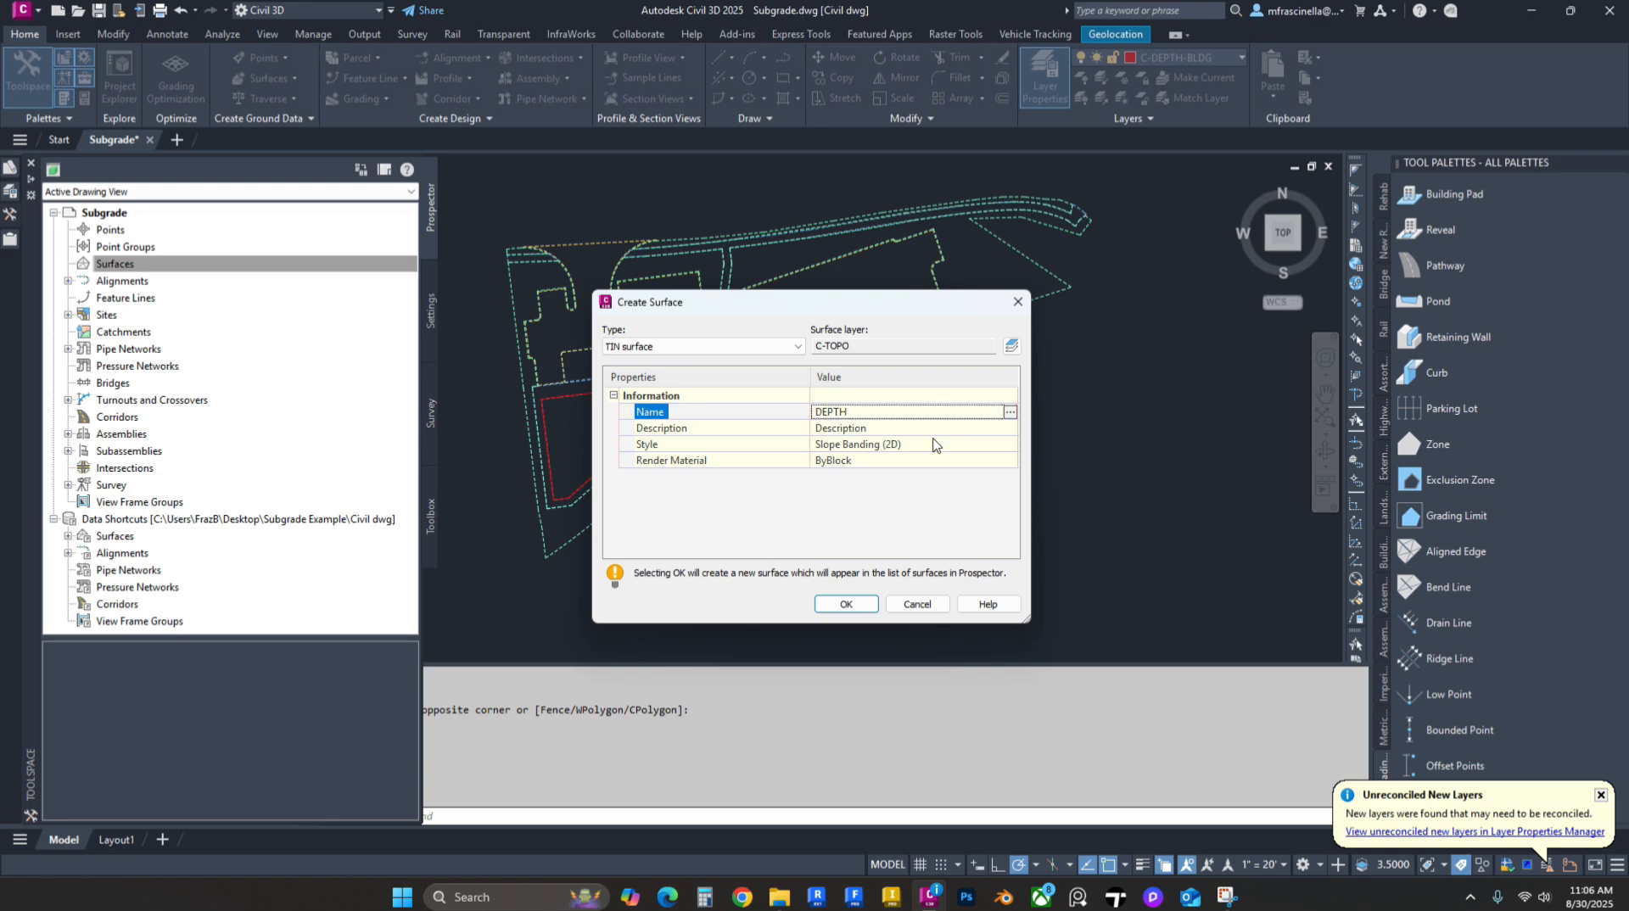
# Step: Set the DEPTH surface's style to Border Only and create the surface
pyautogui.click(954, 445)
pyautogui.click(1010, 445)
pyautogui.click(542, 364)
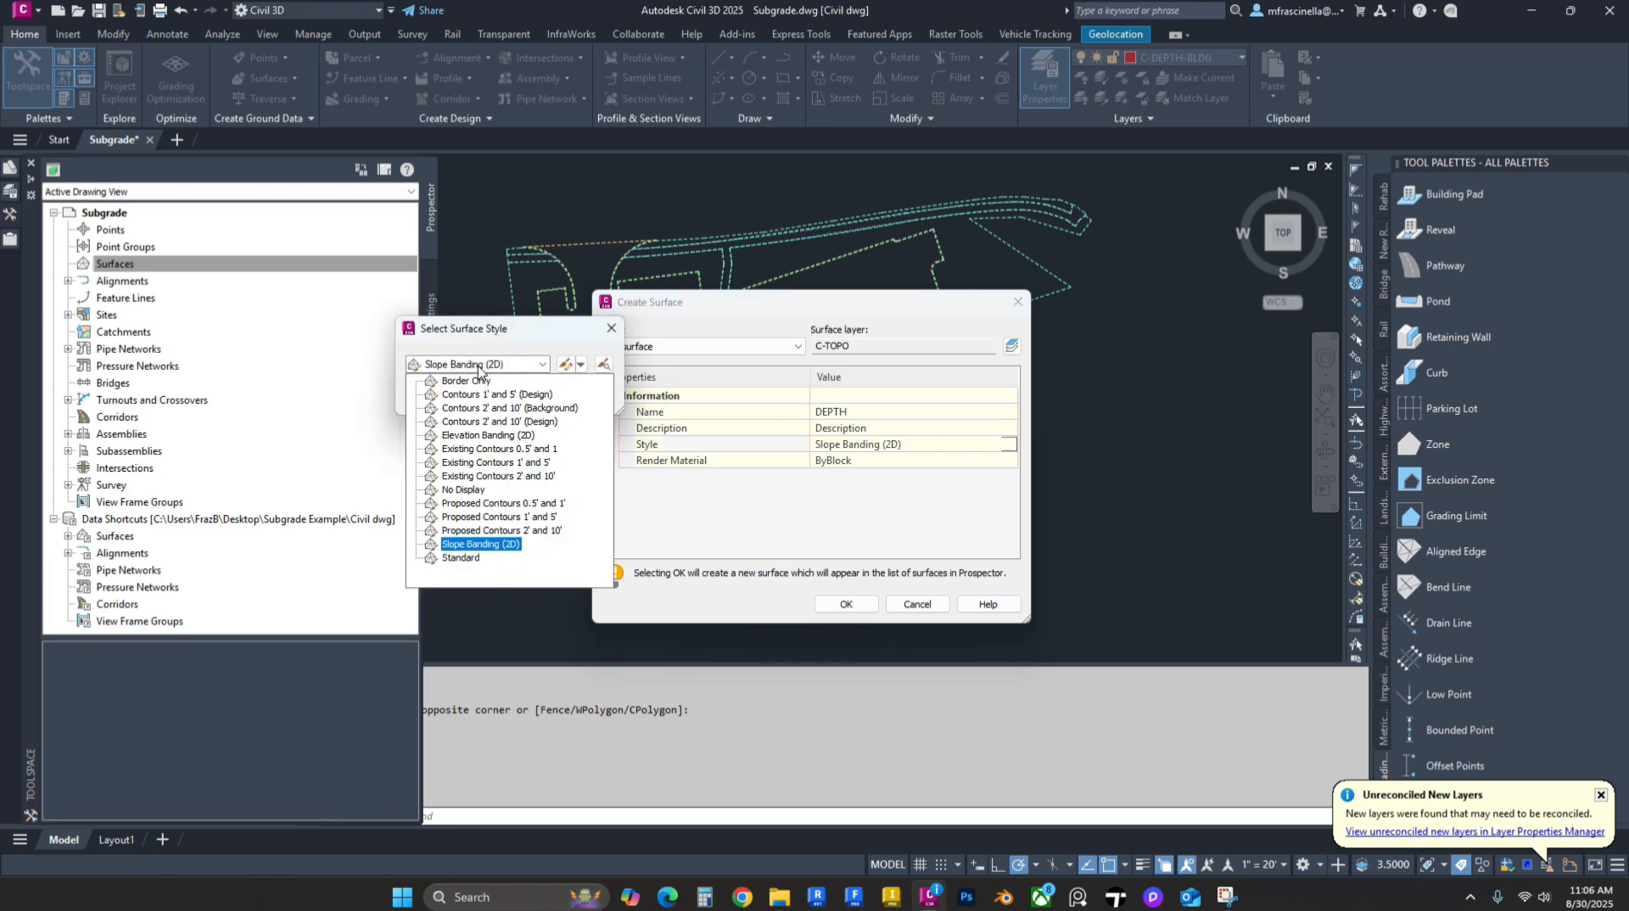
pyautogui.click(452, 380)
pyautogui.click(439, 396)
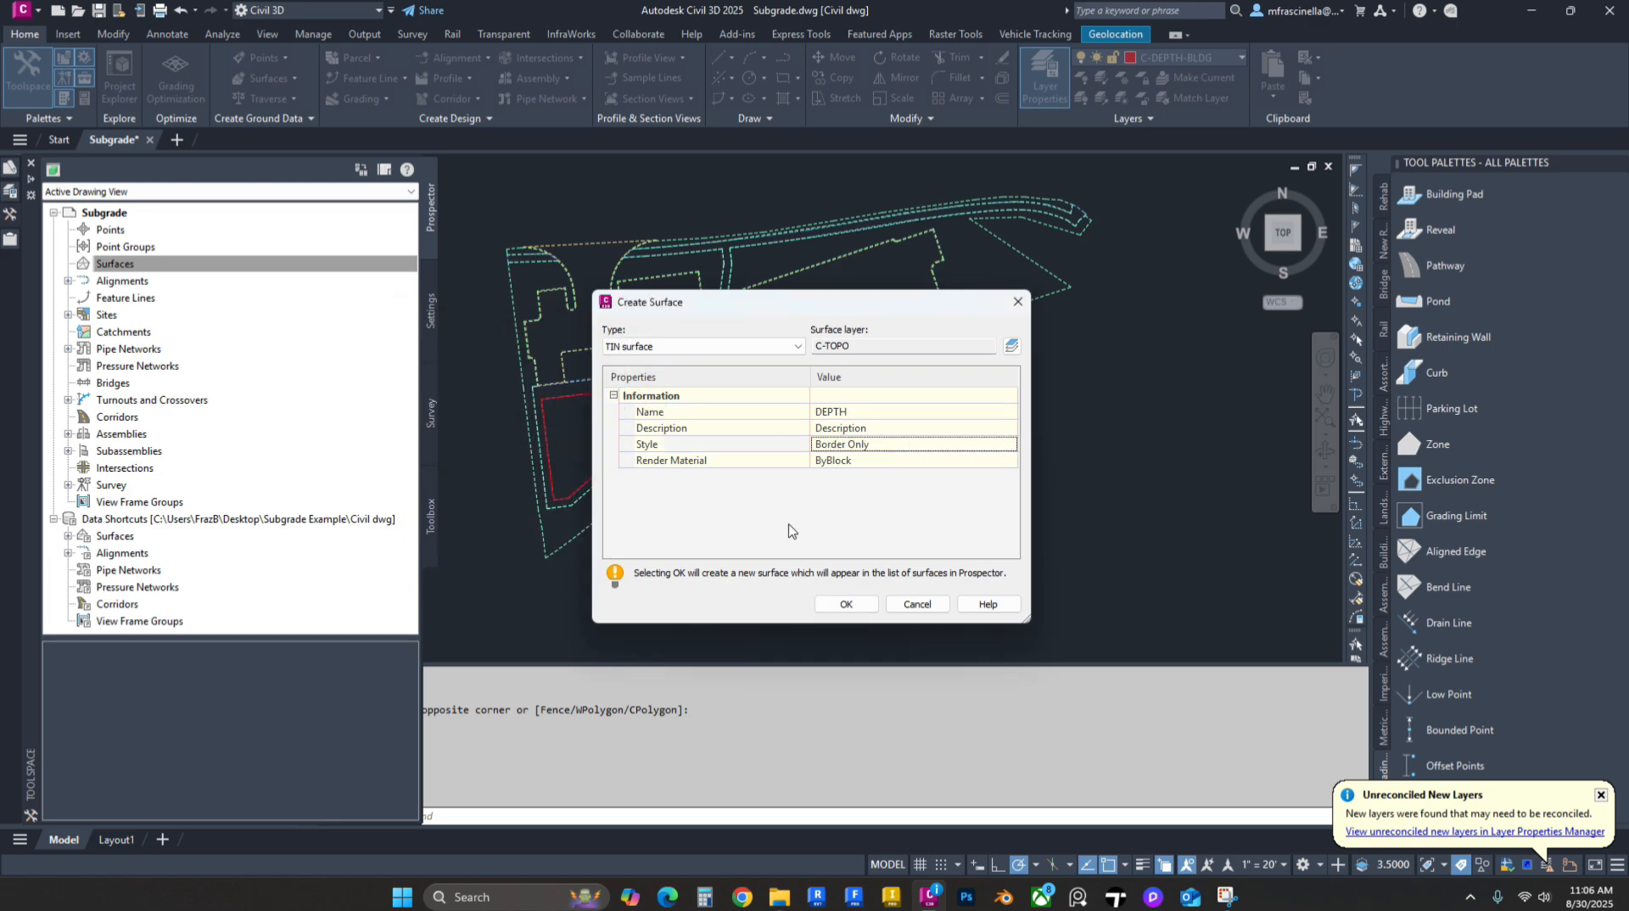
pyautogui.click(846, 604)
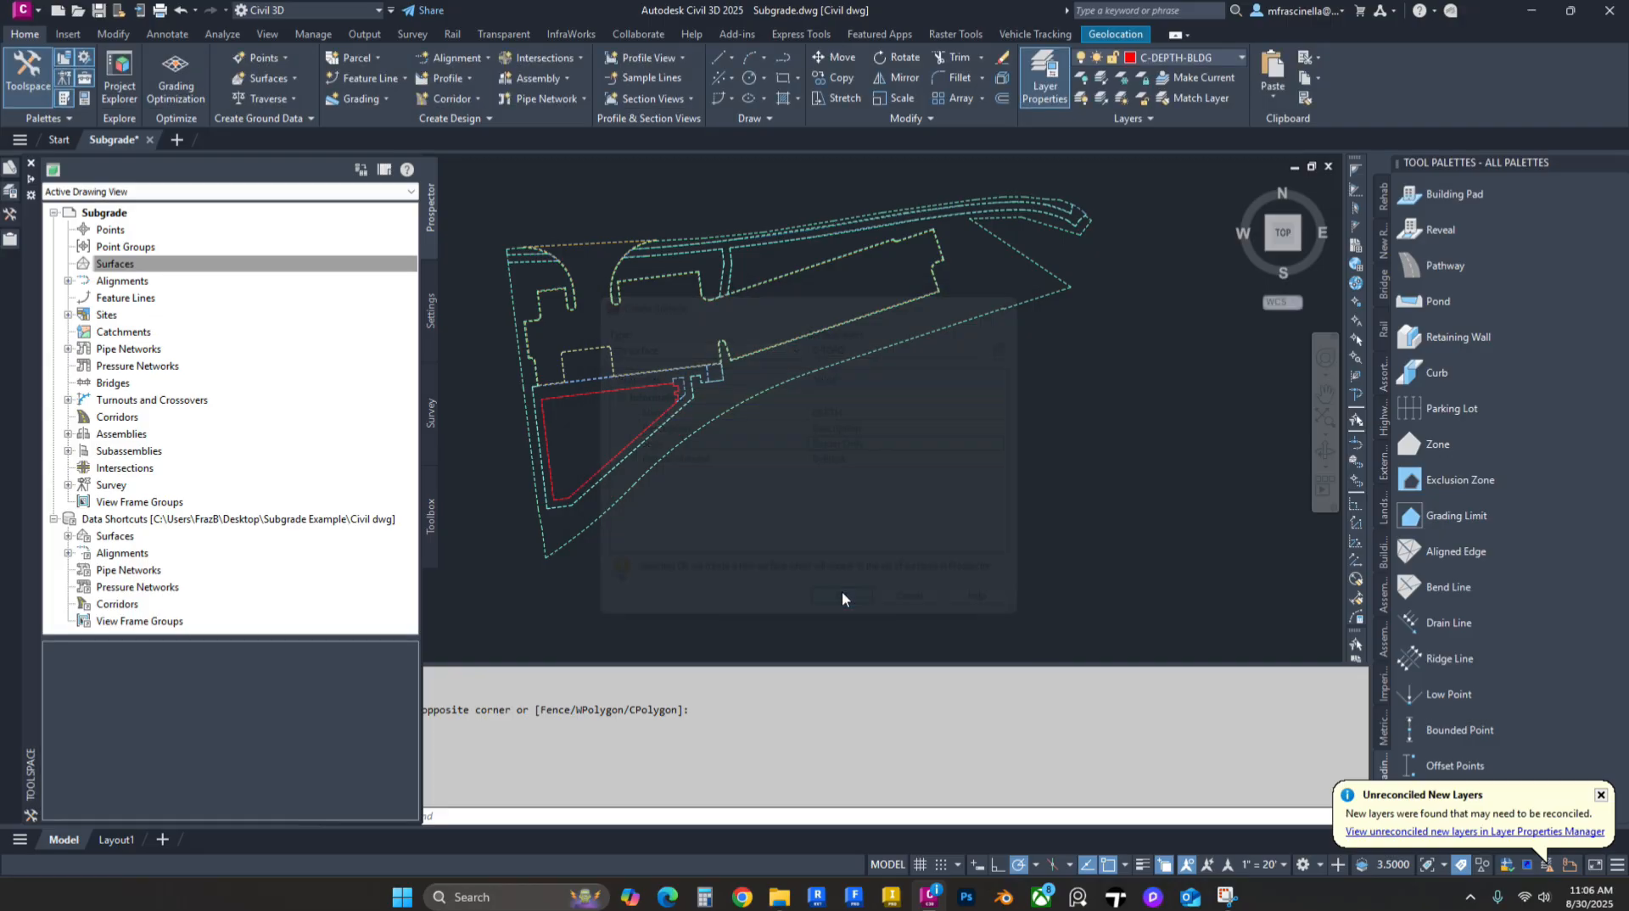
# Step: Add all the depth polylines to the DEPTH surface definition as Standard breaklines
pyautogui.scroll(-1, 851, 307)
pyautogui.moveTo(863, 317); pyautogui.dragTo(906, 346, button='middle')
pyautogui.click(628, 209)
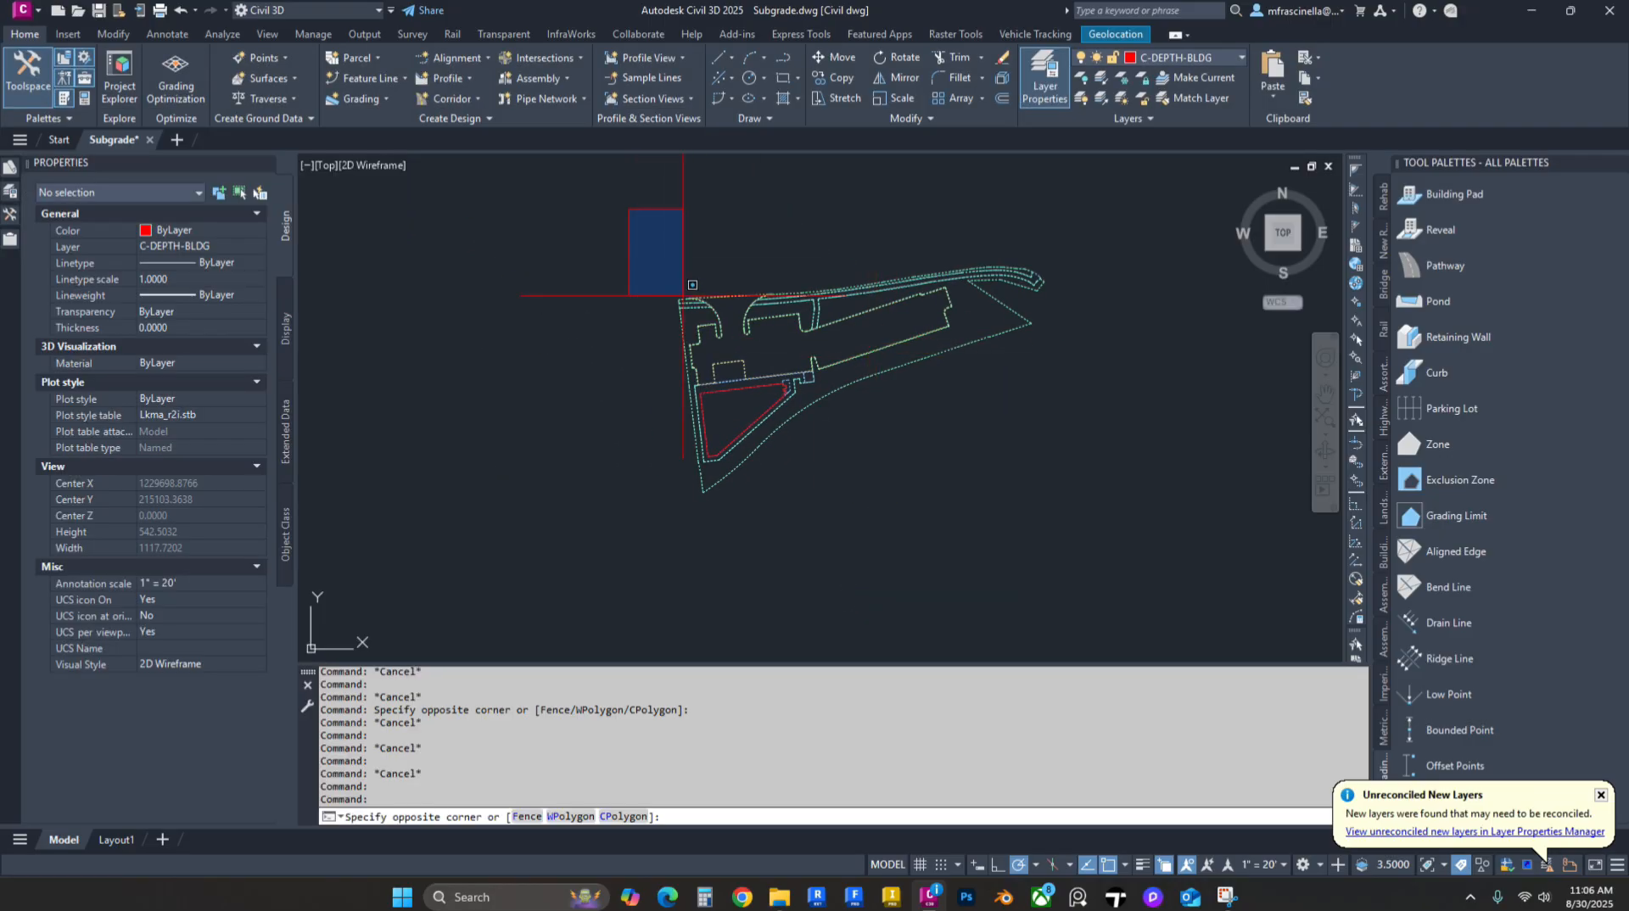
pyautogui.click(1129, 543)
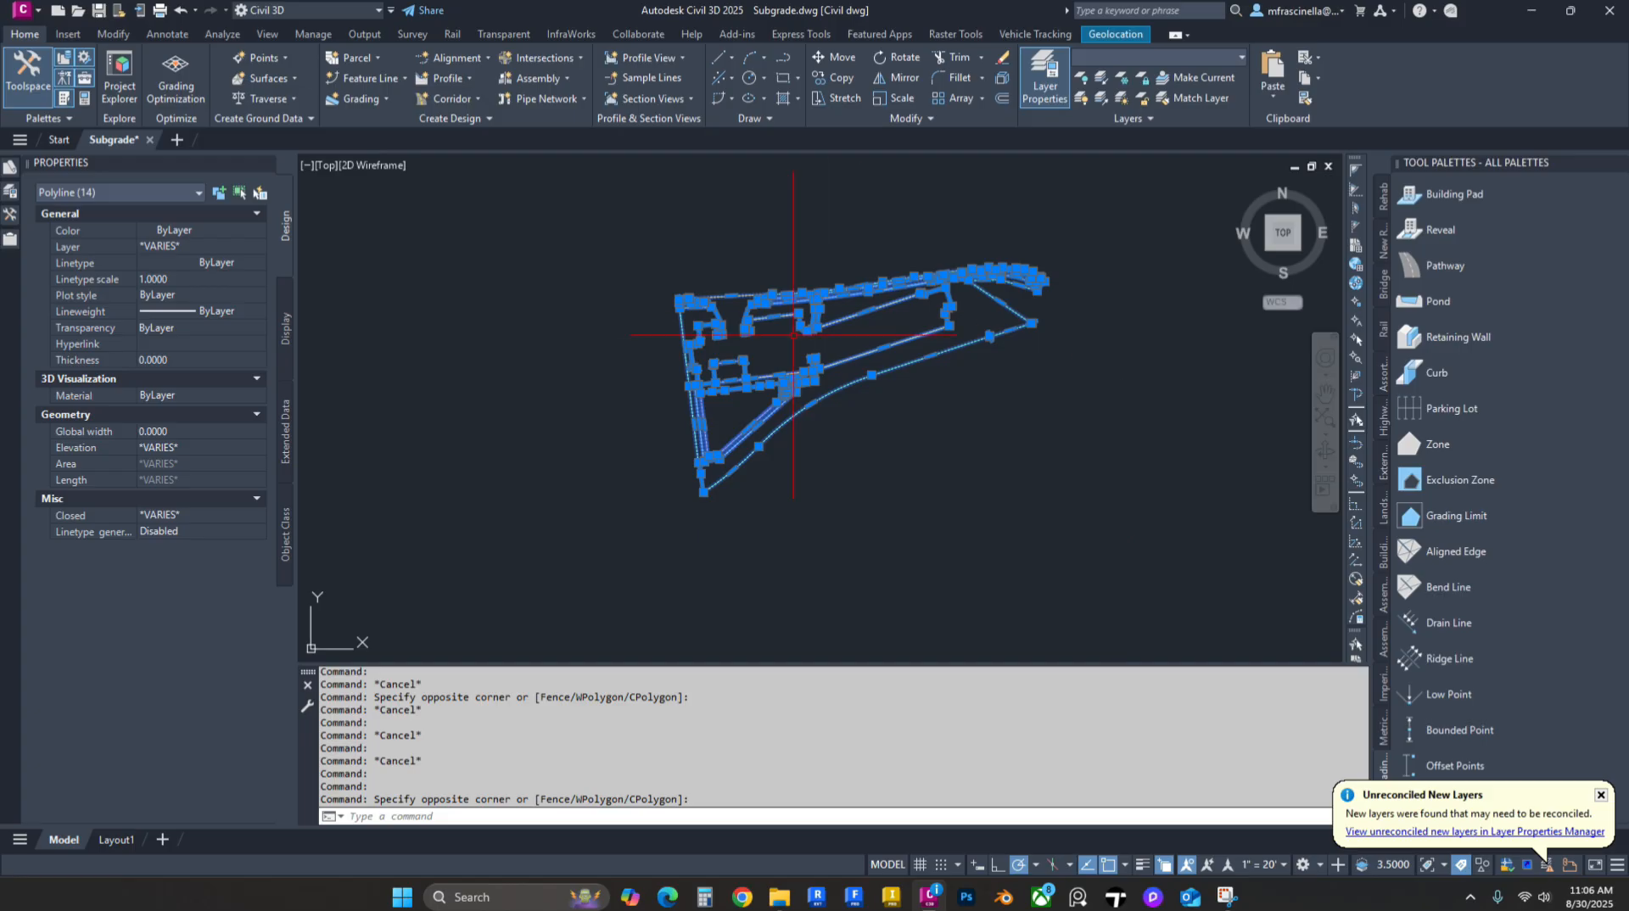
pyautogui.moveTo(6, 221)
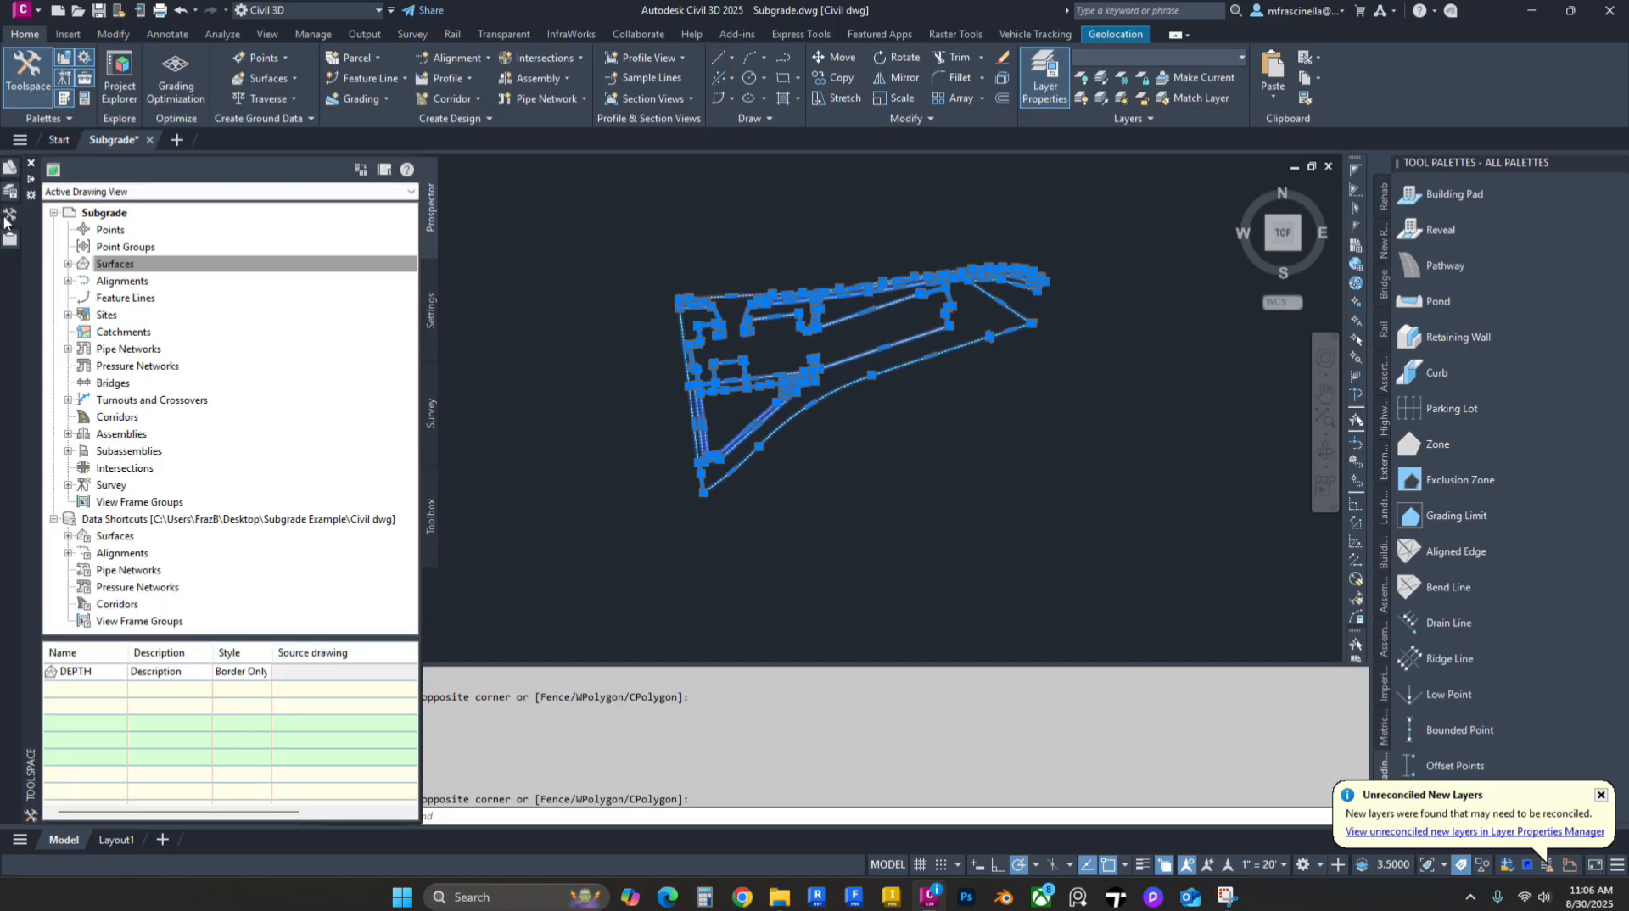
pyautogui.click(75, 265)
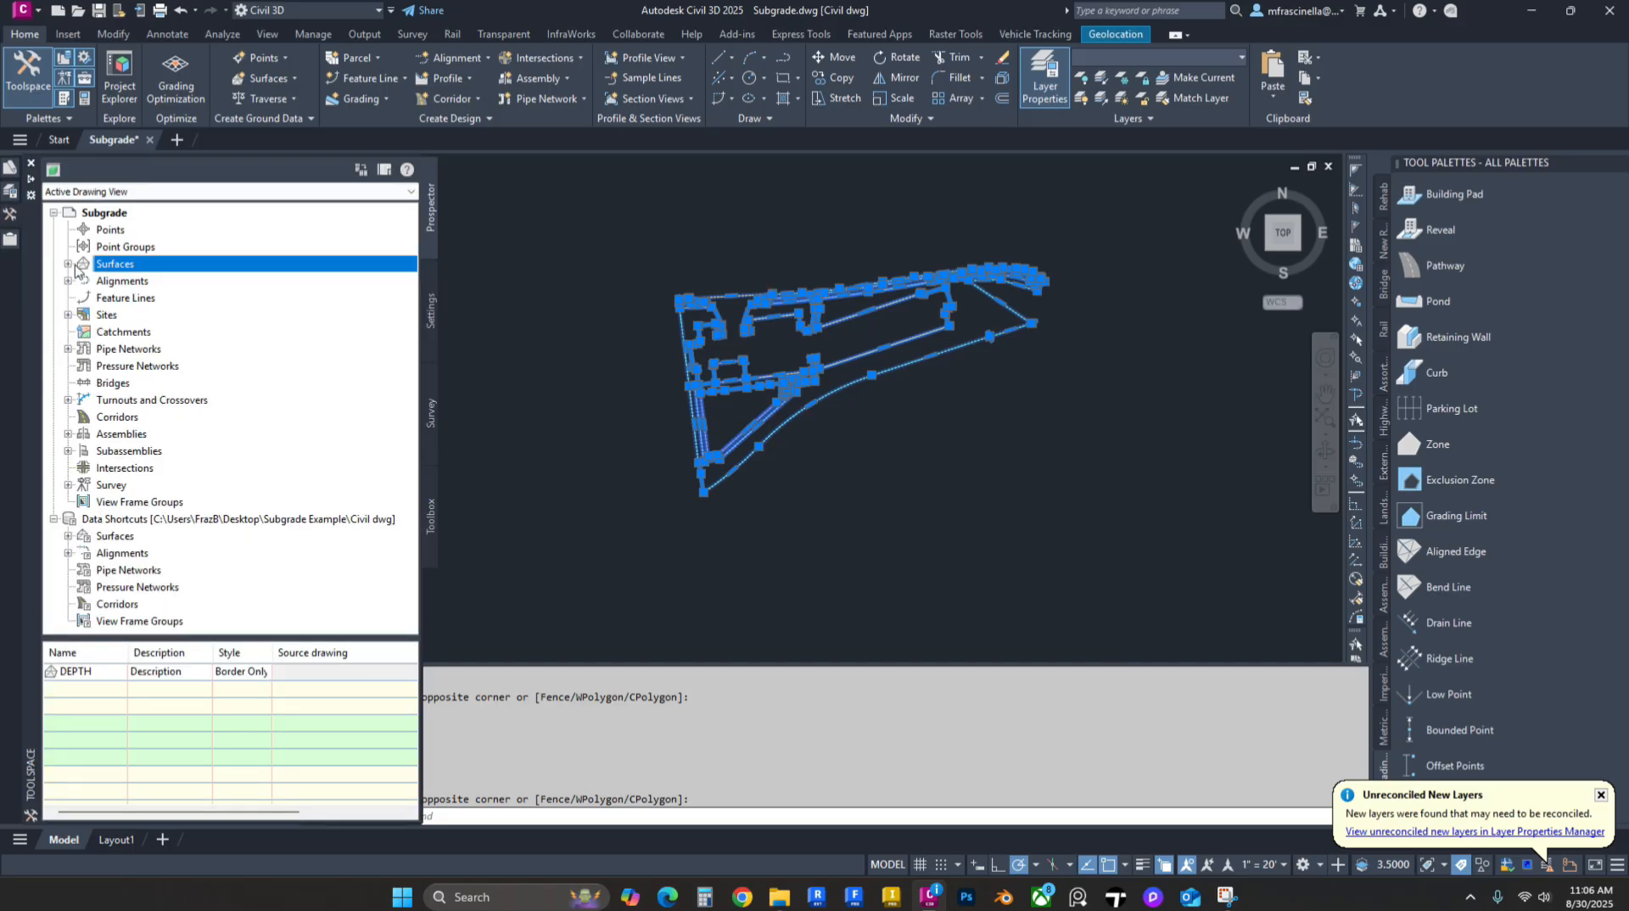
pyautogui.click(68, 265)
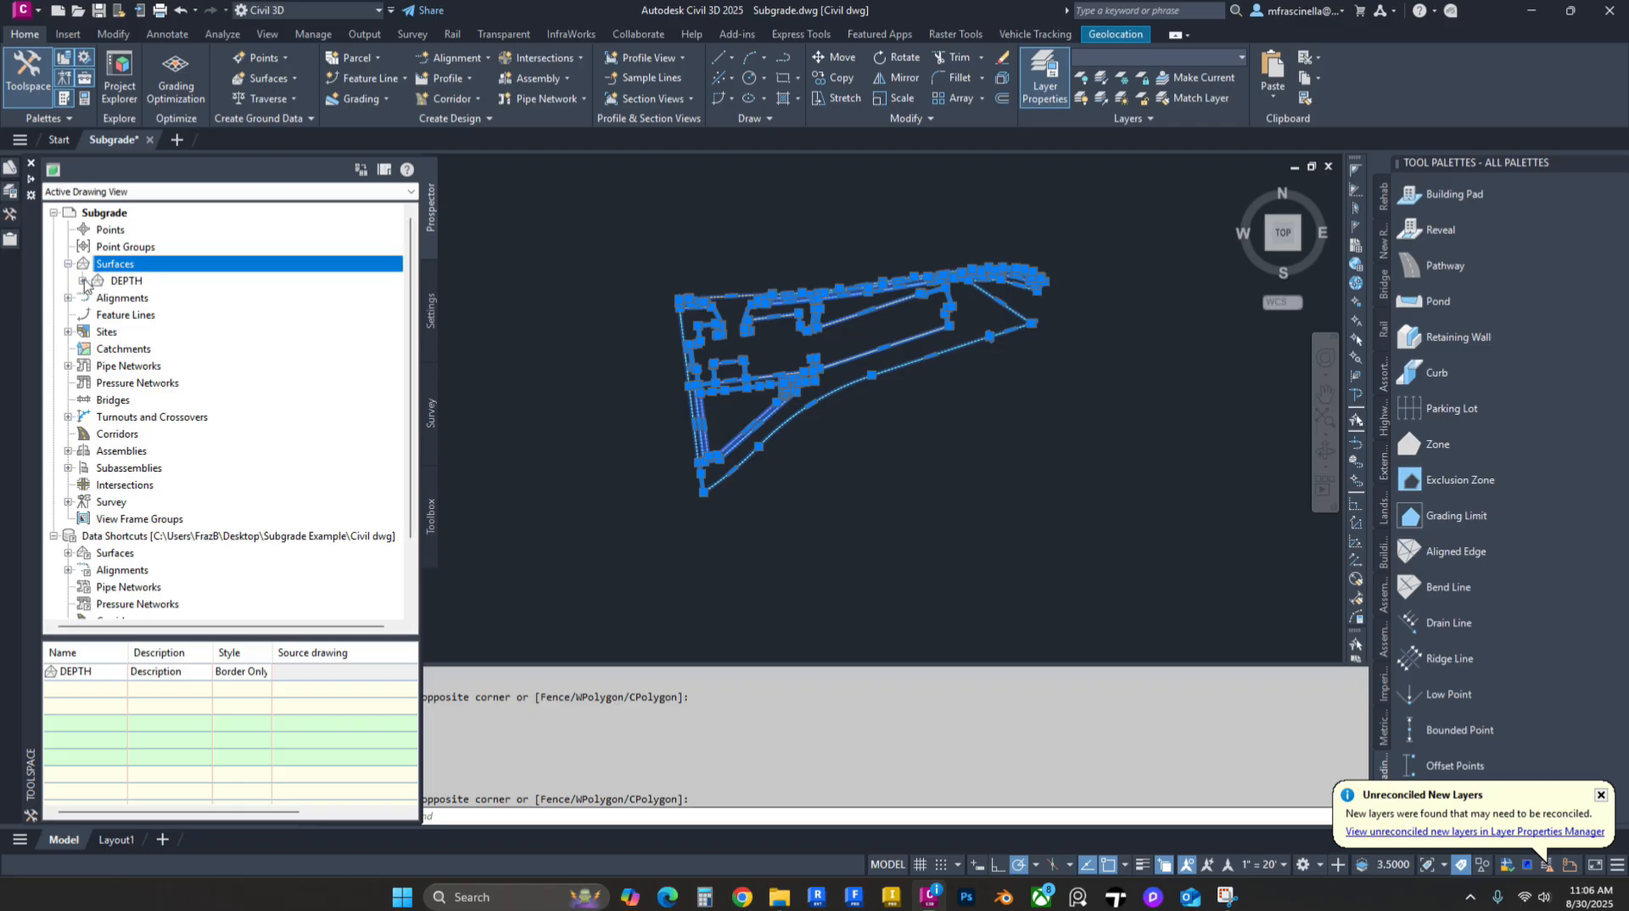
pyautogui.click(82, 280)
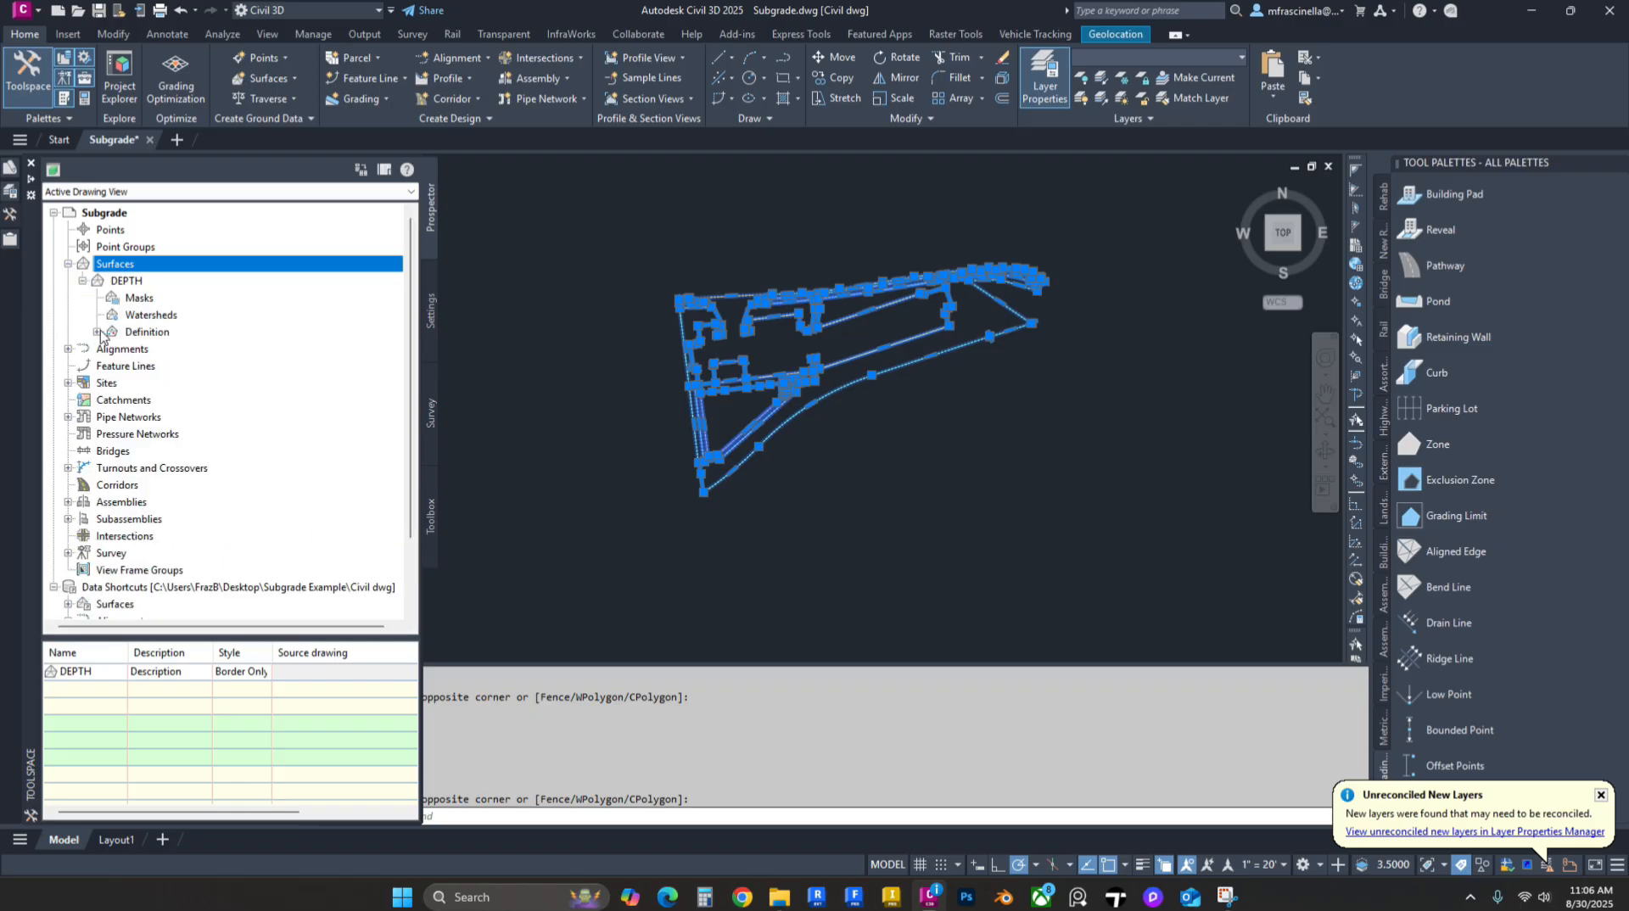
pyautogui.click(97, 332)
pyautogui.click(166, 366)
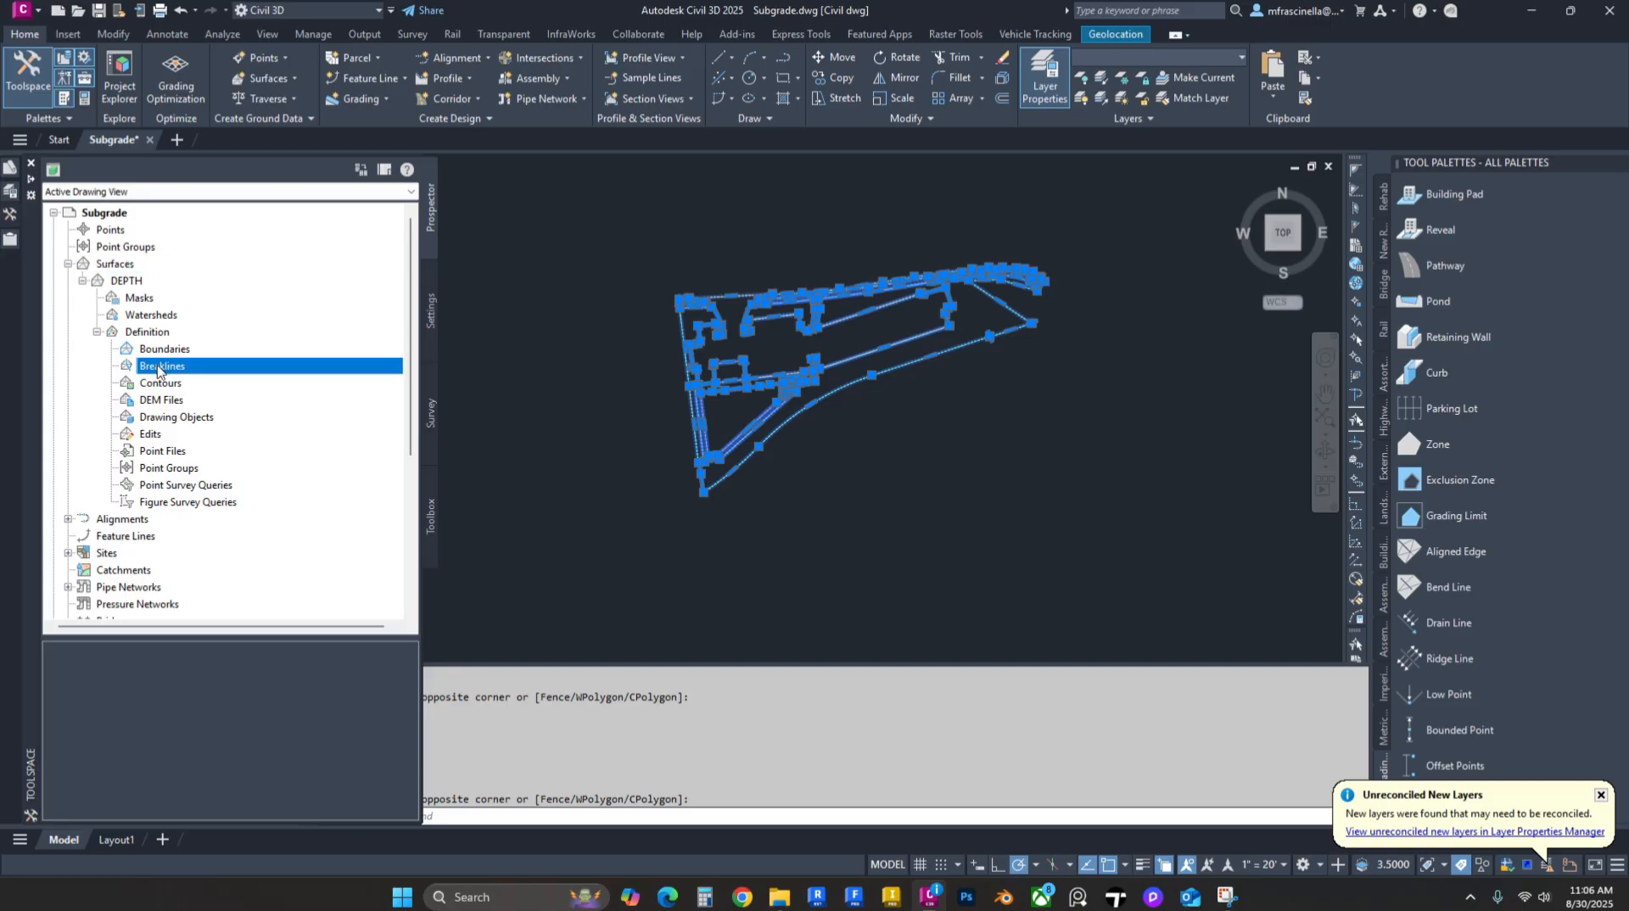
pyautogui.rightClick(157, 368)
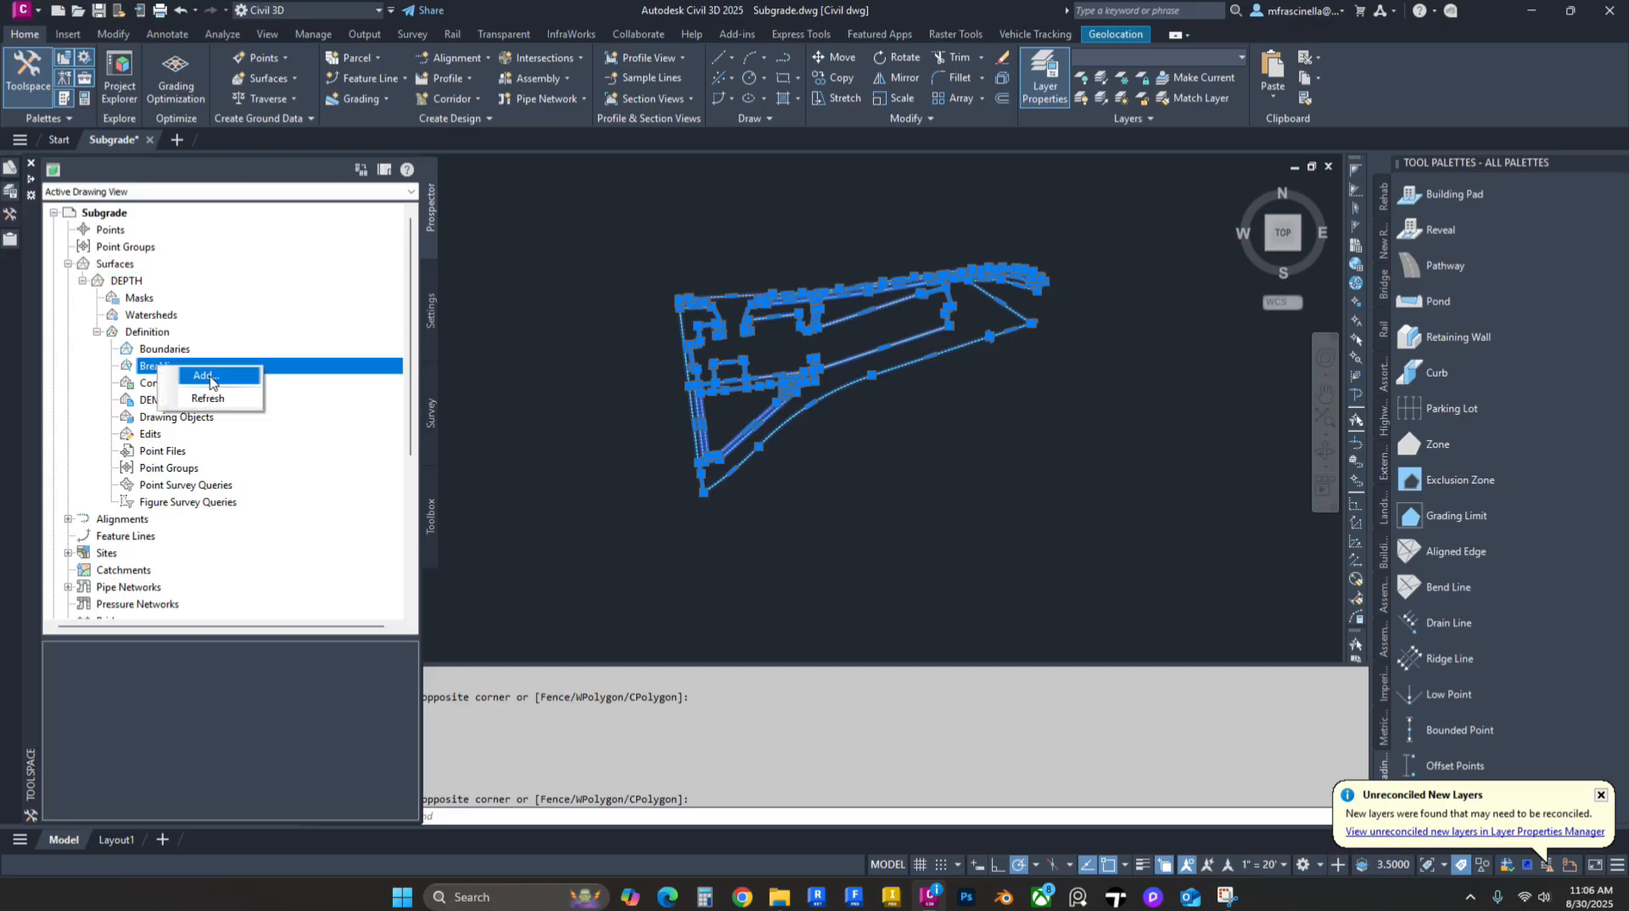
pyautogui.click(203, 376)
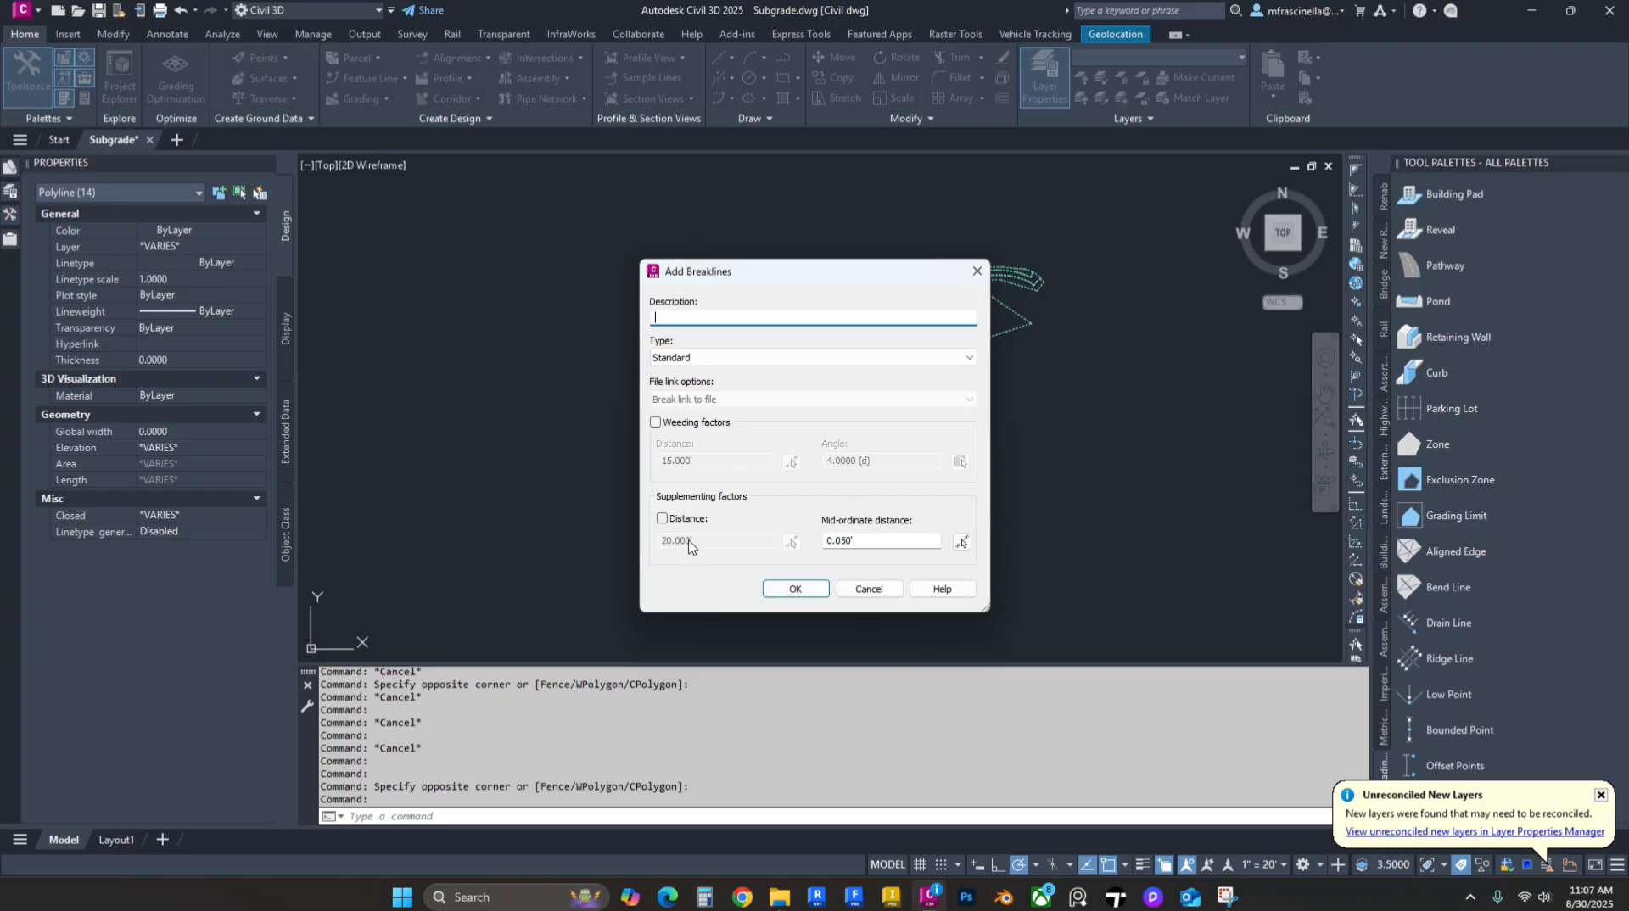
pyautogui.click(796, 589)
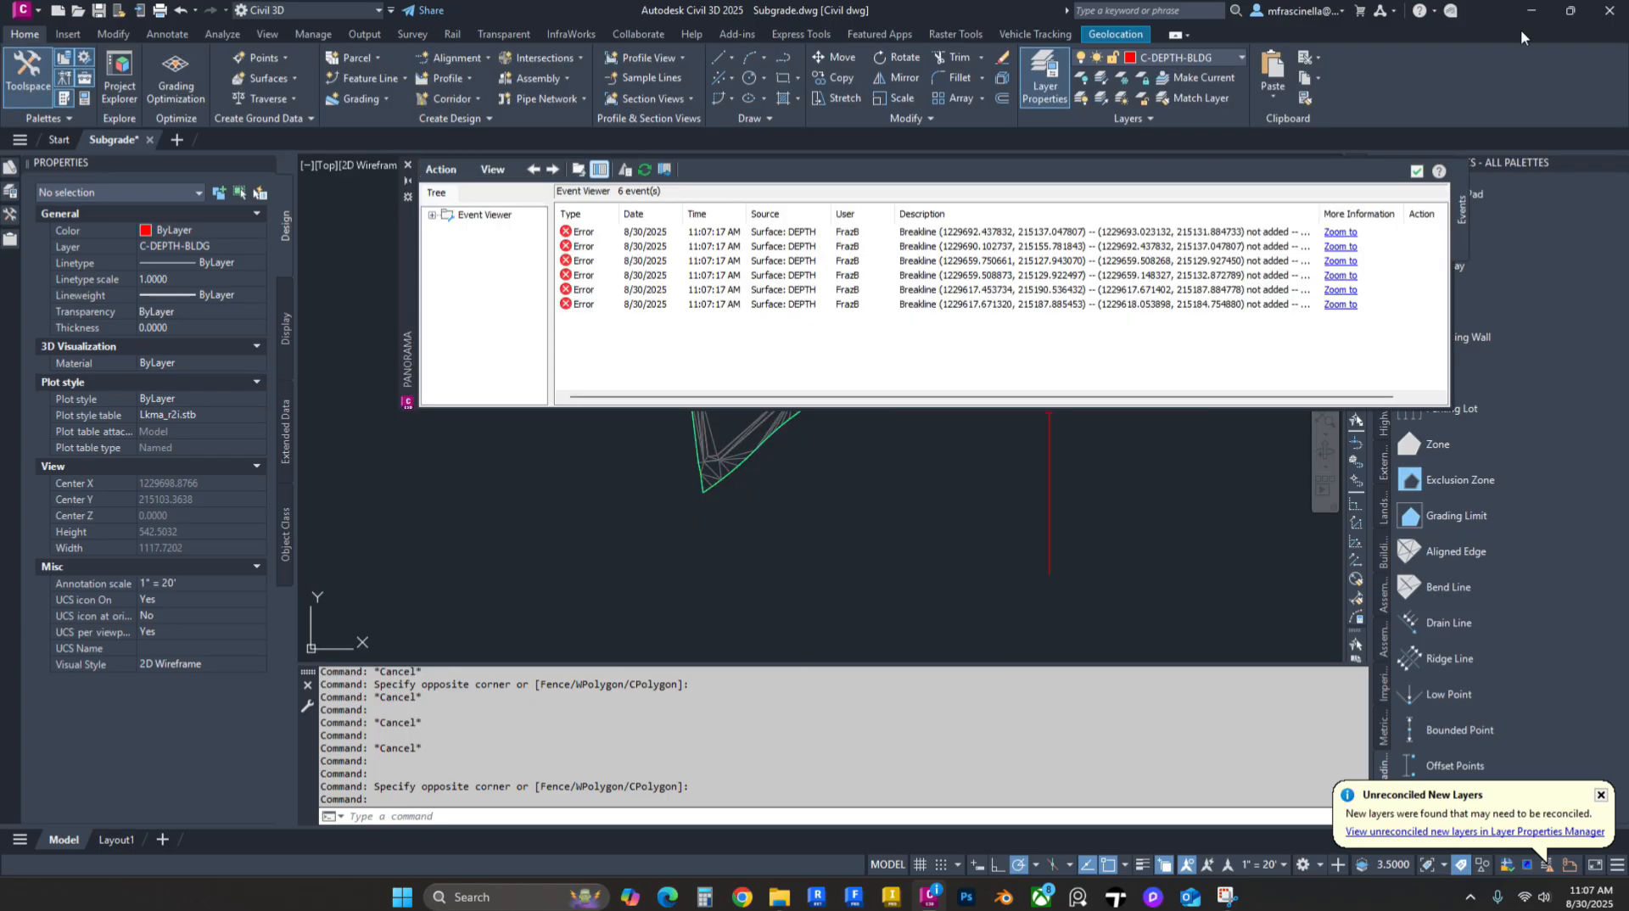
# Step: Examine the triangulation and elevation range of the DEPTH surface across the whole site
pyautogui.scroll(2, 778, 389)
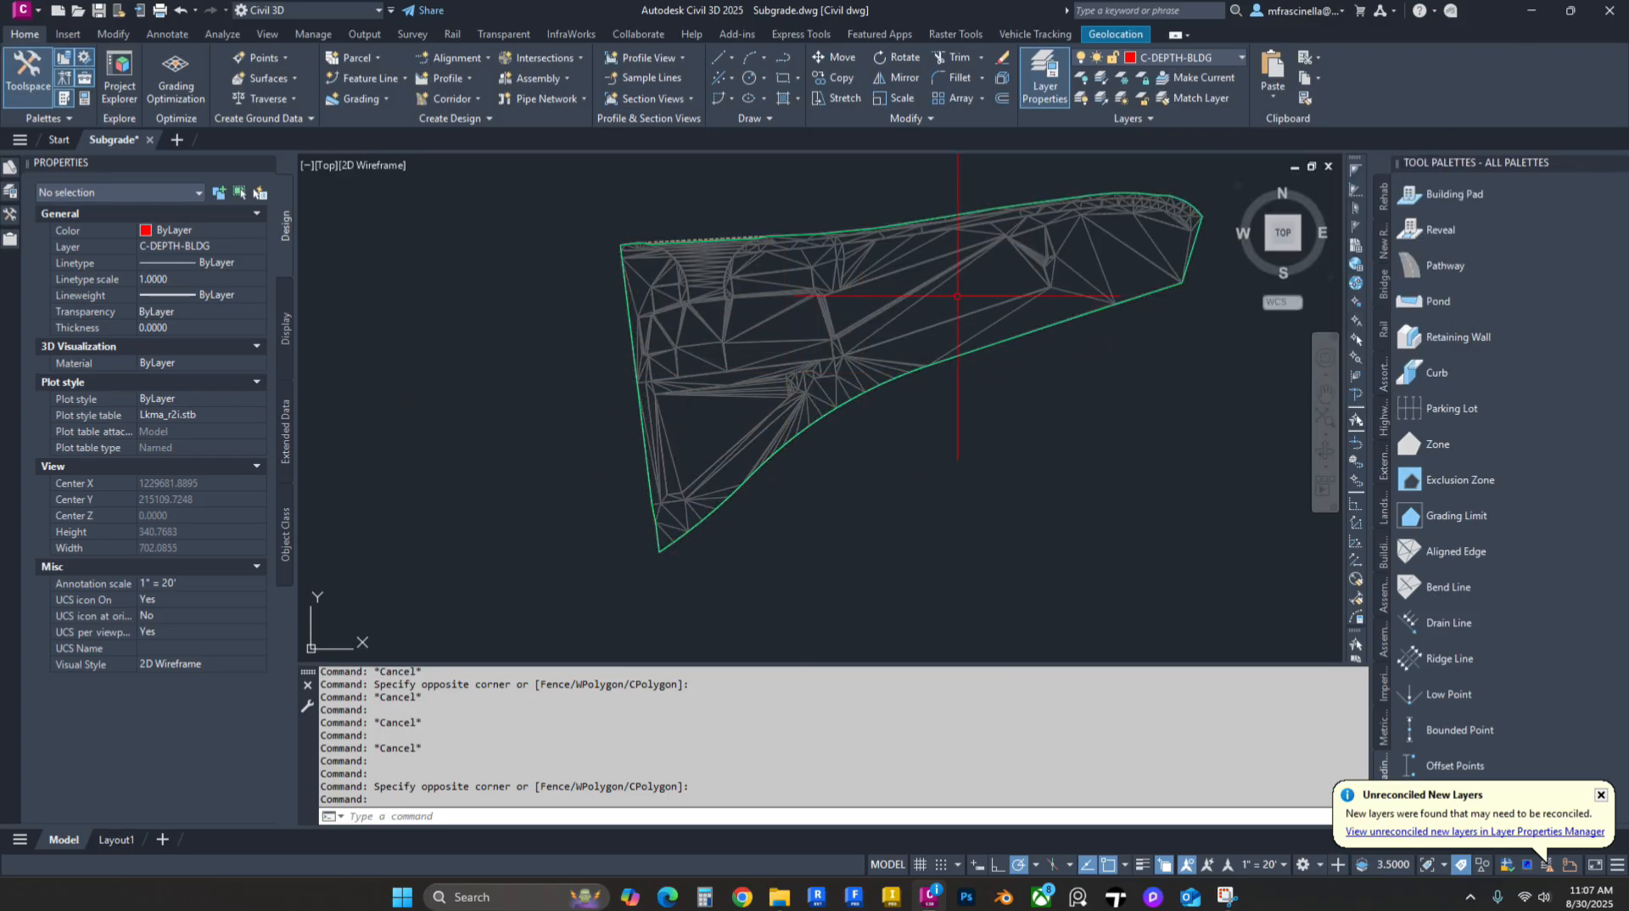
pyautogui.moveTo(1106, 279); pyautogui.dragTo(1052, 320, button='middle')
pyautogui.scroll(2, 1100, 285)
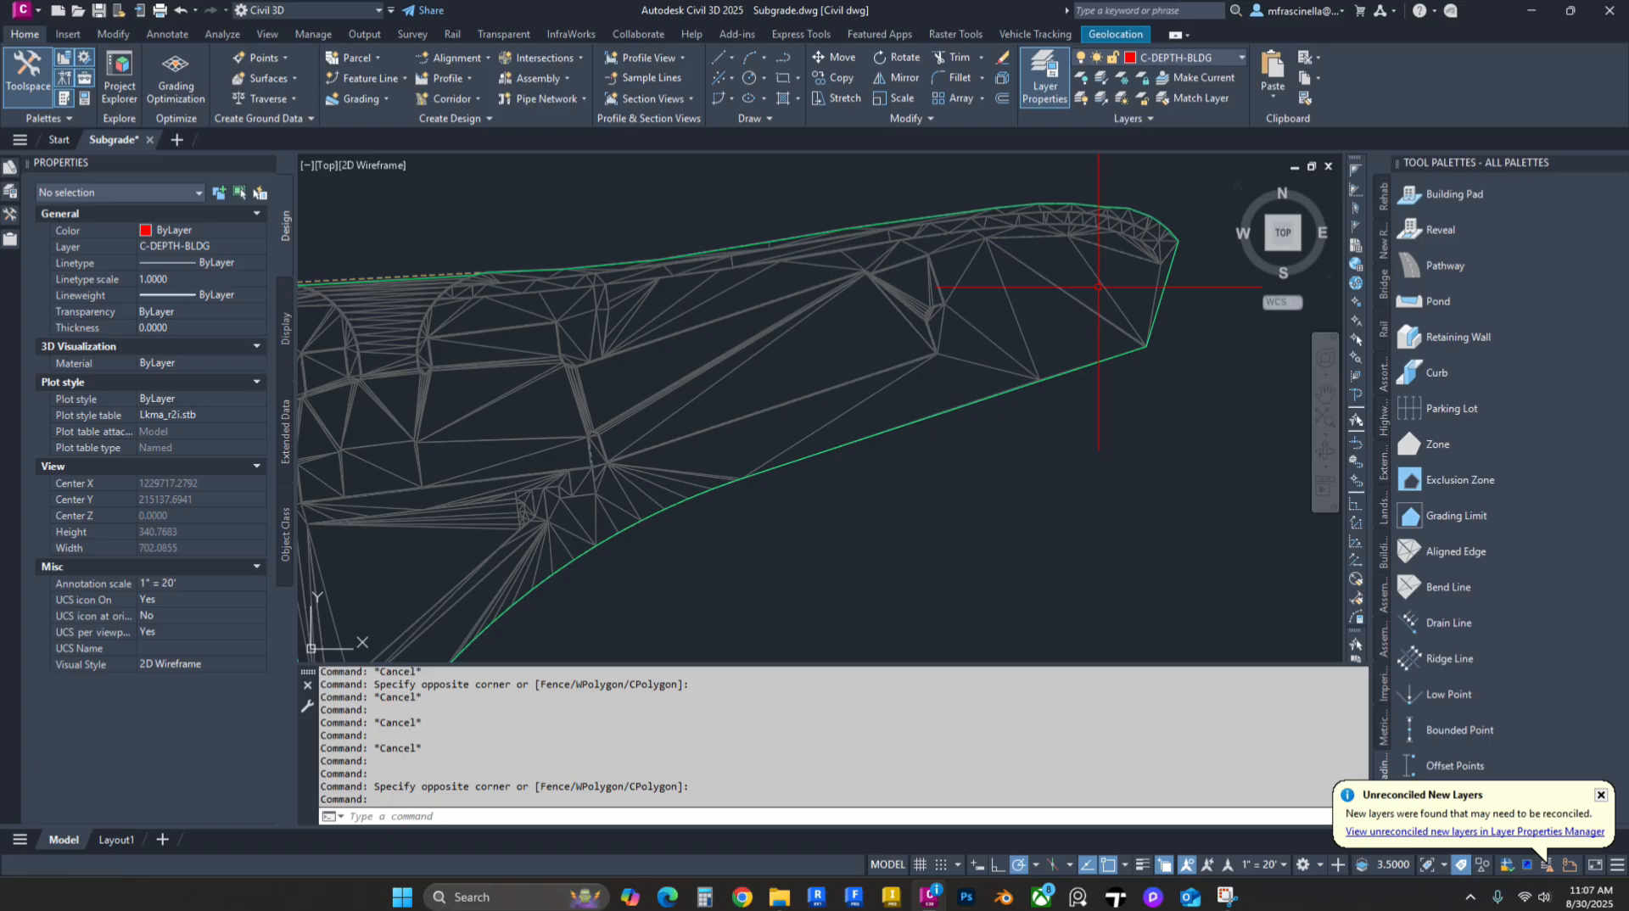
pyautogui.click(1111, 245)
pyautogui.press('Escape')
pyautogui.click(1114, 247)
pyautogui.scroll(-2, 1053, 255)
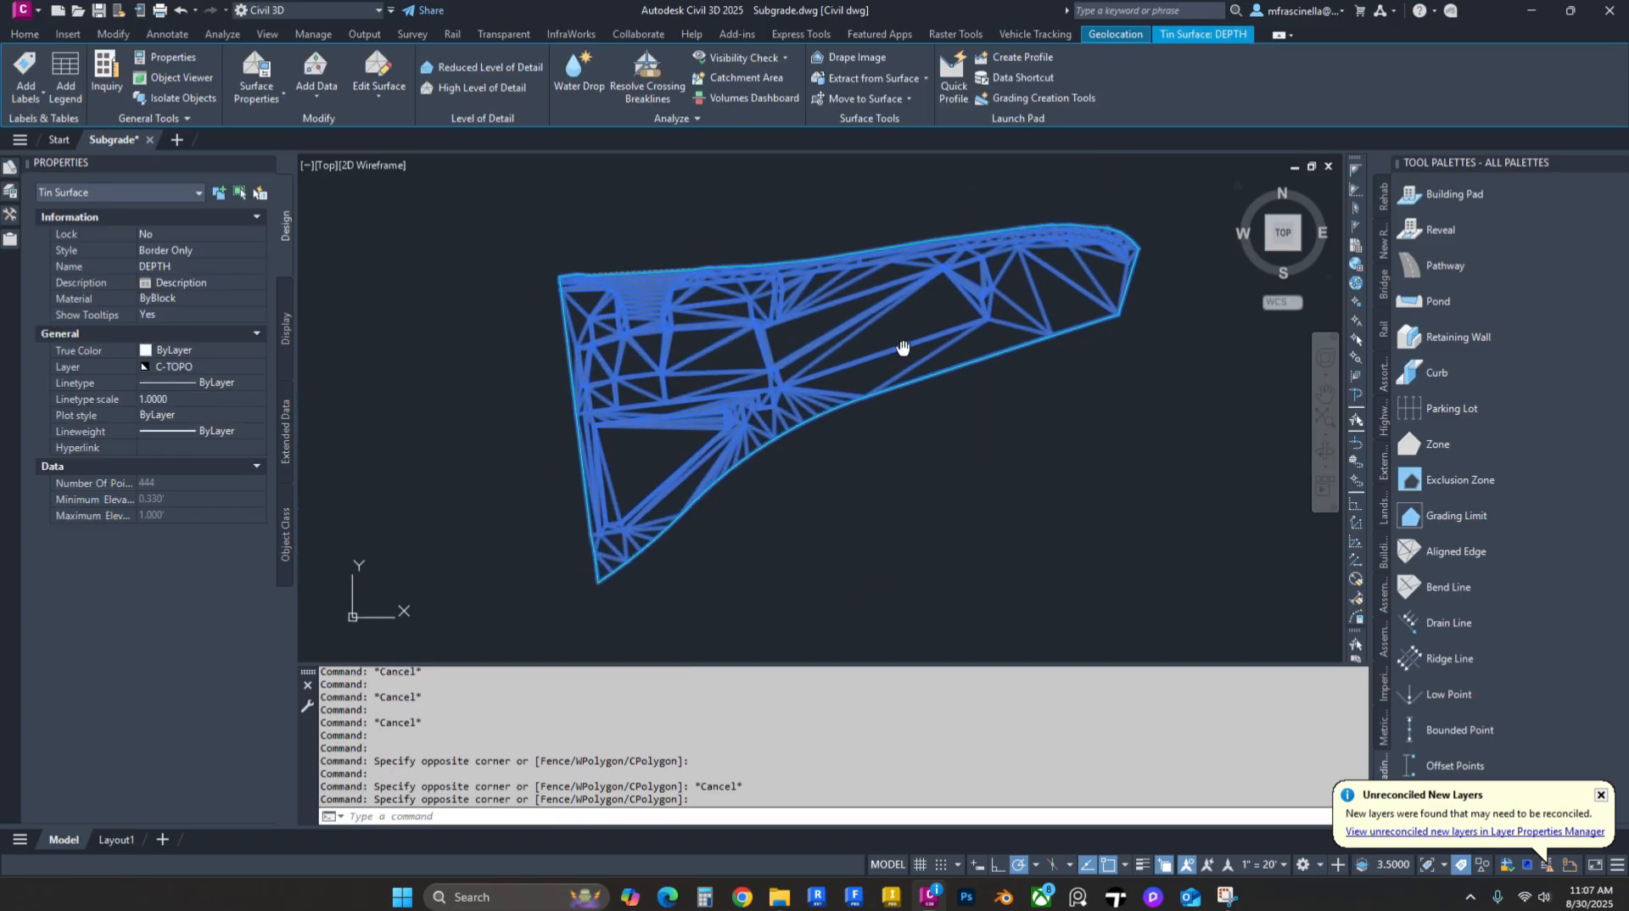
pyautogui.scroll(3, 763, 231)
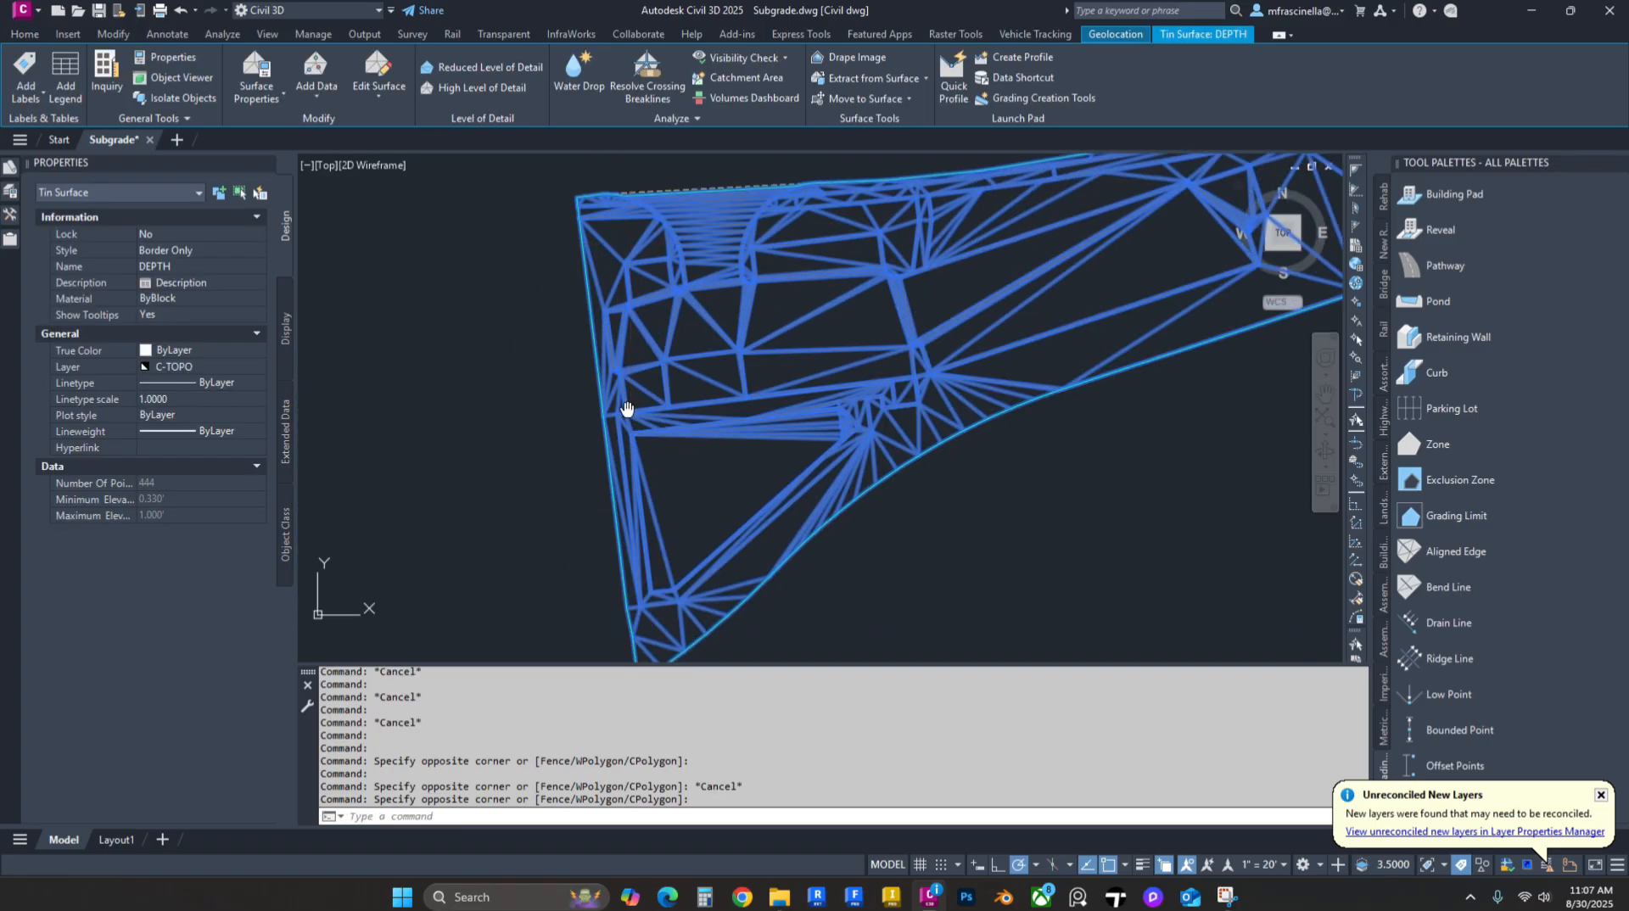
pyautogui.press('Escape')
pyautogui.scroll(-3, 755, 227)
pyautogui.scroll(2, 1047, 320)
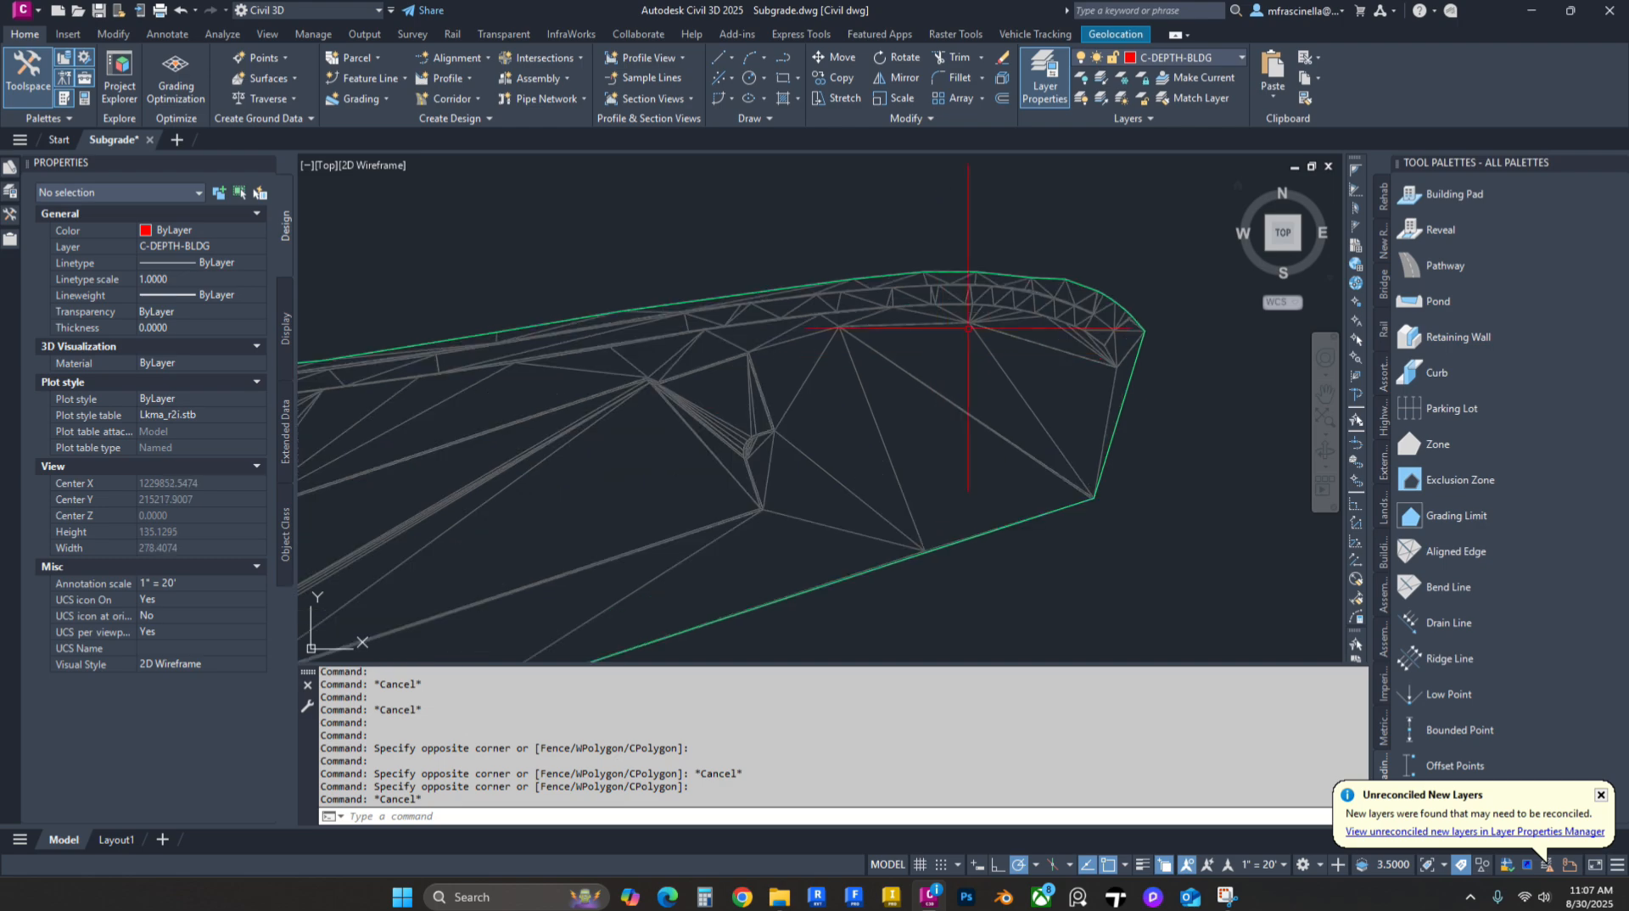
# Step: Send the DEPTH surface to the back of the display order, behind the depth polylines
pyautogui.rightClick(1045, 314)
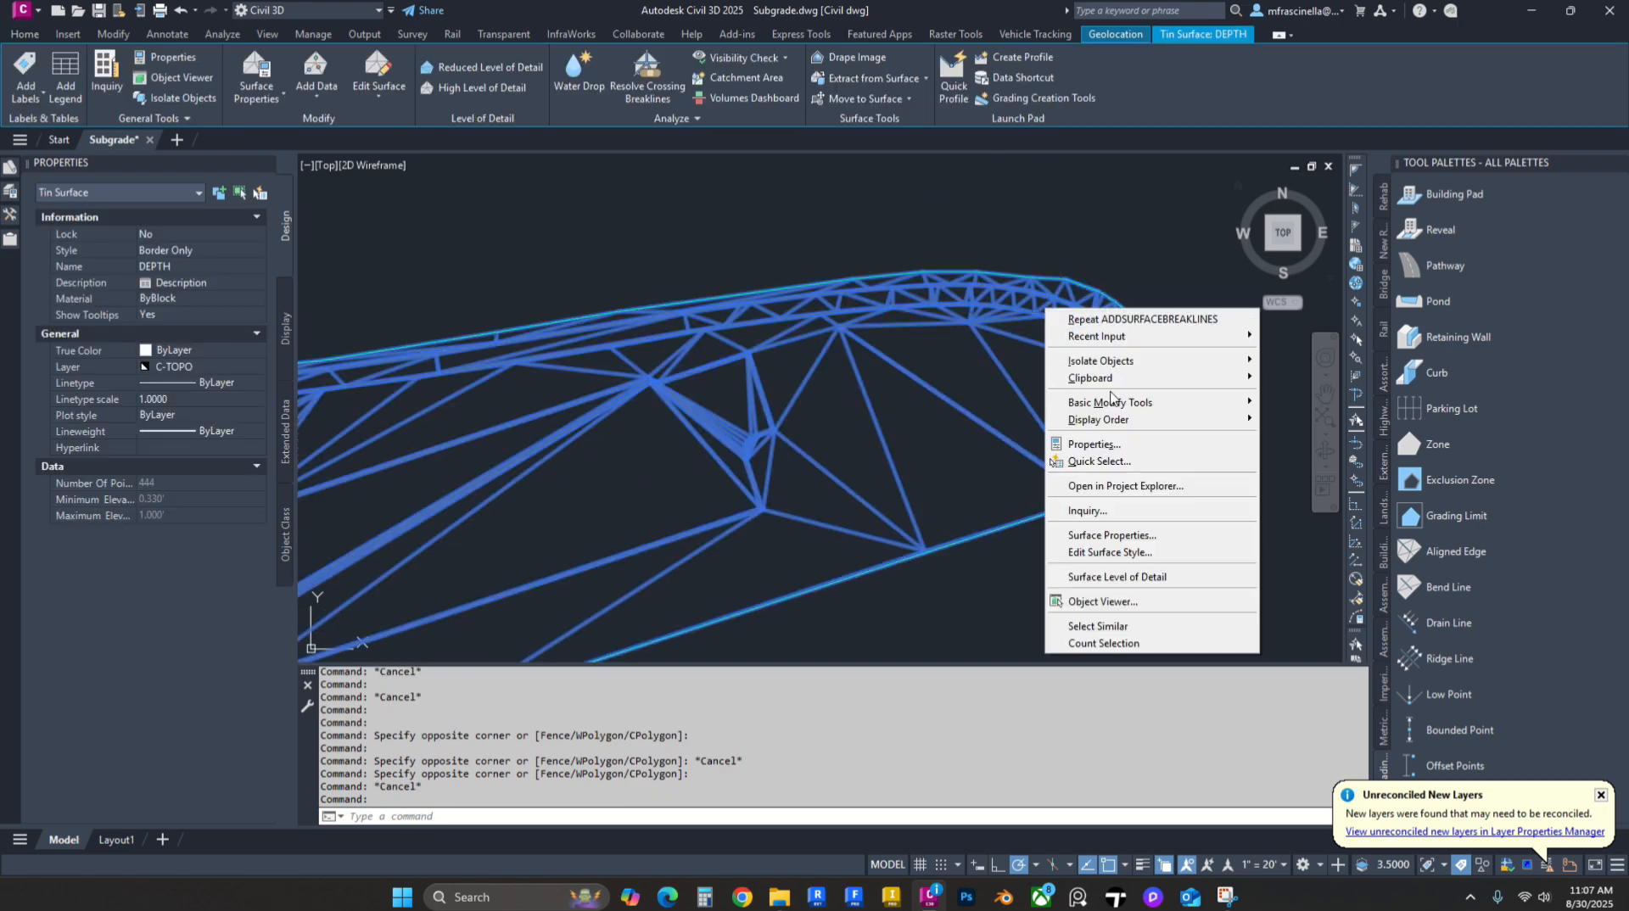
pyautogui.moveTo(1117, 419)
pyautogui.click(1311, 437)
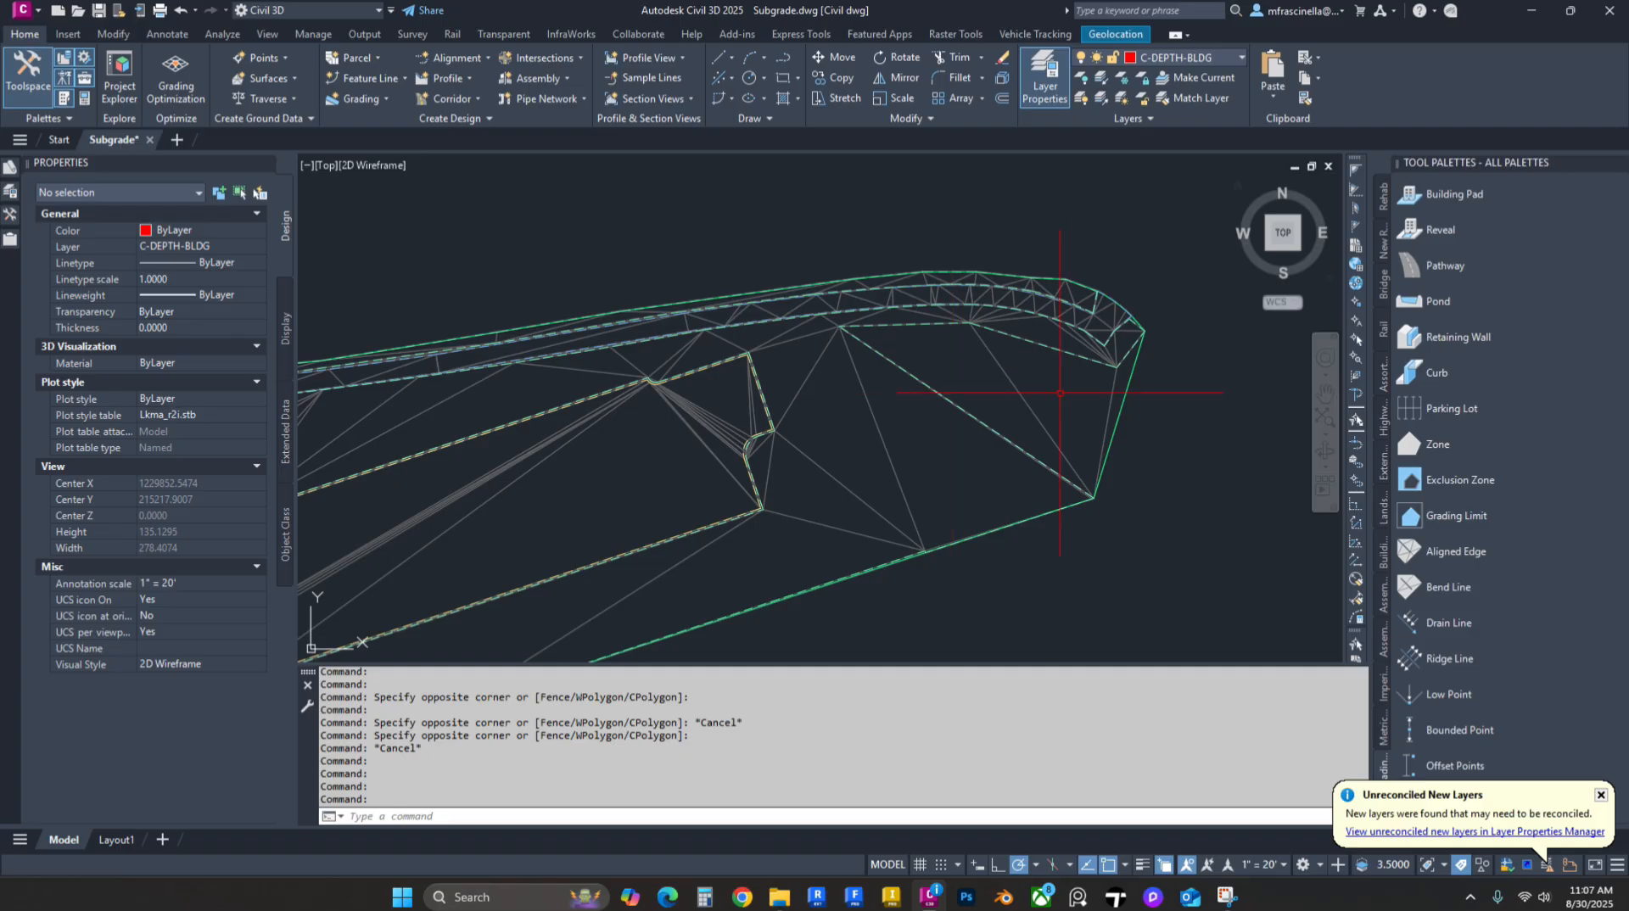
# Step: Delete the DEPTH surface edges spanning the open gap outside the grass line at the site's east end
pyautogui.click(1025, 387)
pyautogui.click(988, 360)
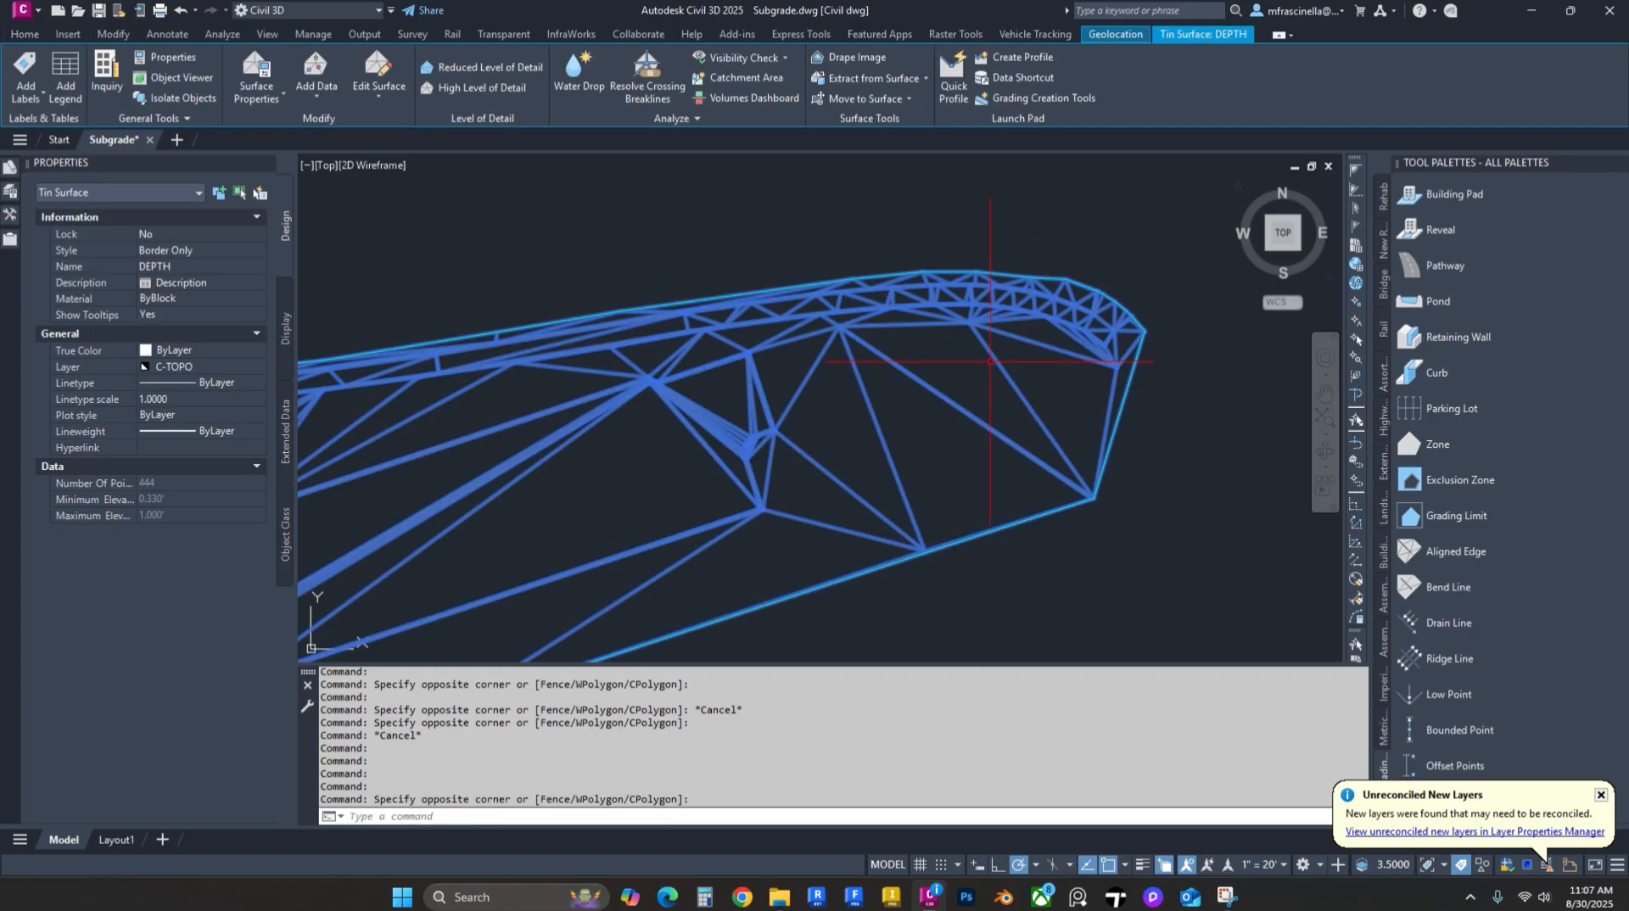
pyautogui.click(384, 94)
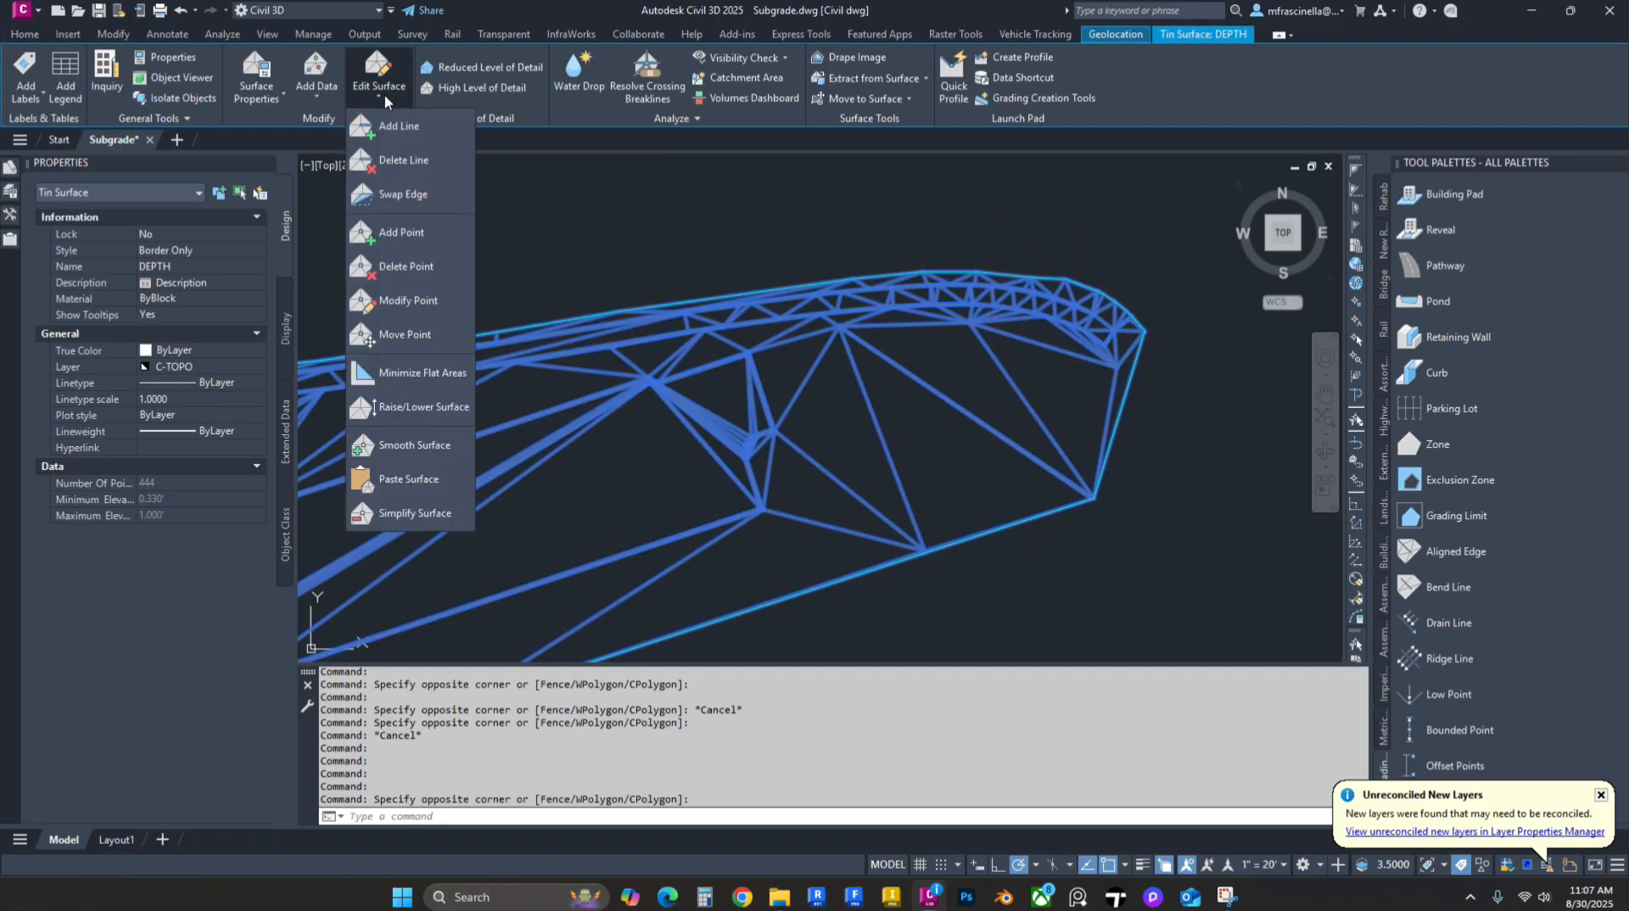
pyautogui.click(398, 164)
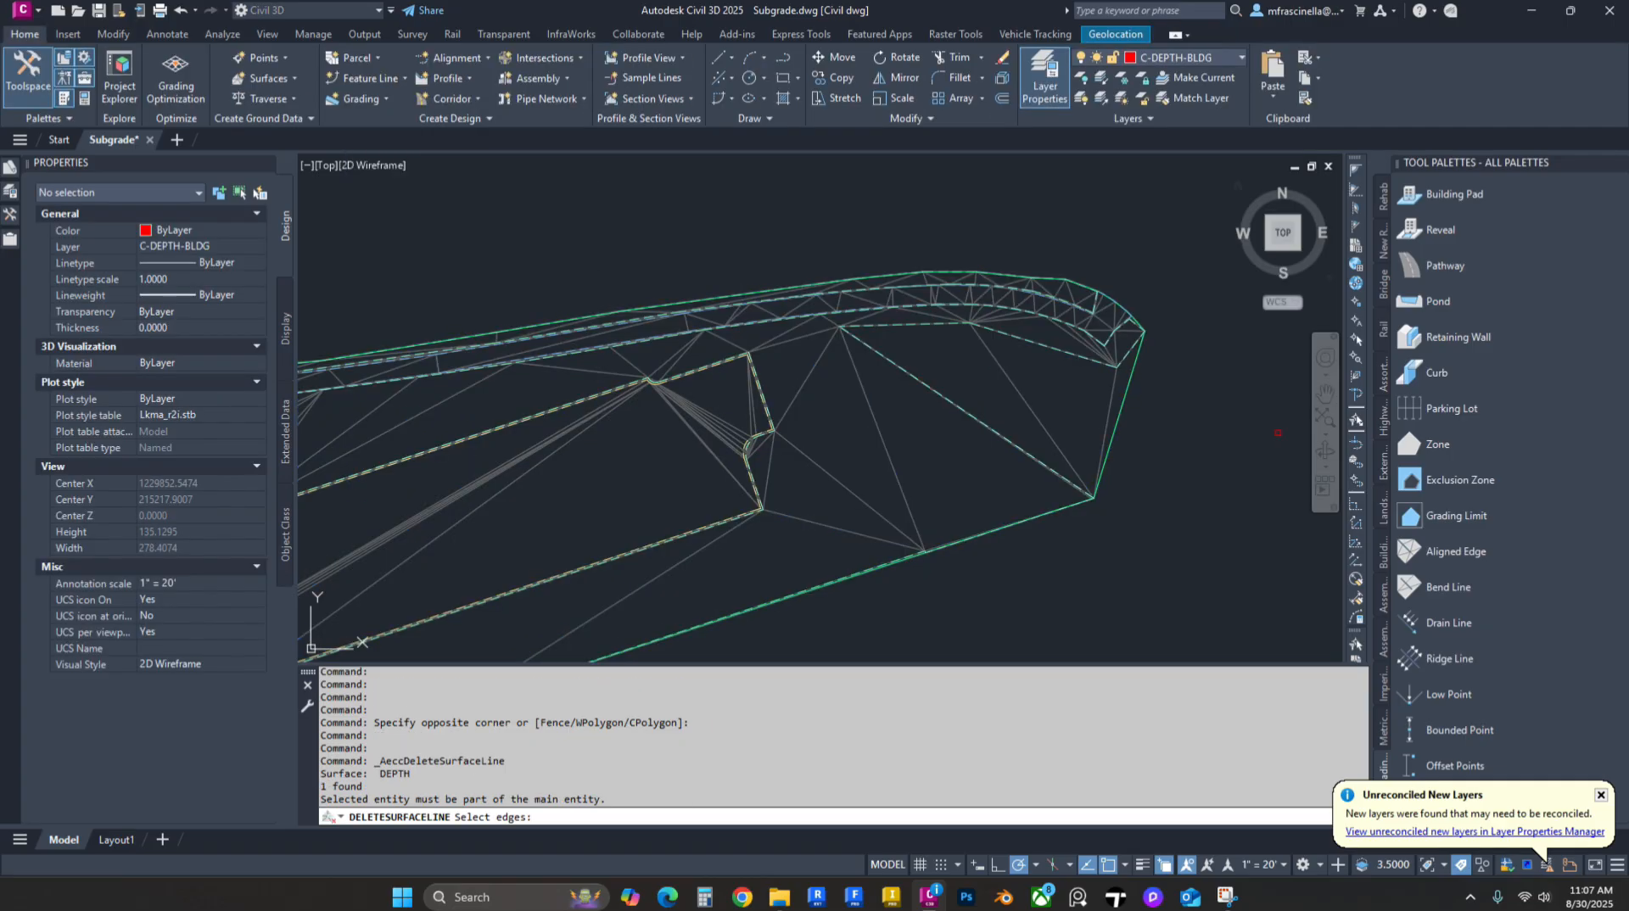
pyautogui.click(1209, 436)
pyautogui.click(1137, 408)
pyautogui.click(1031, 369)
pyautogui.click(982, 364)
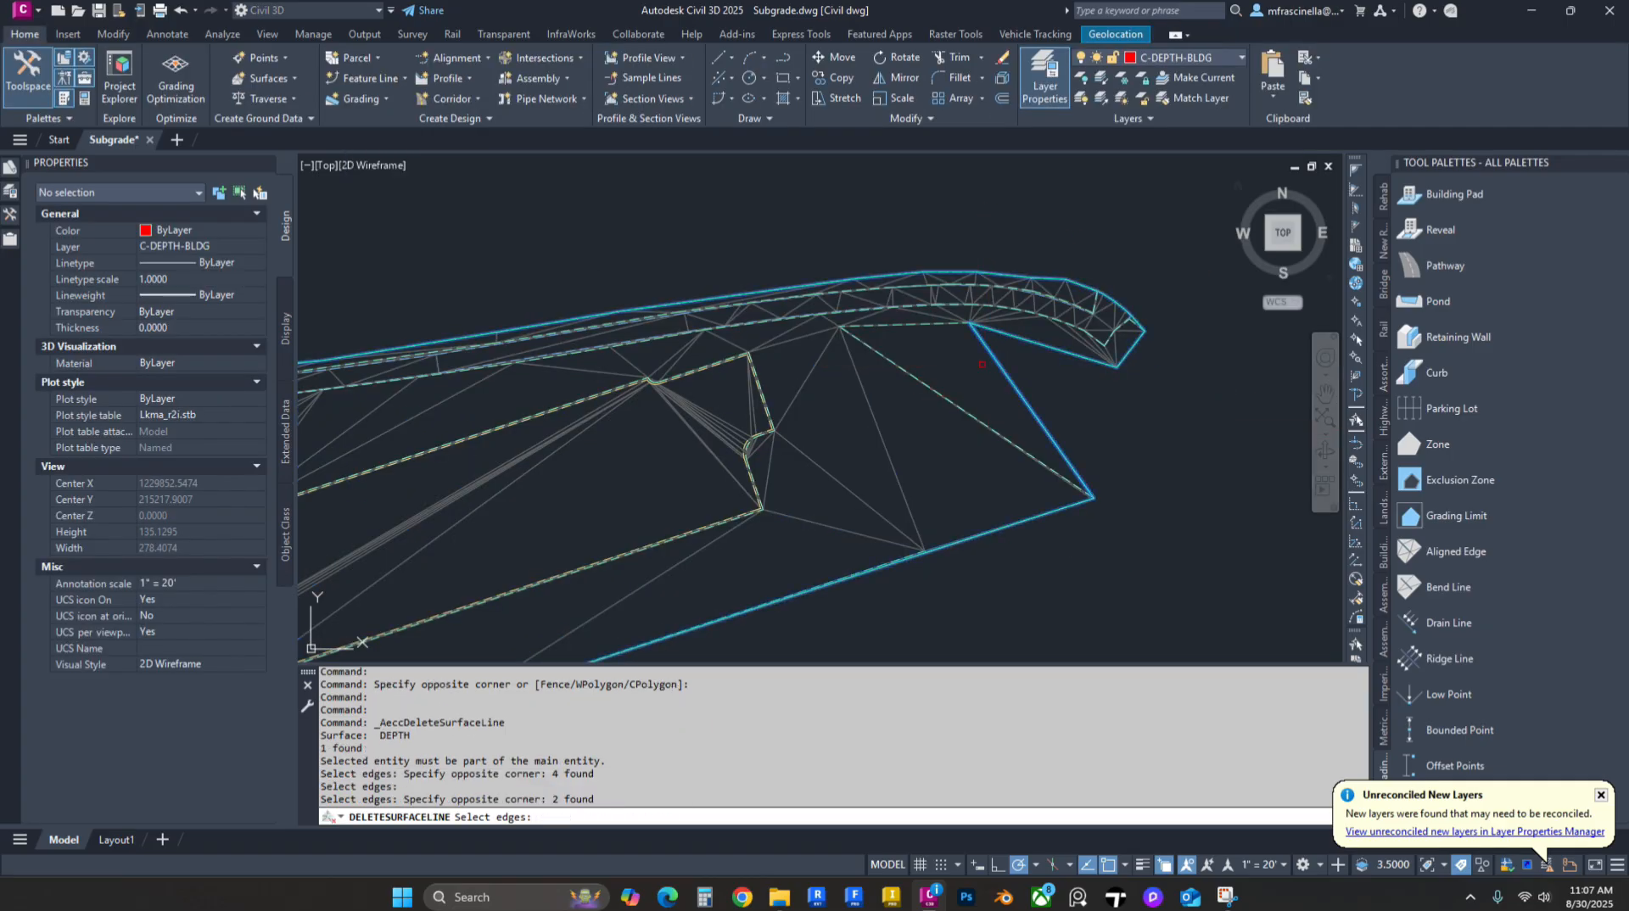
pyautogui.press('Return')
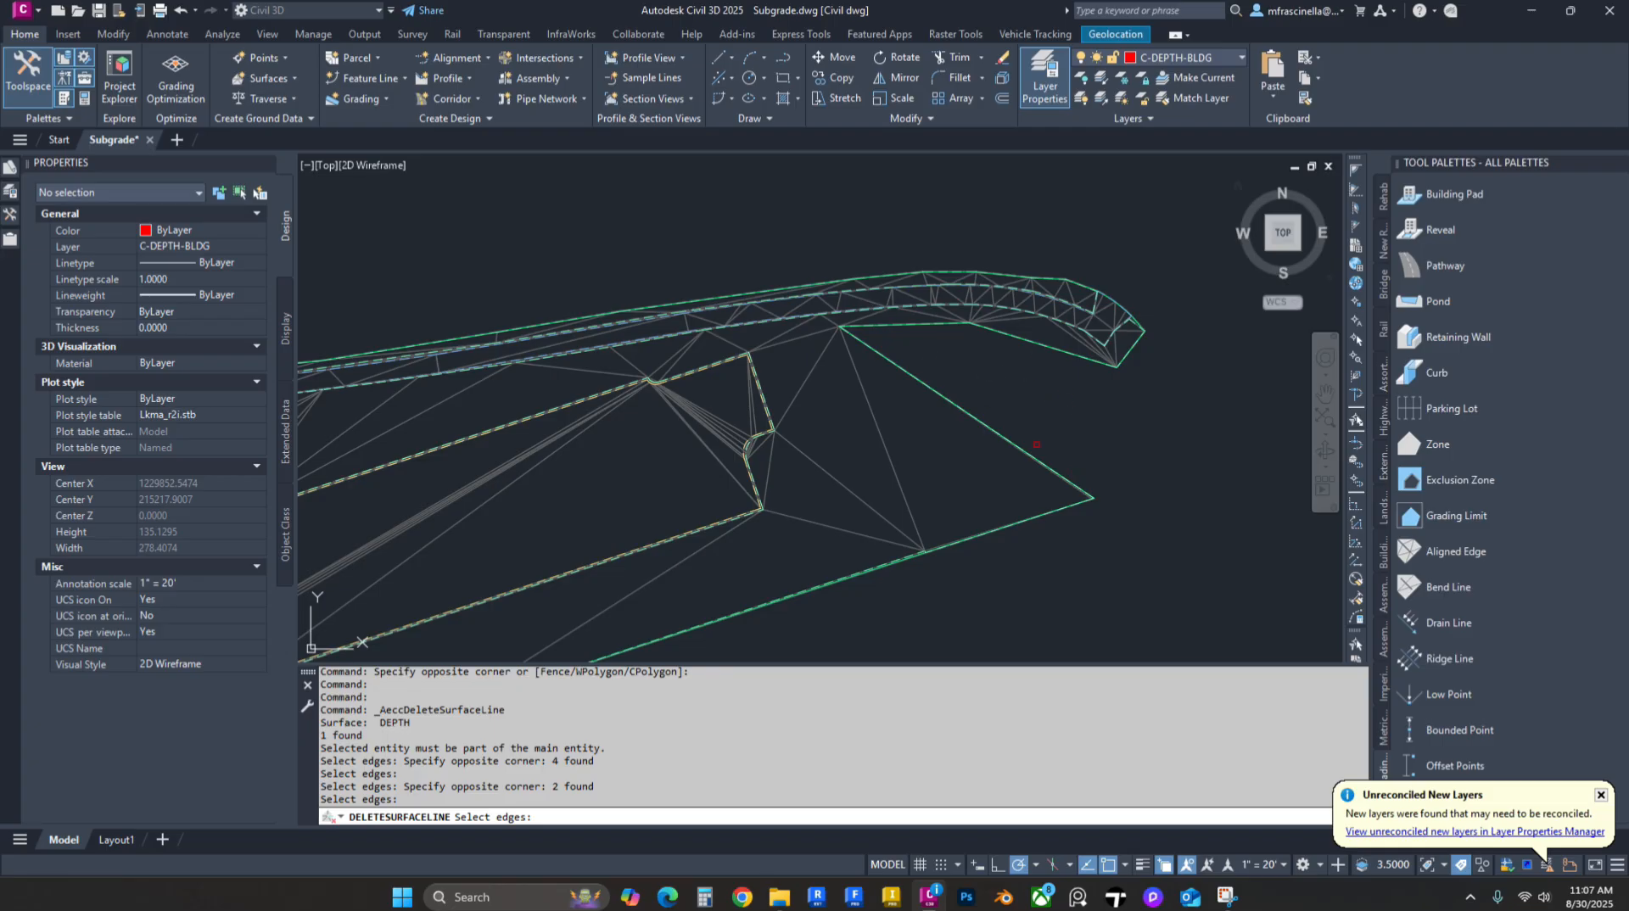
# Step: Examine the DEPTH surface's boundary around the whole site for stray edges outside the grass line
pyautogui.scroll(5, 1065, 407)
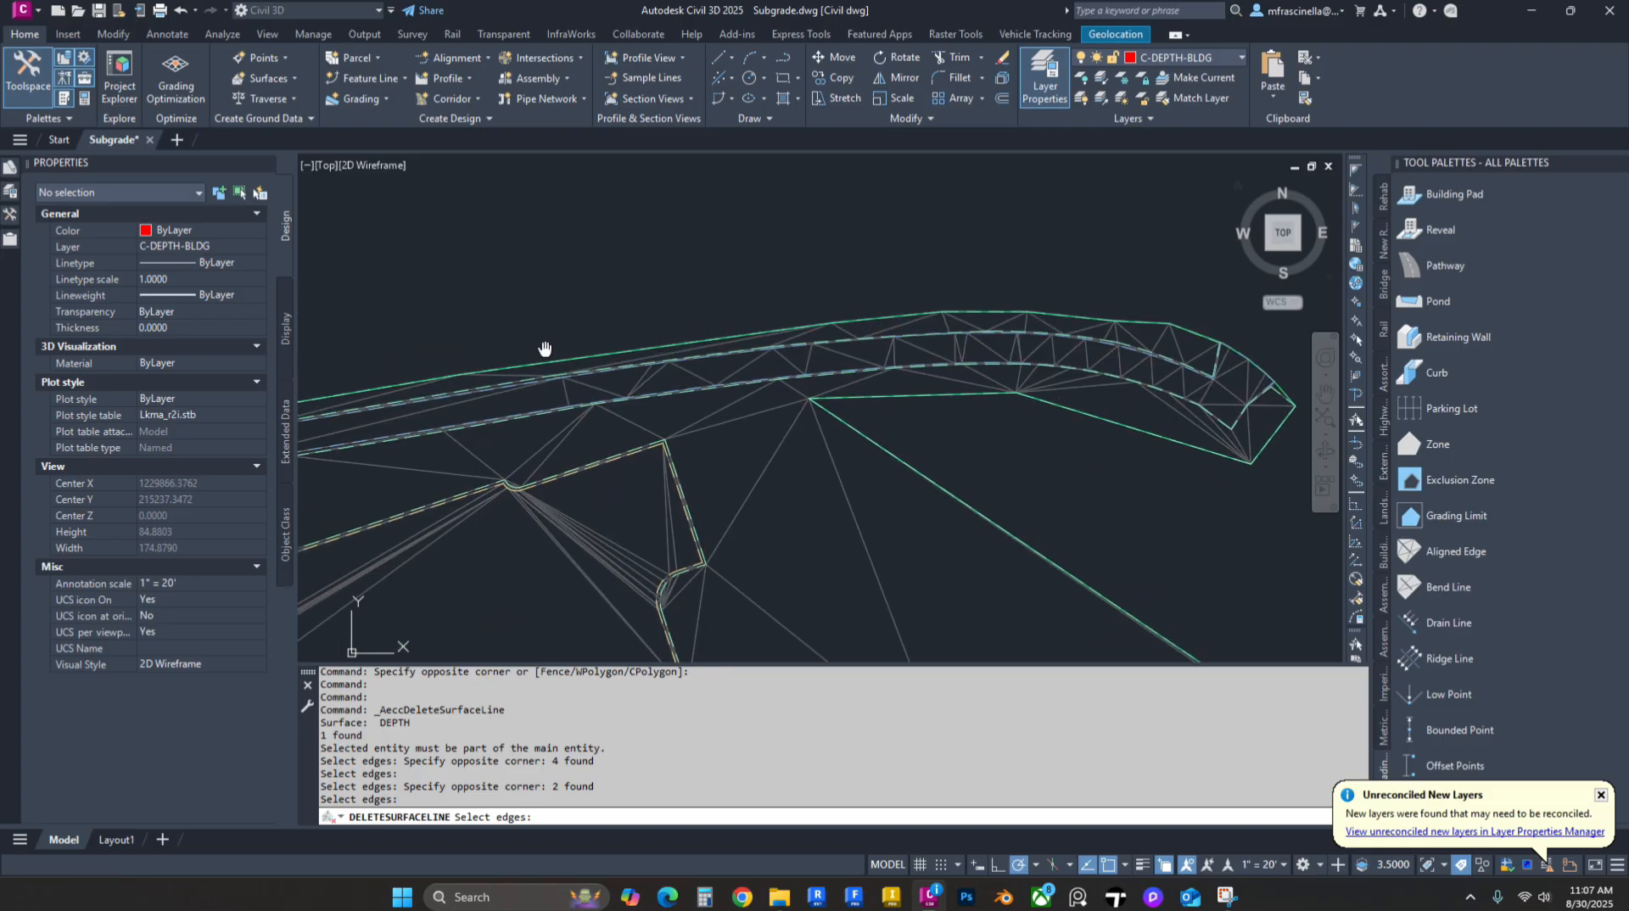
pyautogui.moveTo(824, 317); pyautogui.dragTo(1243, 331, button='middle')
pyautogui.moveTo(481, 447)
pyautogui.mouseDown(button='middle')
pyautogui.moveTo(767, 400)
pyautogui.moveTo(1213, 365)
pyautogui.mouseUp(button='middle')
pyautogui.moveTo(711, 478)
pyautogui.mouseDown(button='middle')
pyautogui.moveTo(919, 382)
pyautogui.moveTo(1256, 382)
pyautogui.mouseUp(button='middle')
pyautogui.moveTo(598, 411); pyautogui.dragTo(1189, 398, button='middle')
pyautogui.moveTo(623, 437); pyautogui.dragTo(1244, 367, button='middle')
pyautogui.scroll(3, 815, 389)
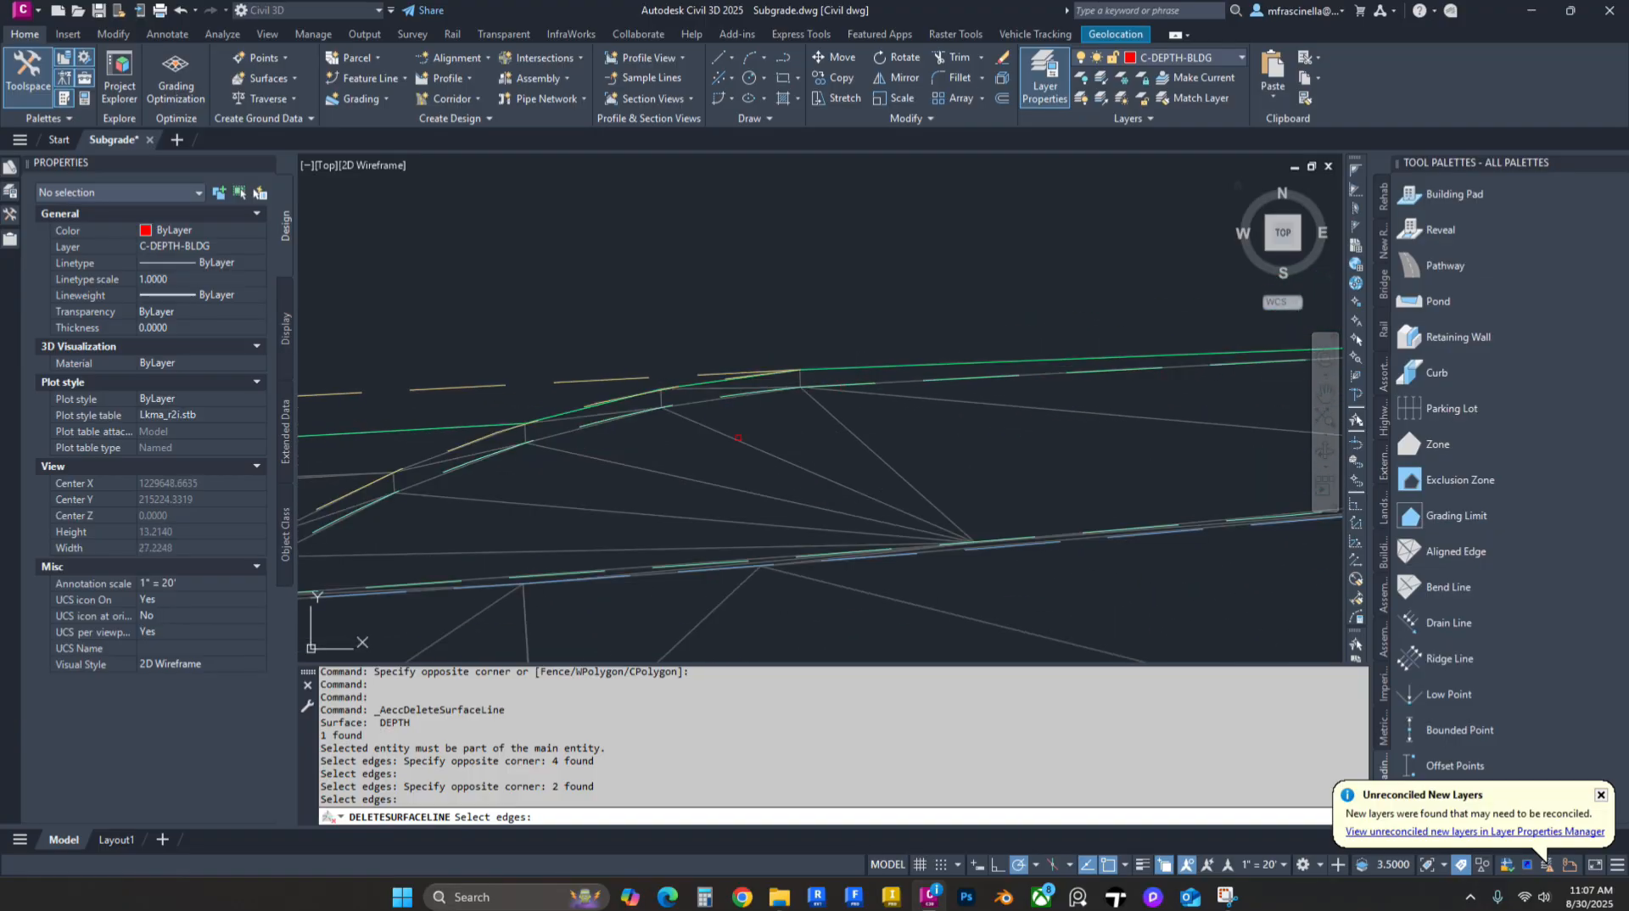
pyautogui.moveTo(746, 399); pyautogui.dragTo(1188, 391, button='middle')
pyautogui.scroll(-2, 409, 425)
pyautogui.moveTo(409, 425); pyautogui.dragTo(984, 369, button='middle')
pyautogui.moveTo(510, 441); pyautogui.dragTo(1188, 381, button='middle')
pyautogui.moveTo(432, 385); pyautogui.dragTo(487, 294, button='middle')
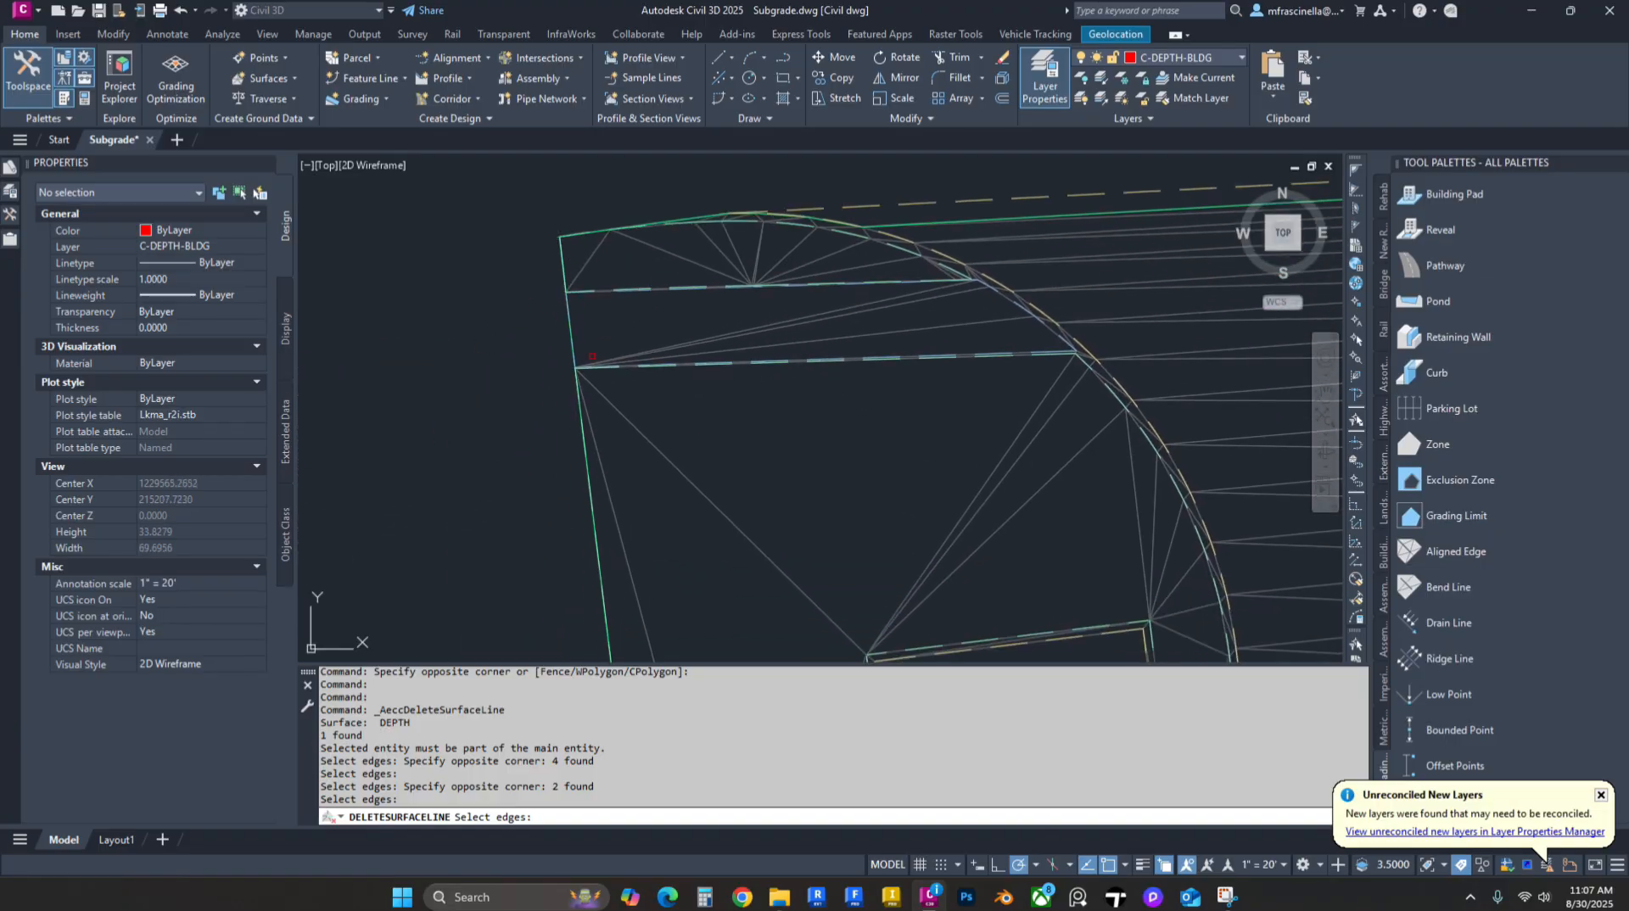
pyautogui.moveTo(646, 649); pyautogui.dragTo(659, 157, button='middle')
pyautogui.scroll(-1, 659, 494)
pyautogui.moveTo(679, 551); pyautogui.dragTo(759, 230, button='middle')
pyautogui.moveTo(833, 468); pyautogui.dragTo(828, 289, button='middle')
pyautogui.moveTo(887, 594); pyautogui.dragTo(827, 212, button='middle')
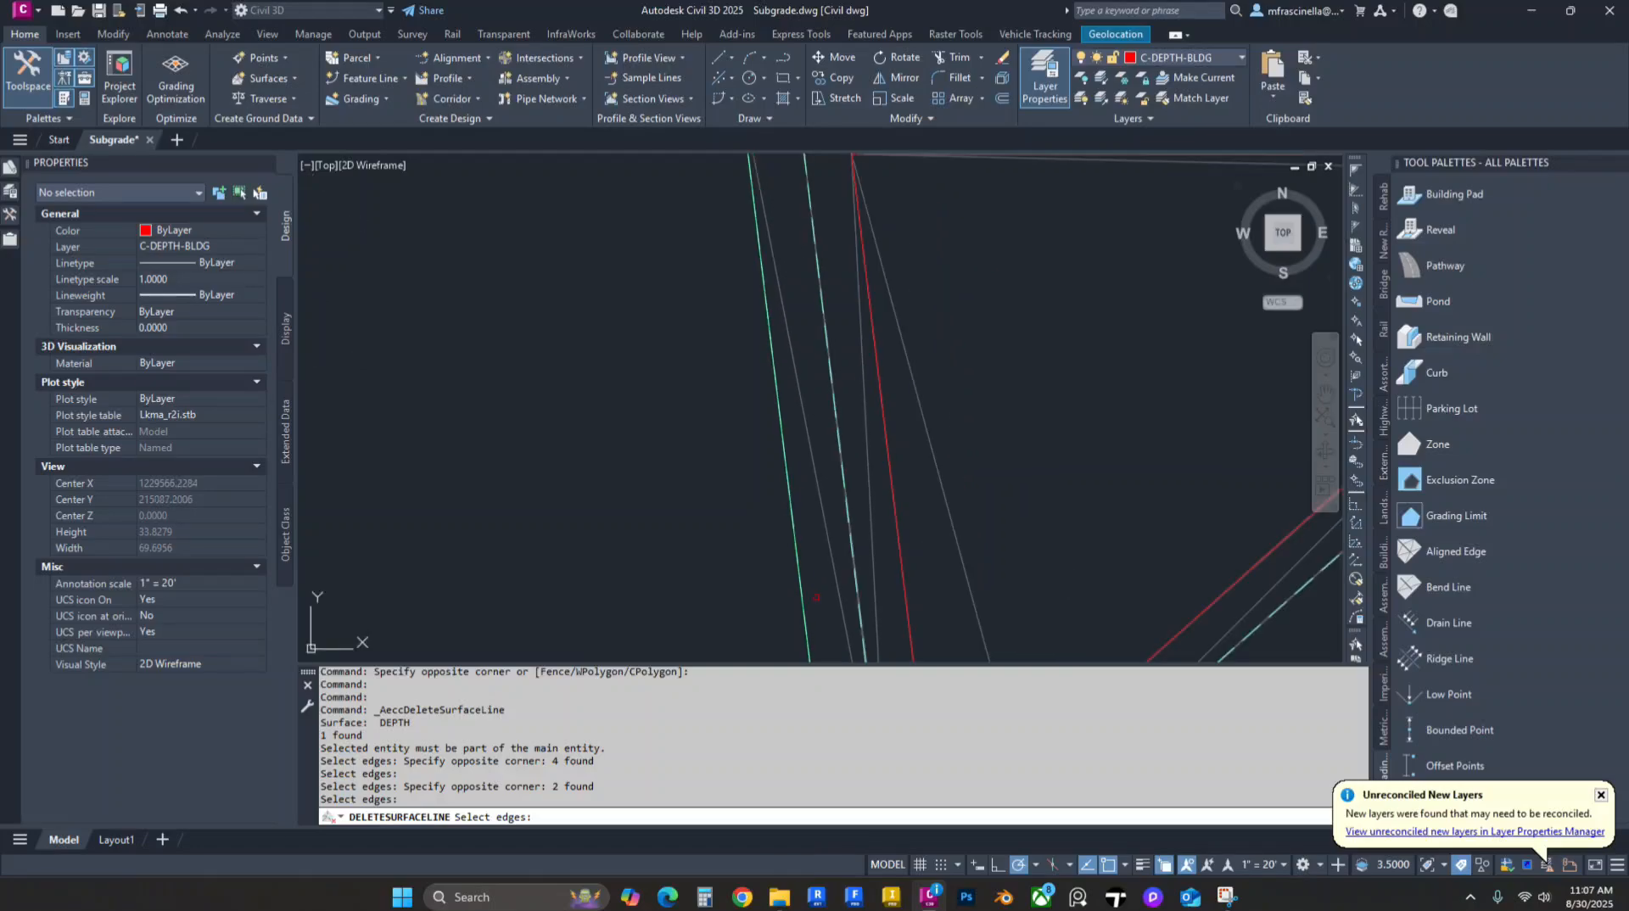
pyautogui.moveTo(912, 649); pyautogui.dragTo(851, 162, button='middle')
pyautogui.scroll(-1, 850, 410)
pyautogui.moveTo(850, 409); pyautogui.dragTo(828, 245, button='middle')
pyautogui.moveTo(951, 220); pyautogui.dragTo(772, 417, button='middle')
pyautogui.moveTo(947, 280); pyautogui.dragTo(786, 426, button='middle')
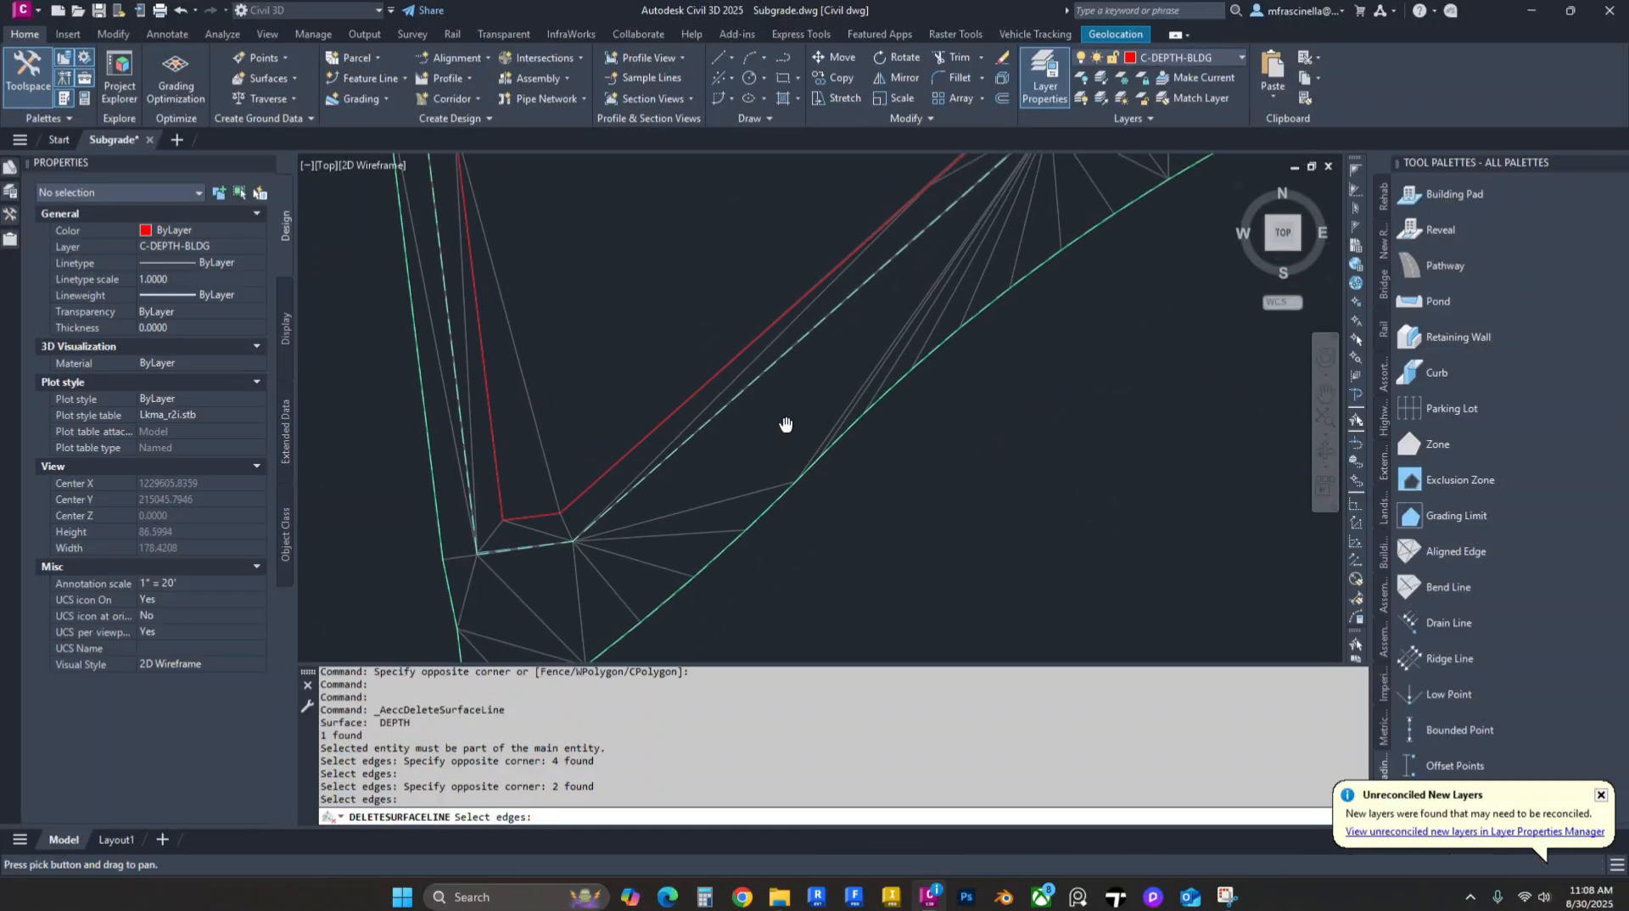
pyautogui.moveTo(1089, 260); pyautogui.dragTo(870, 378, button='middle')
pyautogui.moveTo(1021, 260); pyautogui.dragTo(857, 401, button='middle')
pyautogui.moveTo(1280, 233); pyautogui.dragTo(852, 363, button='middle')
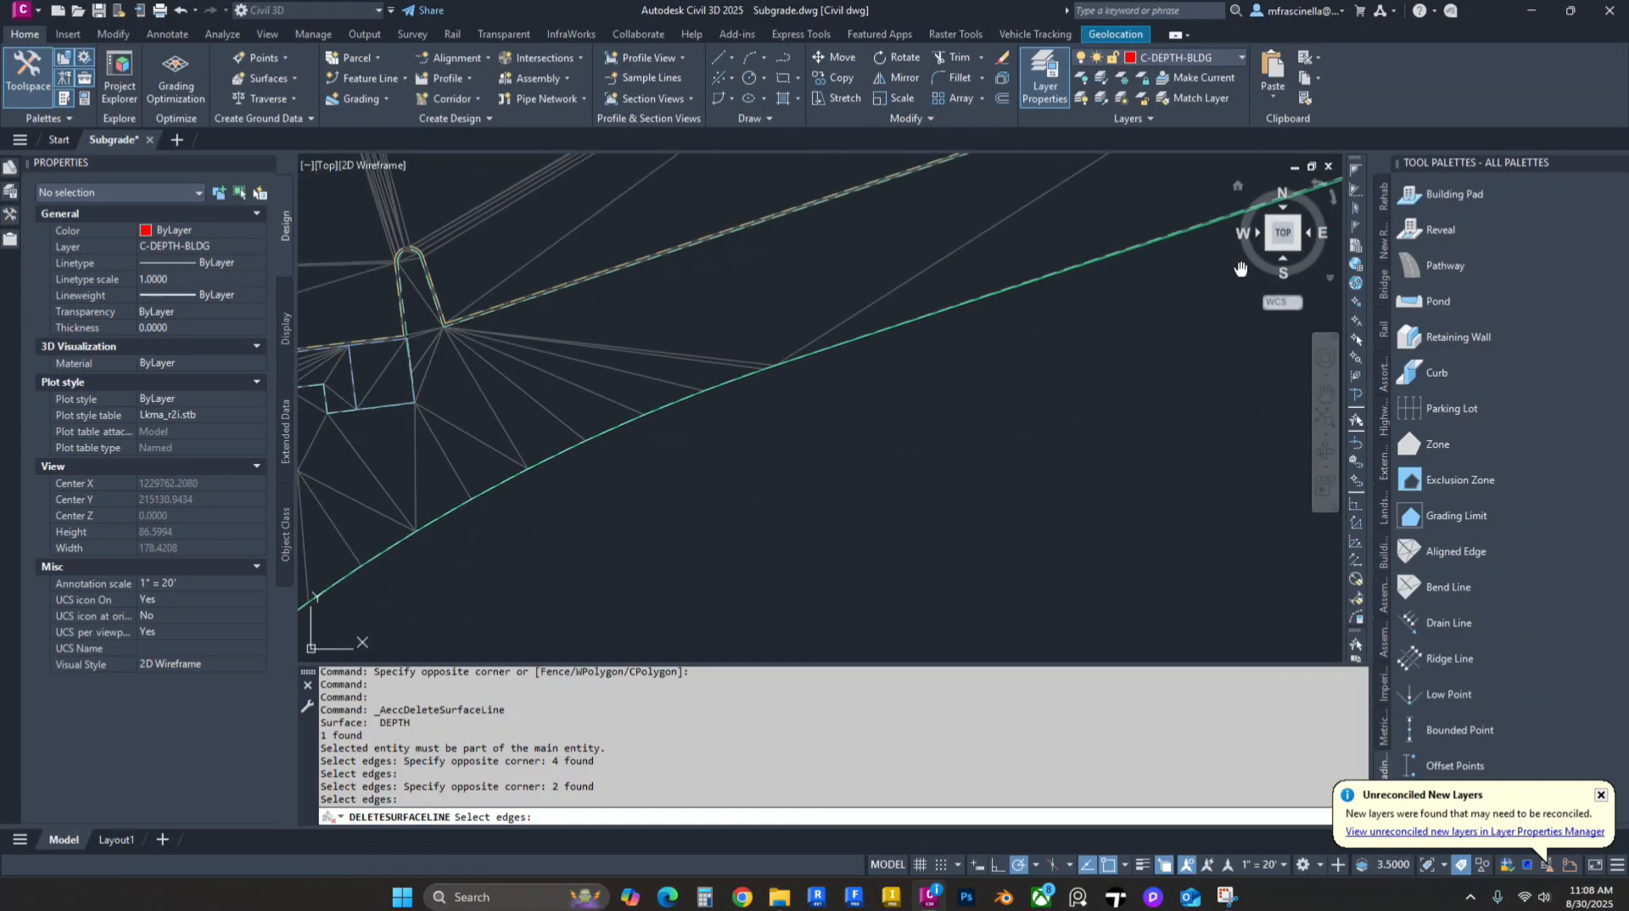
pyautogui.moveTo(1240, 266); pyautogui.dragTo(614, 520, button='middle')
# Step: Delete the stray sliver edges of the DEPTH surface along the south grass line near the east end
pyautogui.scroll(4, 1102, 267)
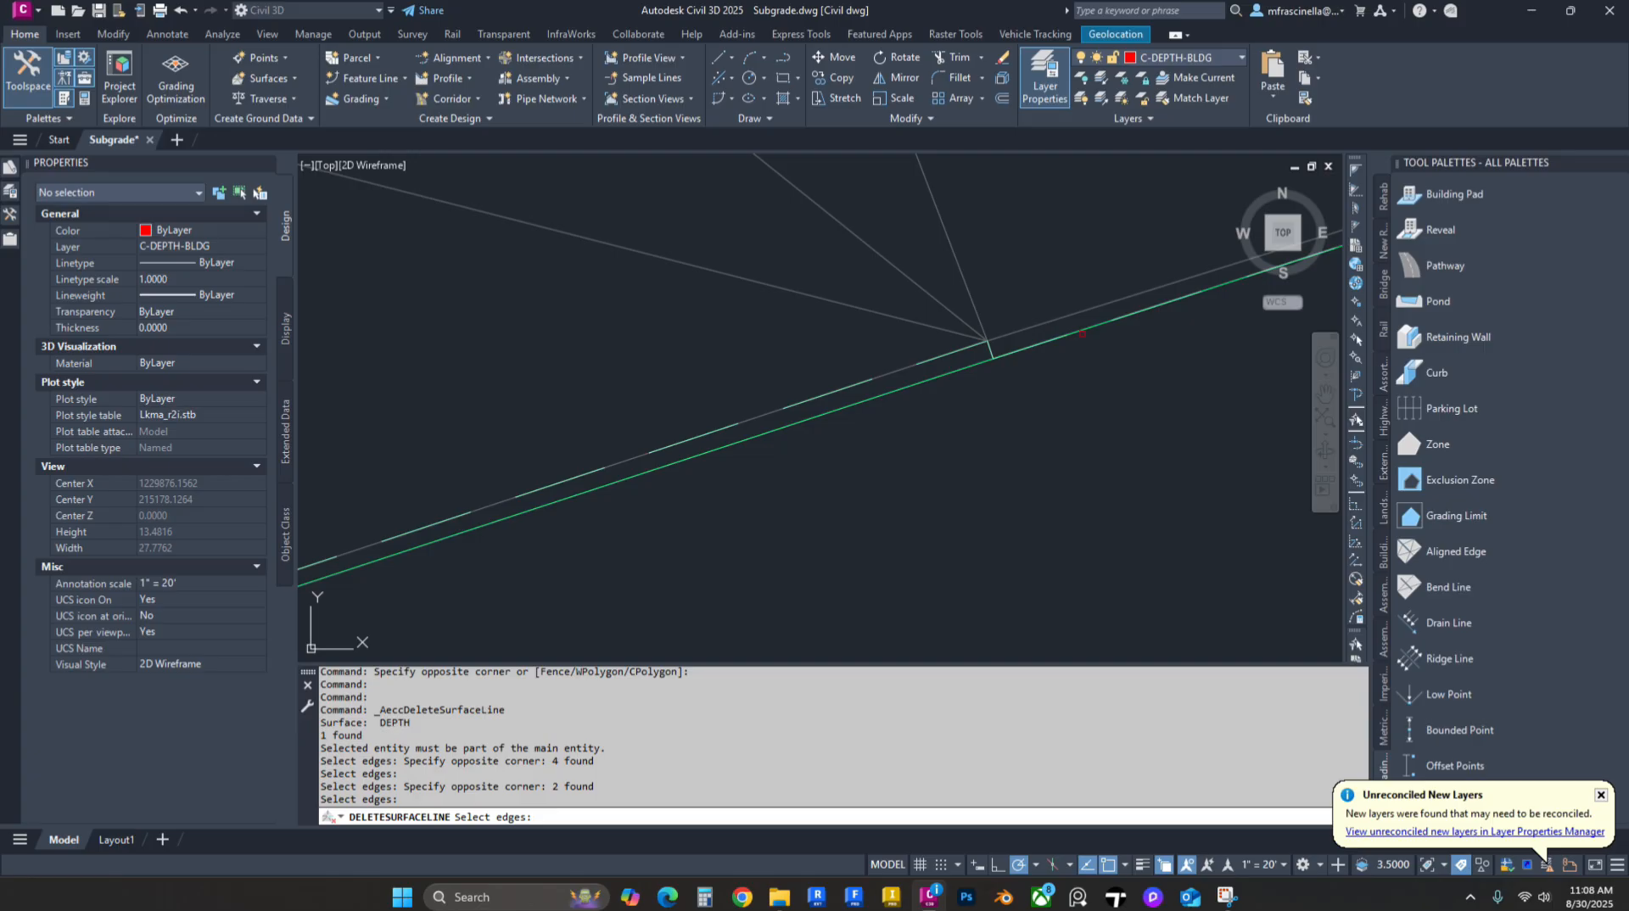
pyautogui.scroll(-6, 944, 421)
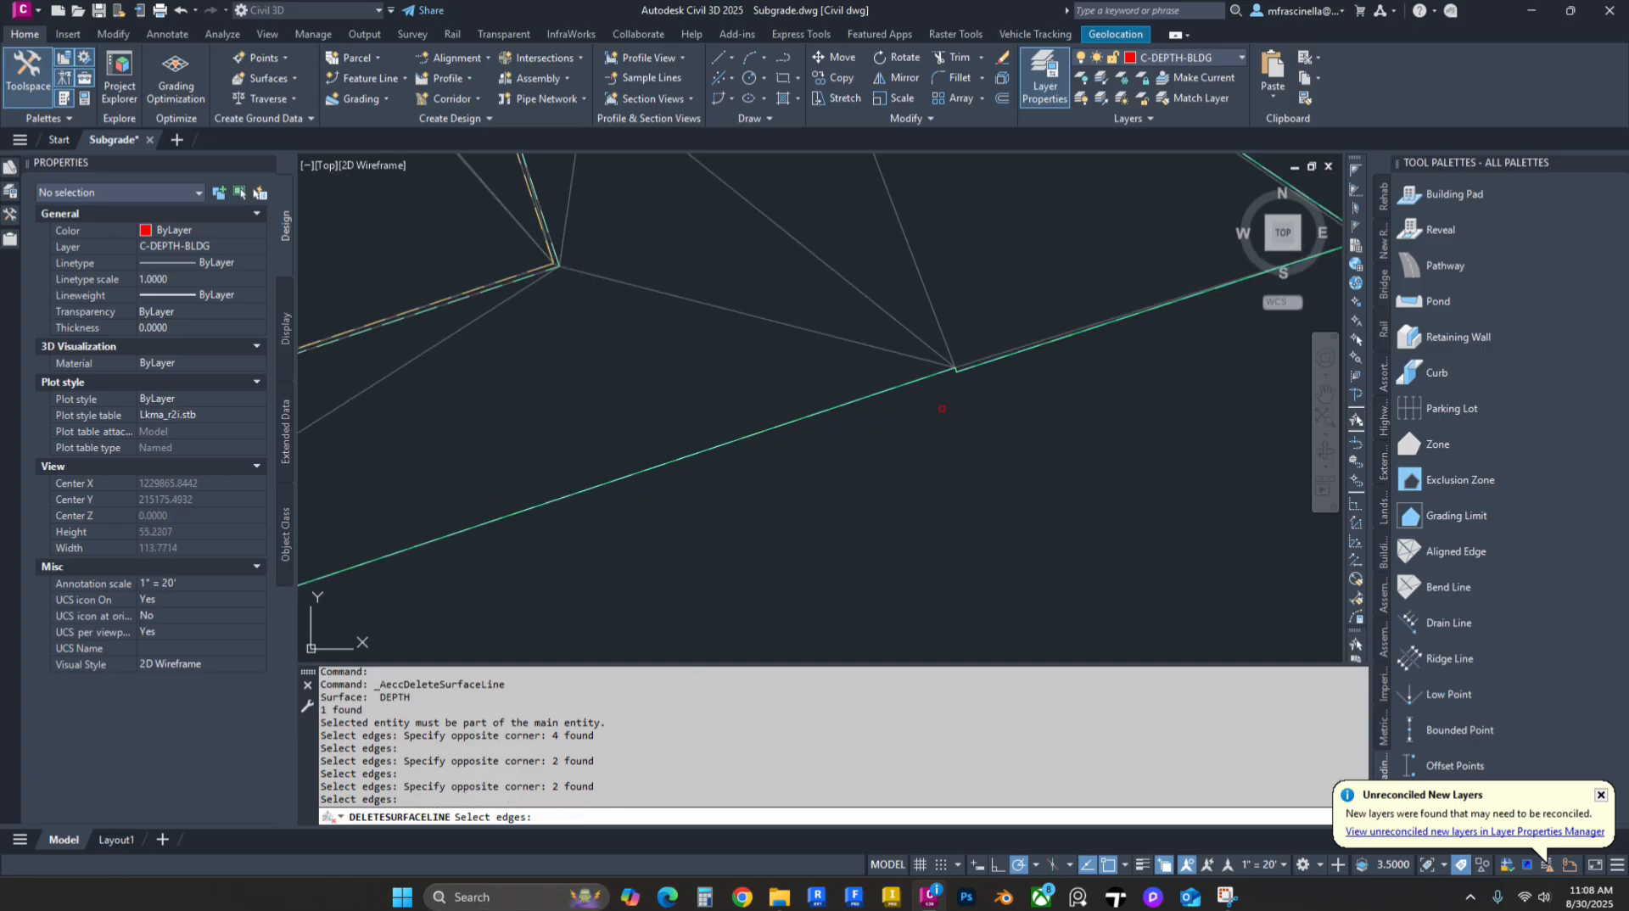
pyautogui.press('Return')
pyautogui.moveTo(941, 428); pyautogui.dragTo(1113, 358, button='middle')
pyautogui.moveTo(1011, 283); pyautogui.dragTo(997, 301, button='middle')
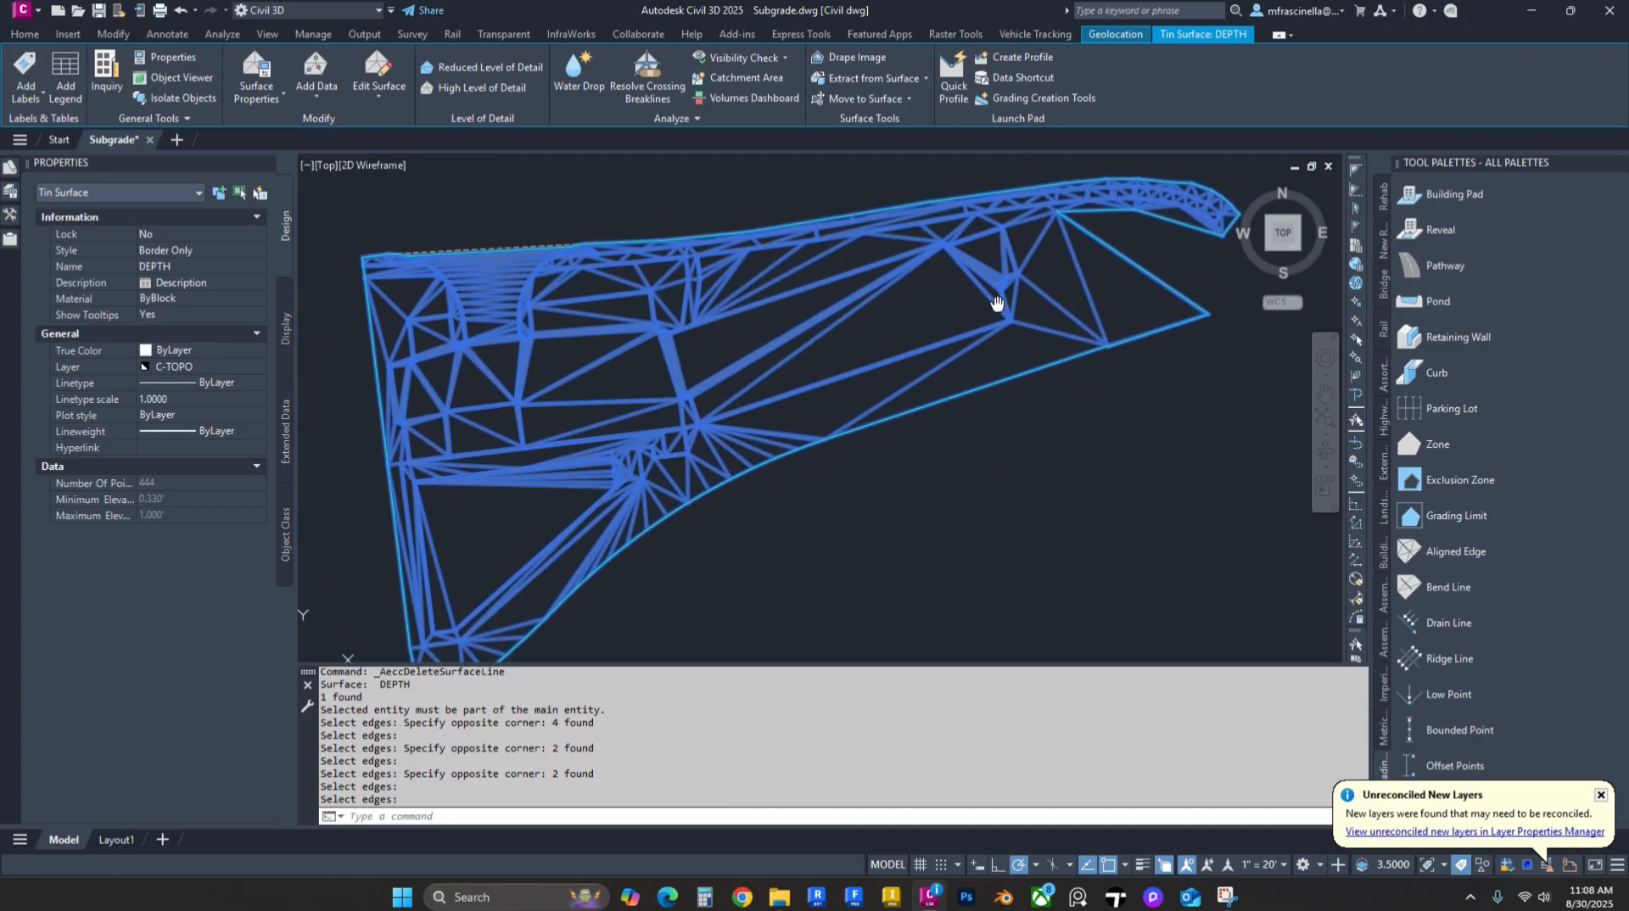
pyautogui.scroll(-1, 1001, 300)
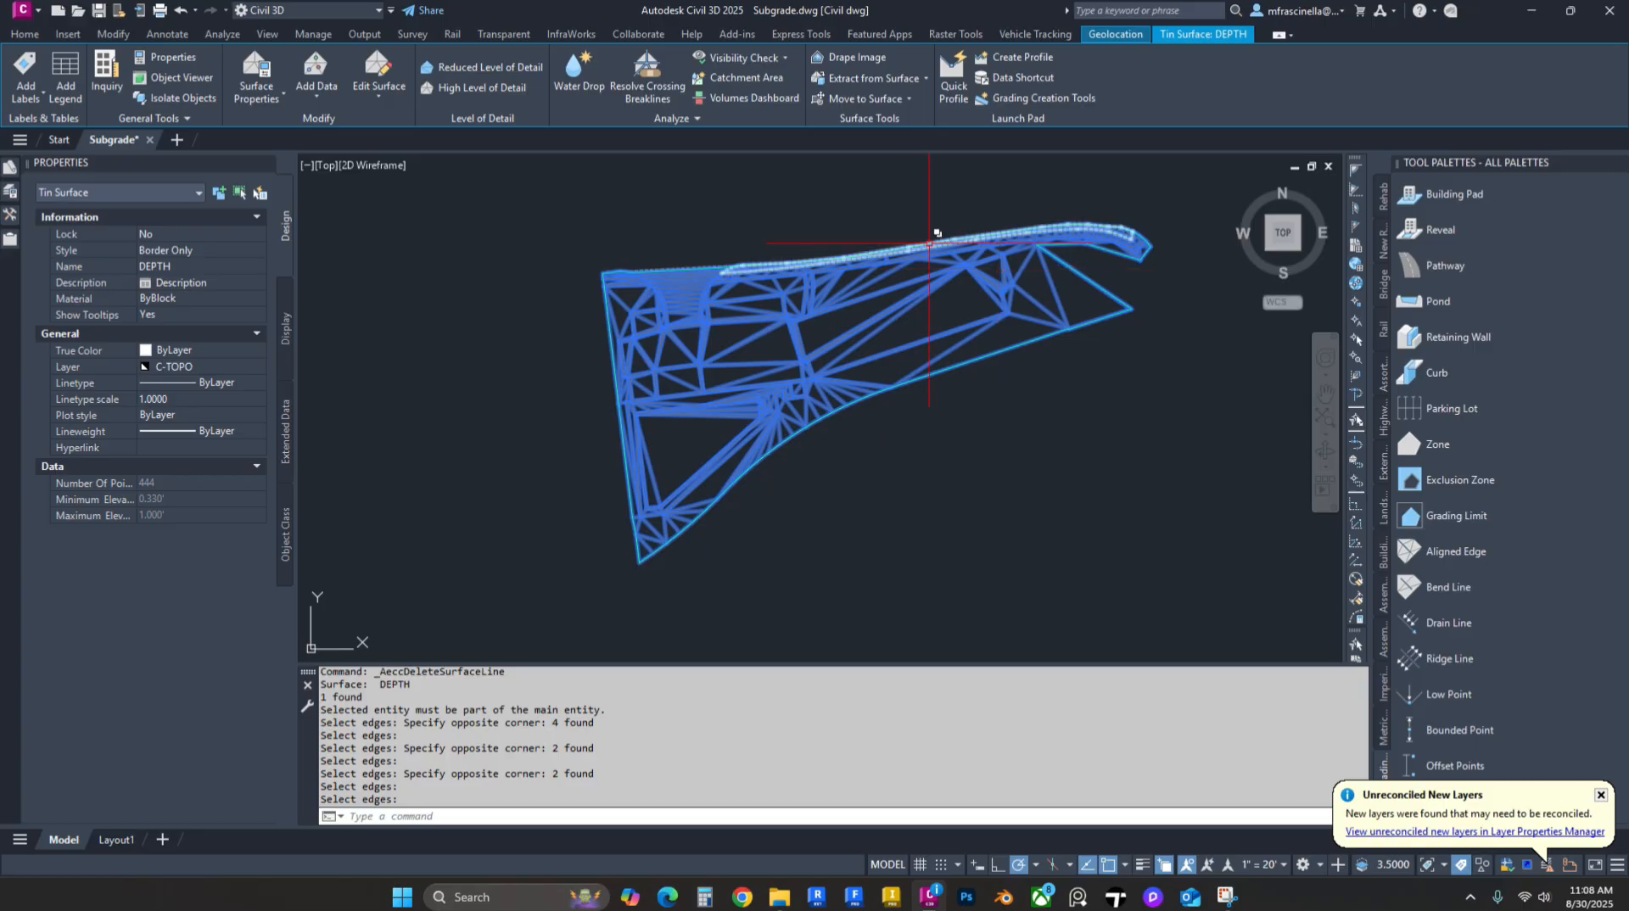
pyautogui.scroll(2, 863, 314)
pyautogui.scroll(-2, 883, 305)
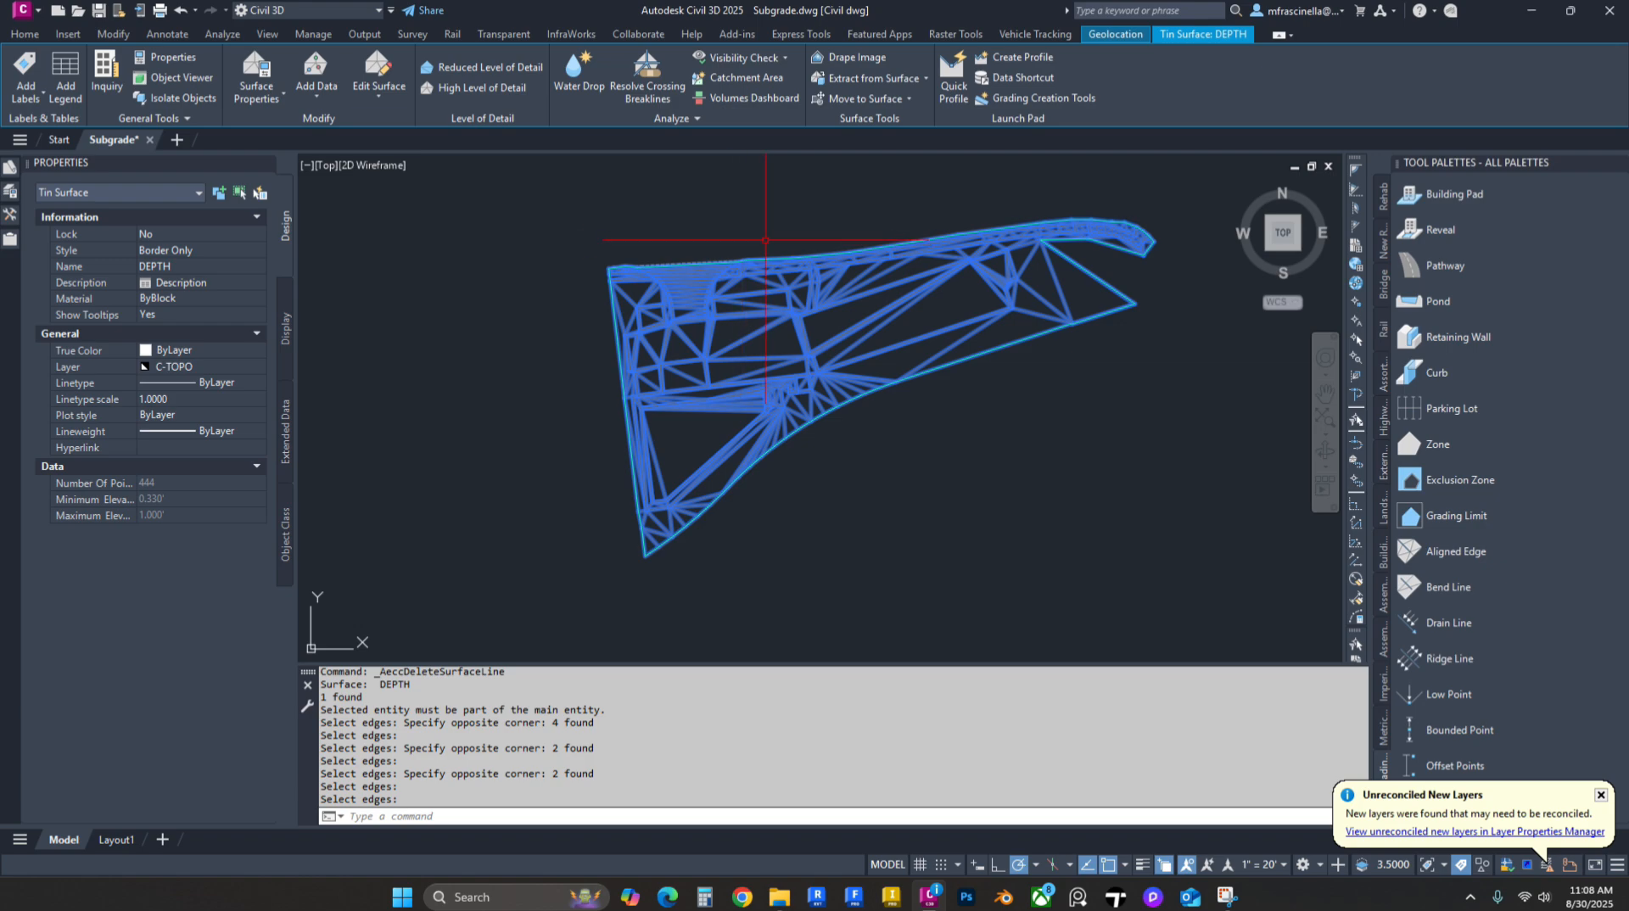
pyautogui.press('Escape')
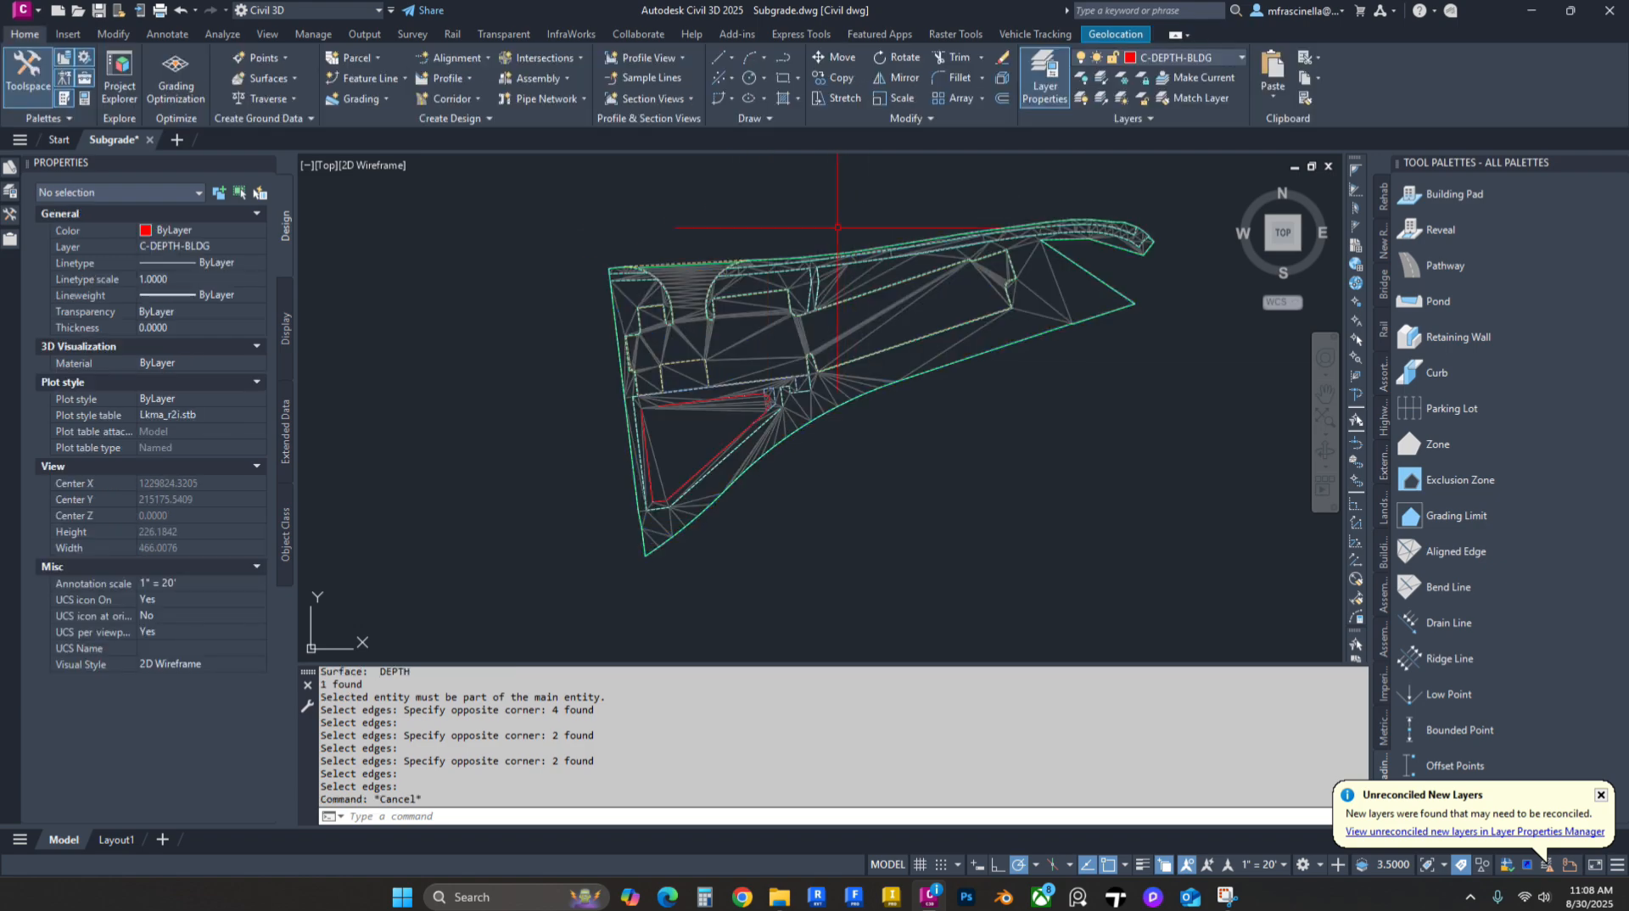
pyautogui.click(9, 216)
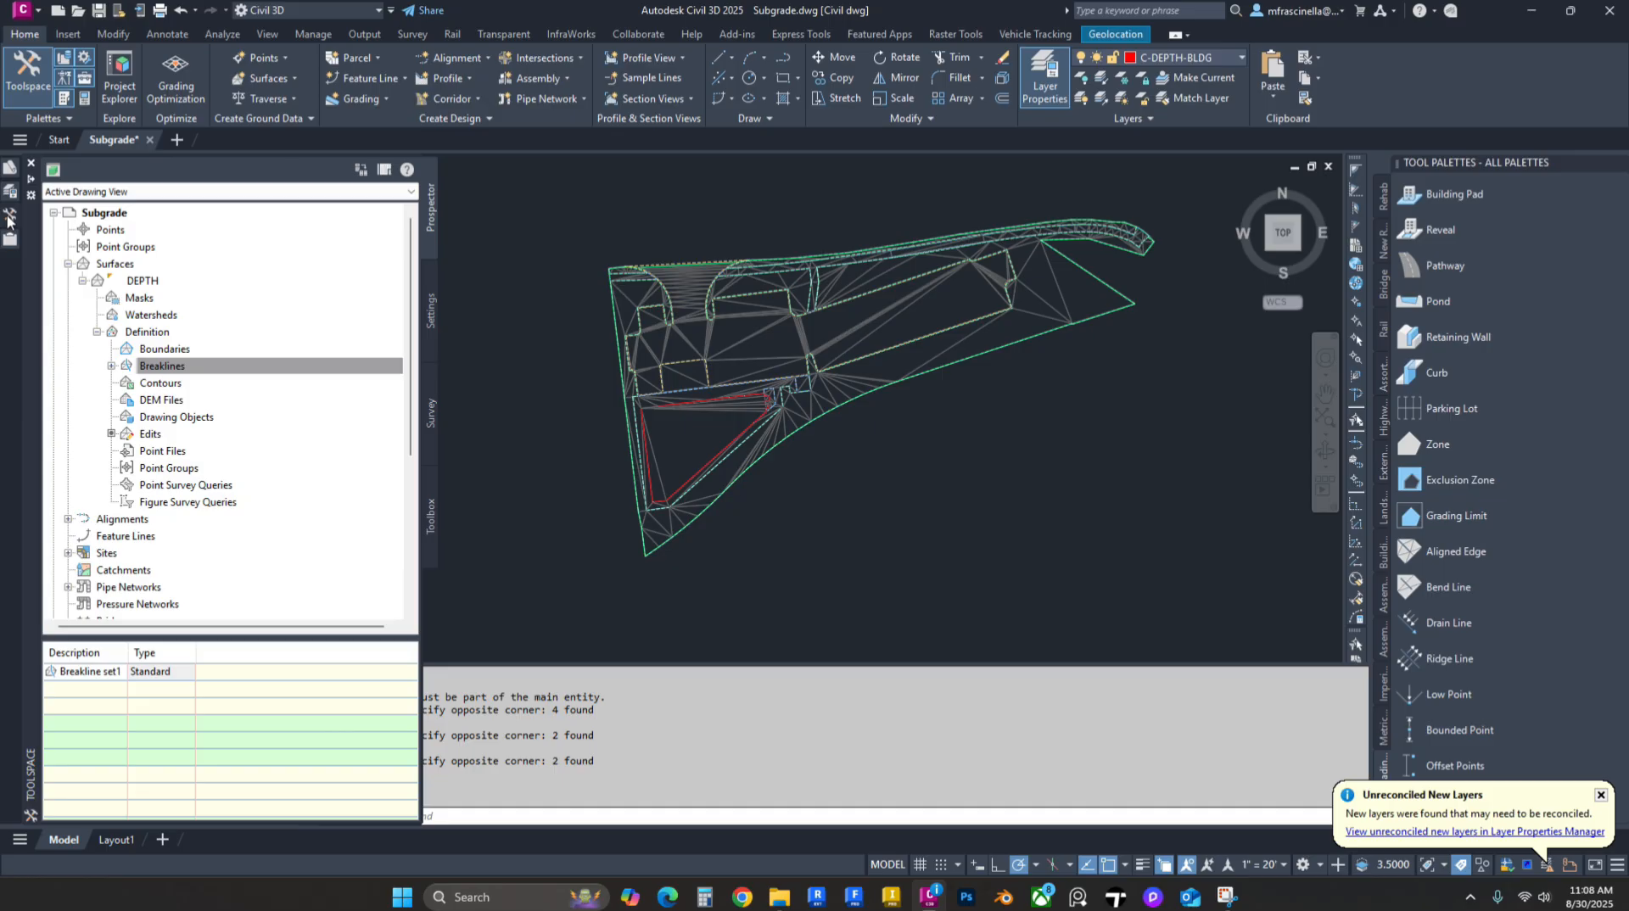
pyautogui.click(115, 263)
pyautogui.rightClick(129, 271)
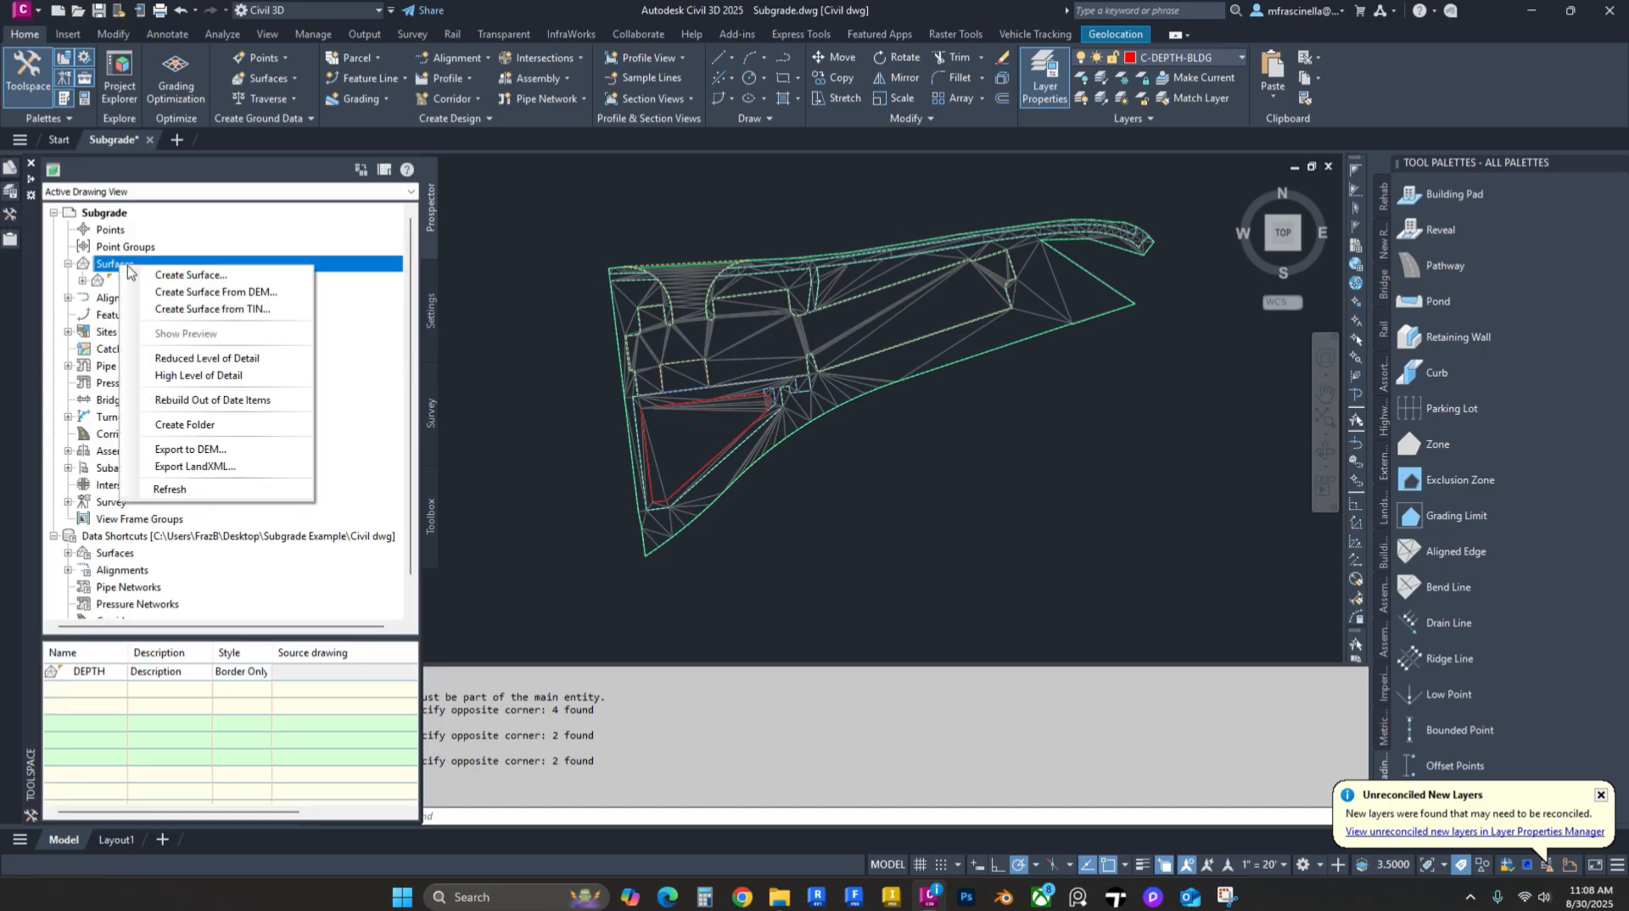
pyautogui.click(176, 277)
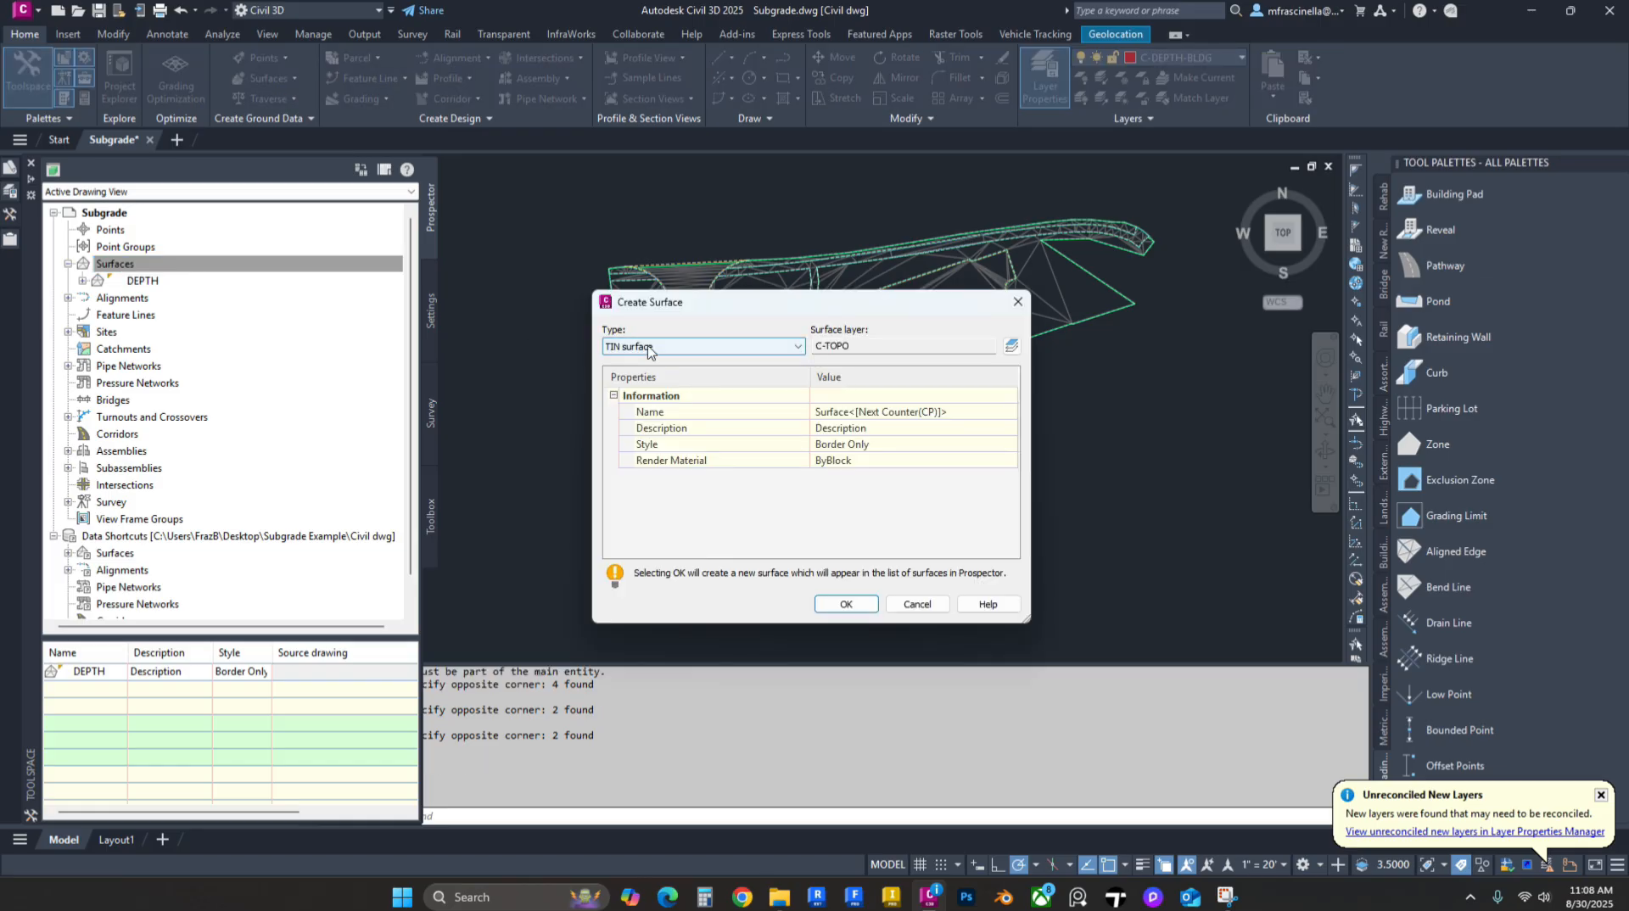
pyautogui.click(769, 348)
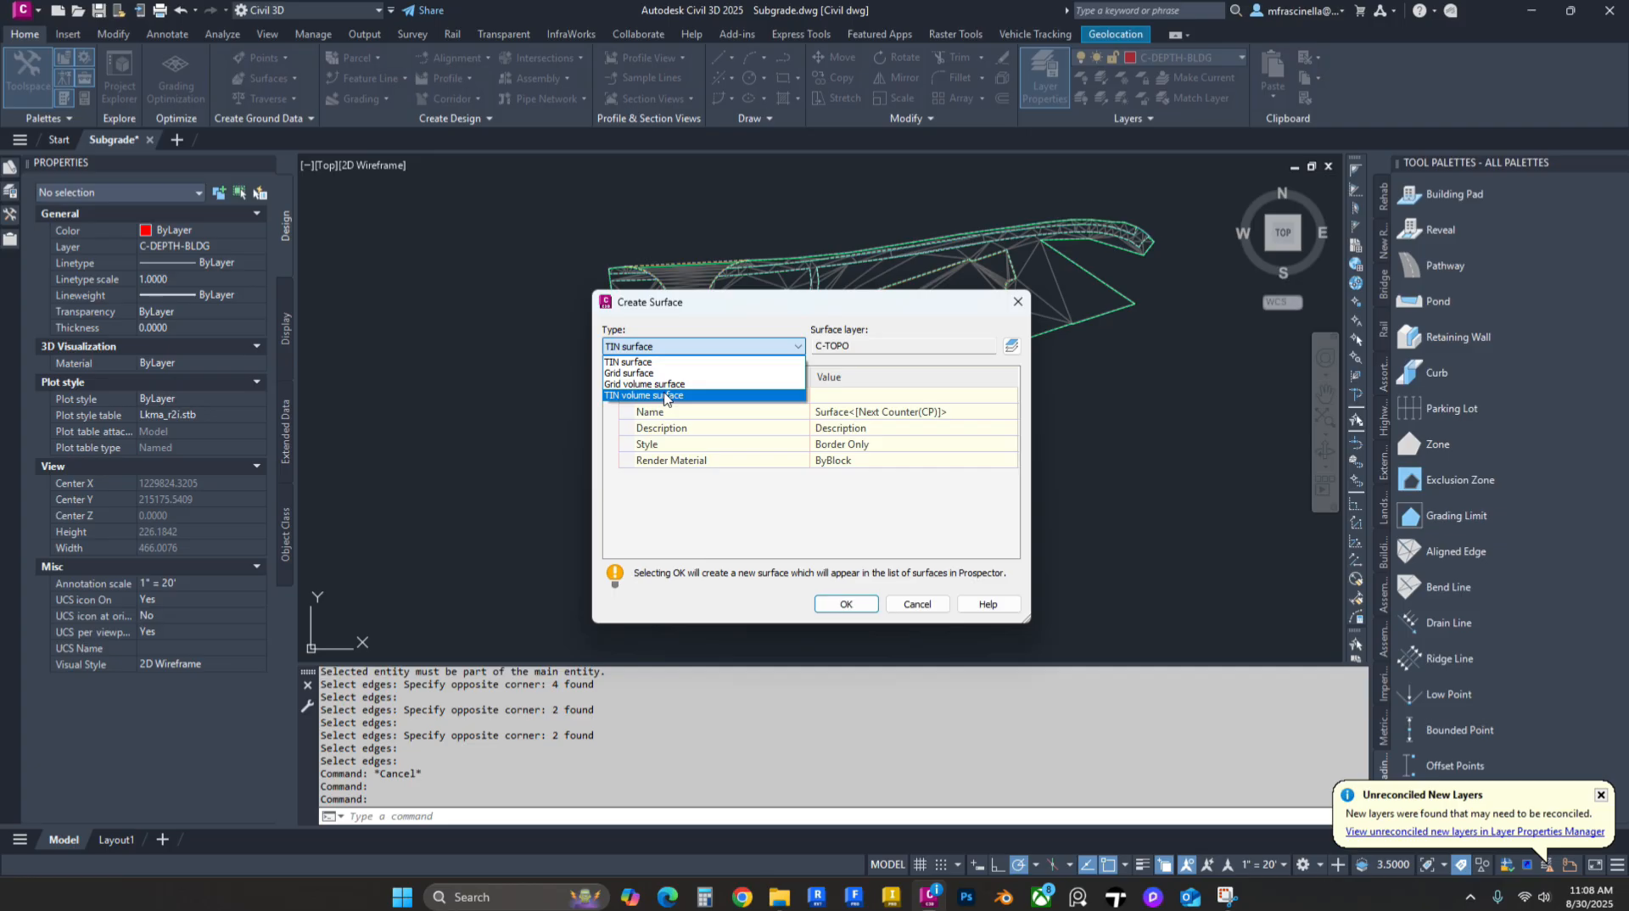
pyautogui.click(664, 396)
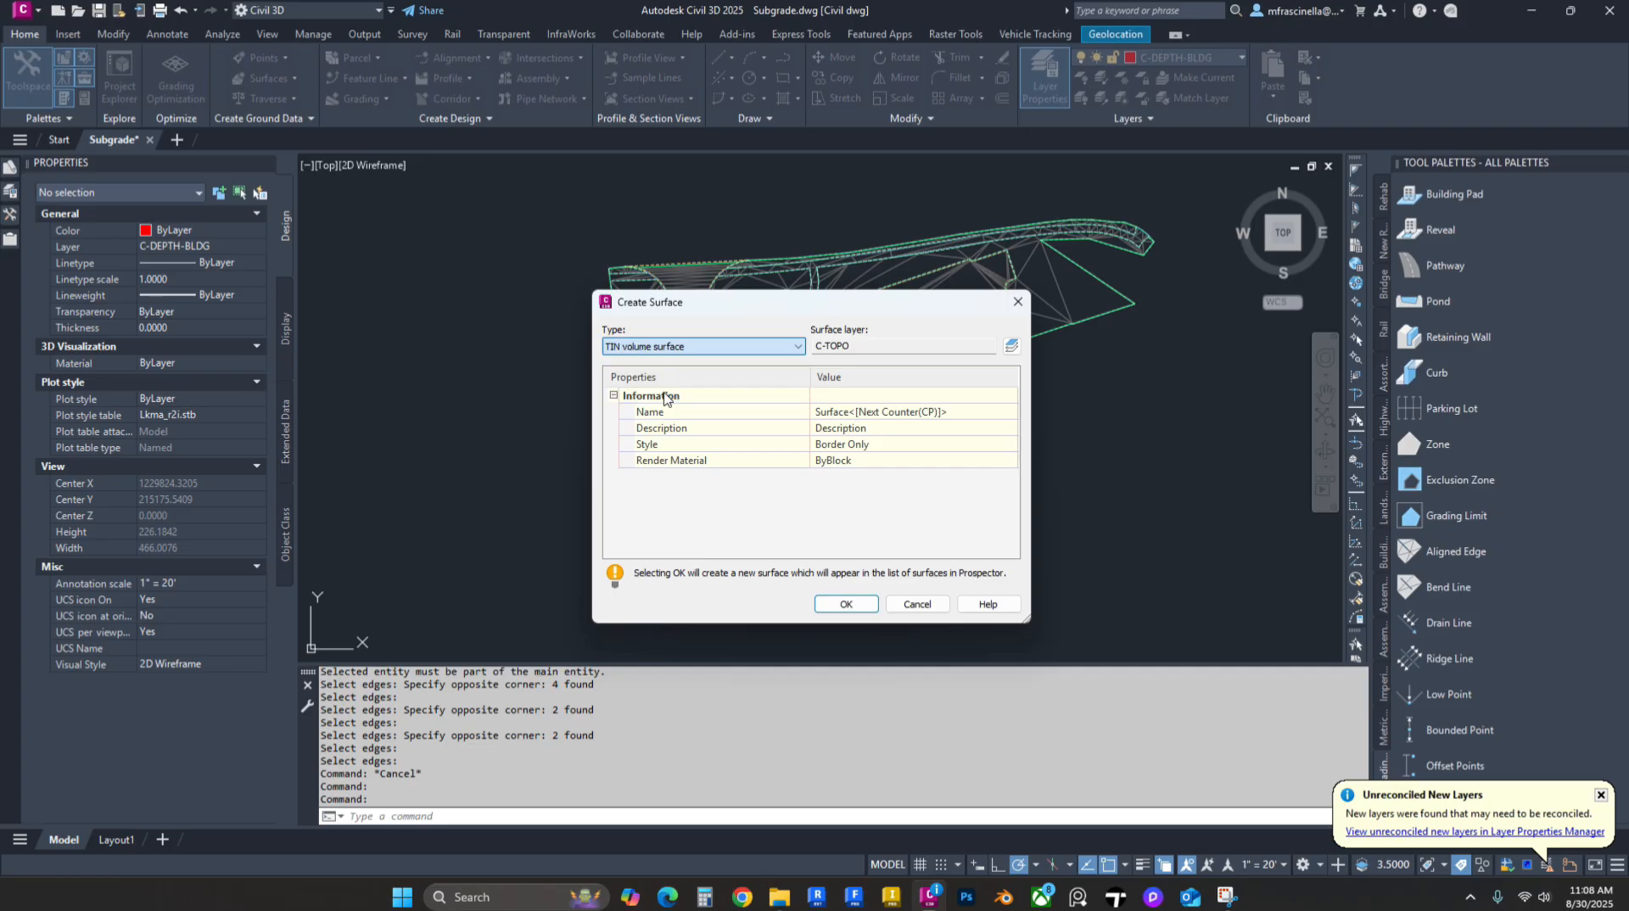
pyautogui.click(957, 416)
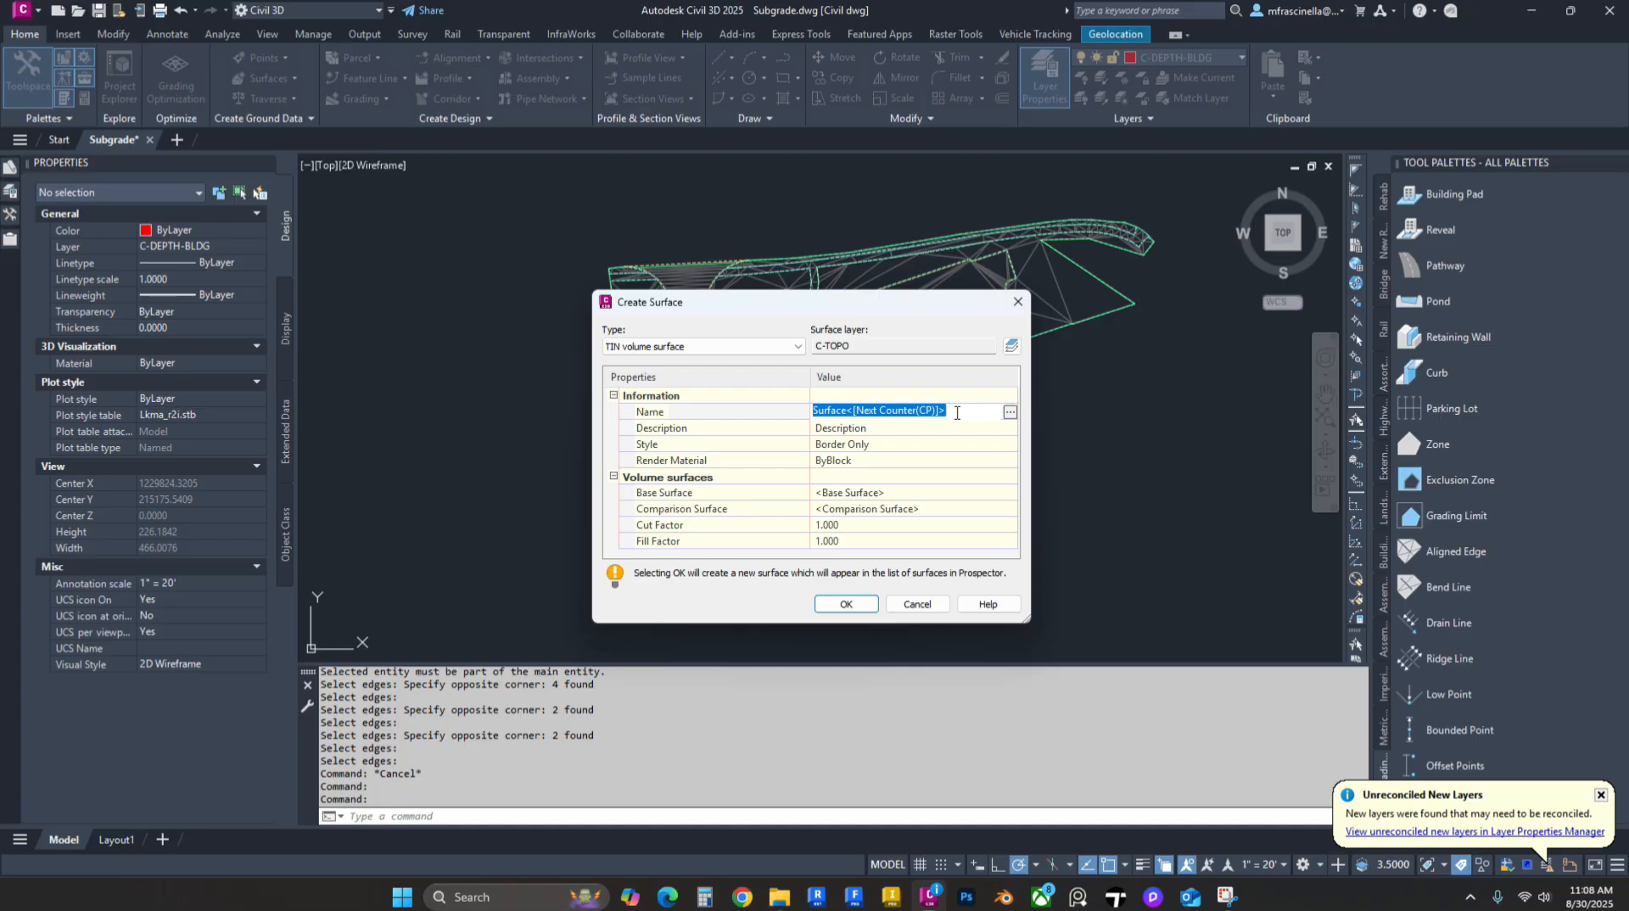
pyautogui.click(1018, 303)
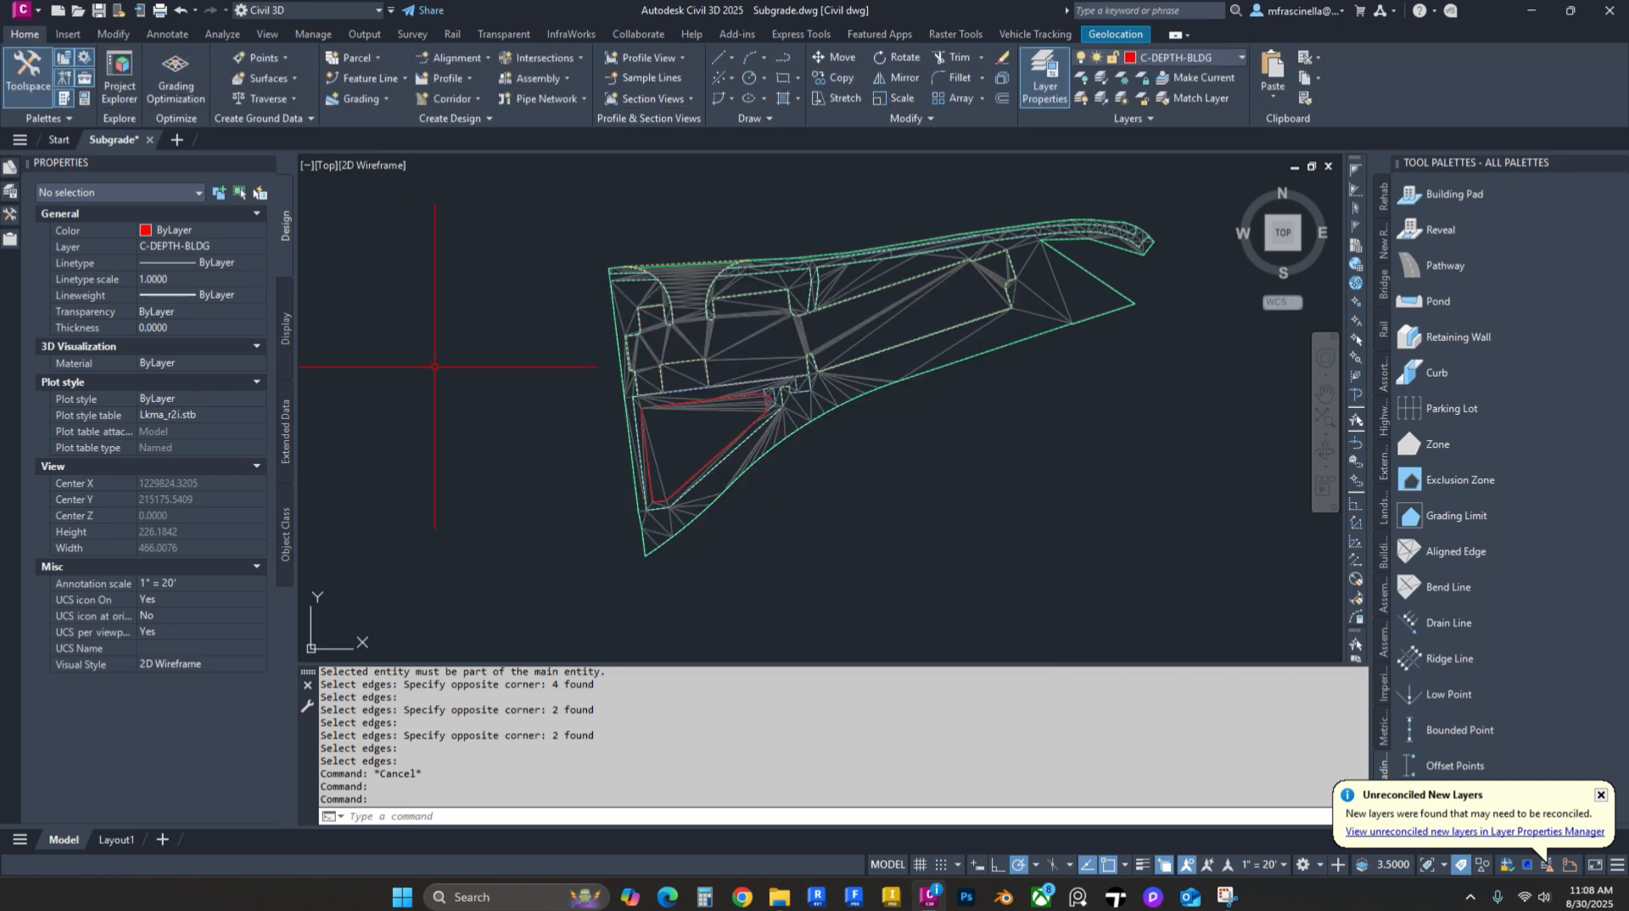
# Step: Expand the shared surfaces listed under the project's data shortcuts
pyautogui.click(11, 216)
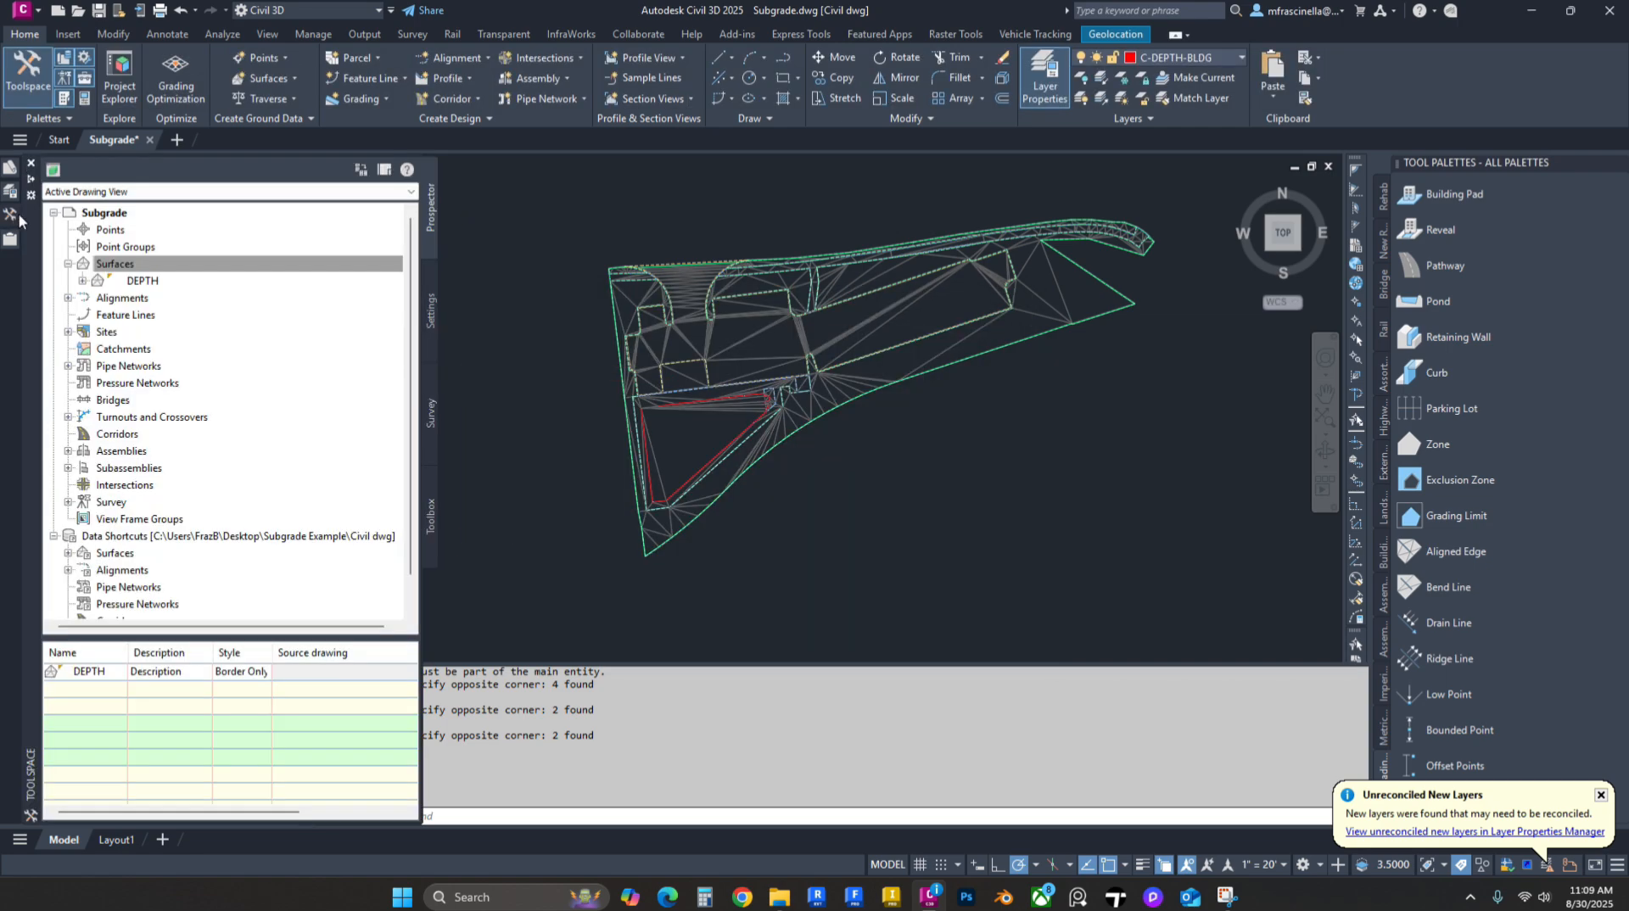
pyautogui.click(110, 537)
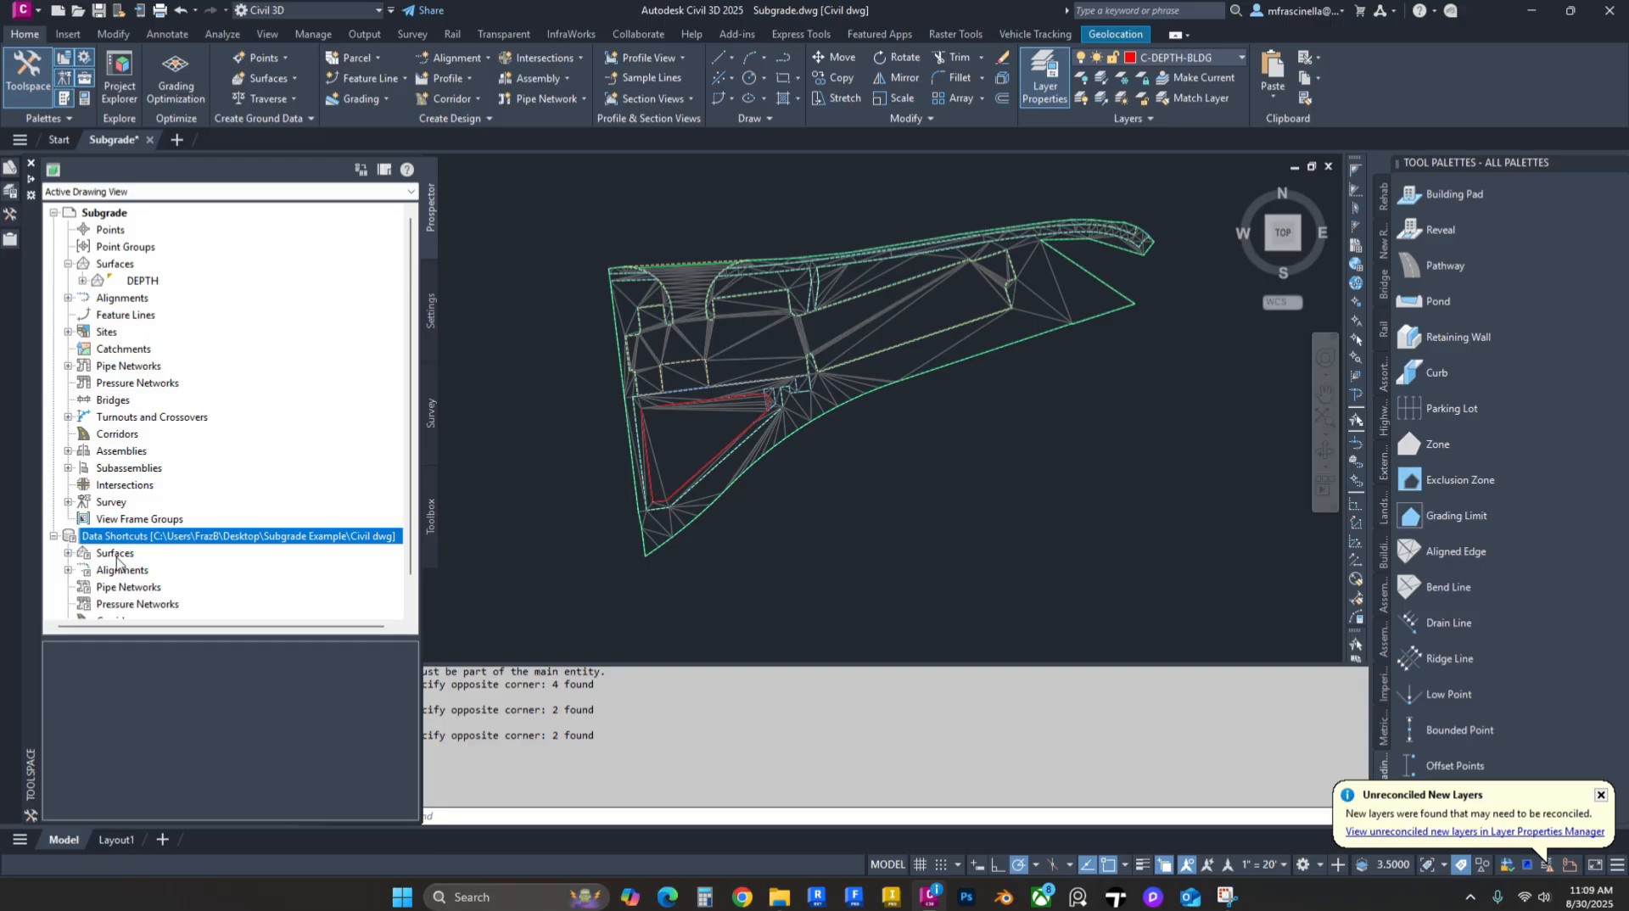
pyautogui.click(67, 553)
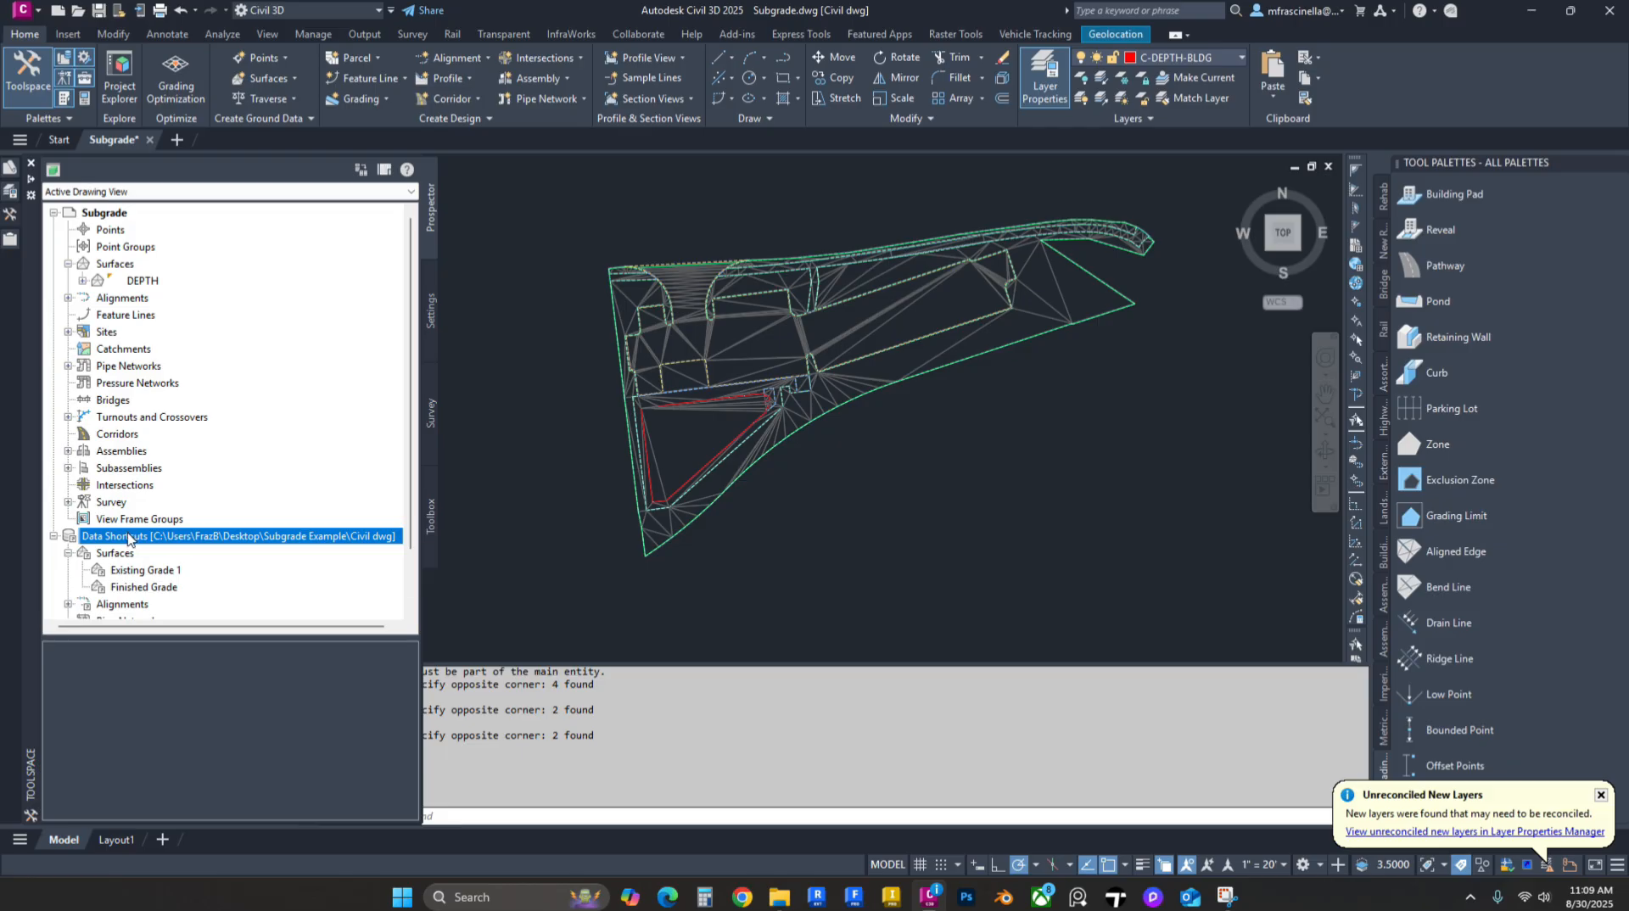
pyautogui.rightClick(128, 539)
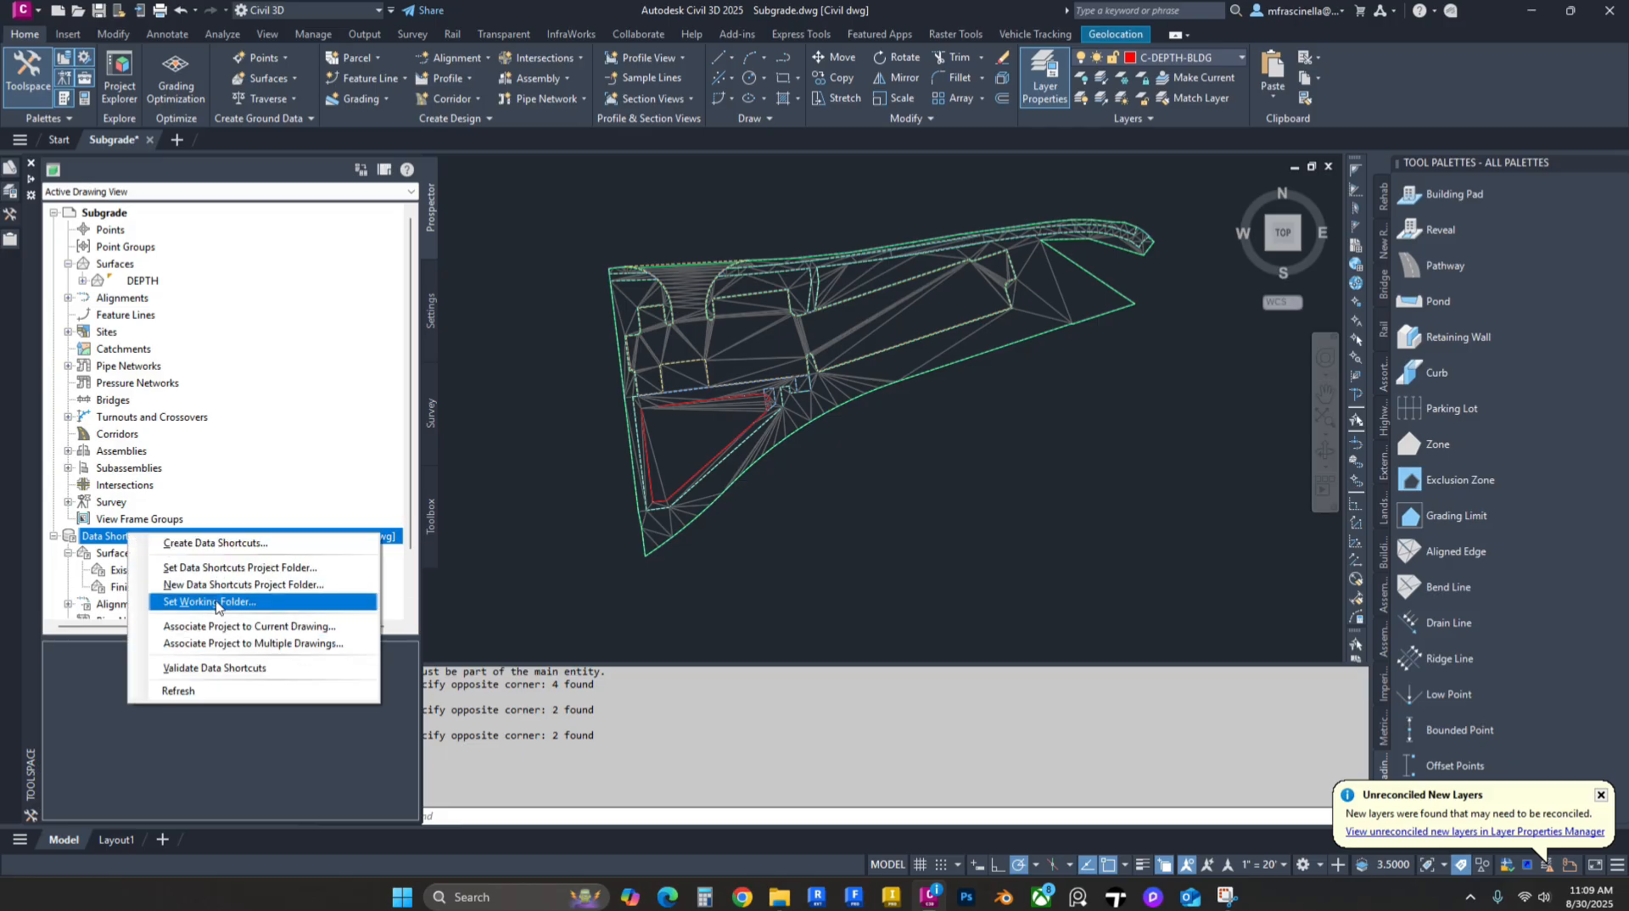
pyautogui.click(216, 603)
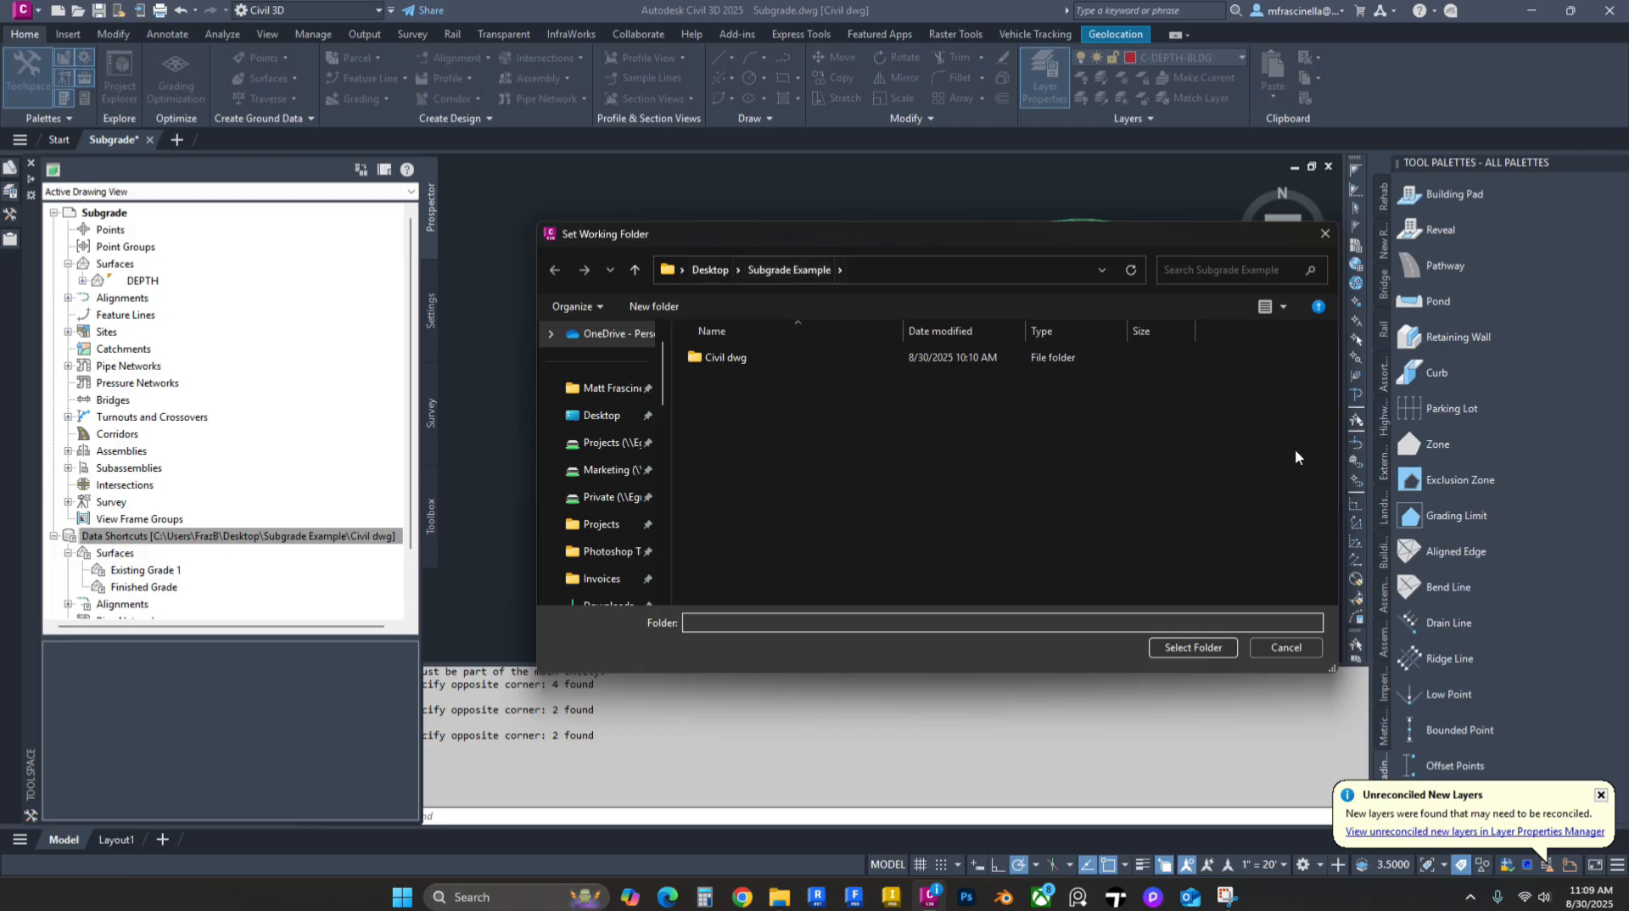
pyautogui.click(1283, 649)
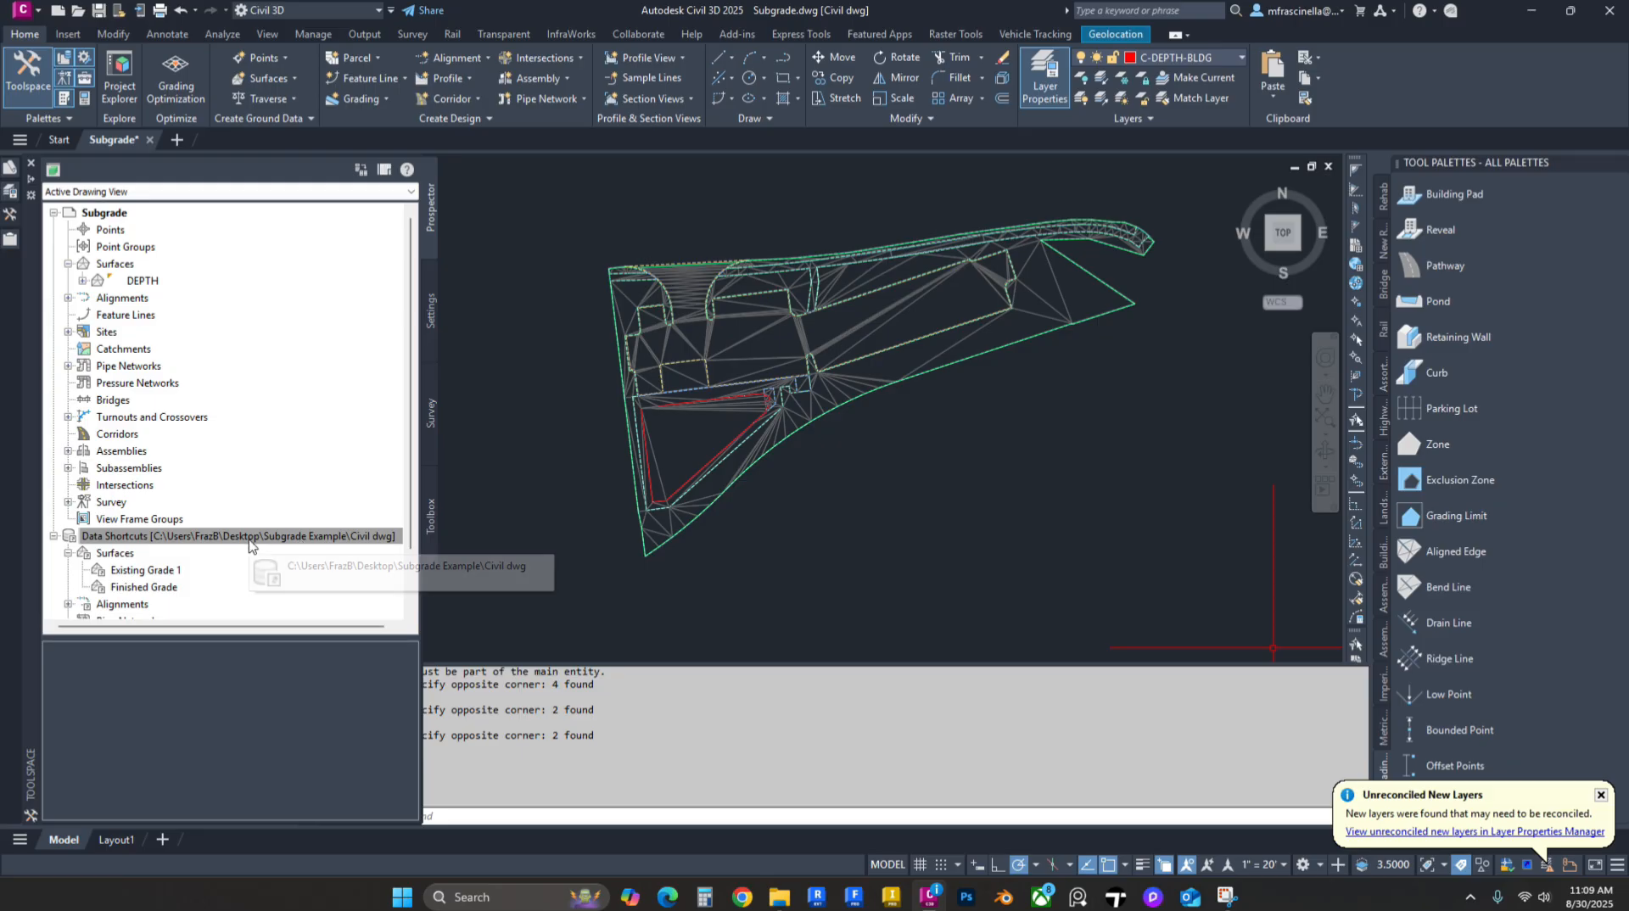
# Step: Associate the Civil dwg data shortcuts project with the current drawing
pyautogui.rightClick(154, 541)
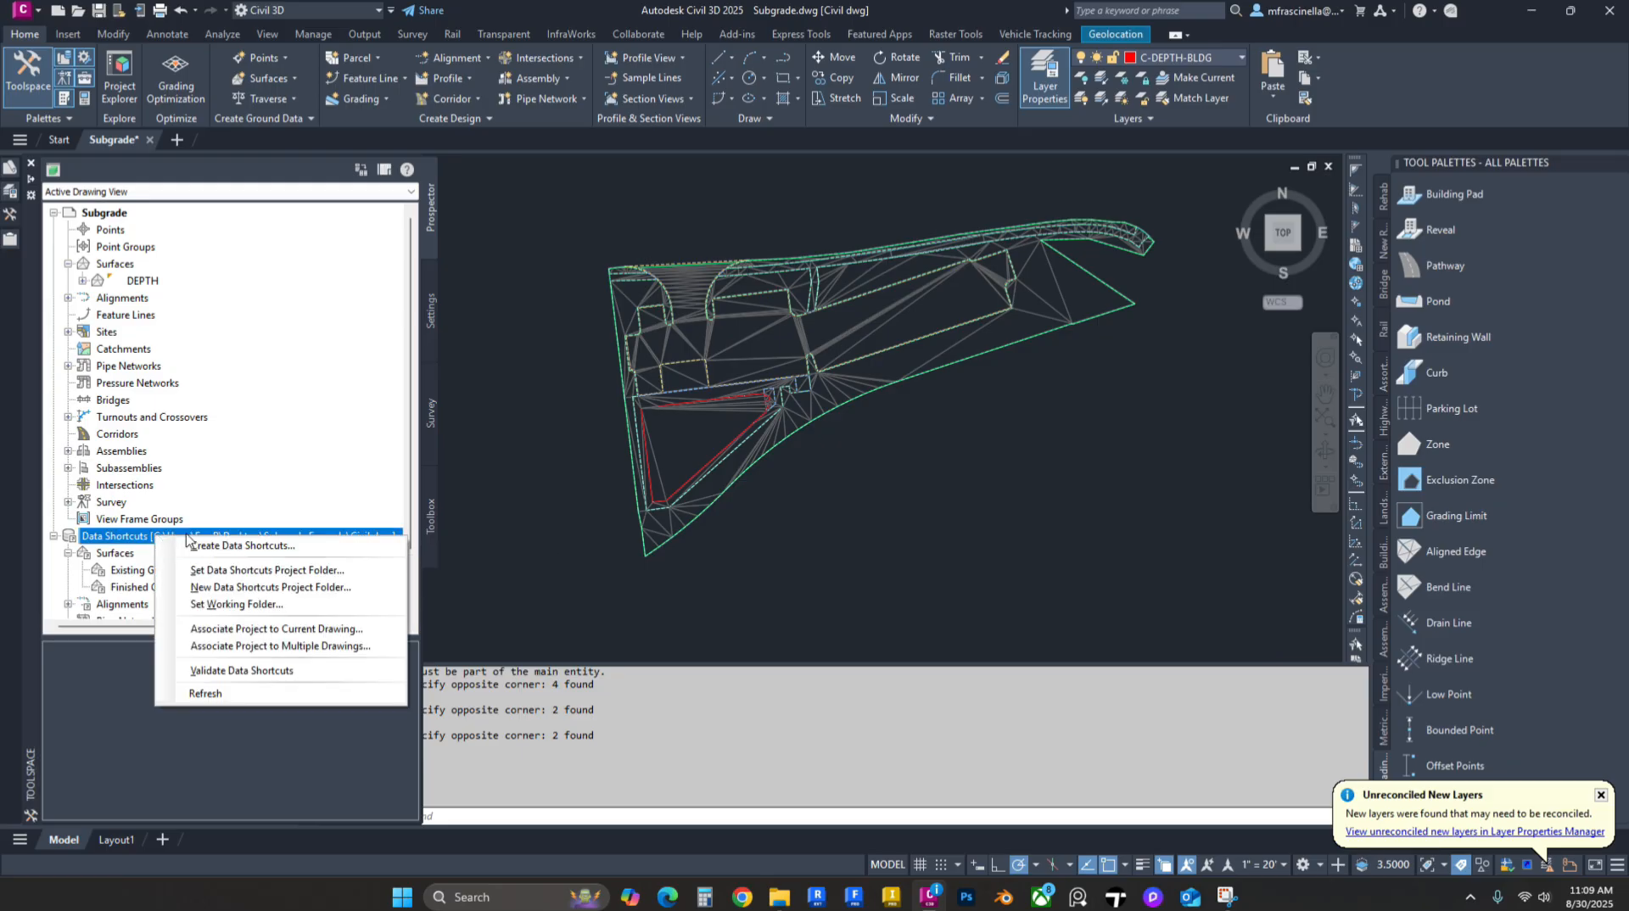
pyautogui.click(244, 632)
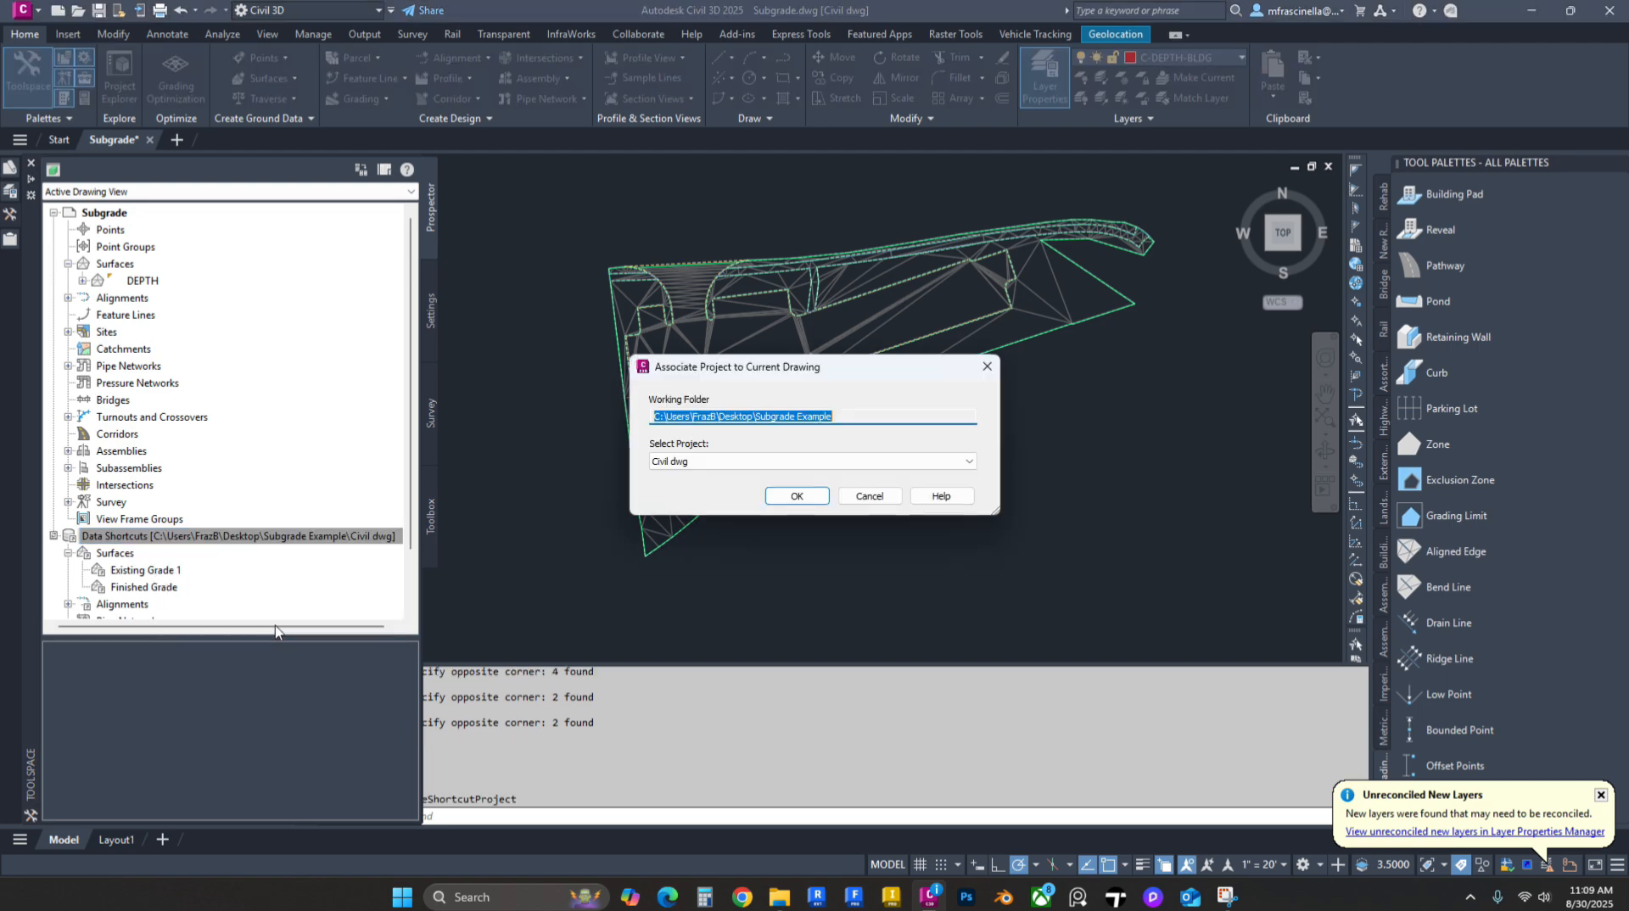
pyautogui.click(810, 503)
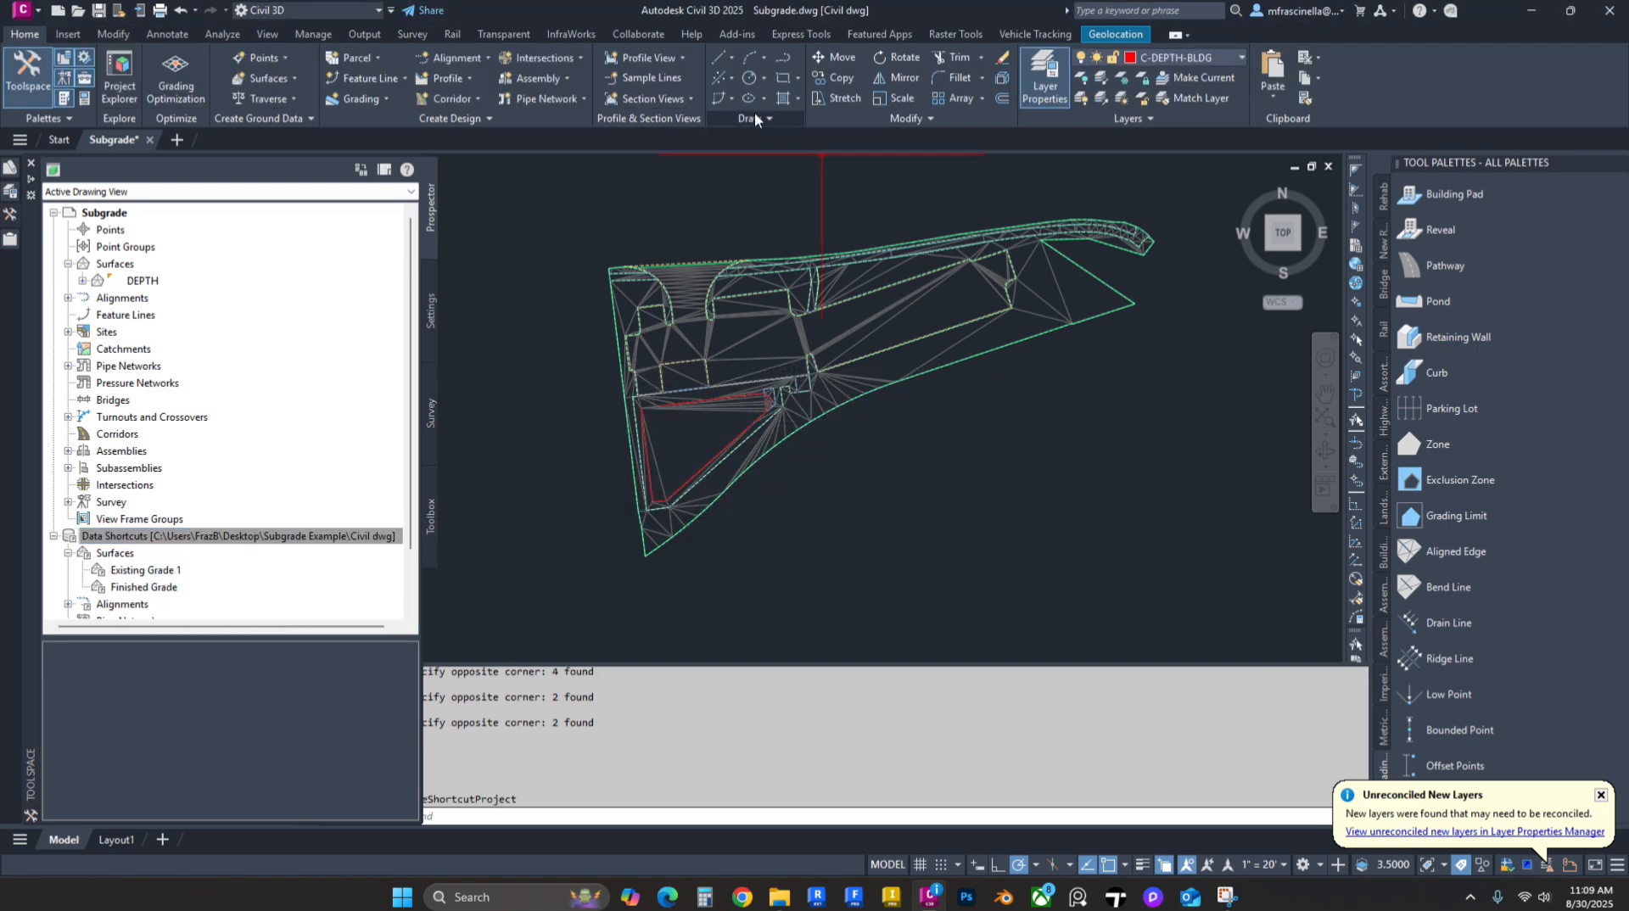
# Step: Create references in the drawing to the Existing Grade 1 and Finished Grade surfaces from the data shortcuts
pyautogui.moveTo(5, 220)
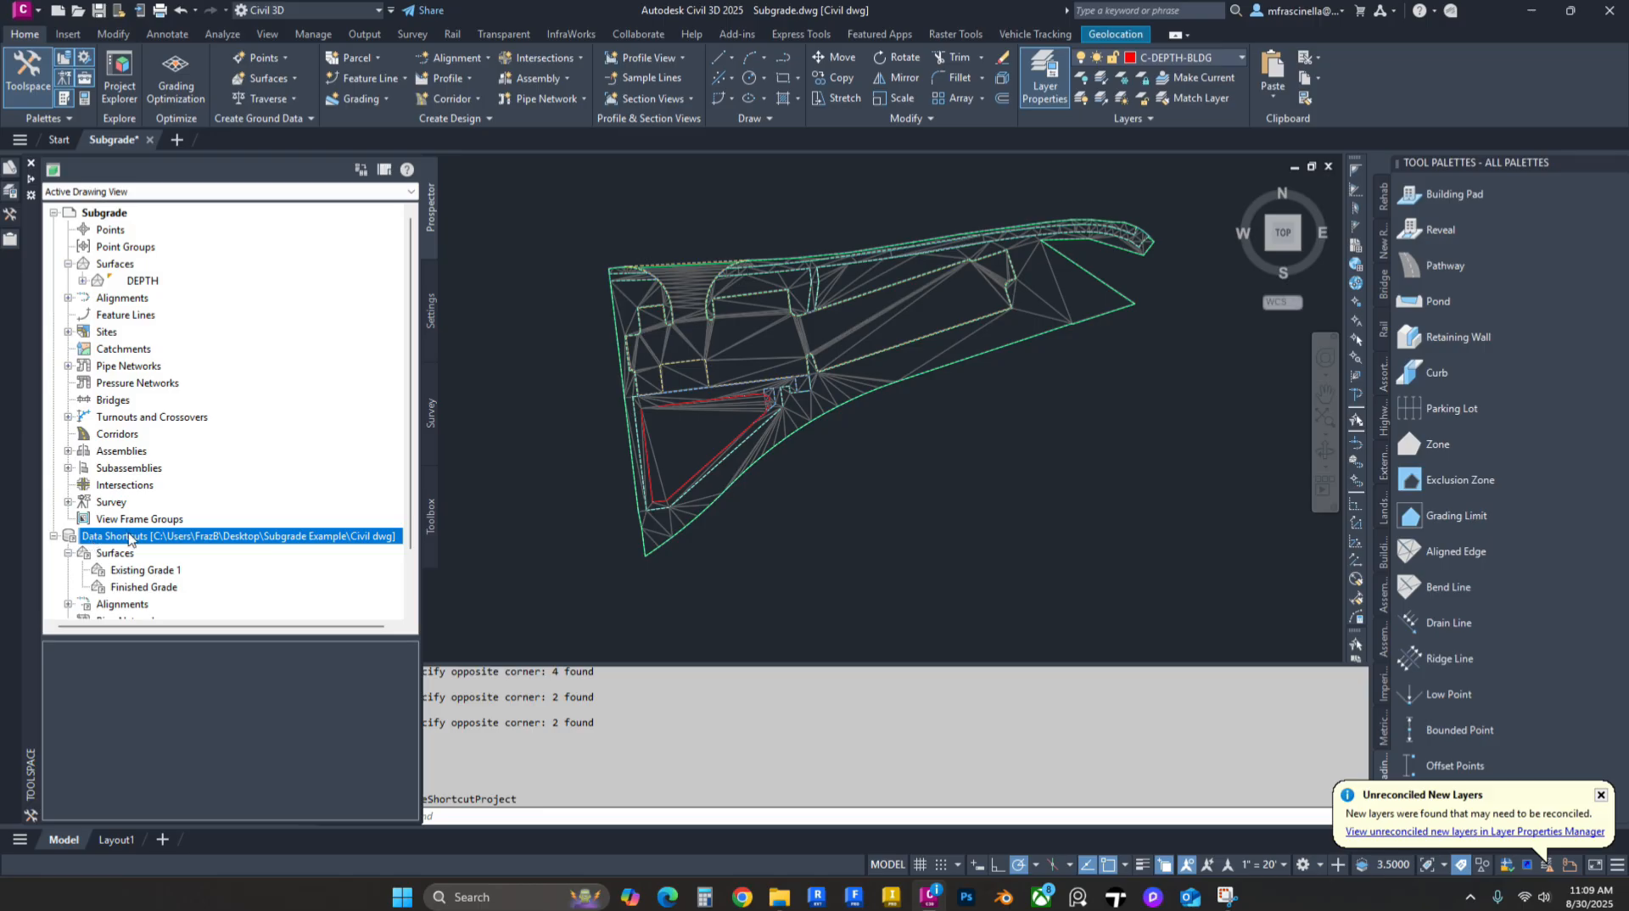
pyautogui.scroll(-2, 127, 548)
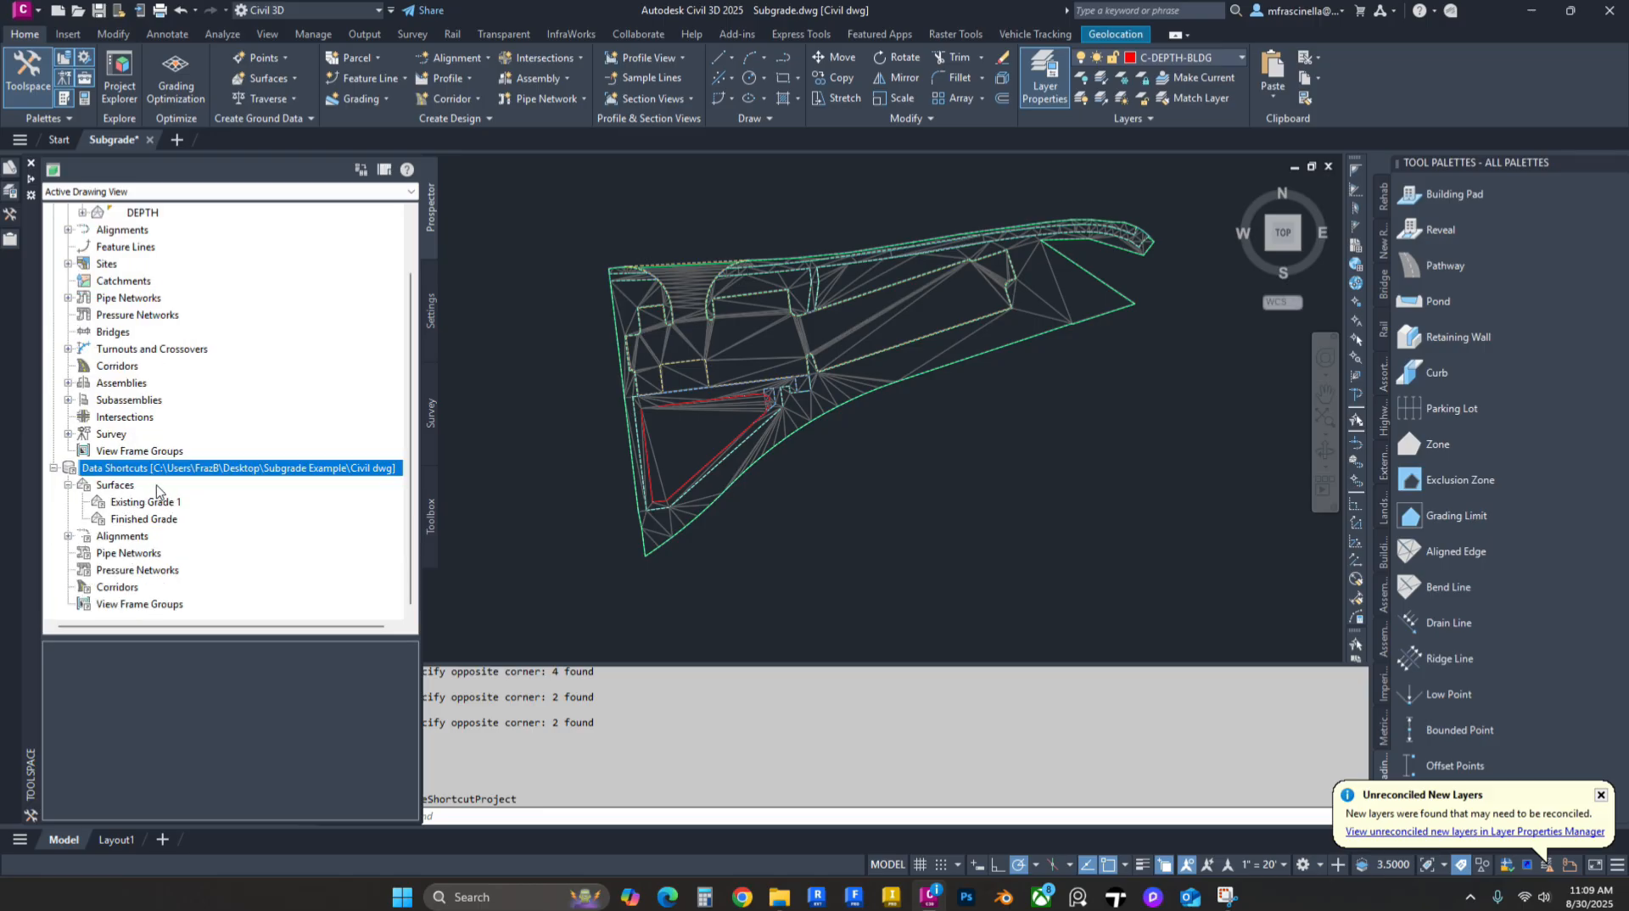
pyautogui.click(144, 519)
pyautogui.keyDown('shift'); pyautogui.click(146, 504); pyautogui.keyUp('shift')
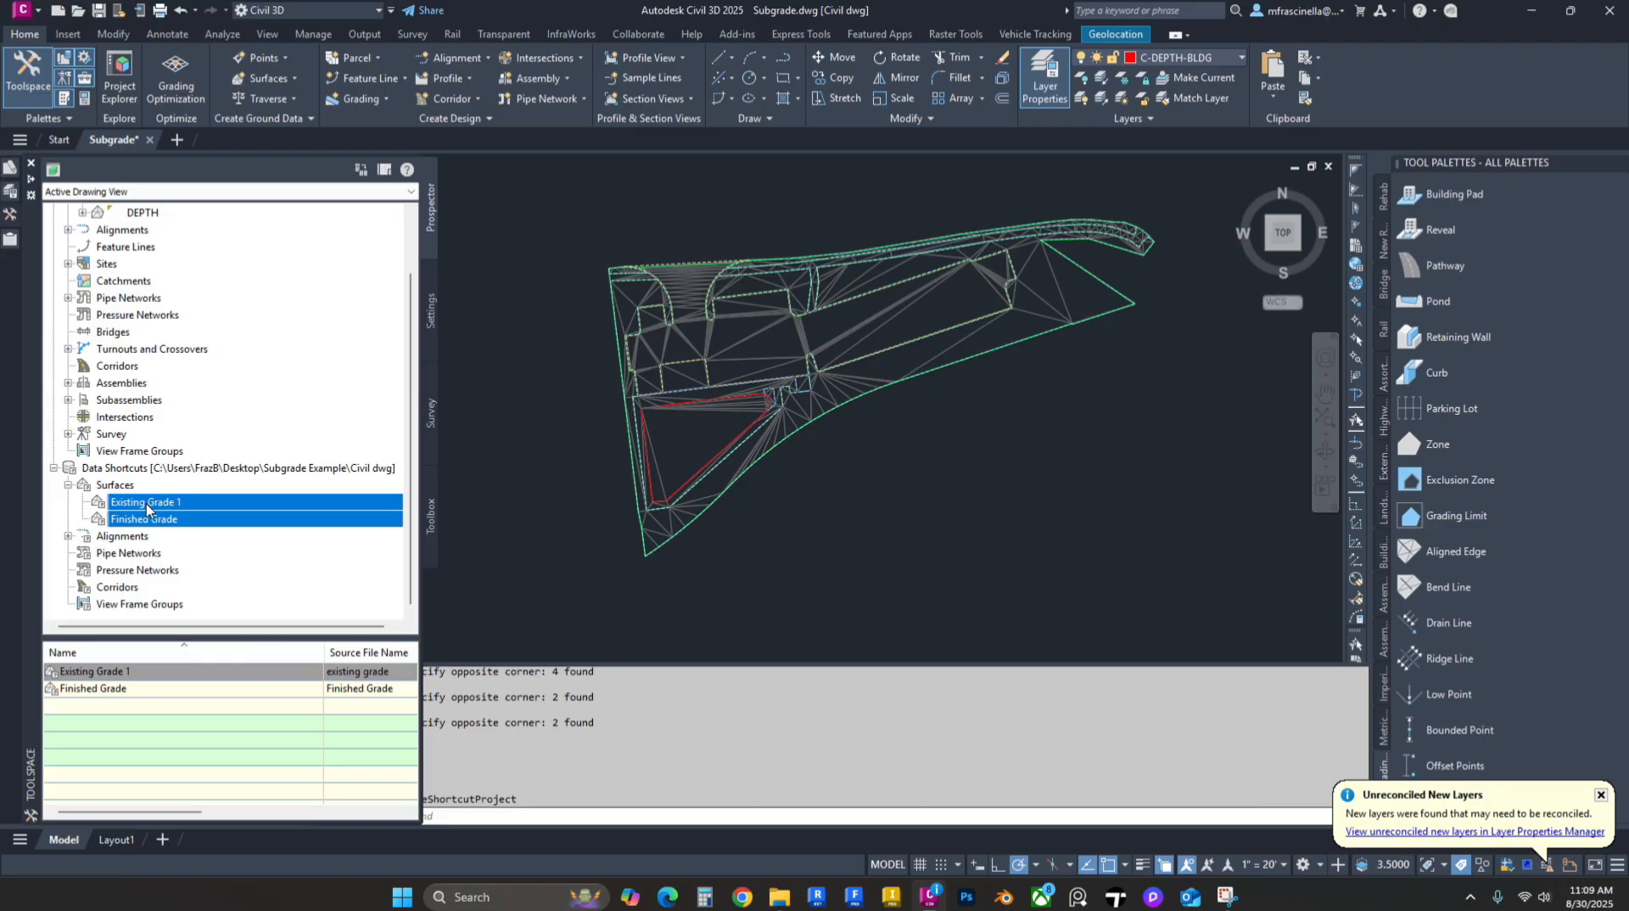
pyautogui.rightClick(147, 506)
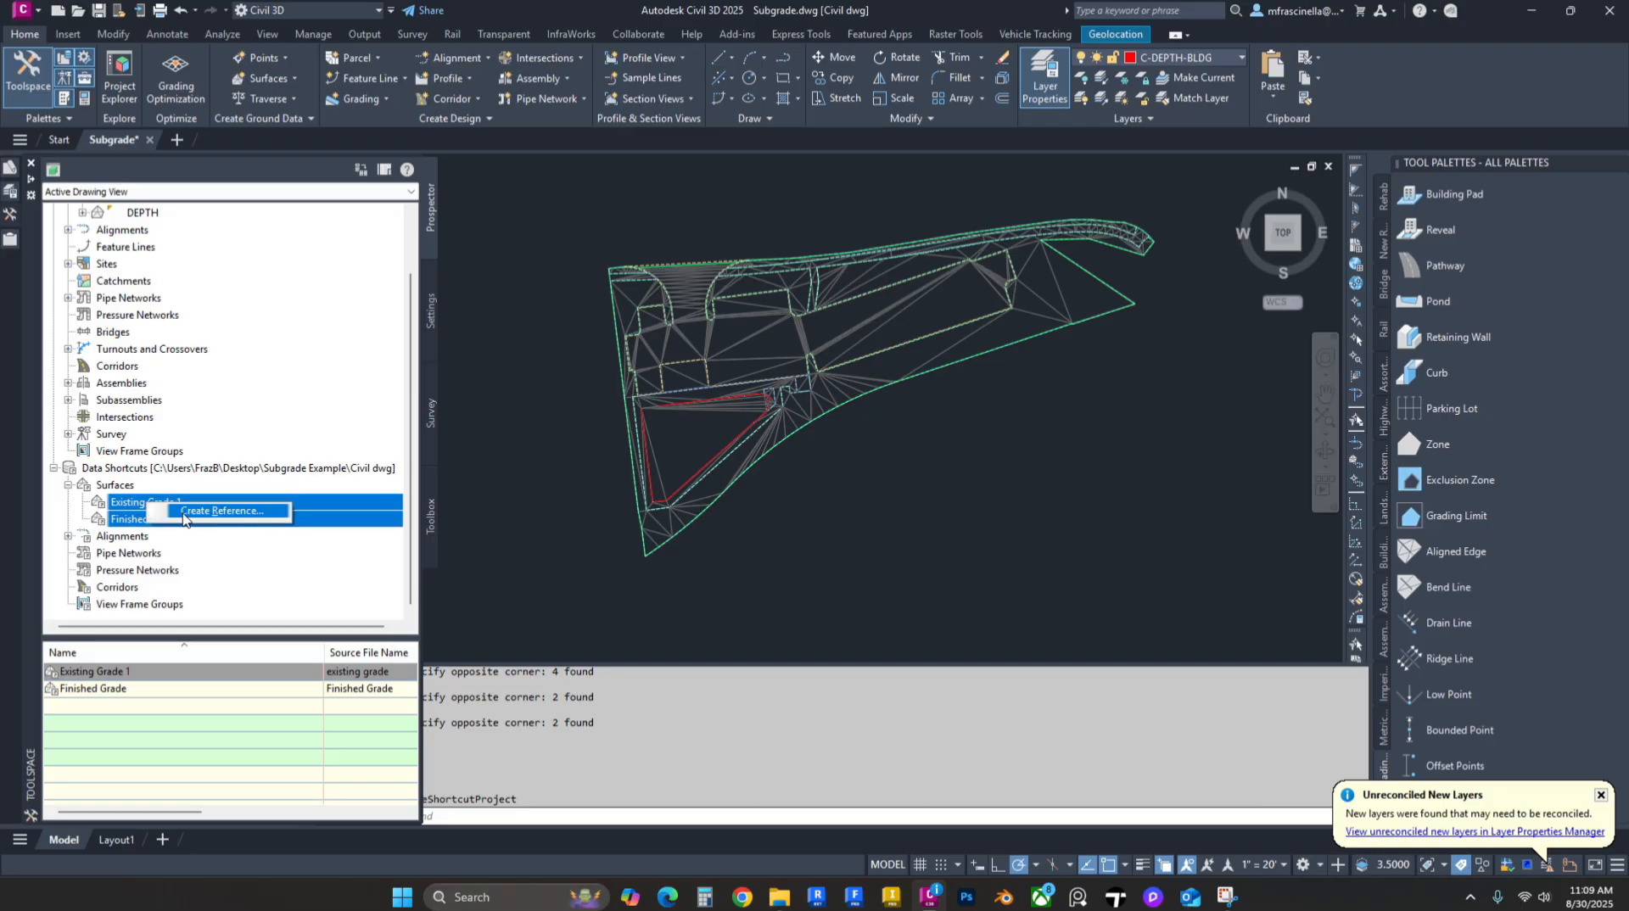
pyautogui.click(184, 512)
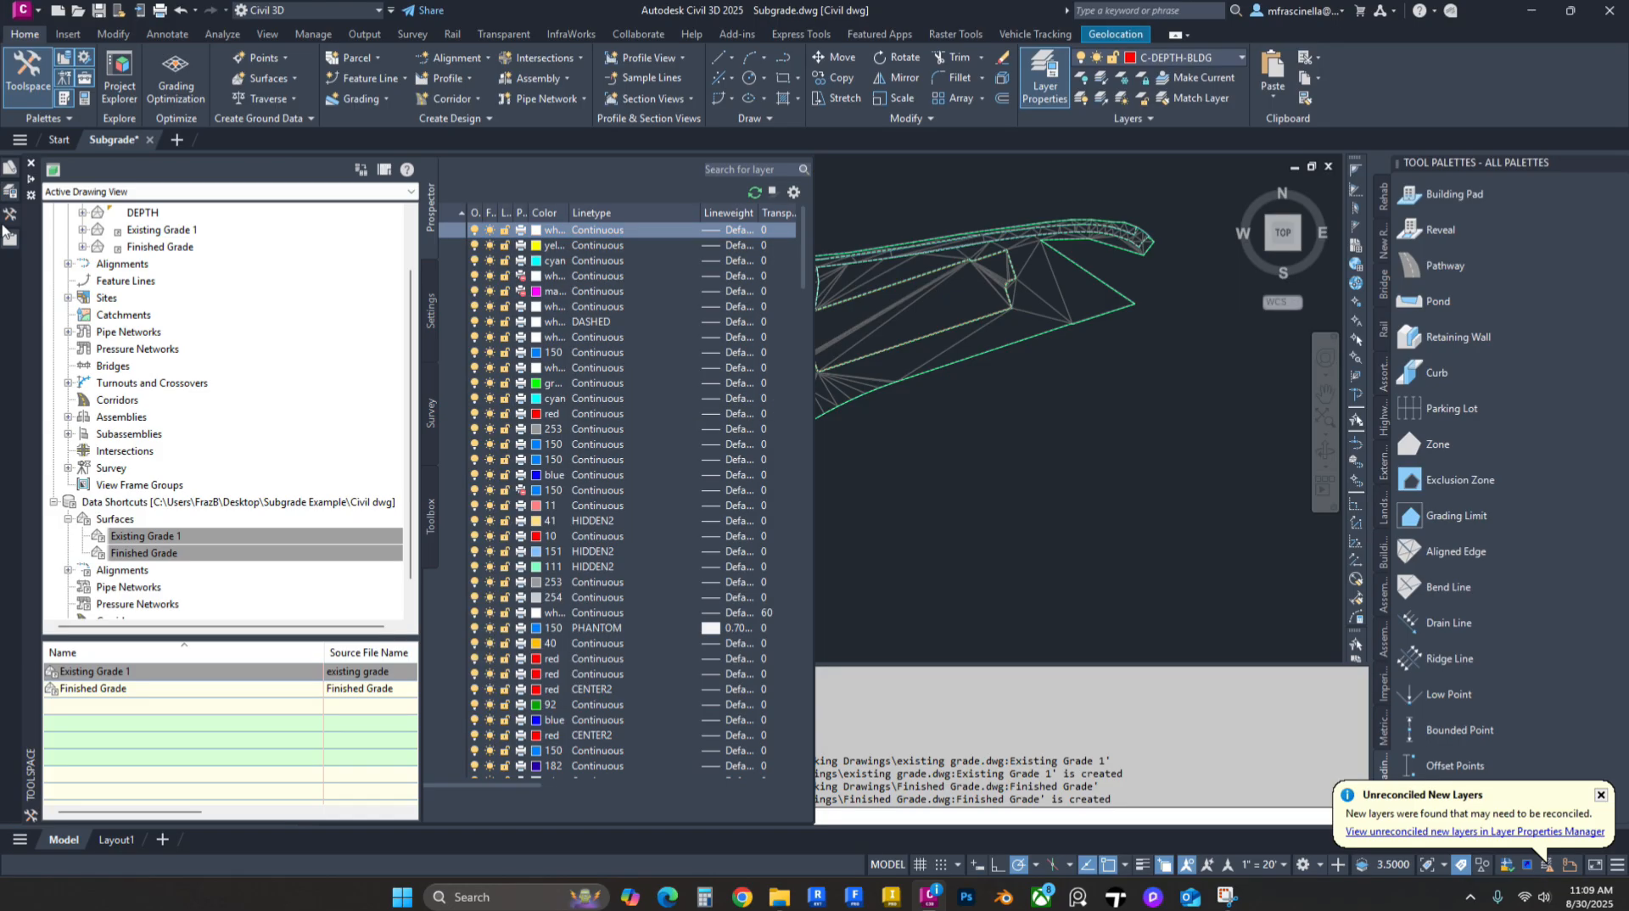
# Step: Check the surface style assigned to the Existing Grade 1 and Finished Grade surfaces in their surface properties
pyautogui.click(180, 232)
pyautogui.scroll(1, 180, 233)
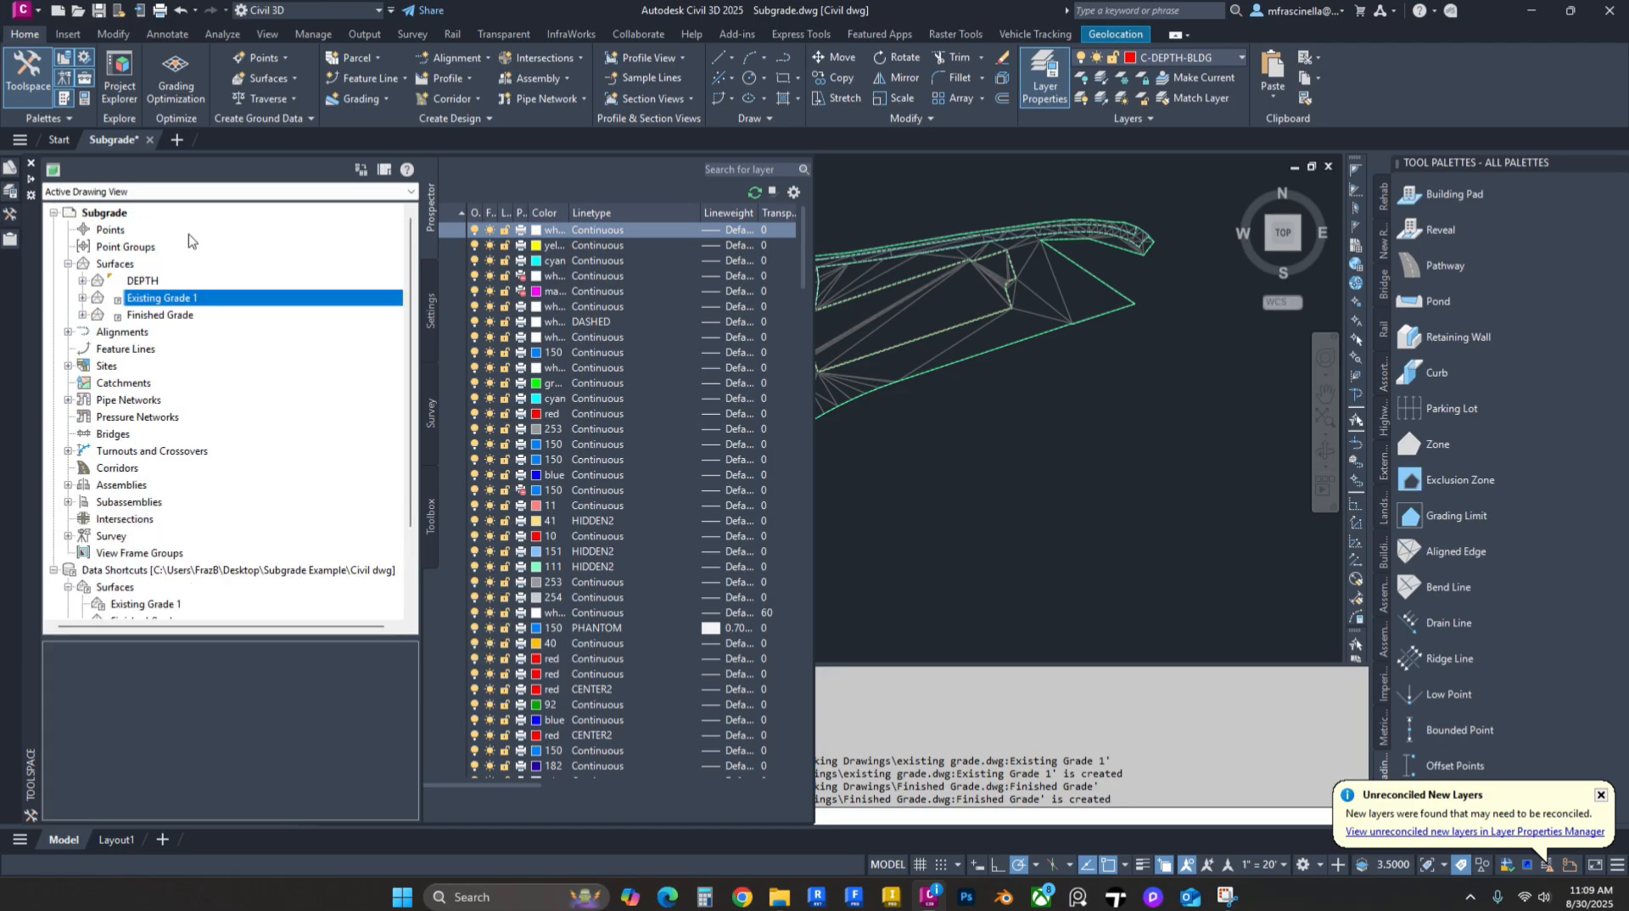
pyautogui.click(182, 319)
pyautogui.rightClick(180, 299)
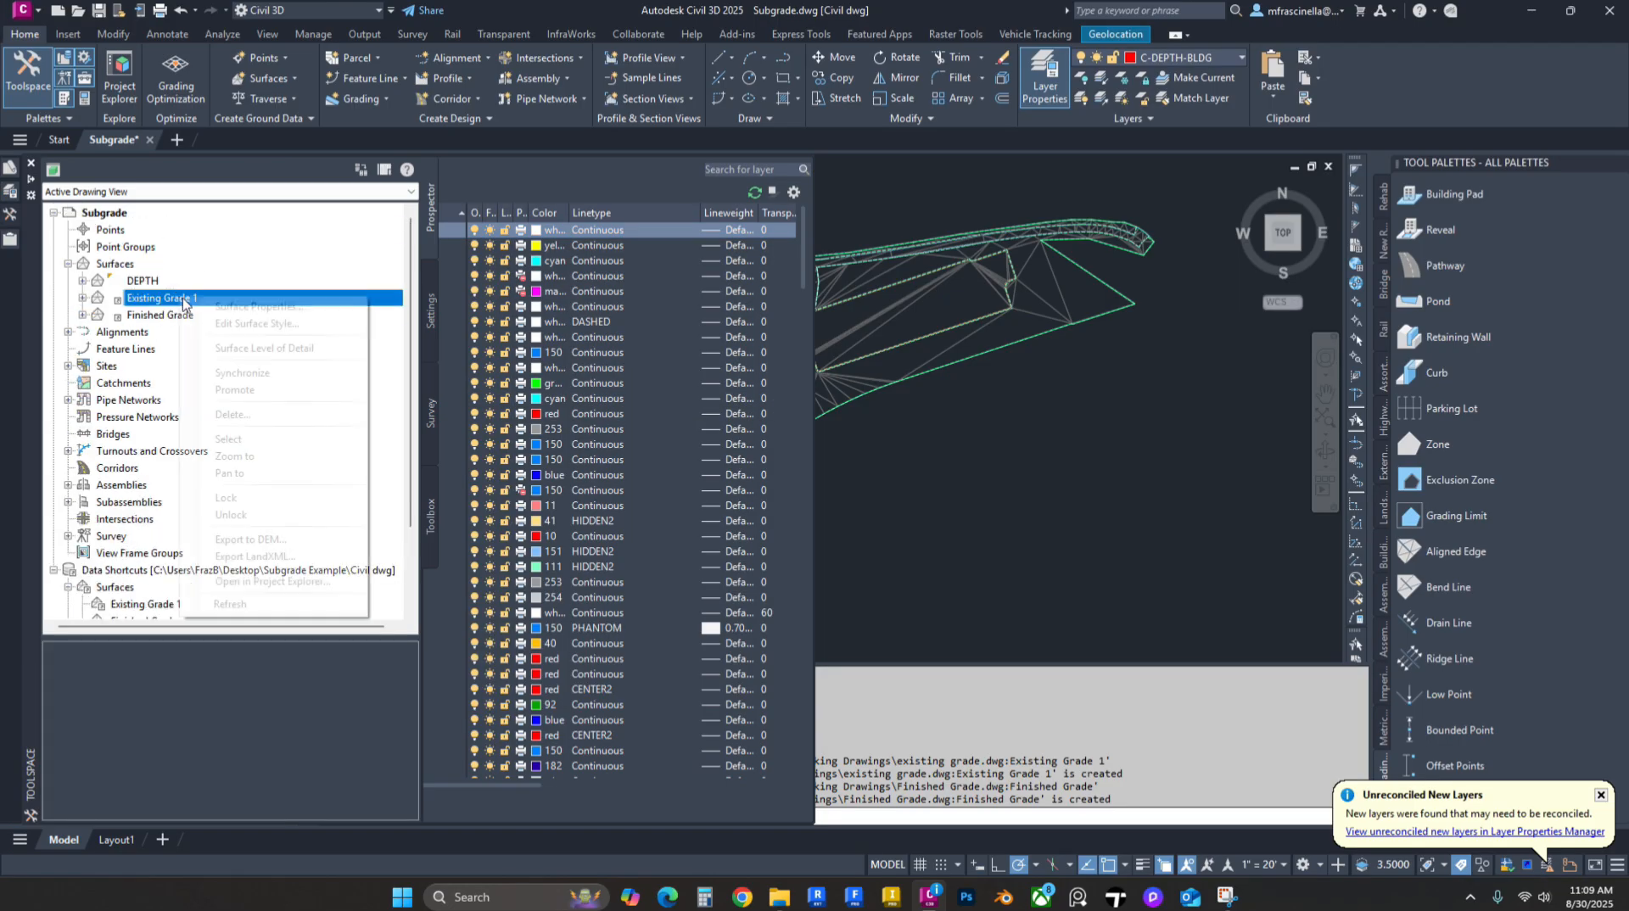
pyautogui.click(217, 314)
pyautogui.click(561, 293)
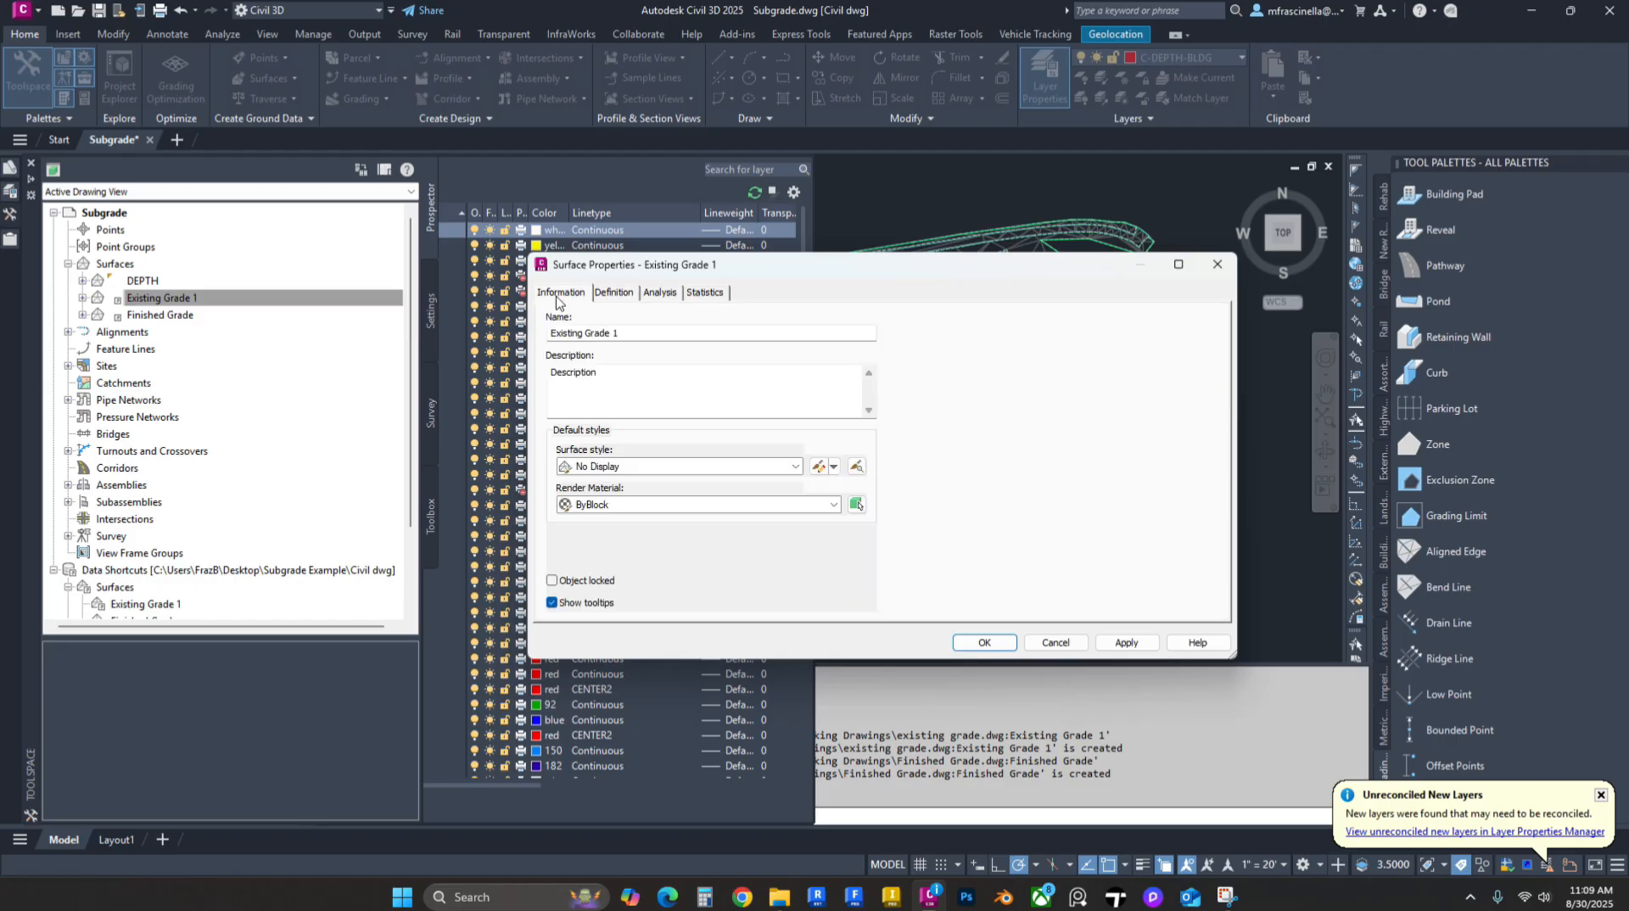
pyautogui.click(1138, 647)
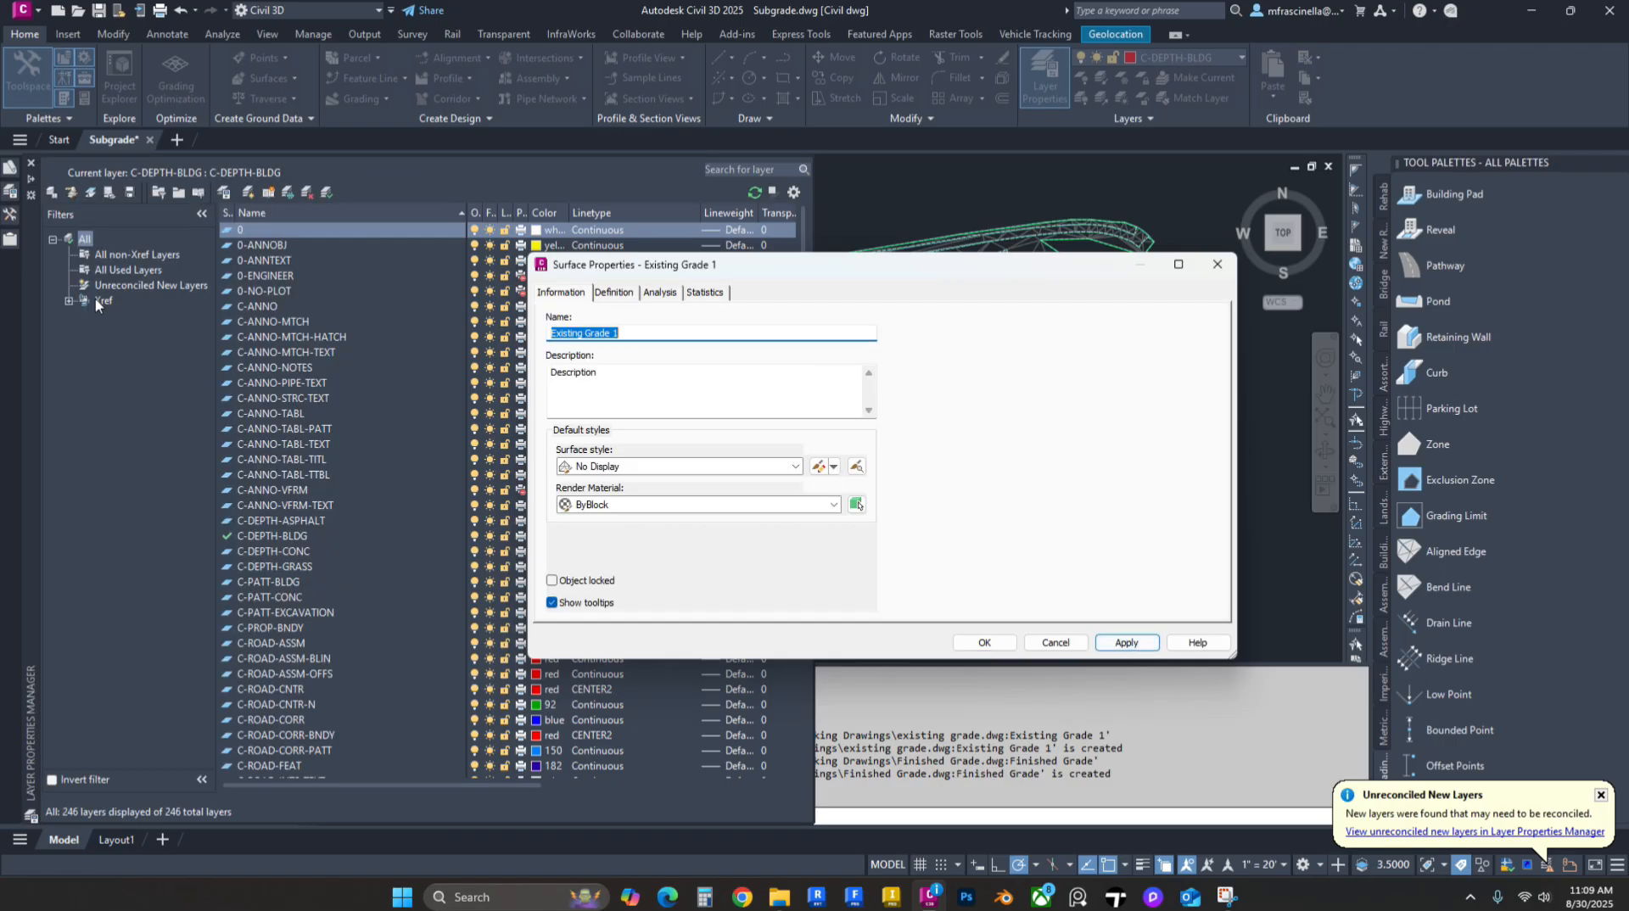
pyautogui.click(988, 641)
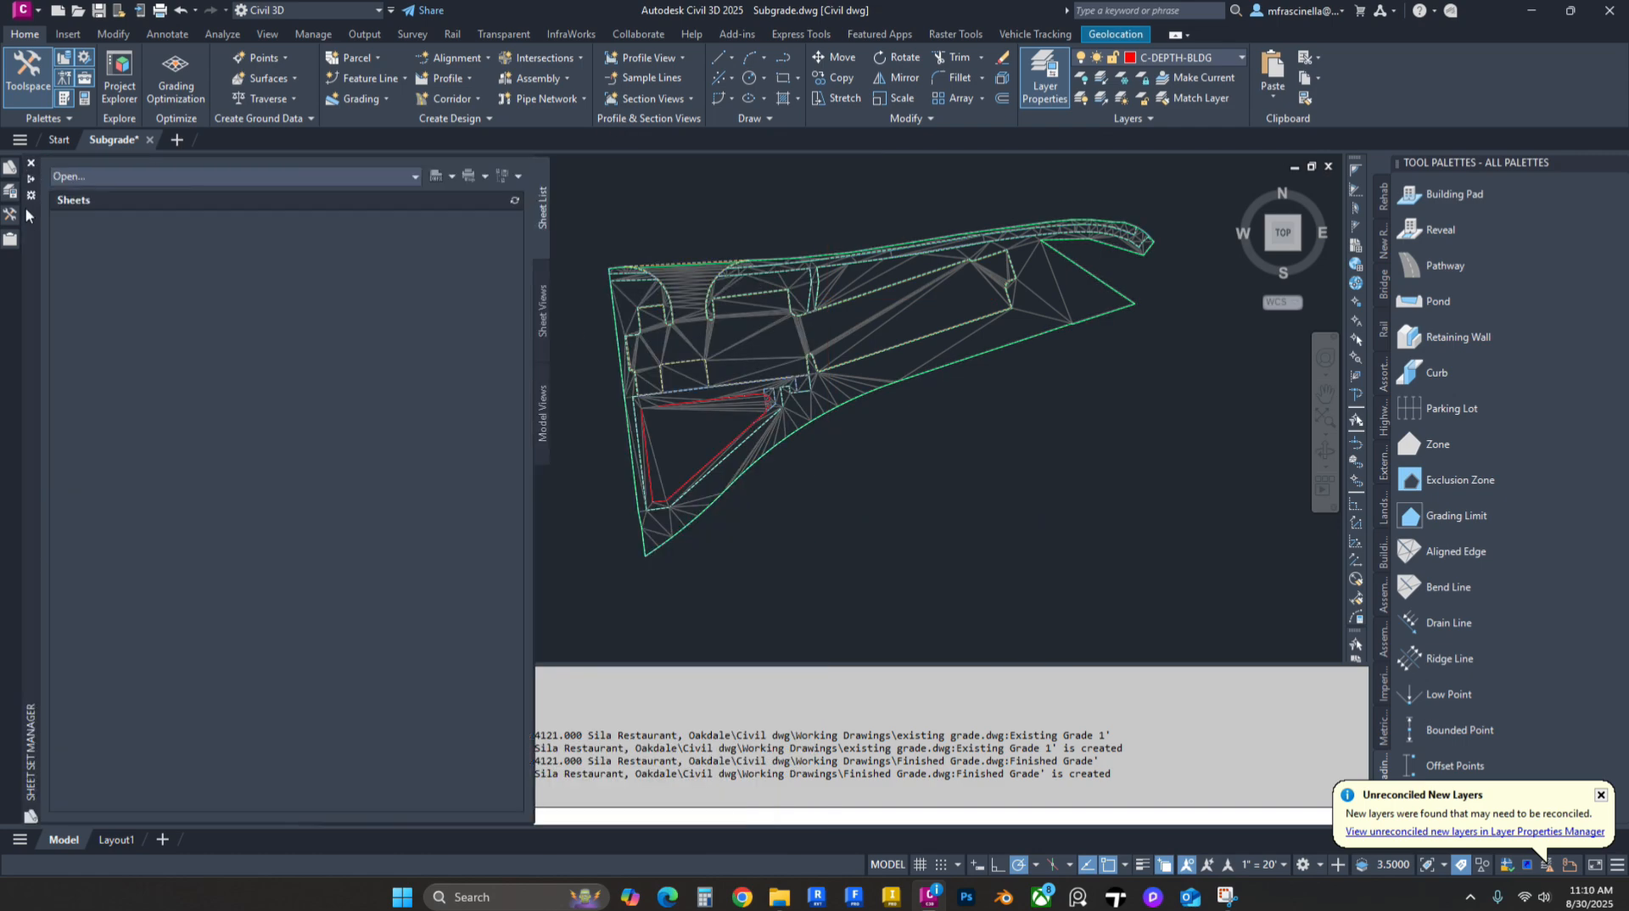
pyautogui.rightClick(153, 319)
pyautogui.click(174, 323)
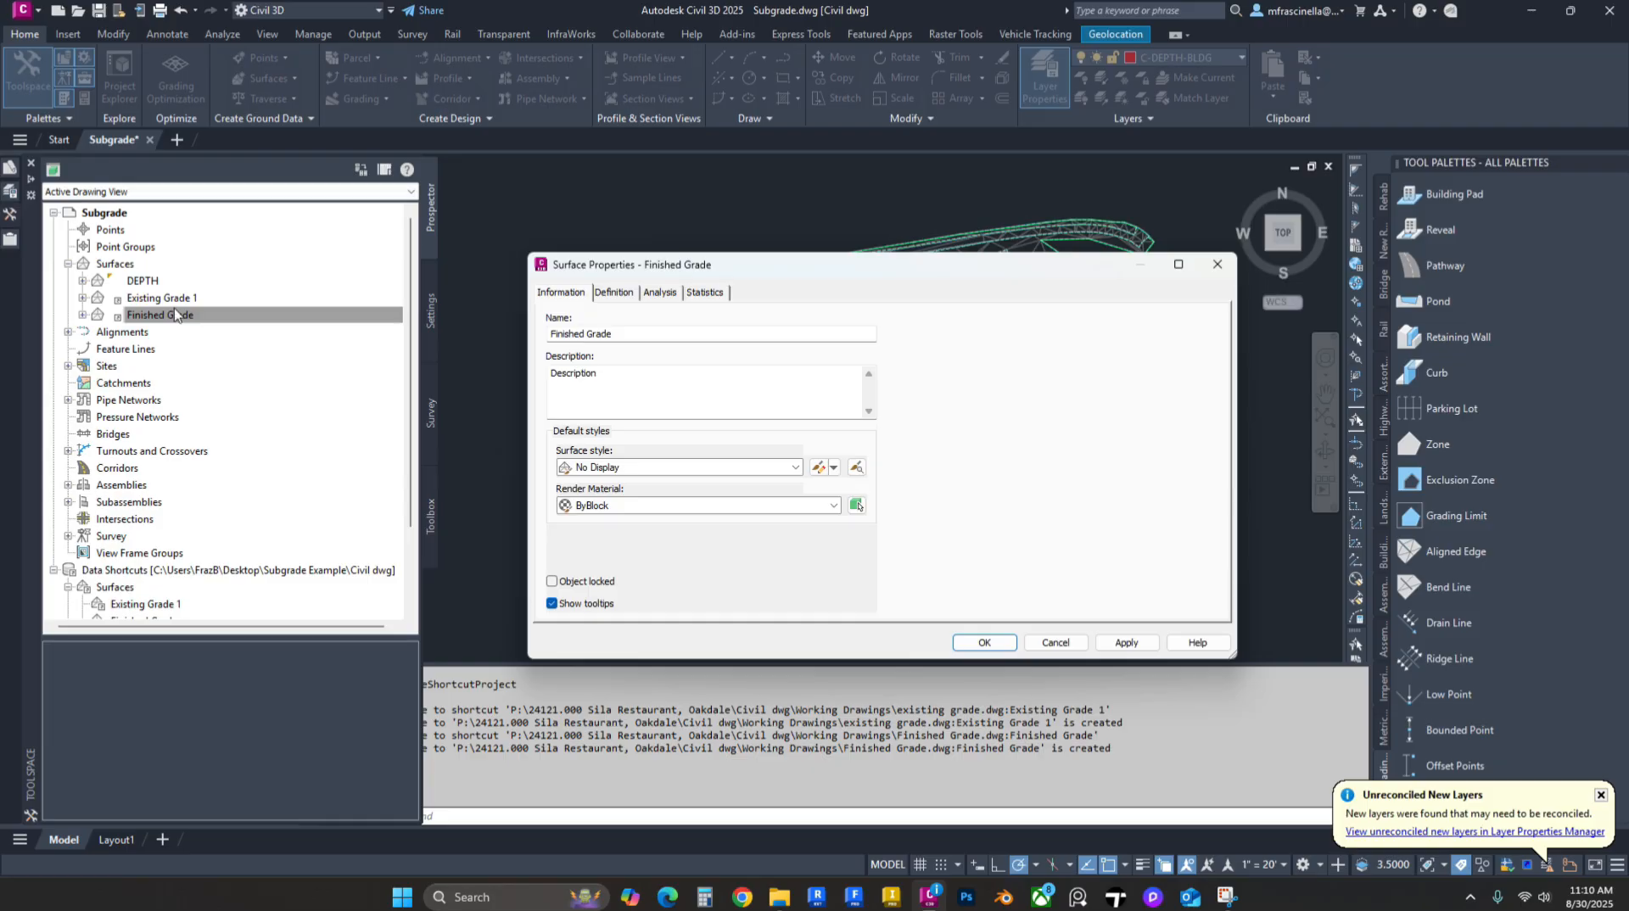
pyautogui.press('Escape')
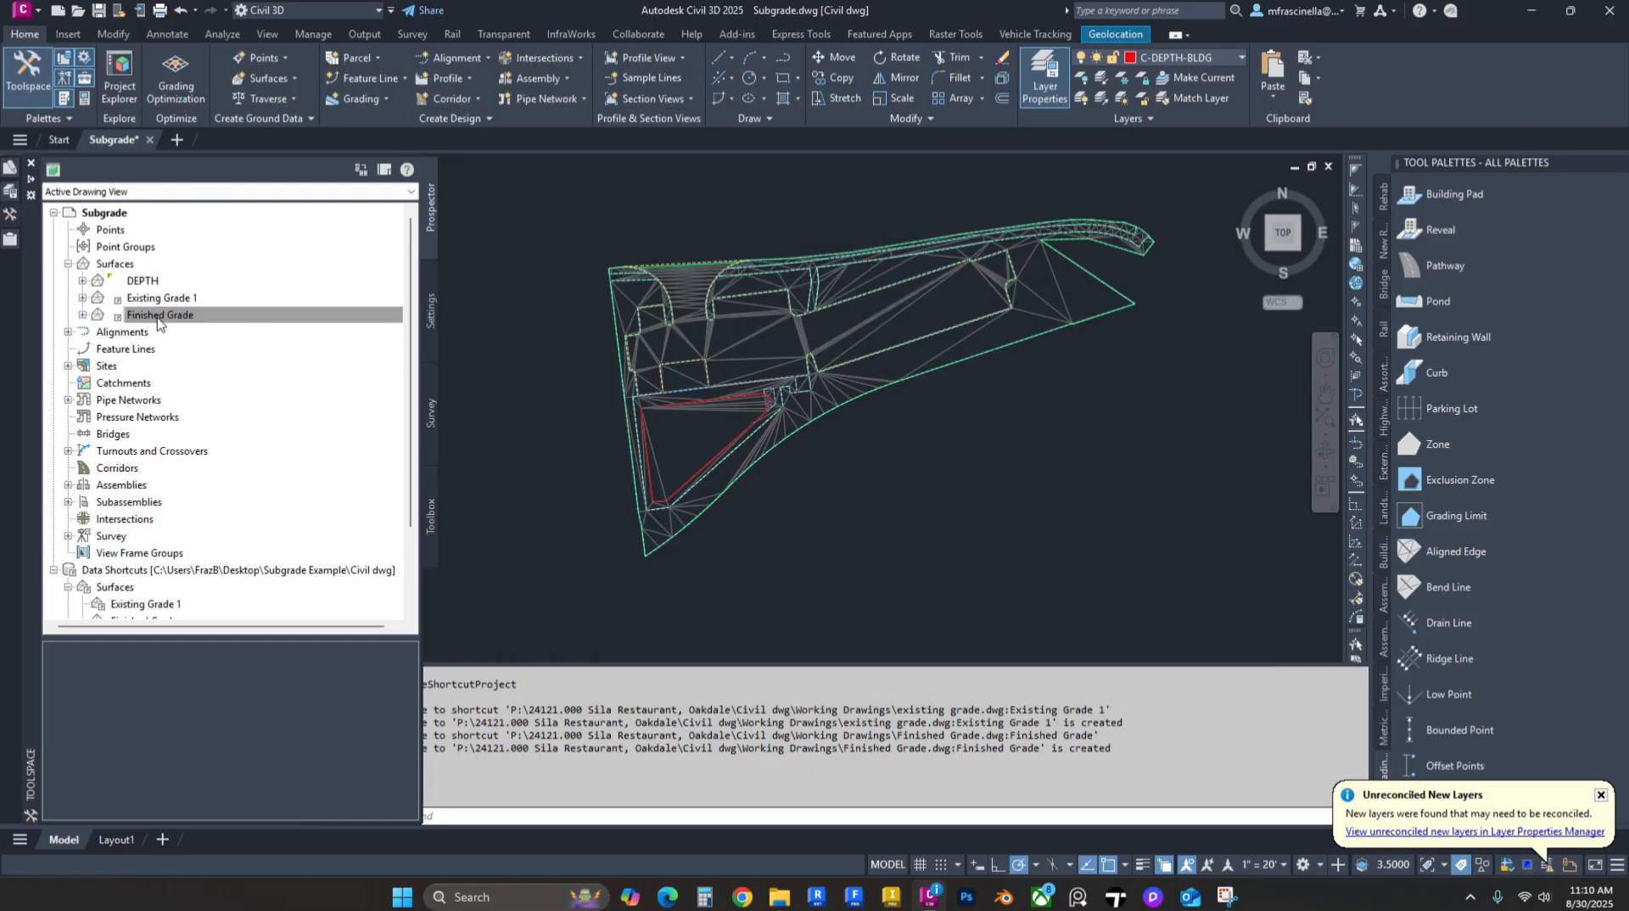
# Step: Start creating a TIN volume surface and name it FG vs DEPTH
pyautogui.click(128, 266)
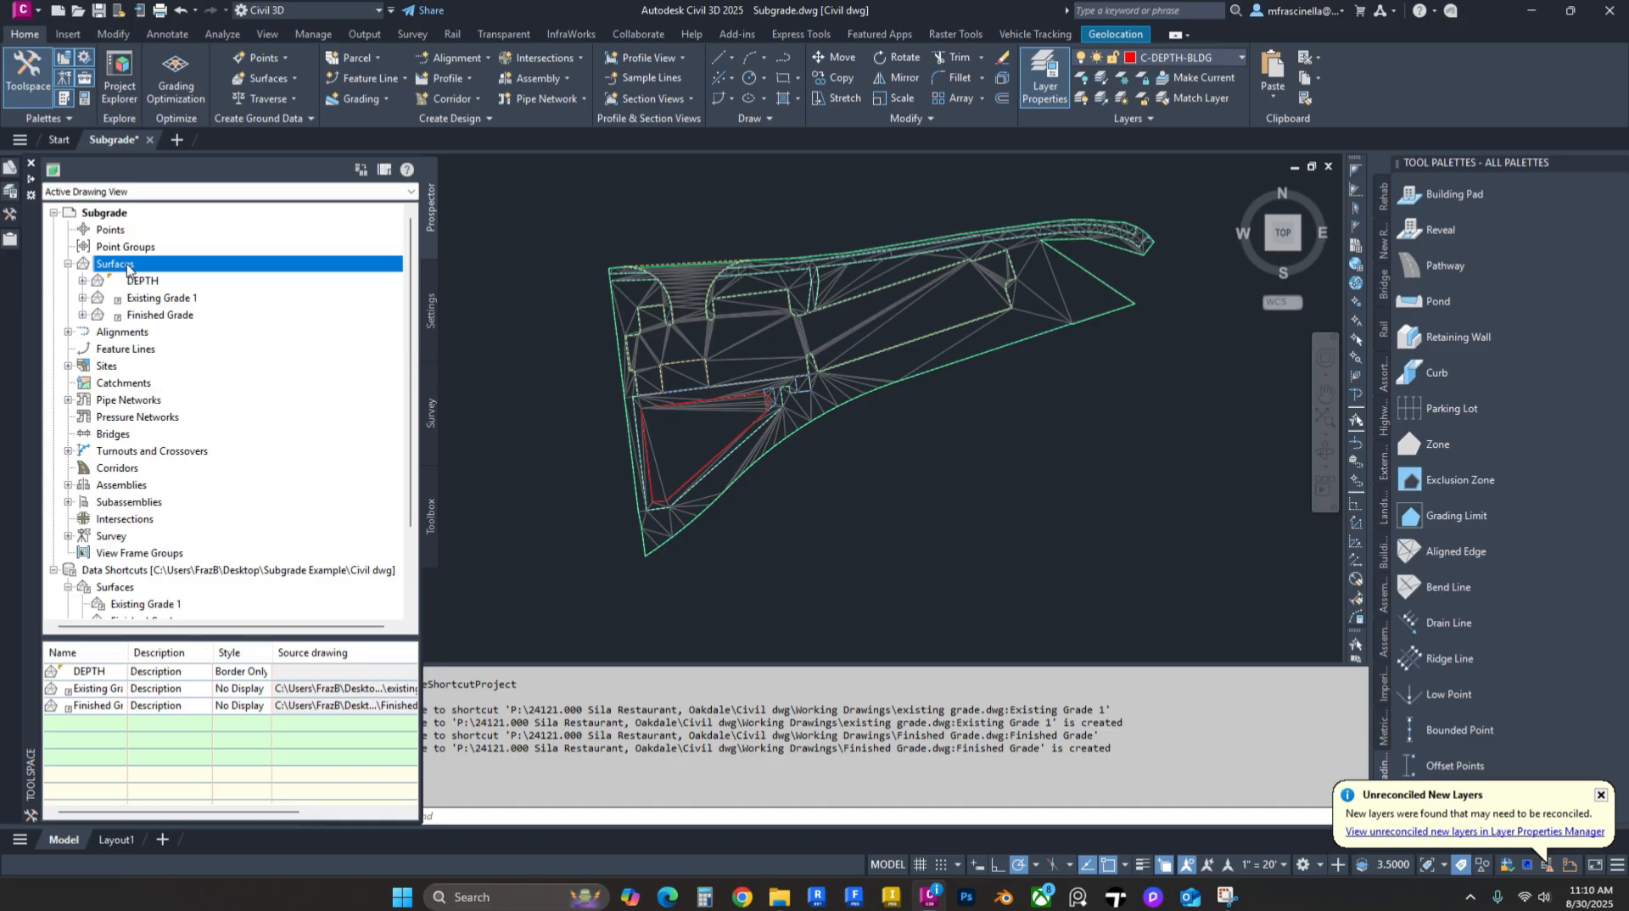
pyautogui.rightClick(128, 266)
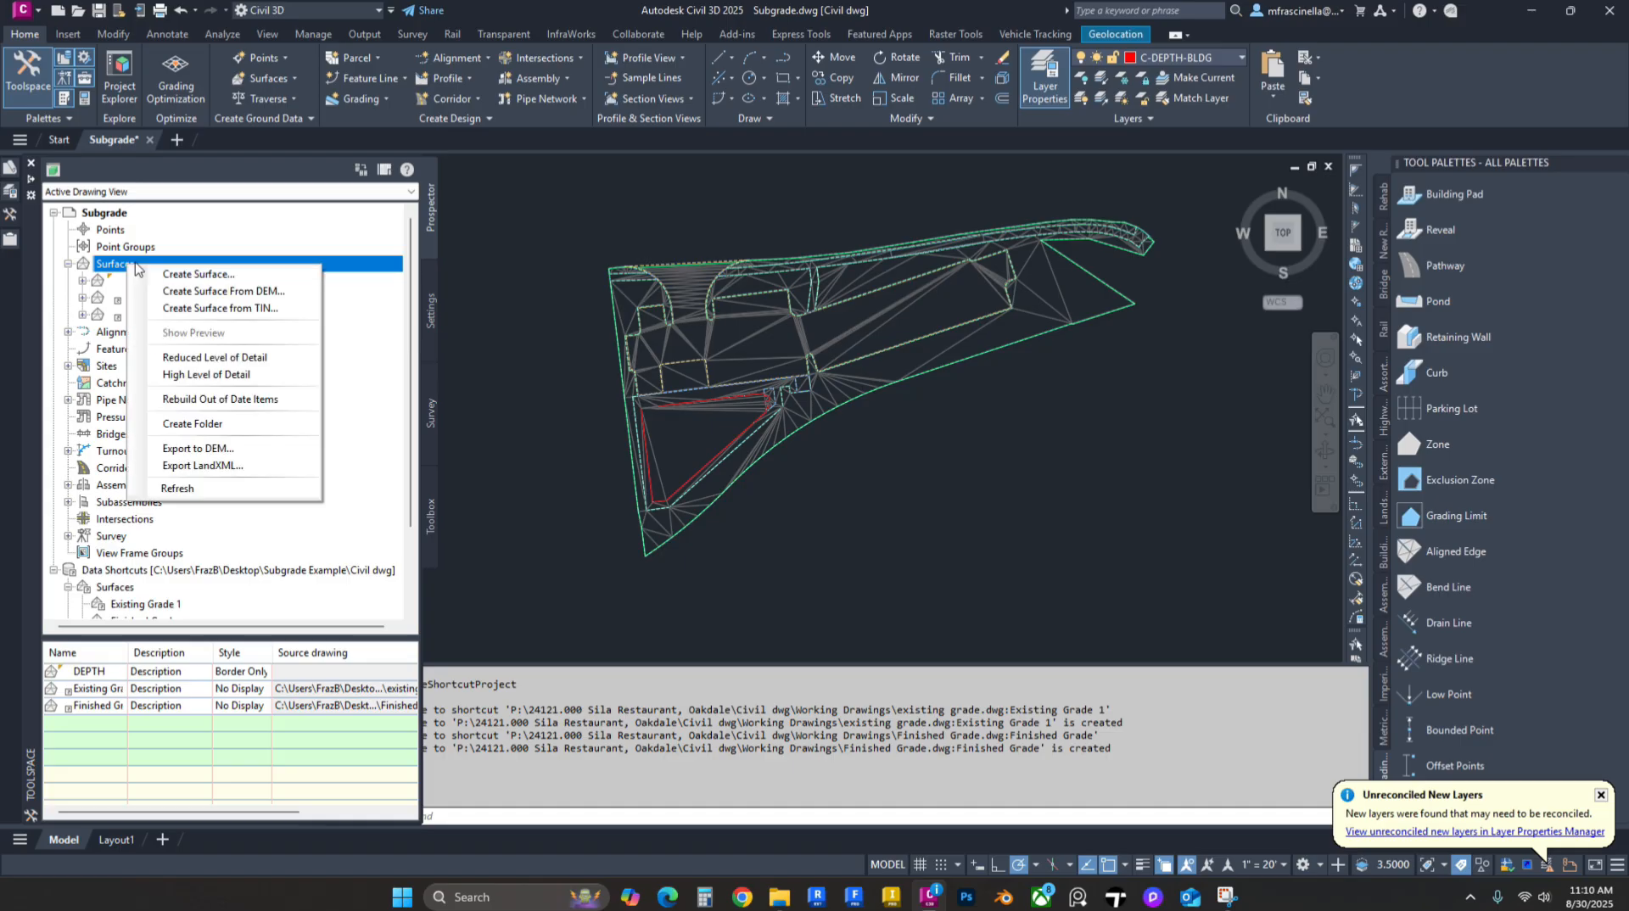
pyautogui.click(188, 275)
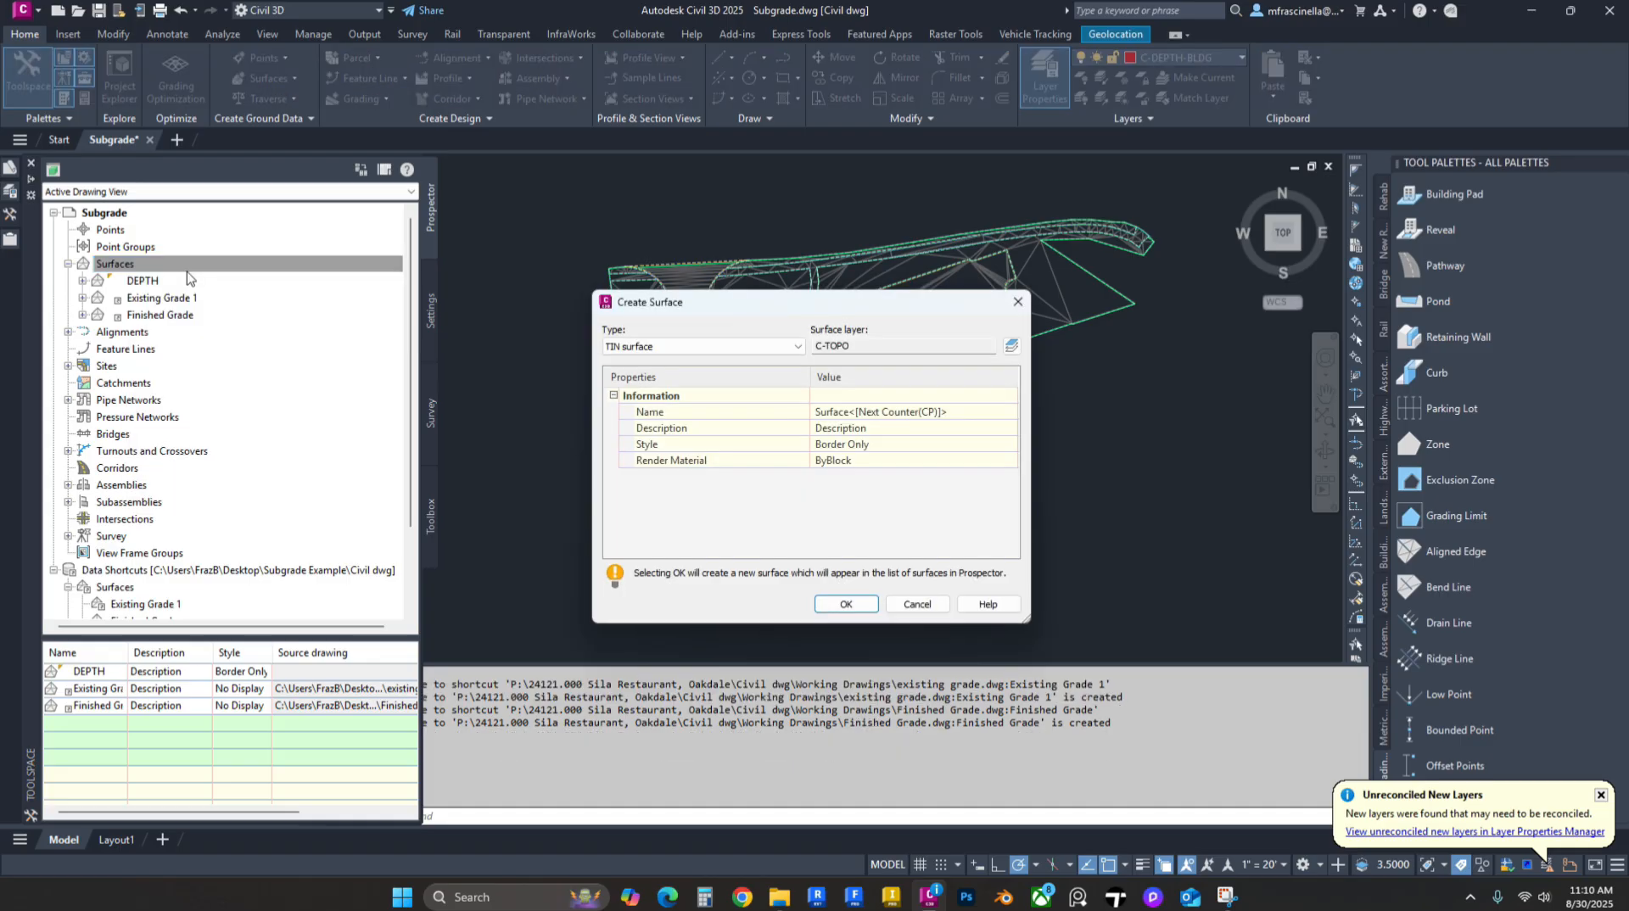
pyautogui.click(797, 350)
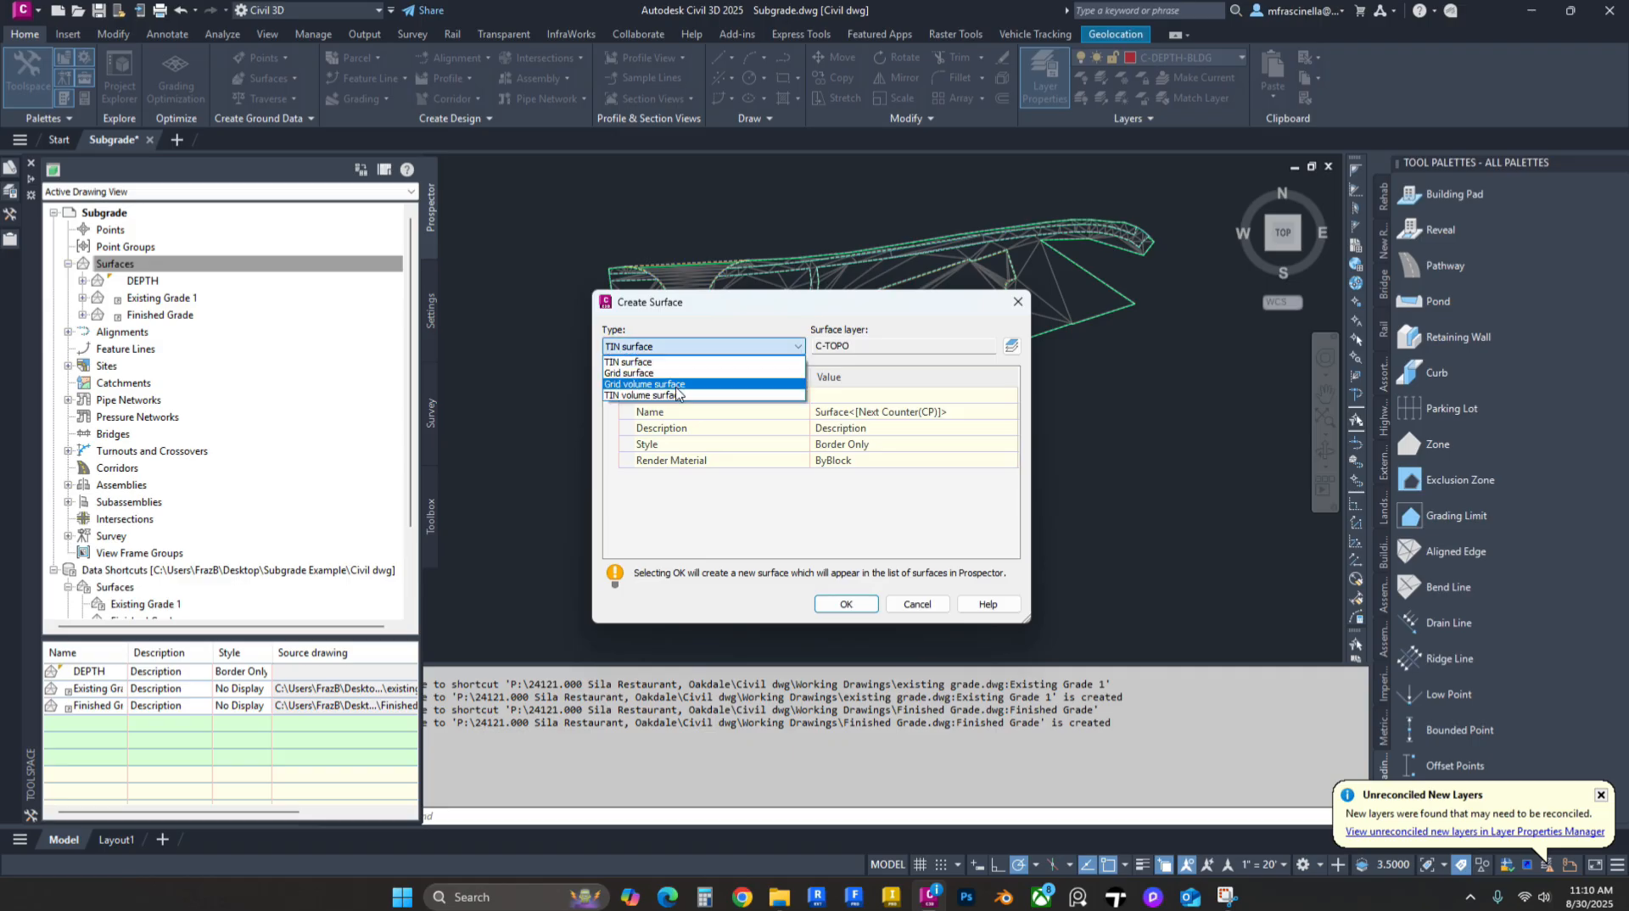
pyautogui.click(670, 399)
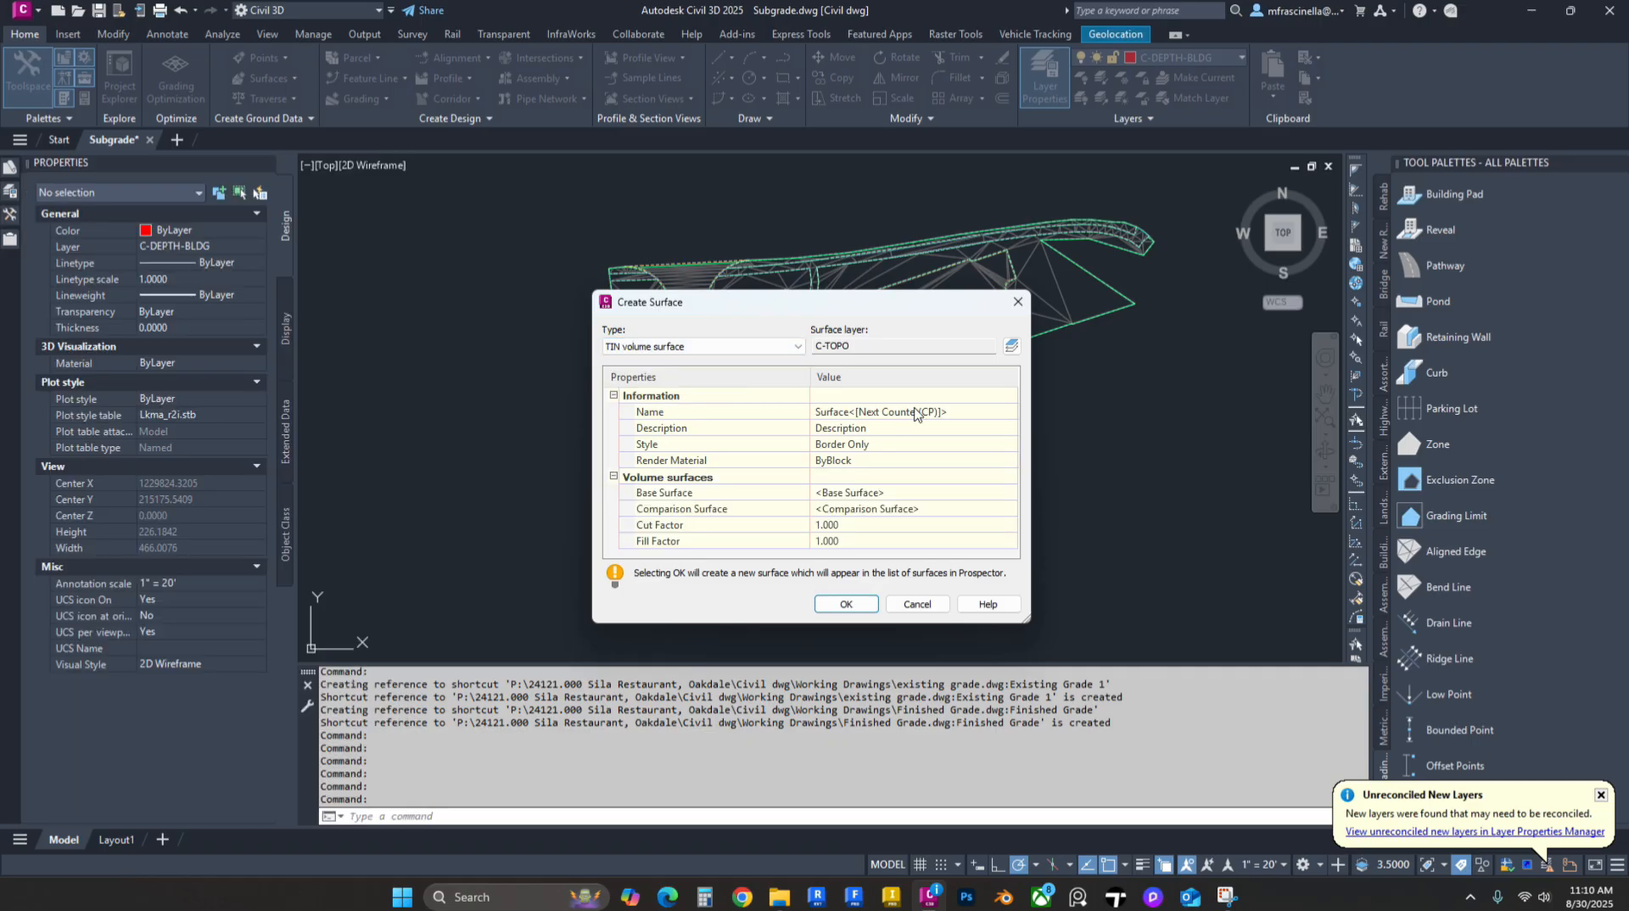
pyautogui.click(942, 414)
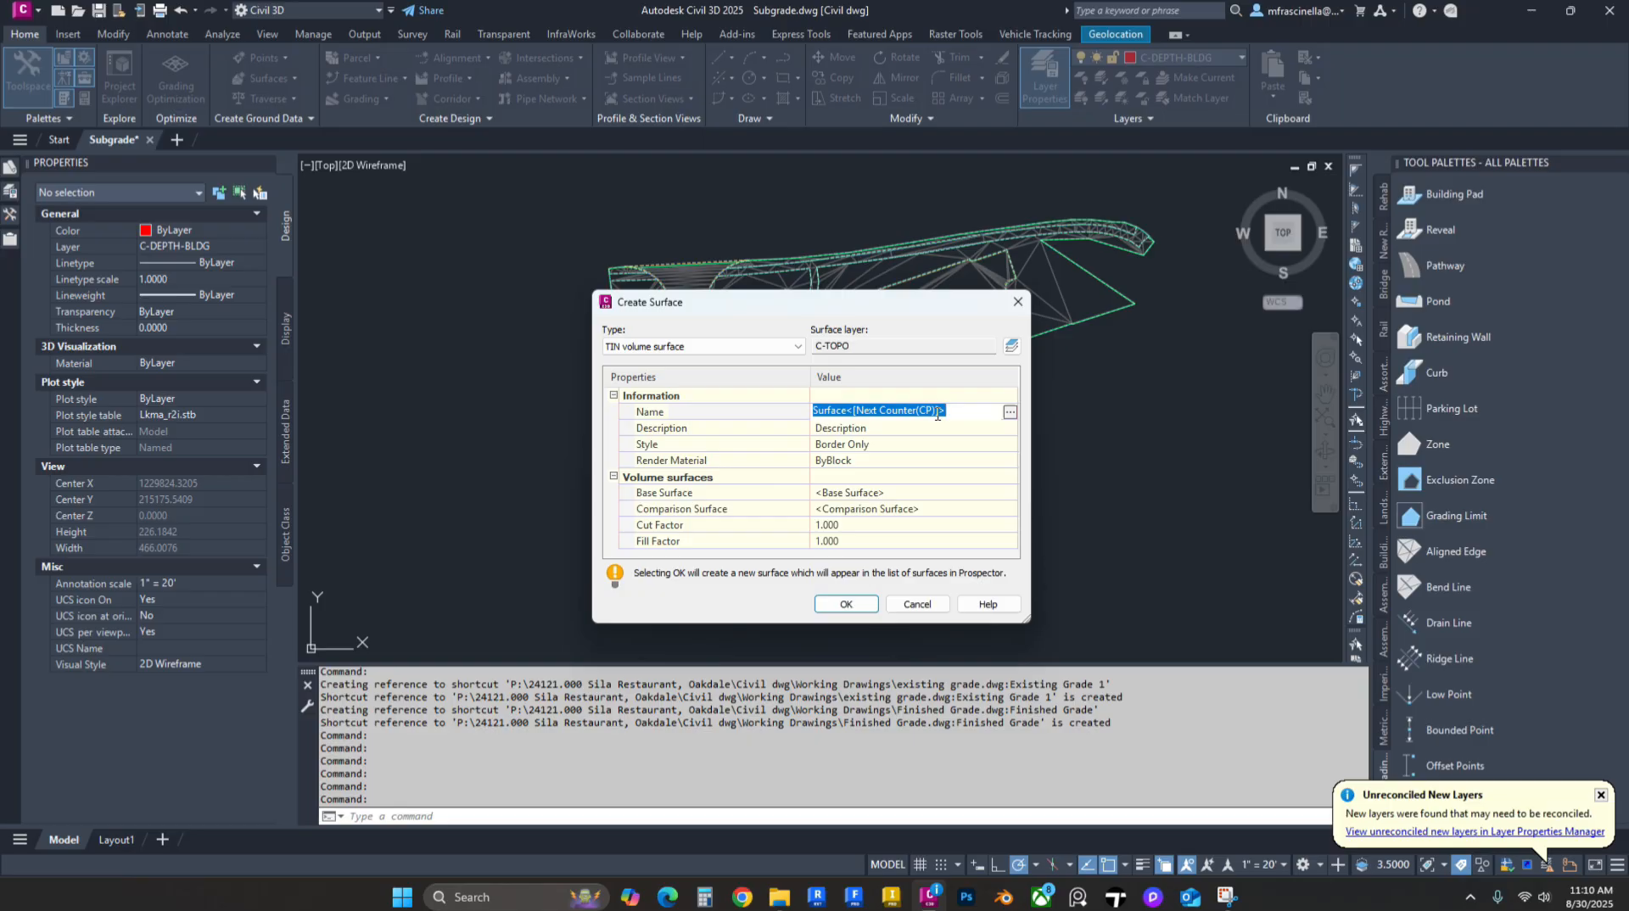
pyautogui.press('BackSpace')
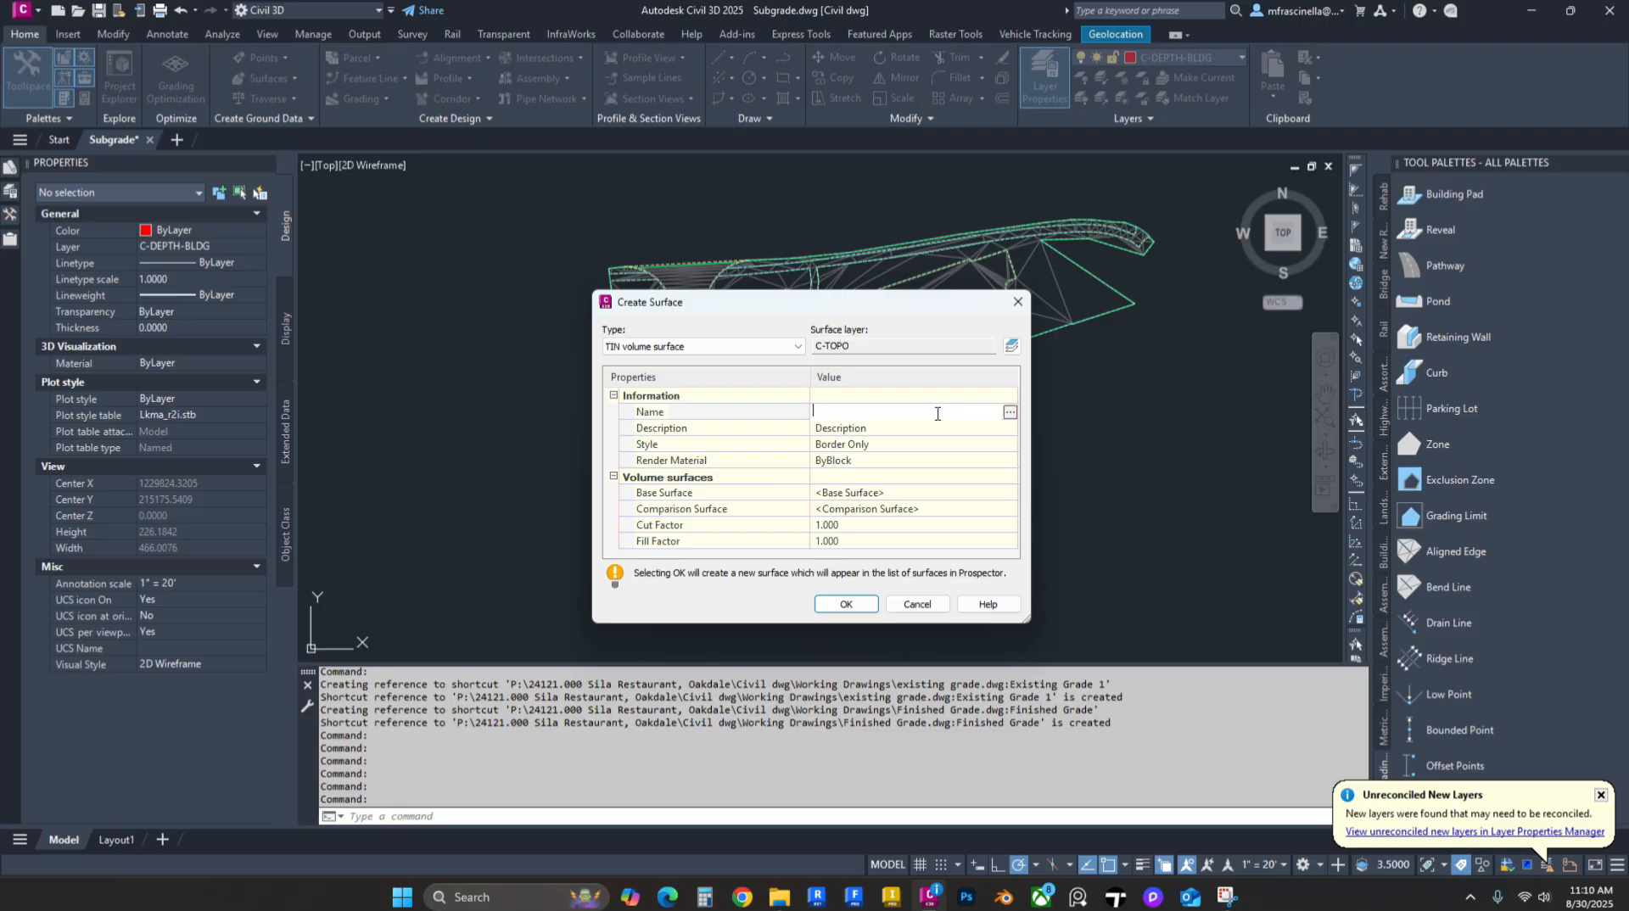
pyautogui.write('FG vs DEPTH')
pyautogui.press('Return')
# Step: Set Finished Grade as the comparison surface and DEPTH as the base surface, and create the volume surface
pyautogui.click(979, 511)
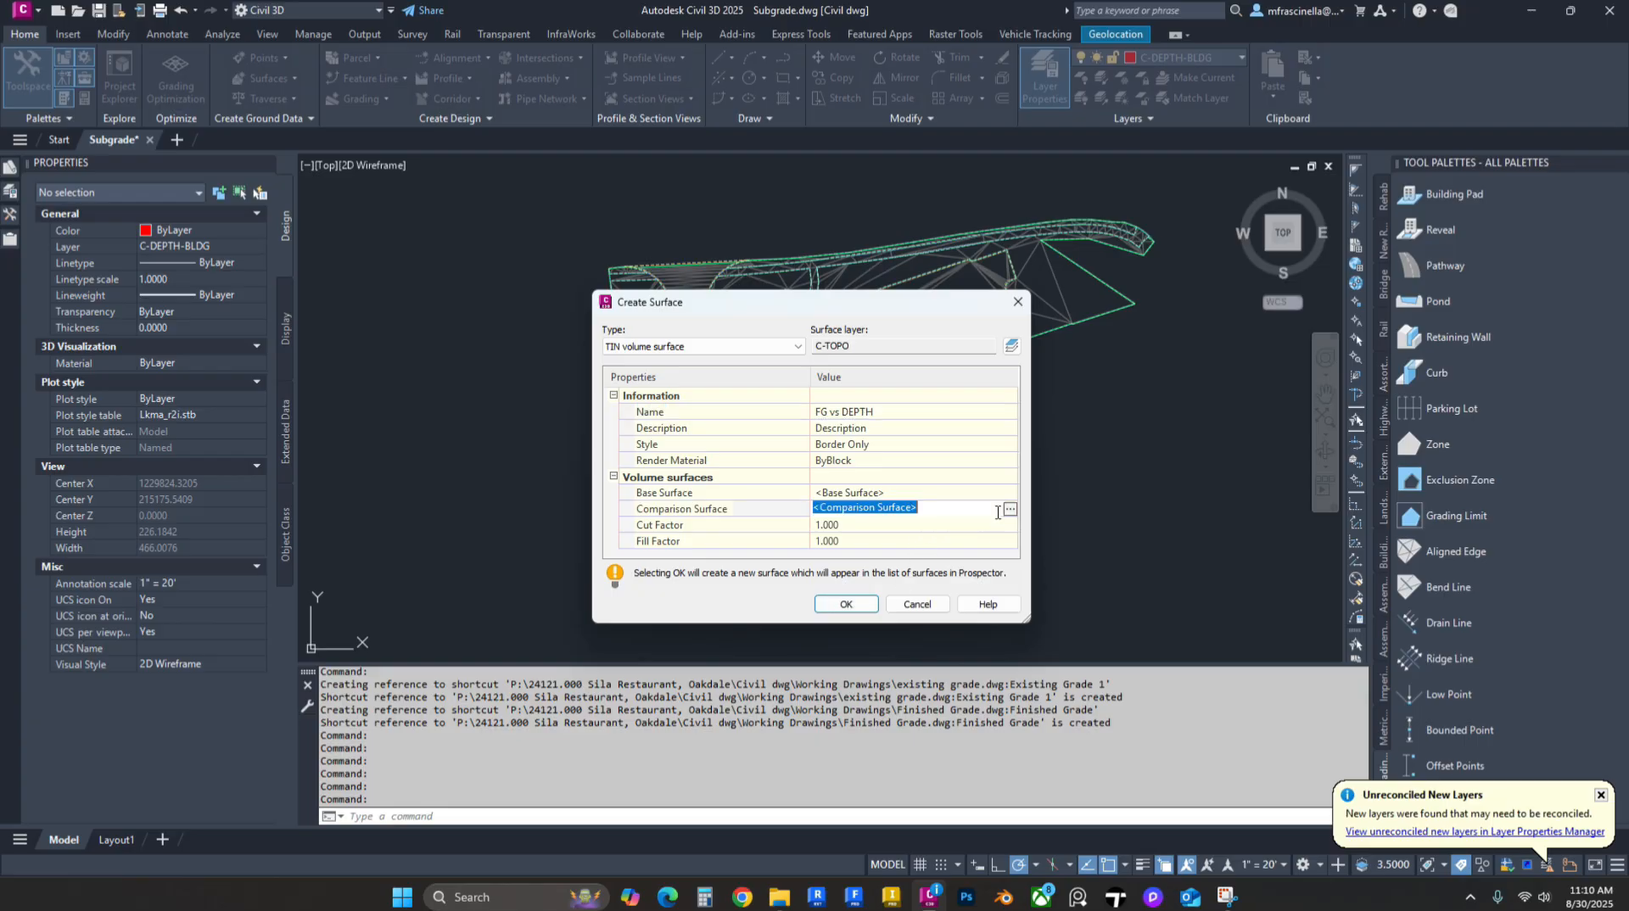
pyautogui.click(1009, 509)
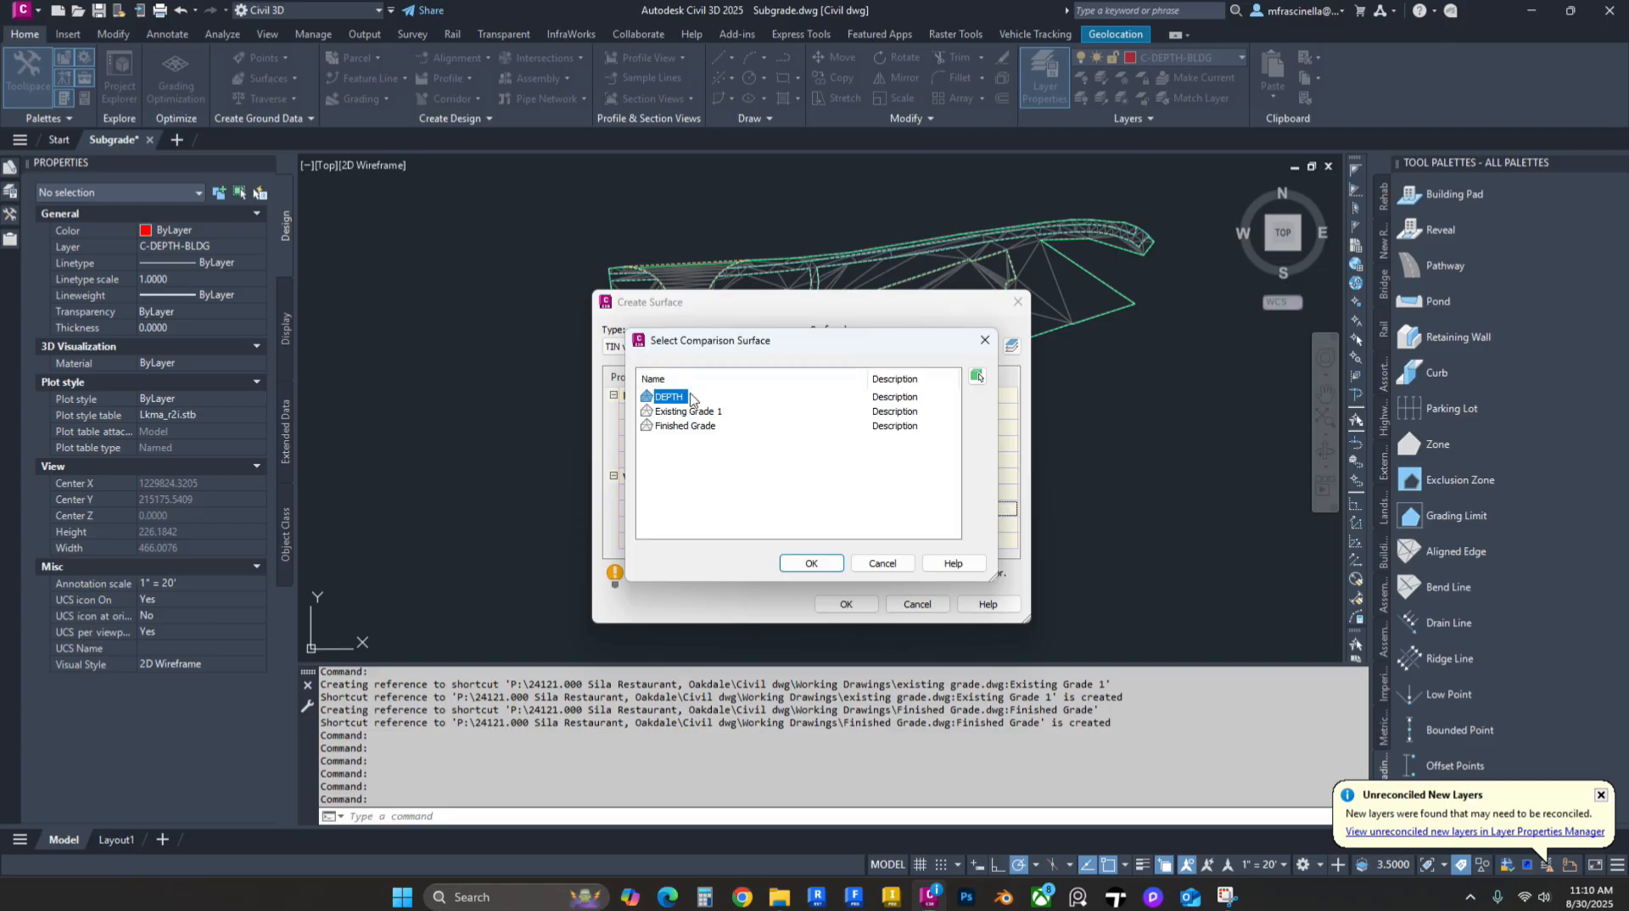
pyautogui.click(688, 427)
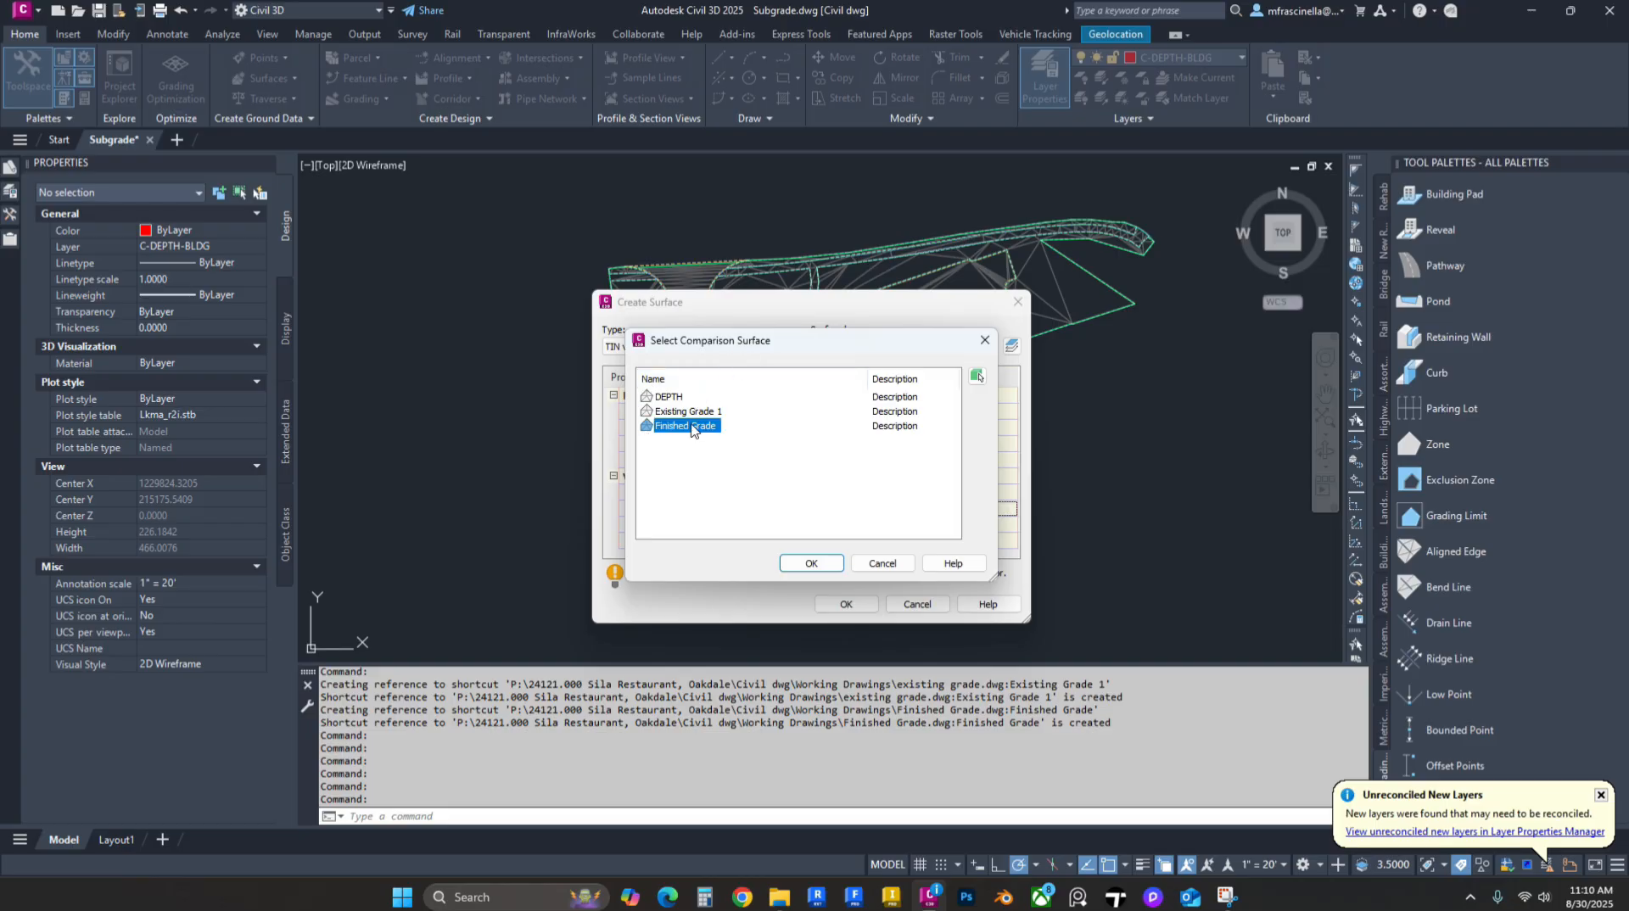
pyautogui.click(813, 563)
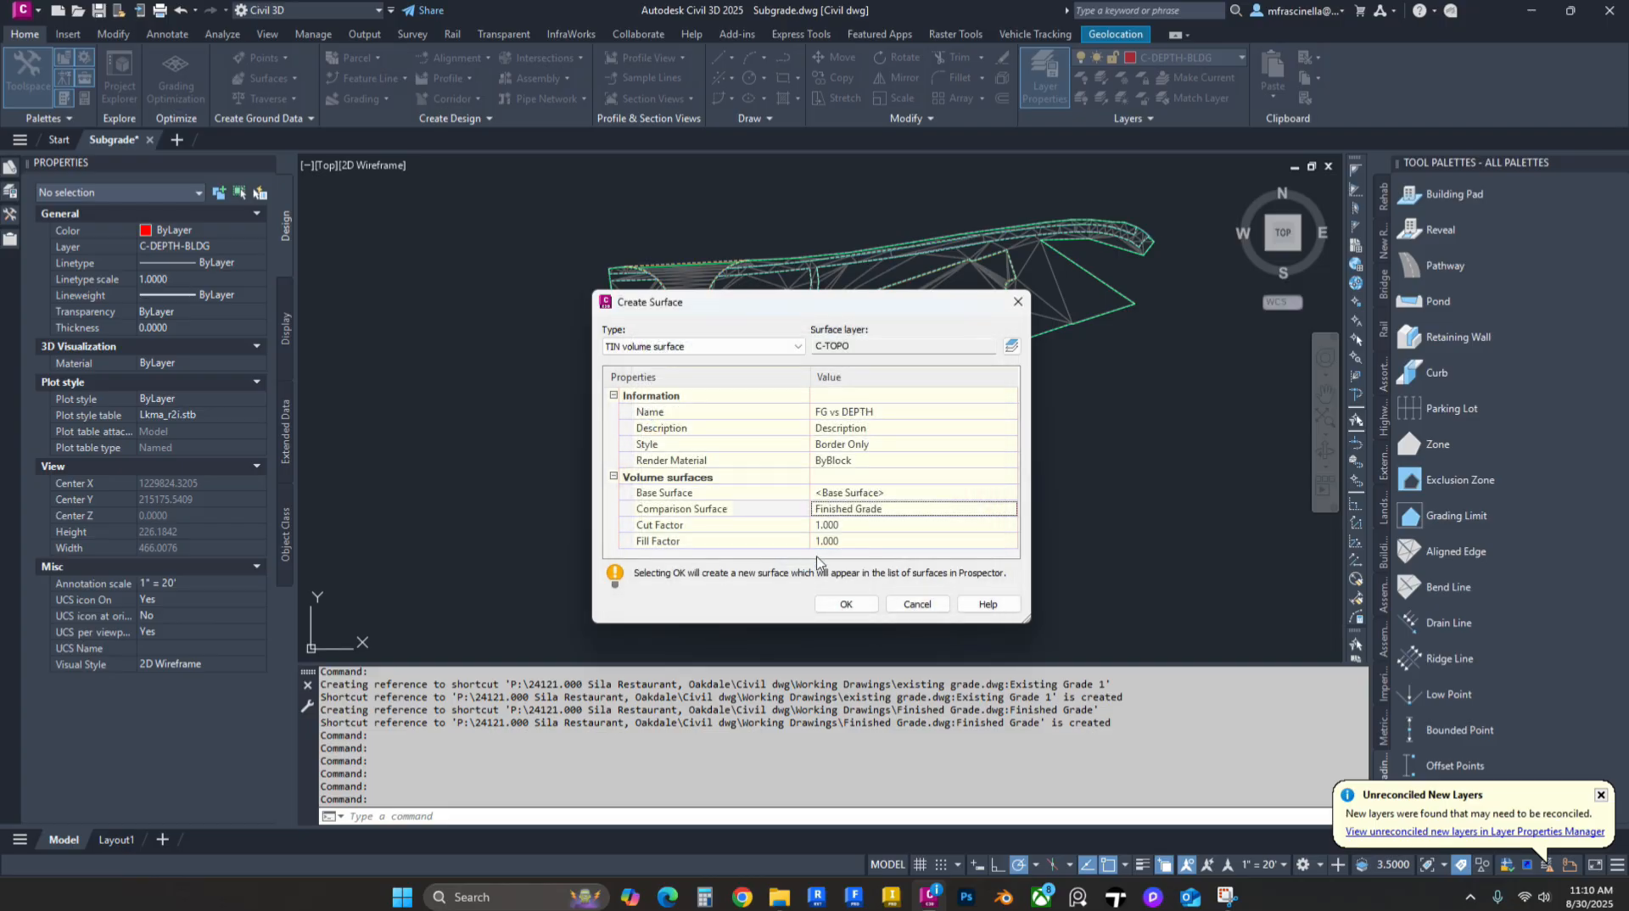
pyautogui.click(851, 495)
pyautogui.click(1009, 493)
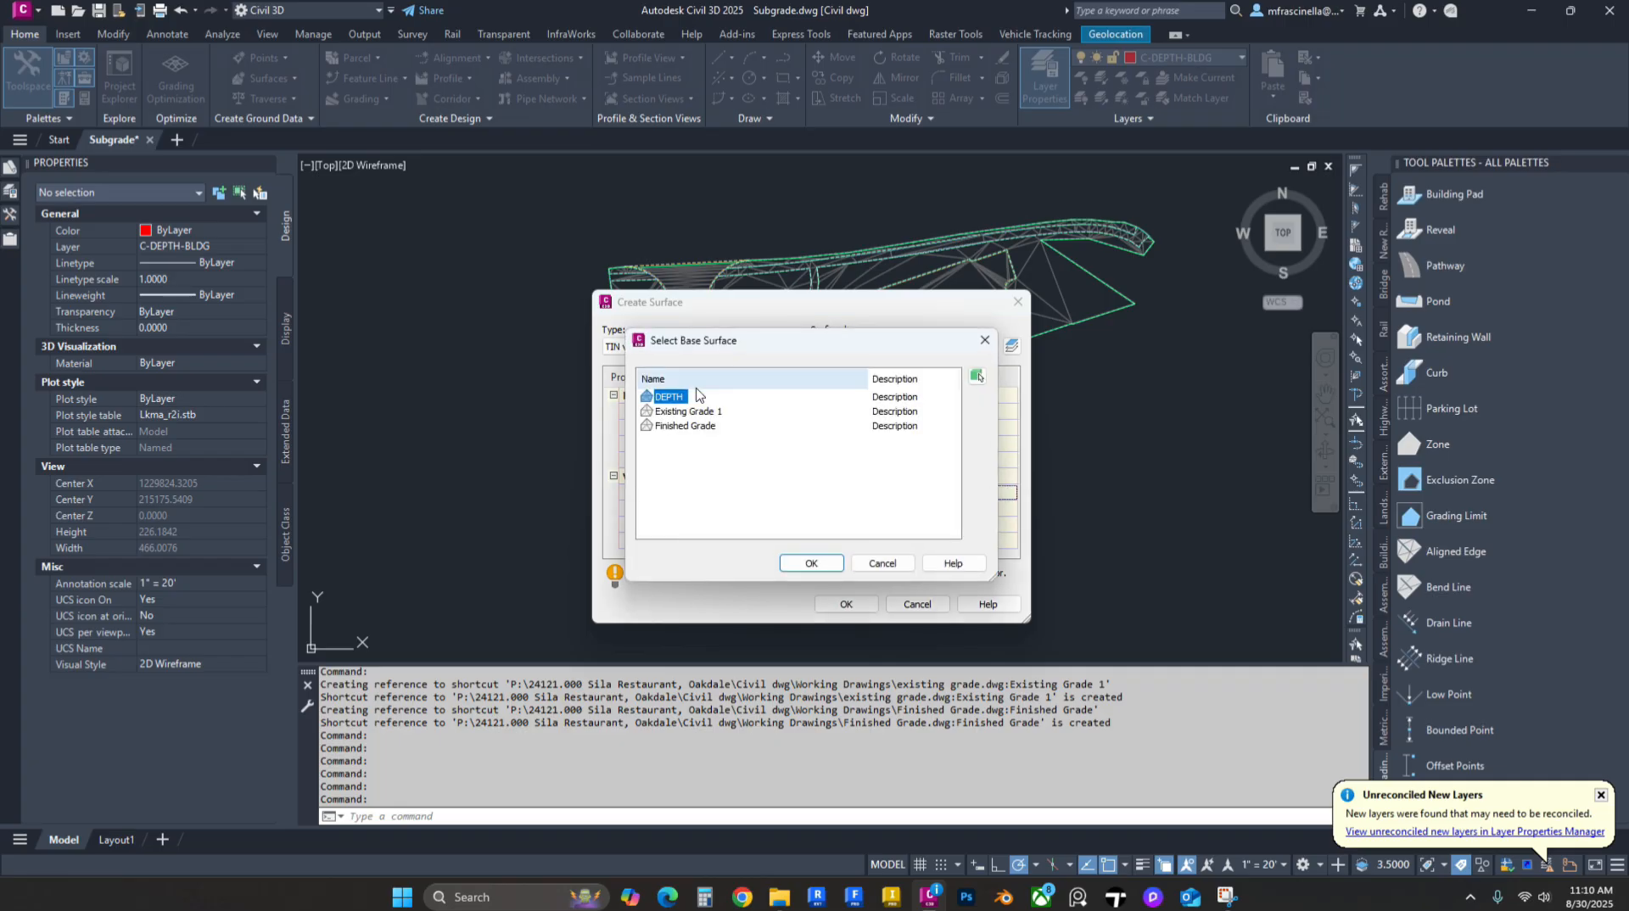
pyautogui.click(822, 564)
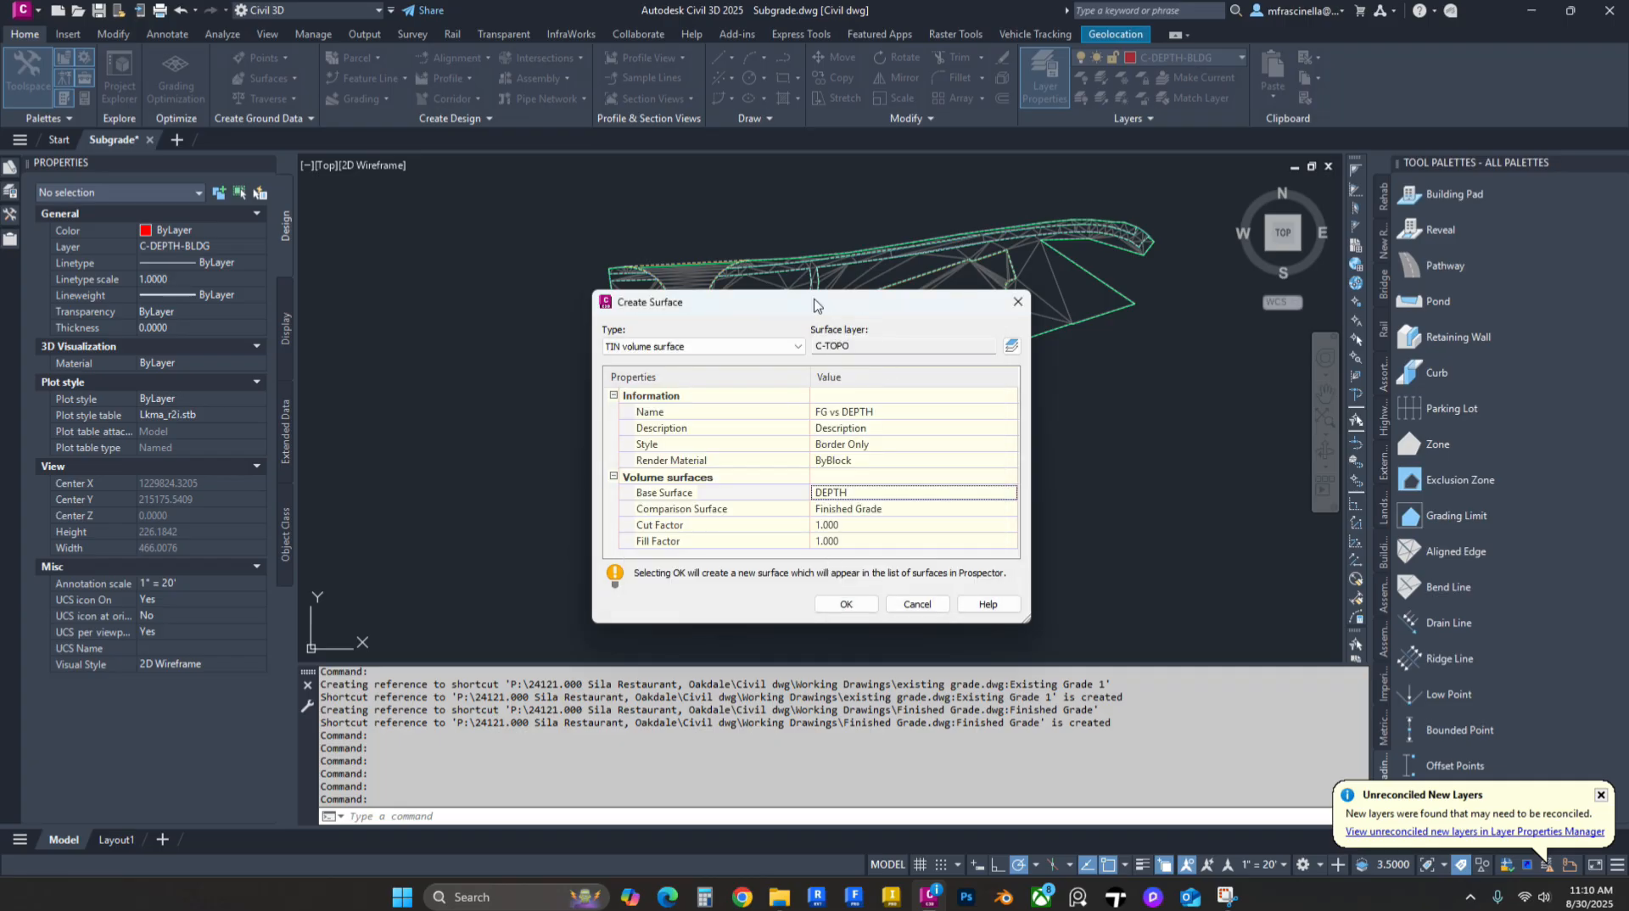
pyautogui.click(846, 605)
# Step: Examine the triangulation and borders of the surfaces around the building opening at the site's southwest corner
pyautogui.scroll(3, 746, 429)
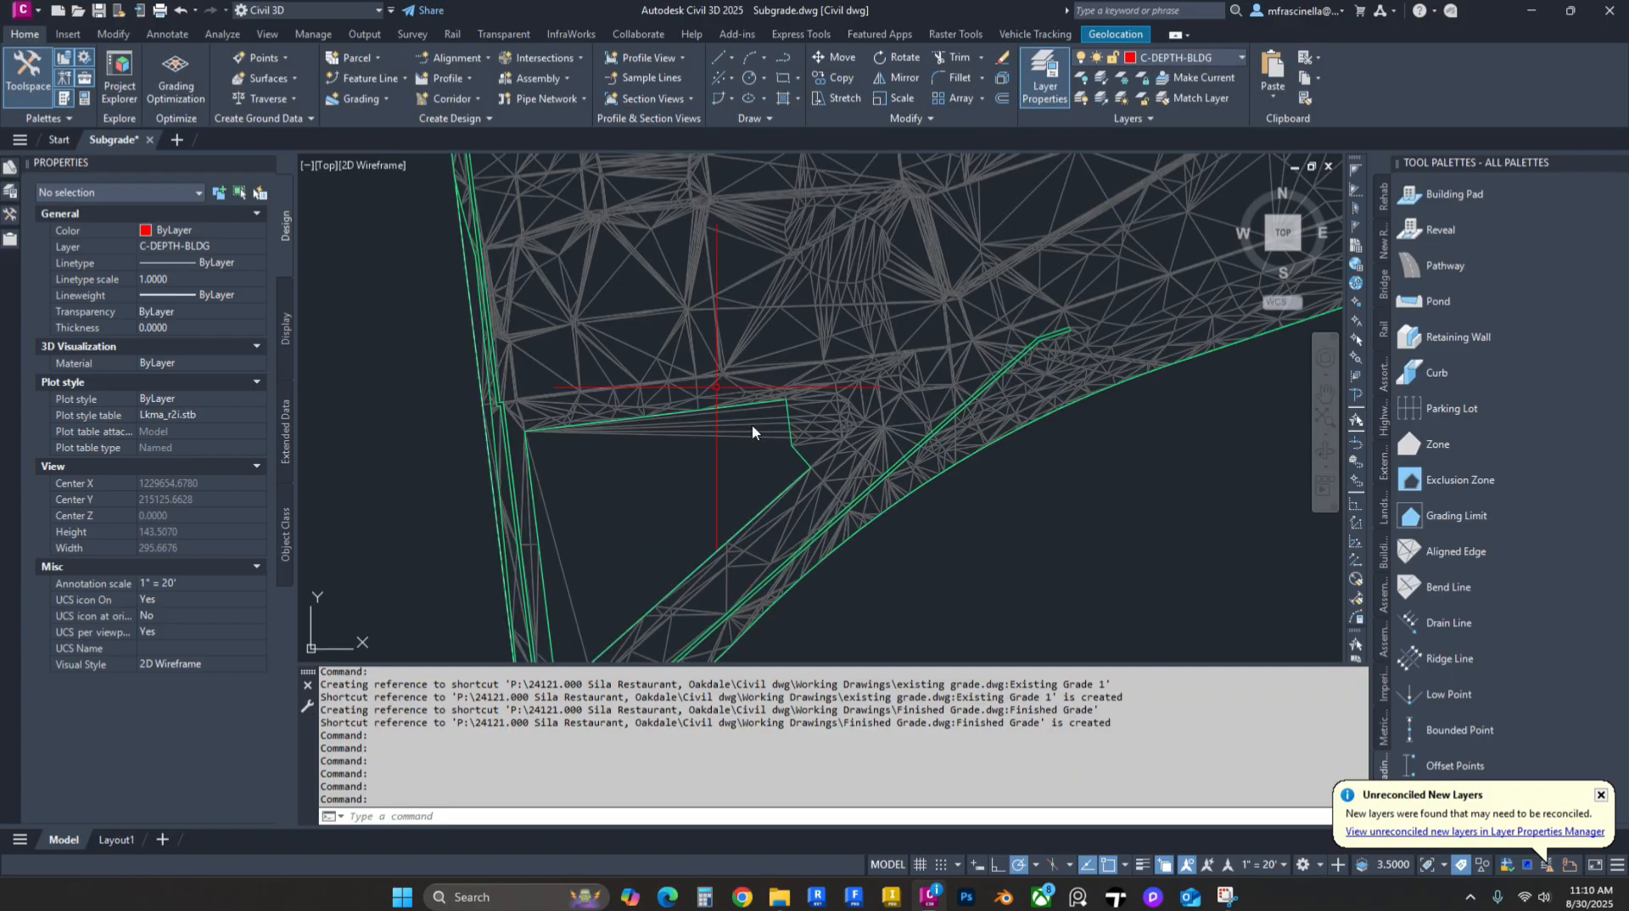
pyautogui.moveTo(732, 443); pyautogui.dragTo(742, 400, button='middle')
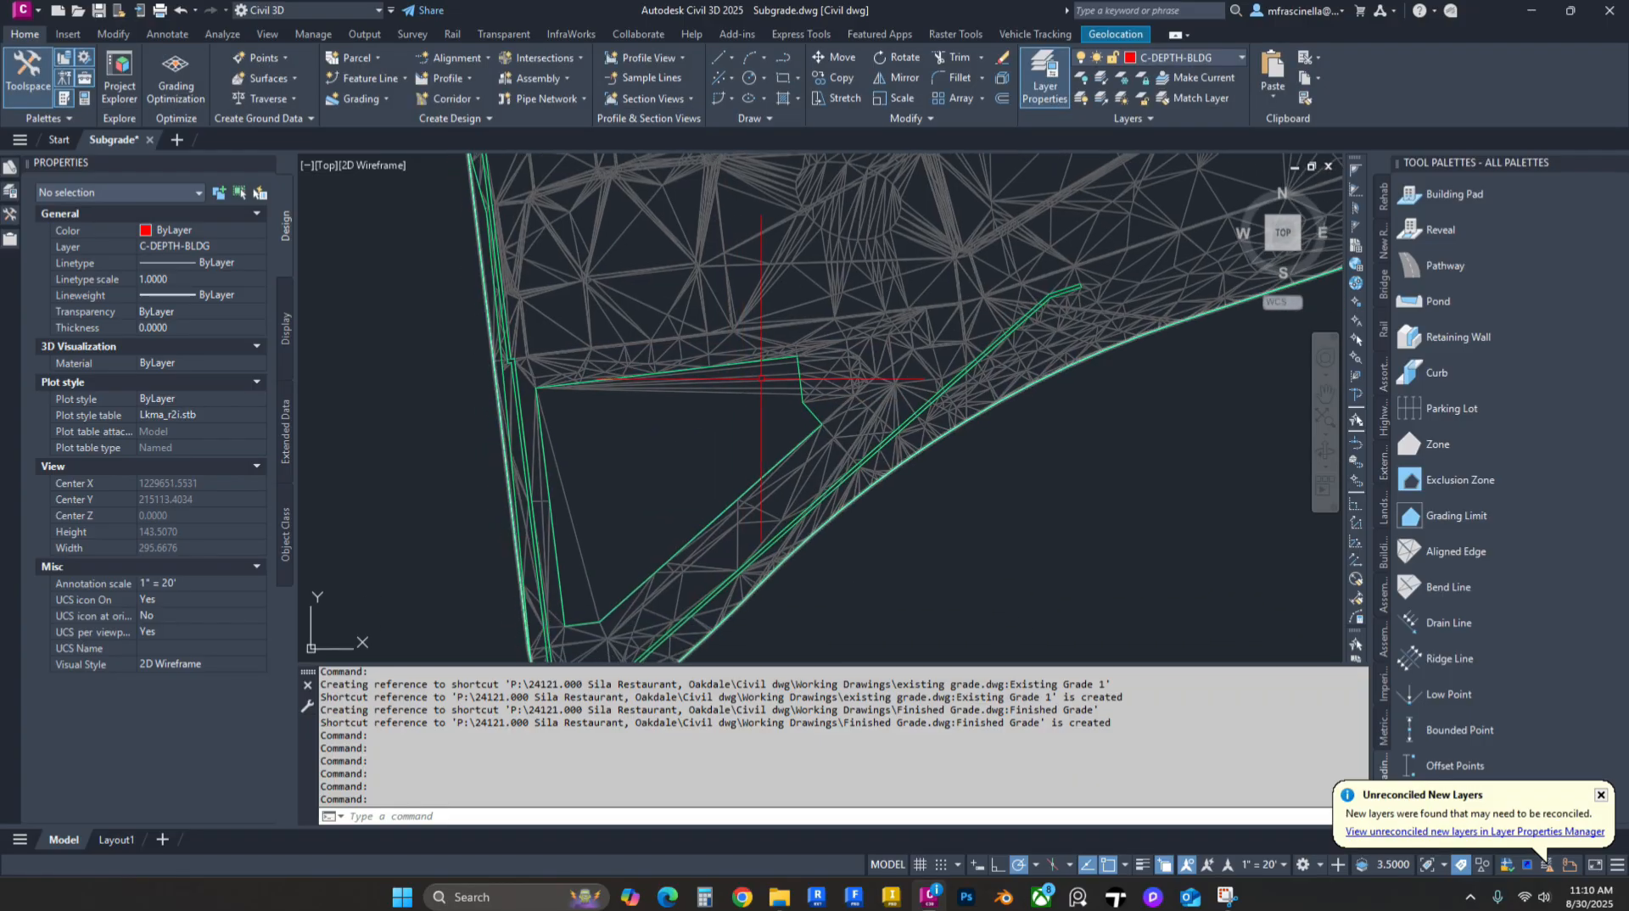
pyautogui.click(779, 378)
pyautogui.click(769, 363)
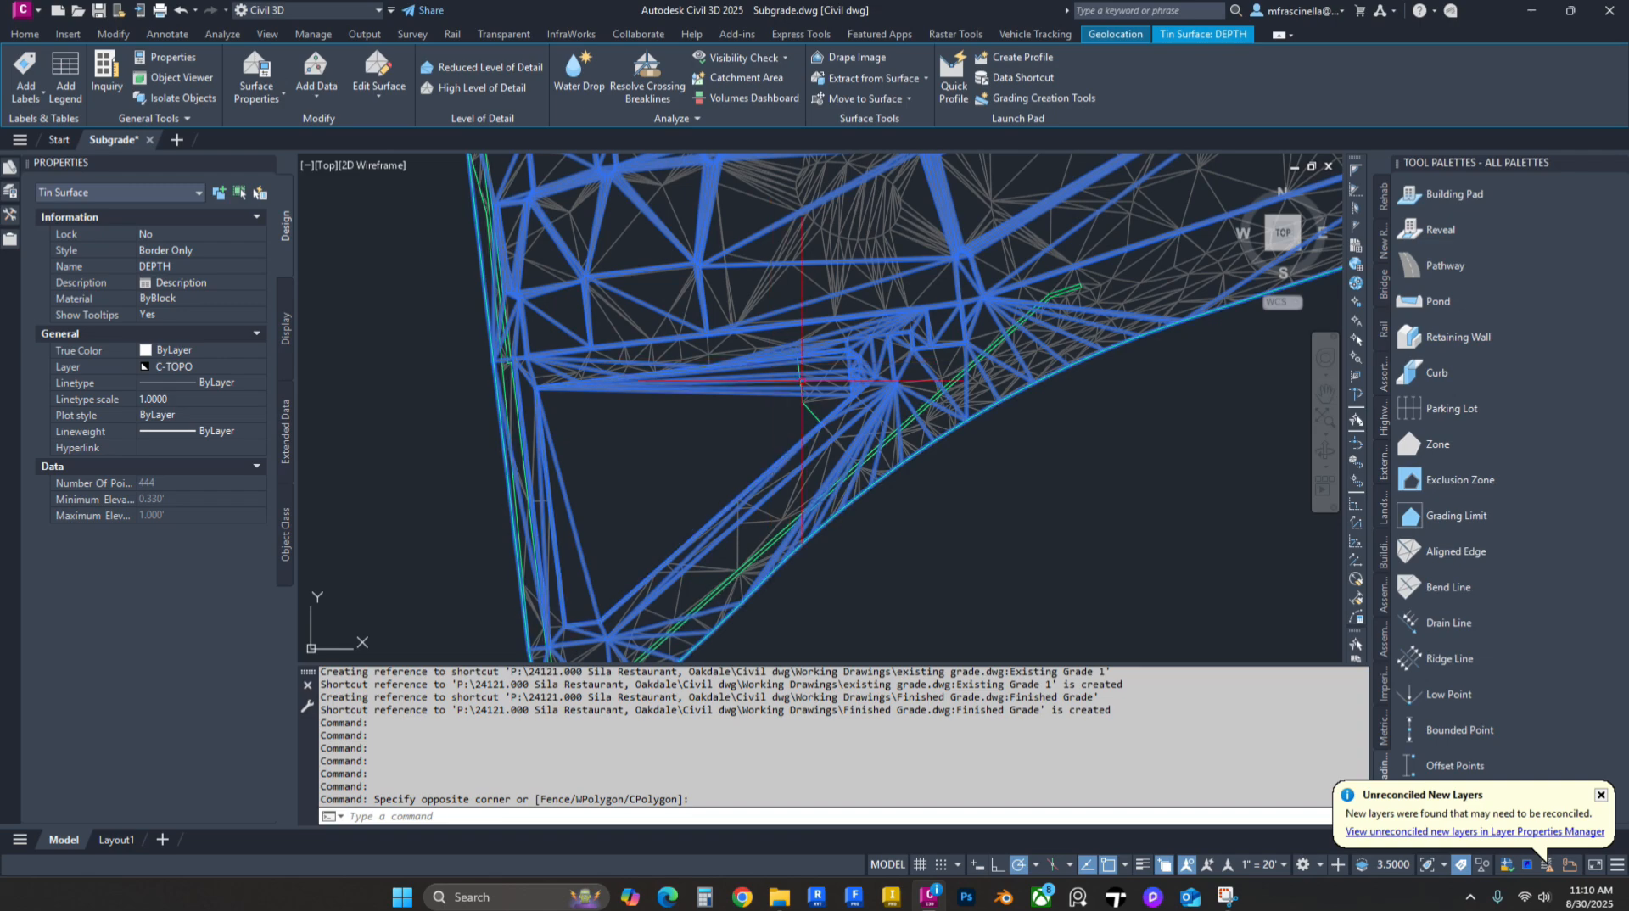
pyautogui.press('Escape')
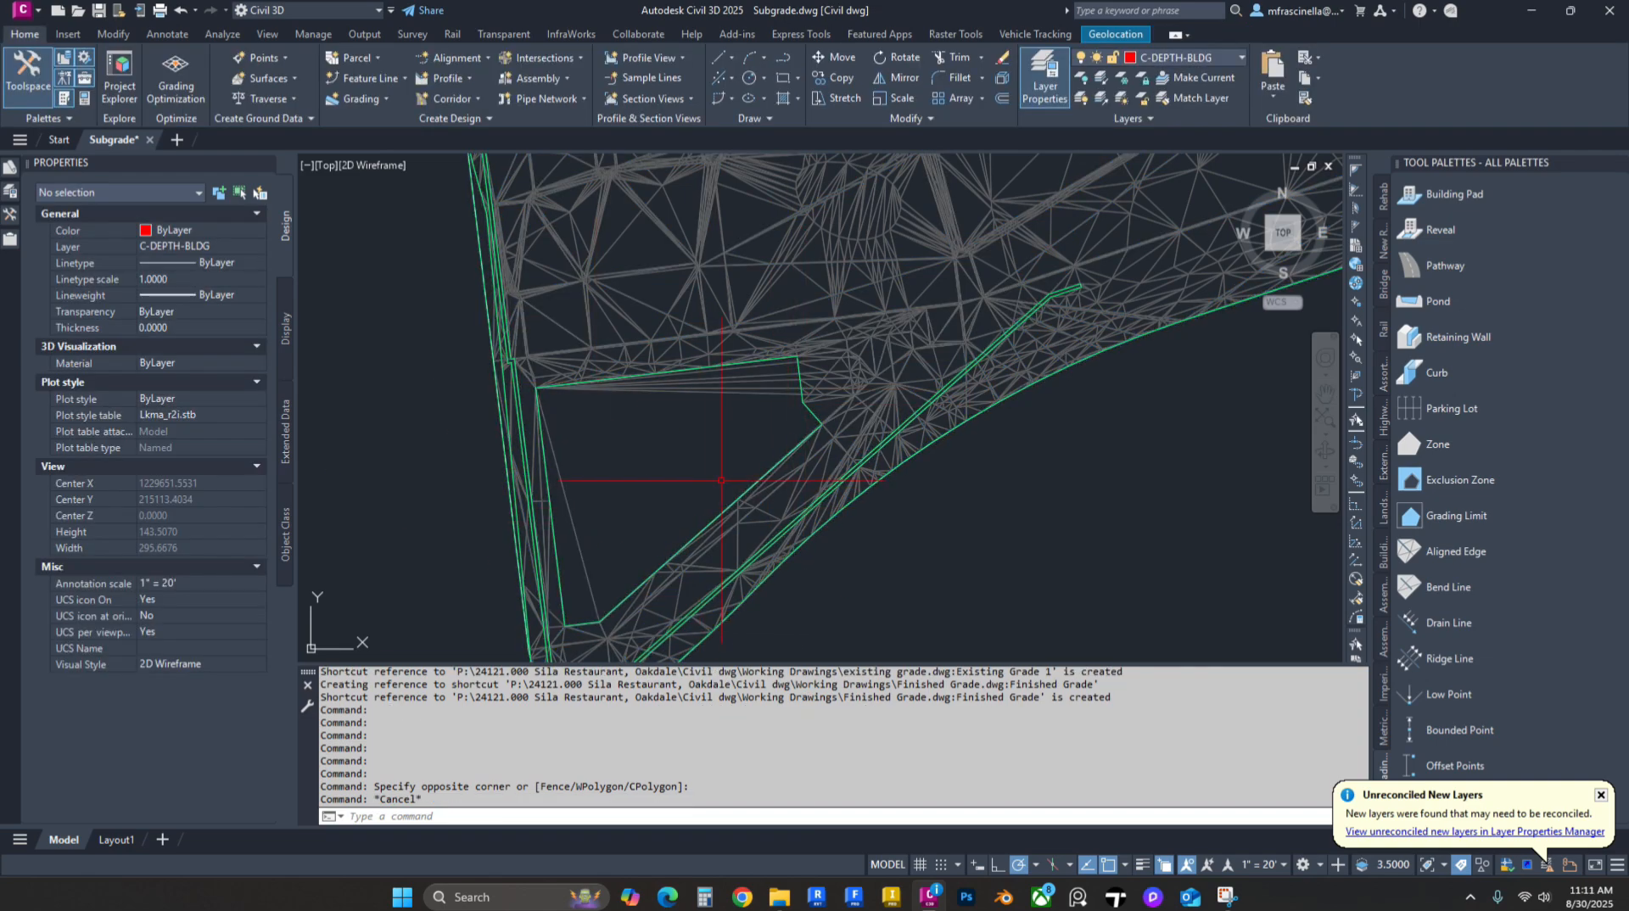
pyautogui.press('Escape')
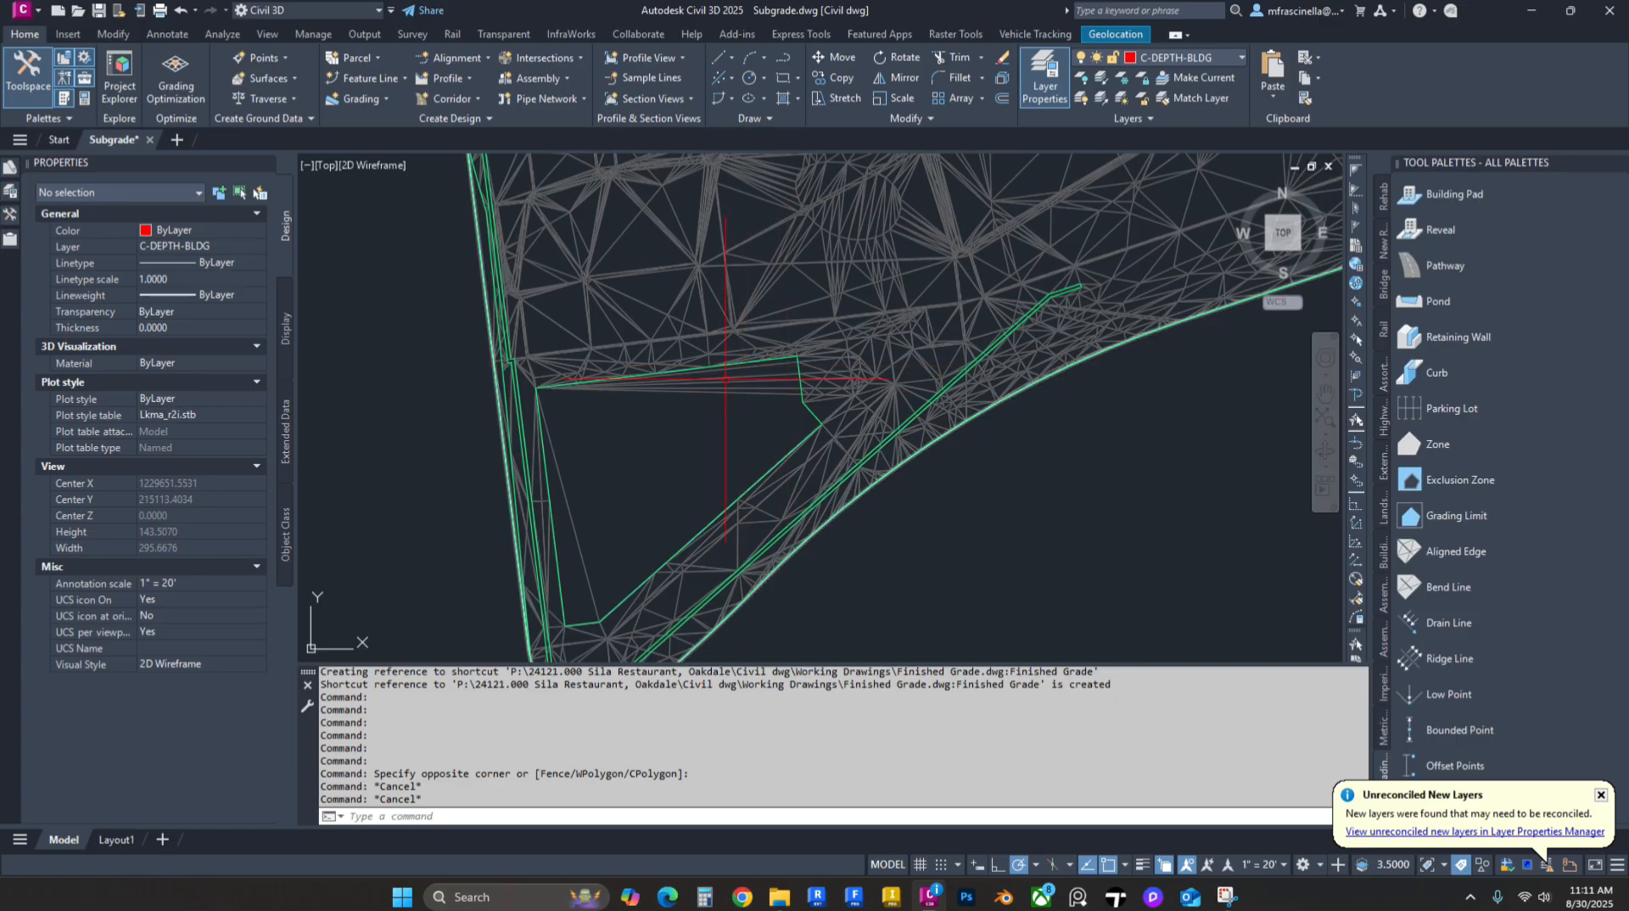
pyautogui.moveTo(725, 379); pyautogui.dragTo(728, 364, button='middle')
pyautogui.moveTo(832, 387); pyautogui.dragTo(887, 308, button='middle')
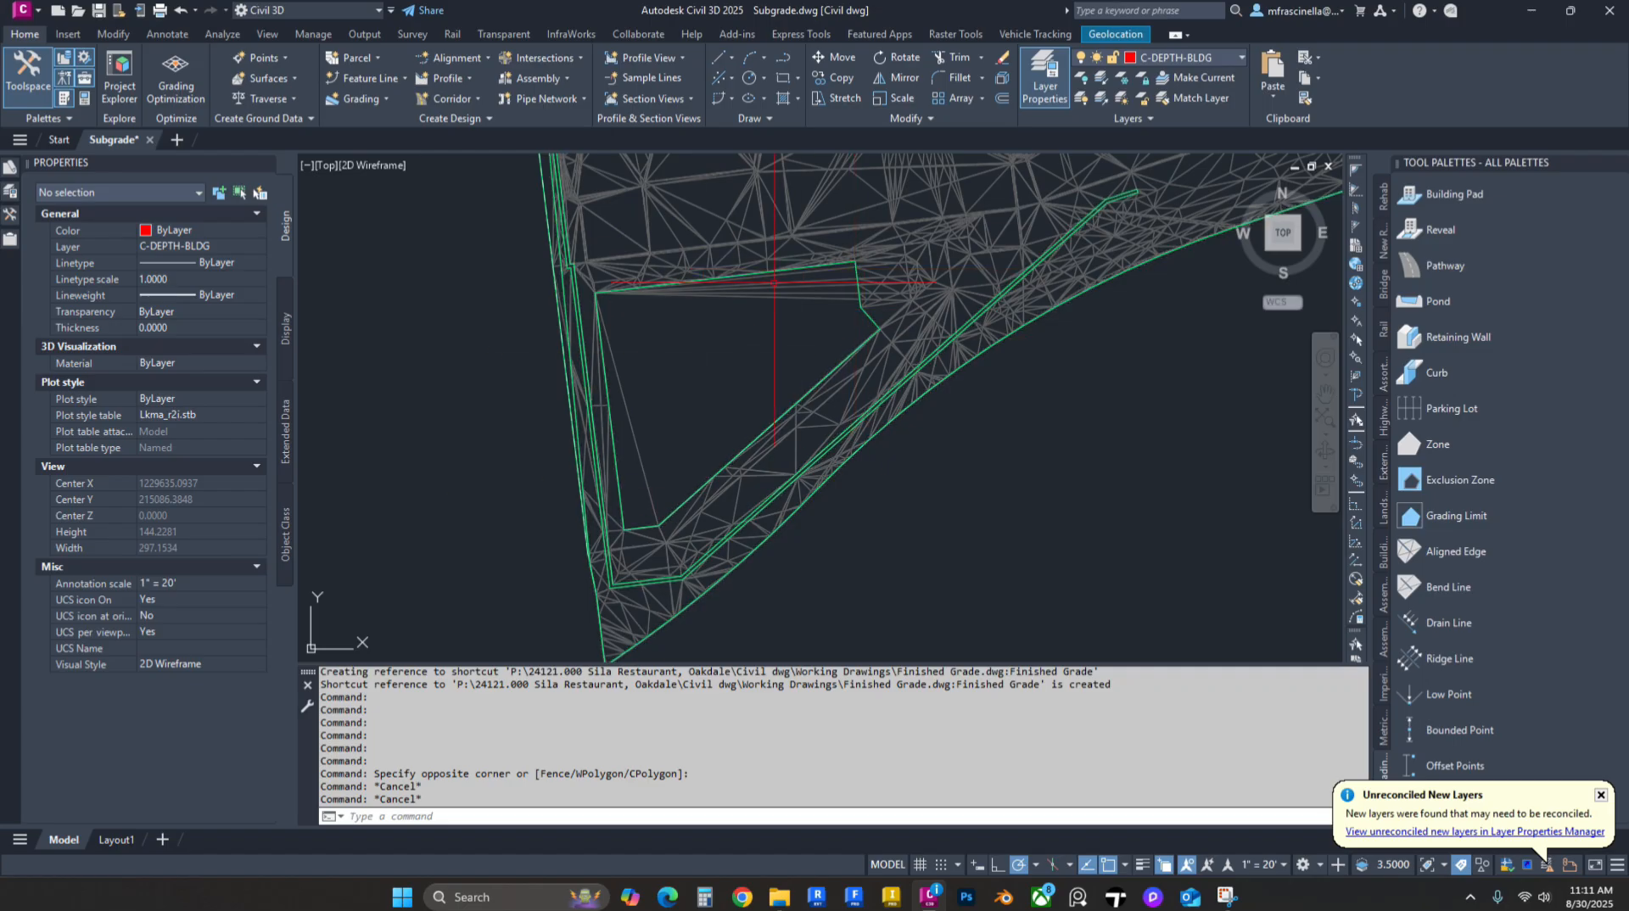
# Step: Open the source drawing of the Finished Grade surface from its data shortcut
pyautogui.click(10, 215)
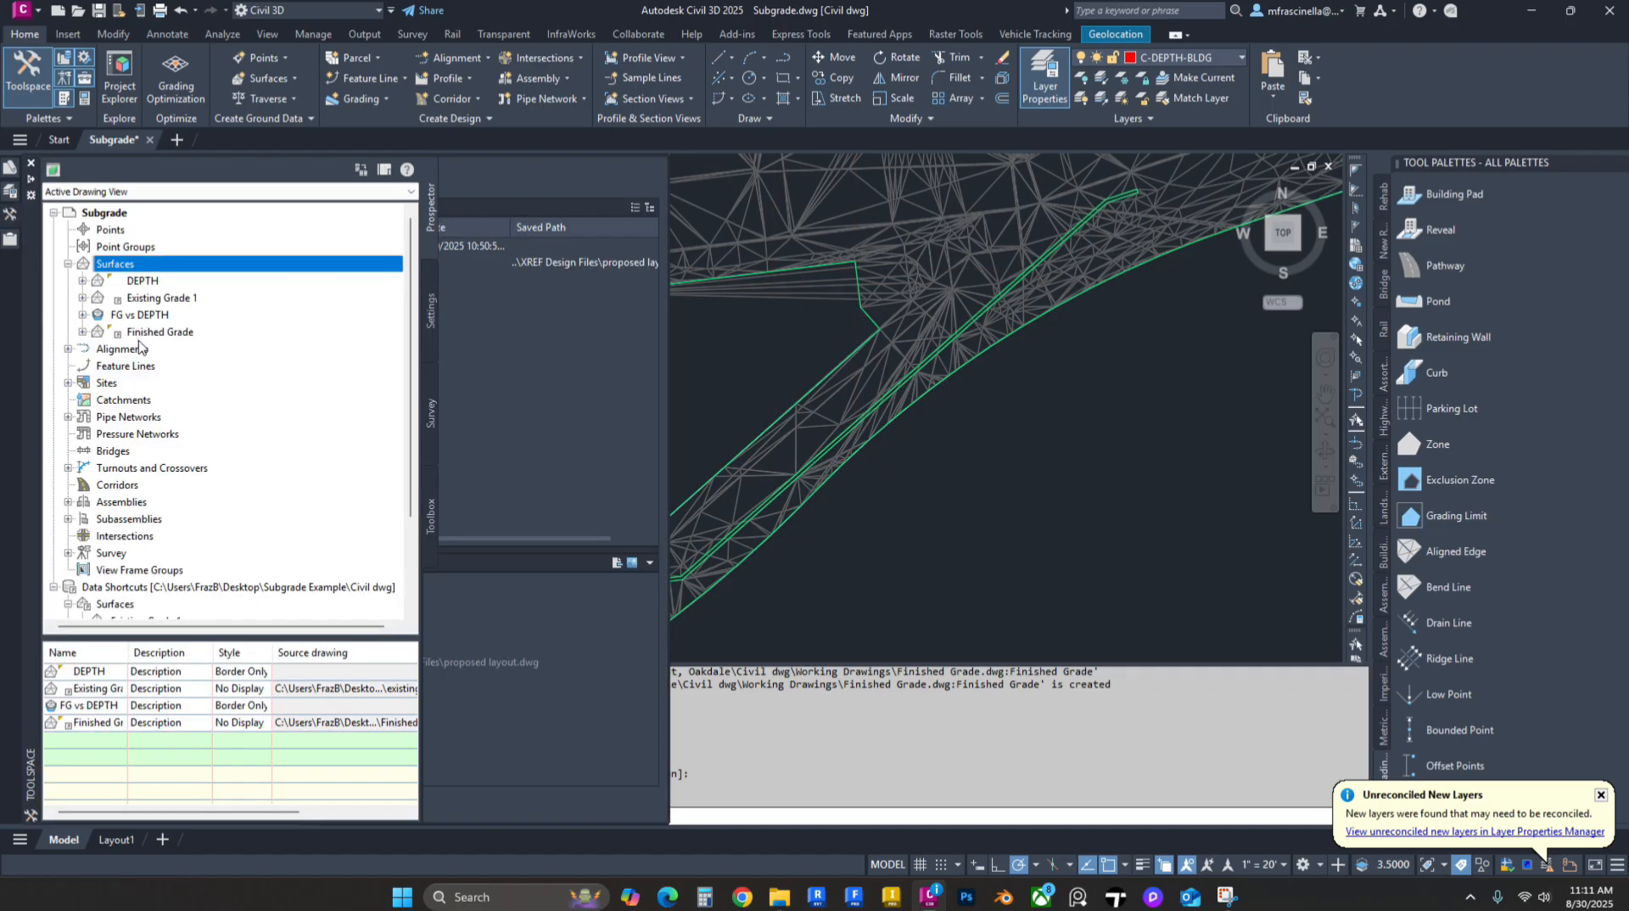
pyautogui.scroll(-3, 134, 490)
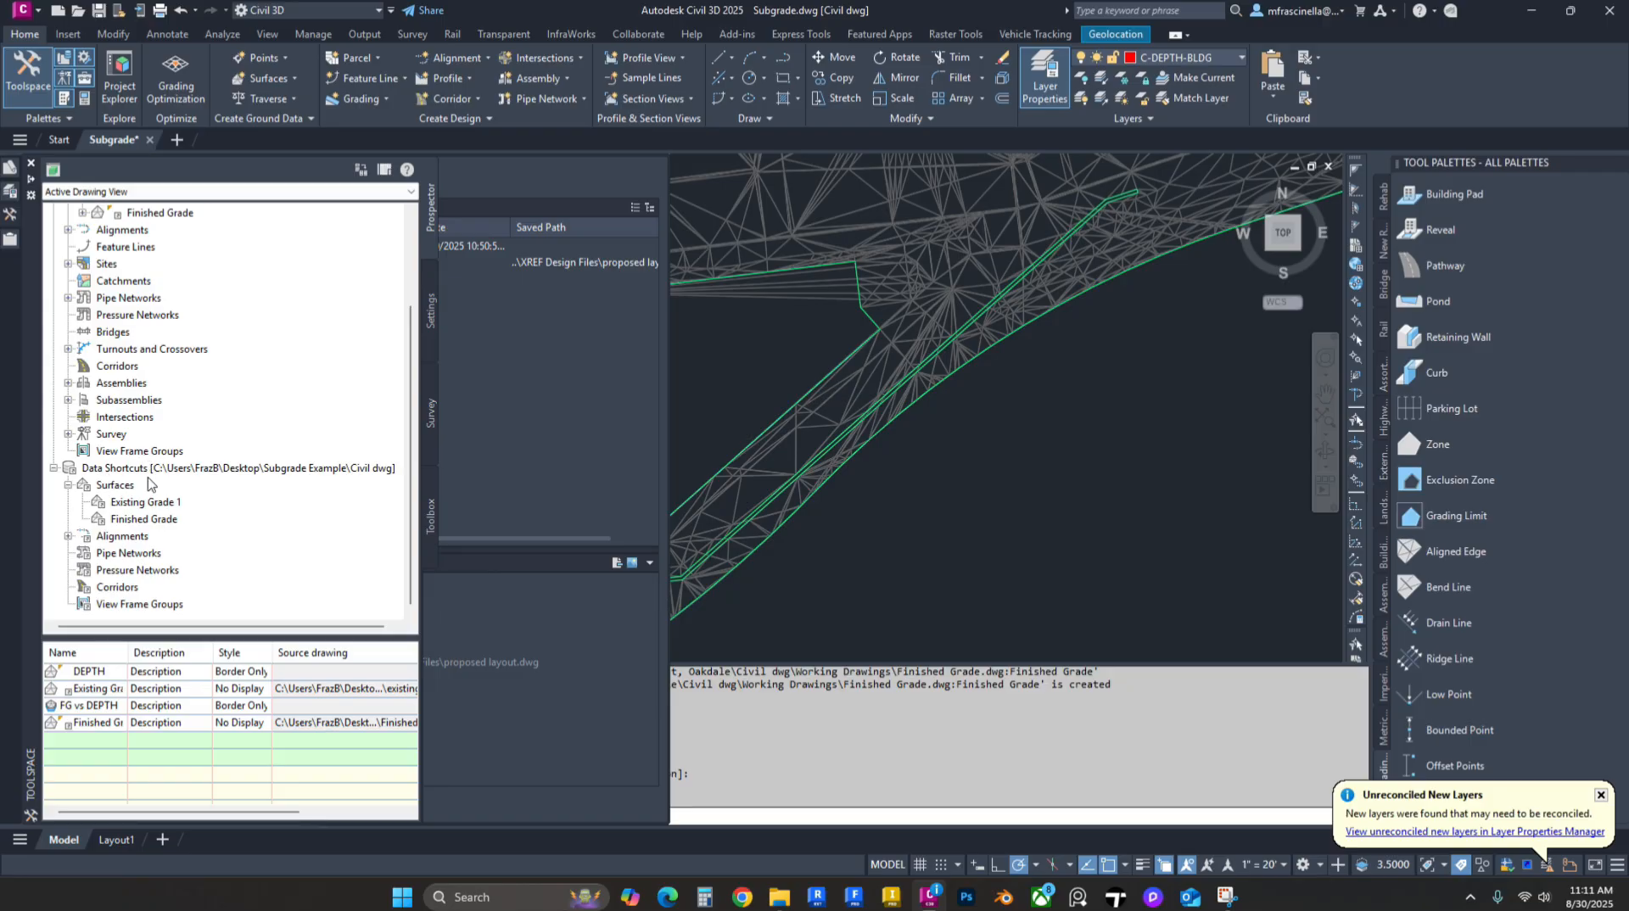
pyautogui.rightClick(127, 520)
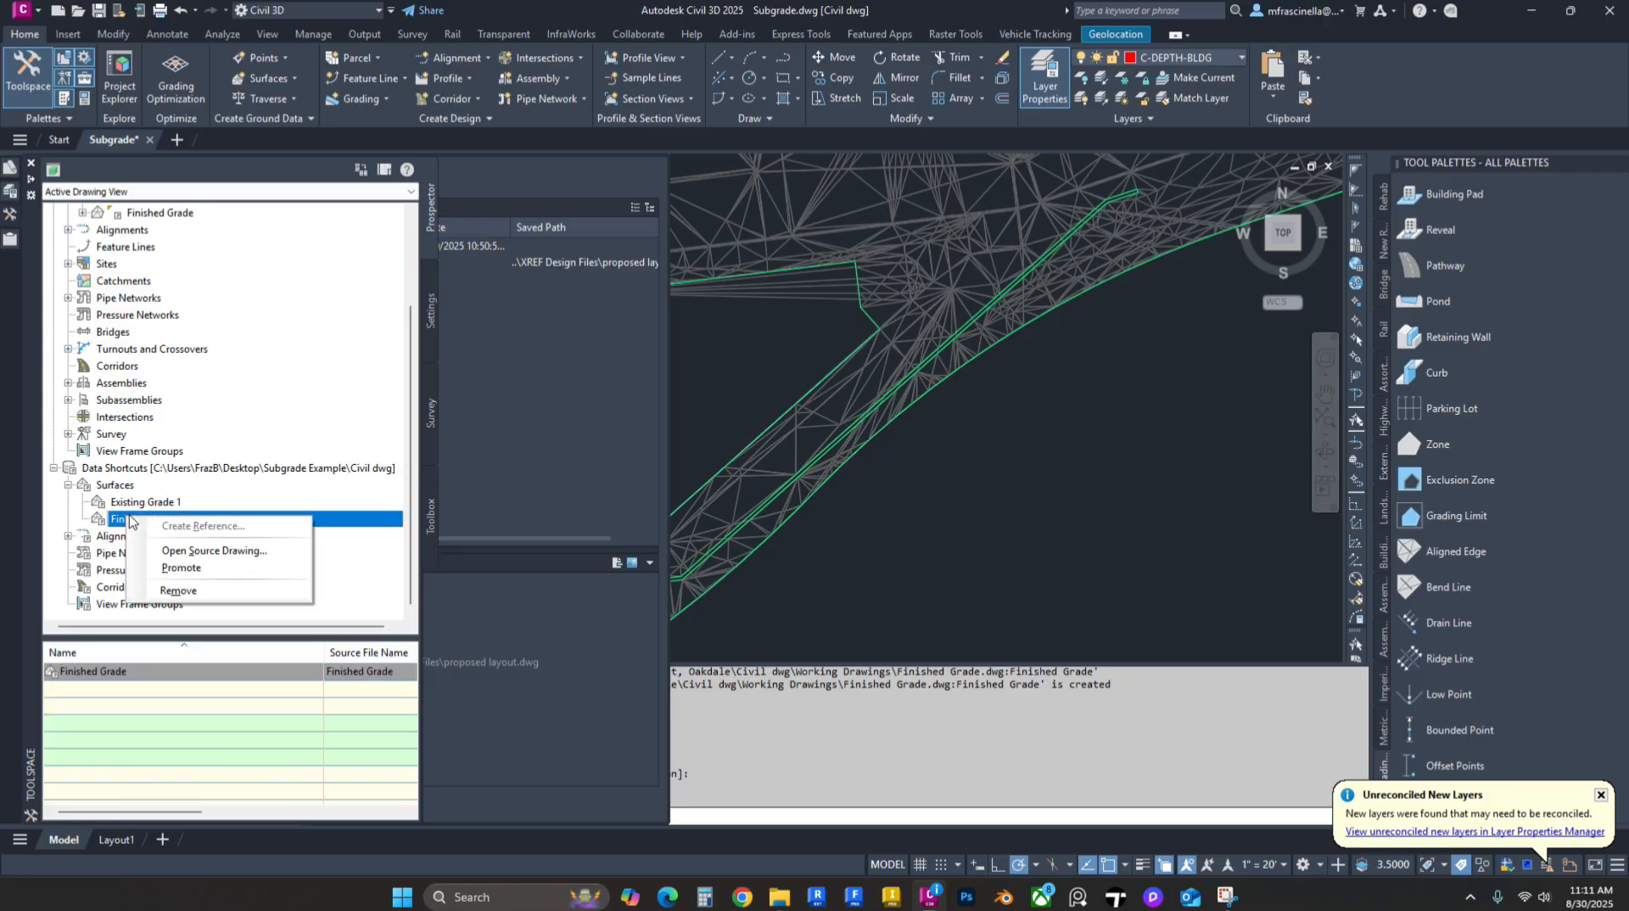
pyautogui.click(207, 551)
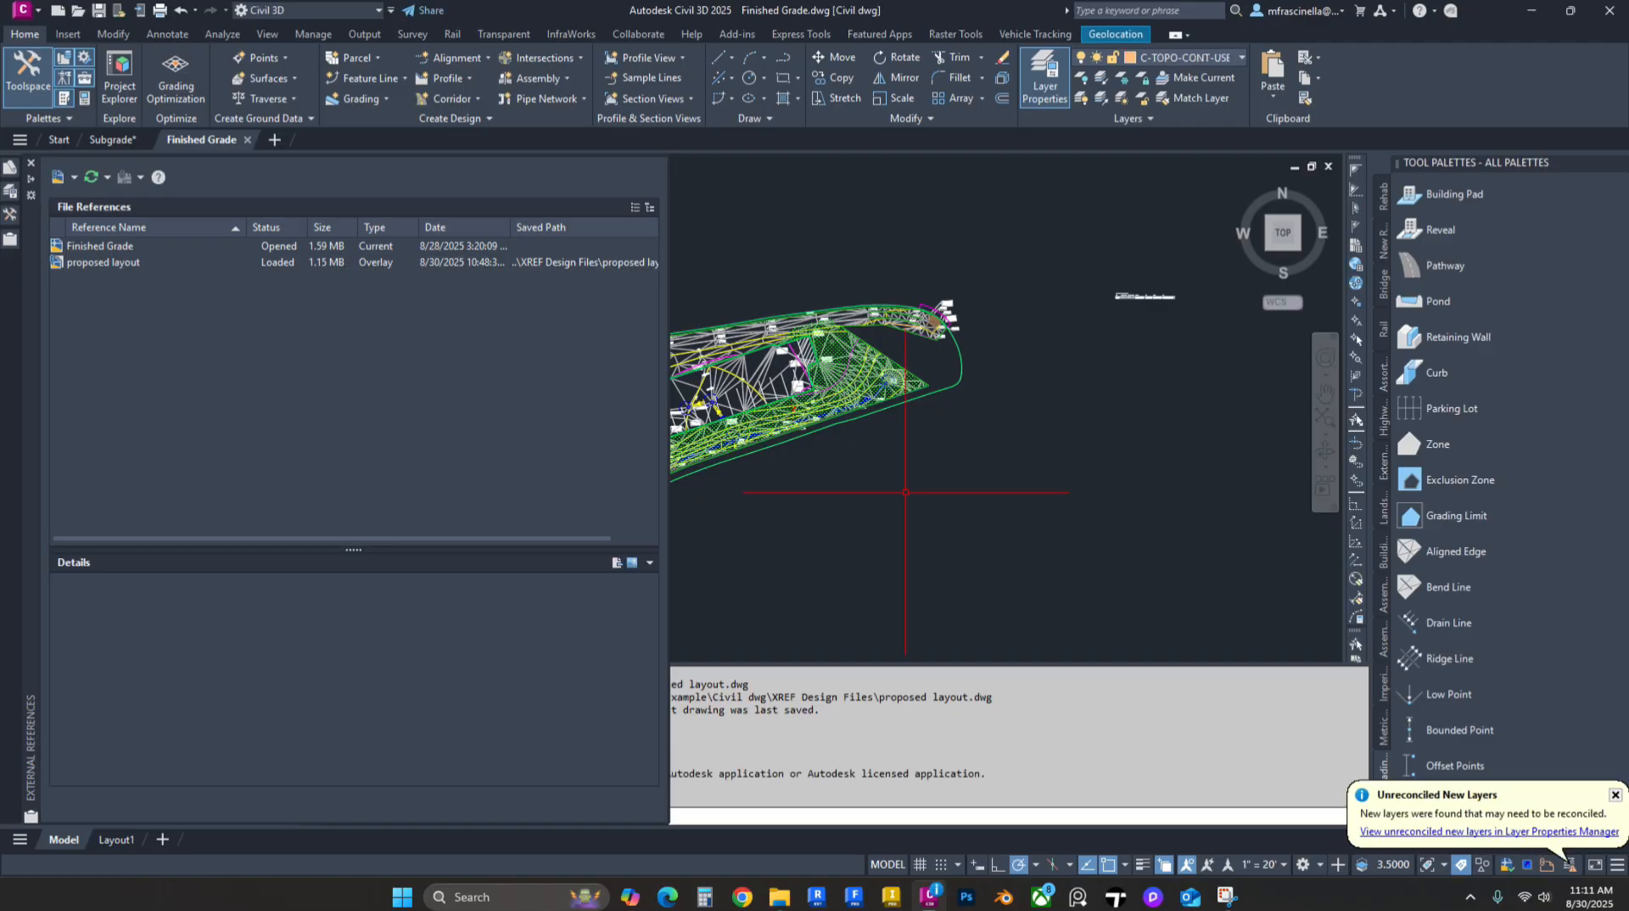
# Step: Inspect the feature line along the proposed building outline in the Finished Grade drawing
pyautogui.scroll(-2, 906, 495)
pyautogui.moveTo(905, 494); pyautogui.dragTo(1030, 476, button='middle')
pyautogui.scroll(4, 847, 485)
pyautogui.scroll(1, 789, 411)
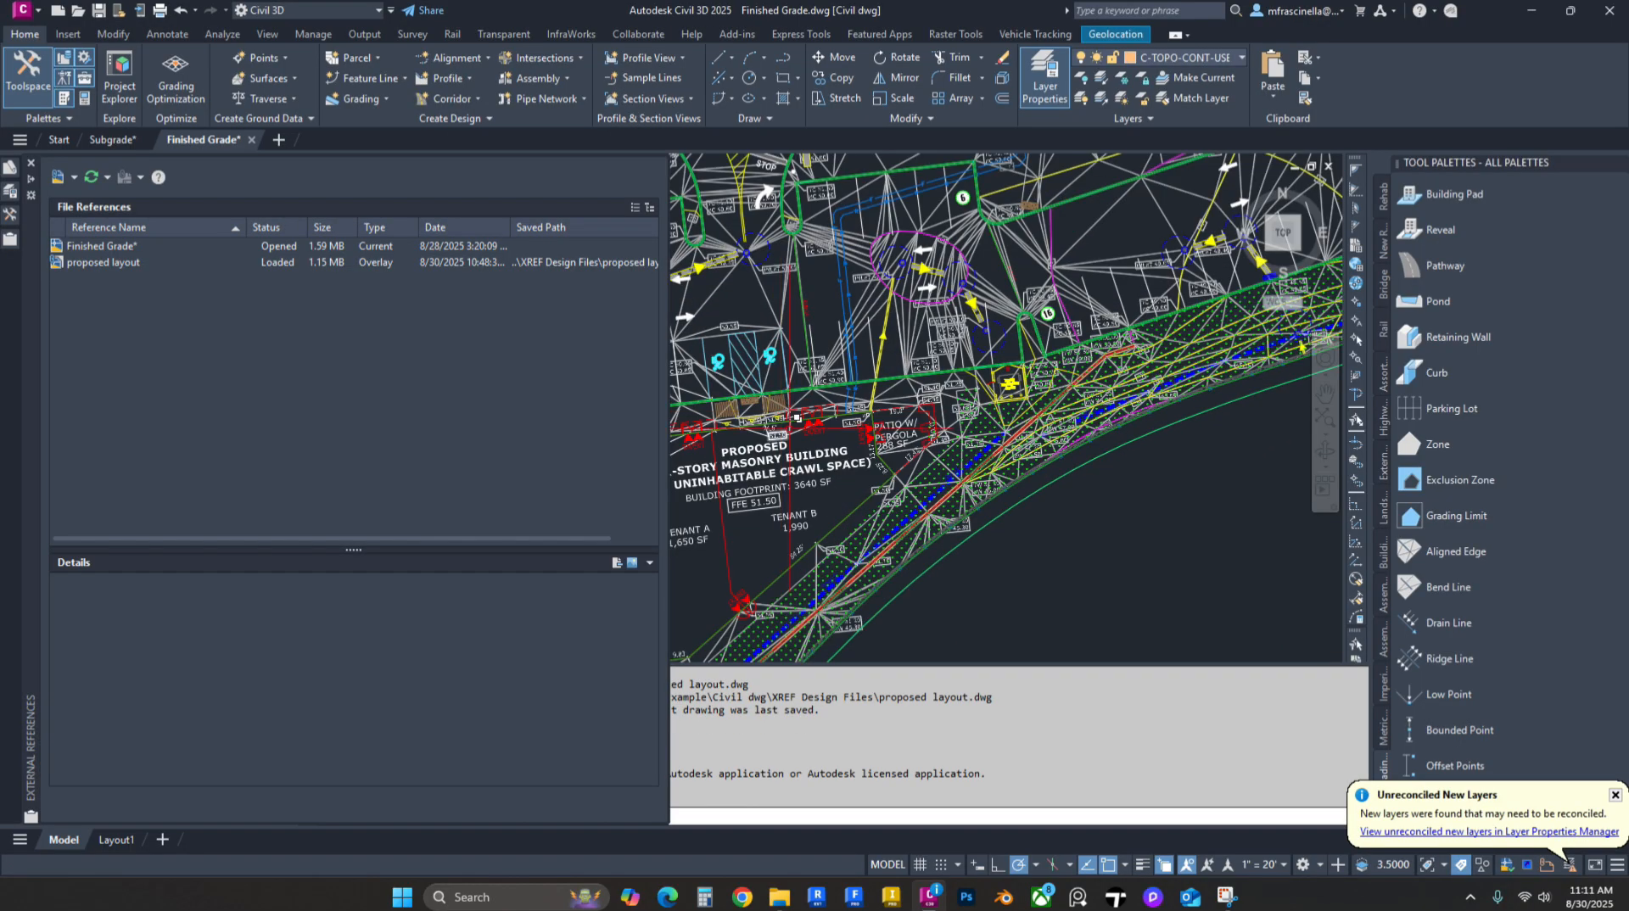
pyautogui.click(808, 408)
pyautogui.press('Escape')
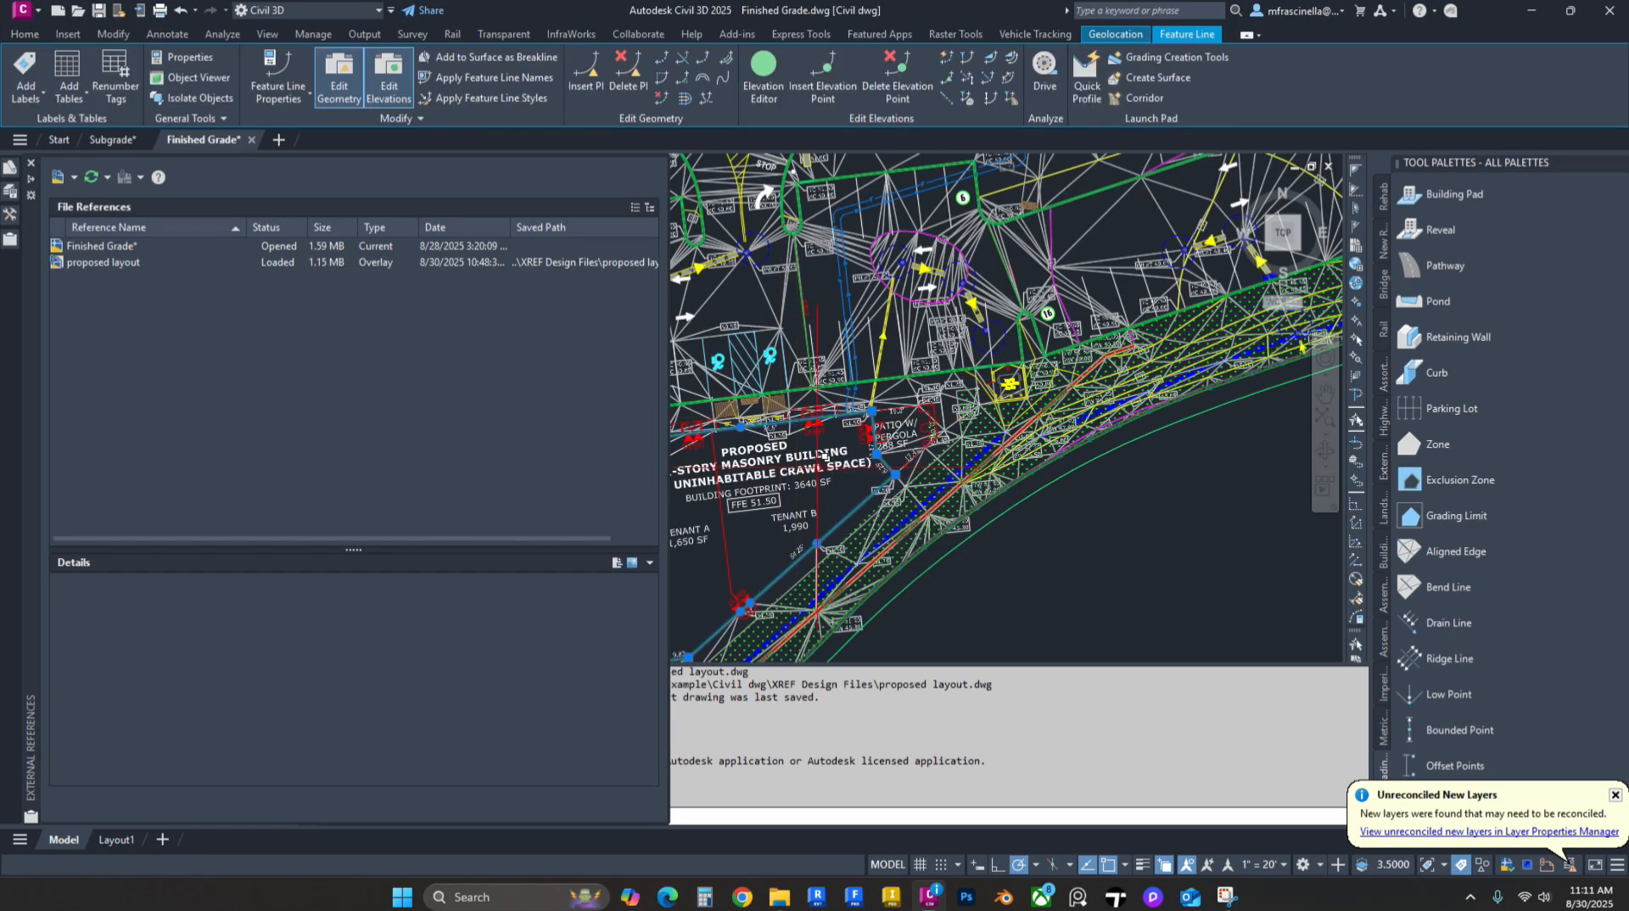
# Step: Expand the definition of the Finished Grade surface in the drawing's surface list
pyautogui.click(10, 217)
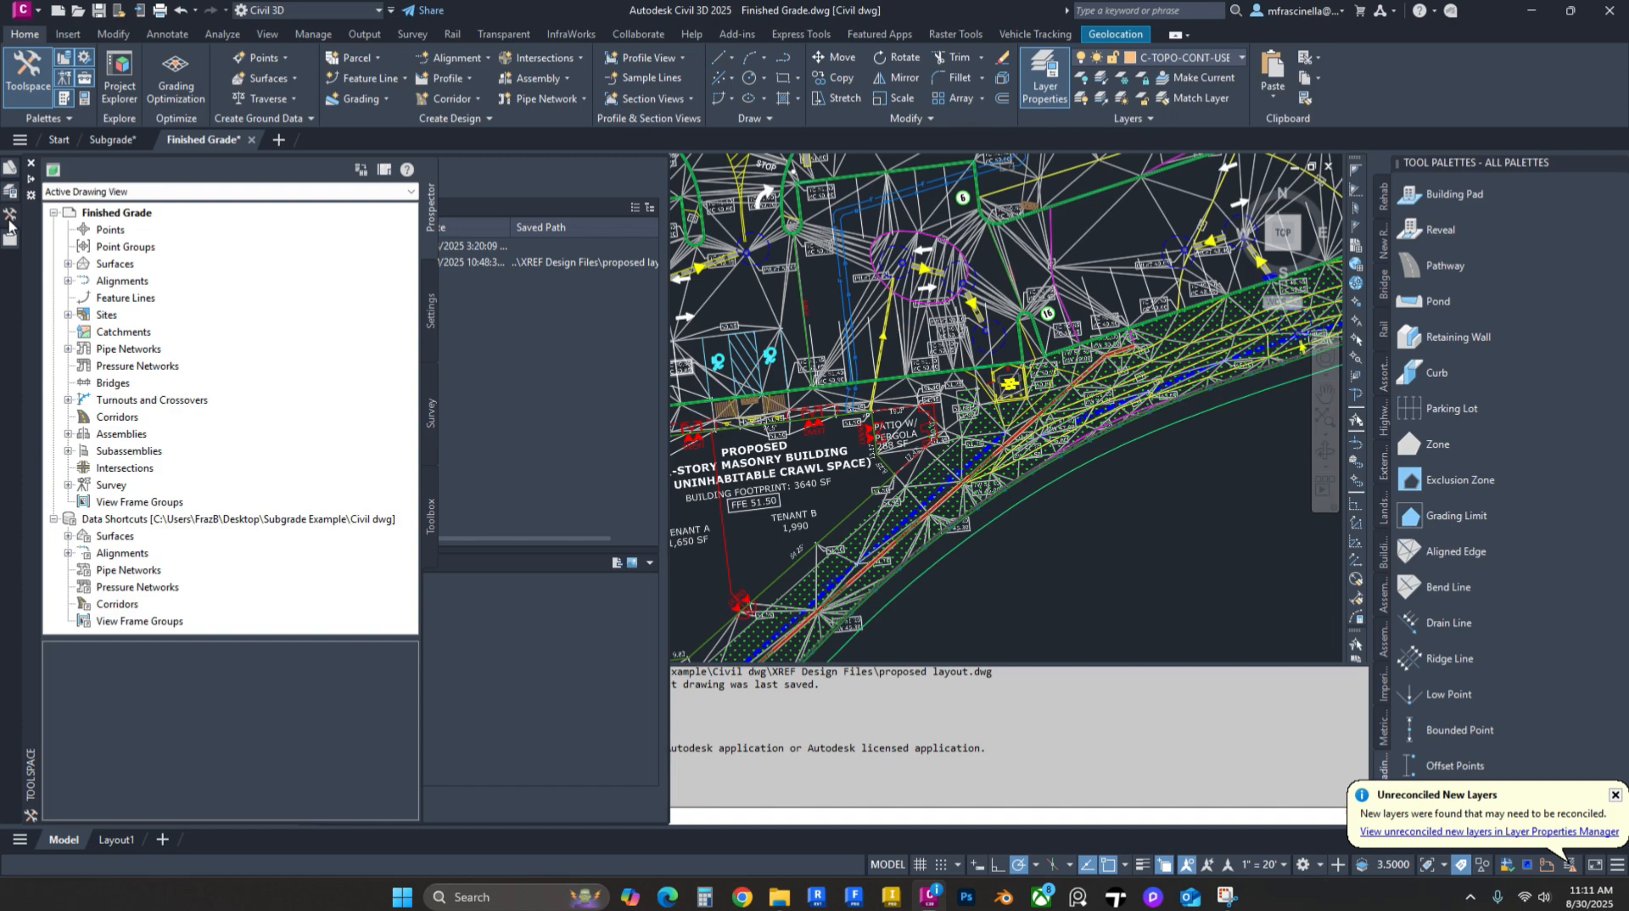
pyautogui.doubleClick(123, 266)
pyautogui.click(87, 316)
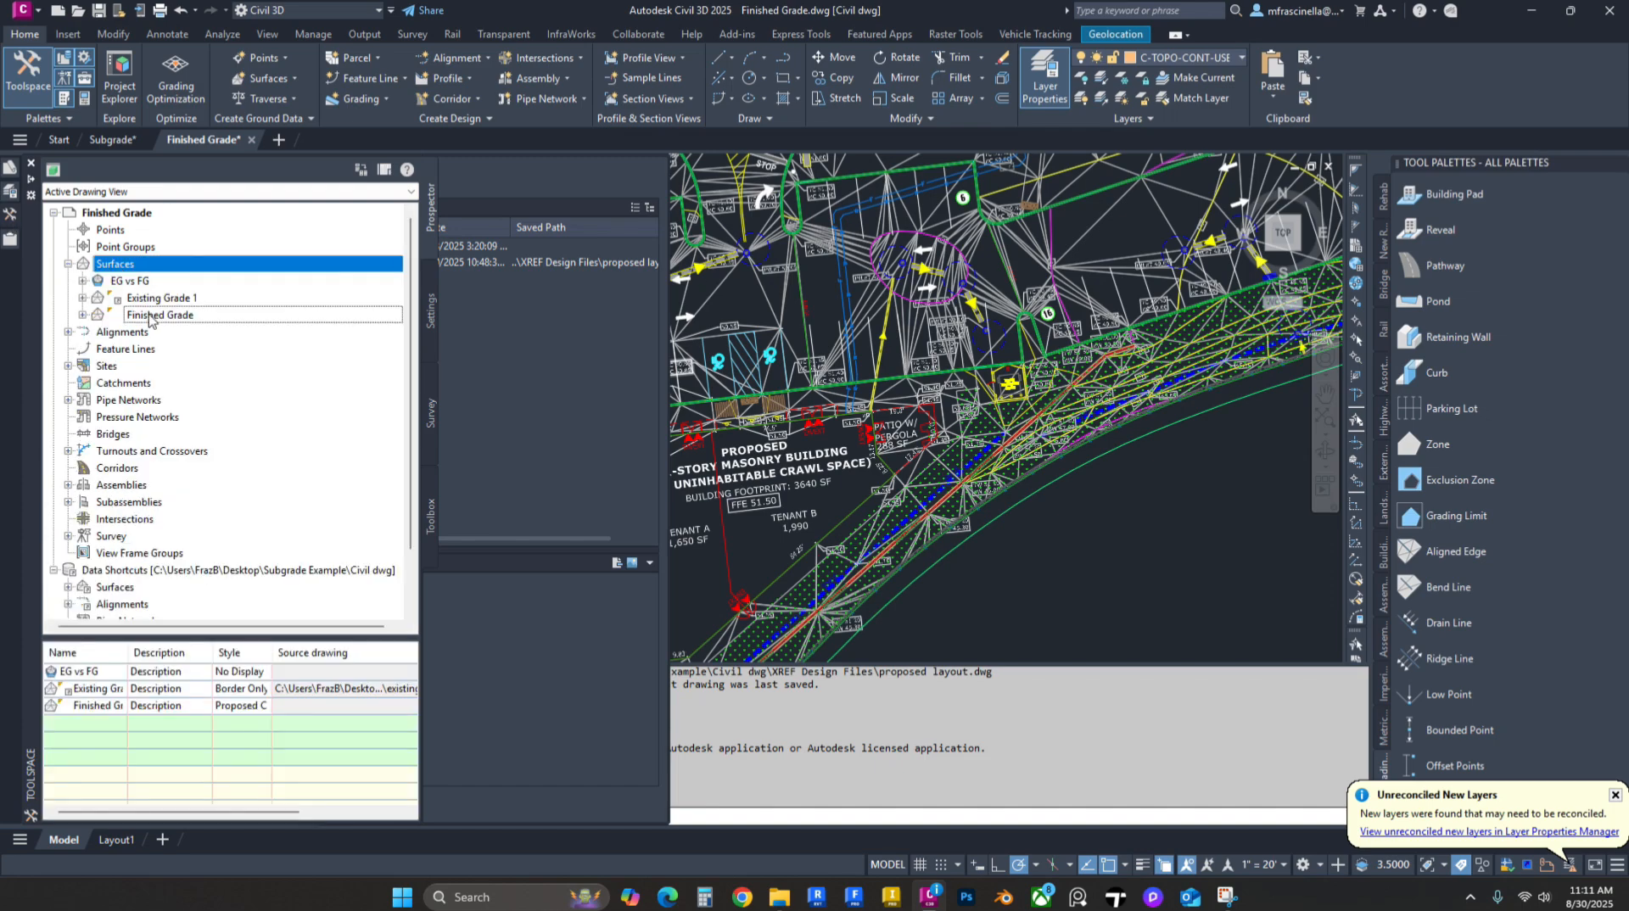
pyautogui.click(83, 315)
pyautogui.click(96, 365)
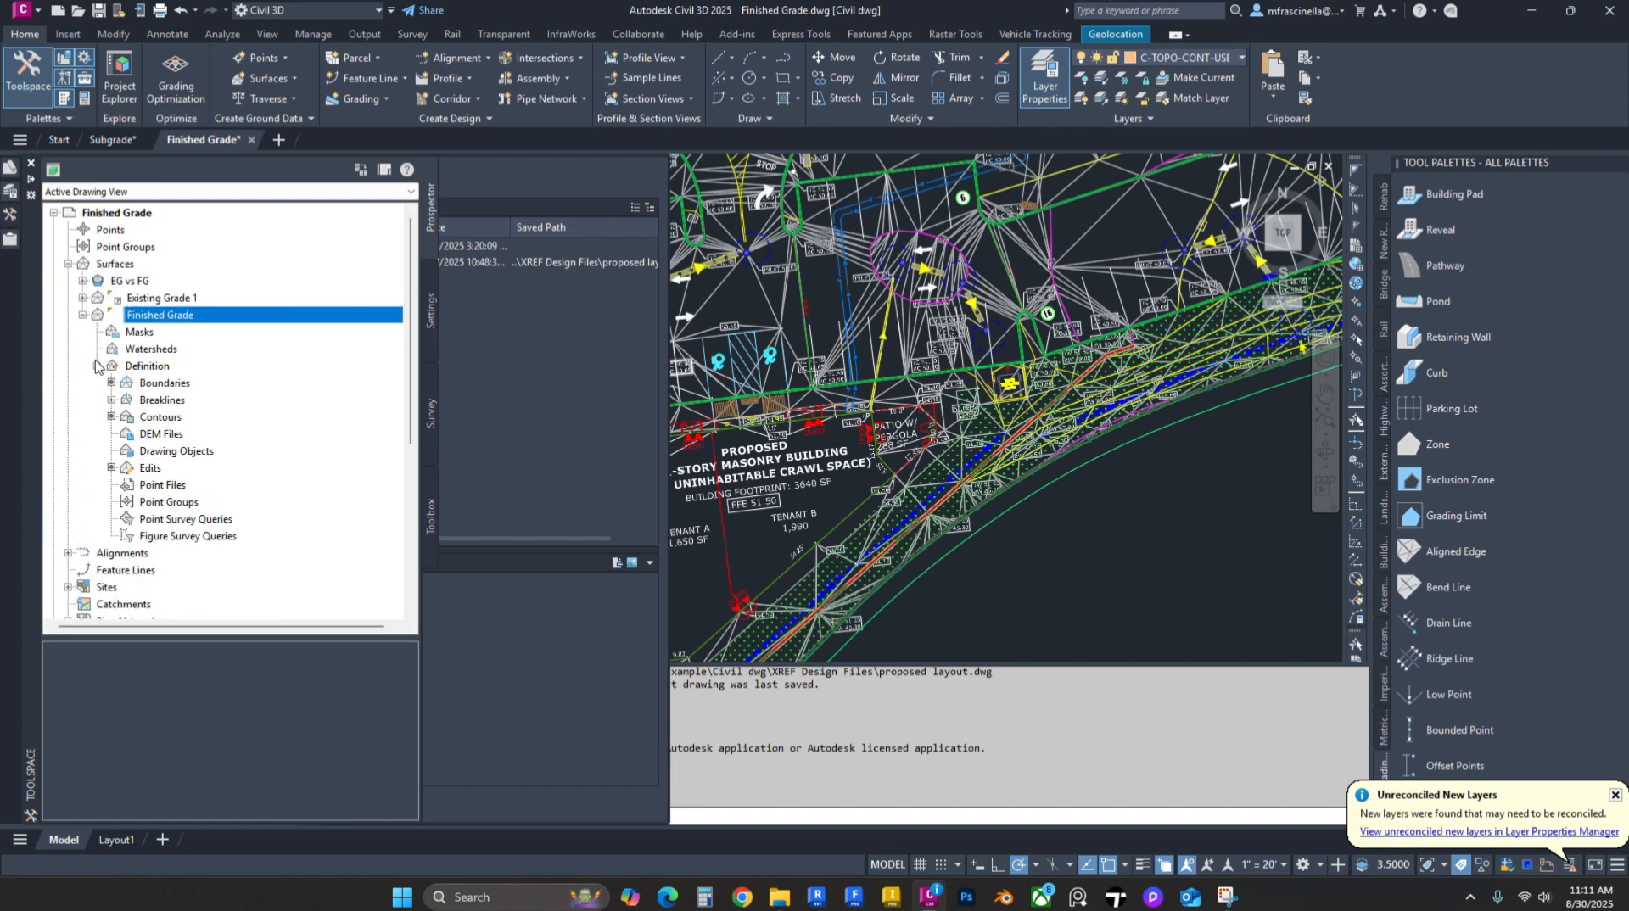
# Step: Delete the hide boundary Boundary2 from the Finished Grade surface definition
pyautogui.click(149, 385)
pyautogui.click(114, 688)
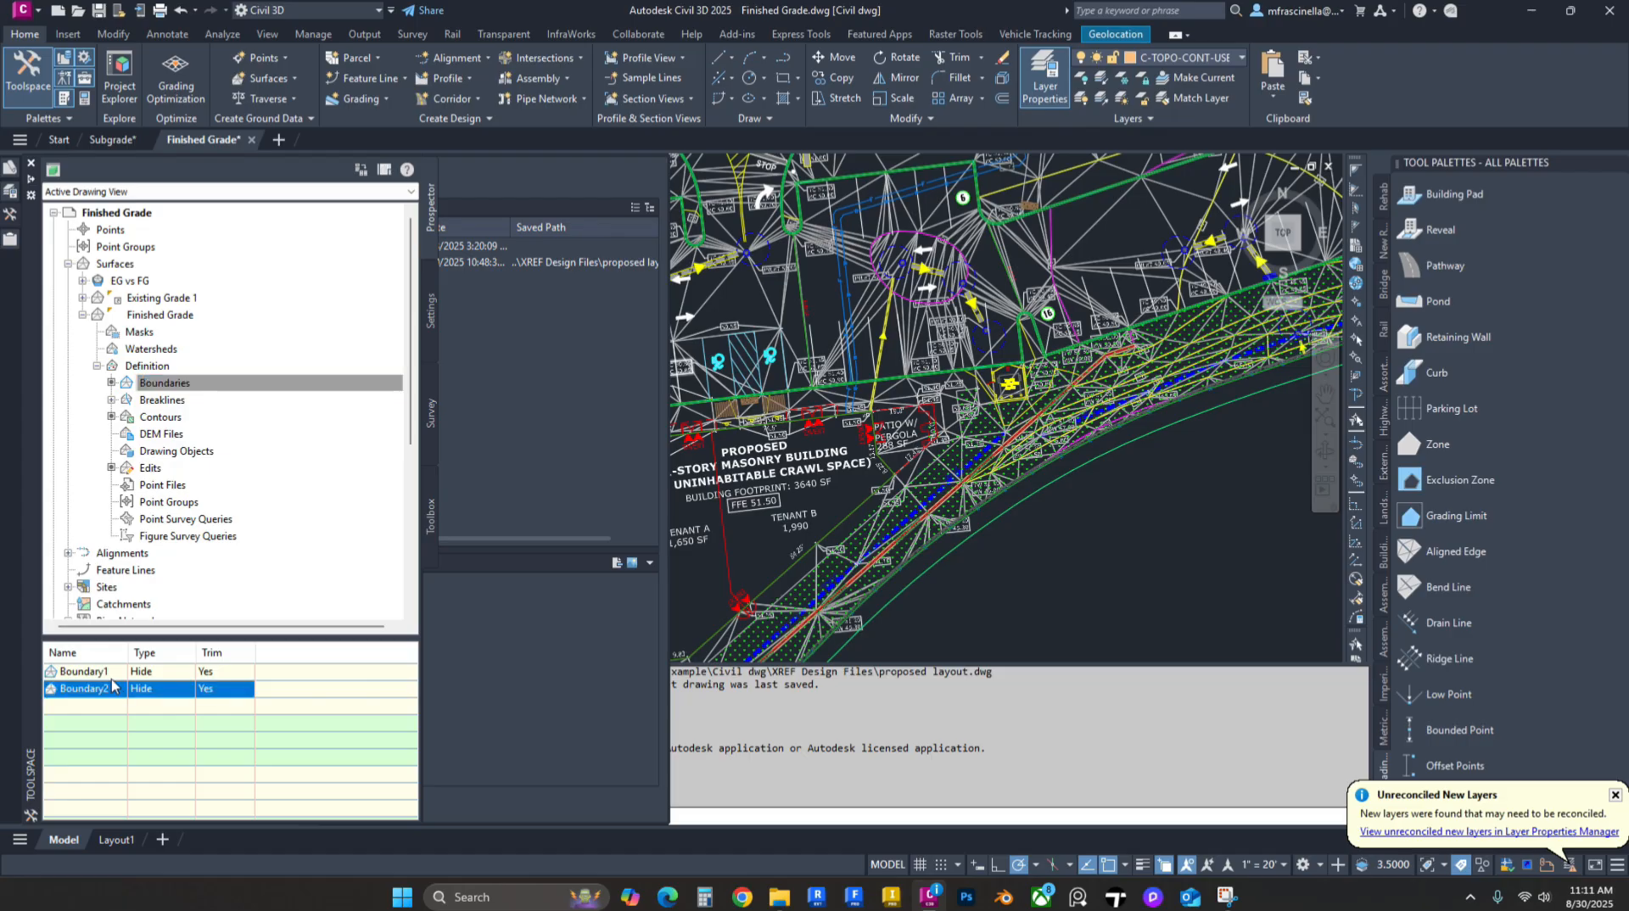
pyautogui.rightClick(107, 686)
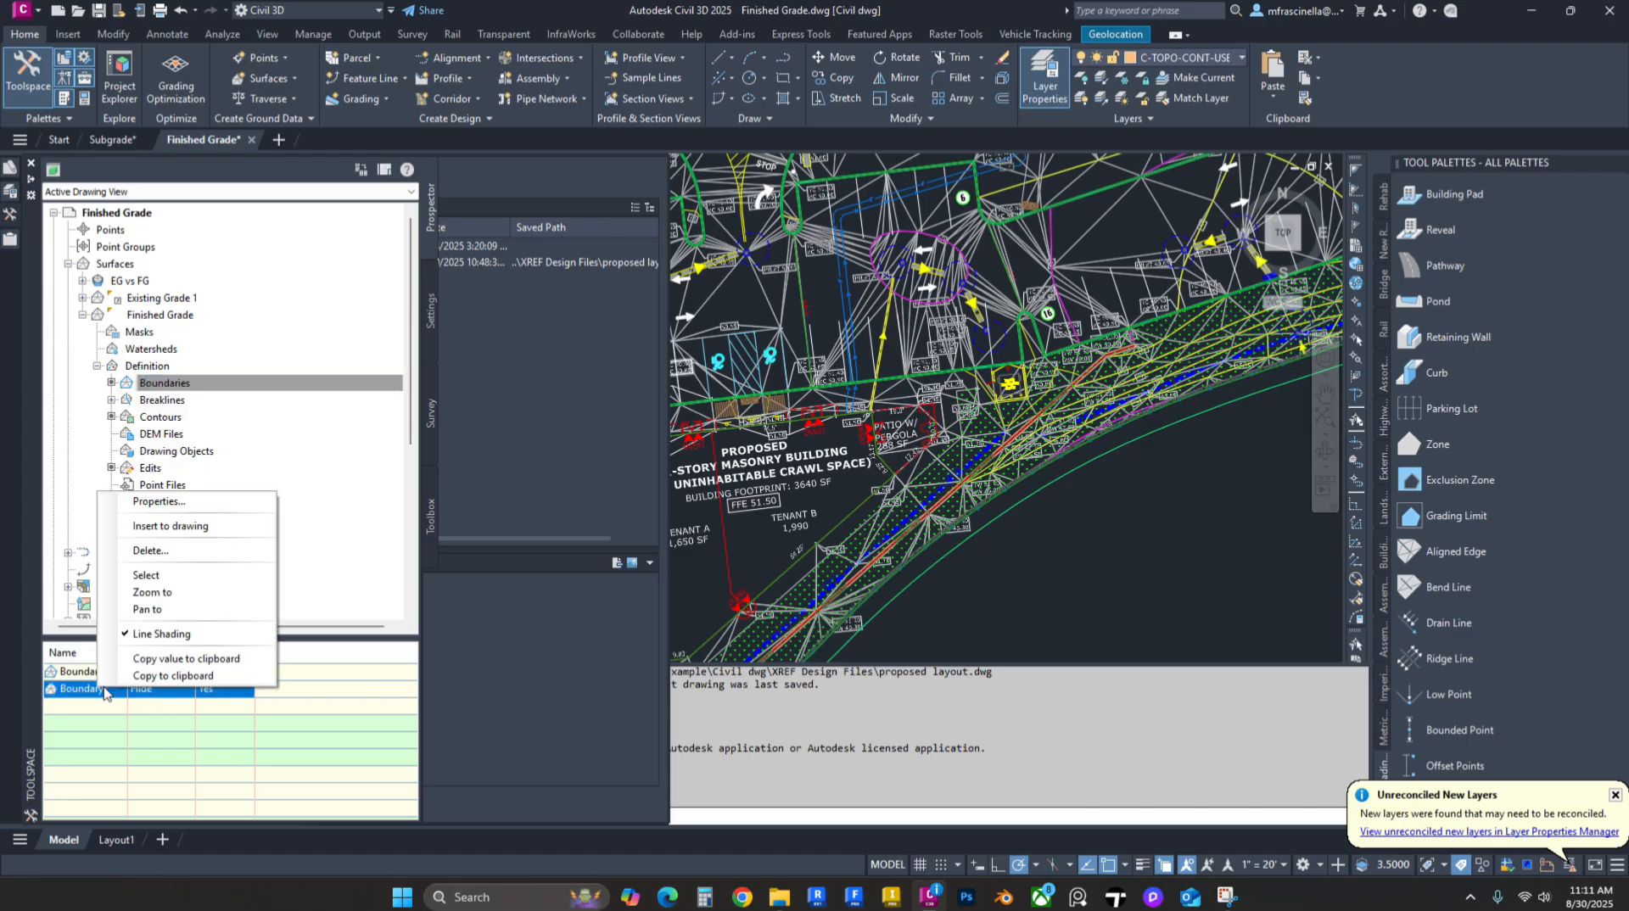
pyautogui.click(162, 552)
pyautogui.click(845, 483)
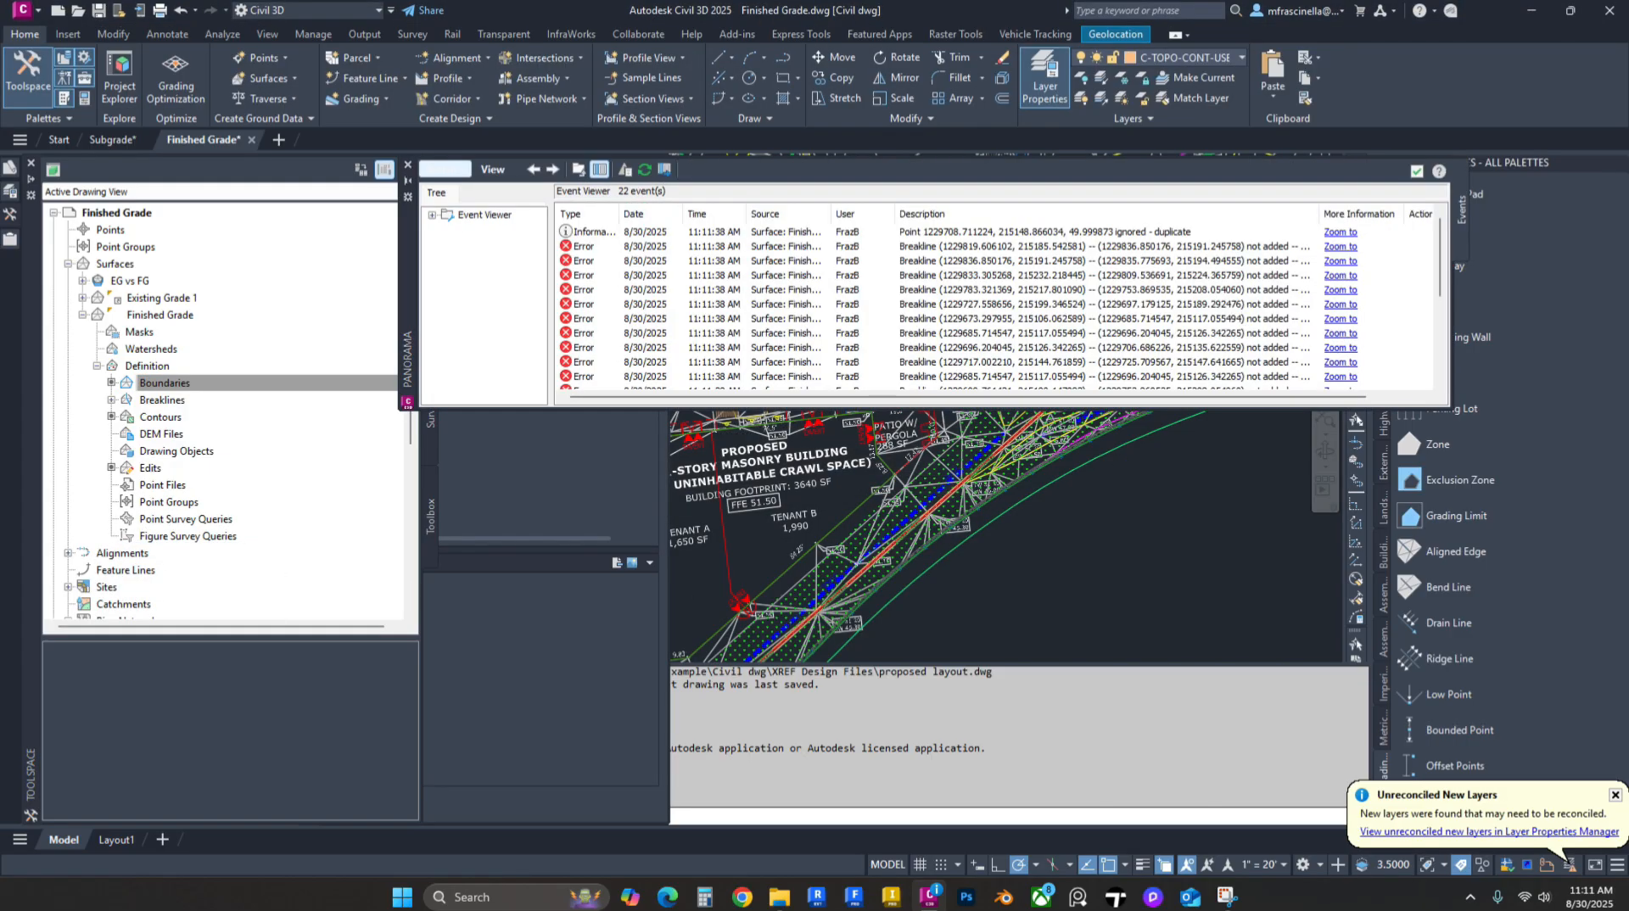
# Step: Remove the remaining hide boundary, Boundary1, from the Finished Grade surface definition and dismiss the event log
pyautogui.click(85, 671)
pyautogui.rightClick(95, 668)
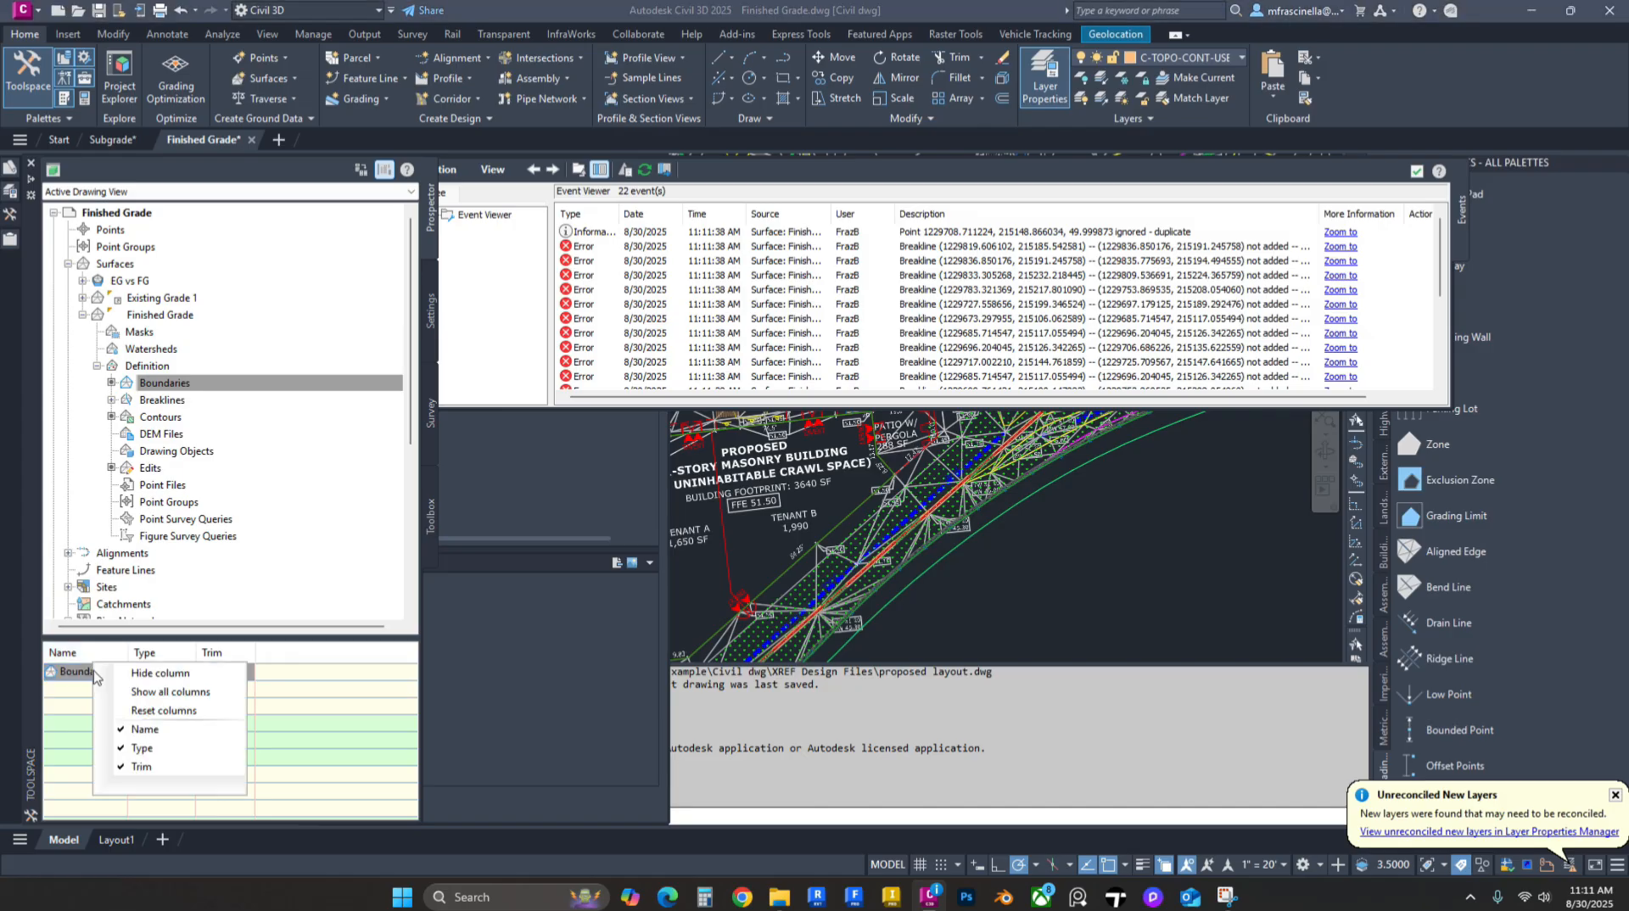
pyautogui.click(80, 678)
pyautogui.rightClick(100, 679)
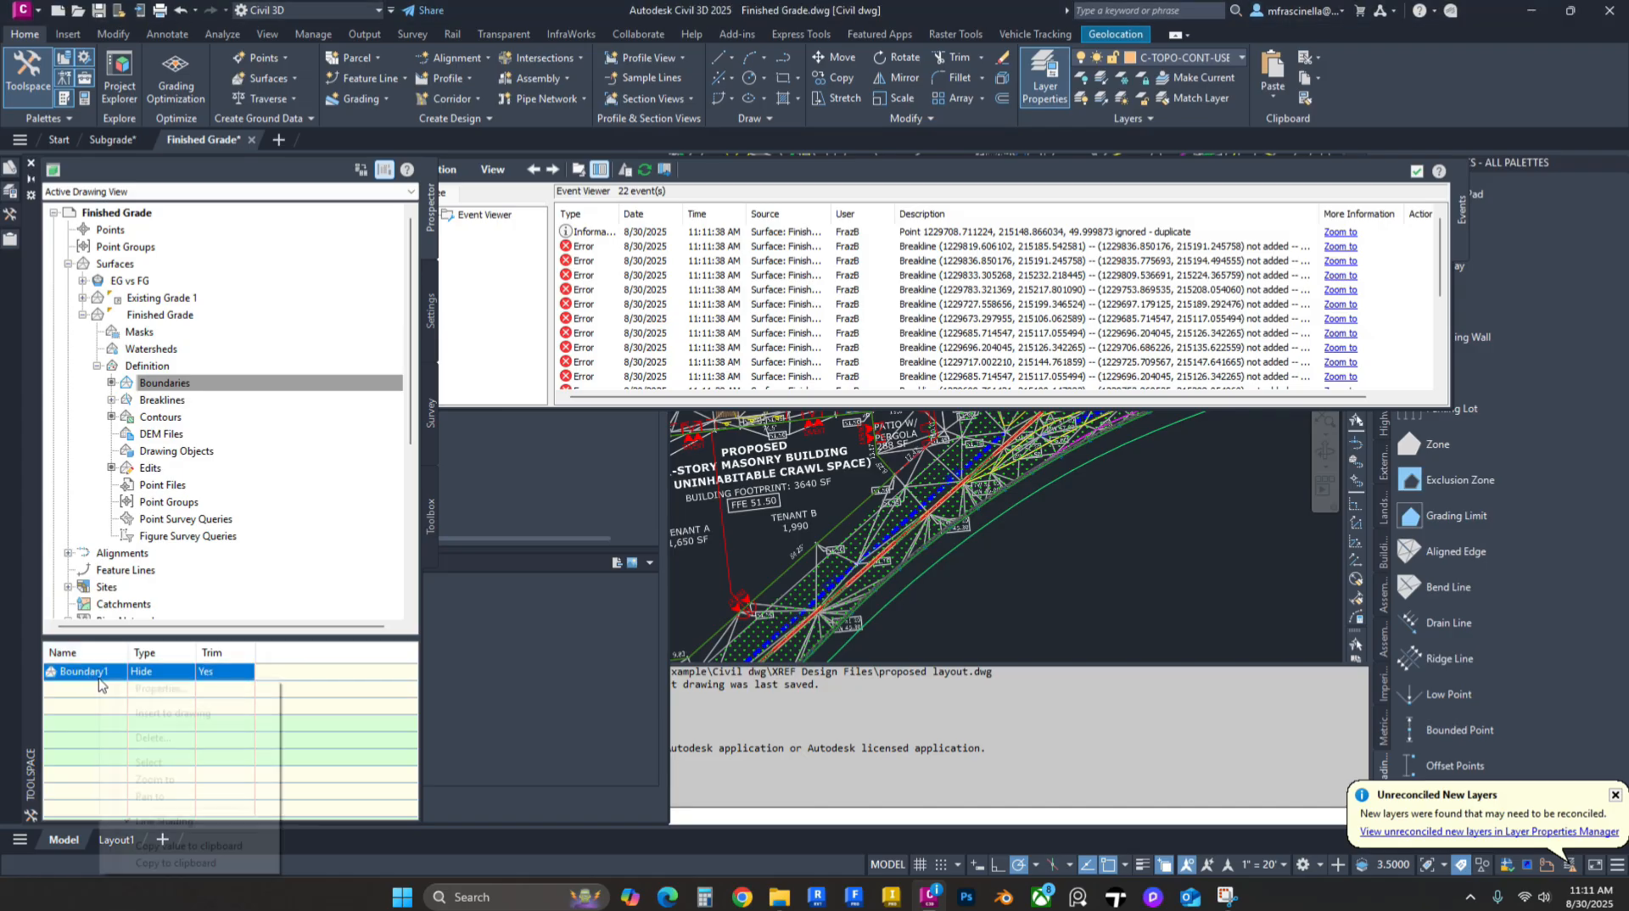
pyautogui.click(153, 739)
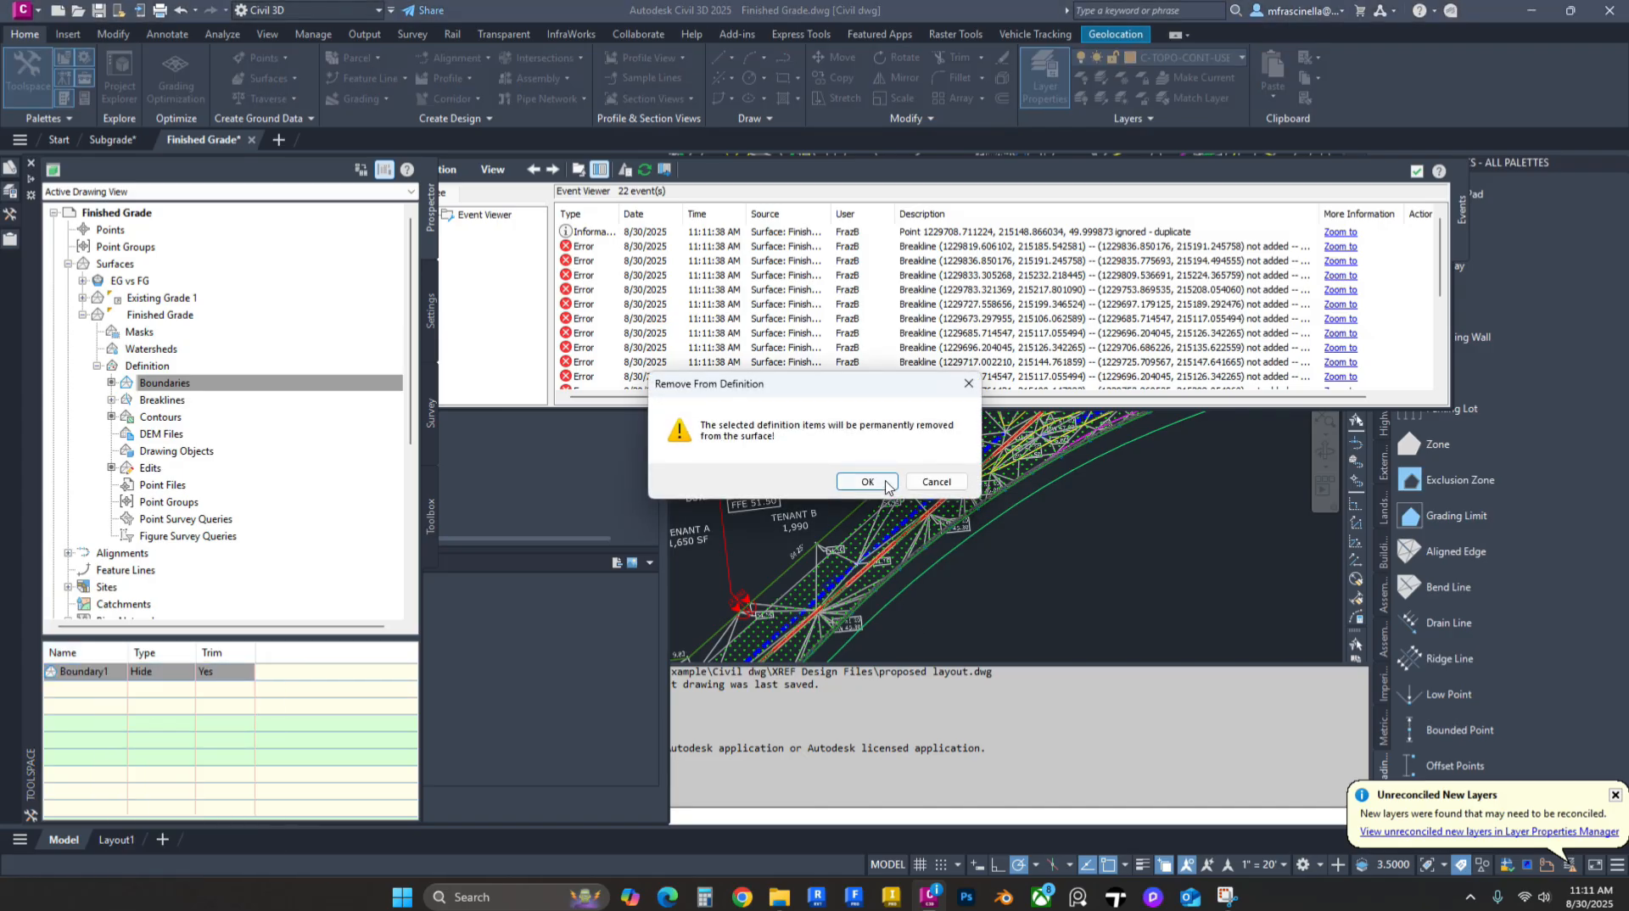
pyautogui.click(845, 484)
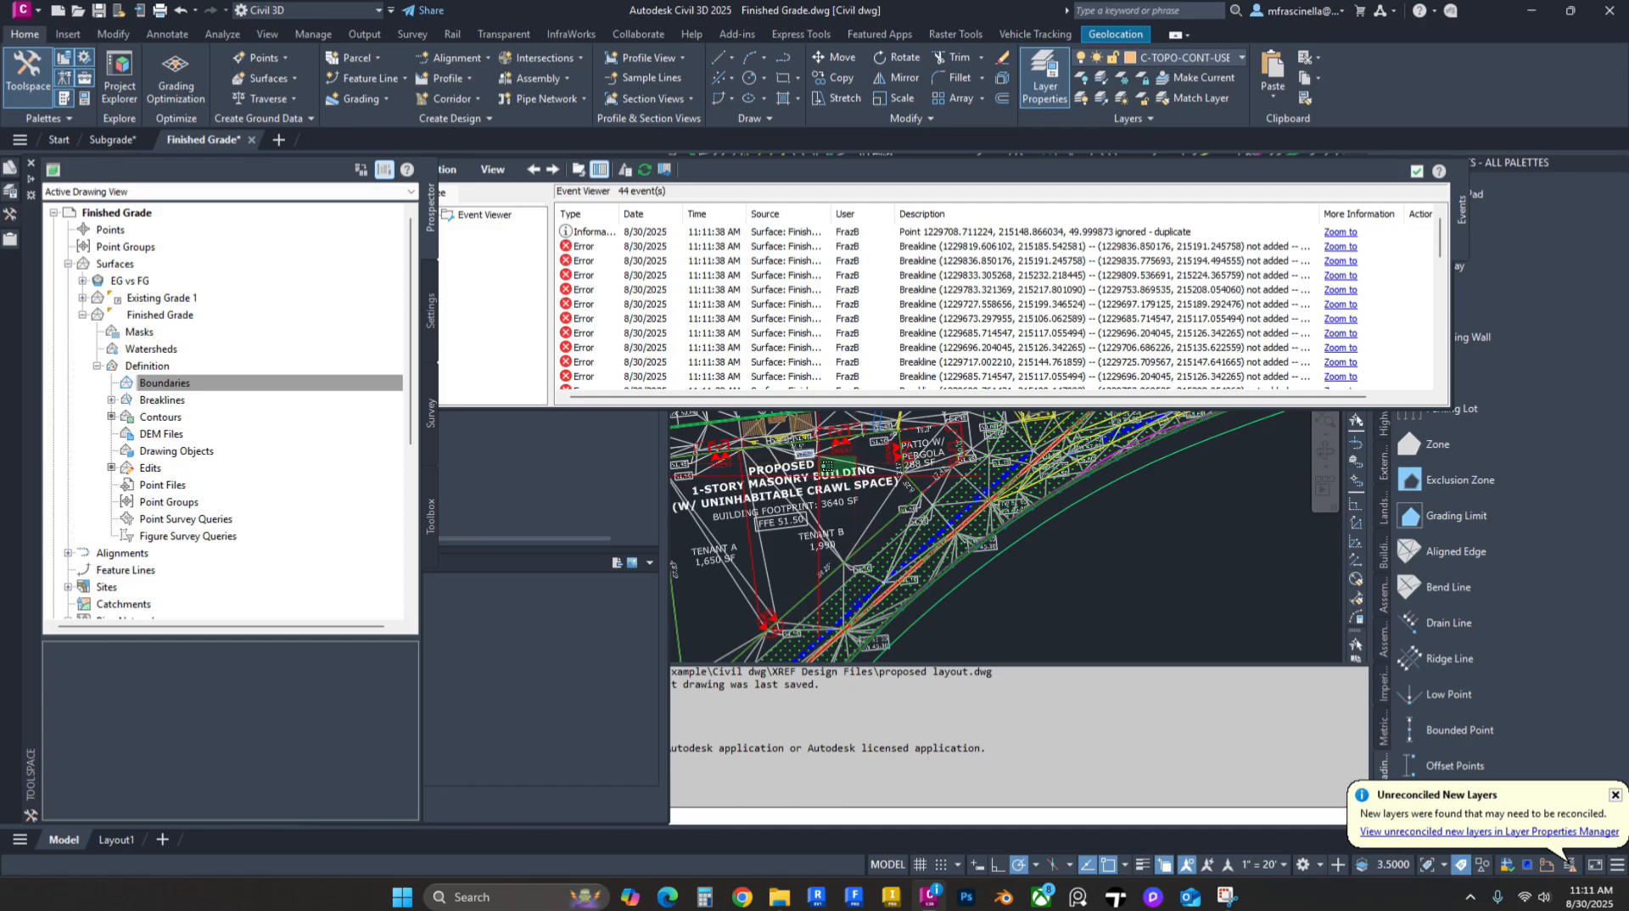
pyautogui.click(1416, 171)
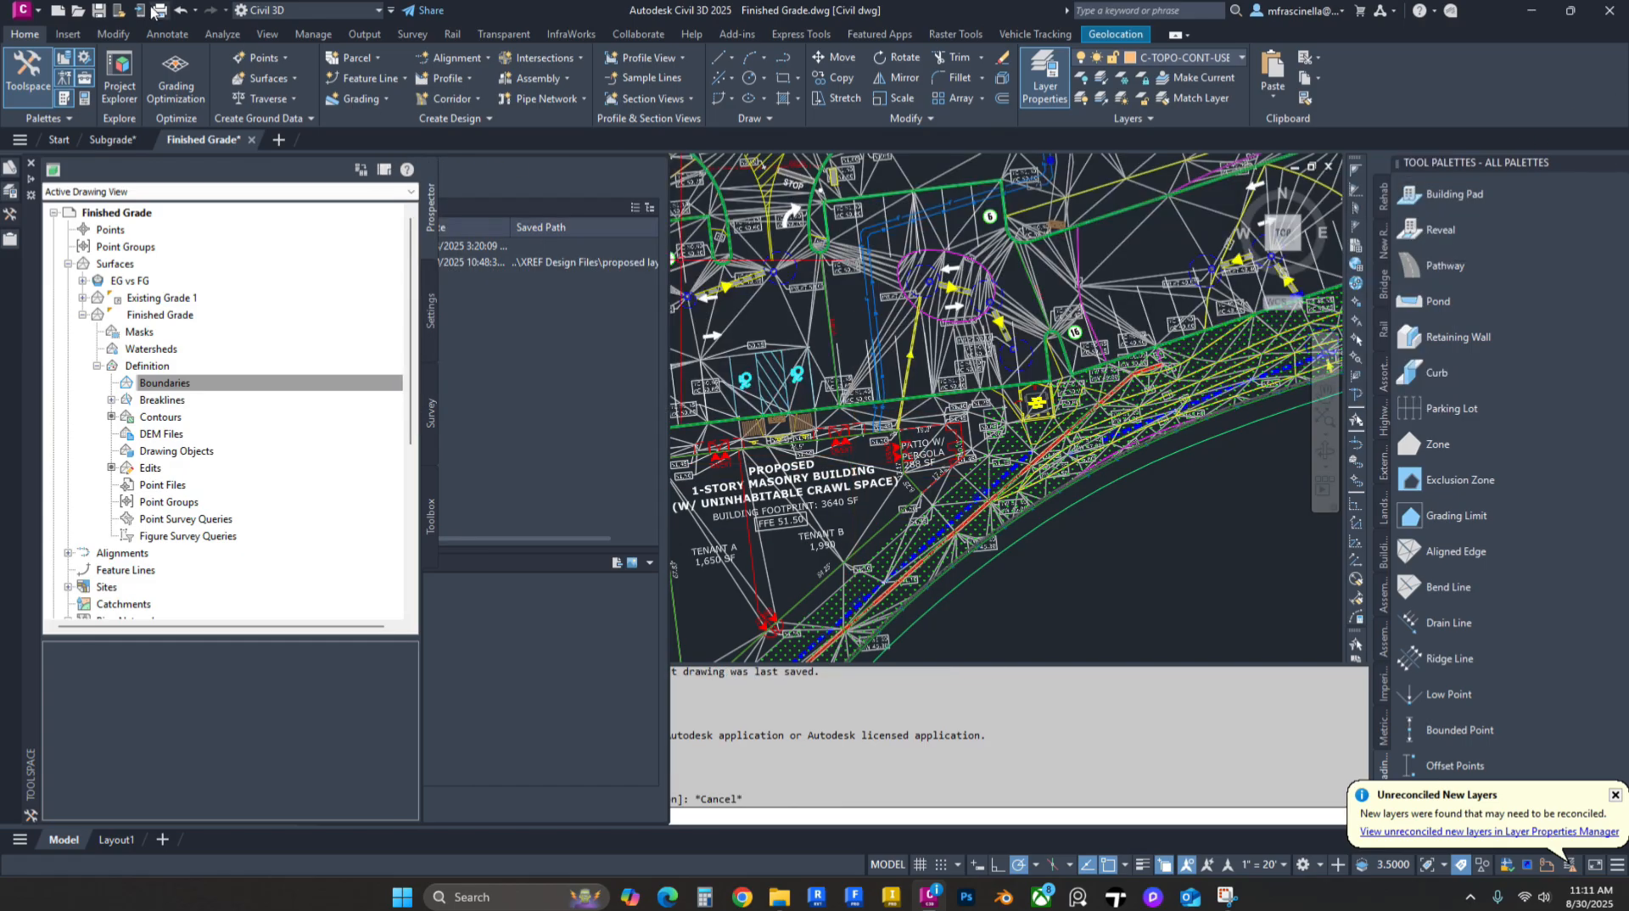
# Step: Save and close the Finished Grade drawing, and synchronize its data shortcut reference in the Subgrade drawing
pyautogui.click(100, 11)
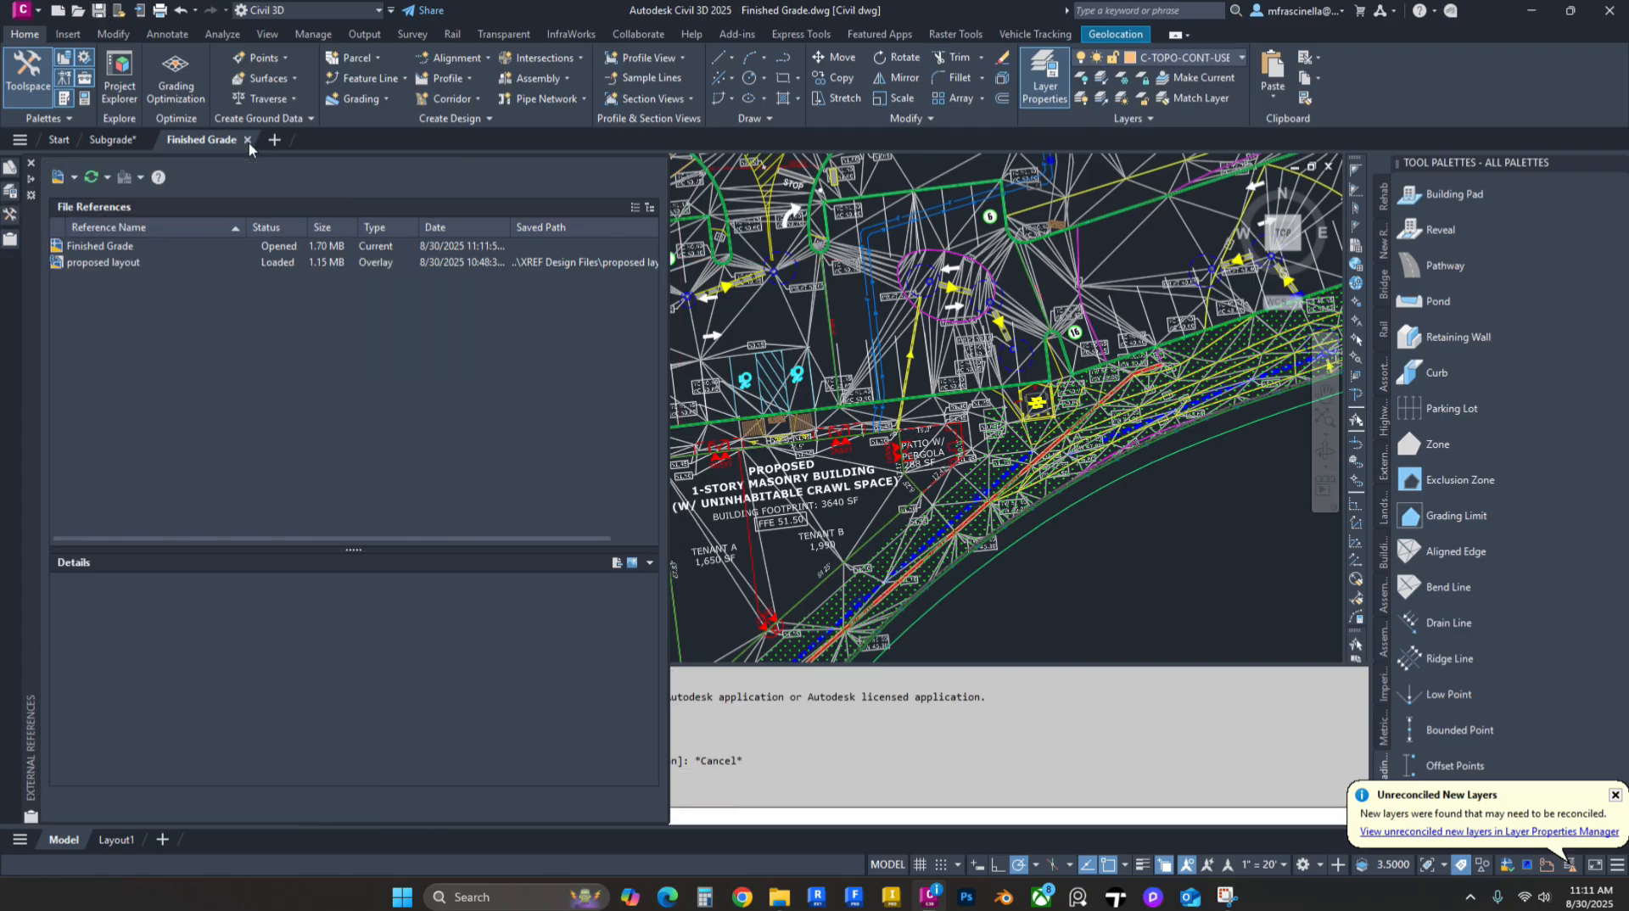
pyautogui.click(247, 140)
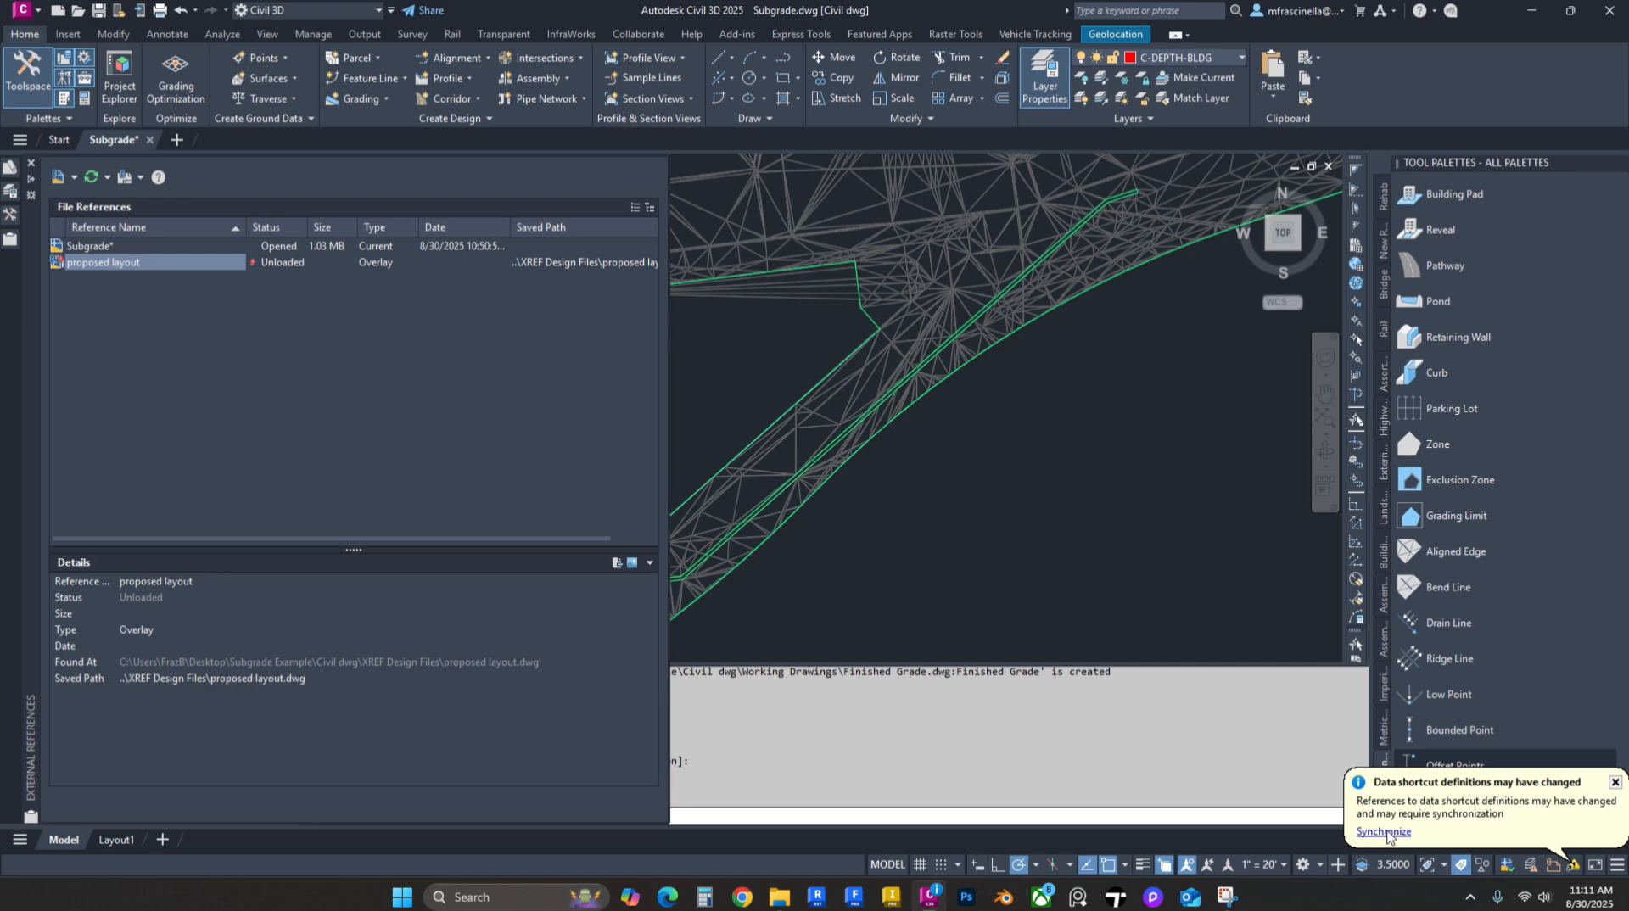
pyautogui.click(1385, 832)
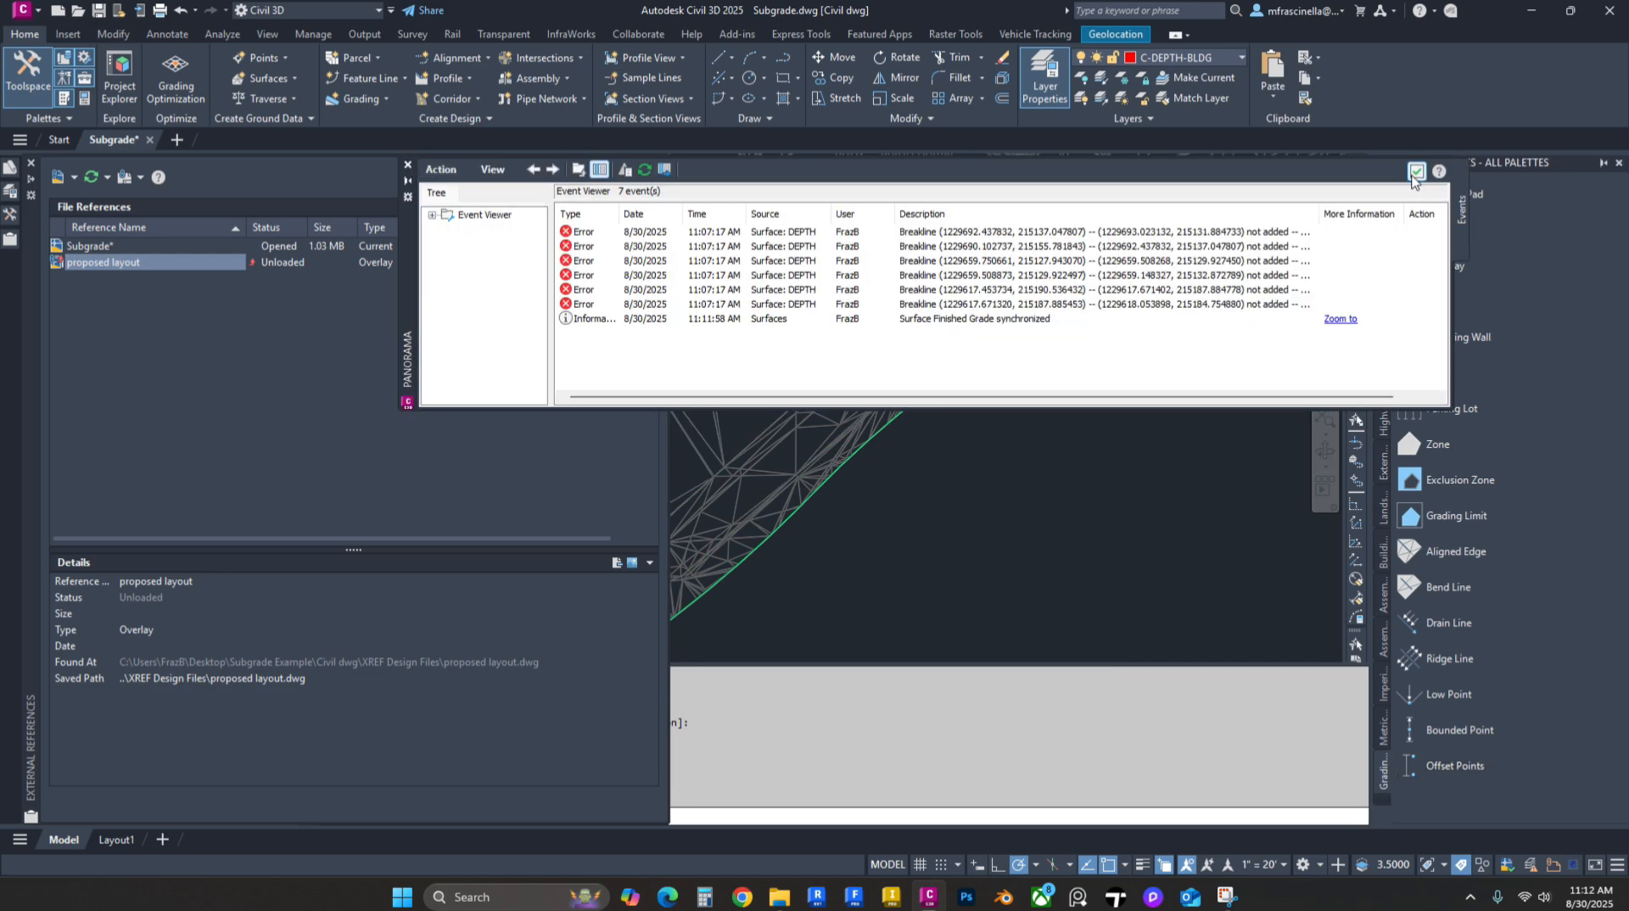
pyautogui.click(1415, 168)
# Step: Set the DEPTH surface's style to No Display
pyautogui.moveTo(830, 554); pyautogui.dragTo(1070, 552, button='middle')
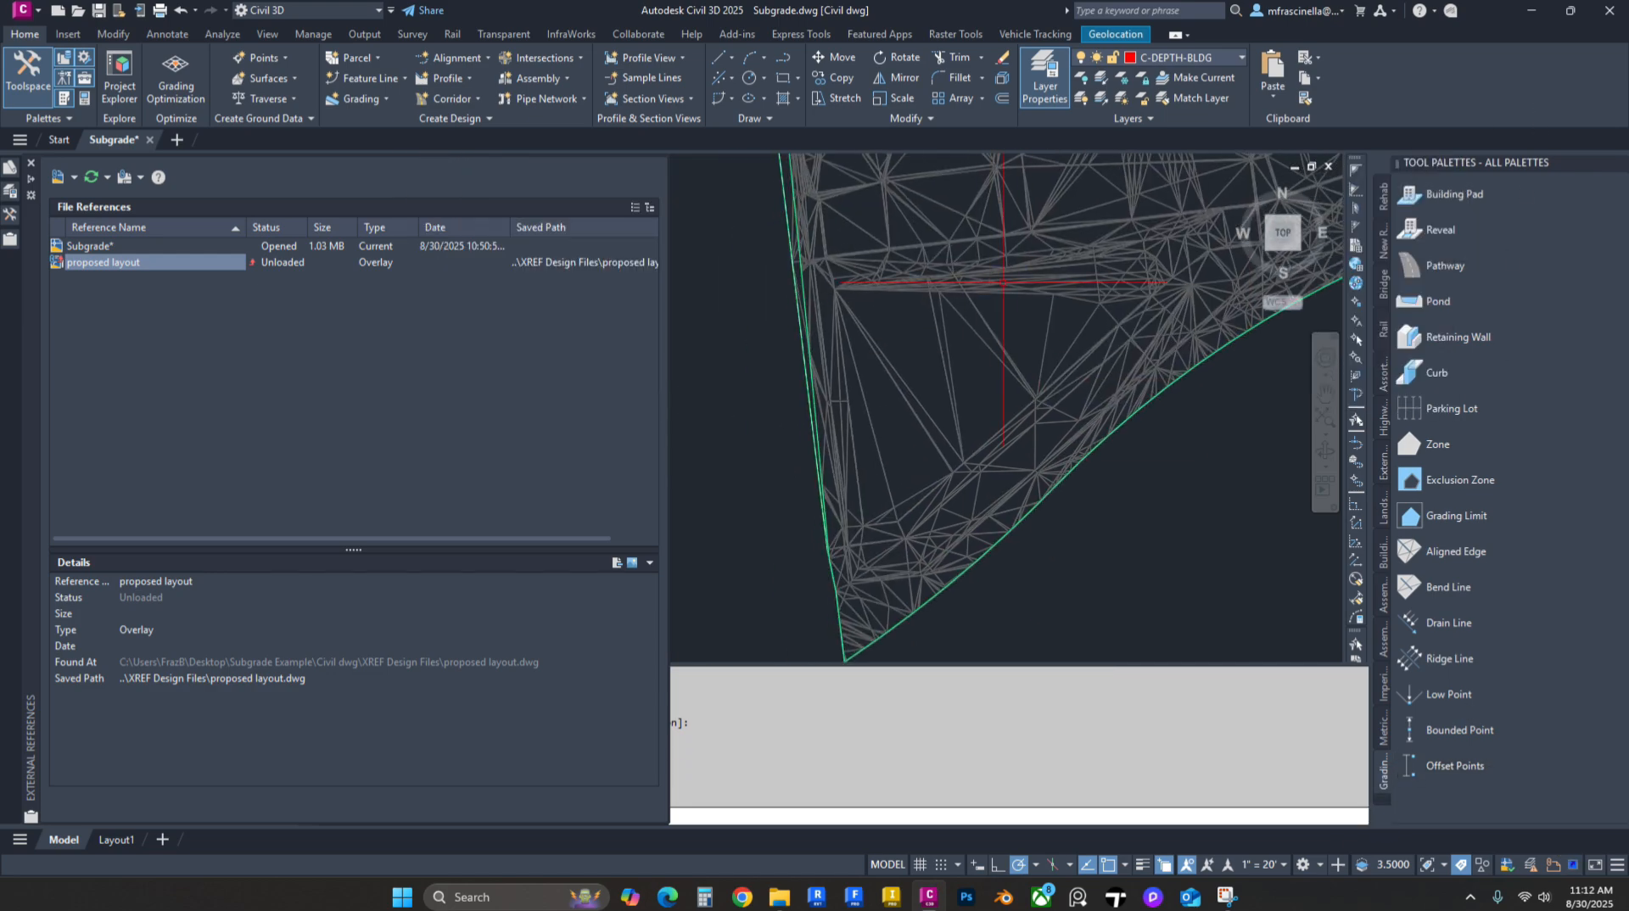
pyautogui.moveTo(1046, 301)
pyautogui.mouseDown(button='middle')
pyautogui.moveTo(1014, 323)
pyautogui.moveTo(995, 378)
pyautogui.mouseUp(button='middle')
pyautogui.click(9, 215)
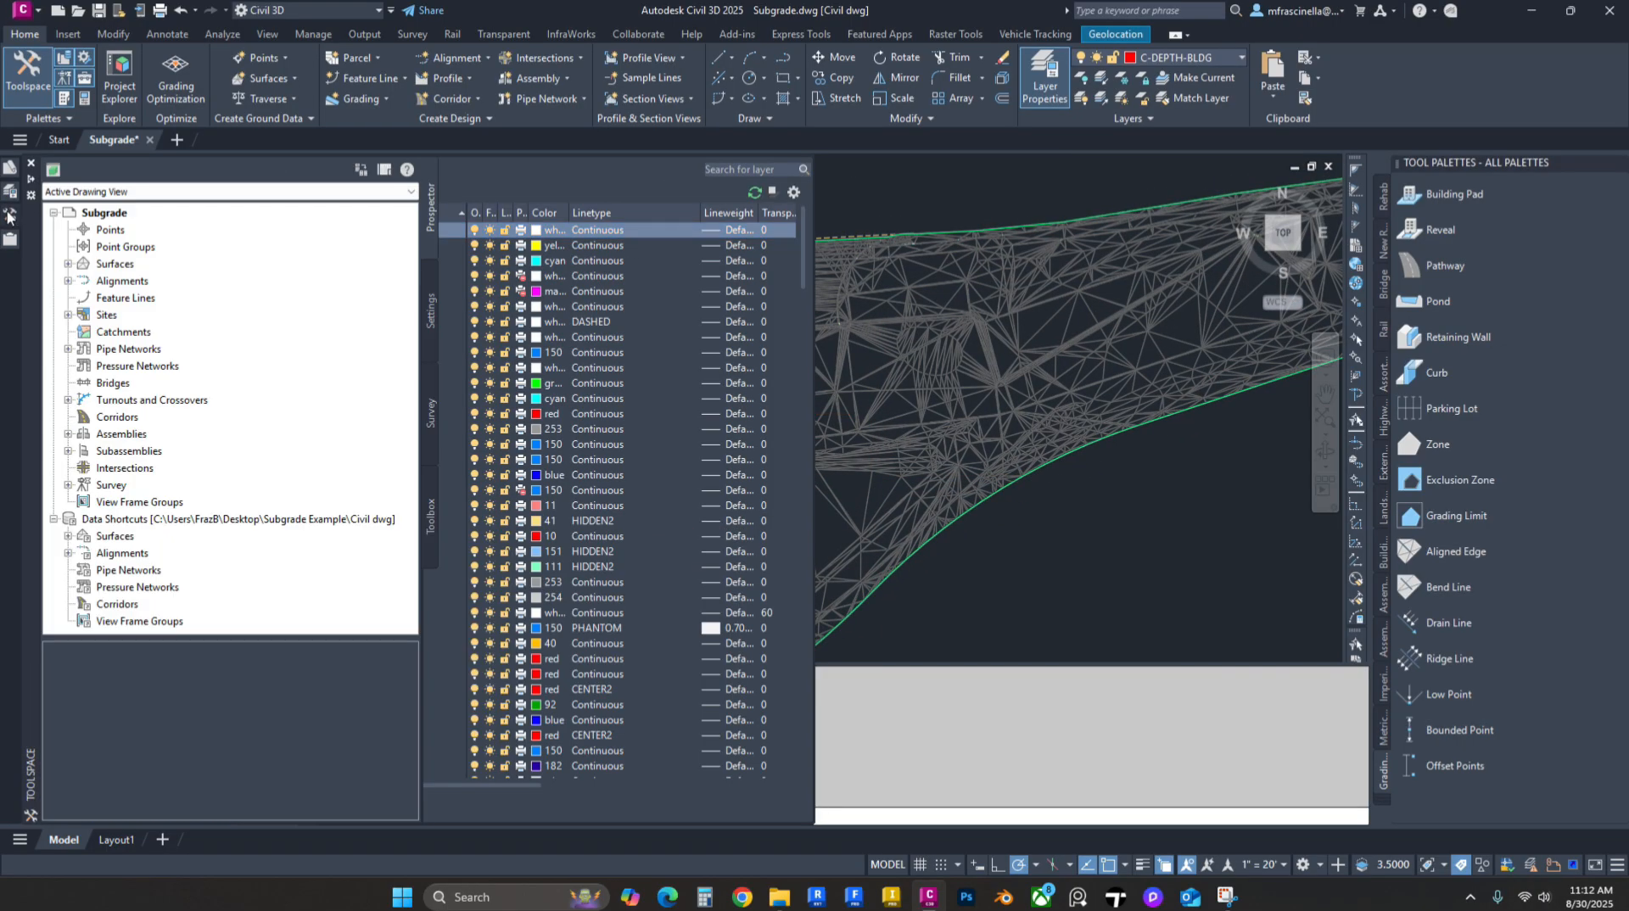
pyautogui.click(69, 264)
pyautogui.rightClick(169, 281)
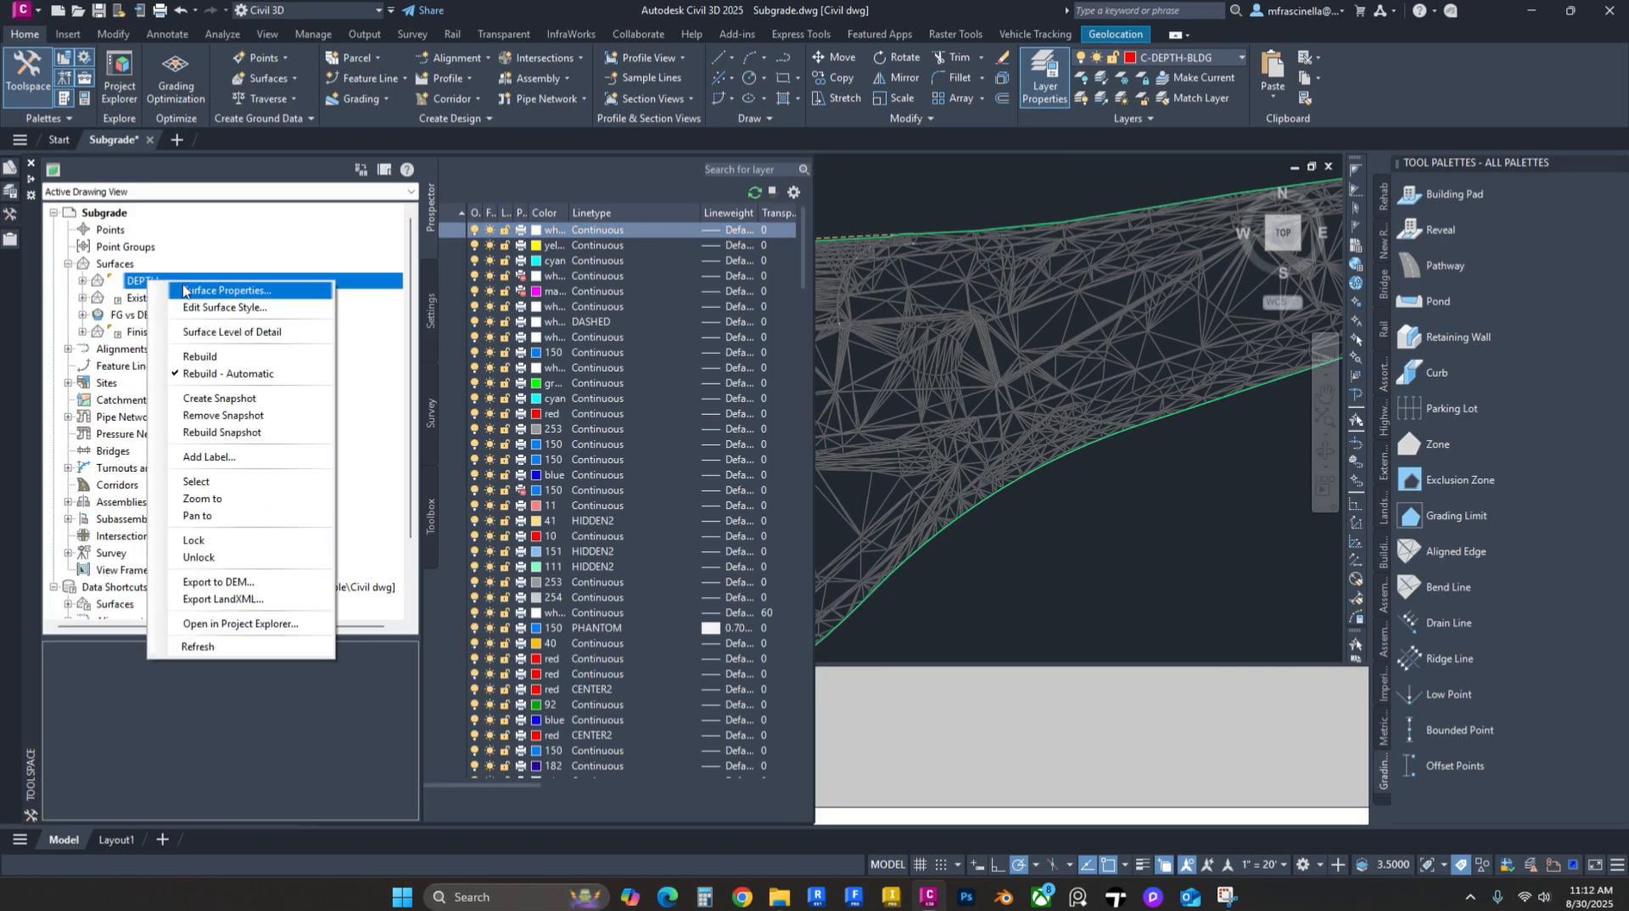
pyautogui.click(197, 291)
pyautogui.click(608, 467)
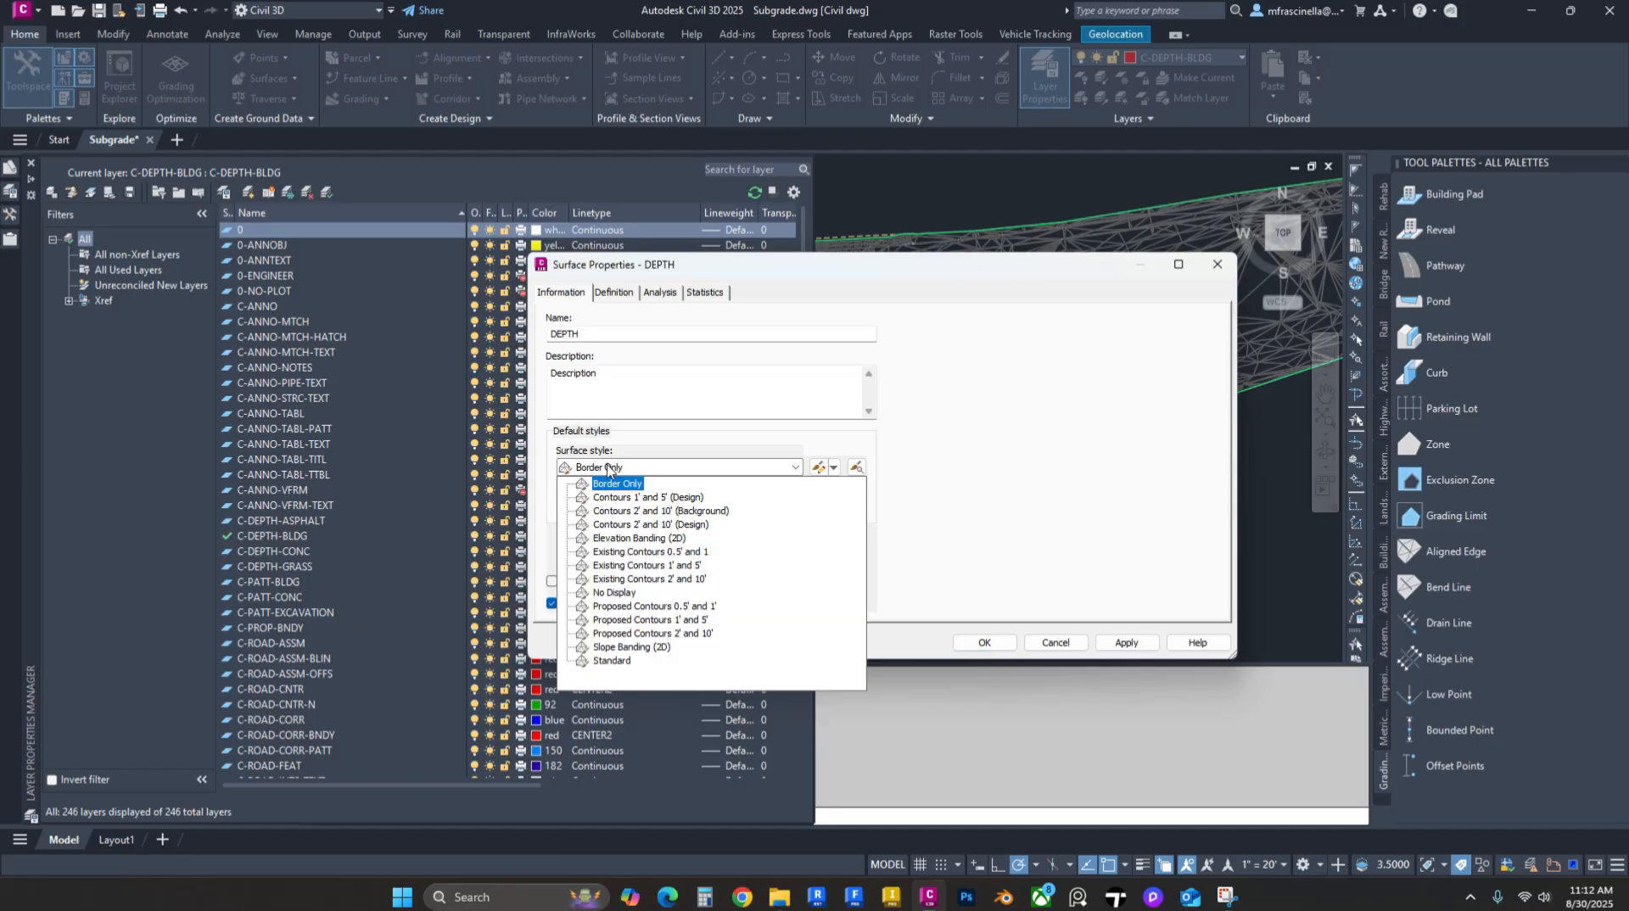
pyautogui.click(614, 593)
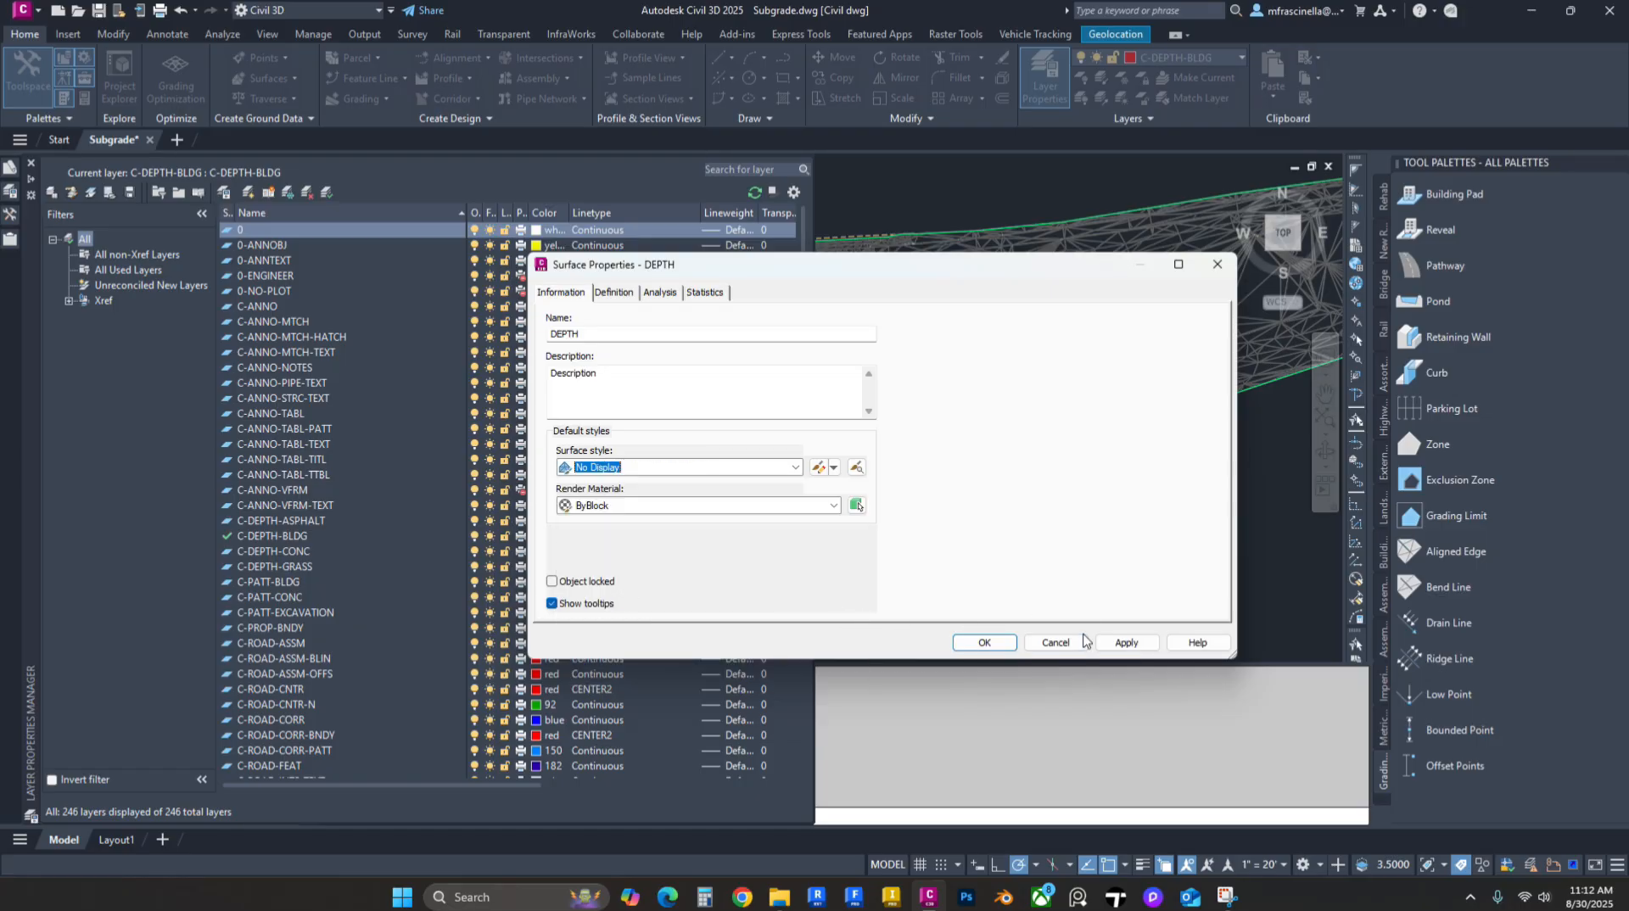
pyautogui.click(1122, 645)
pyautogui.click(984, 642)
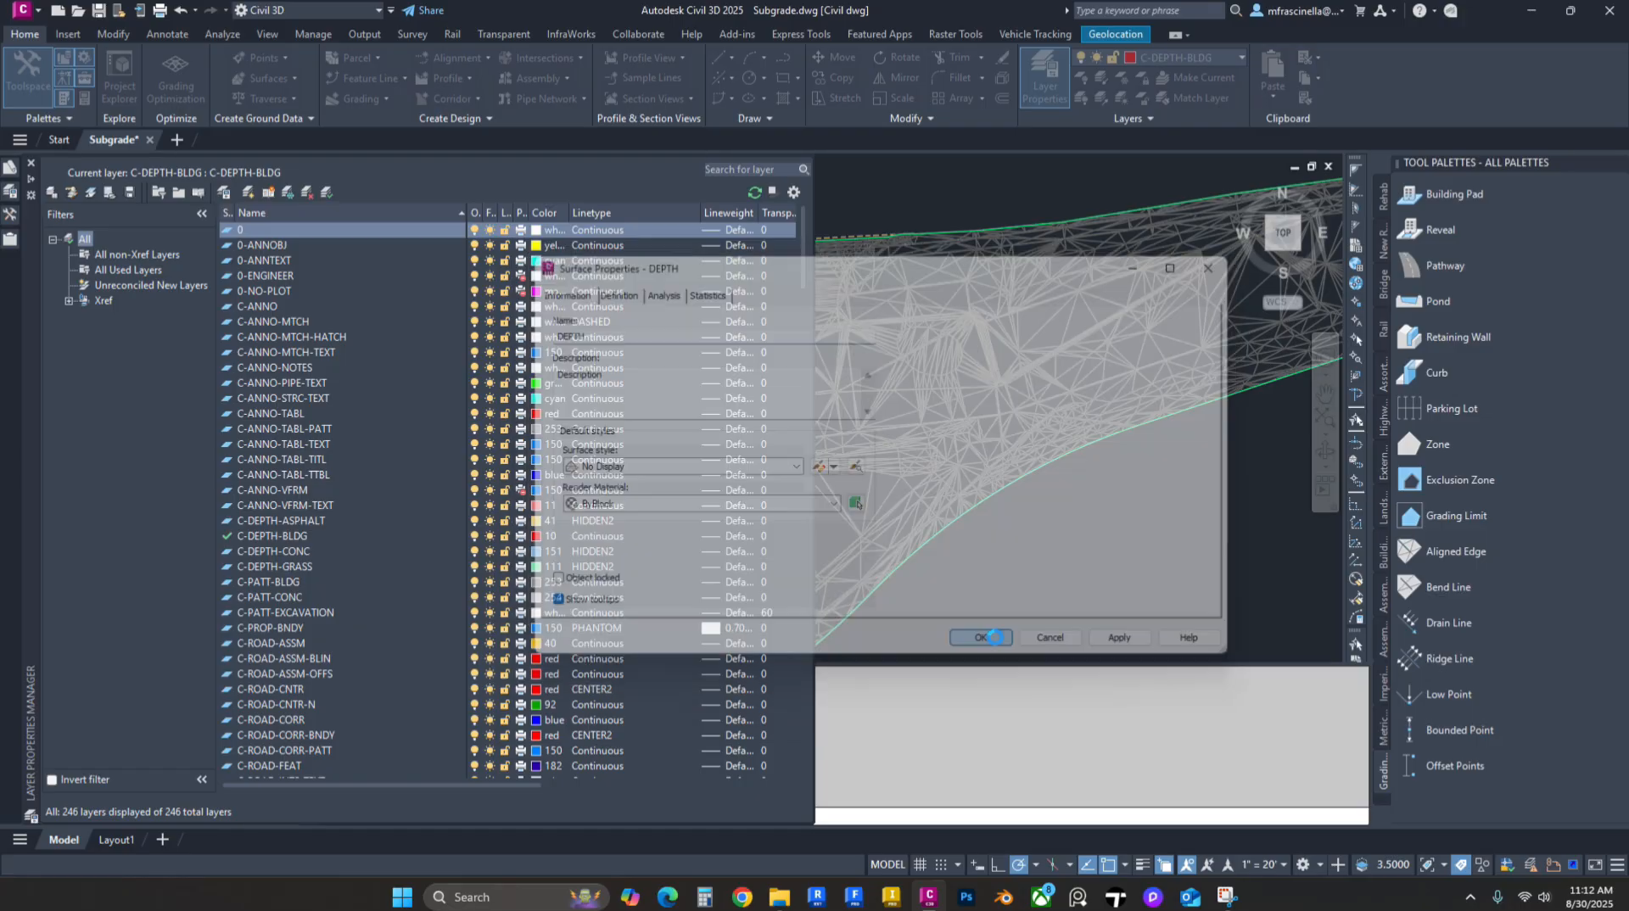
# Step: Change the surface style of the FG vs DEPTH volume surface to No Display
pyautogui.scroll(-2, 1188, 454)
pyautogui.moveTo(1188, 458); pyautogui.dragTo(822, 461, button='middle')
pyautogui.scroll(2, 967, 365)
pyautogui.moveTo(1003, 269)
pyautogui.mouseDown(button='middle')
pyautogui.moveTo(996, 287)
pyautogui.moveTo(1086, 283)
pyautogui.mouseUp(button='middle')
pyautogui.moveTo(768, 423); pyautogui.dragTo(952, 309, button='middle')
pyautogui.moveTo(1038, 214)
pyautogui.mouseDown(button='middle')
pyautogui.moveTo(992, 271)
pyautogui.moveTo(998, 224)
pyautogui.moveTo(1042, 219)
pyautogui.mouseUp(button='middle')
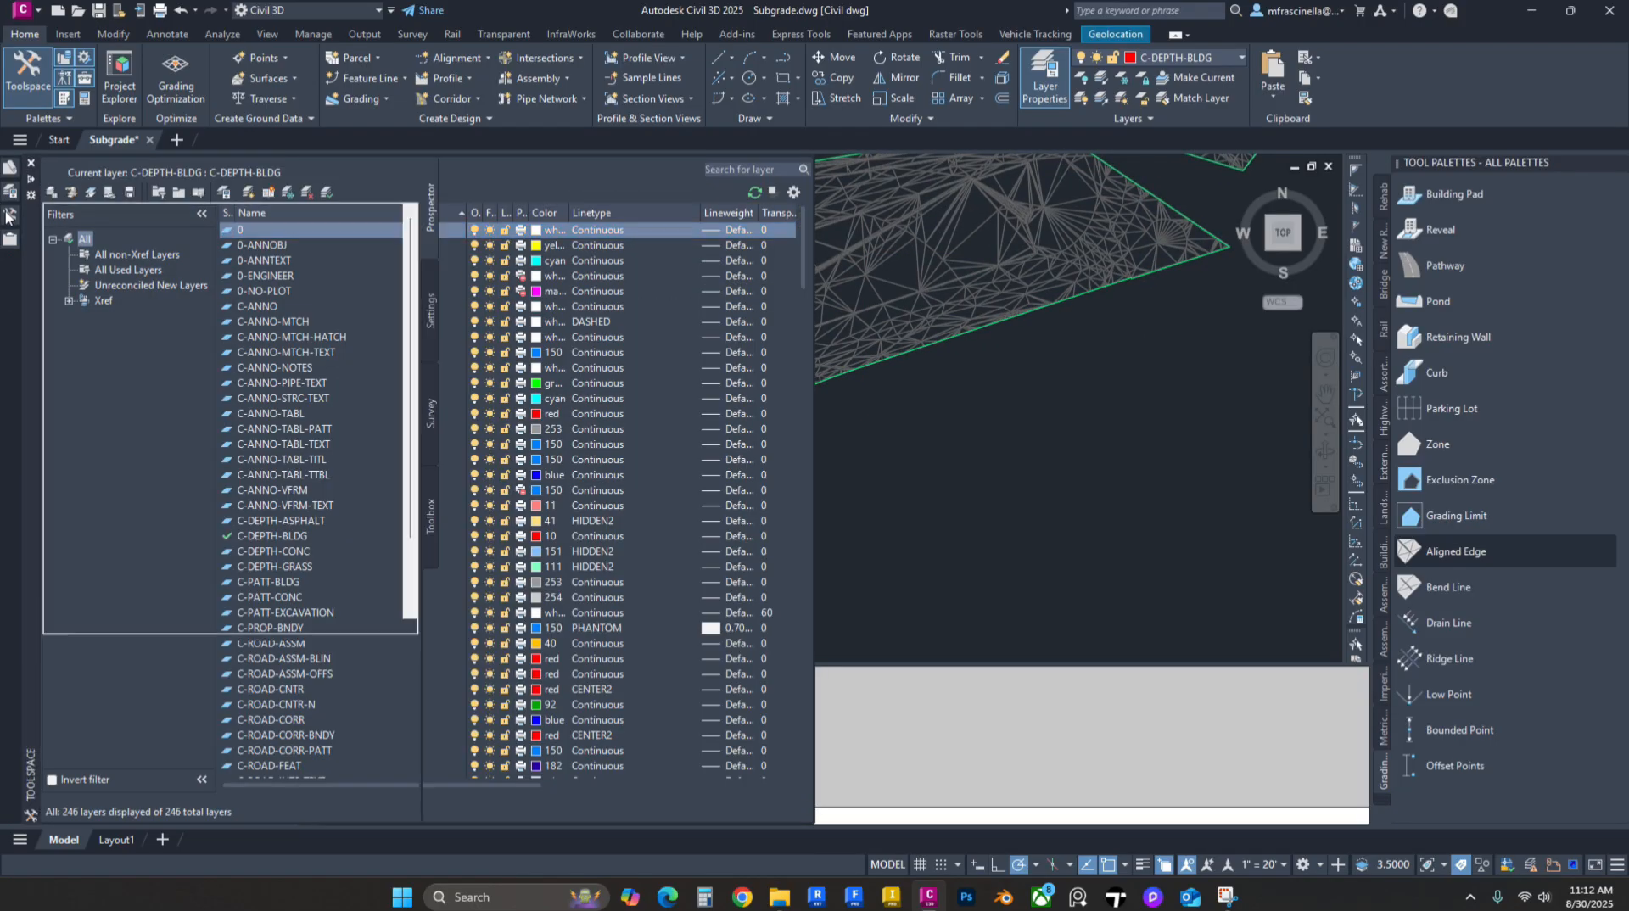
pyautogui.moveTo(7, 215)
pyautogui.click(143, 281)
pyautogui.rightClick(136, 314)
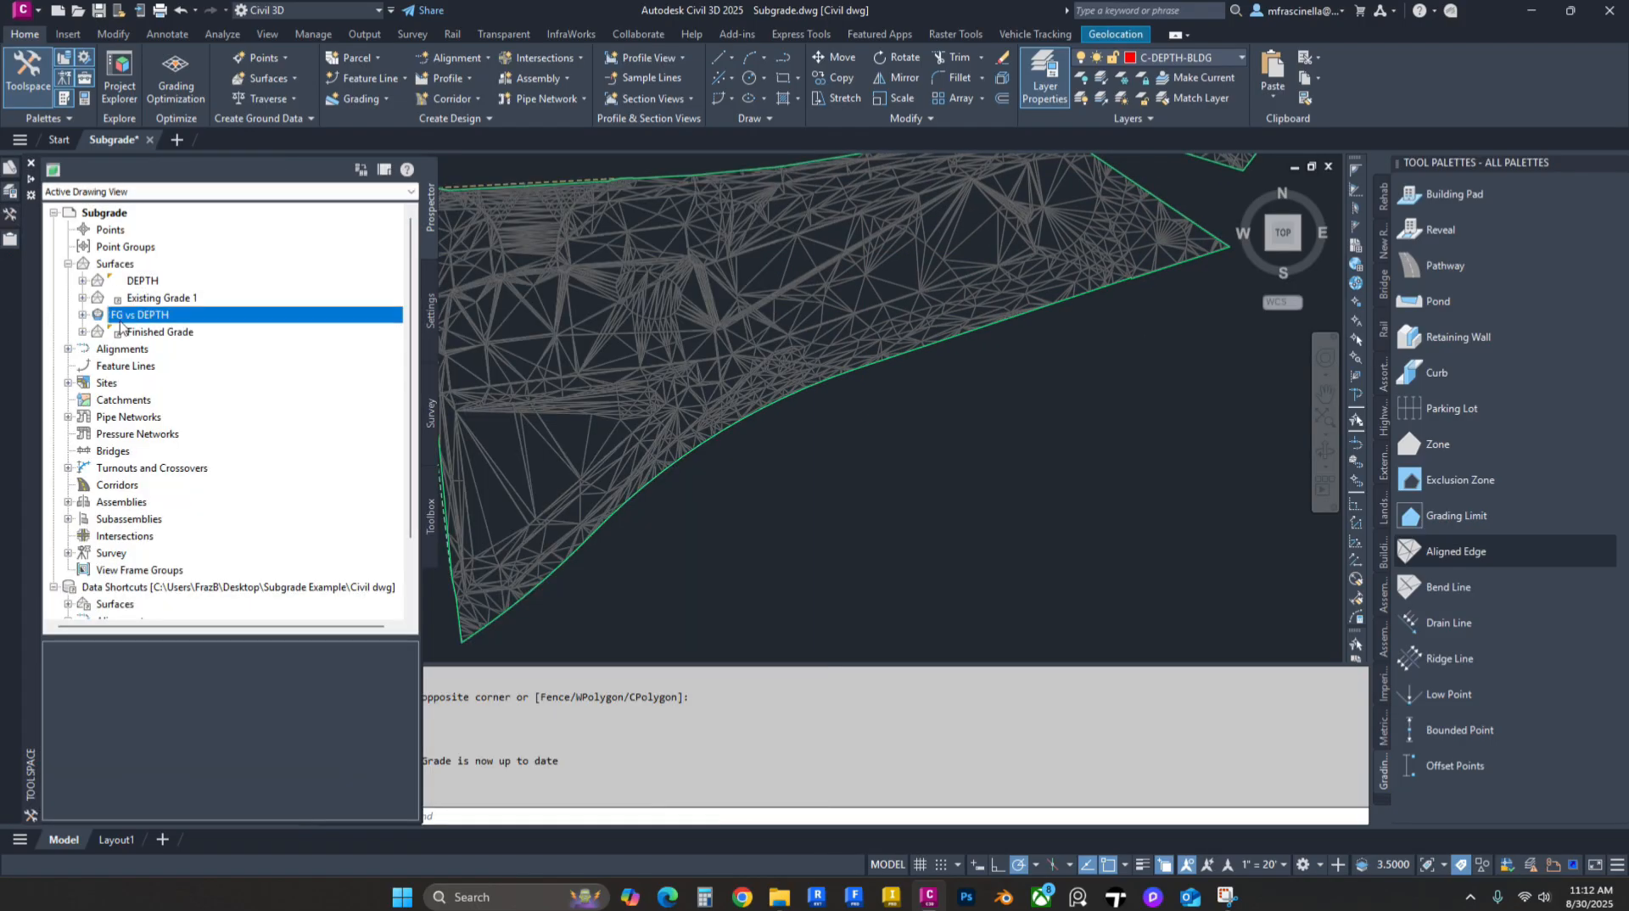
pyautogui.click(170, 331)
pyautogui.click(642, 467)
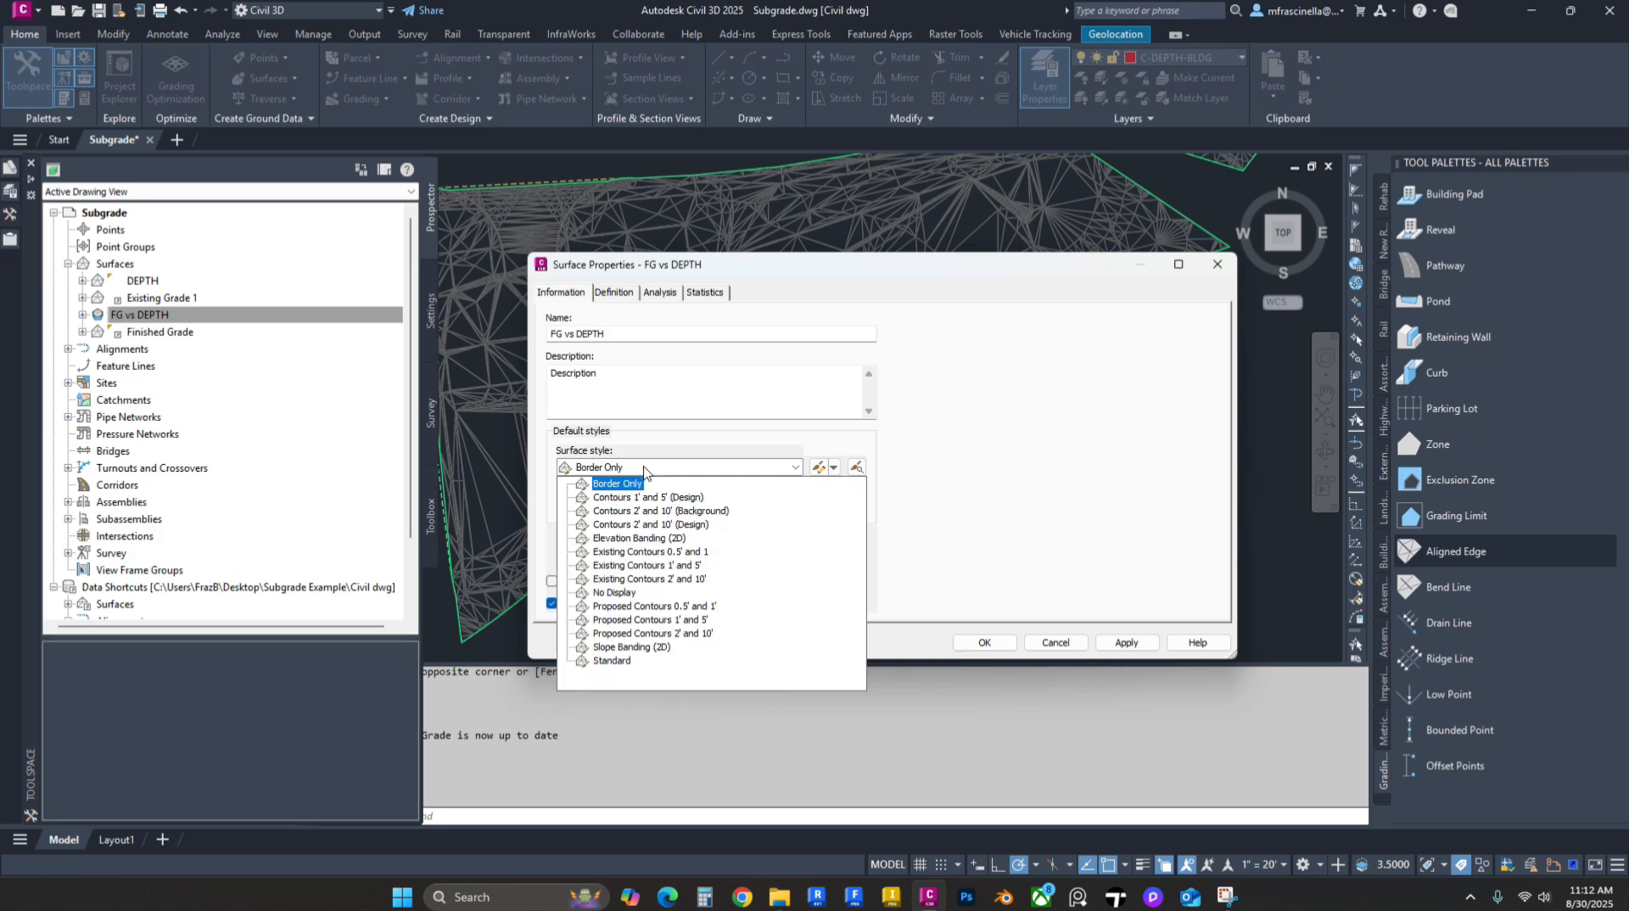
pyautogui.click(612, 596)
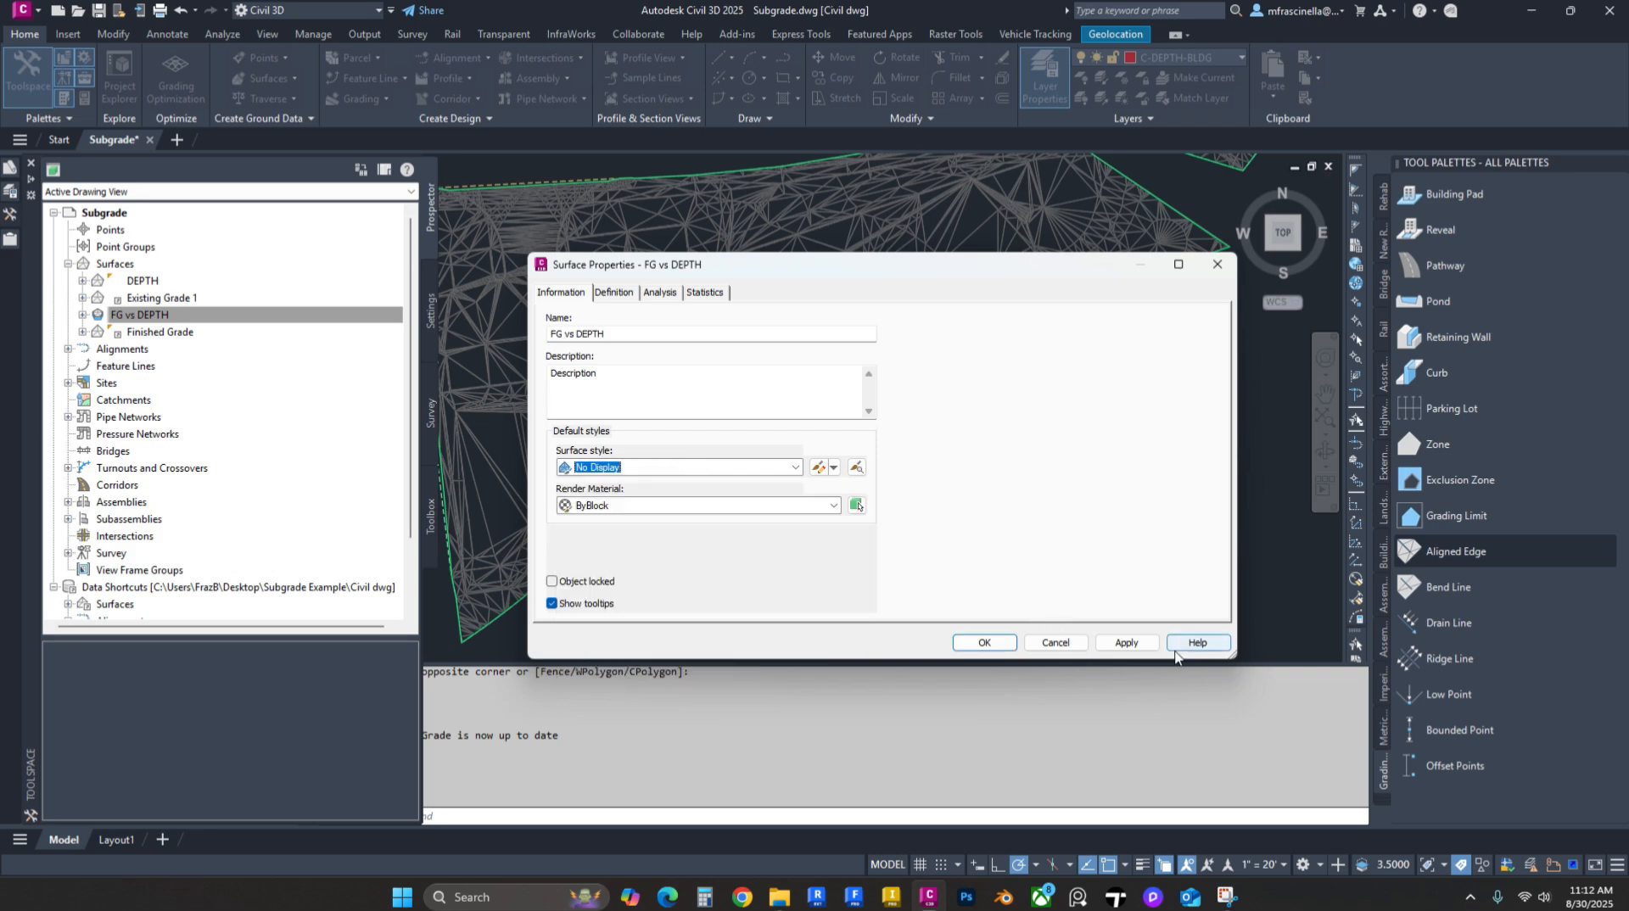
pyautogui.click(1127, 642)
pyautogui.click(984, 643)
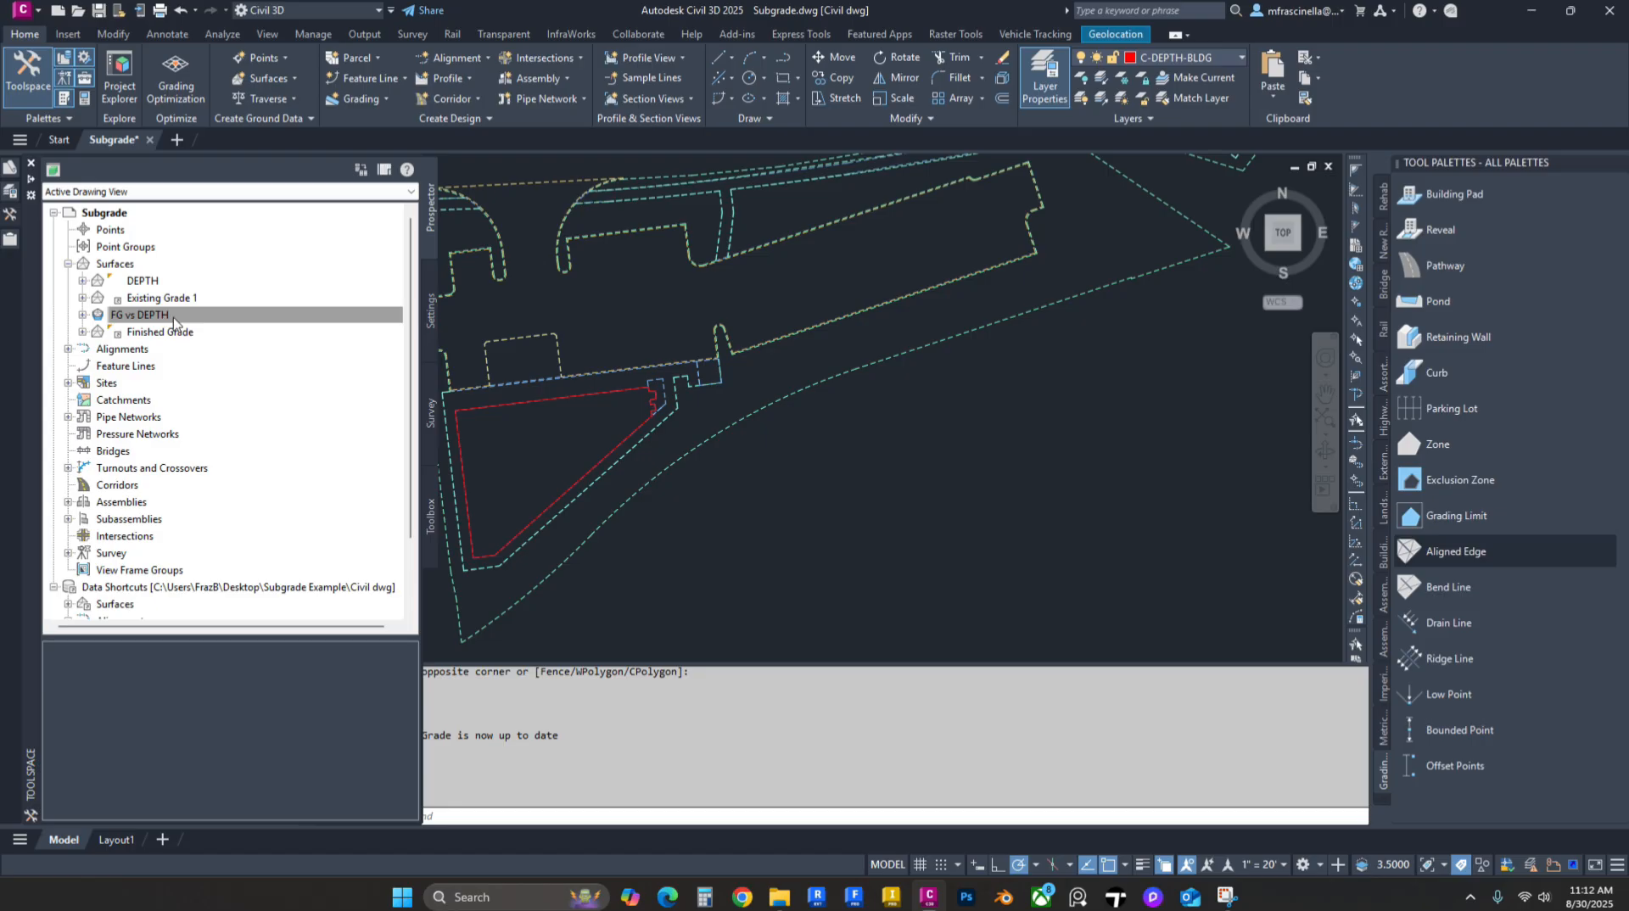
# Step: Create a TIN surface named Subgrade with the Proposed Contours 1' and 5' style
pyautogui.click(150, 317)
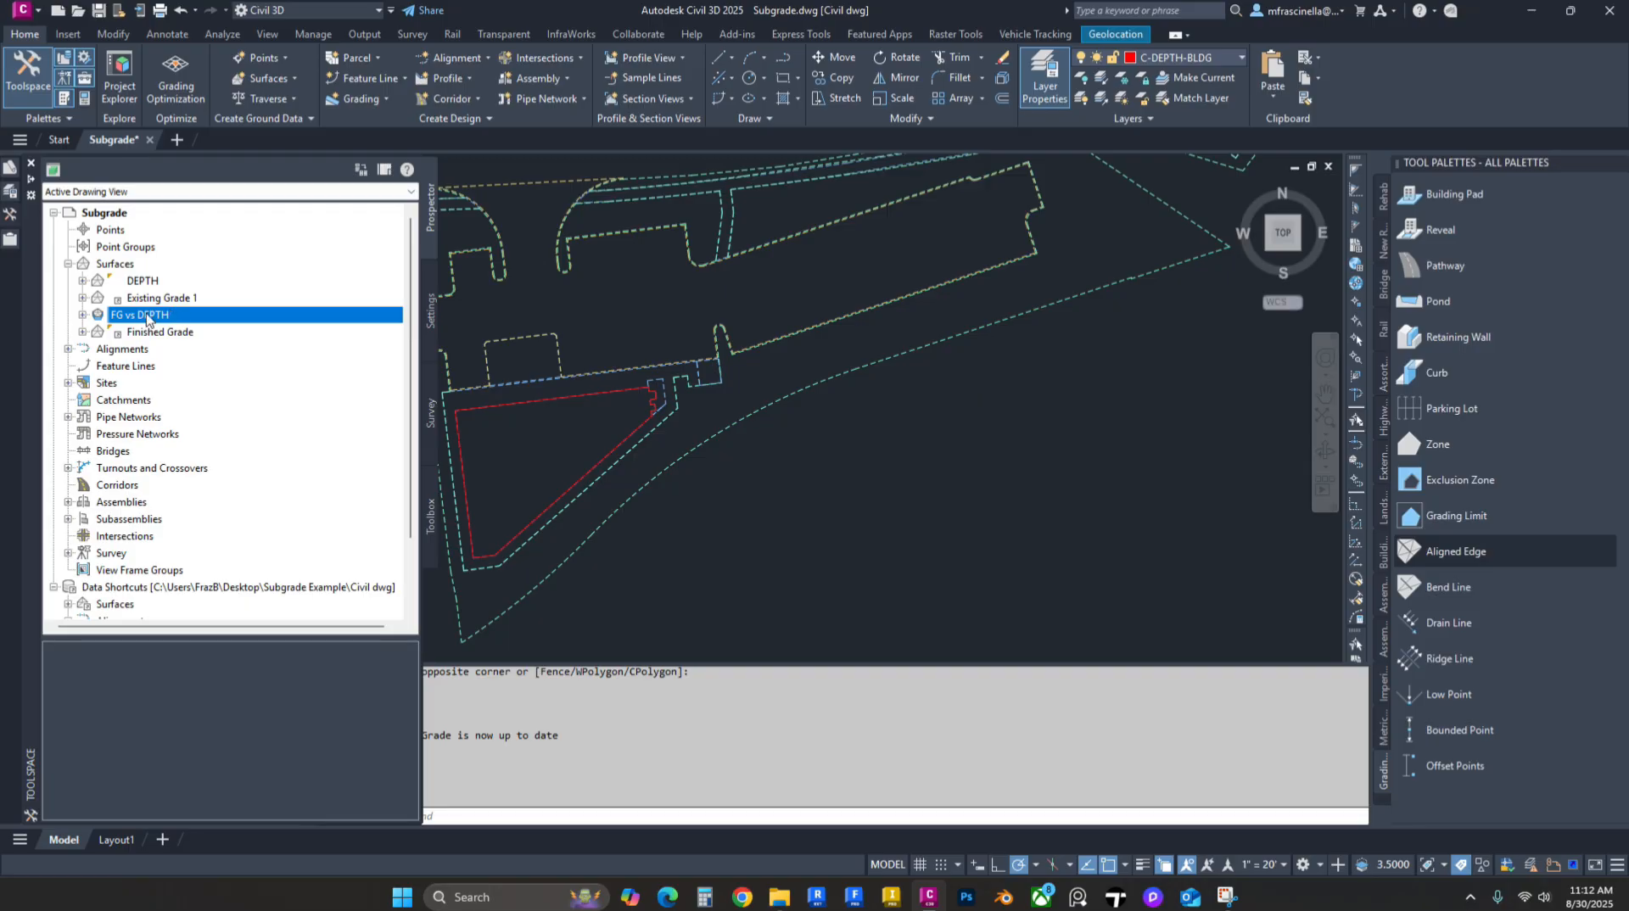
pyautogui.rightClick(115, 264)
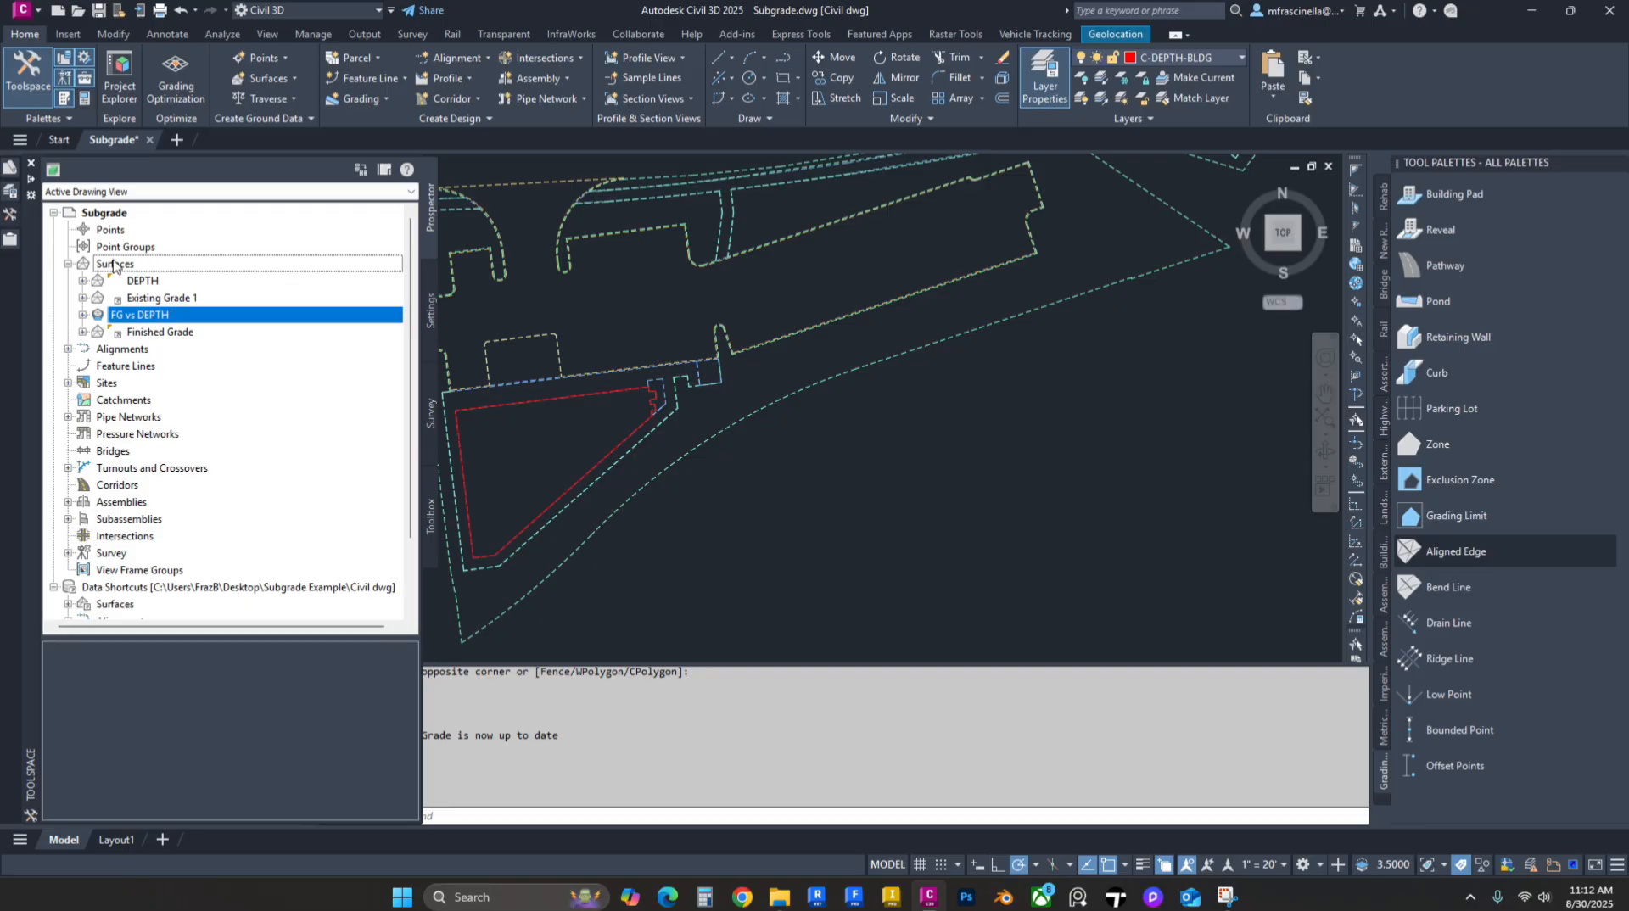
pyautogui.click(170, 270)
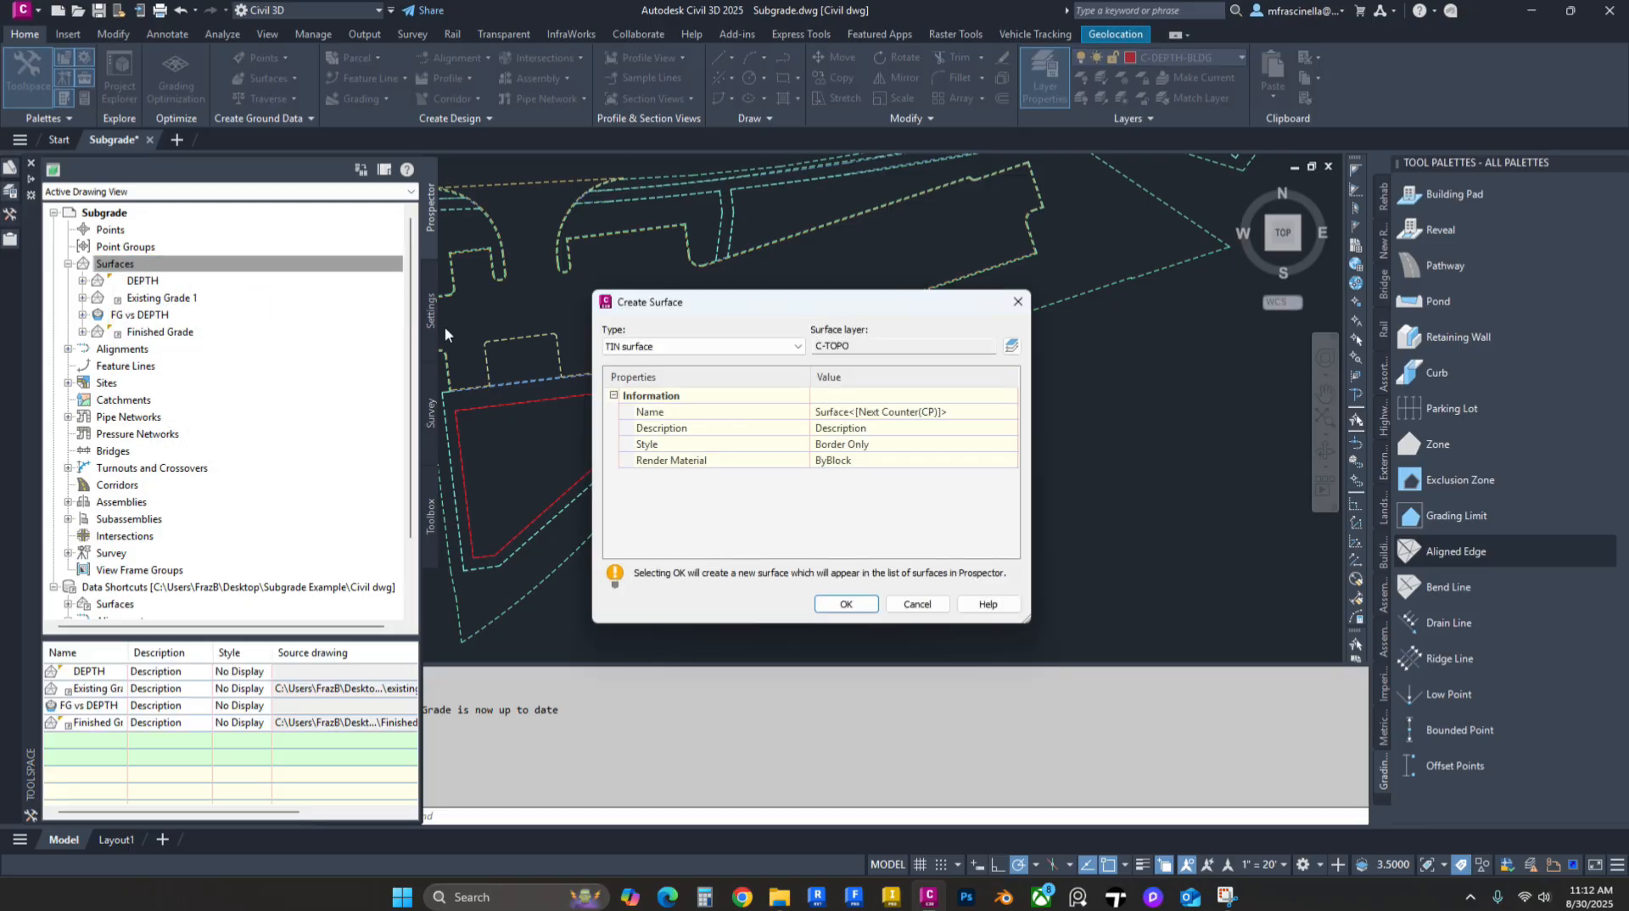
pyautogui.click(927, 412)
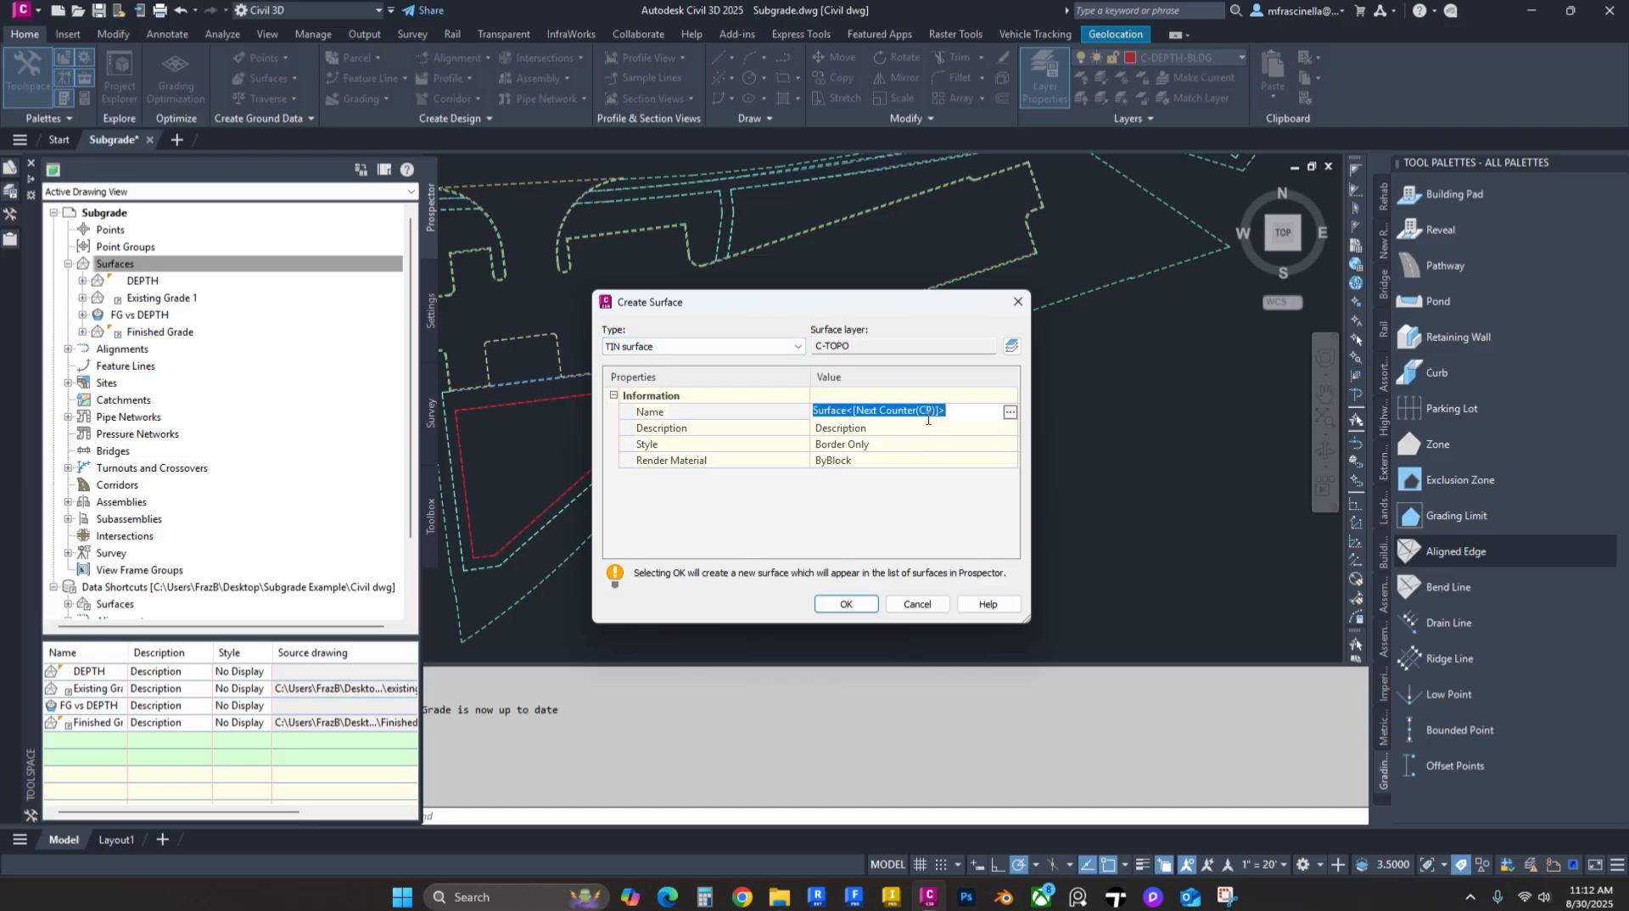
pyautogui.press('BackSpace')
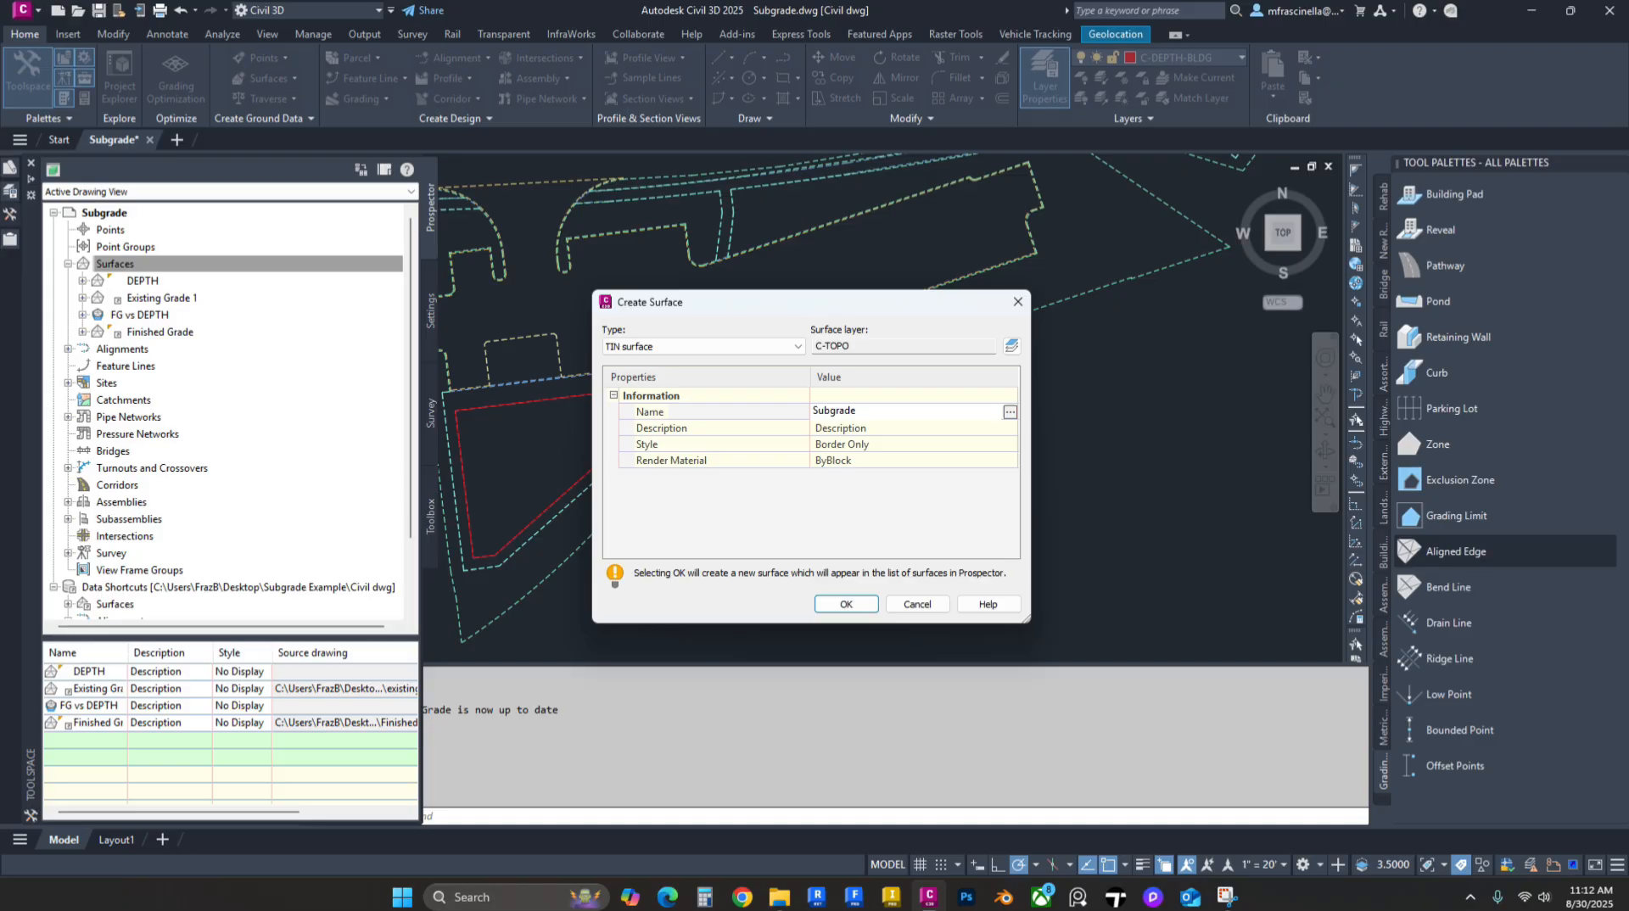
pyautogui.click(1010, 445)
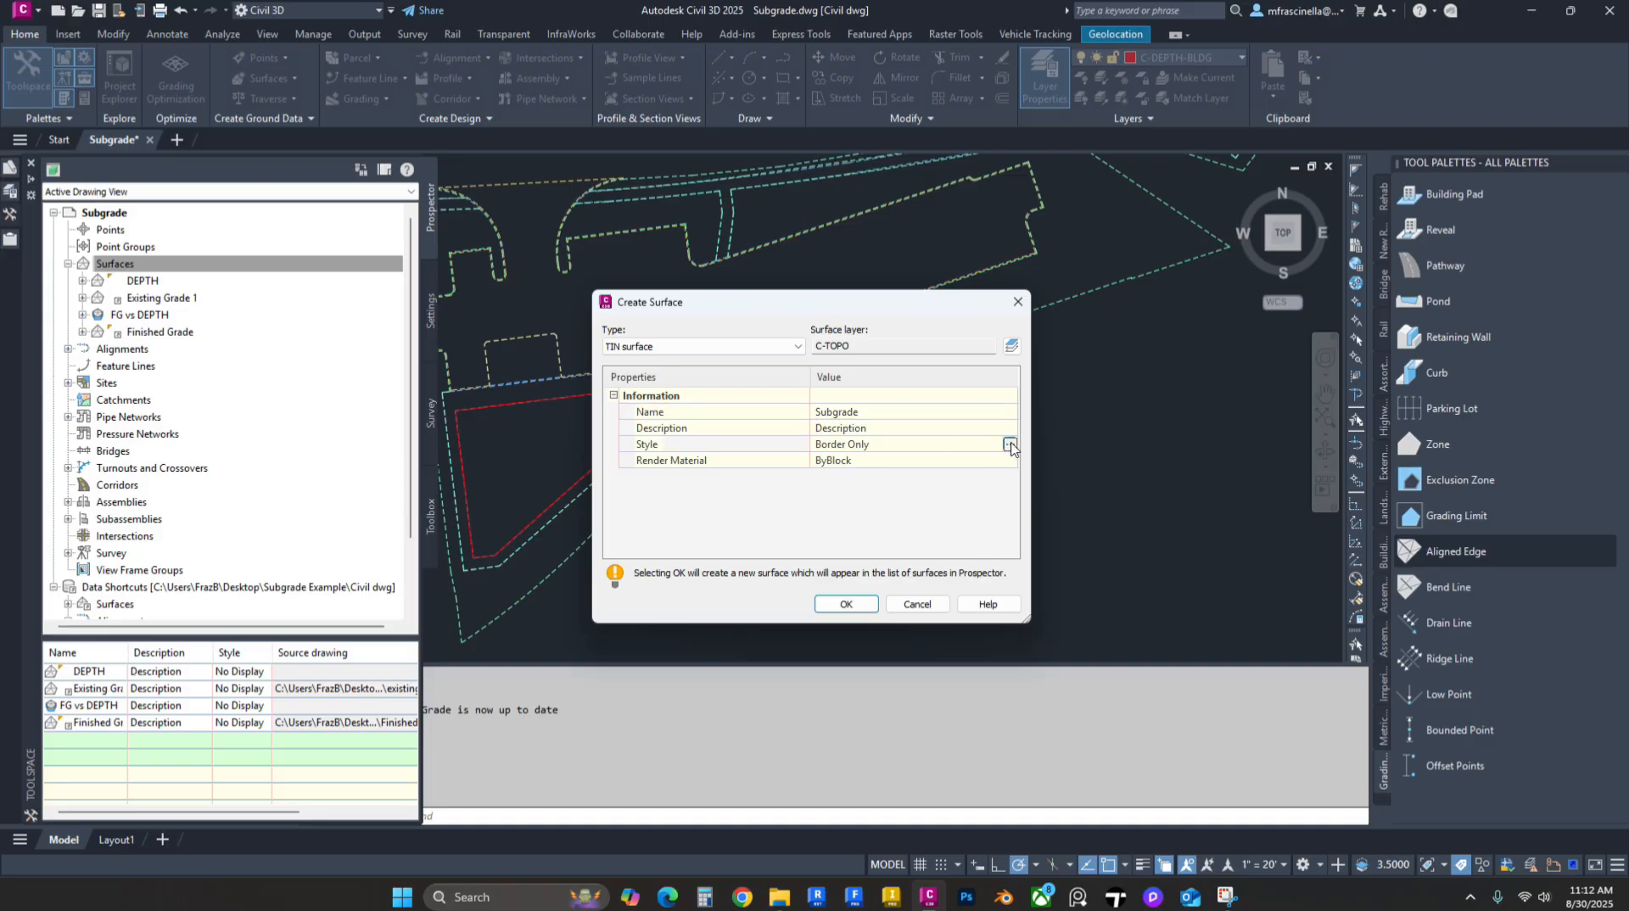
pyautogui.click(1010, 445)
pyautogui.click(542, 364)
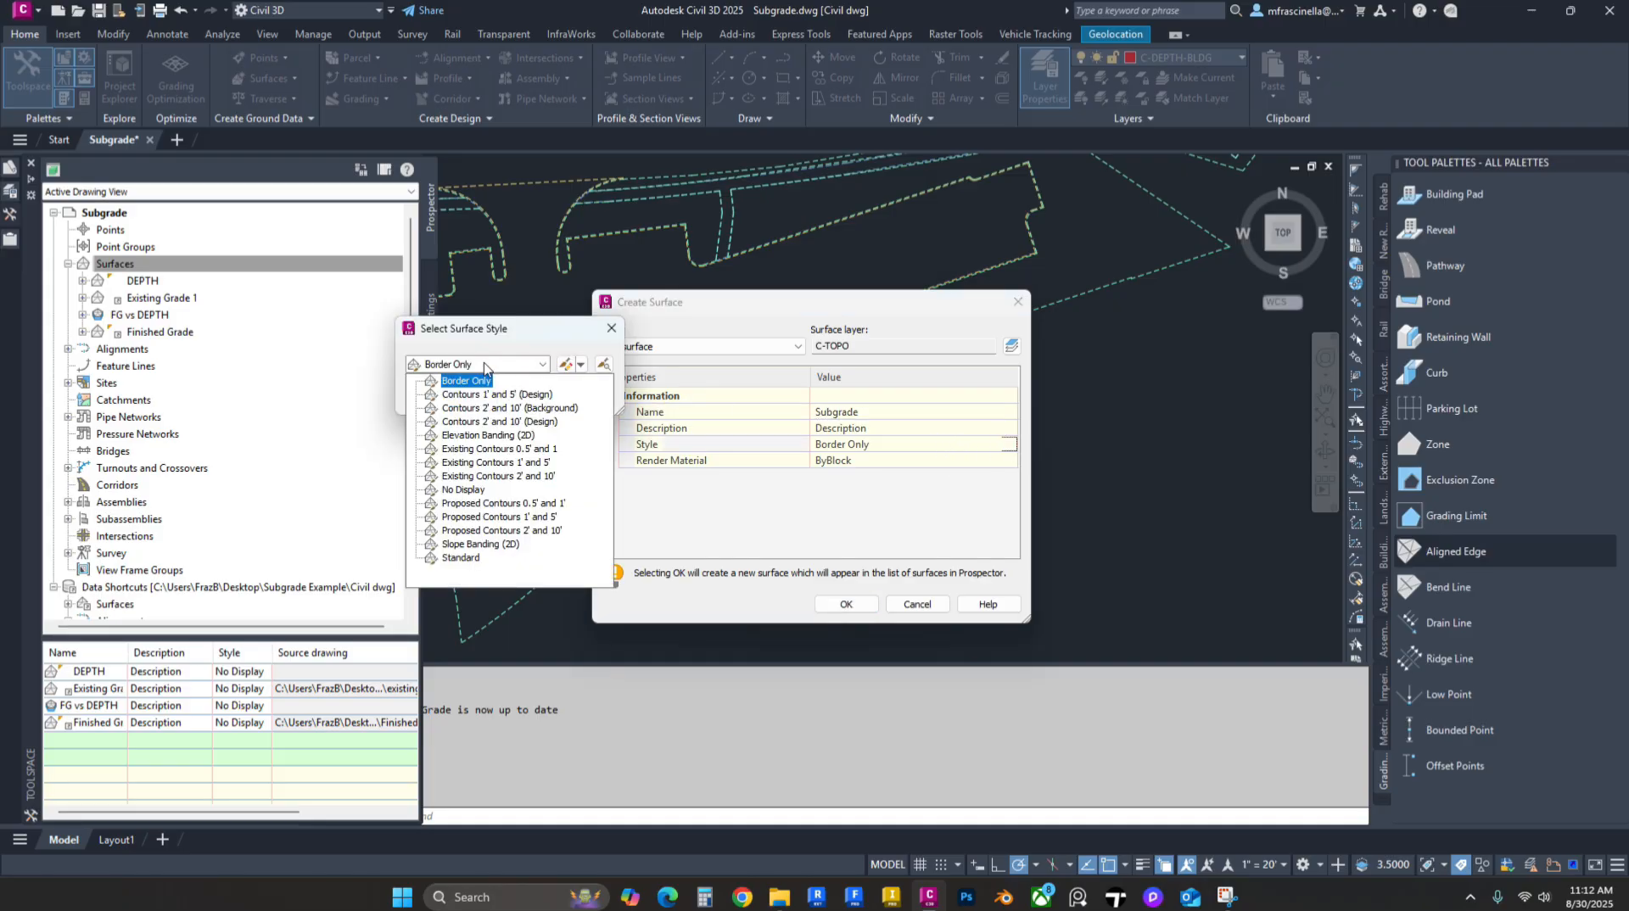
pyautogui.click(459, 518)
pyautogui.click(437, 395)
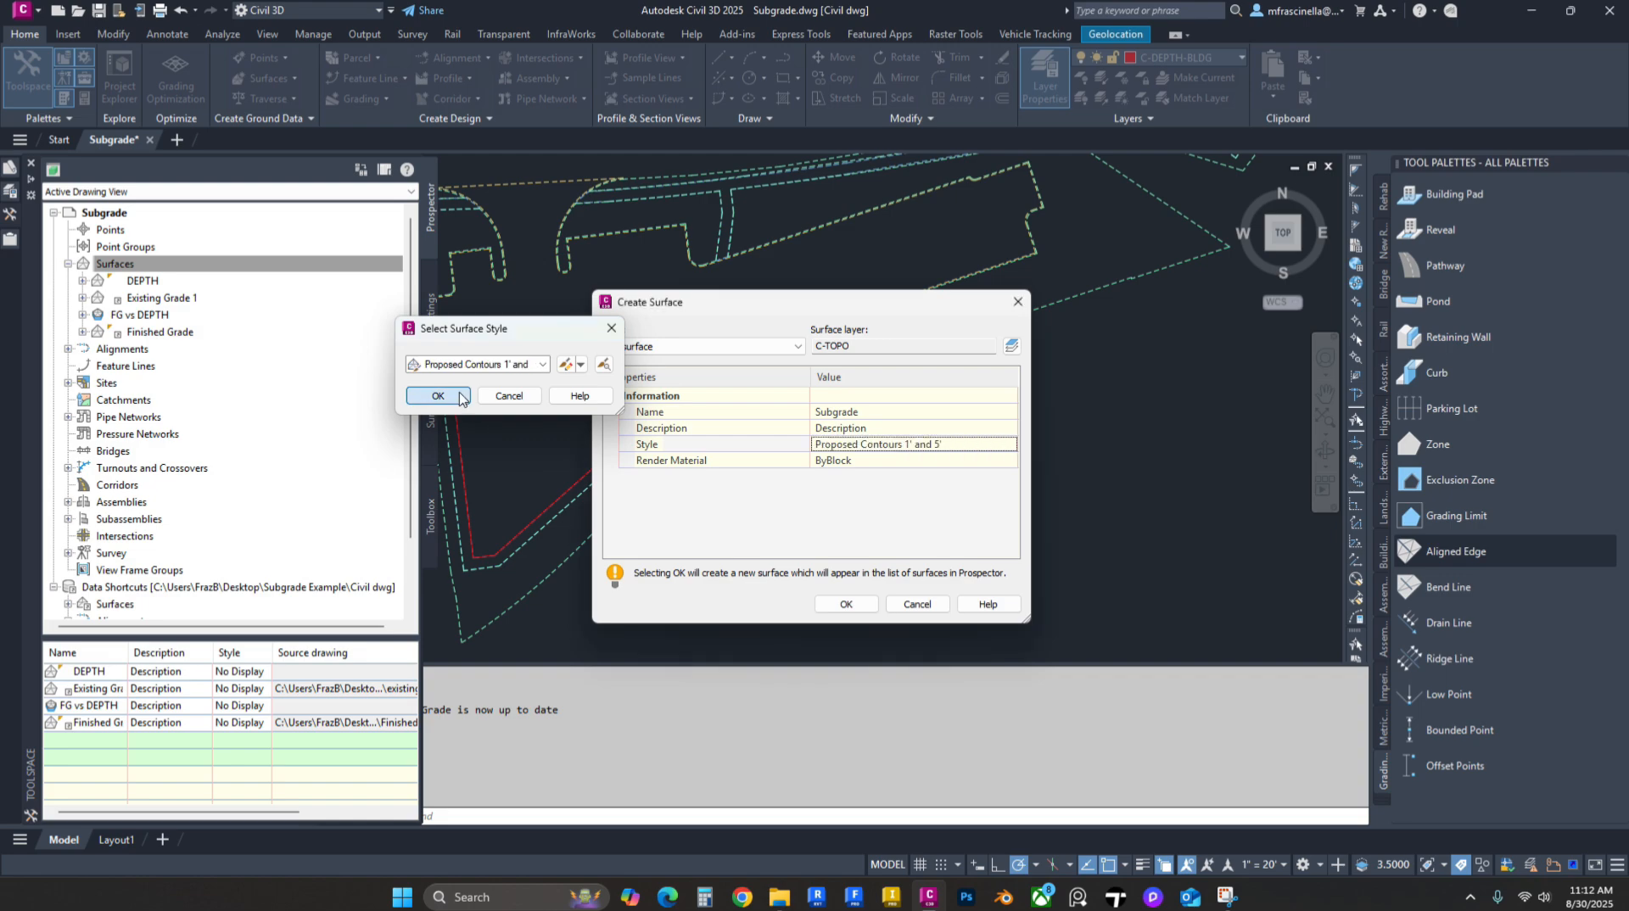
pyautogui.click(844, 604)
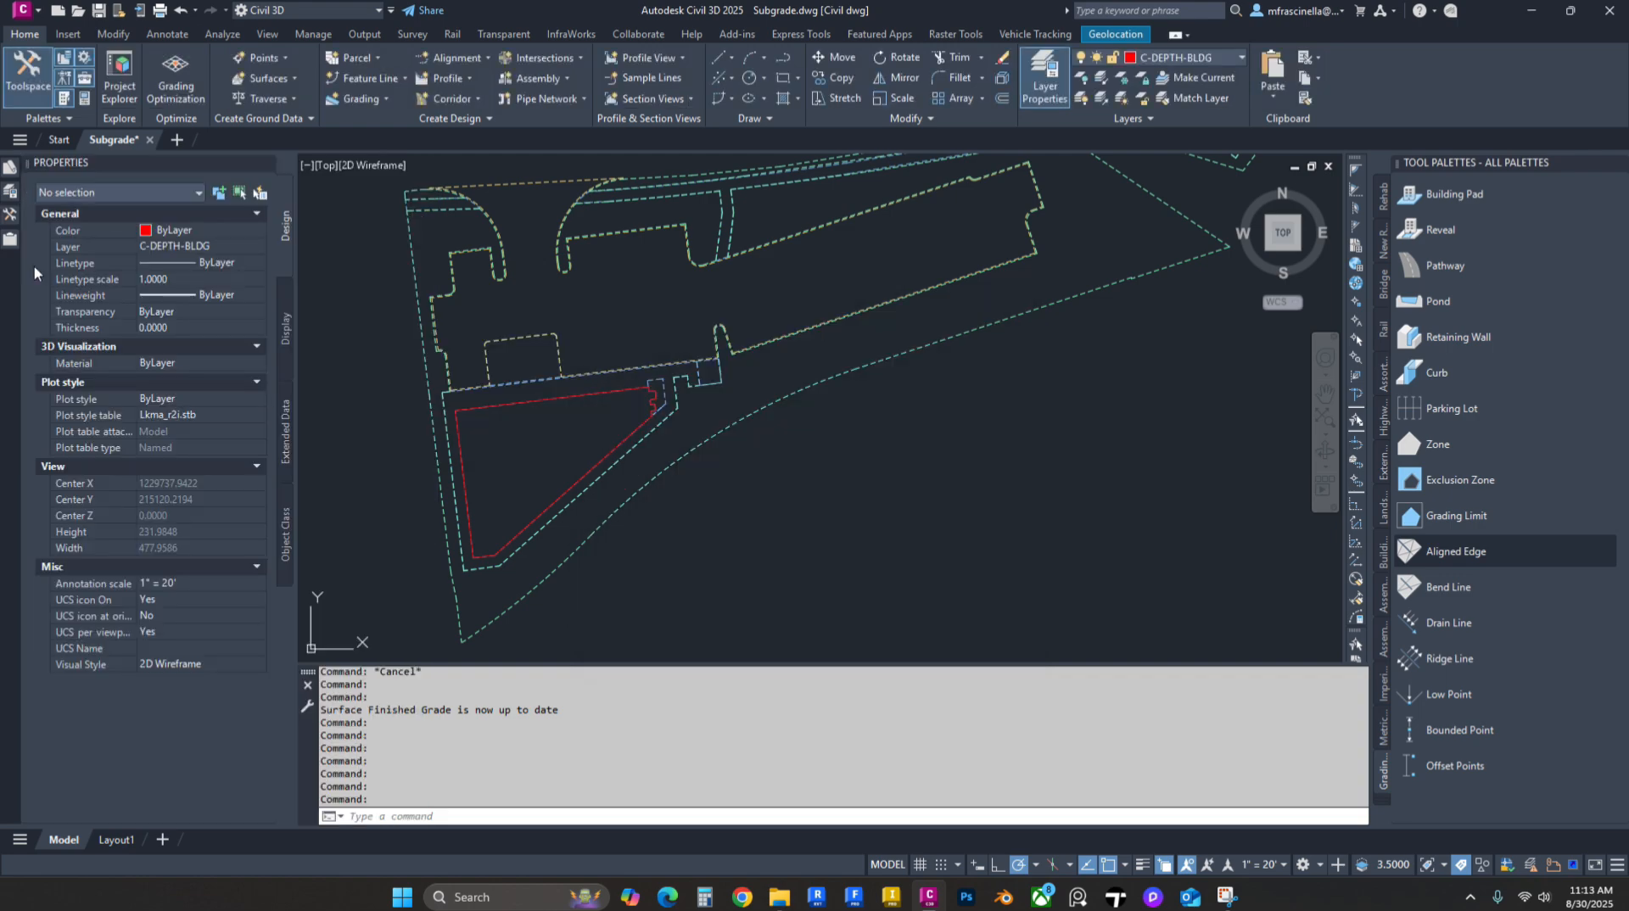
# Step: Paste the FG vs DEPTH volume surface into the Subgrade surface as a definition edit
pyautogui.click(10, 191)
pyautogui.click(138, 351)
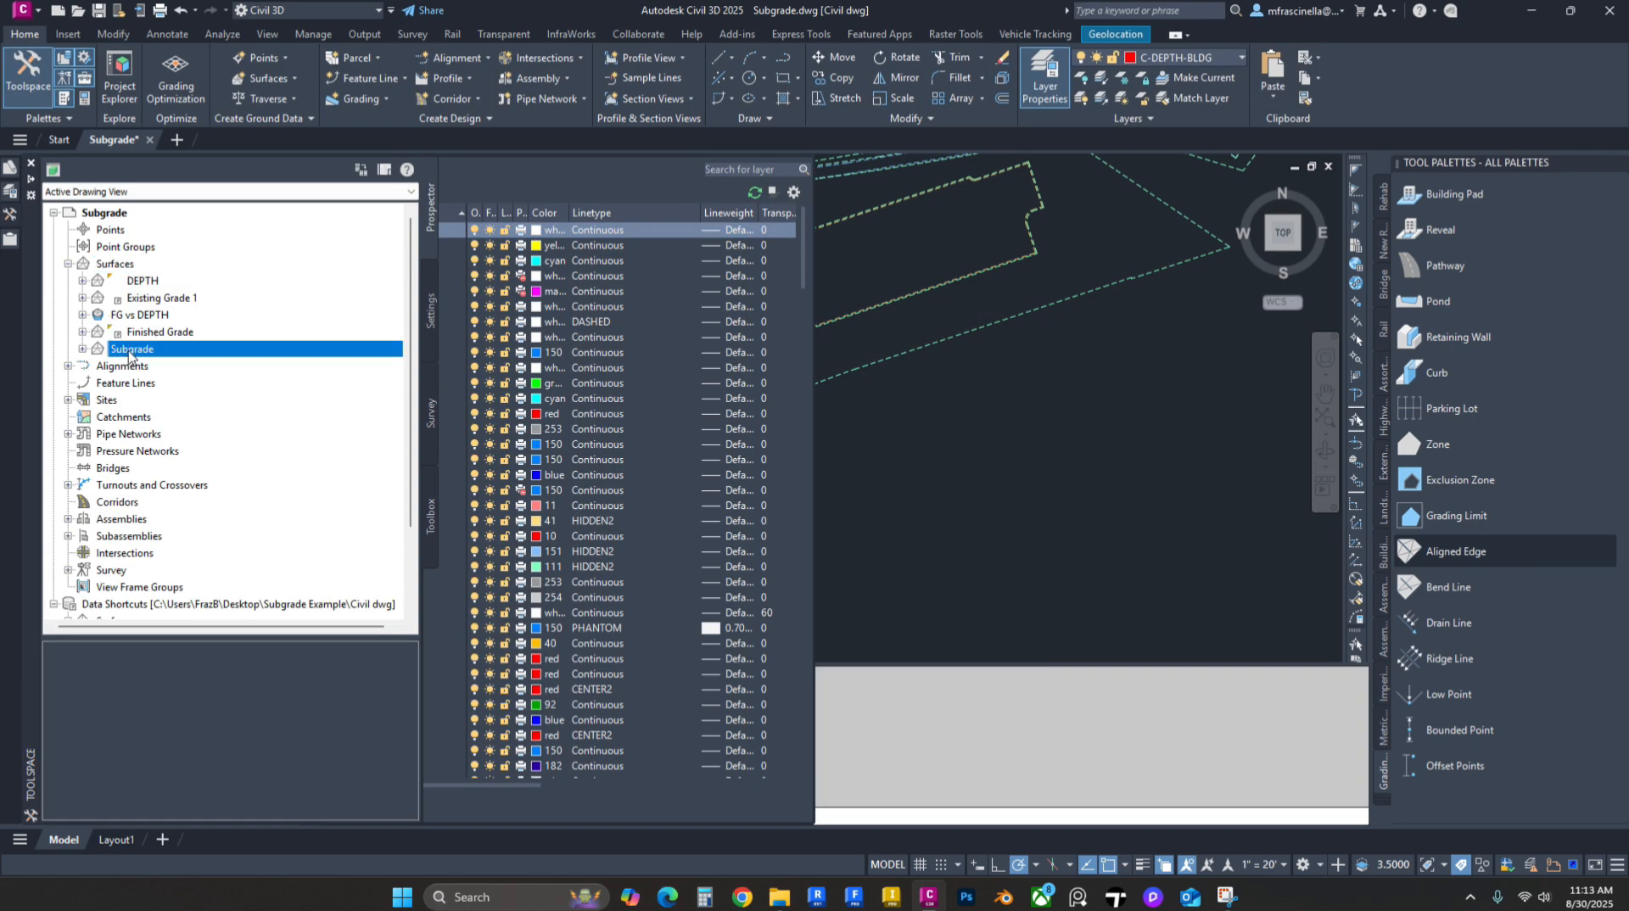
pyautogui.click(84, 348)
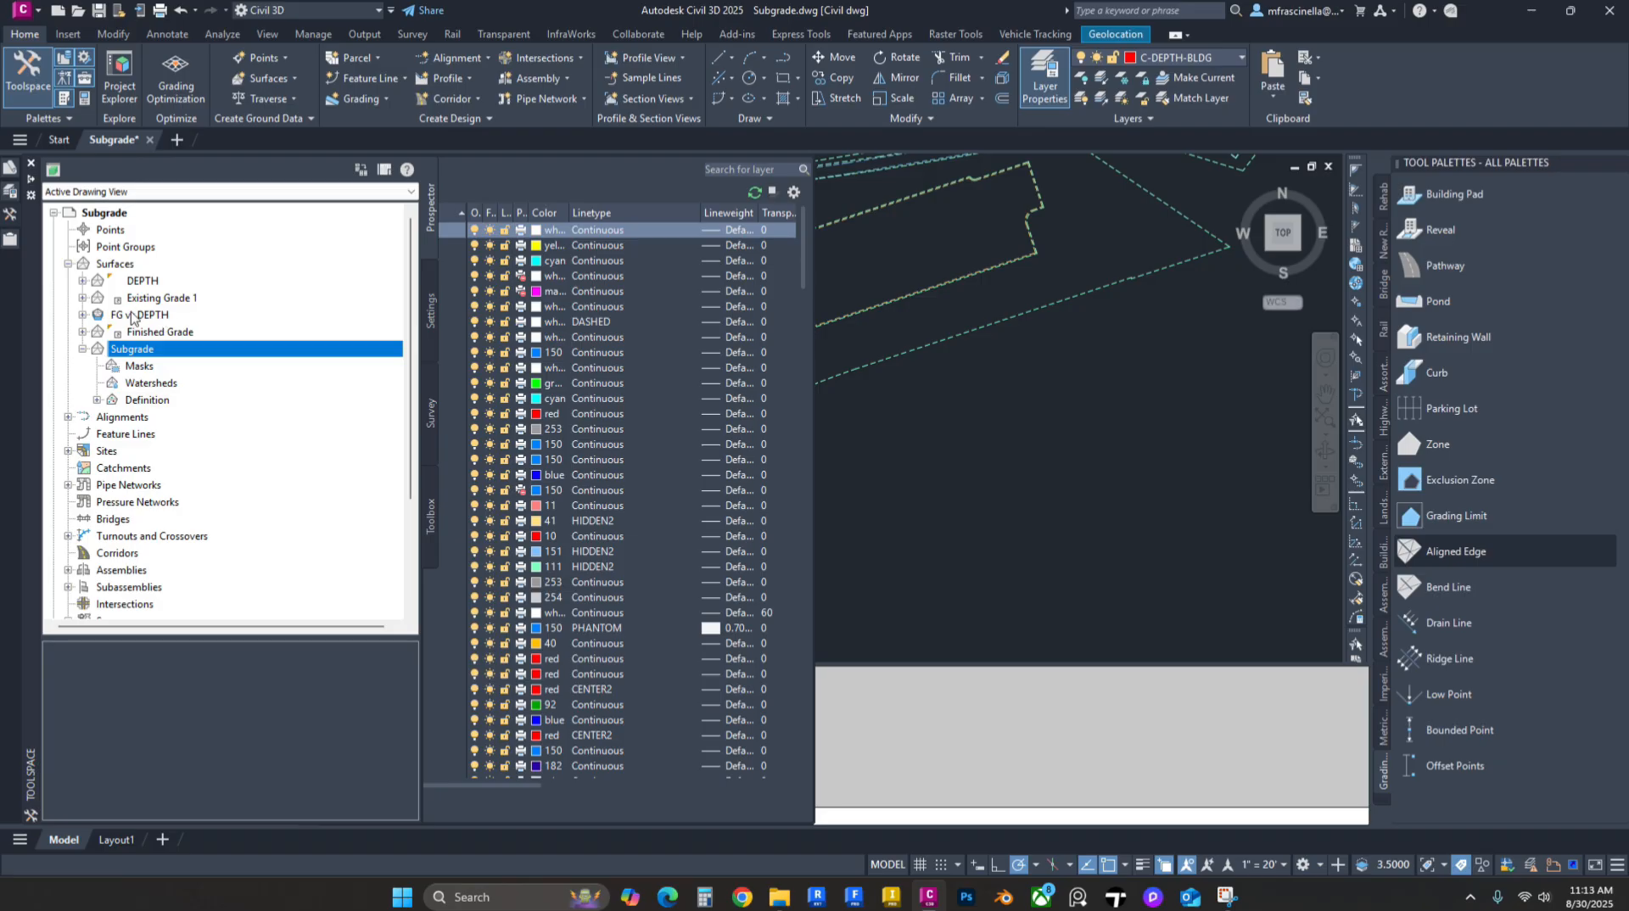
pyautogui.click(97, 401)
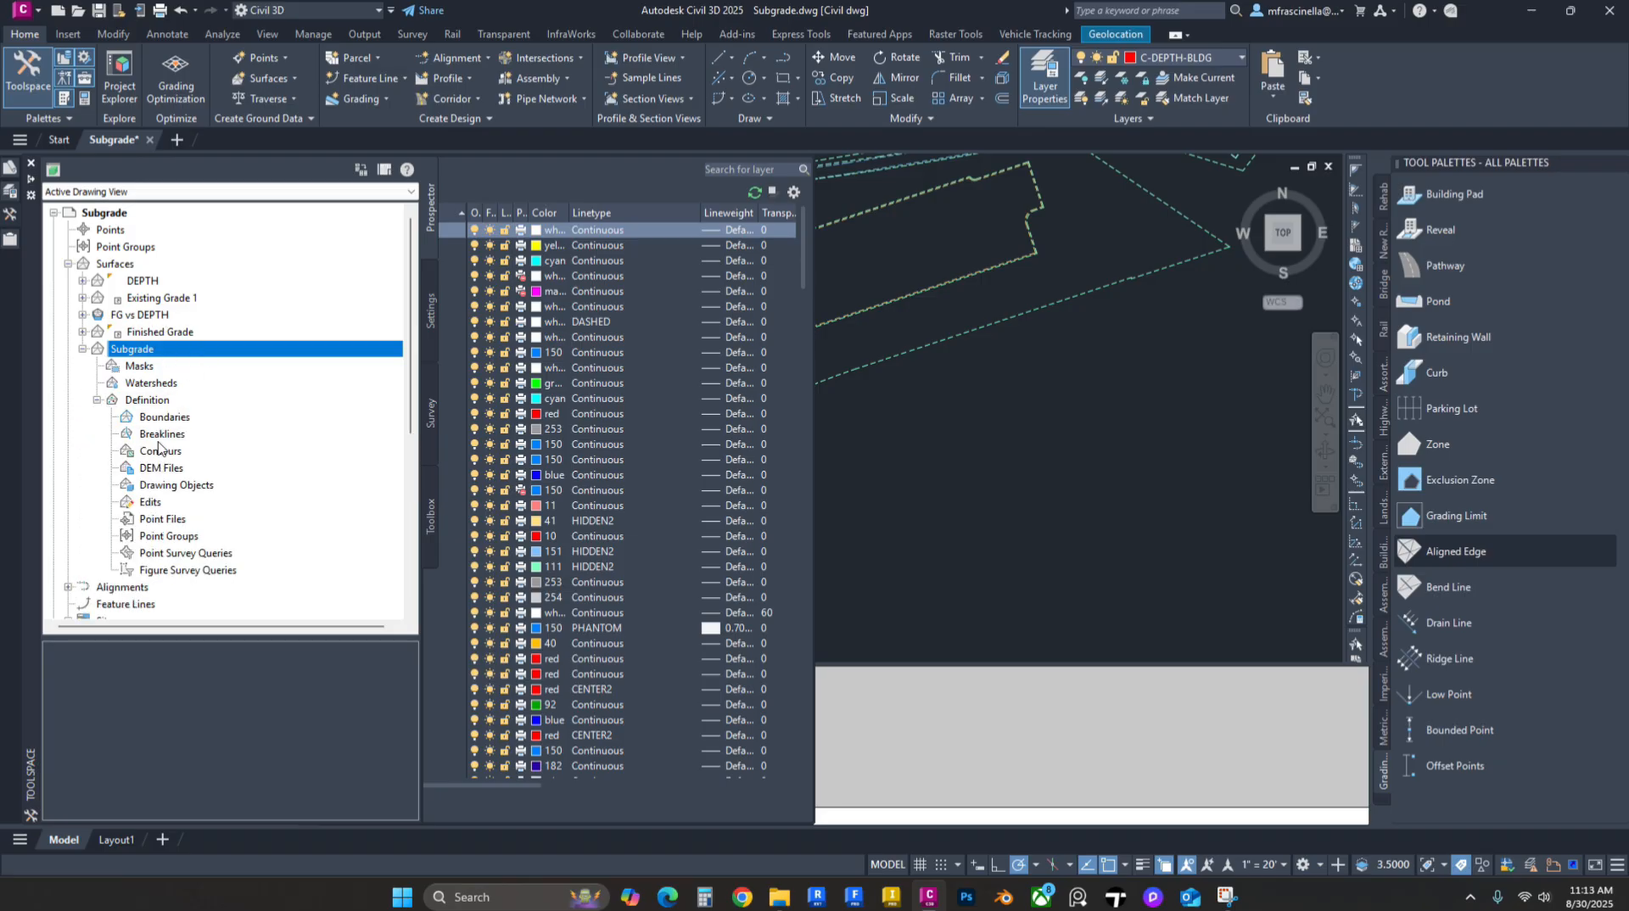
pyautogui.click(149, 503)
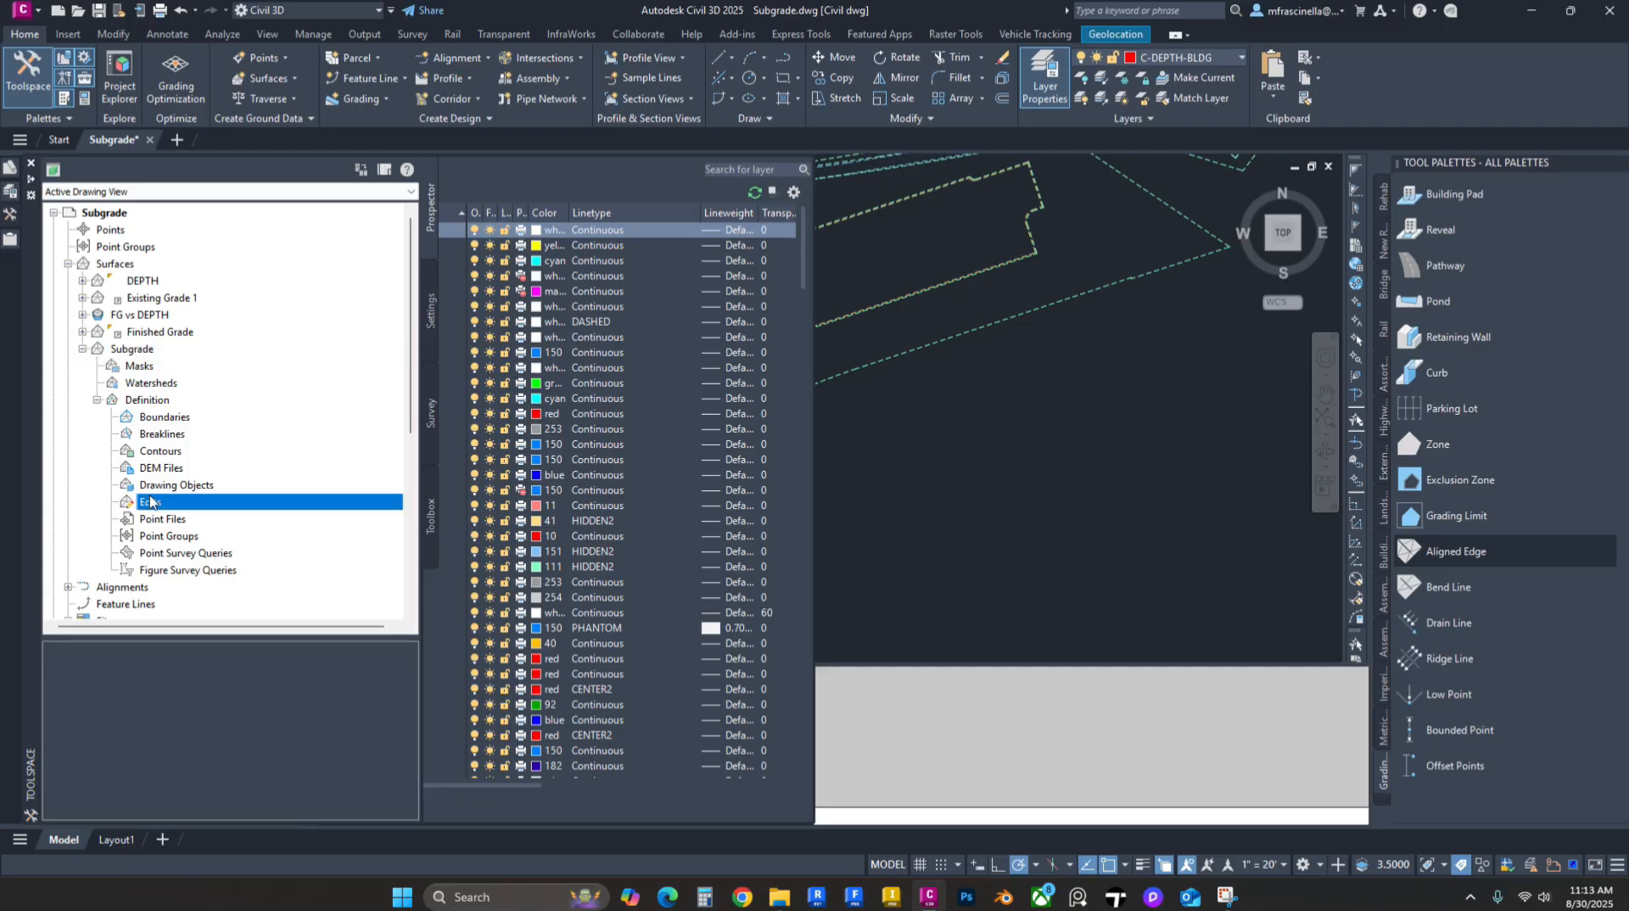
pyautogui.rightClick(150, 503)
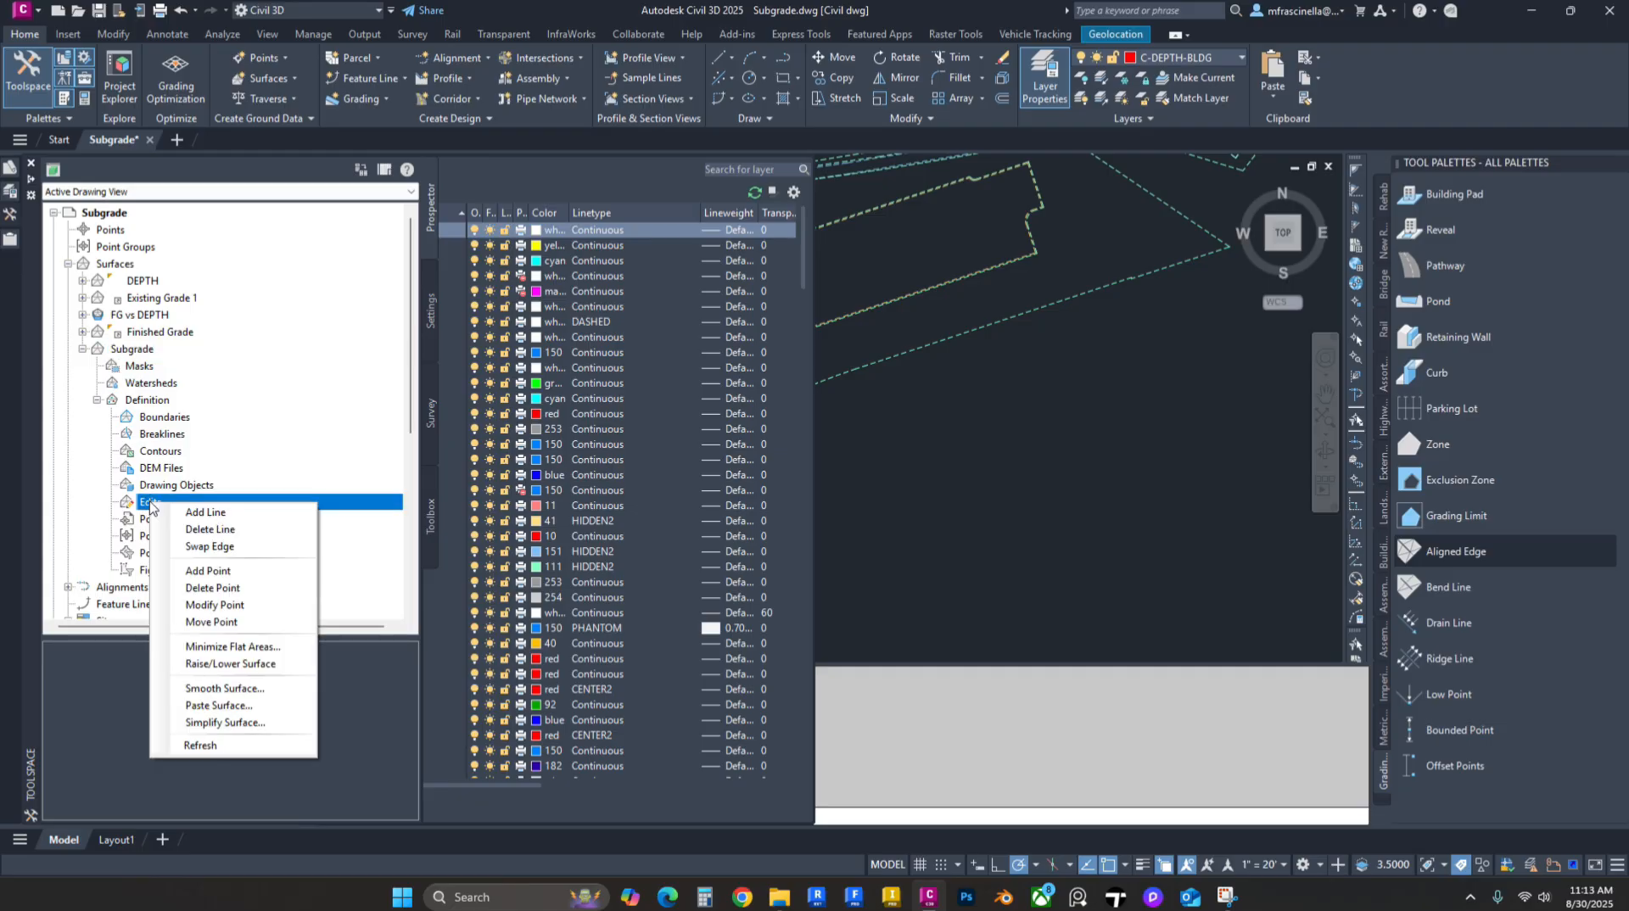
pyautogui.click(221, 706)
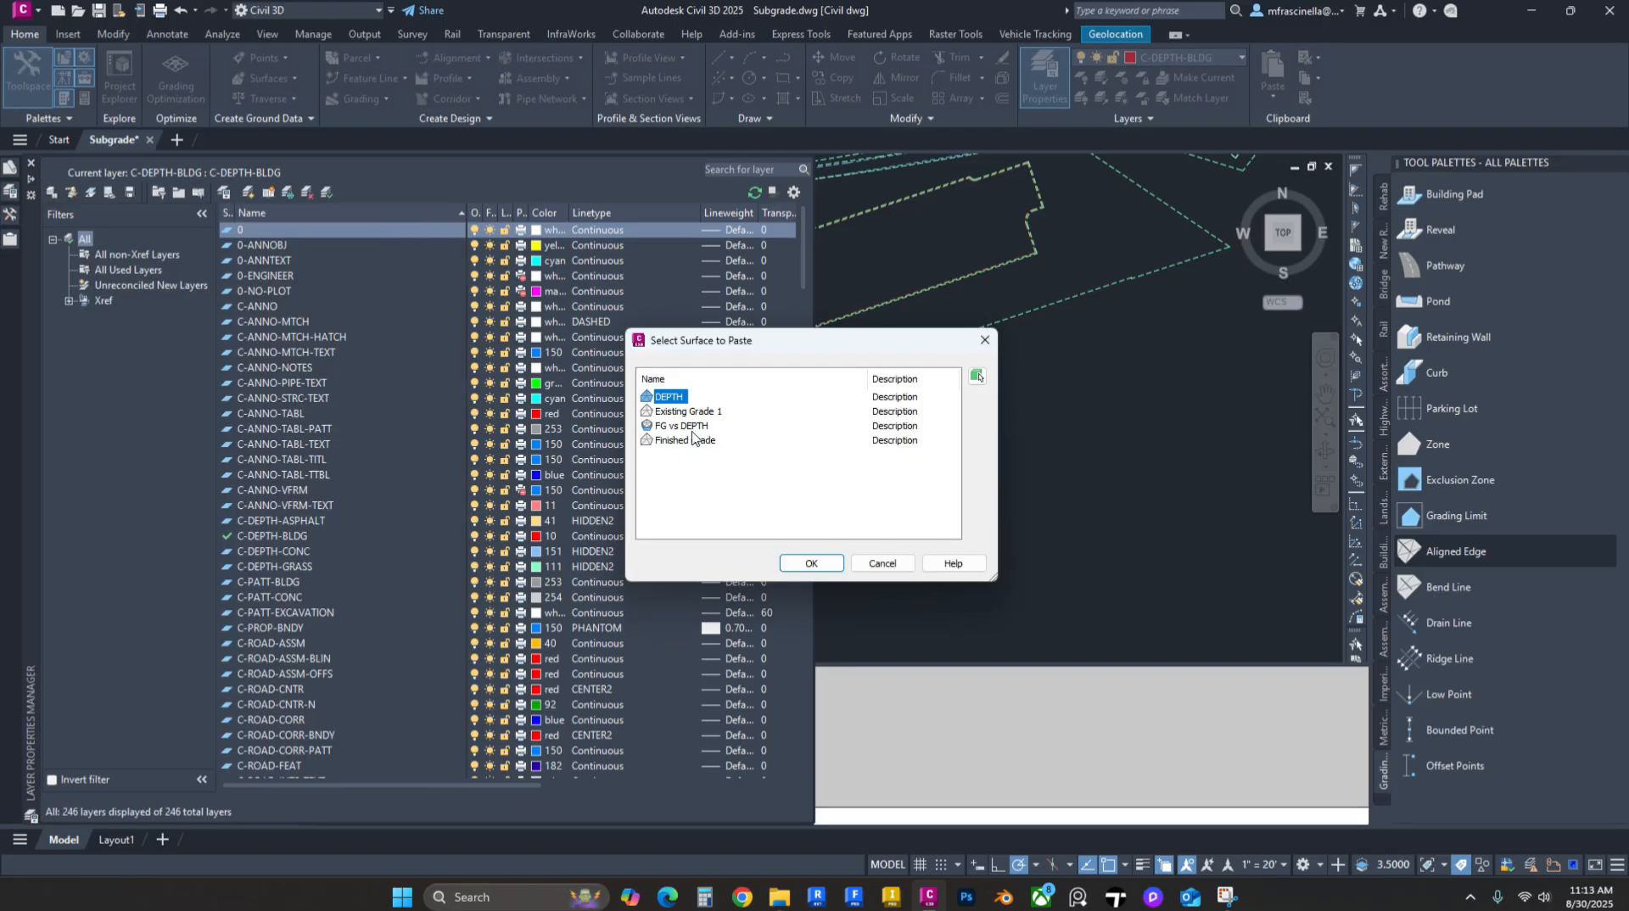
pyautogui.click(689, 427)
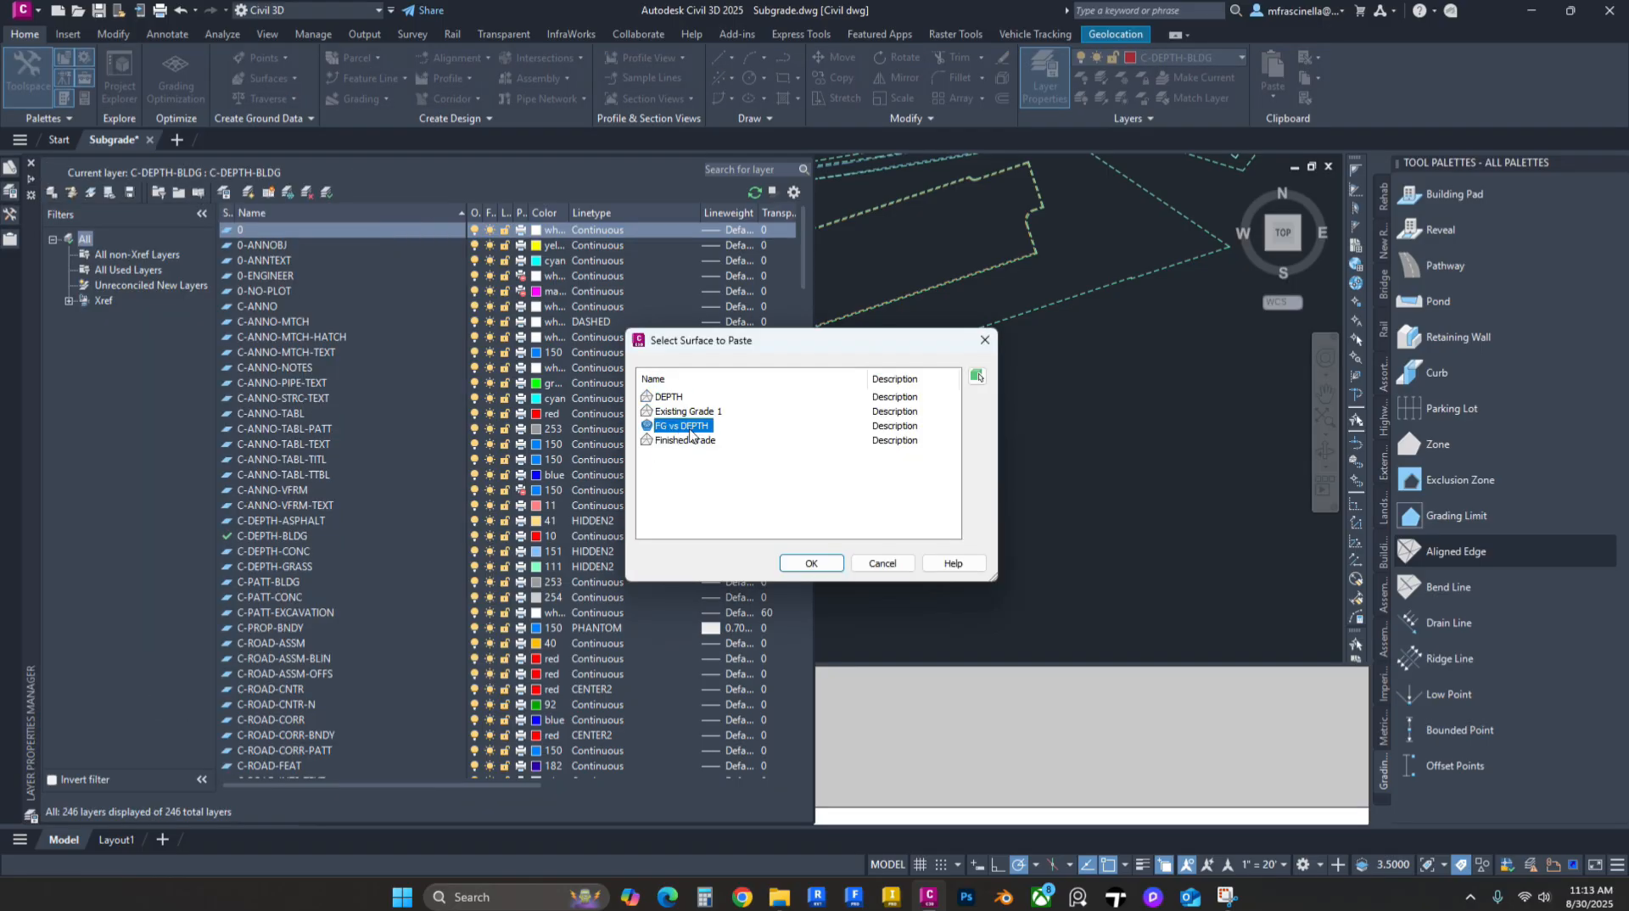
pyautogui.click(816, 567)
# Step: Examine the Subgrade surface's contours in plan and its shaded triangulation in 3D with the Object Viewer
pyautogui.scroll(-4, 1066, 356)
pyautogui.scroll(2, 1043, 357)
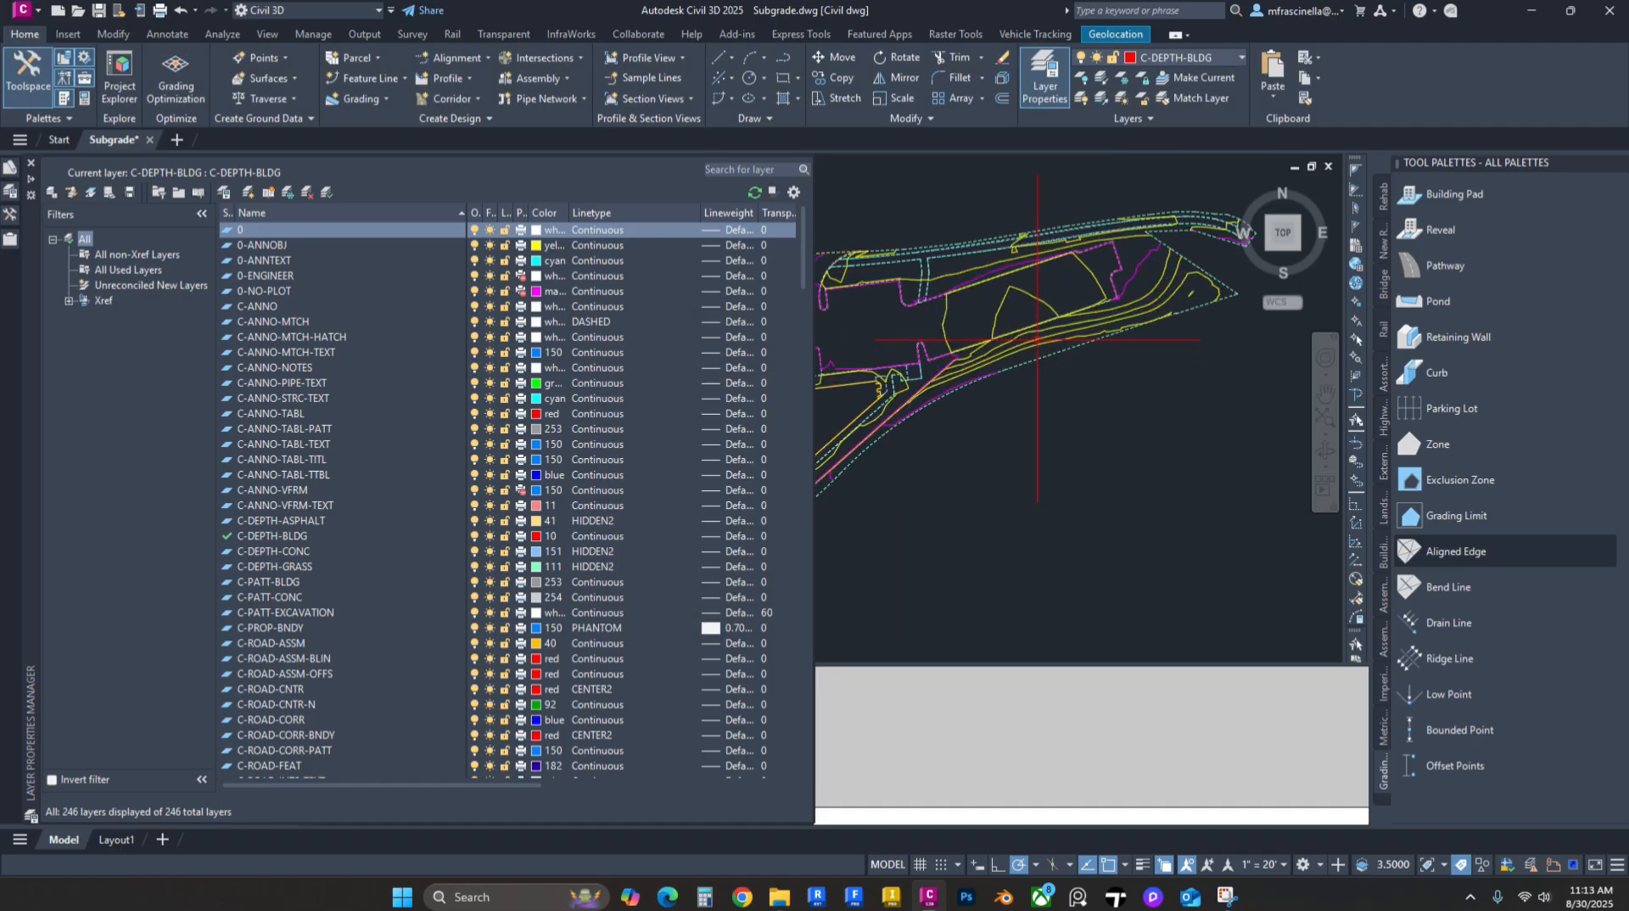
pyautogui.click(1041, 340)
pyautogui.moveTo(1037, 339)
pyautogui.mouseDown(button='middle')
pyautogui.moveTo(1146, 355)
pyautogui.moveTo(888, 390)
pyautogui.mouseUp(button='middle')
pyautogui.scroll(4, 916, 374)
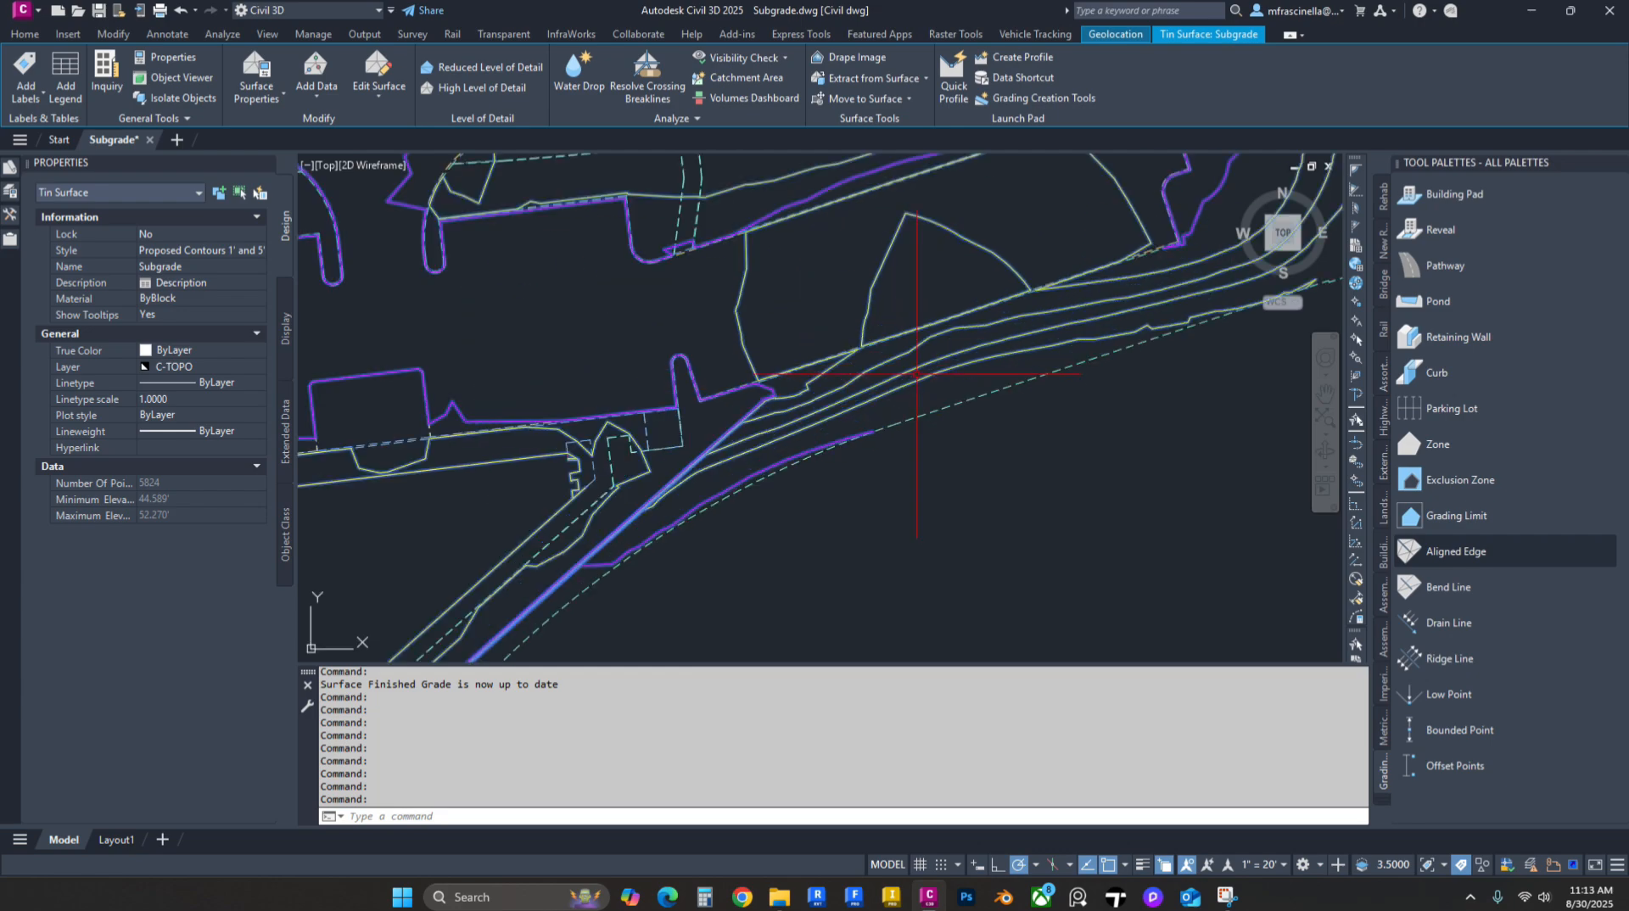
pyautogui.scroll(-1, 905, 331)
pyautogui.scroll(2, 771, 366)
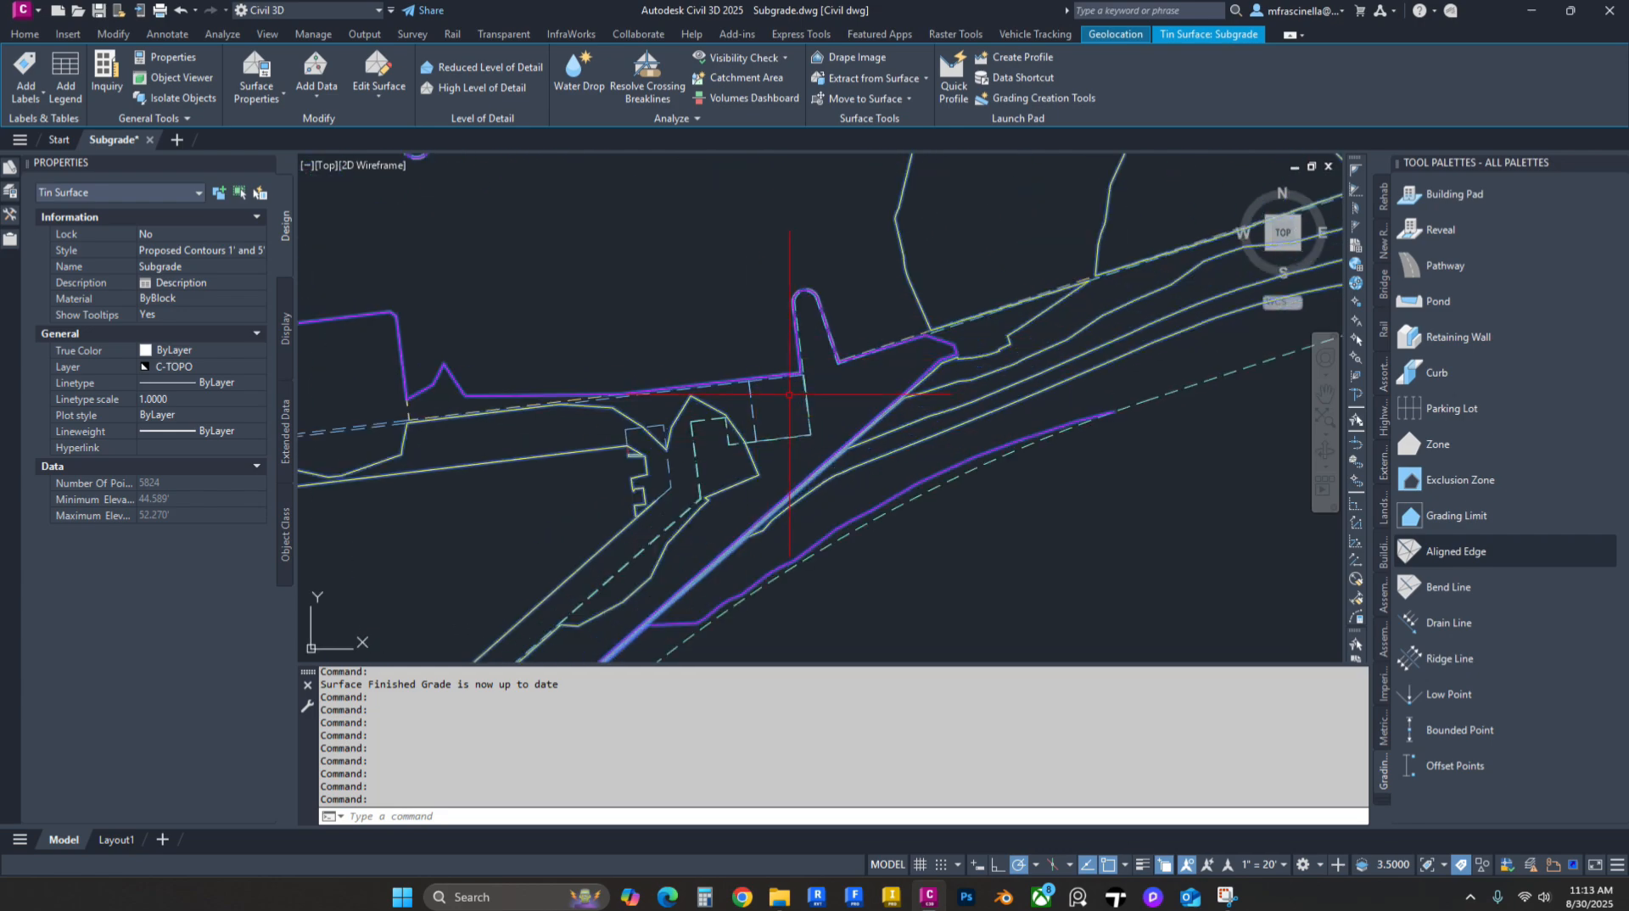
pyautogui.moveTo(843, 411); pyautogui.dragTo(811, 339, button='middle')
pyautogui.click(938, 319)
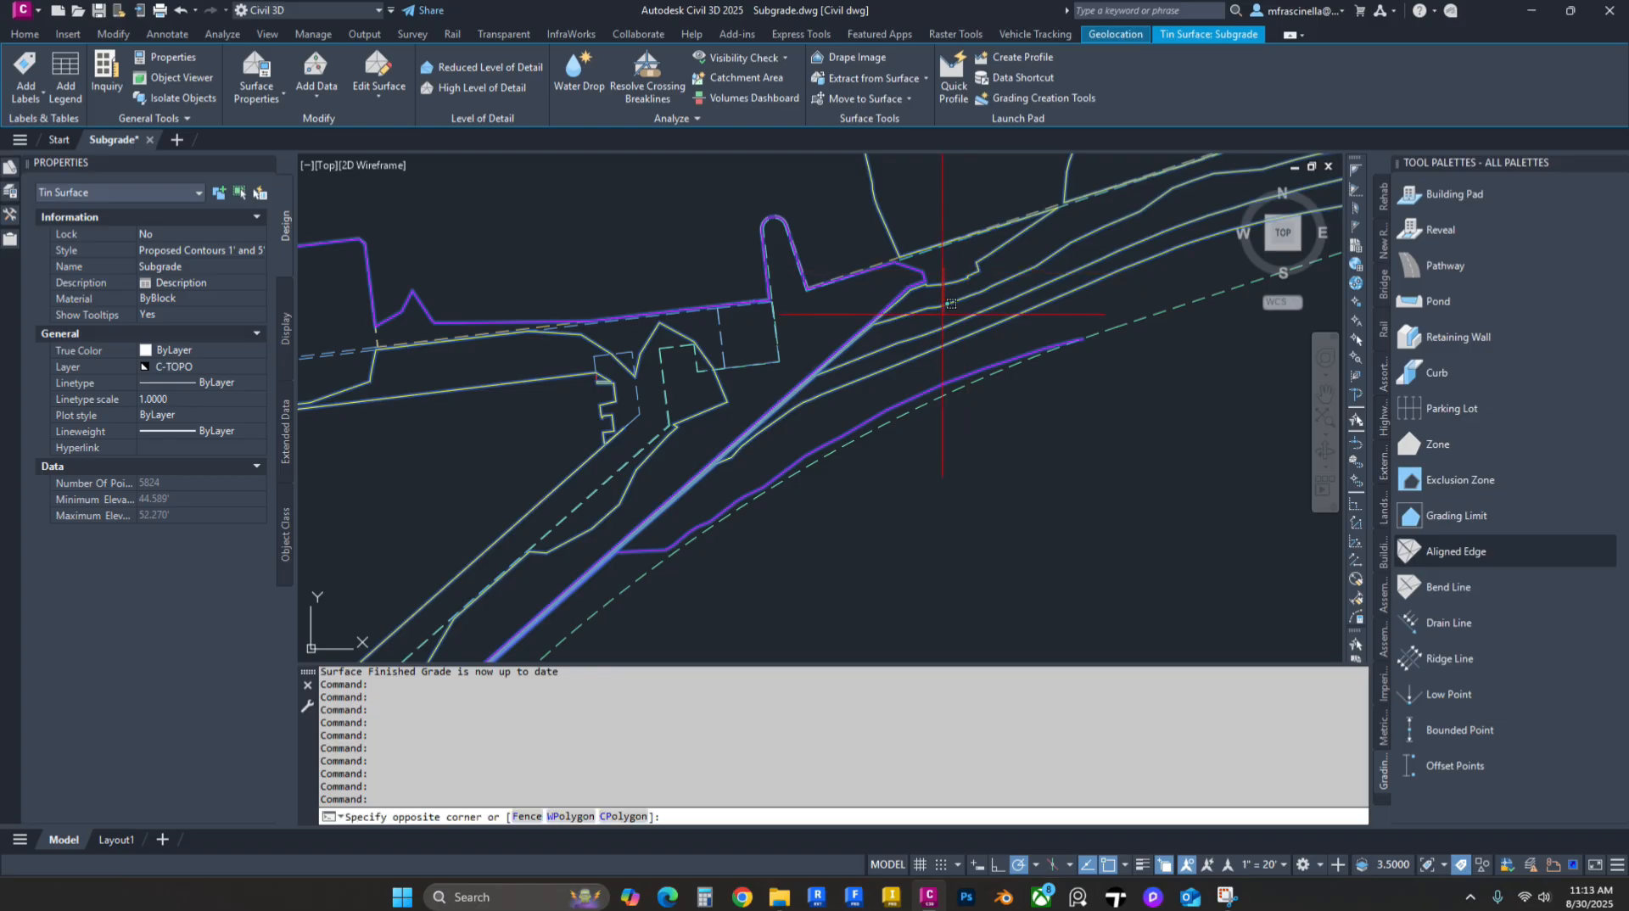
pyautogui.rightClick(938, 319)
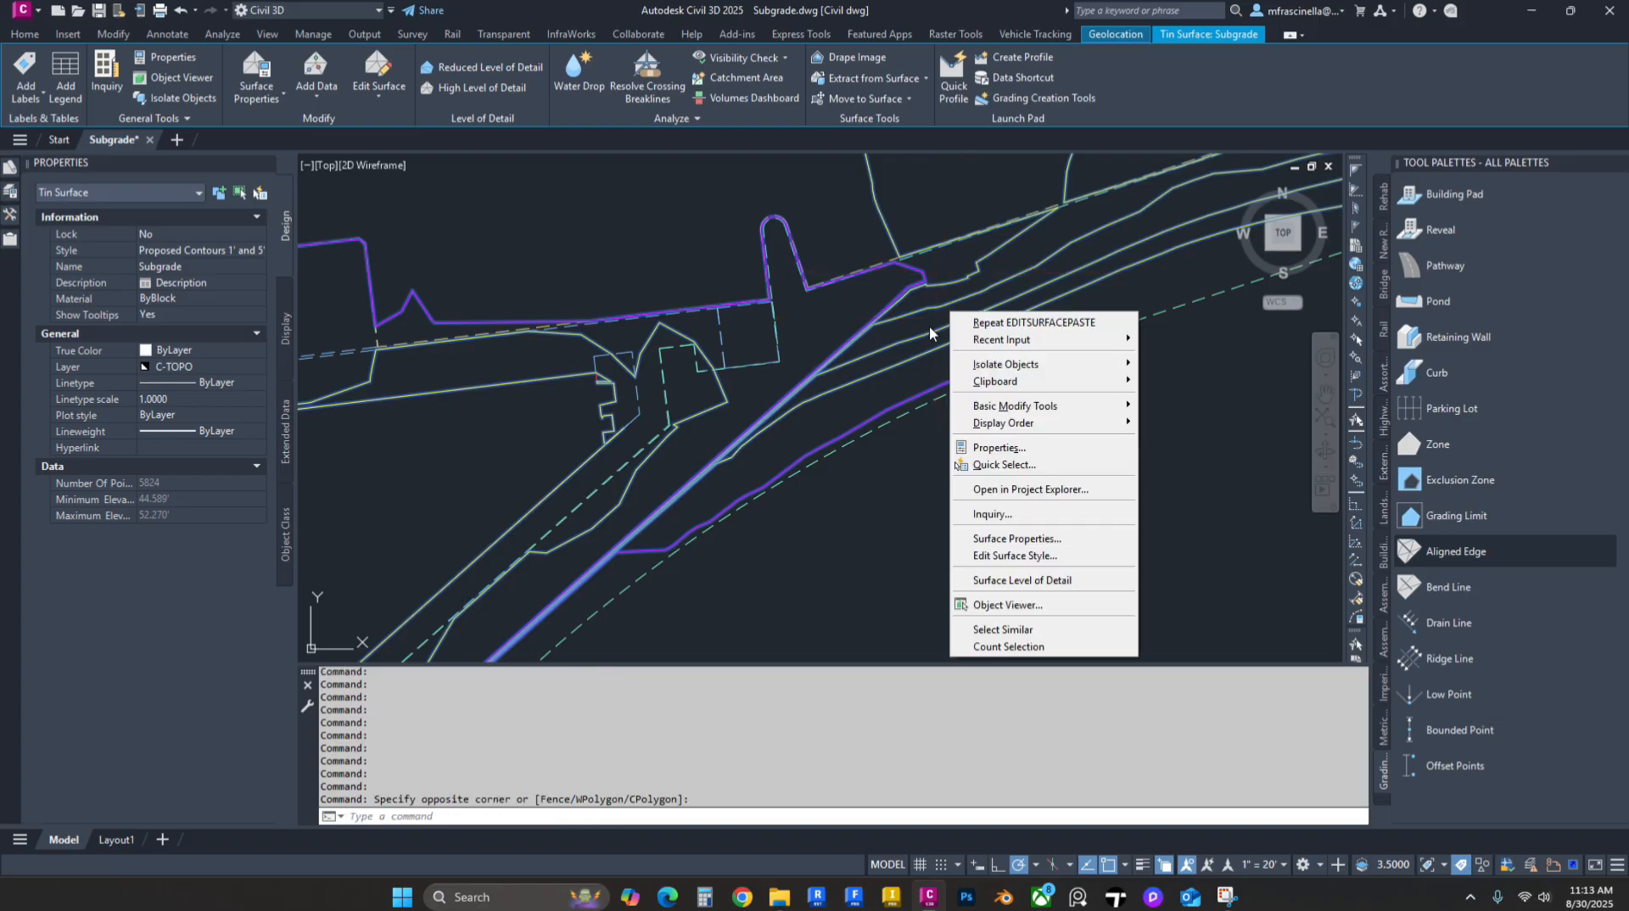
pyautogui.click(1007, 605)
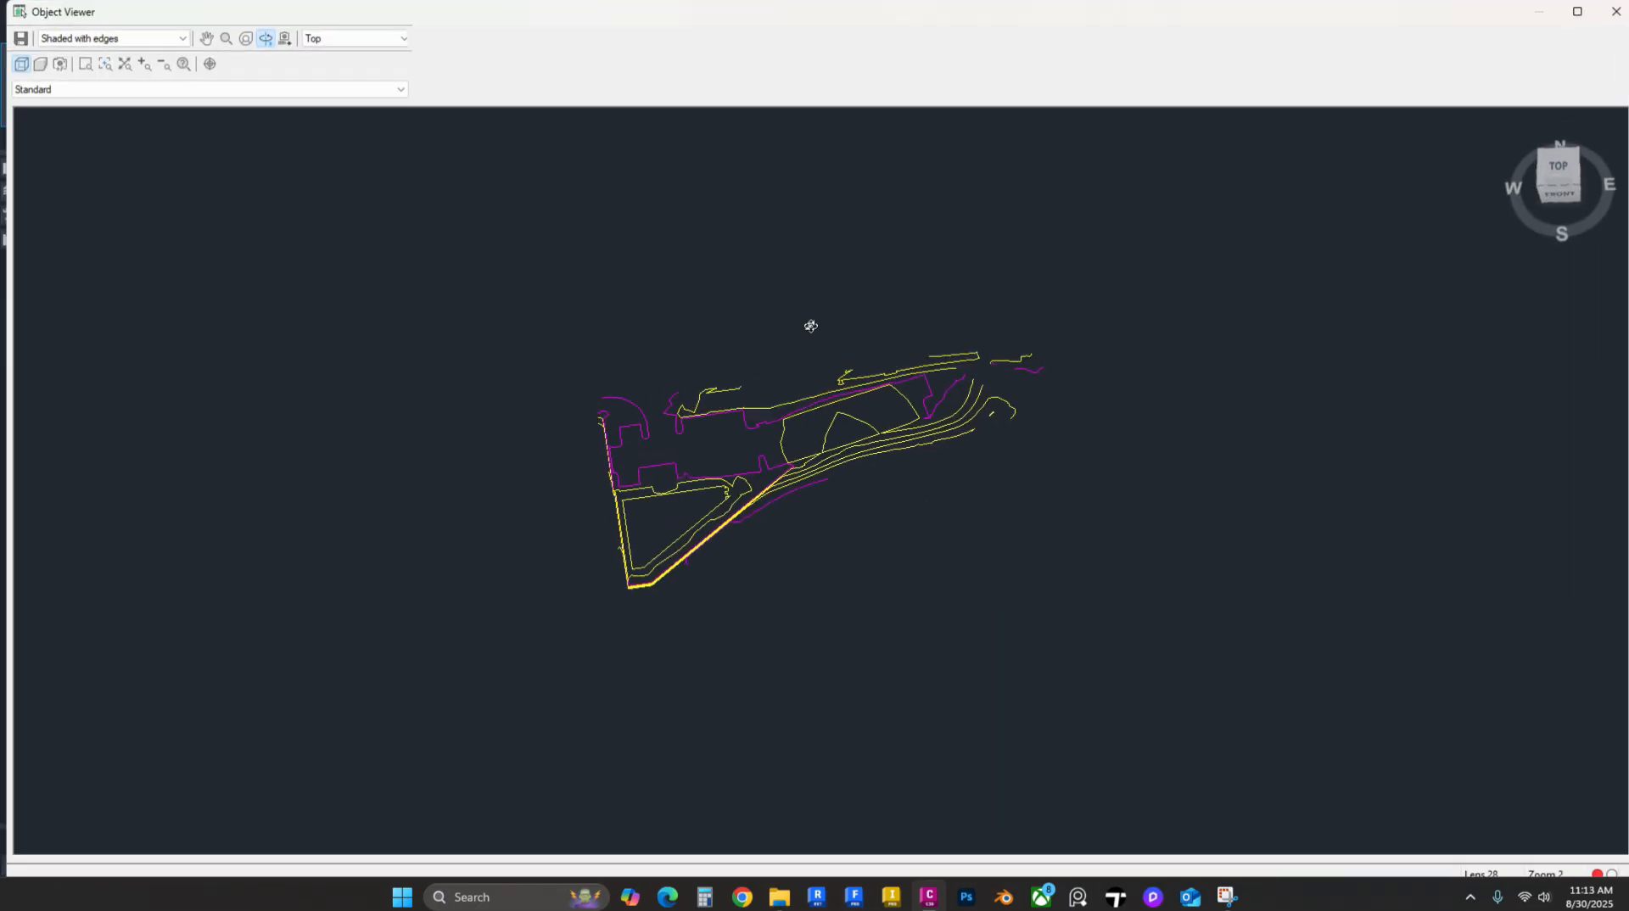
pyautogui.moveTo(807, 323)
pyautogui.mouseDown()
pyautogui.moveTo(812, 394)
pyautogui.moveTo(647, 374)
pyautogui.moveTo(721, 305)
pyautogui.moveTo(706, 243)
pyautogui.moveTo(338, 234)
pyautogui.mouseUp()
pyautogui.scroll(5, 812, 394)
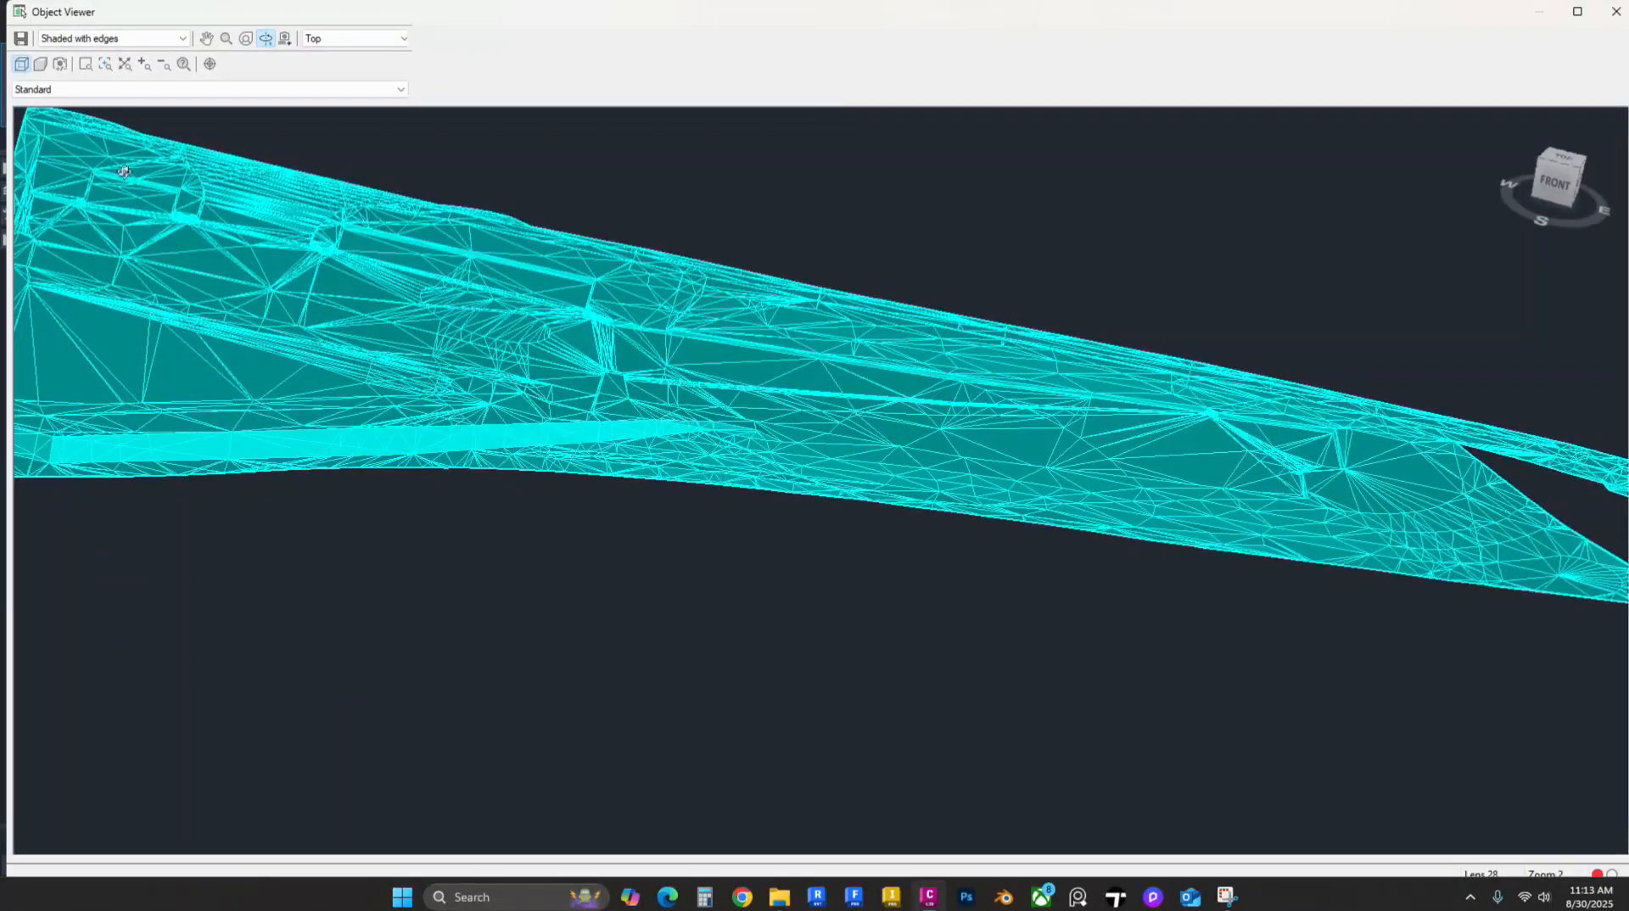
pyautogui.moveTo(227, 331); pyautogui.dragTo(1022, 425)
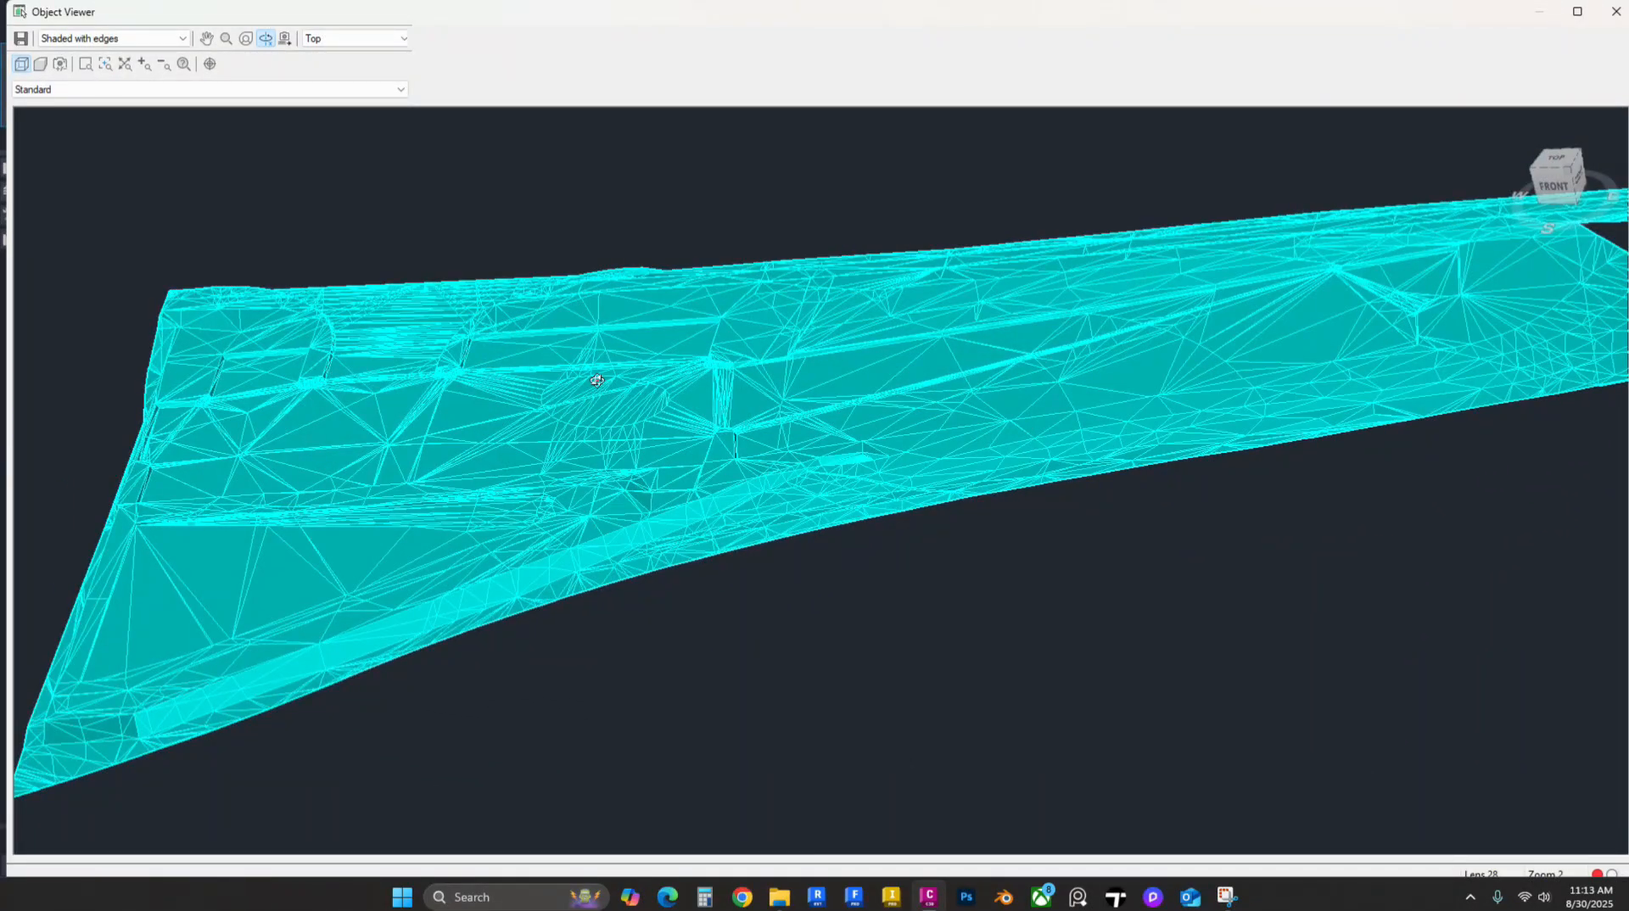
pyautogui.press('Escape')
pyautogui.moveTo(928, 402); pyautogui.dragTo(1008, 351, button='middle')
pyautogui.scroll(2, 1071, 313)
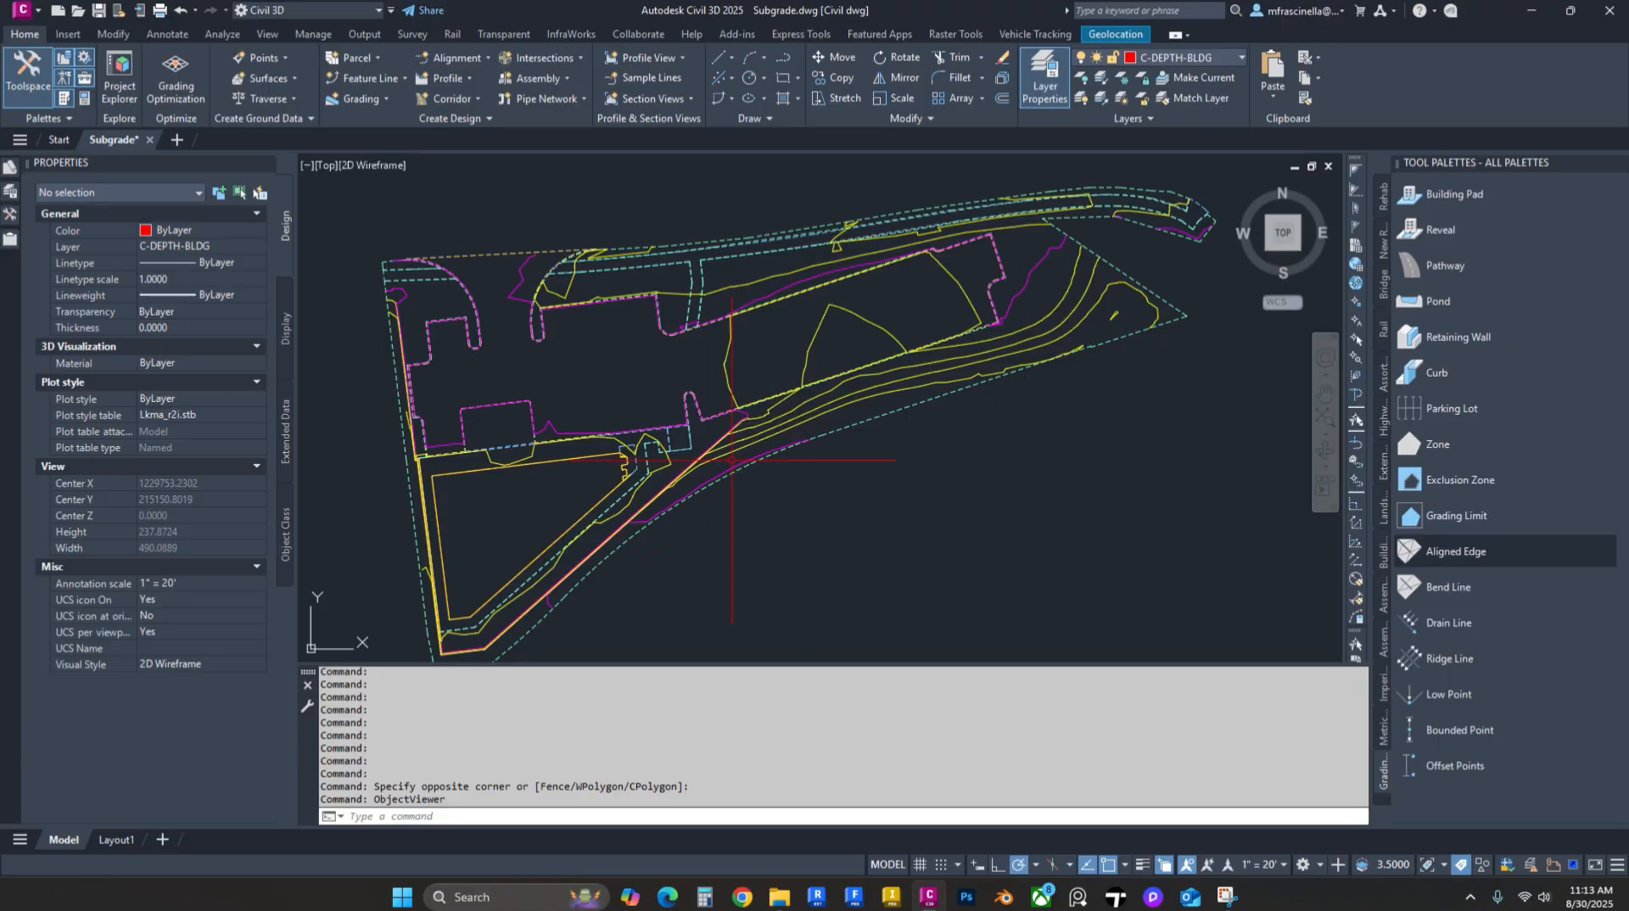
pyautogui.moveTo(731, 461)
pyautogui.mouseDown(button='middle')
pyautogui.moveTo(825, 419)
pyautogui.moveTo(814, 493)
pyautogui.mouseUp(button='middle')
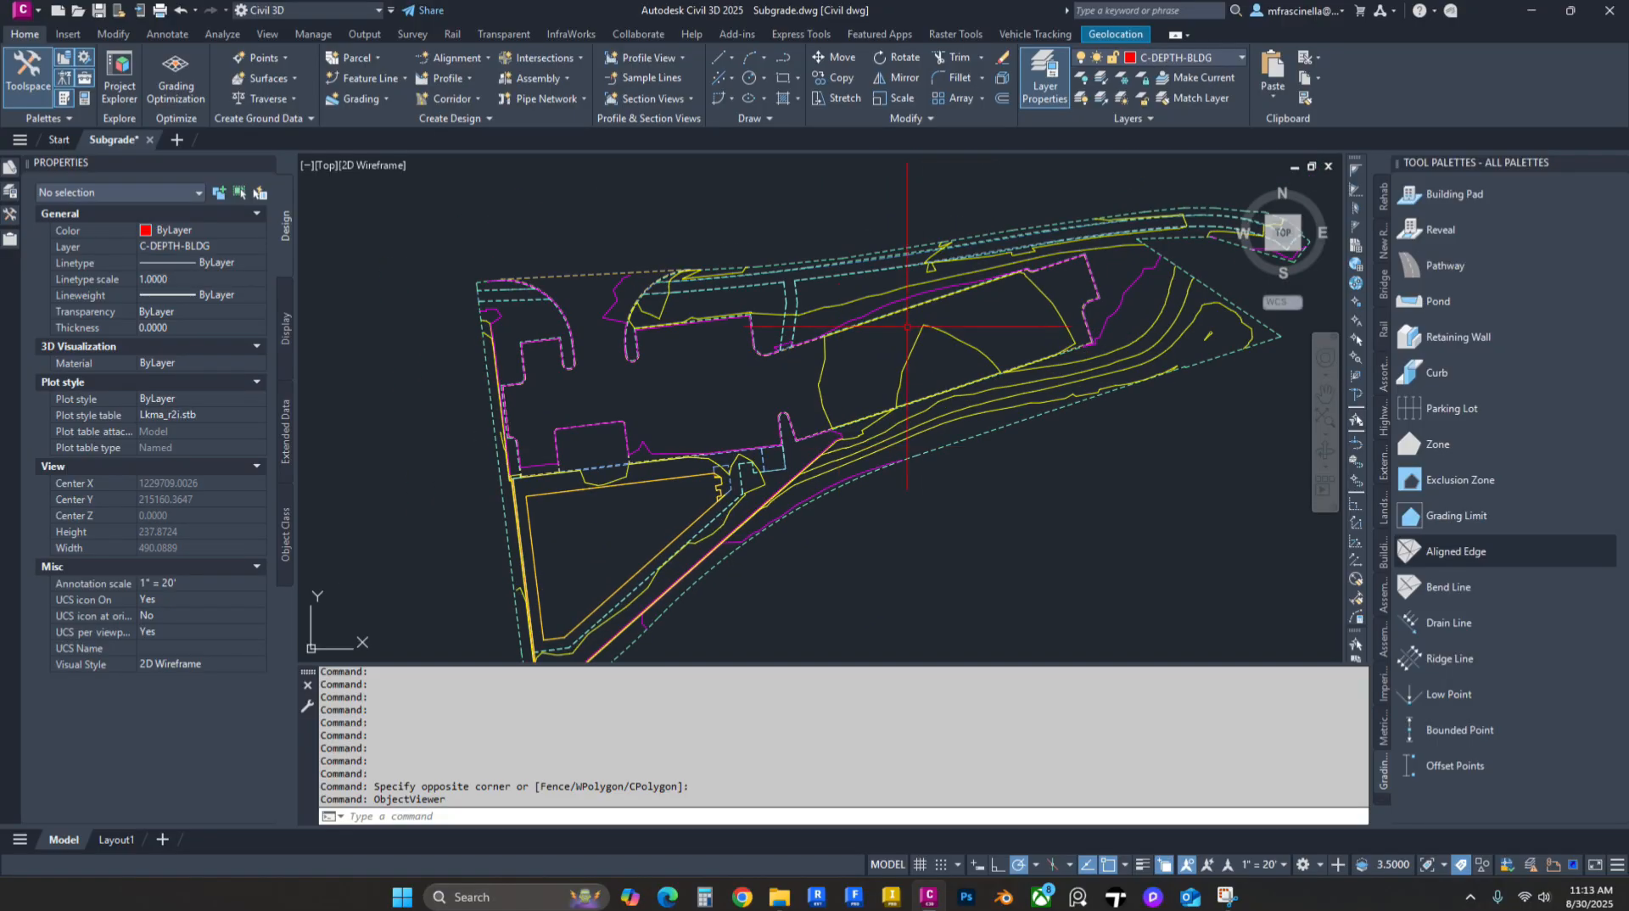
pyautogui.moveTo(907, 326); pyautogui.dragTo(941, 251, button='middle')
pyautogui.moveTo(813, 272); pyautogui.dragTo(742, 345, button='middle')
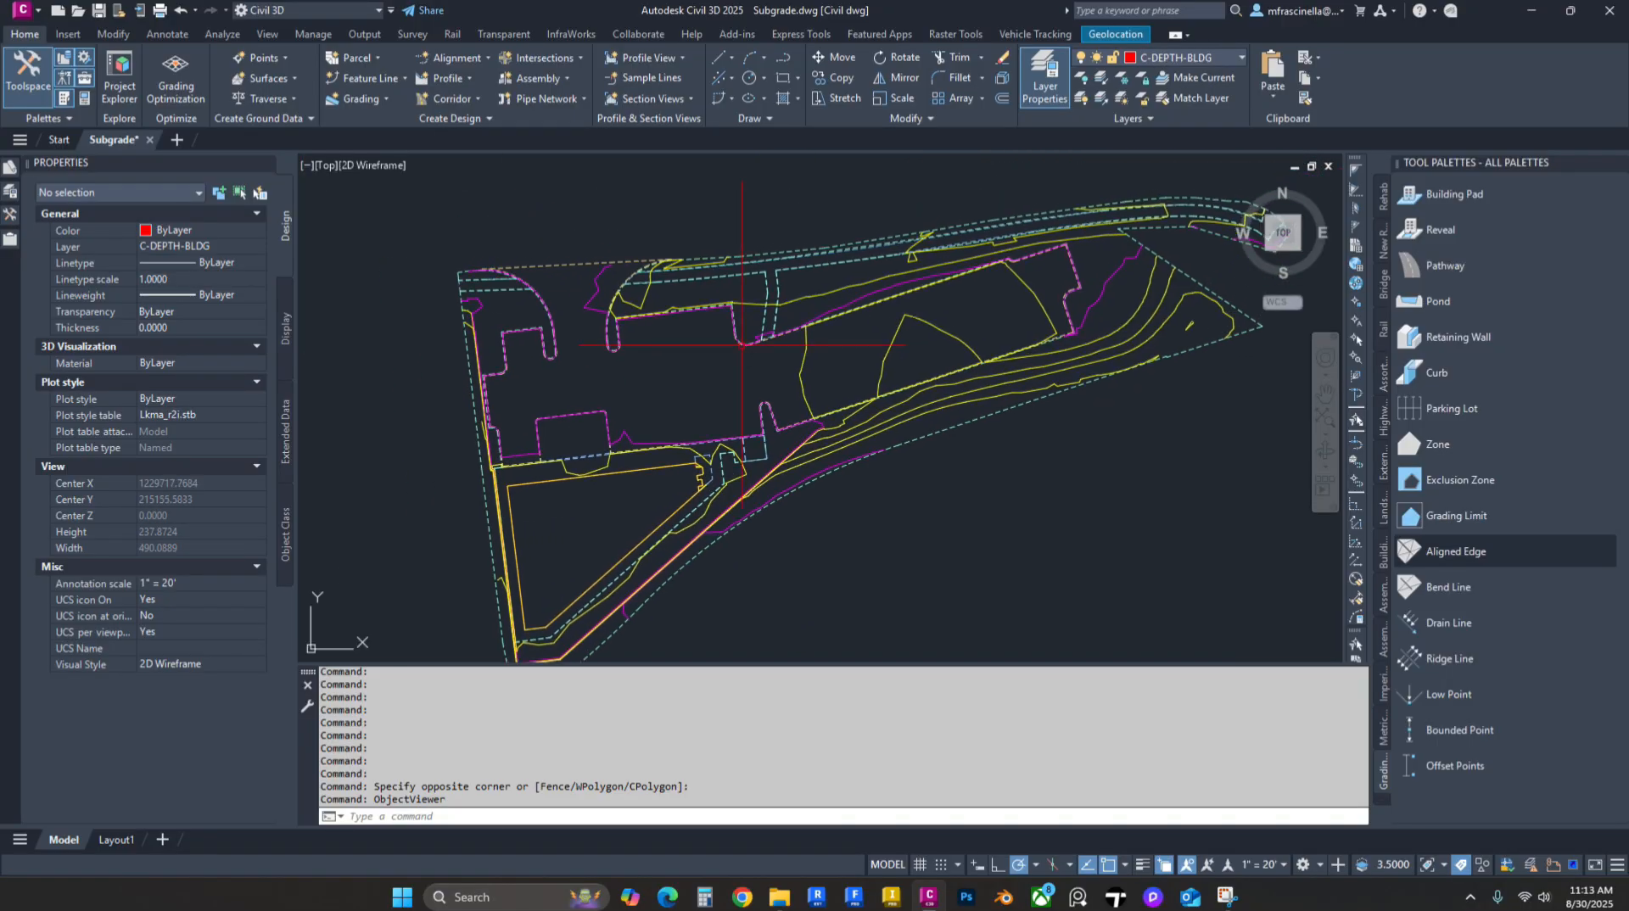
pyautogui.moveTo(742, 342)
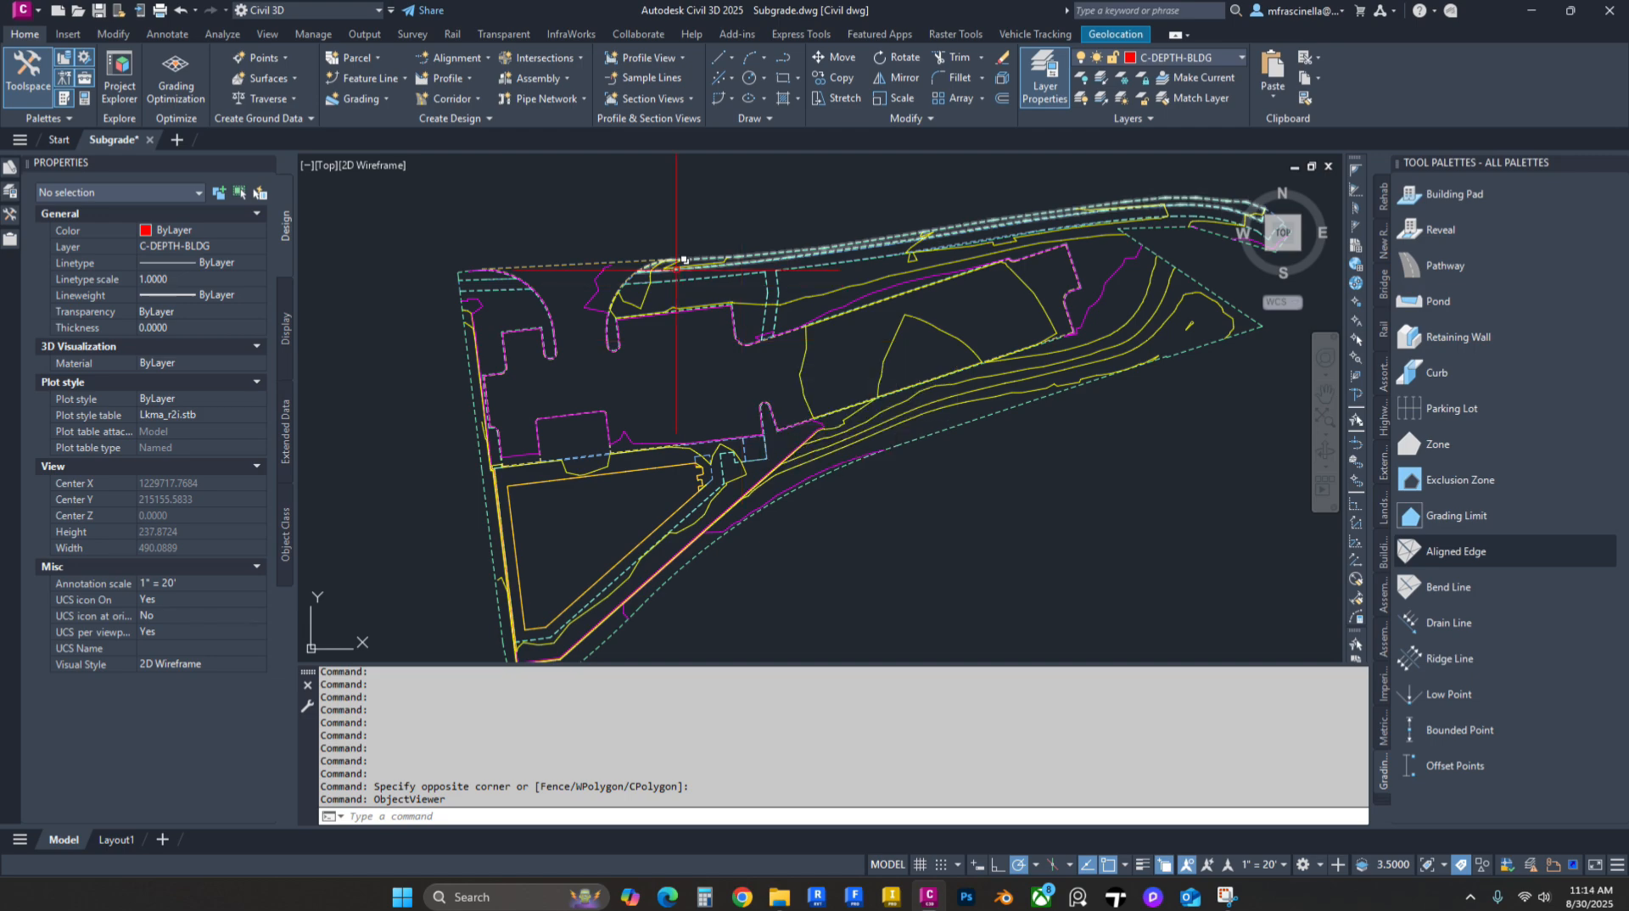
pyautogui.moveTo(684, 260)
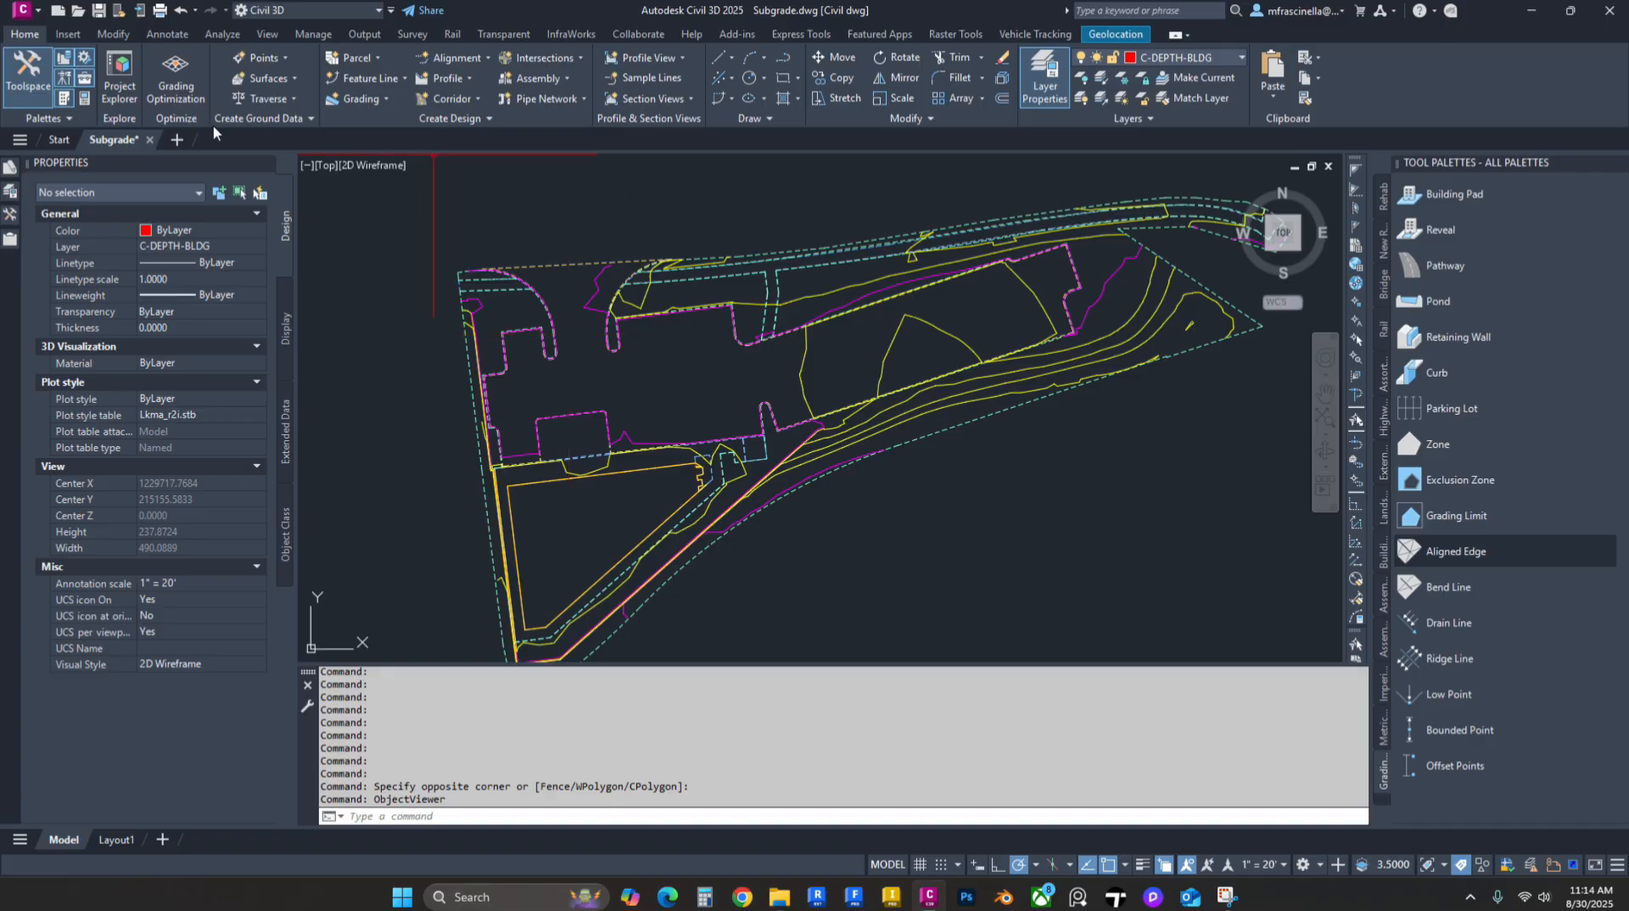
# Step: Start creating a TIN volume surface and name it EG vs SG
pyautogui.click(10, 214)
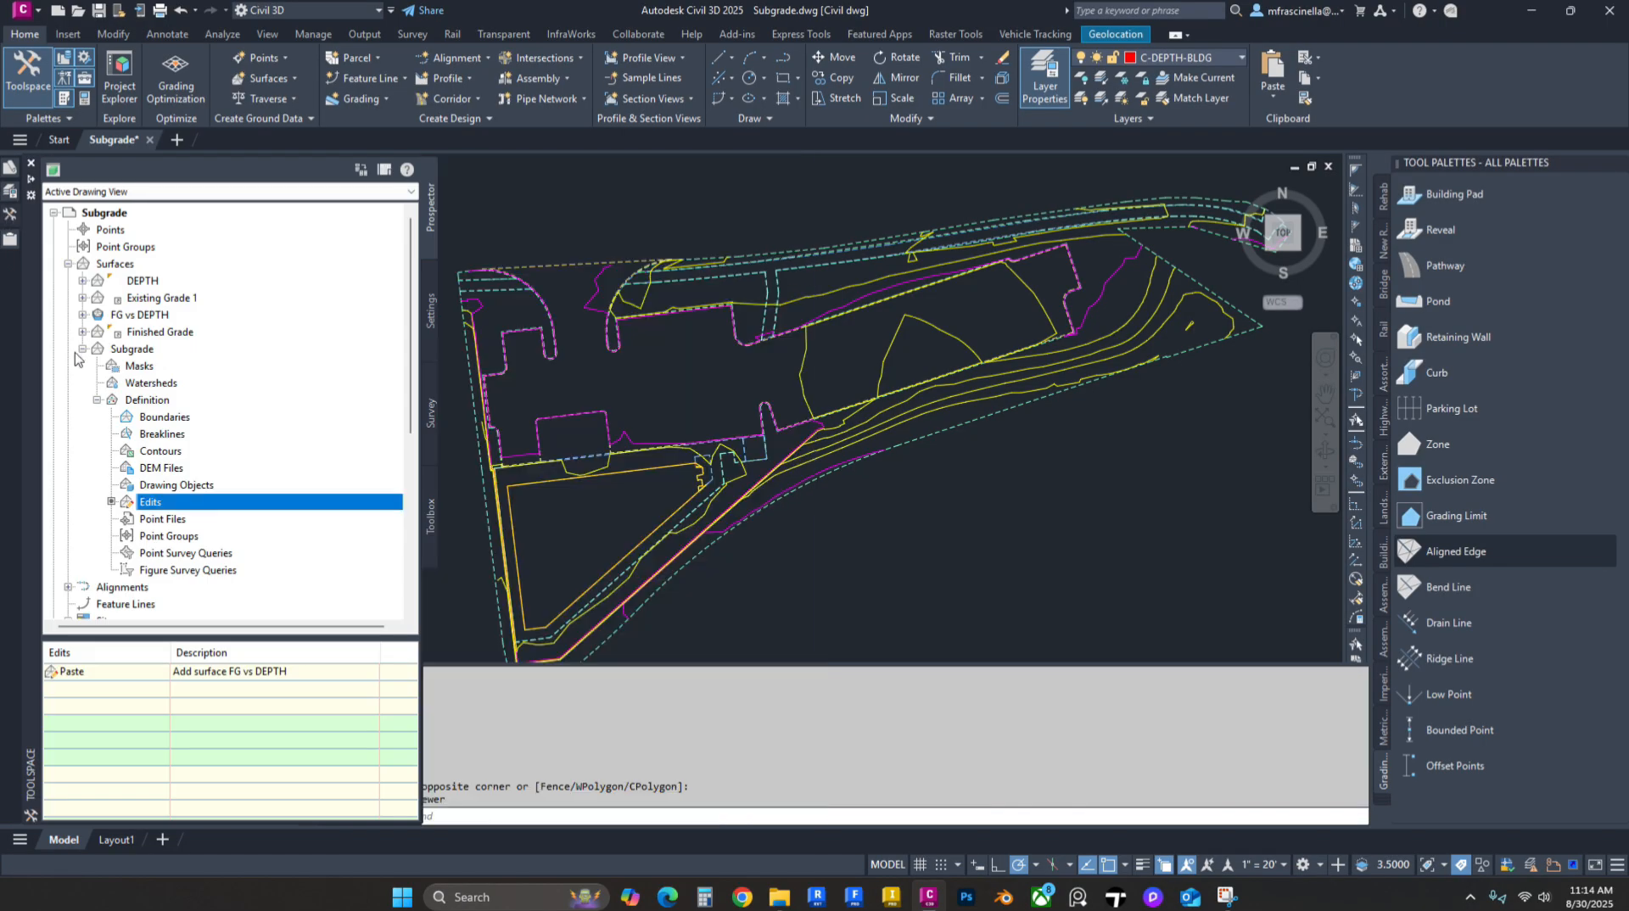
pyautogui.click(82, 349)
pyautogui.click(125, 265)
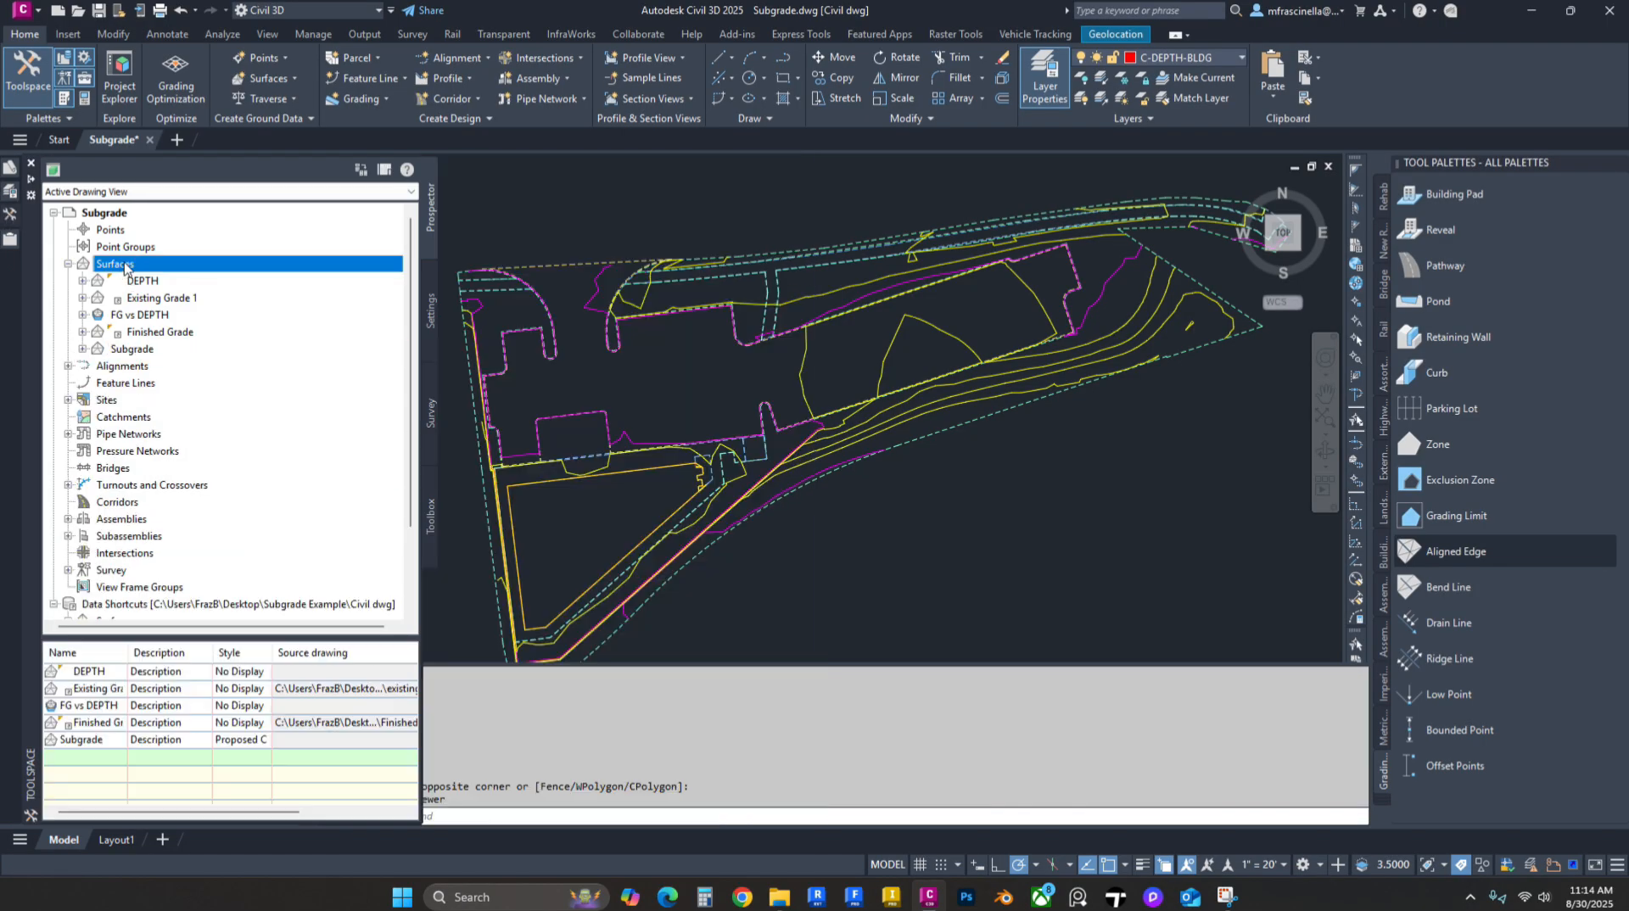
pyautogui.rightClick(125, 267)
pyautogui.click(182, 273)
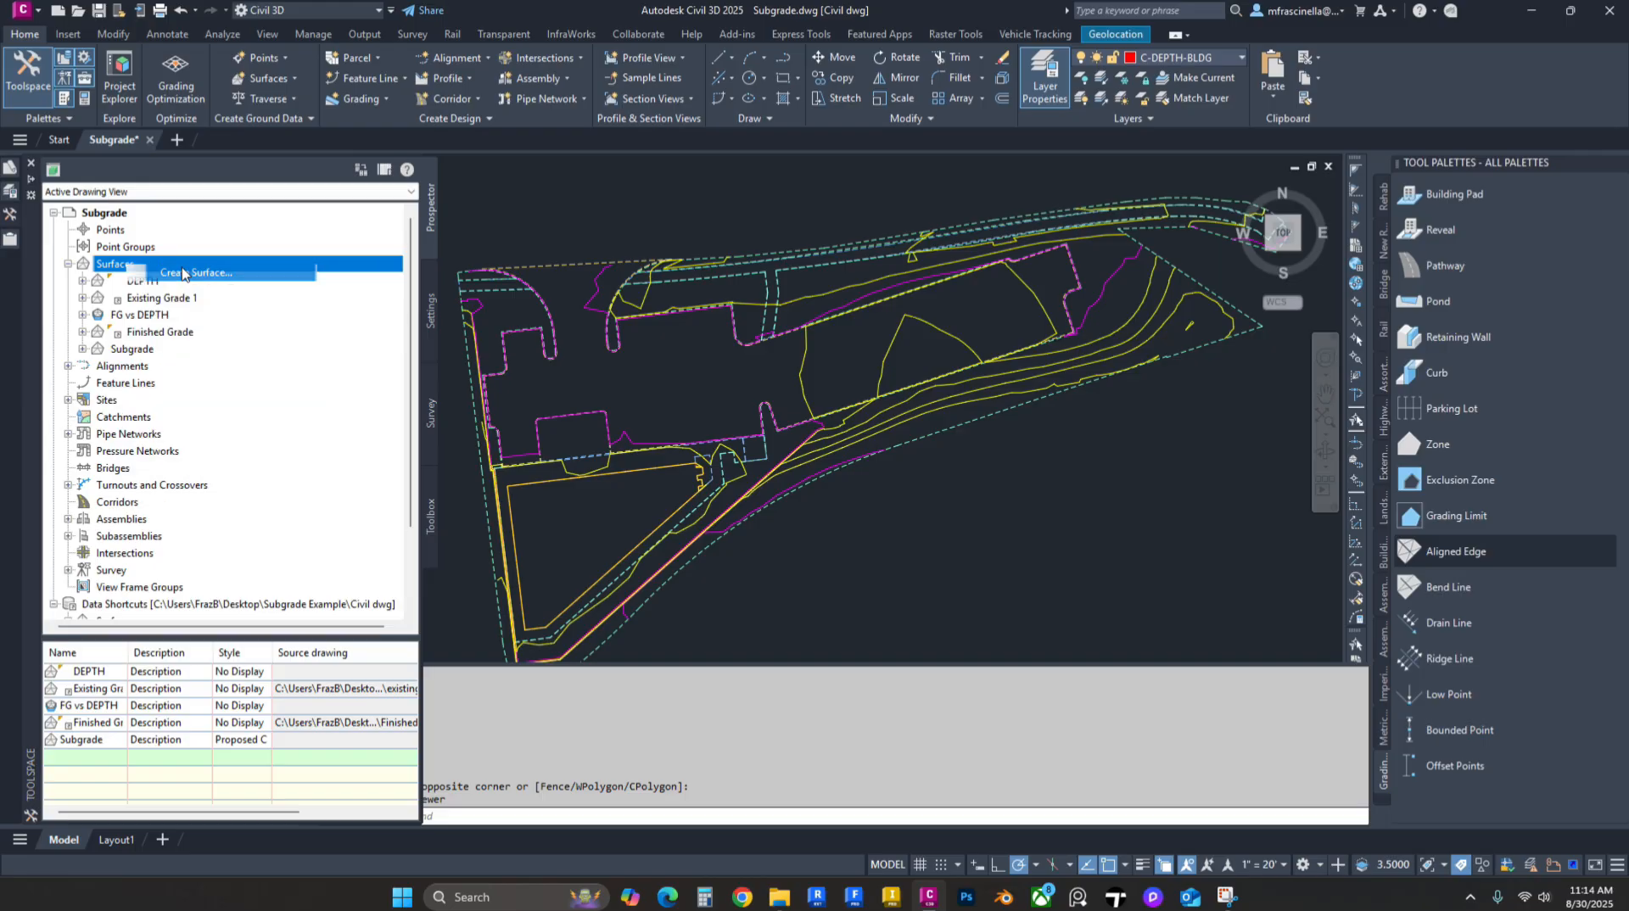
pyautogui.click(724, 344)
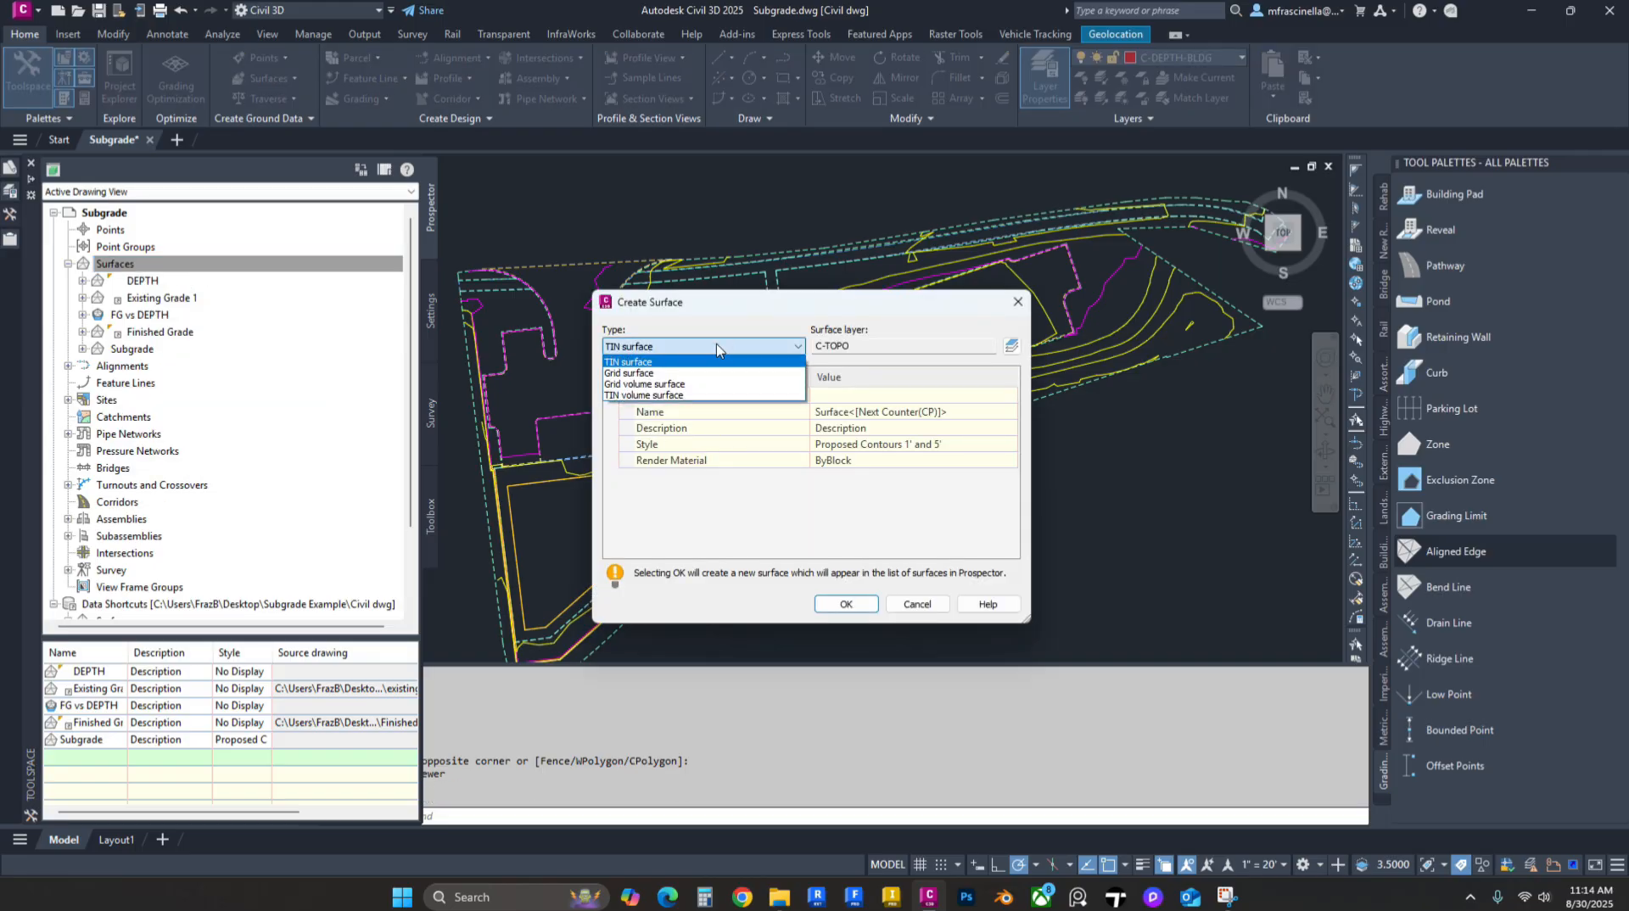
pyautogui.click(684, 396)
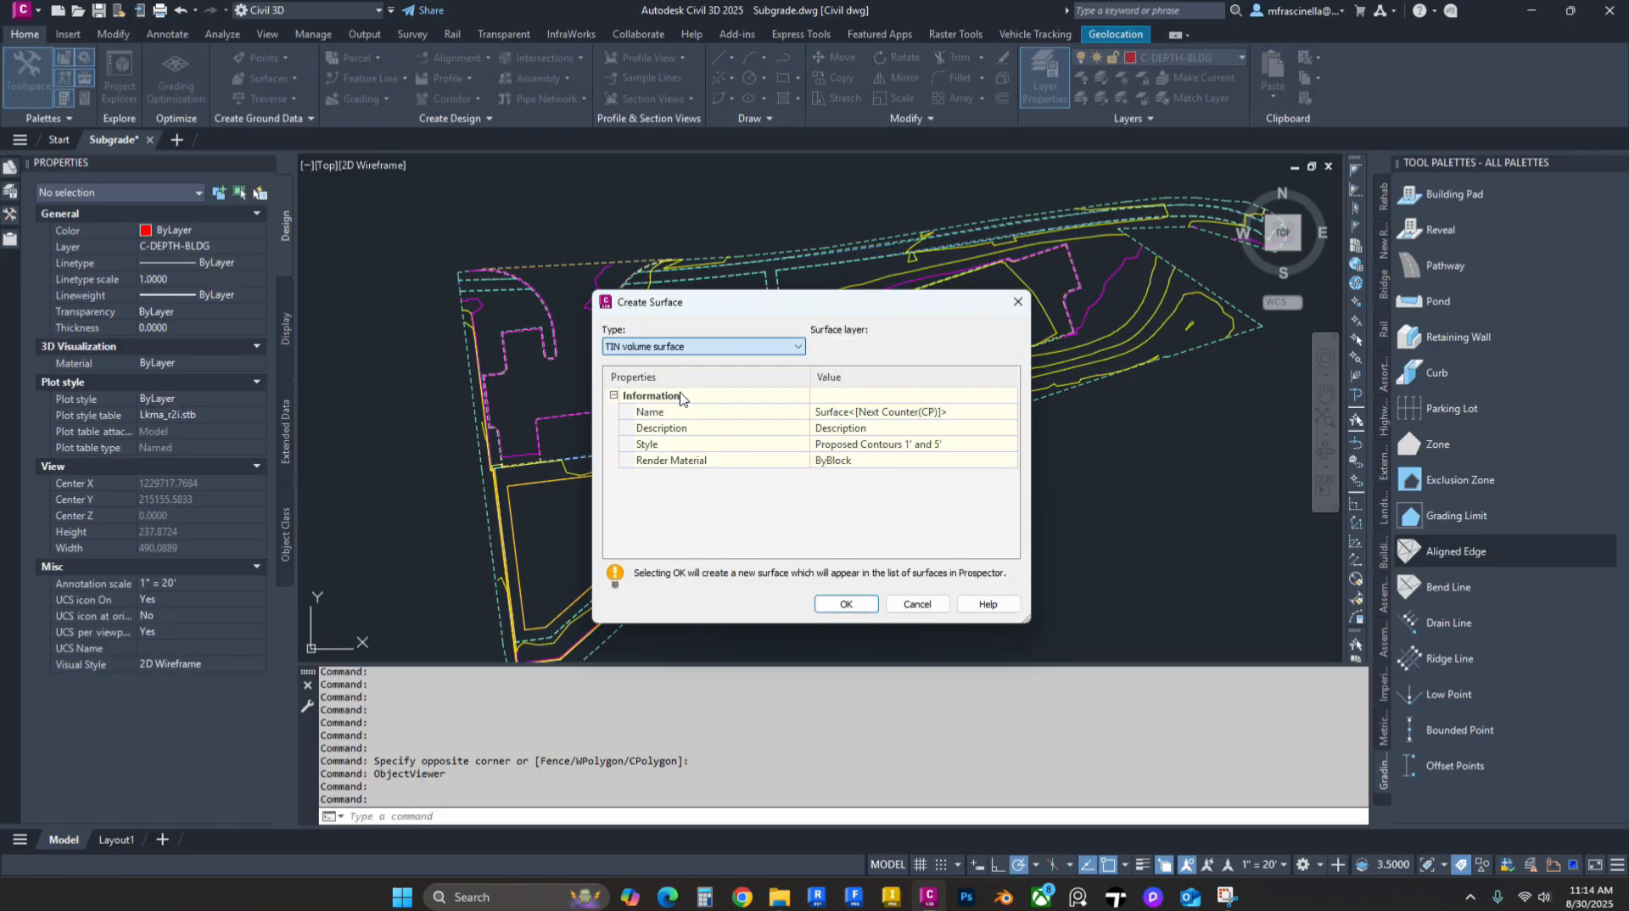
pyautogui.click(960, 412)
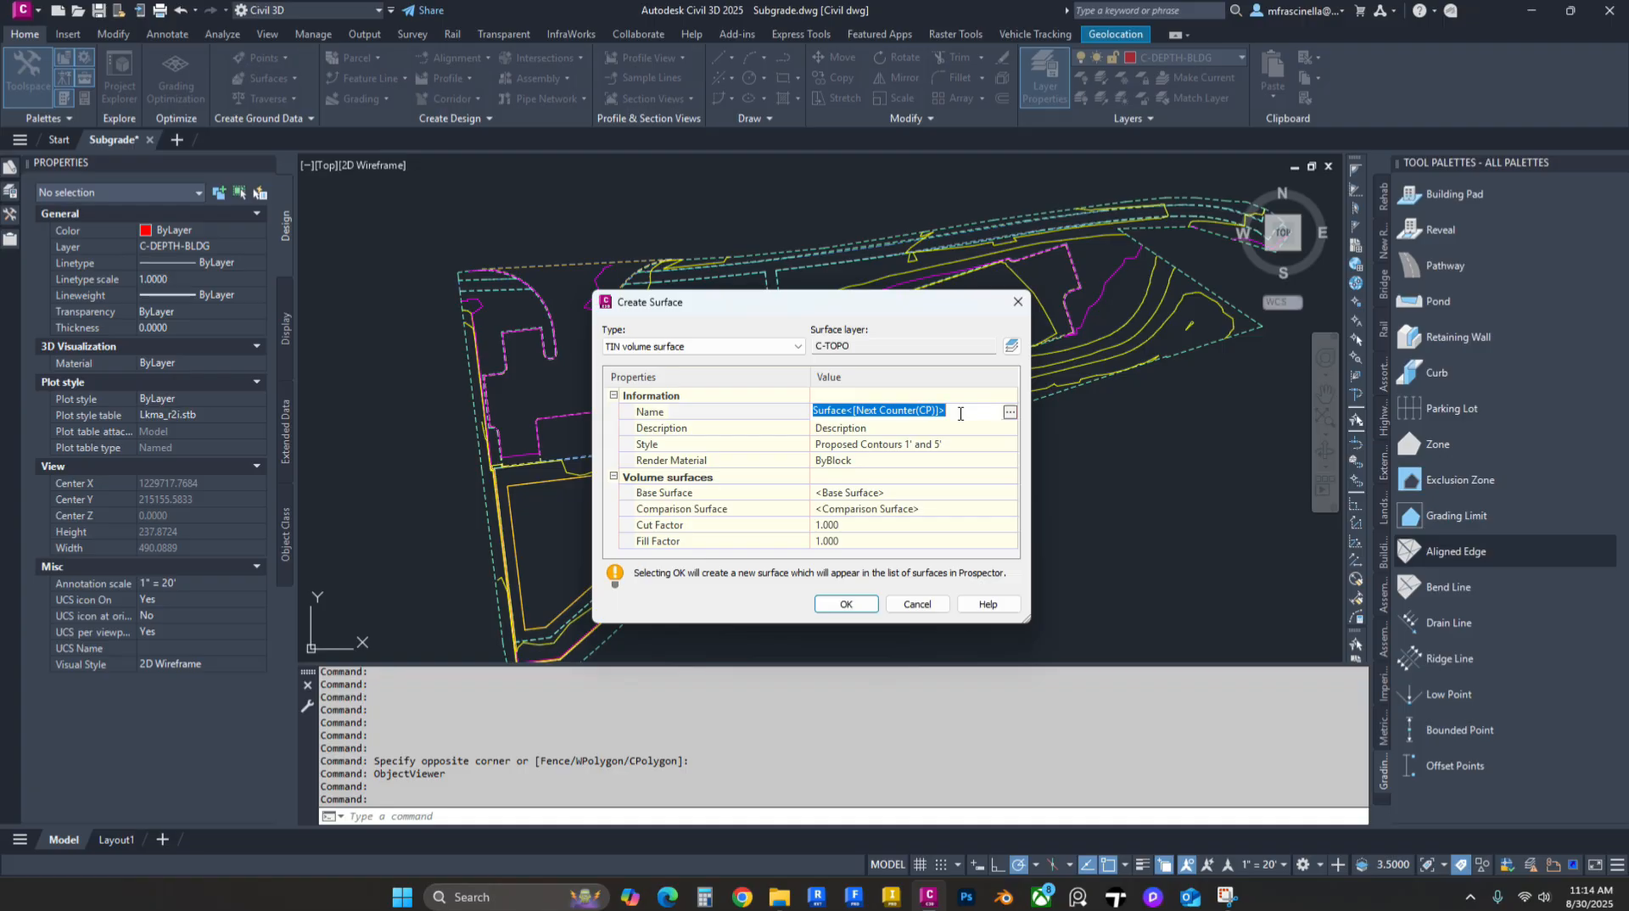
pyautogui.press('BackSpace')
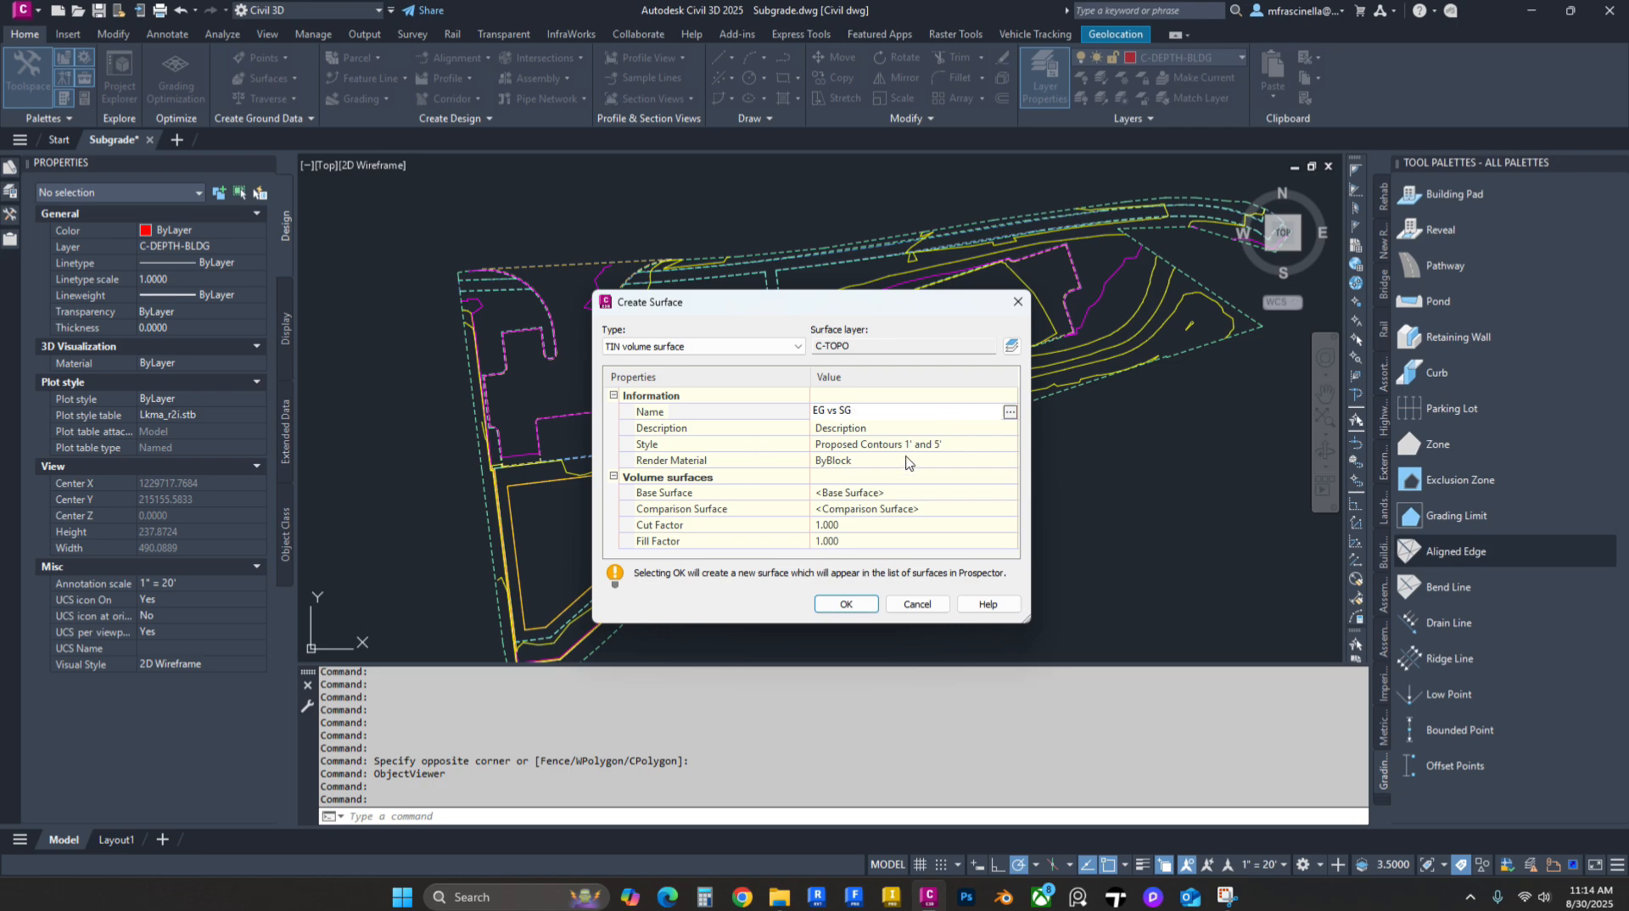
pyautogui.press('Return')
# Step: Set the style of the new EG vs SG volume surface to No Display
pyautogui.click(1008, 447)
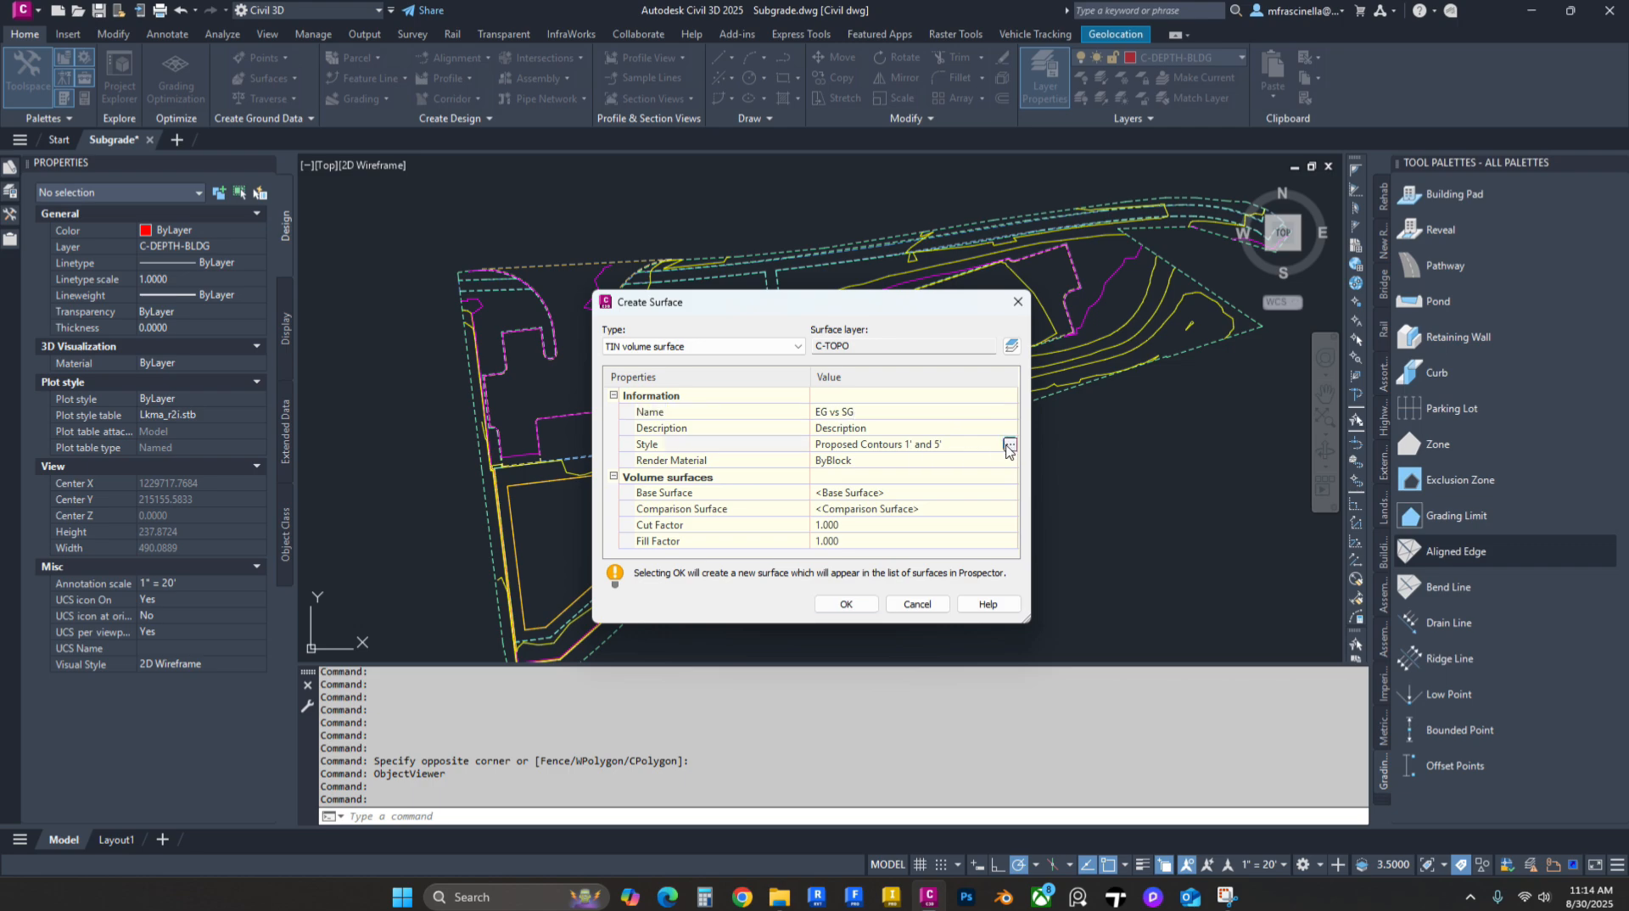
pyautogui.click(1009, 444)
pyautogui.click(458, 365)
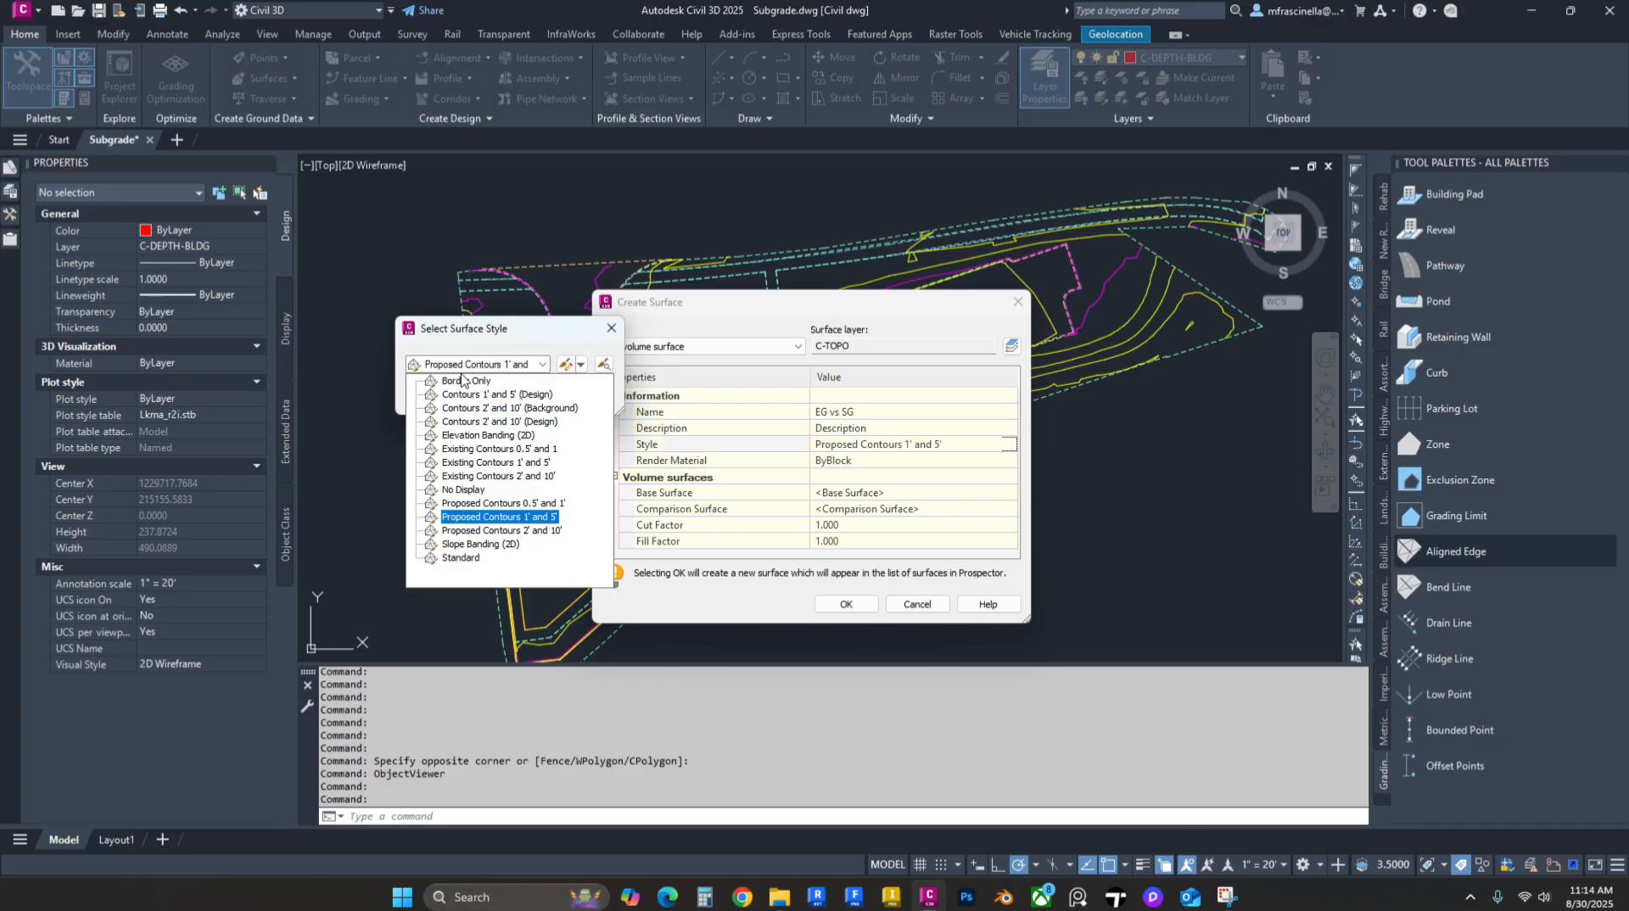
pyautogui.click(465, 489)
pyautogui.click(443, 399)
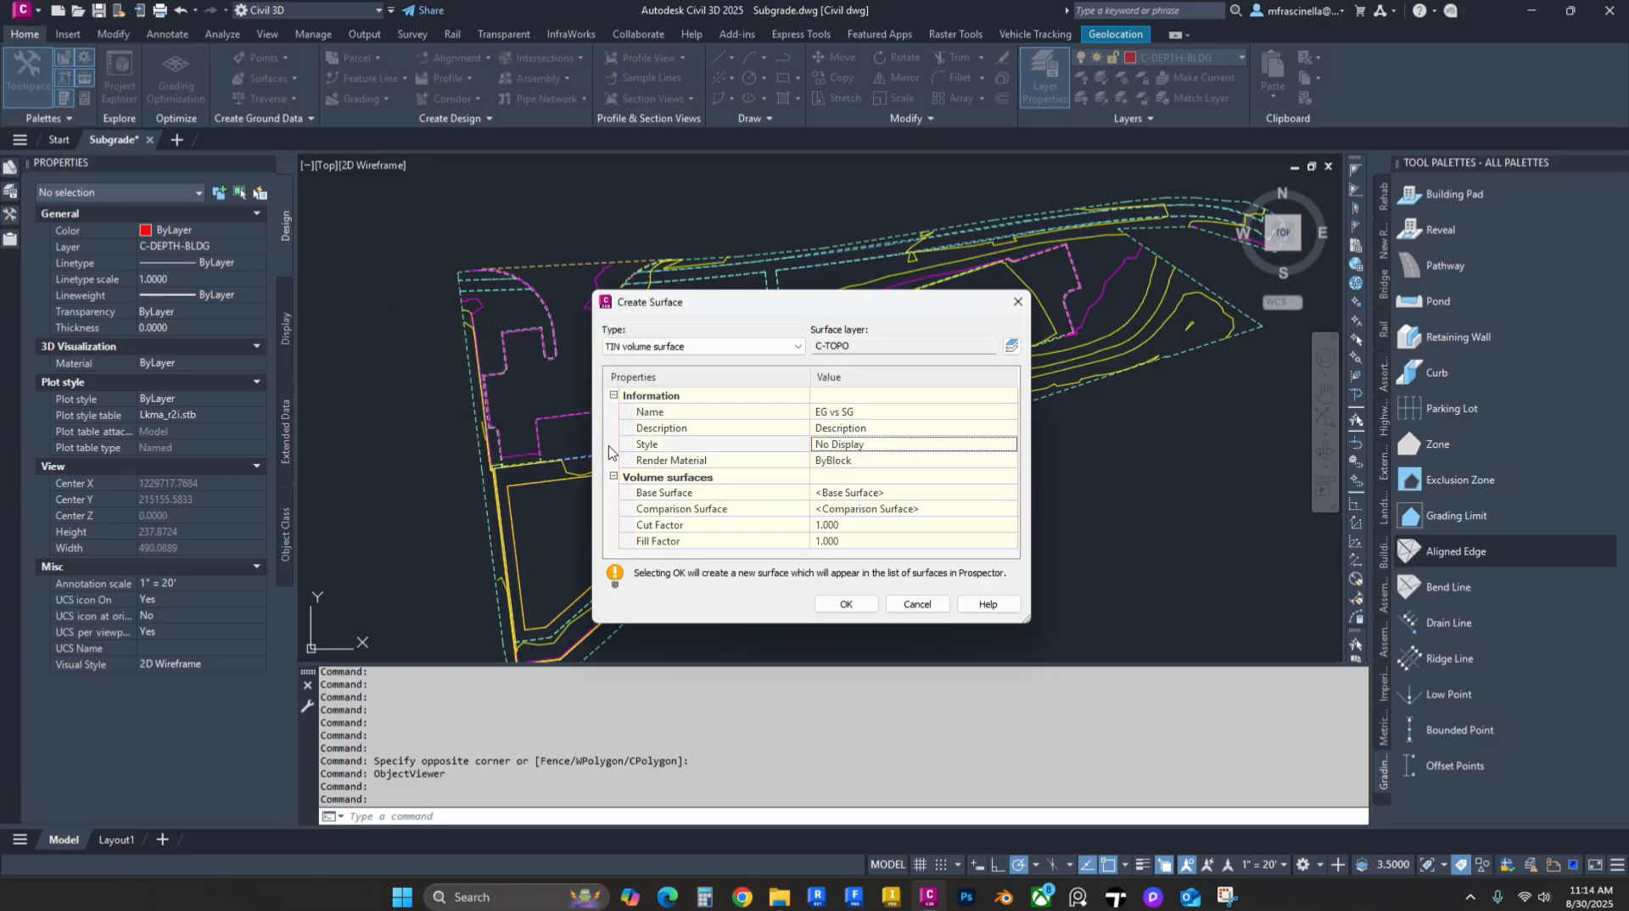
# Step: Set Existing Grade 1 as the base surface of EG vs SG and open the comparison surface selection
pyautogui.click(932, 491)
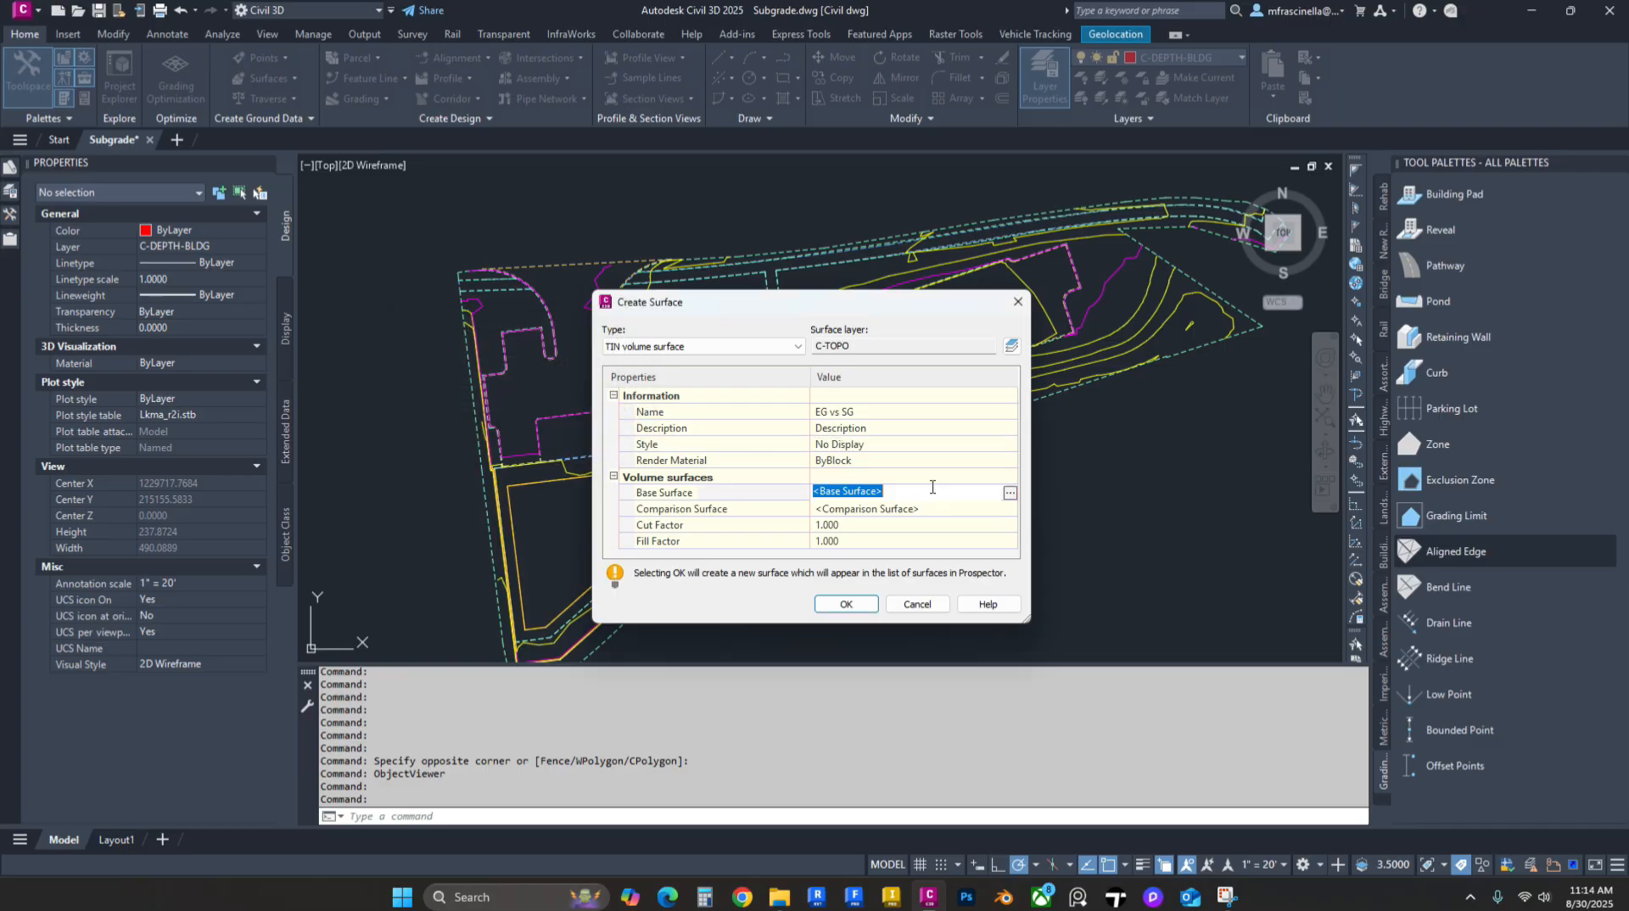
pyautogui.click(1010, 493)
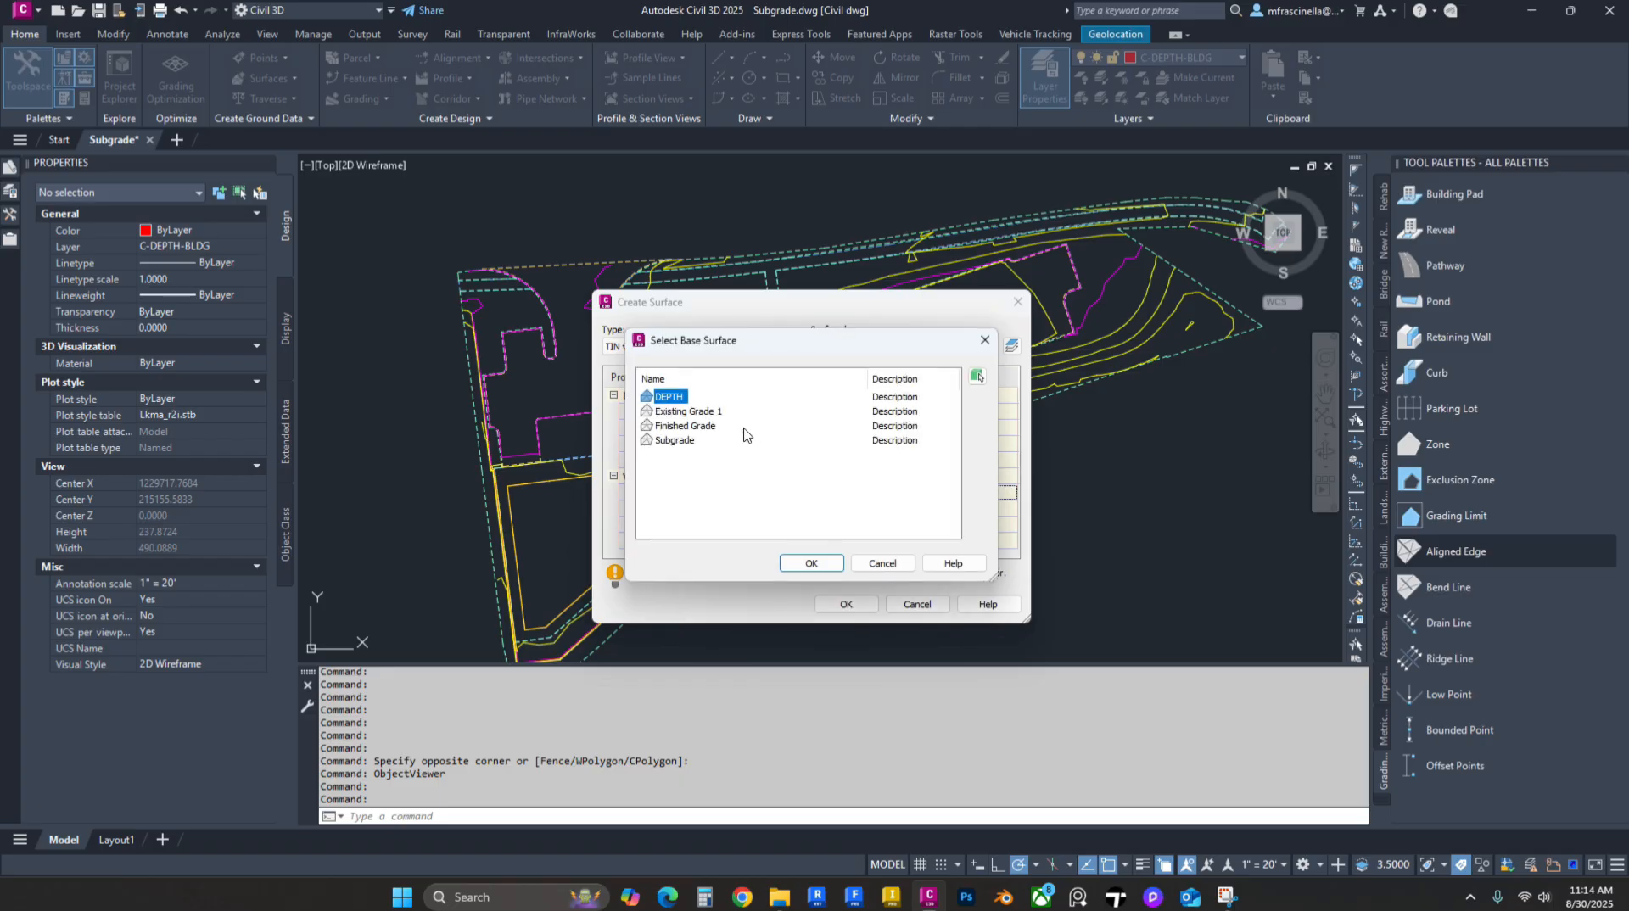
pyautogui.click(685, 411)
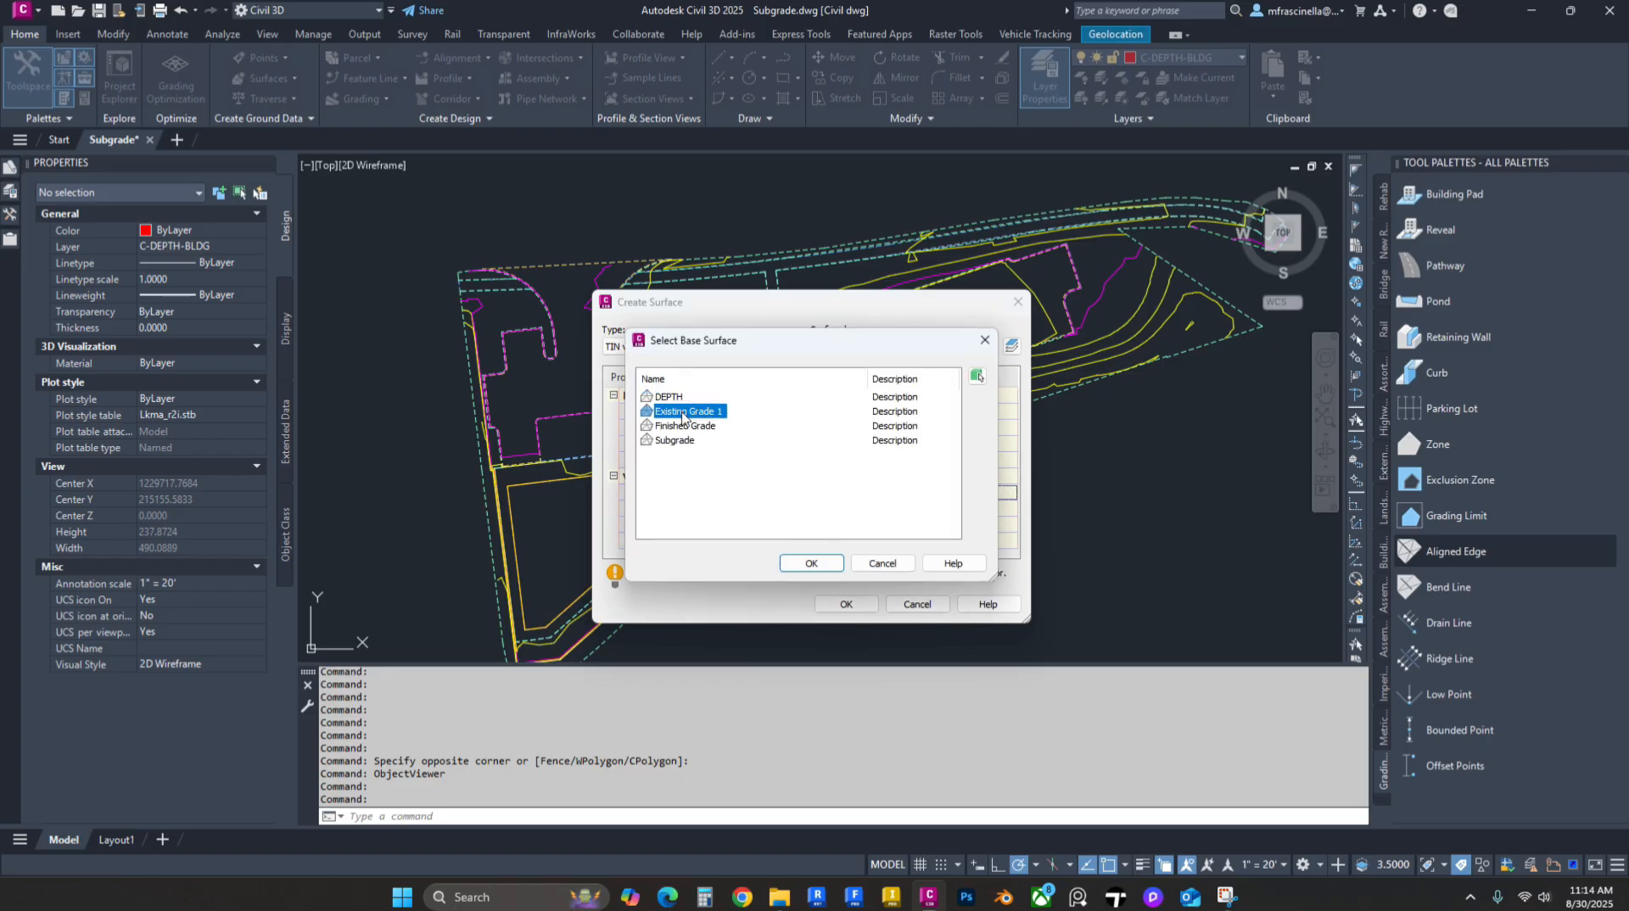
pyautogui.click(810, 564)
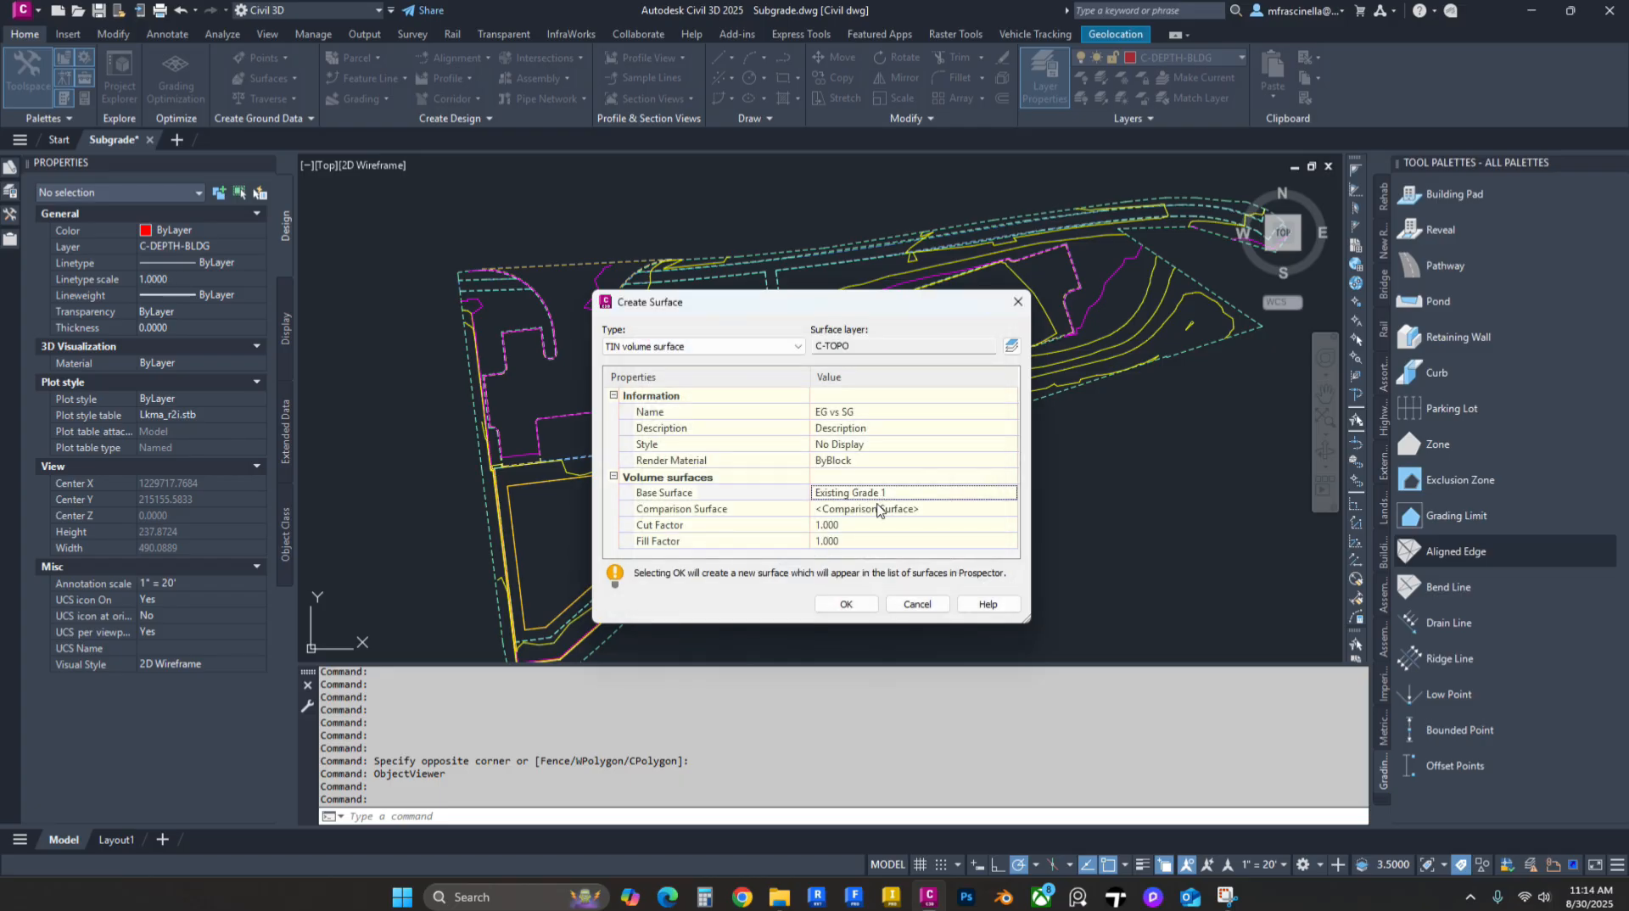
pyautogui.click(975, 509)
pyautogui.click(1009, 509)
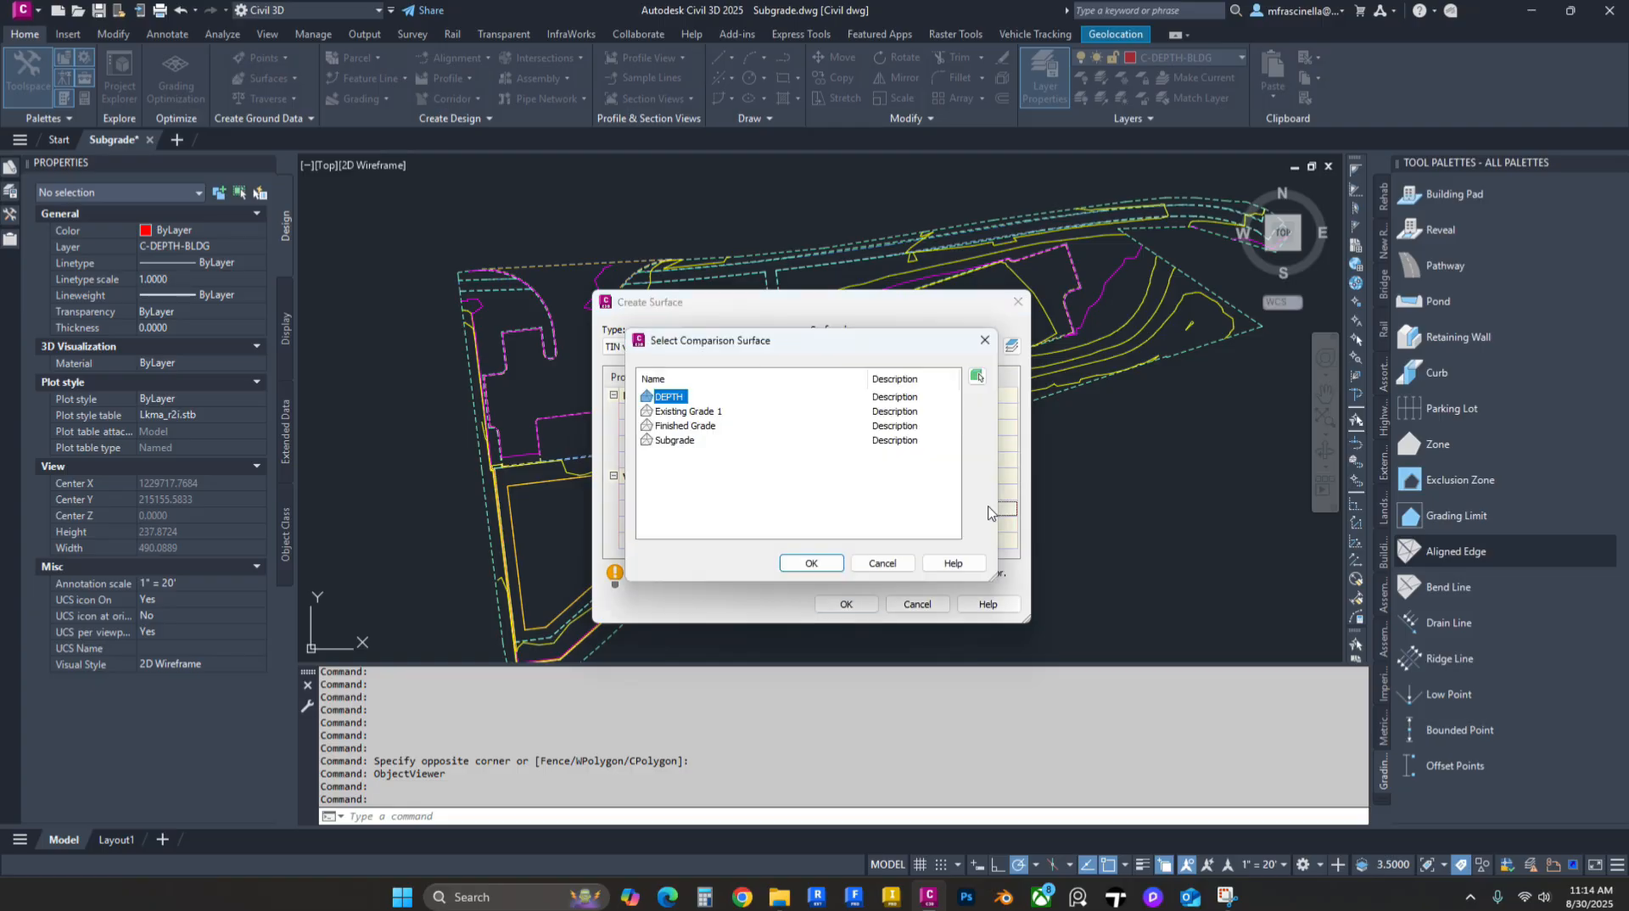
# Step: Set Subgrade as the comparison surface and create the EG vs SG TIN volume surface
pyautogui.click(685, 441)
pyautogui.click(811, 564)
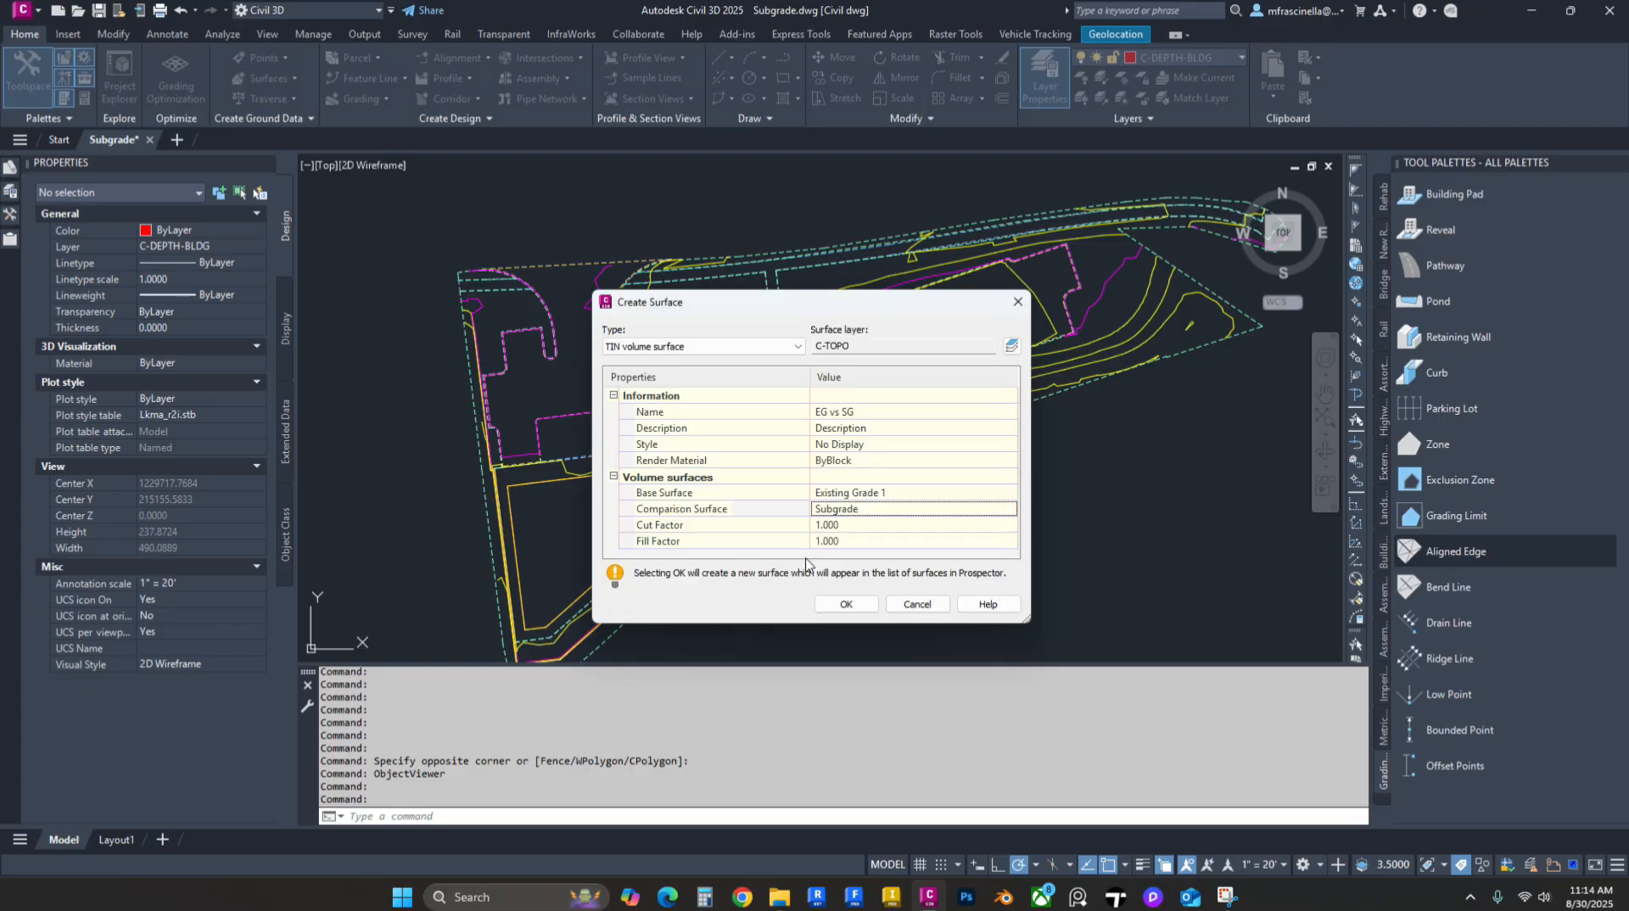
pyautogui.click(844, 601)
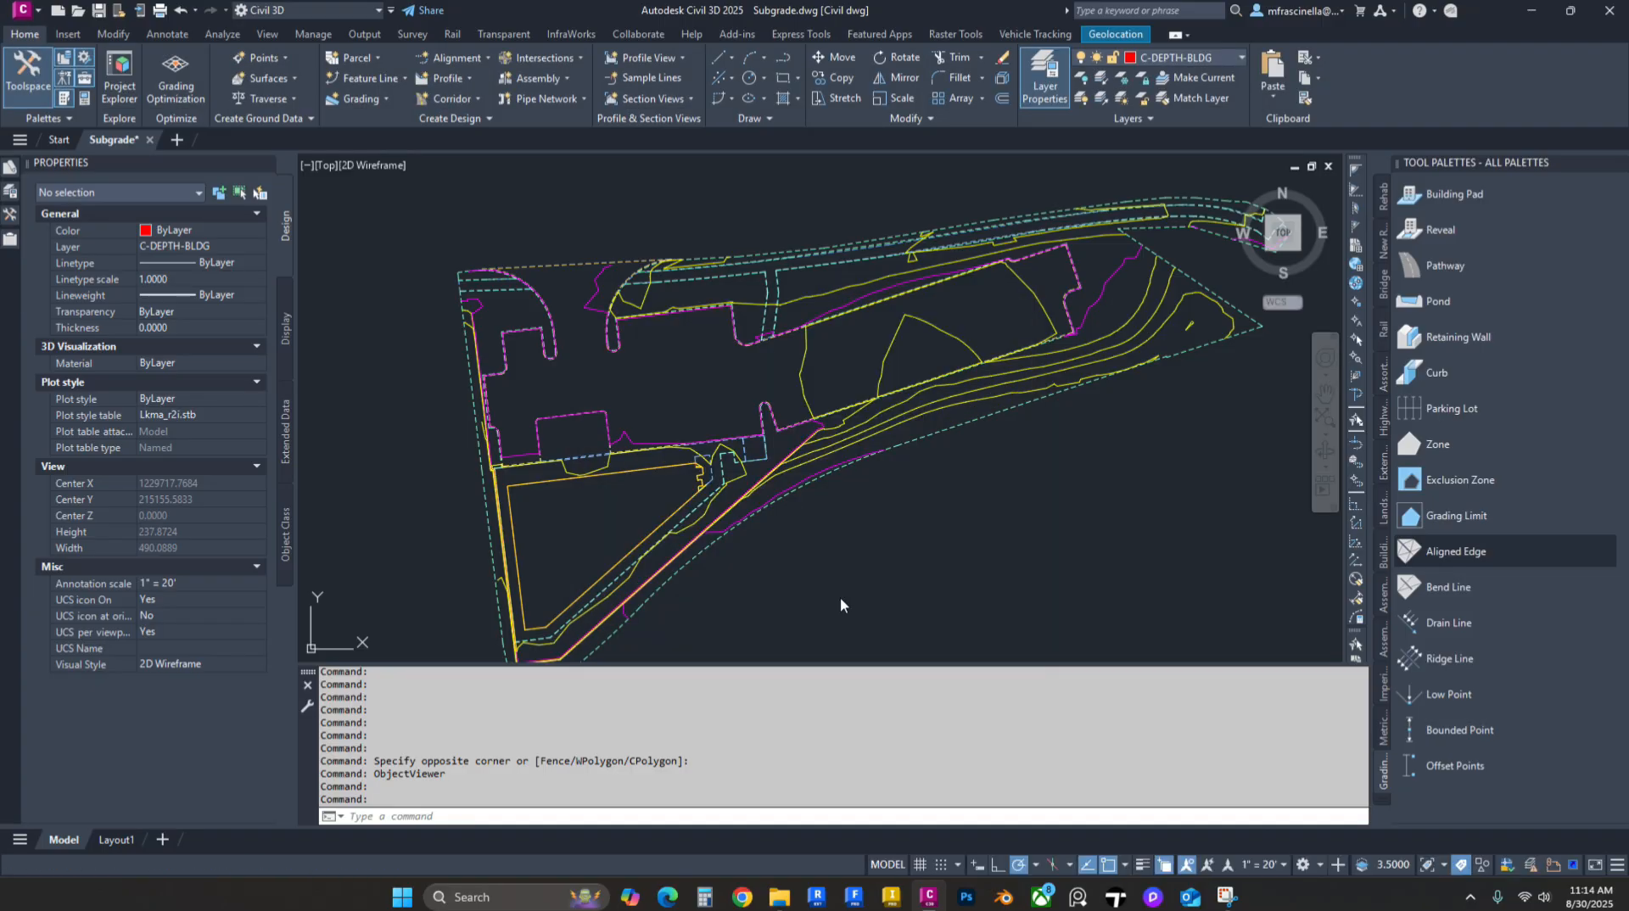
# Step: Add the EG vs SG volume surface to the Volumes Dashboard and review its cut, fill and net volumes
pyautogui.scroll(-4, 885, 288)
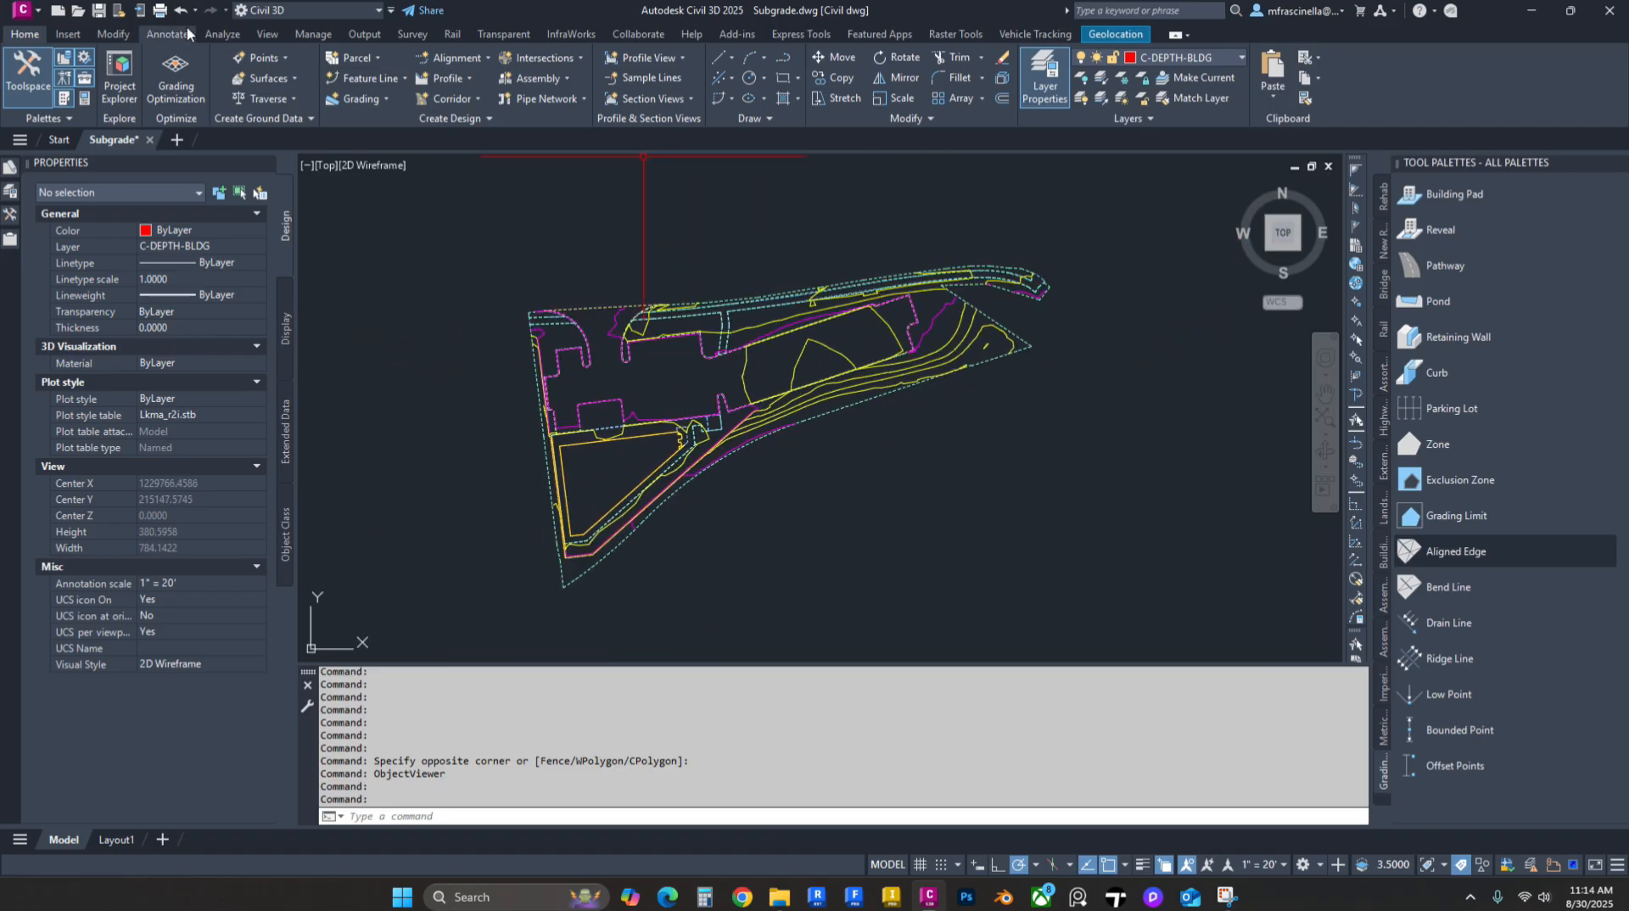
pyautogui.click(224, 35)
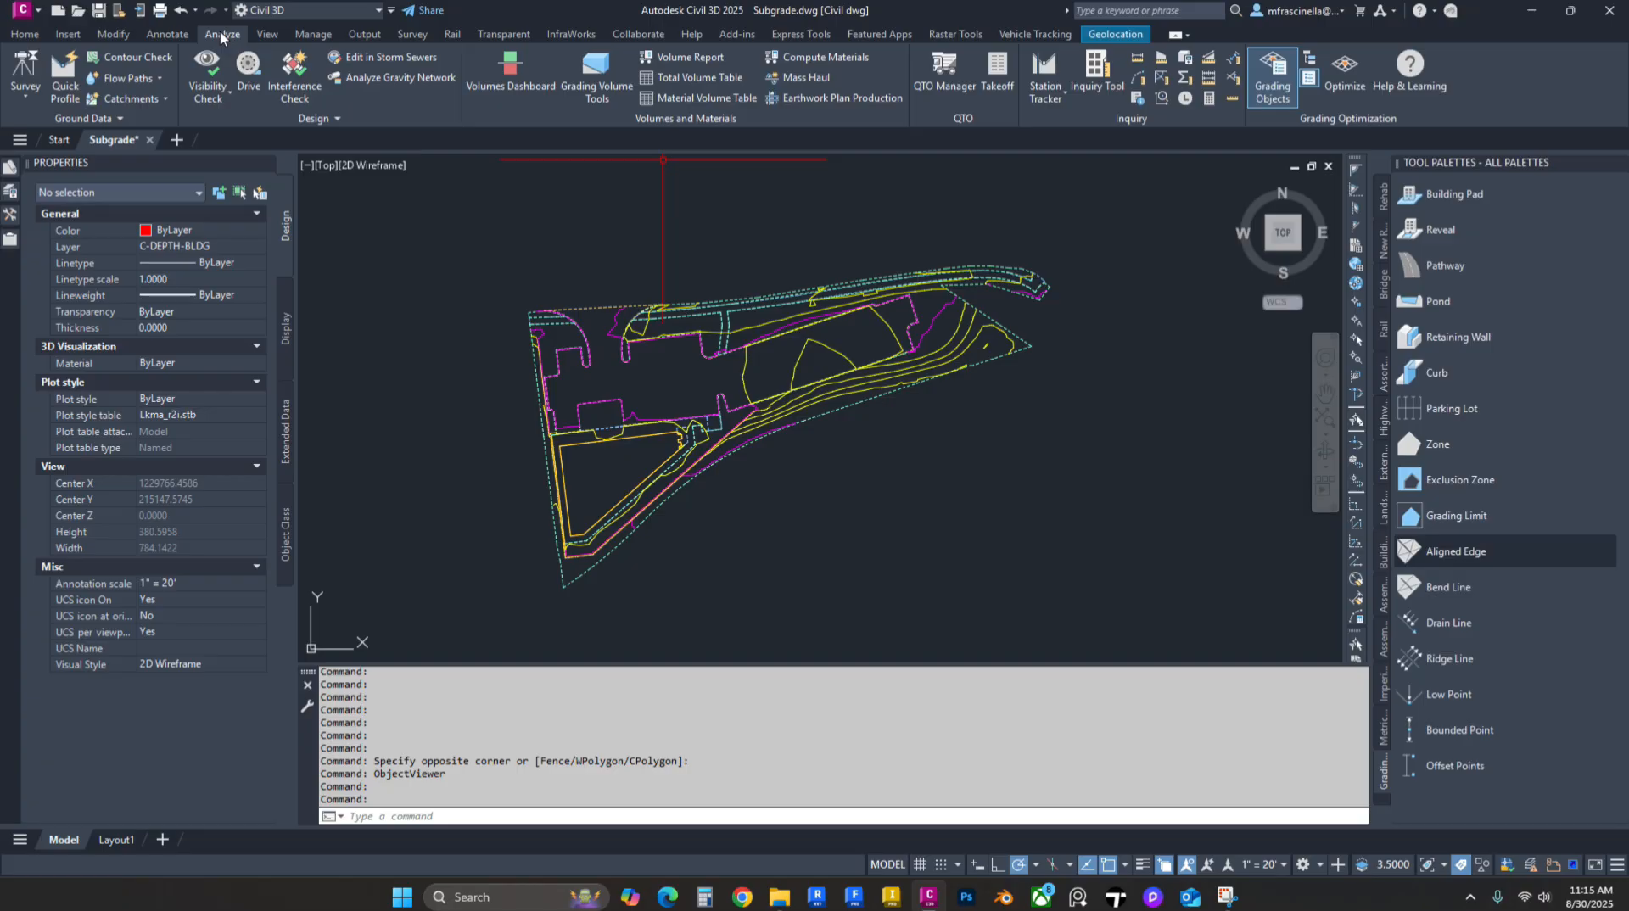
pyautogui.click(522, 78)
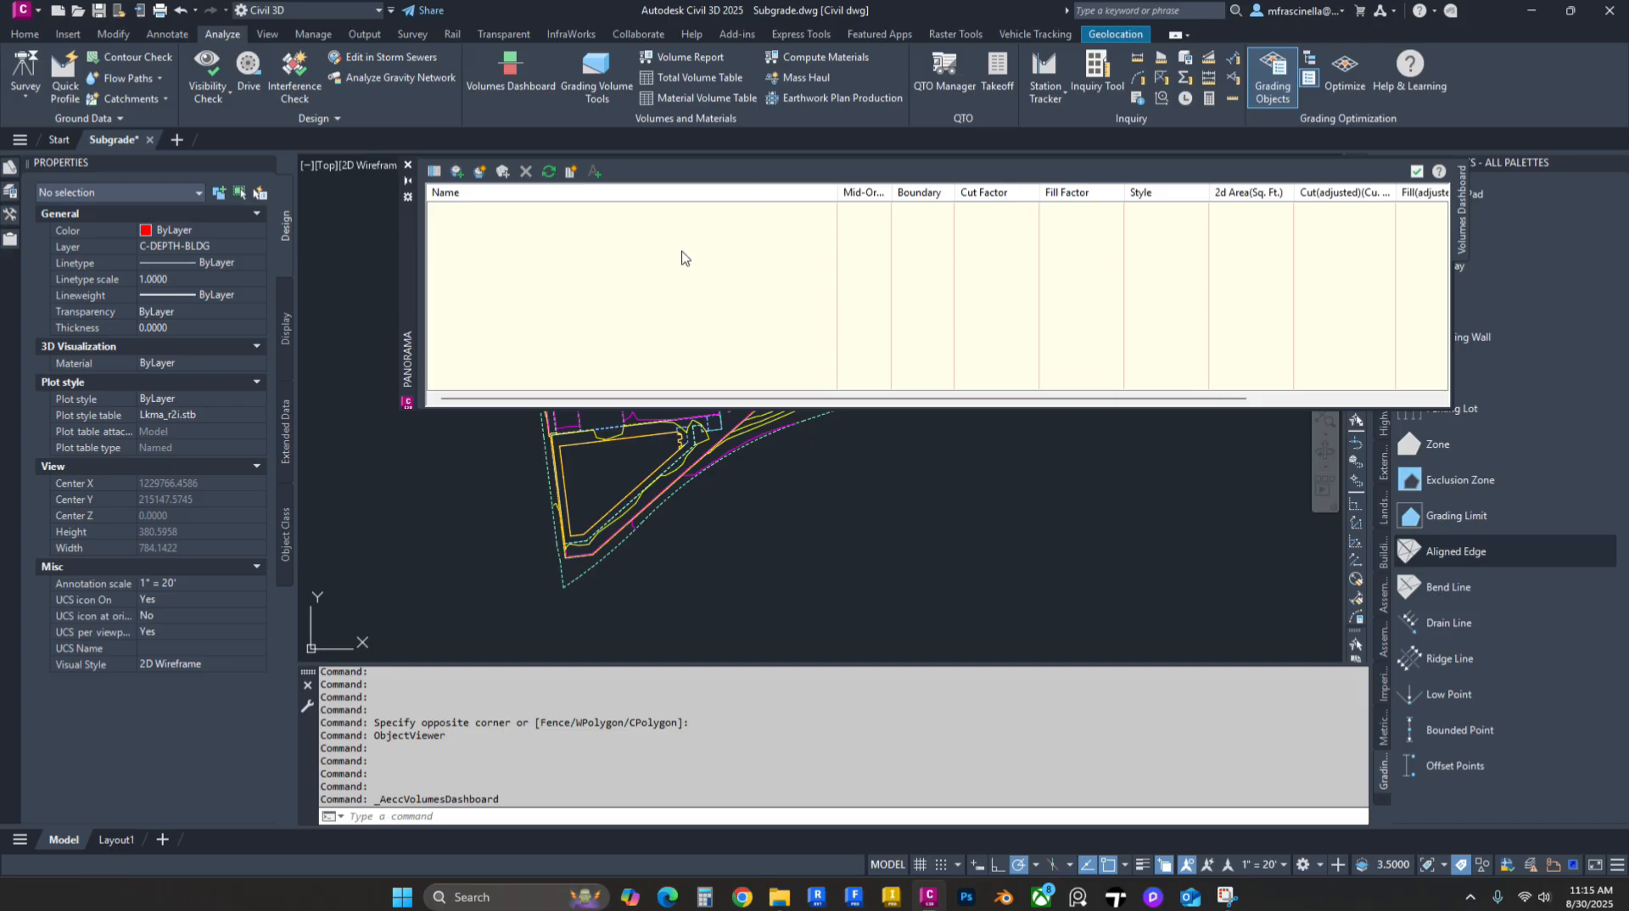
pyautogui.click(458, 173)
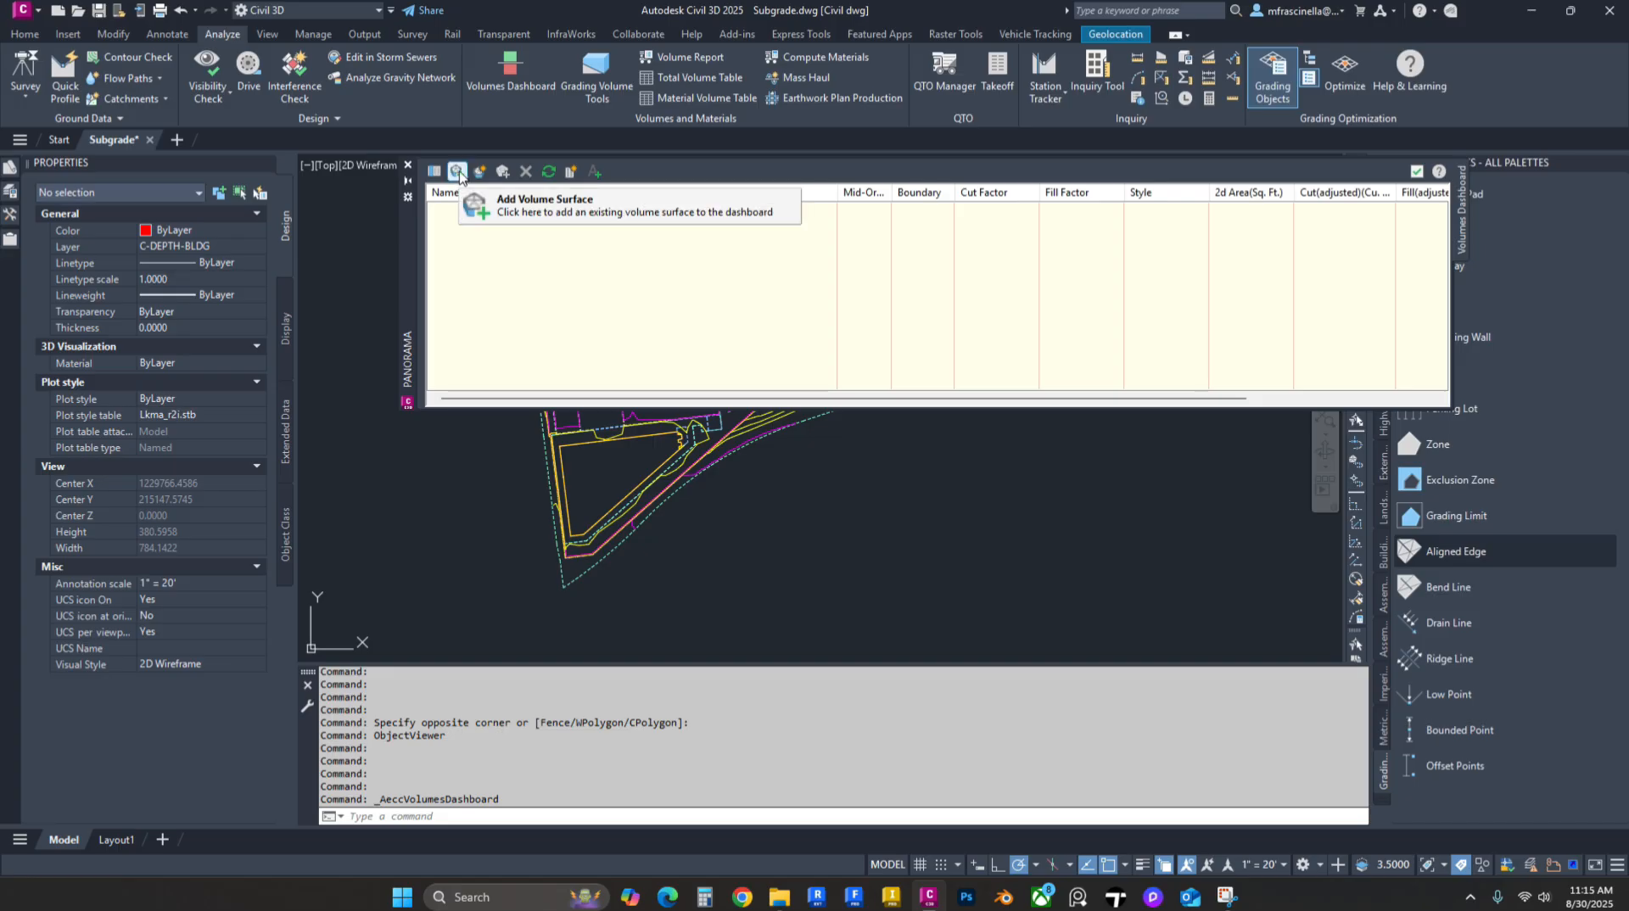
pyautogui.click(458, 173)
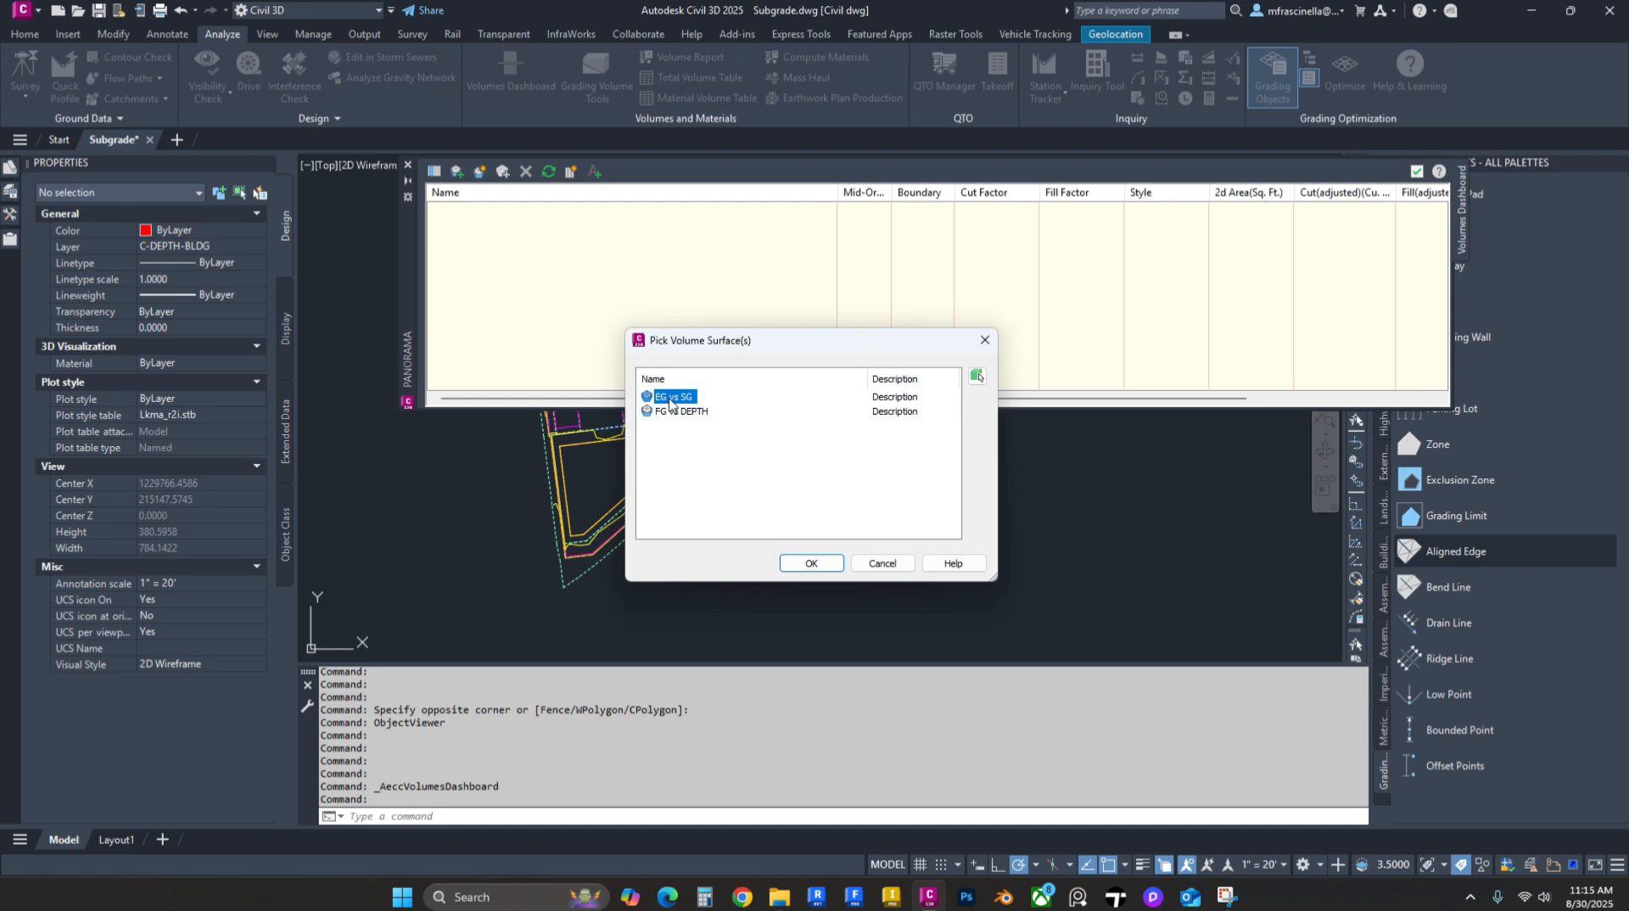
pyautogui.click(806, 566)
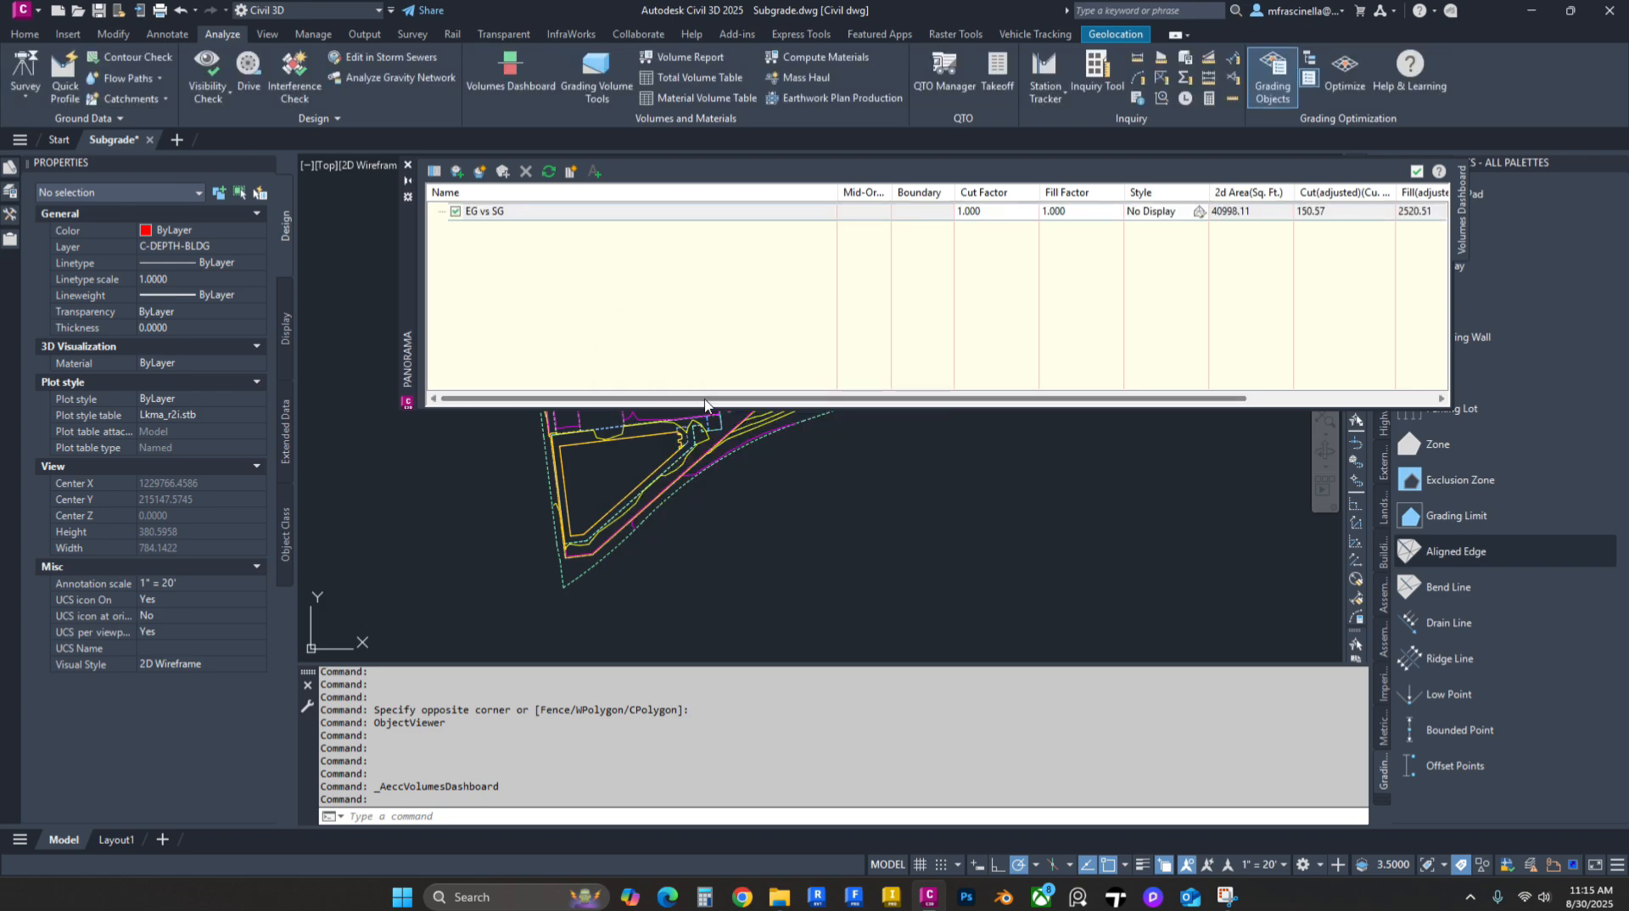
pyautogui.moveTo(704, 403); pyautogui.dragTo(892, 401)
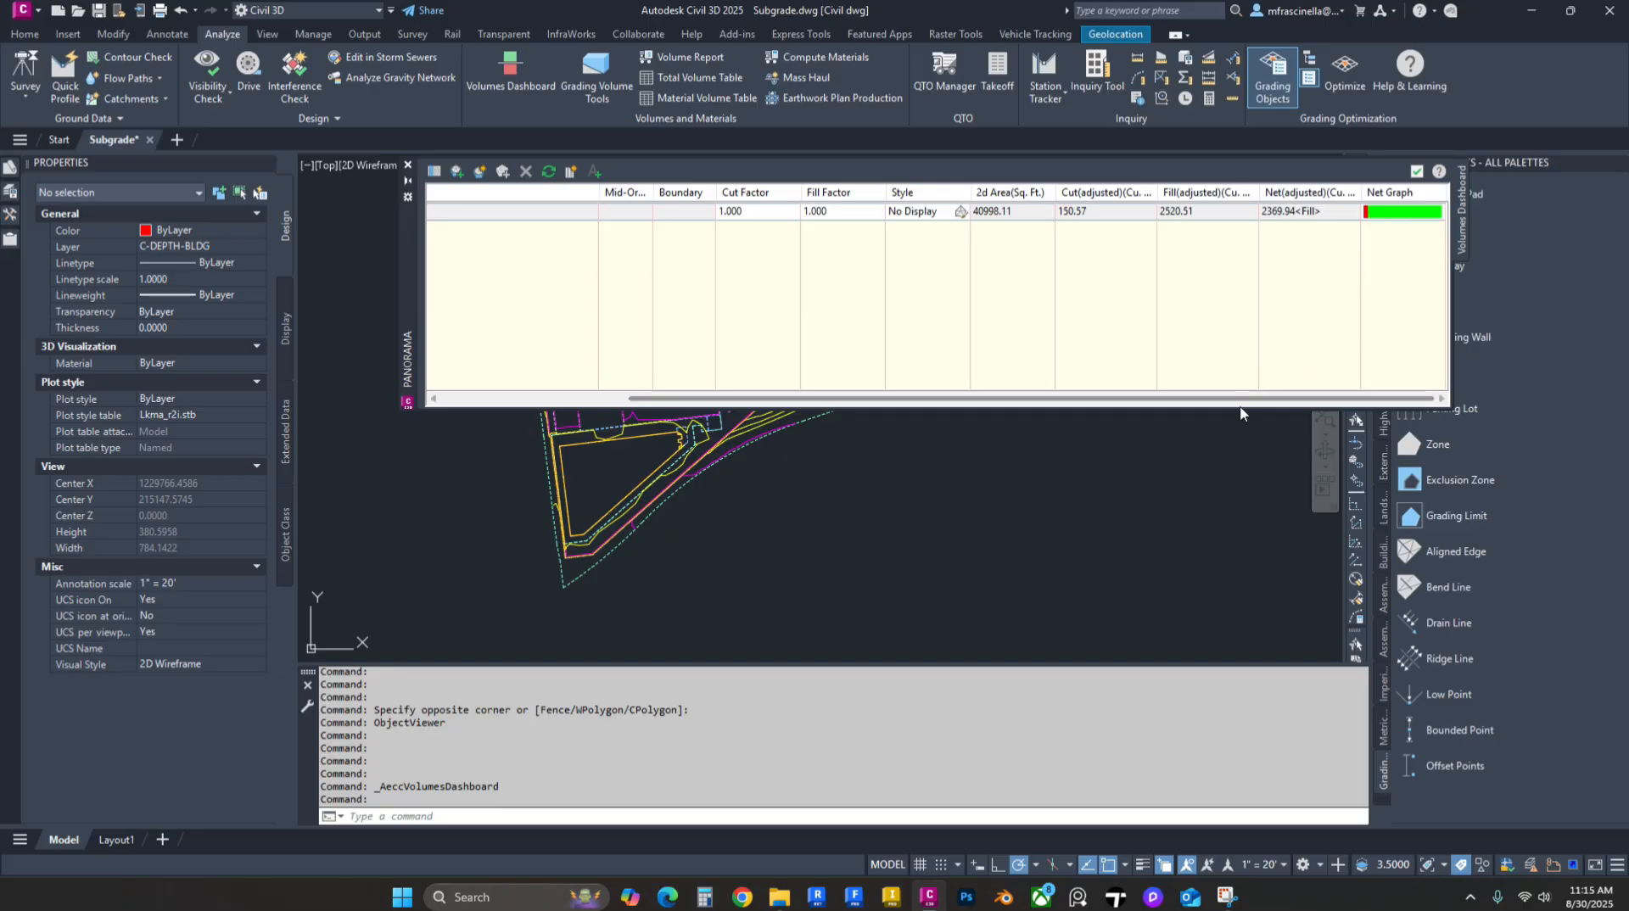
pyautogui.moveTo(1241, 400); pyautogui.dragTo(967, 399)
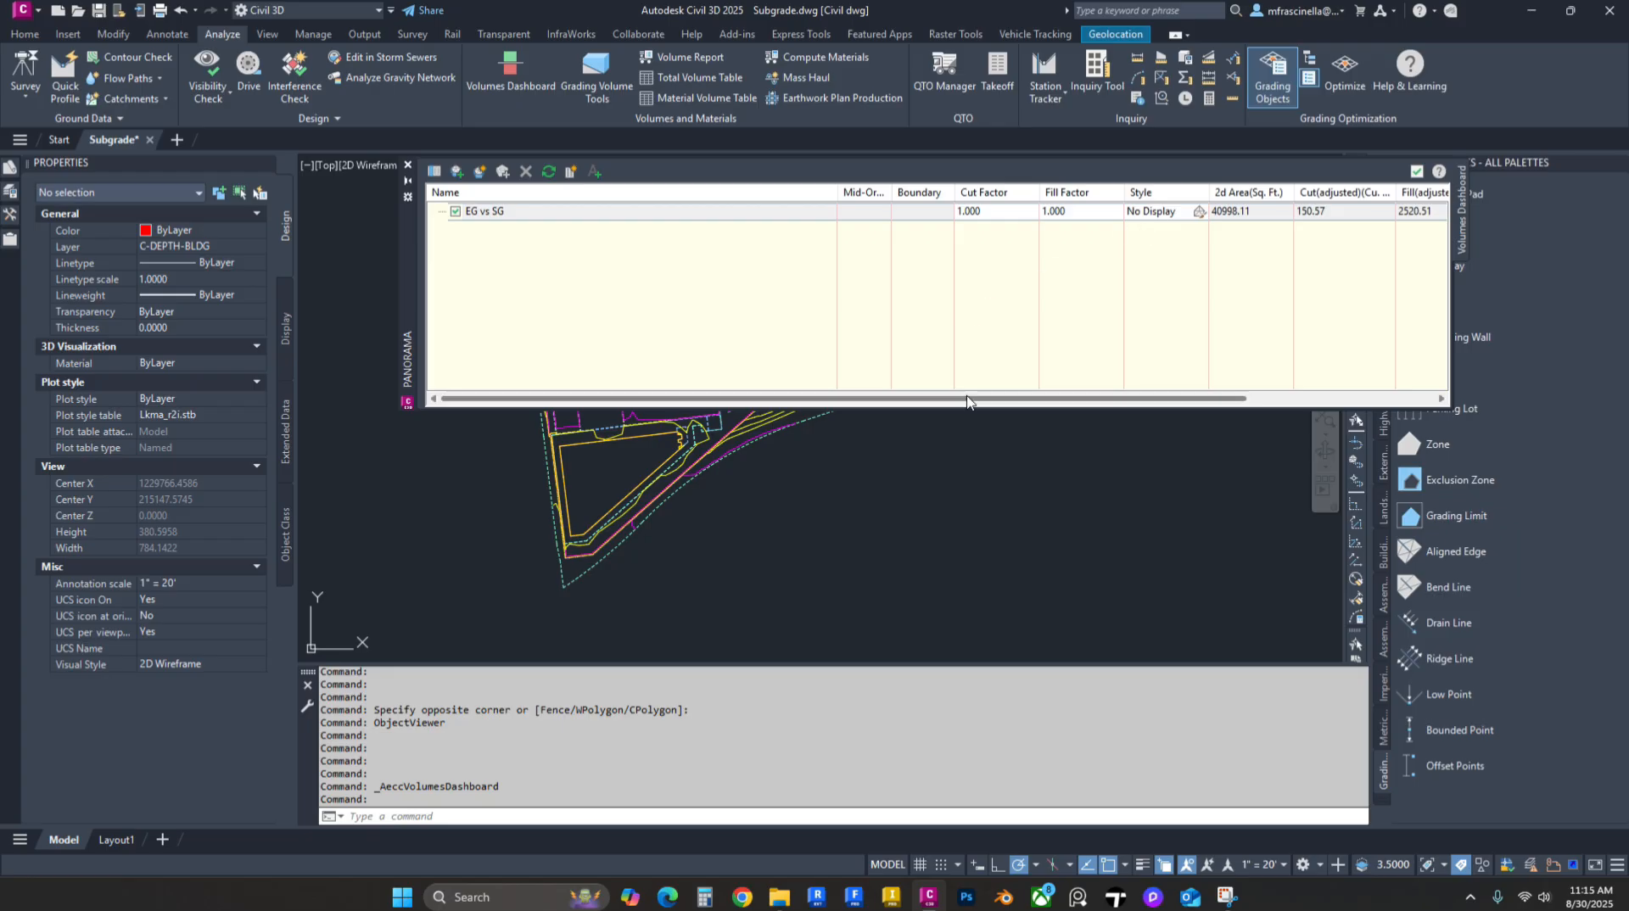
pyautogui.moveTo(970, 400); pyautogui.dragTo(1243, 407)
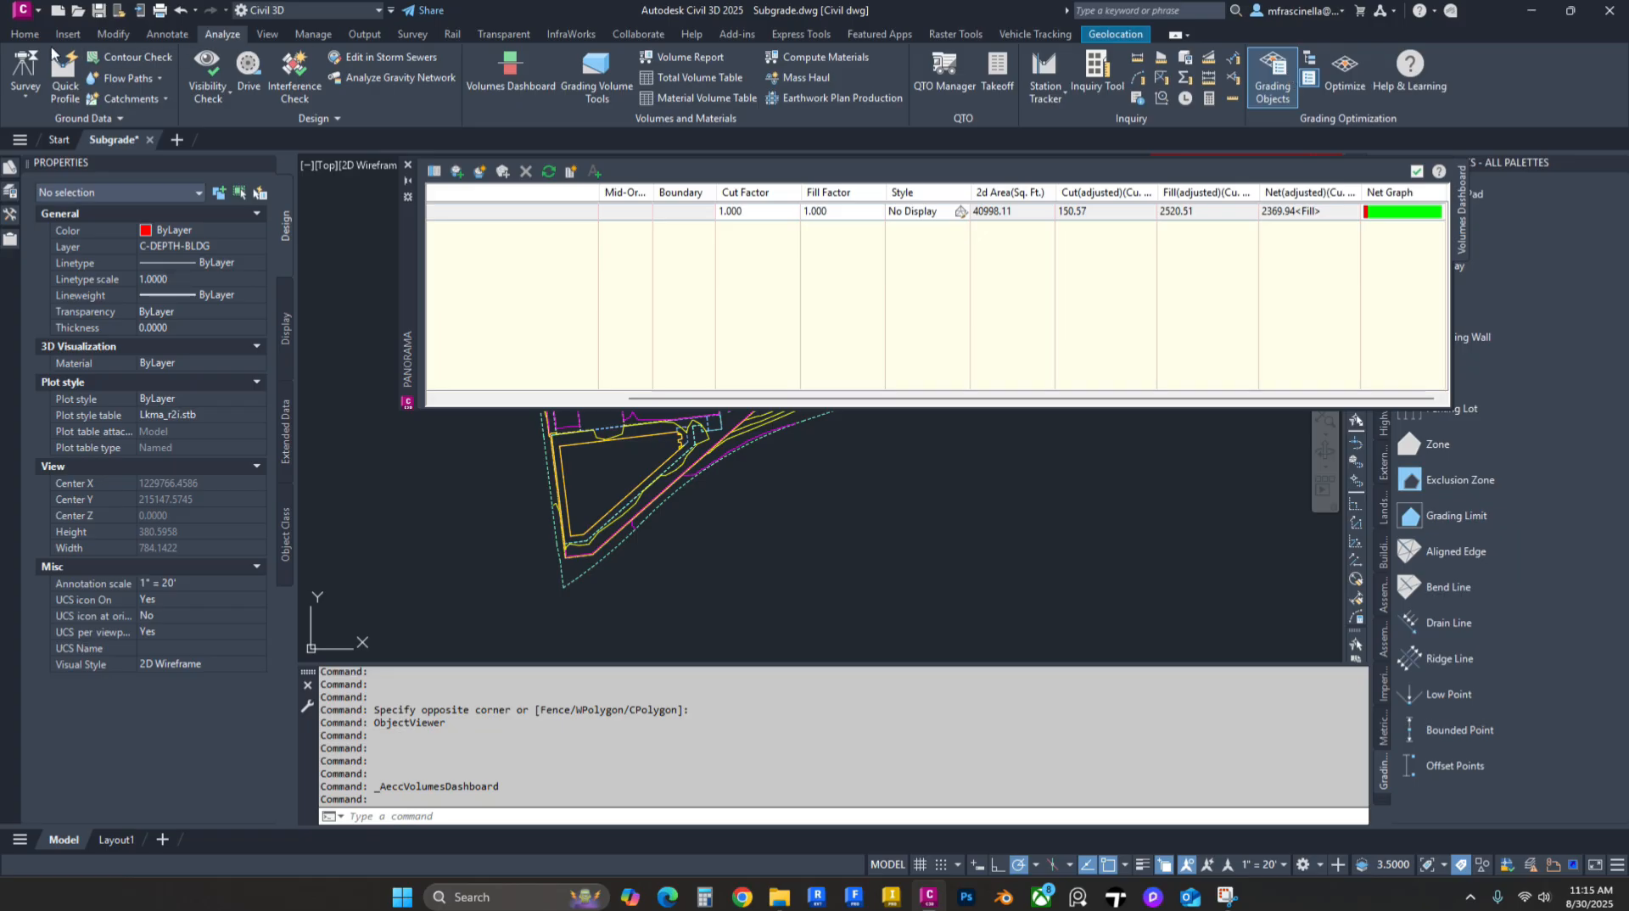
# Step: Make C-ANNO-NOTES the current layer
pyautogui.click(28, 34)
pyautogui.click(1175, 53)
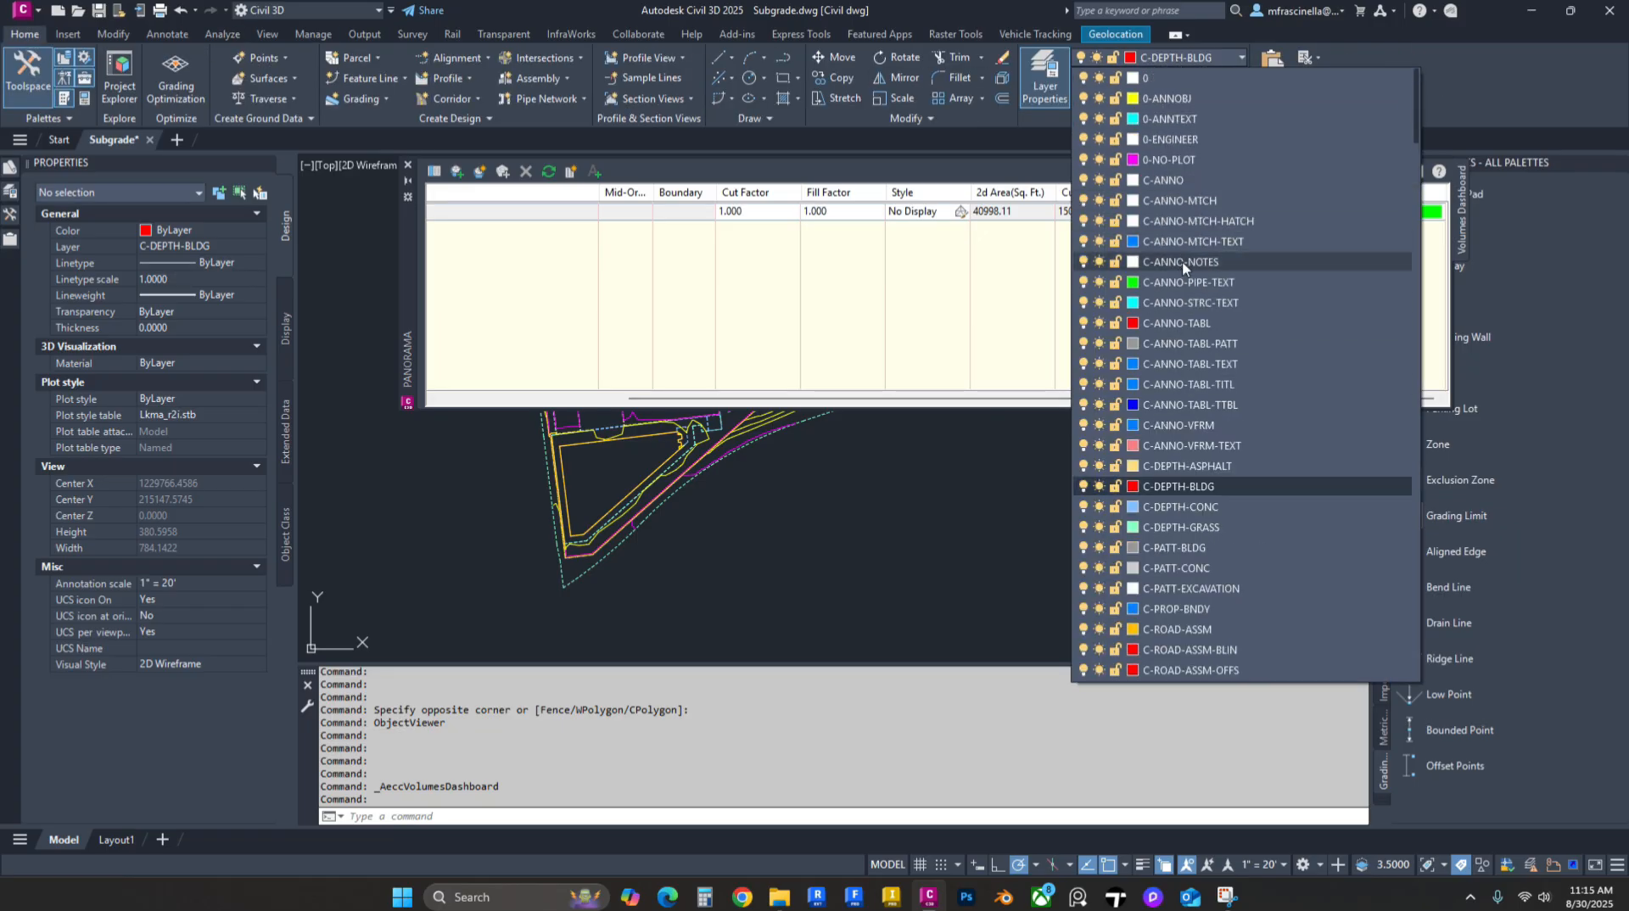
pyautogui.click(1184, 263)
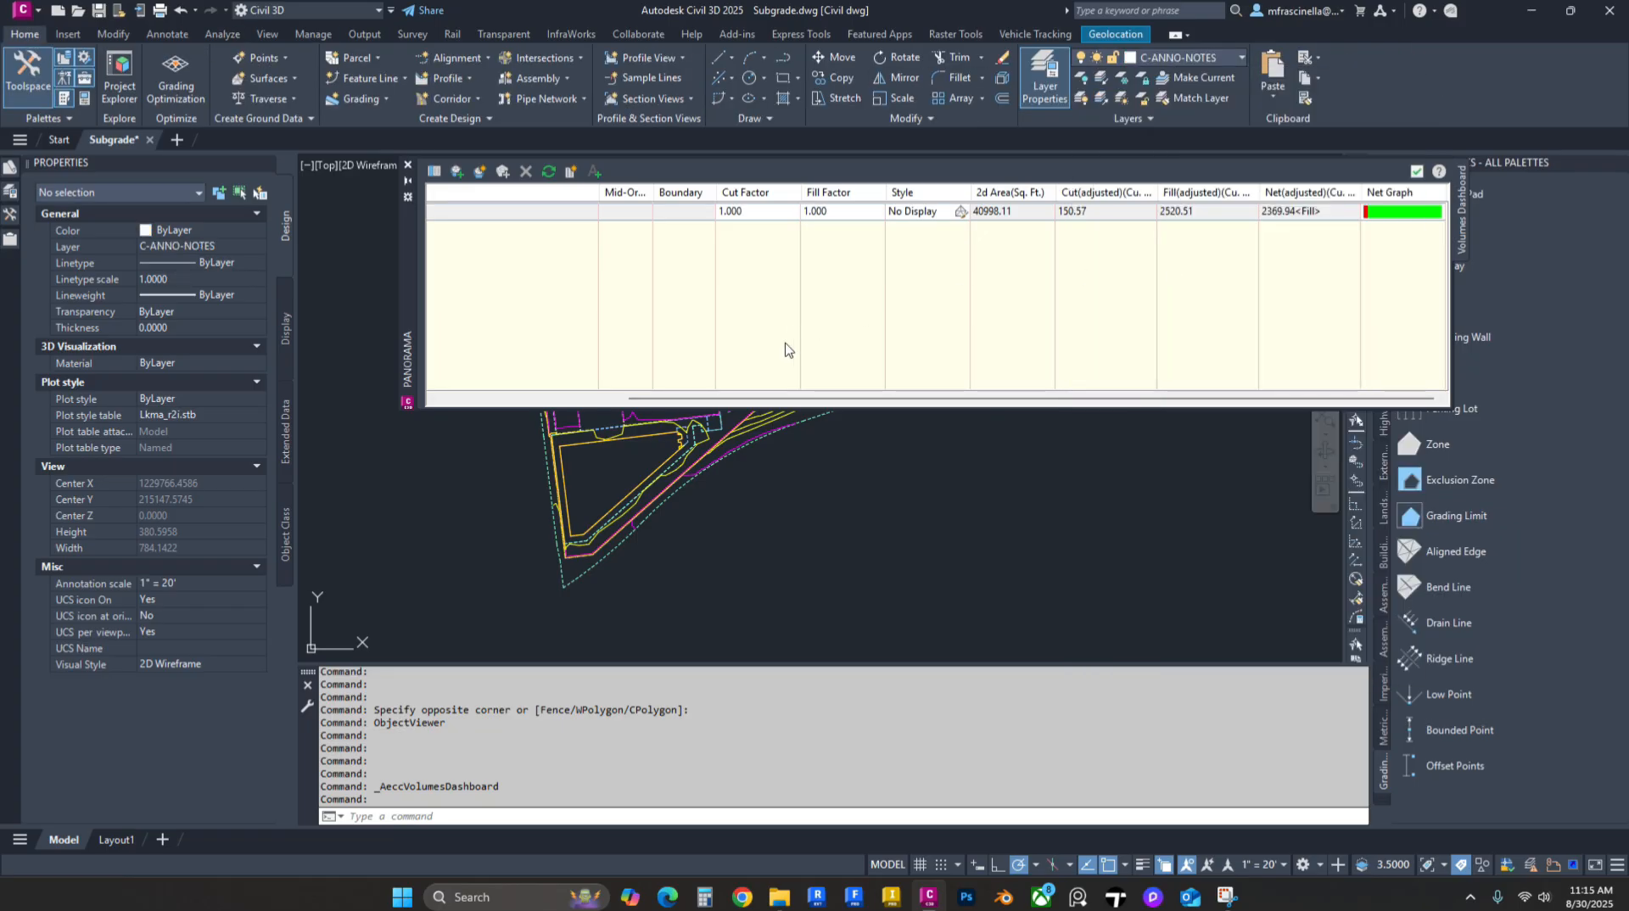
# Step: Insert the cut/fill summary for EG vs SG in the empty drawing area east of the site
pyautogui.click(748, 214)
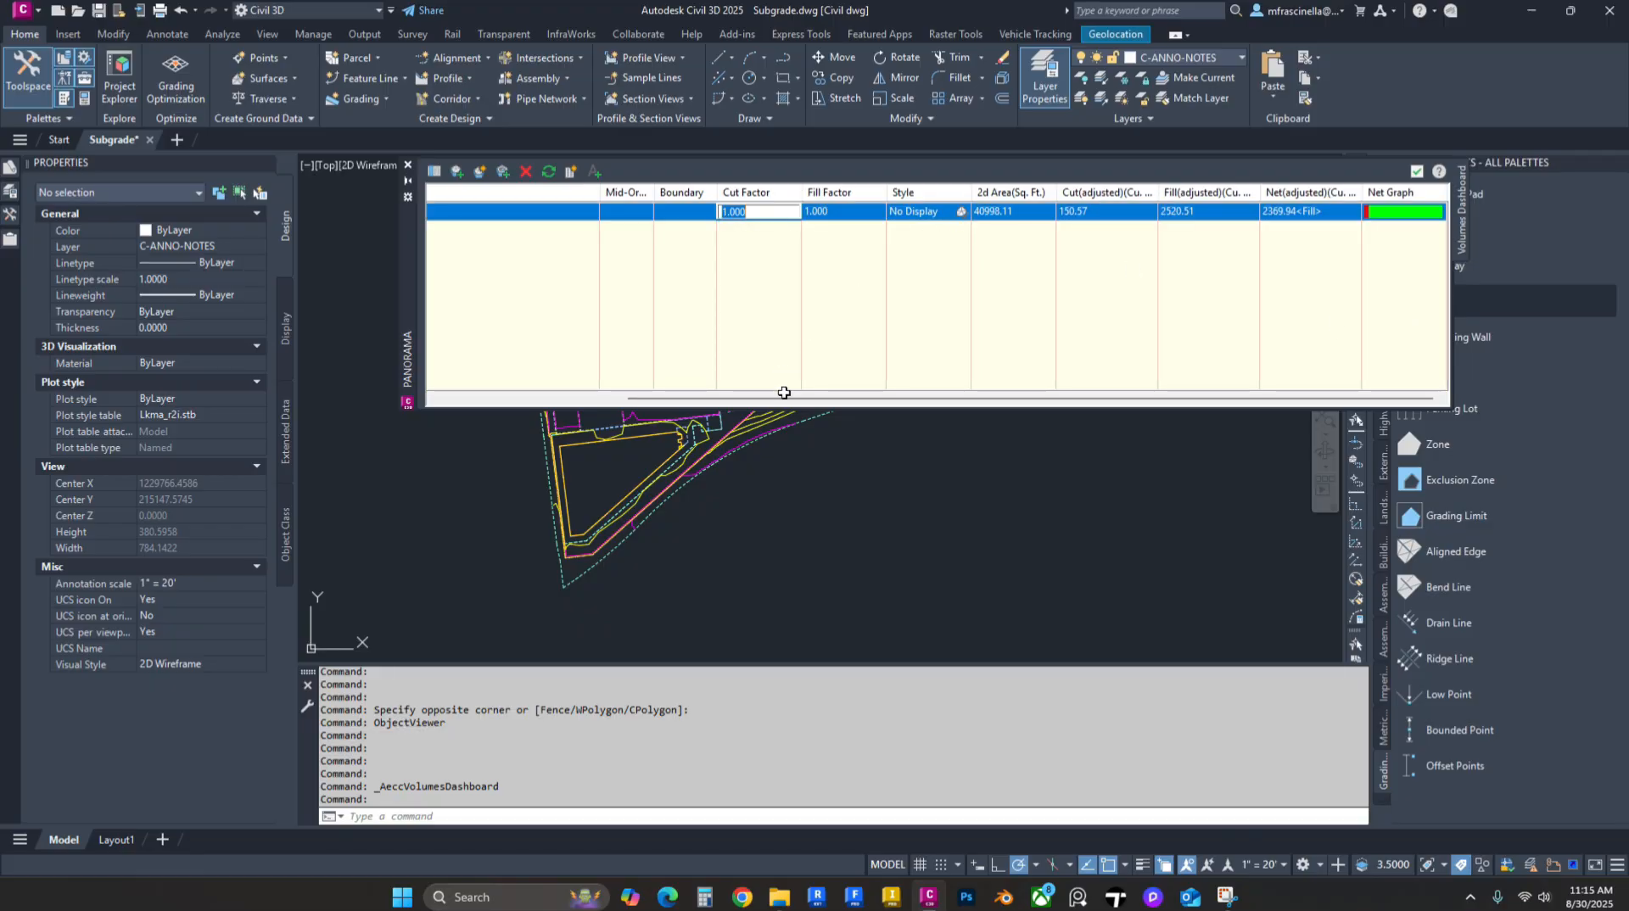
pyautogui.moveTo(728, 395); pyautogui.dragTo(465, 400)
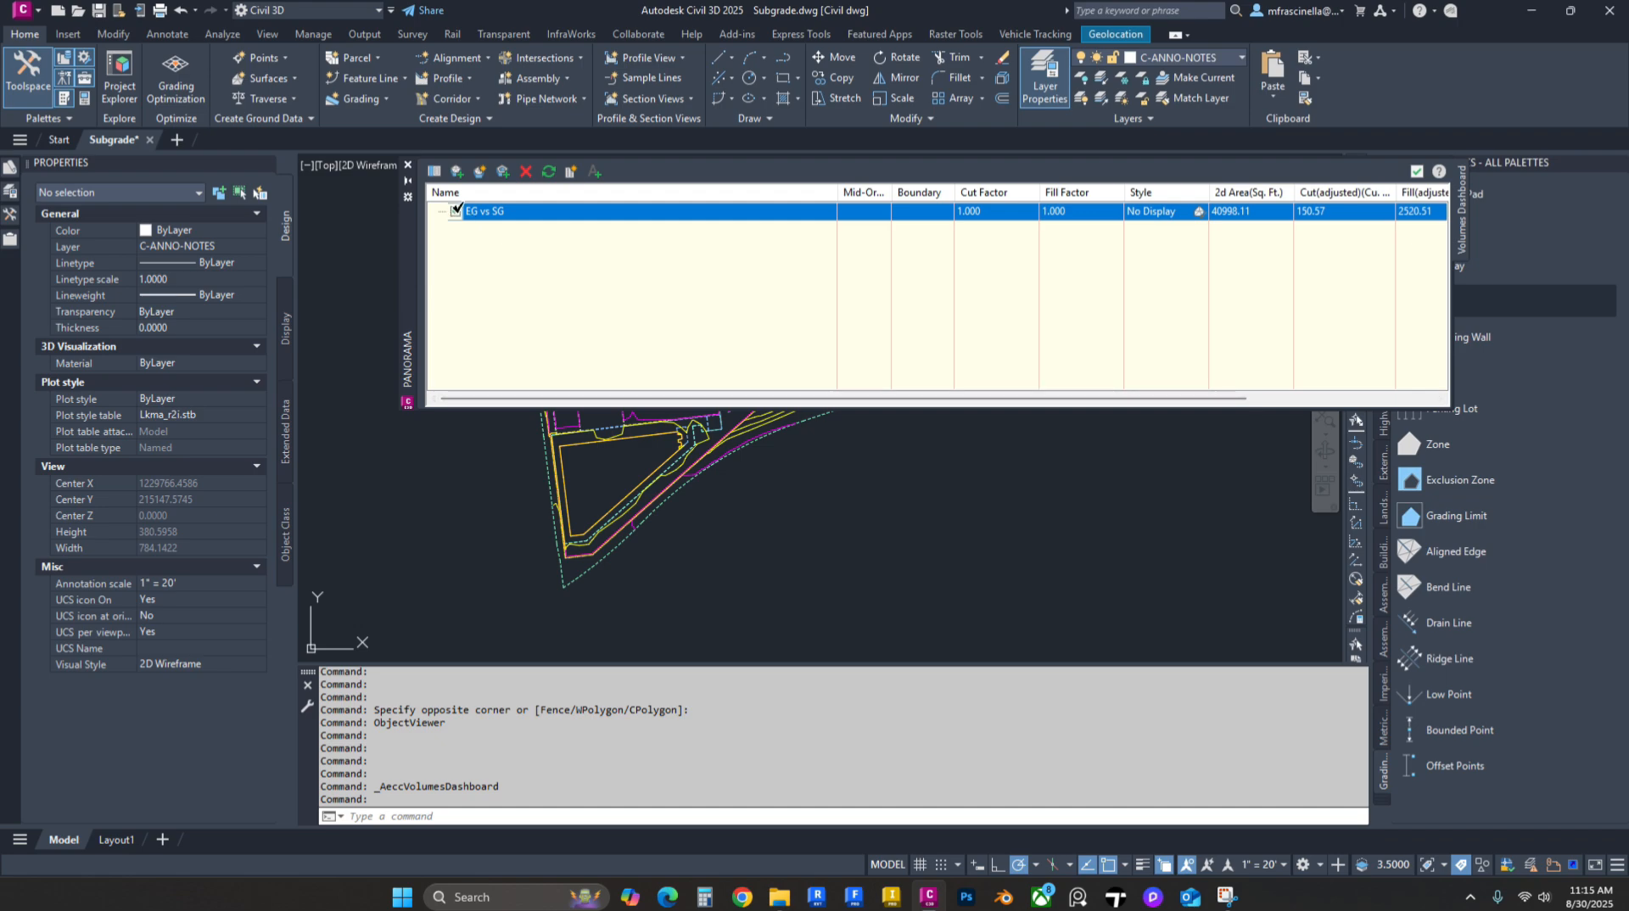
pyautogui.click(592, 178)
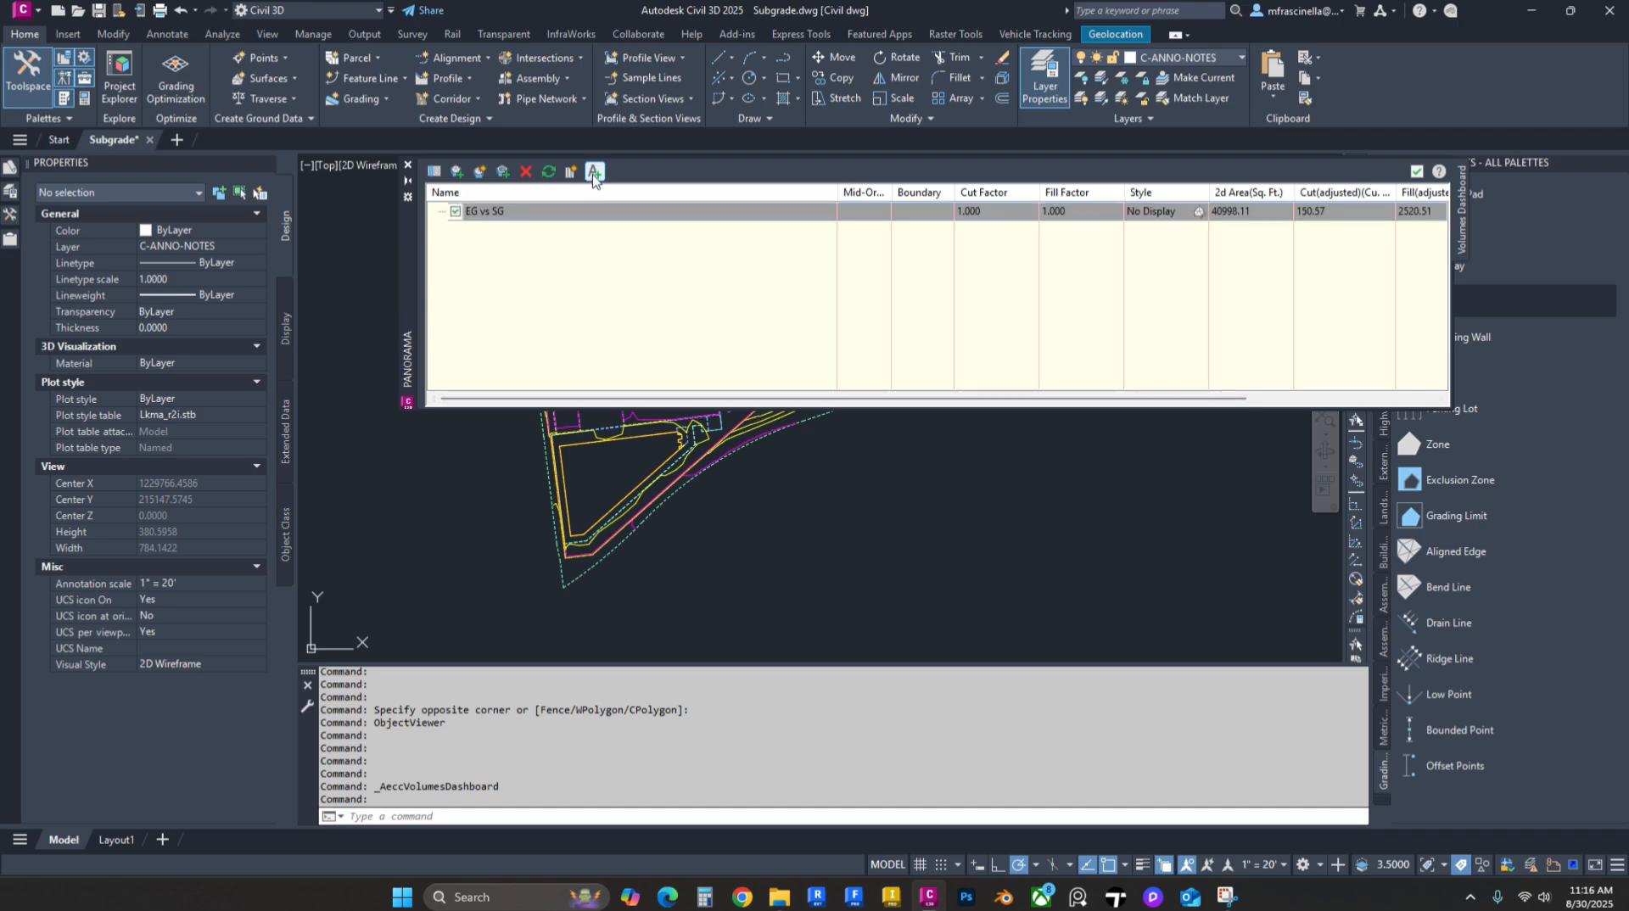
pyautogui.click(594, 177)
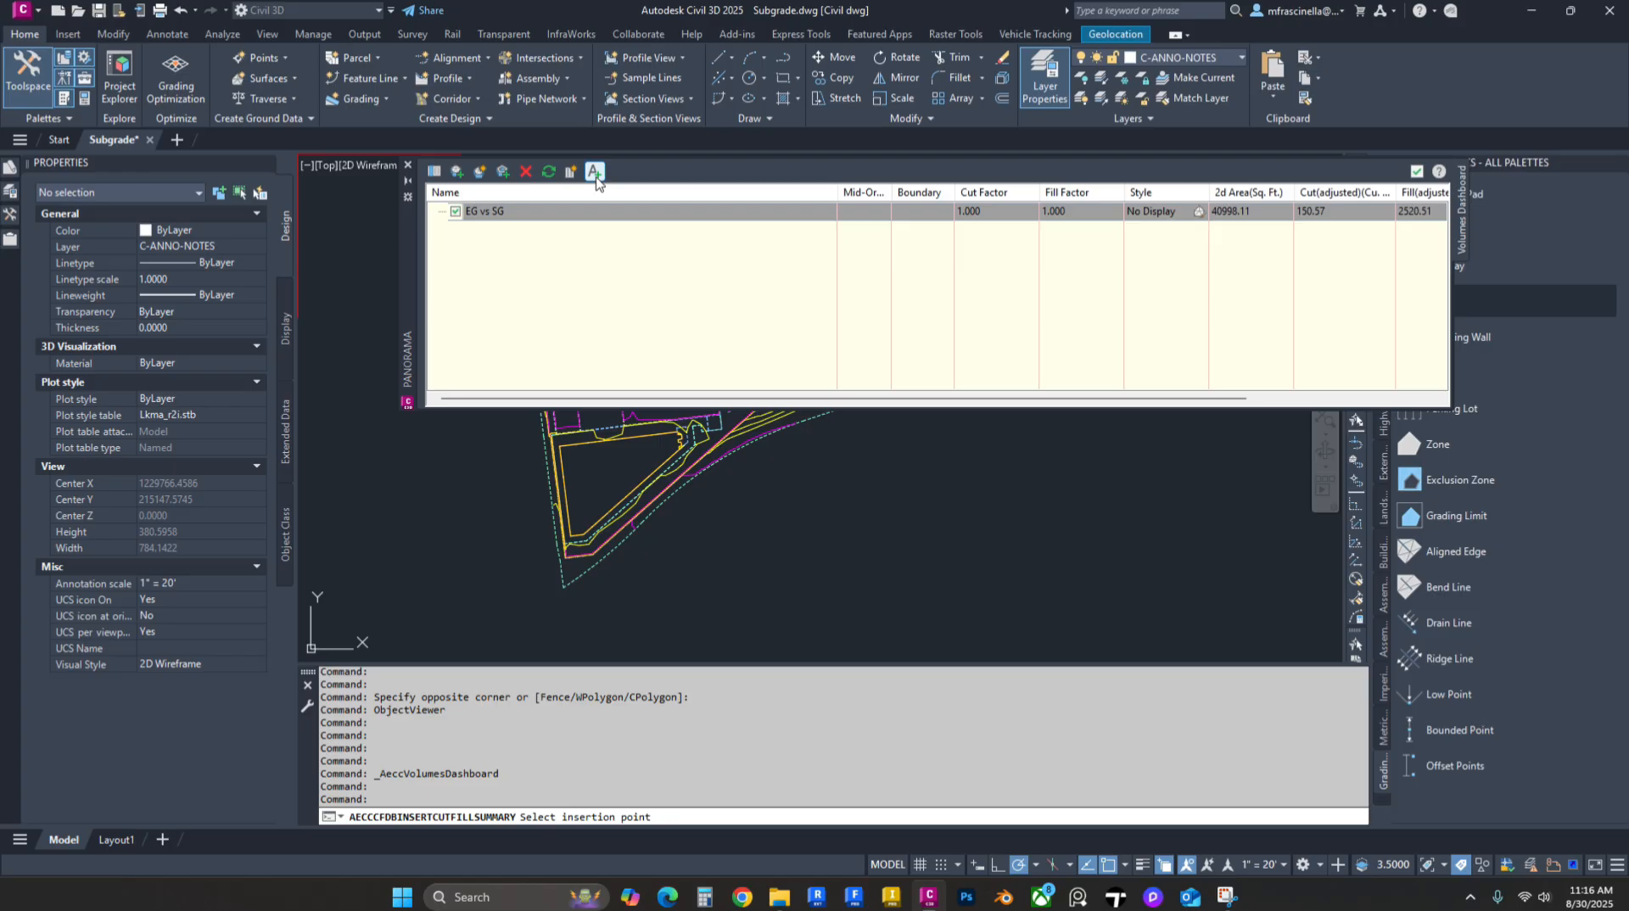
pyautogui.scroll(-2, 764, 510)
pyautogui.moveTo(874, 424); pyautogui.dragTo(903, 551, button='middle')
pyautogui.click(822, 487)
# Step: Examine the area, cut, fill and net columns of the inserted cut/fill summary table
pyautogui.scroll(-1, 858, 524)
pyautogui.scroll(2, 522, 462)
pyautogui.middleClick(753, 497)
pyautogui.moveTo(745, 478); pyautogui.dragTo(598, 472, button='middle')
pyautogui.scroll(-1, 620, 460)
pyautogui.scroll(1, 870, 515)
pyautogui.moveTo(932, 505); pyautogui.dragTo(888, 522, button='middle')
pyautogui.scroll(1, 887, 522)
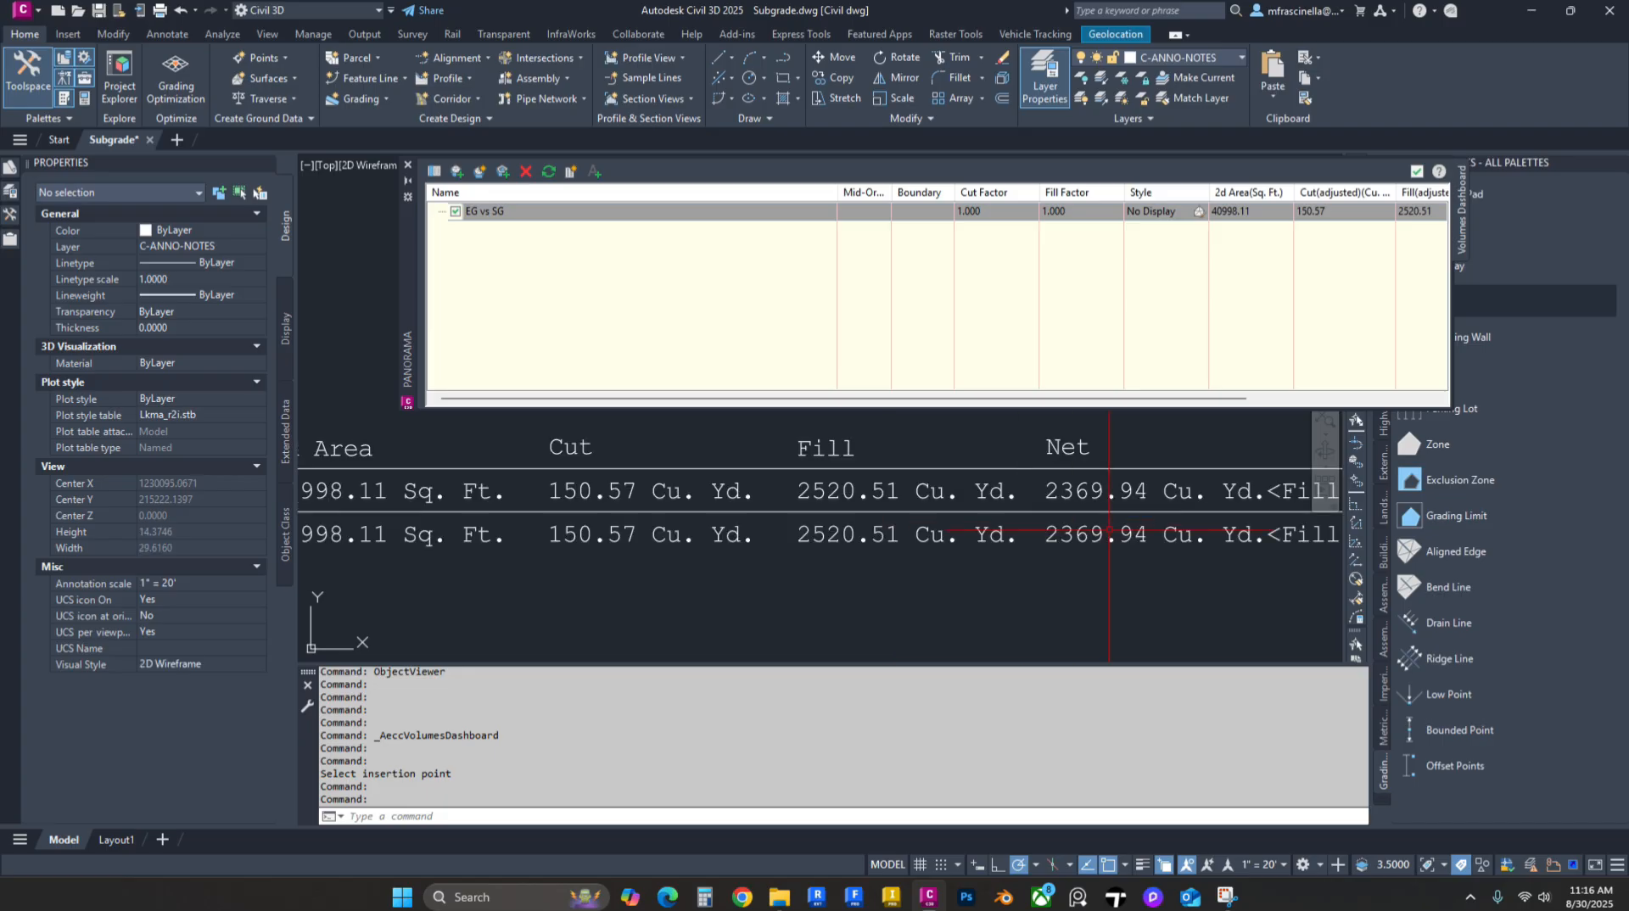
pyautogui.moveTo(1073, 512); pyautogui.dragTo(1145, 515, button='middle')
pyautogui.scroll(-1, 697, 523)
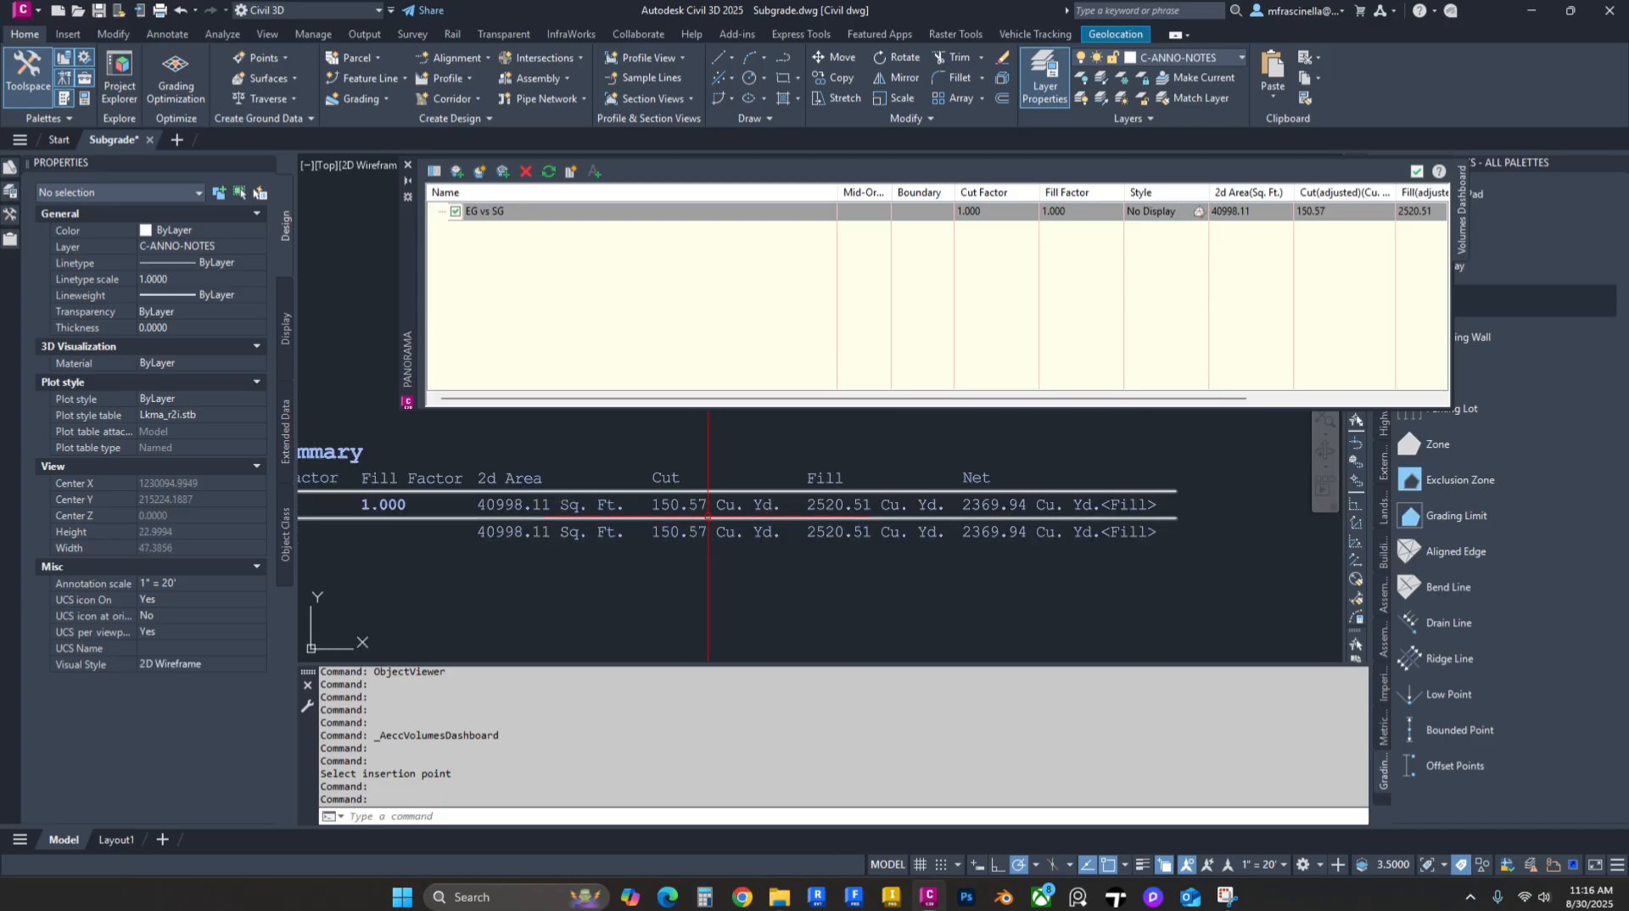
pyautogui.scroll(2, 704, 517)
pyautogui.moveTo(1025, 524); pyautogui.dragTo(849, 527, button='middle')
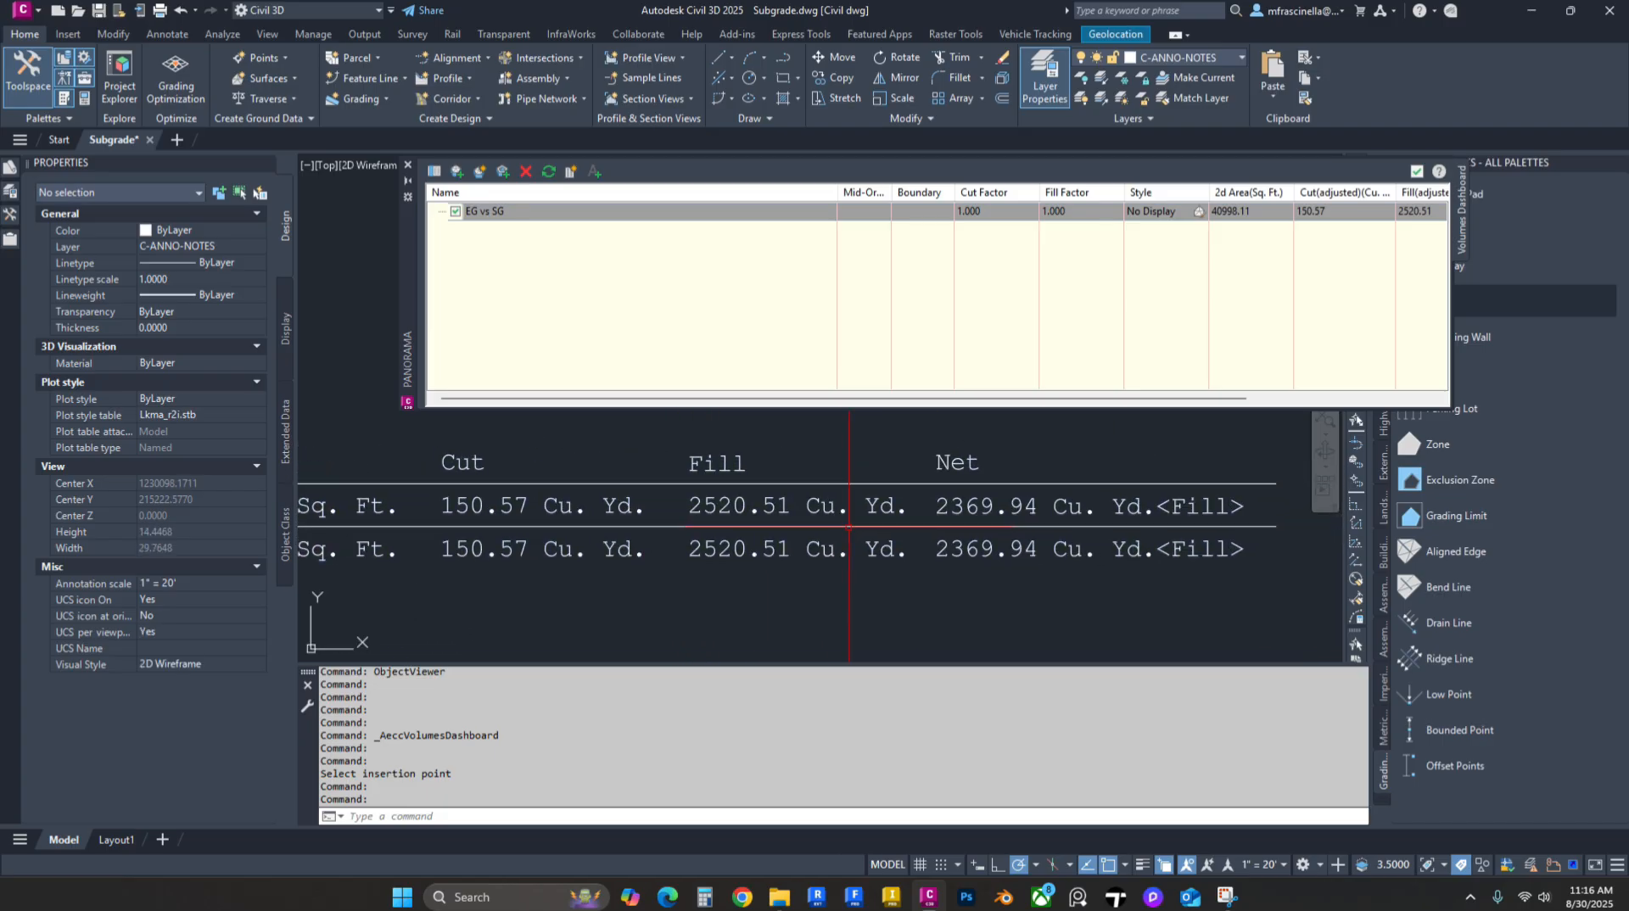
pyautogui.scroll(-3, 594, 535)
pyautogui.scroll(1, 732, 514)
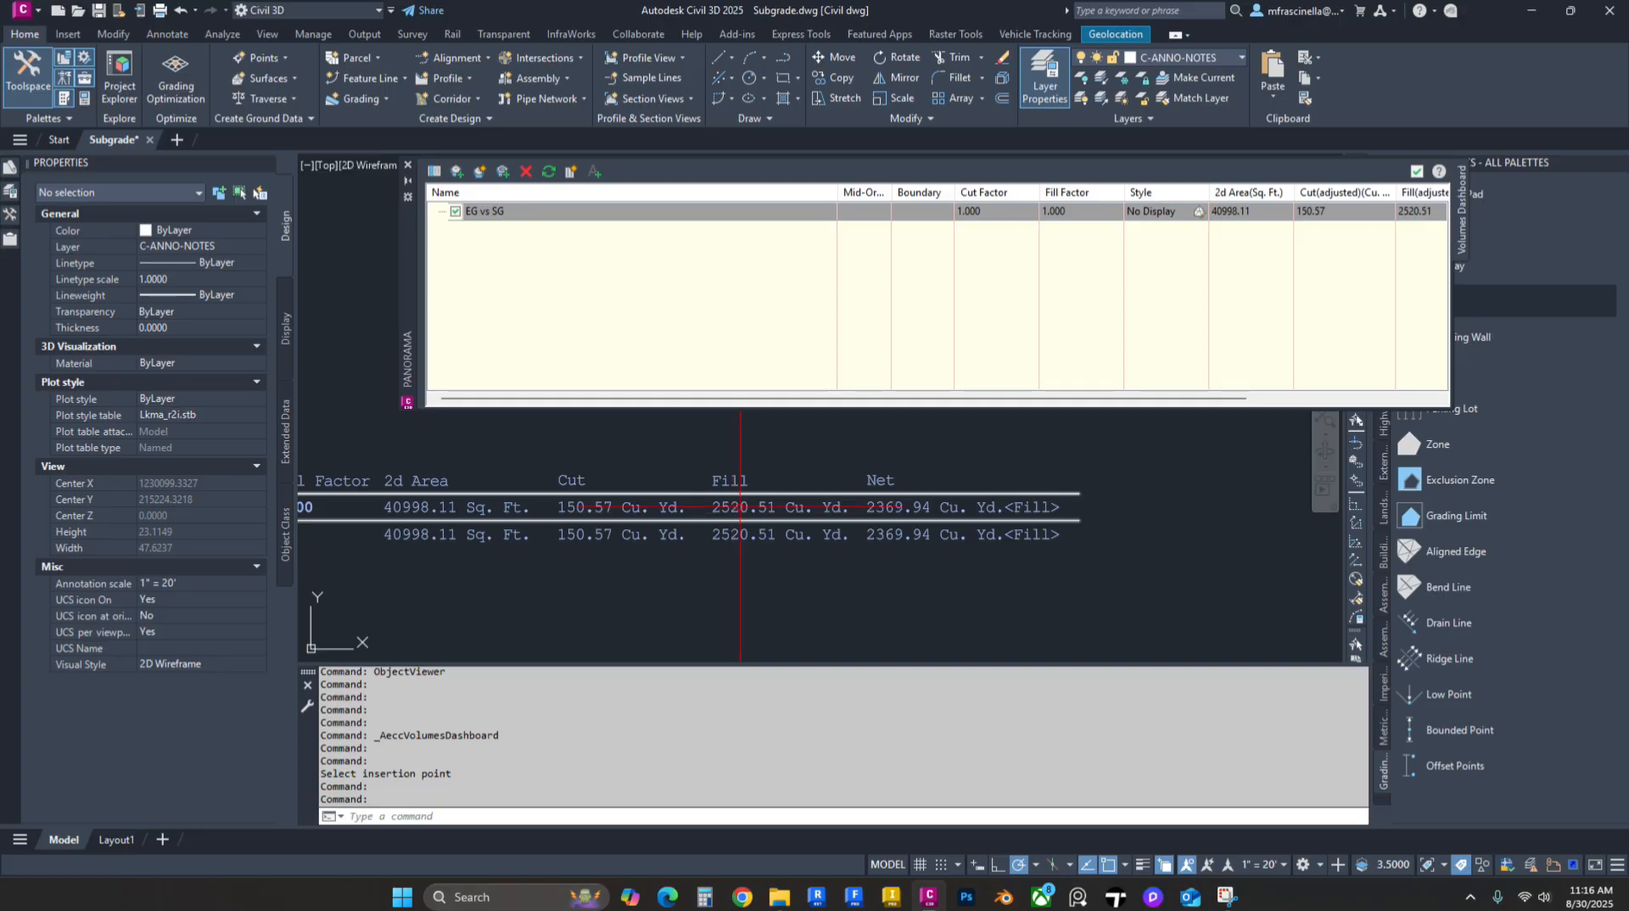
pyautogui.moveTo(980, 508); pyautogui.dragTo(963, 527, button='middle')
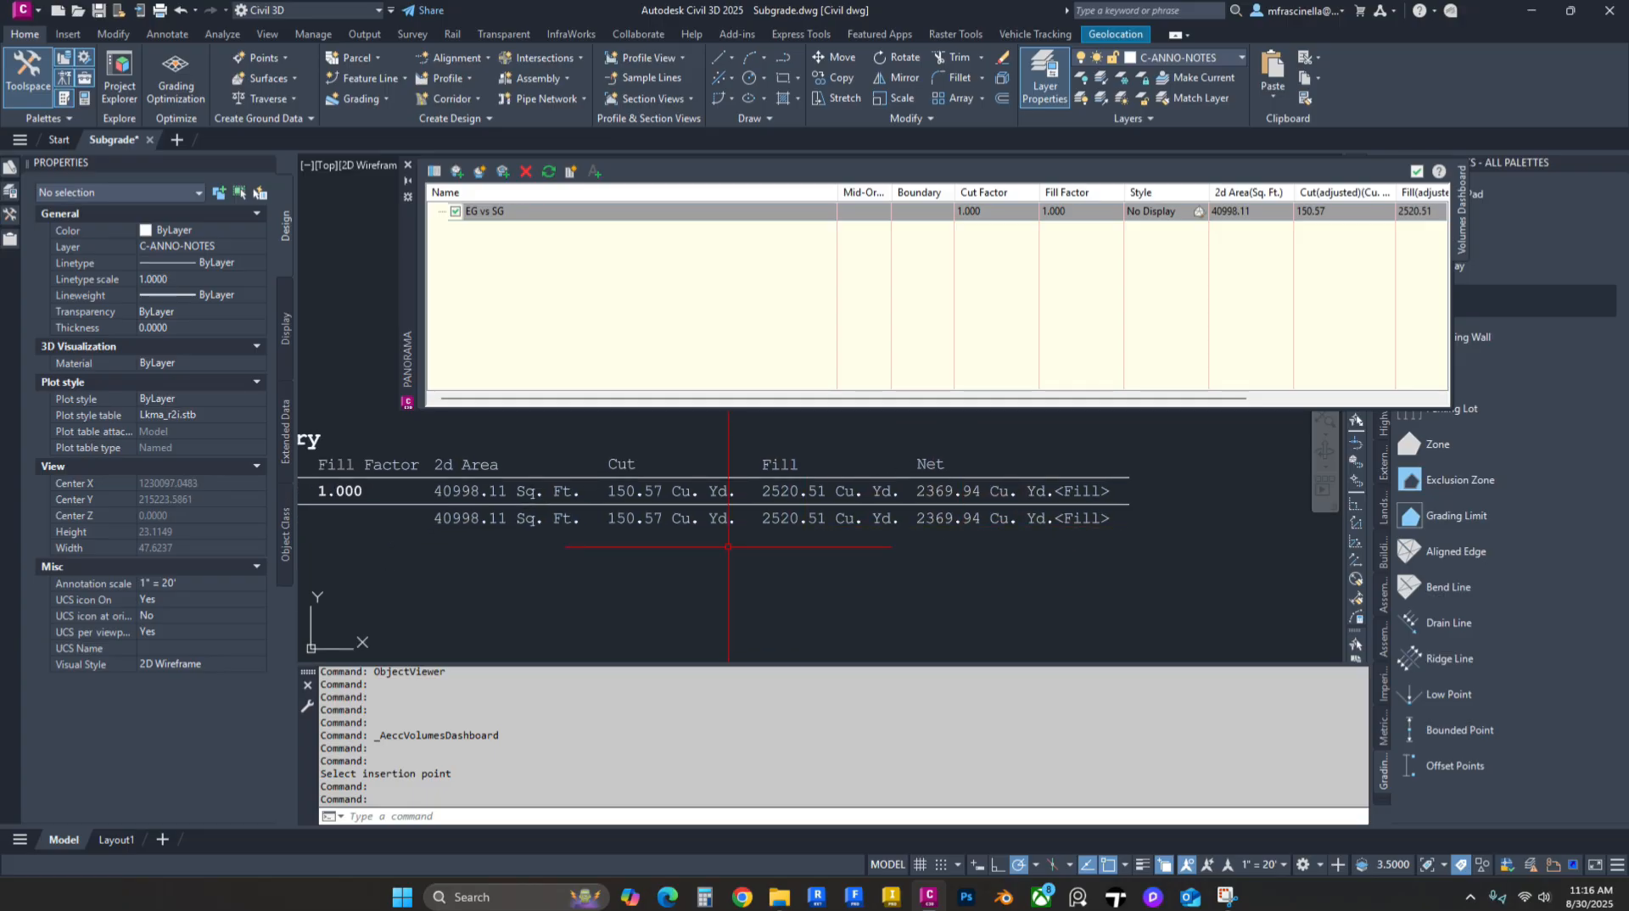
# Step: Close the Volumes Dashboard and clear any active command at the site contours
pyautogui.scroll(-6, 728, 547)
pyautogui.moveTo(775, 545); pyautogui.dragTo(1060, 436, button='middle')
pyautogui.scroll(4, 1071, 496)
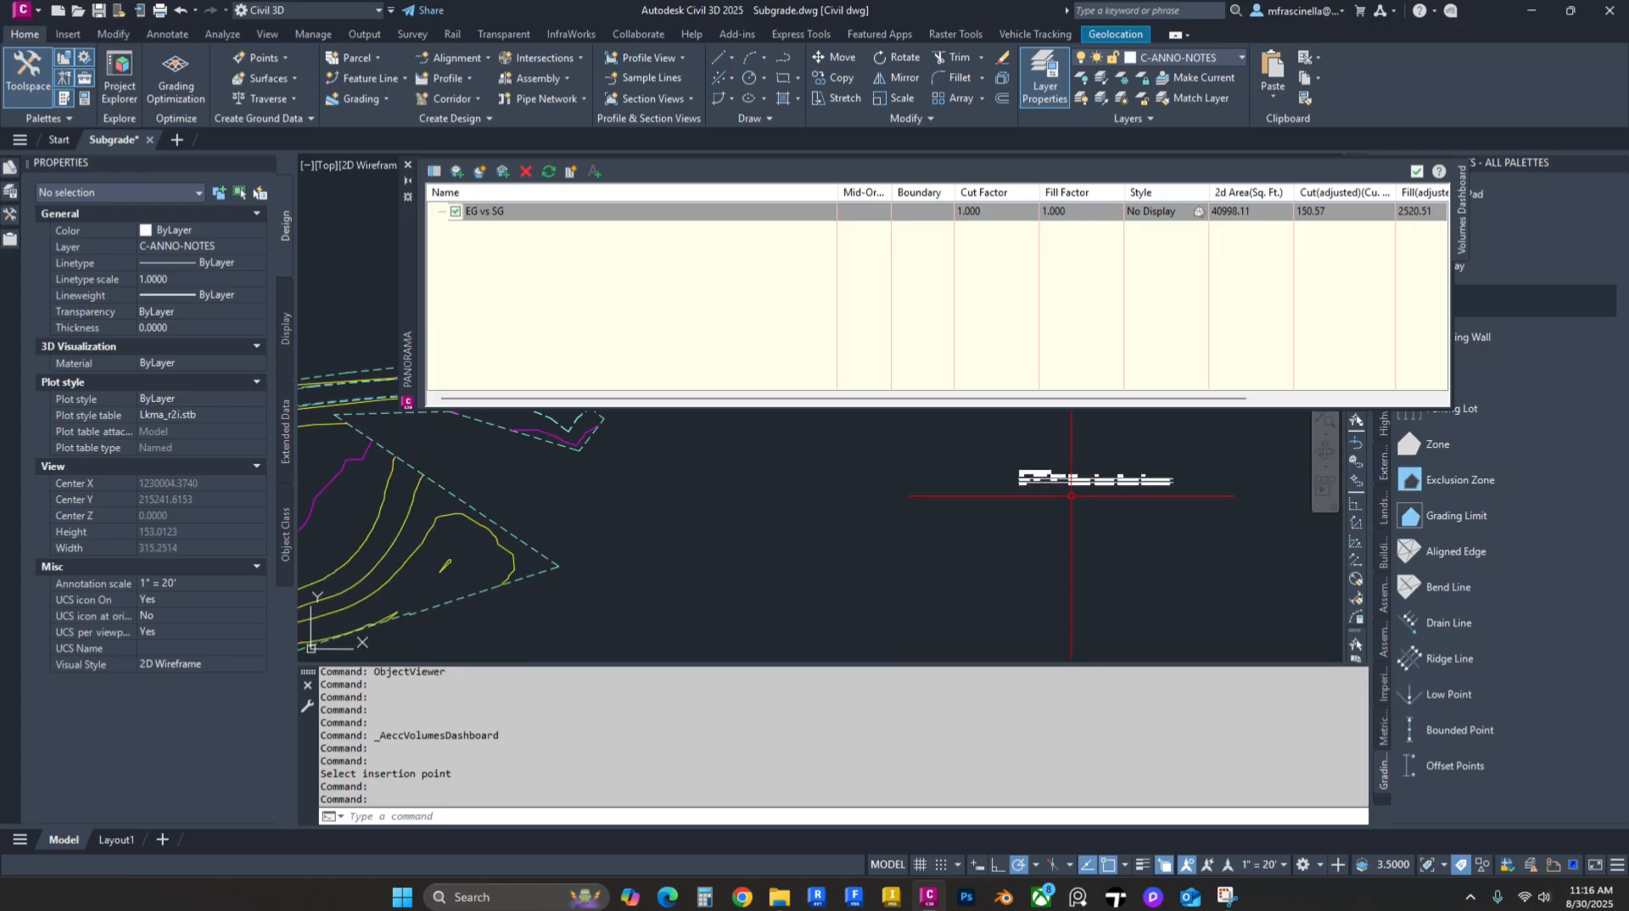
pyautogui.scroll(2, 1071, 496)
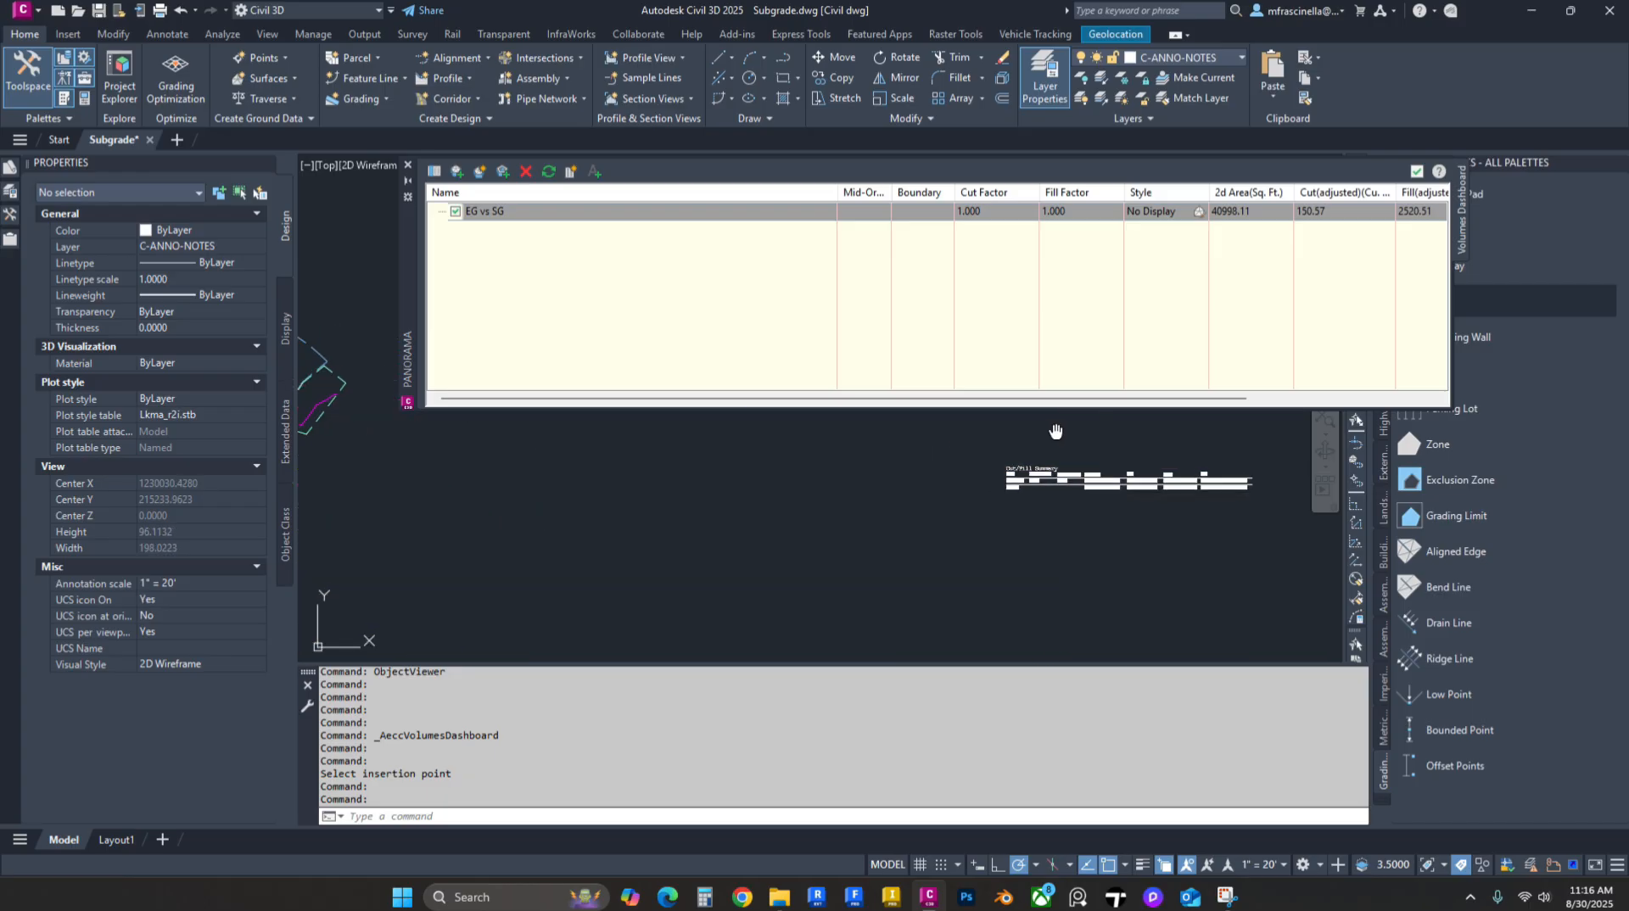
pyautogui.moveTo(1055, 431); pyautogui.dragTo(1128, 421, button='middle')
pyautogui.moveTo(725, 527); pyautogui.dragTo(1196, 501, button='middle')
pyautogui.moveTo(674, 538); pyautogui.dragTo(1056, 424, button='middle')
pyautogui.moveTo(702, 465); pyautogui.dragTo(1009, 439, button='middle')
pyautogui.moveTo(686, 514); pyautogui.dragTo(711, 525, button='middle')
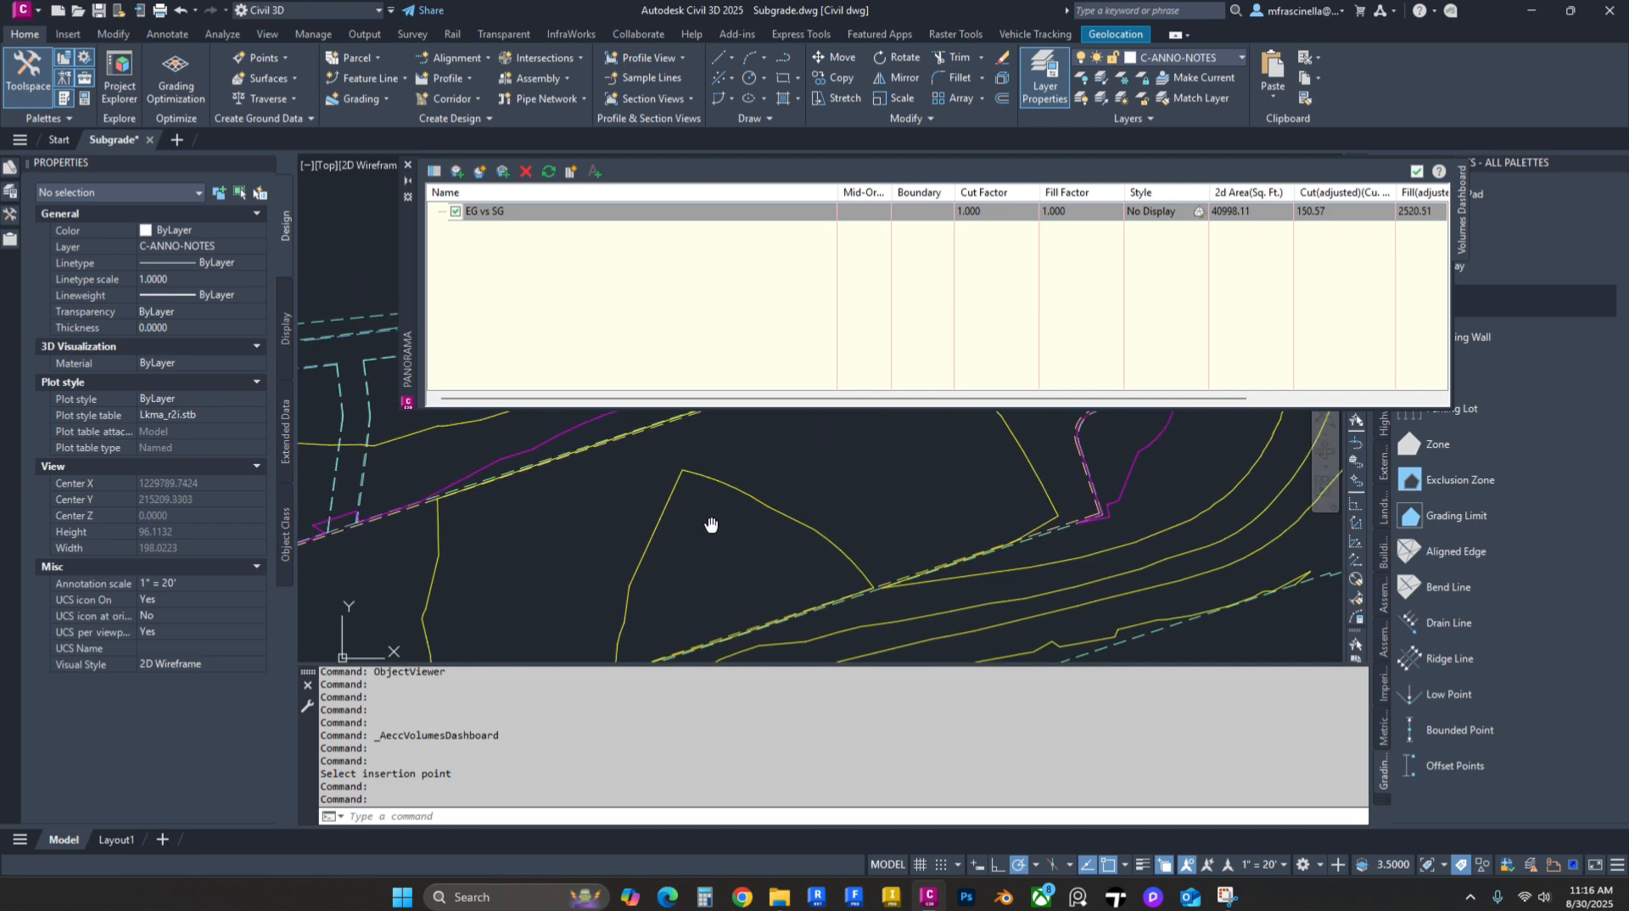
pyautogui.scroll(2, 686, 465)
pyautogui.moveTo(687, 465)
pyautogui.mouseDown(button='middle')
pyautogui.moveTo(719, 487)
pyautogui.moveTo(768, 457)
pyautogui.mouseUp(button='middle')
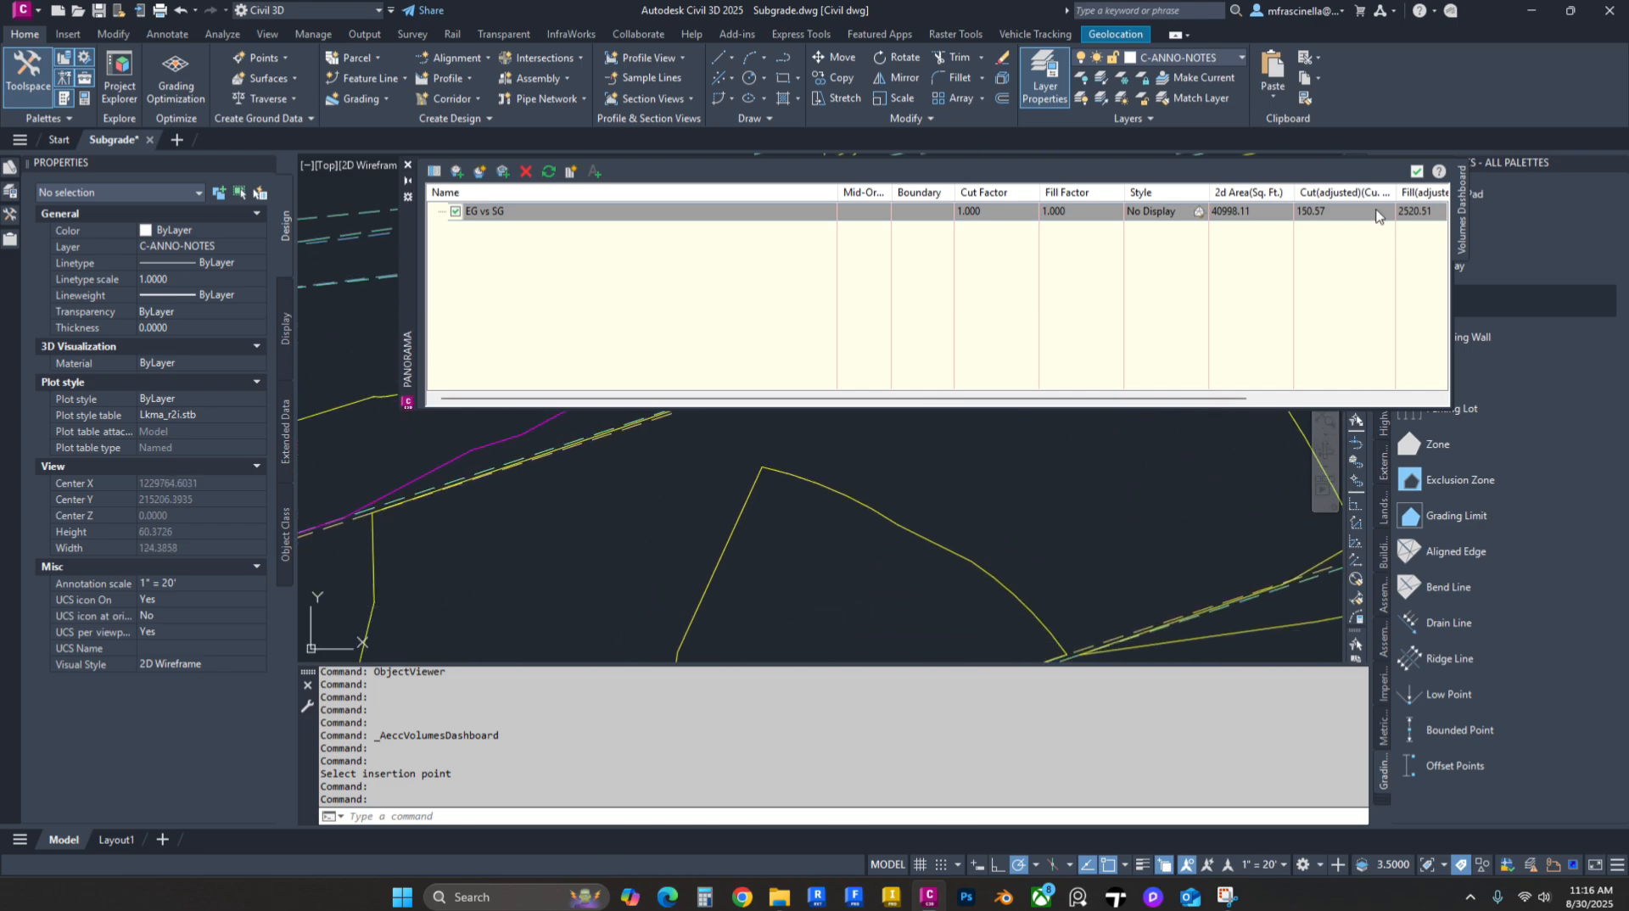
pyautogui.click(1418, 174)
pyautogui.press('Escape')
pyautogui.press('Escape')
pyautogui.press('Escape')
pyautogui.press('Escape')
pyautogui.press('Escape')
pyautogui.press('Escape')
pyautogui.press('Escape')
pyautogui.press('Escape')
pyautogui.press('Escape')
pyautogui.press('Escape')
pyautogui.press('Escape')
pyautogui.moveTo(771, 479)
pyautogui.mouseDown(button='middle')
pyautogui.moveTo(769, 382)
pyautogui.moveTo(750, 369)
pyautogui.mouseUp(button='middle')
# Step: Set up surface spot elevation labels using the Elevation Only label style
pyautogui.click(162, 34)
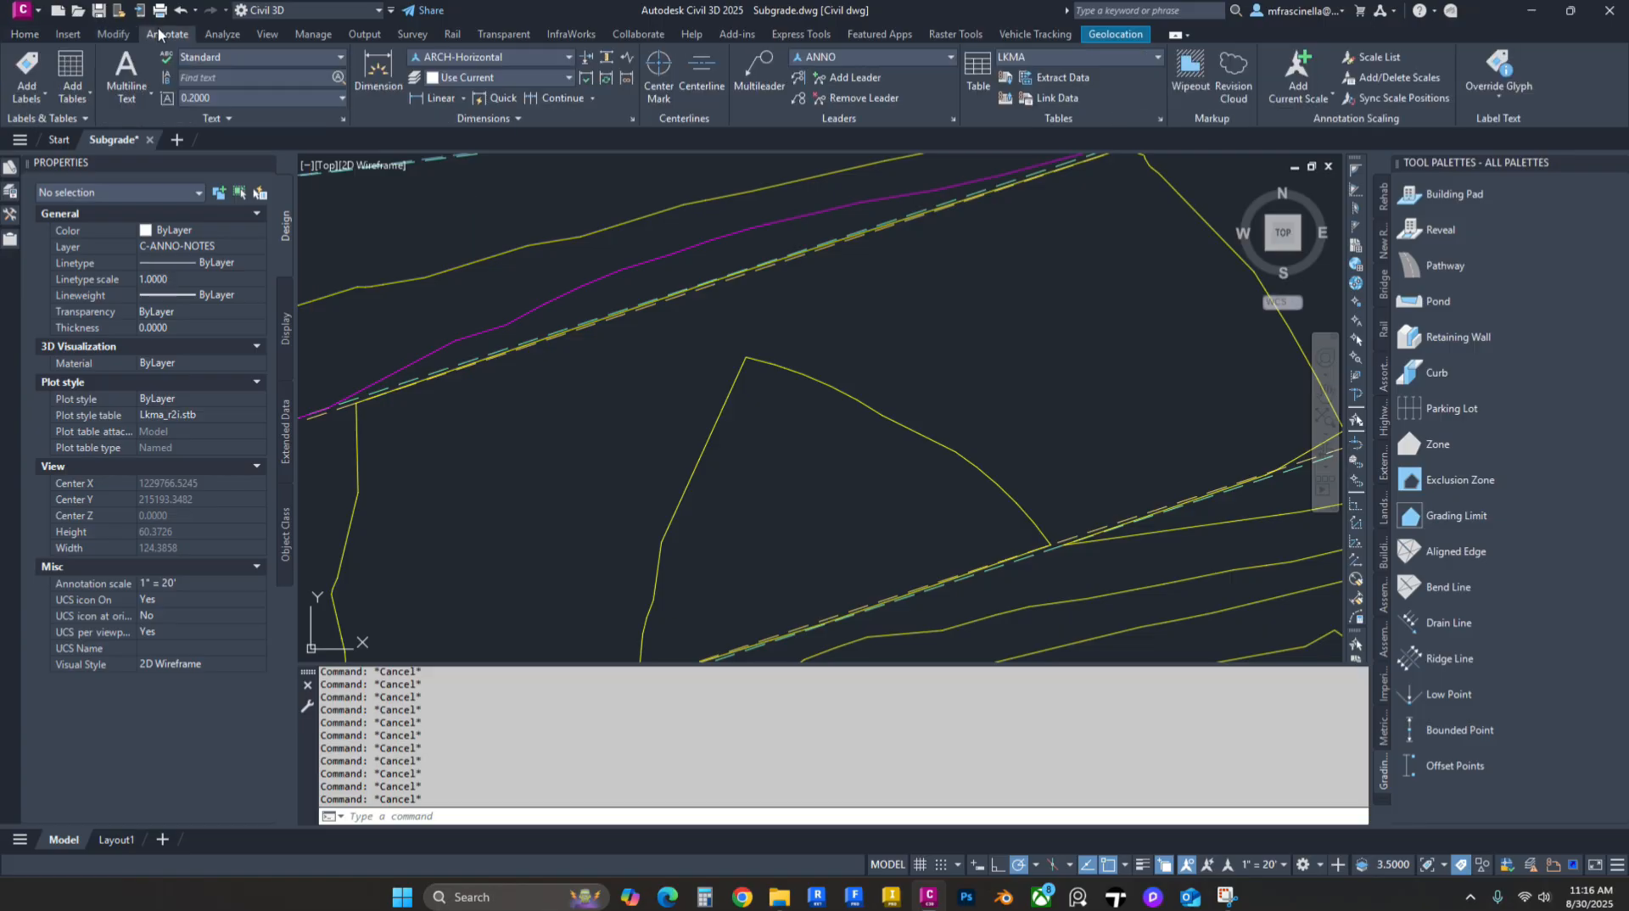
pyautogui.click(25, 73)
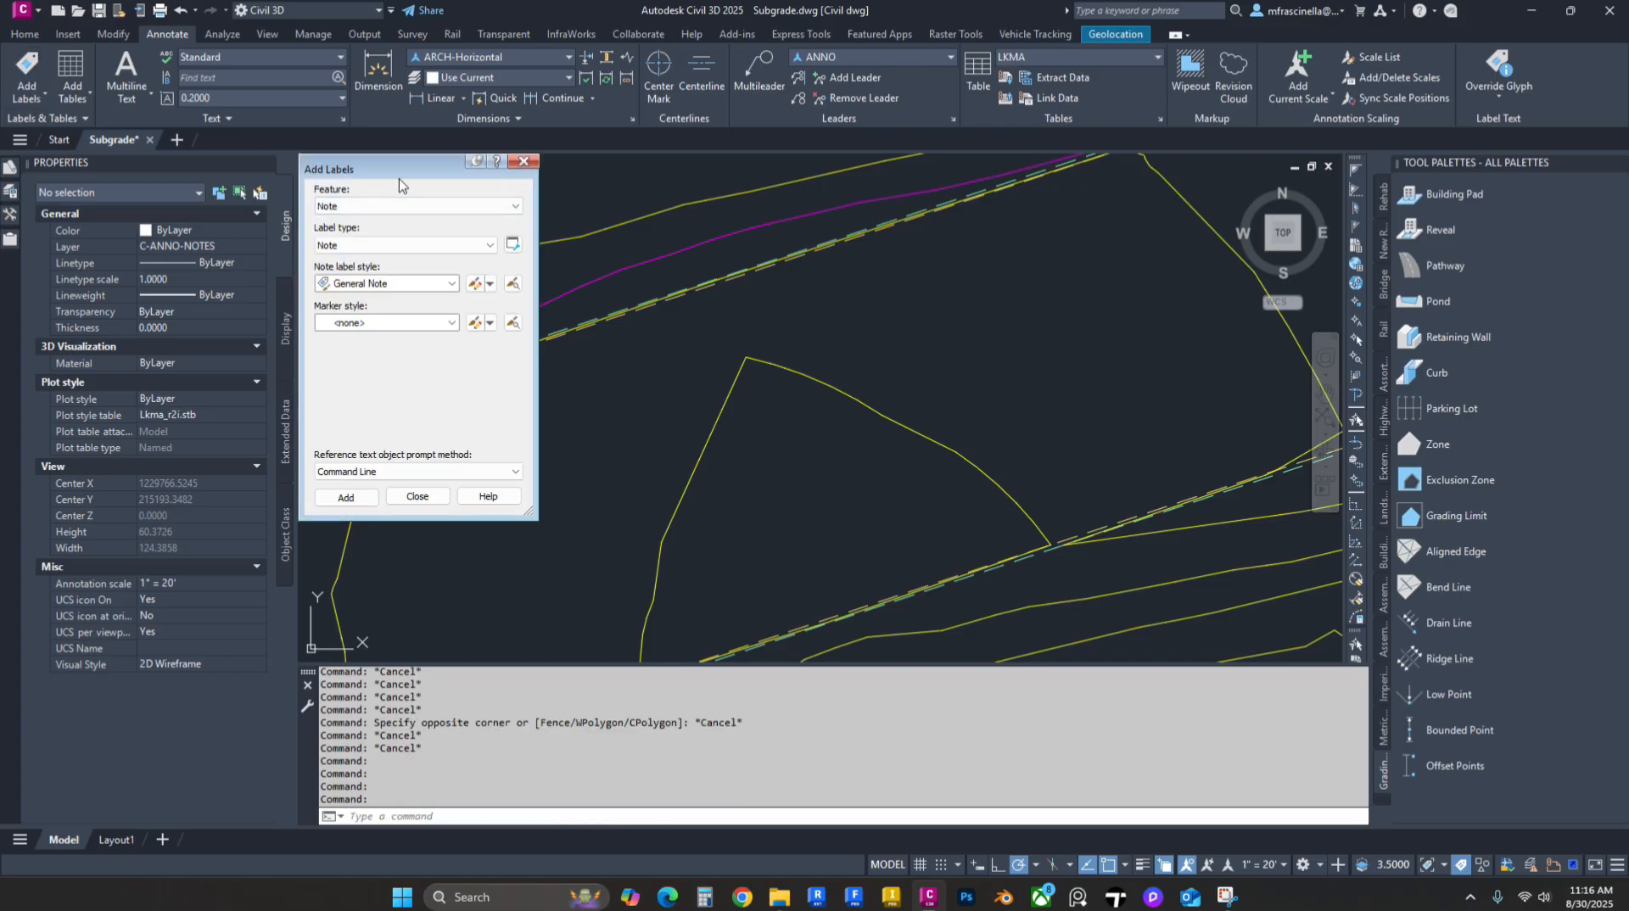
pyautogui.click(388, 206)
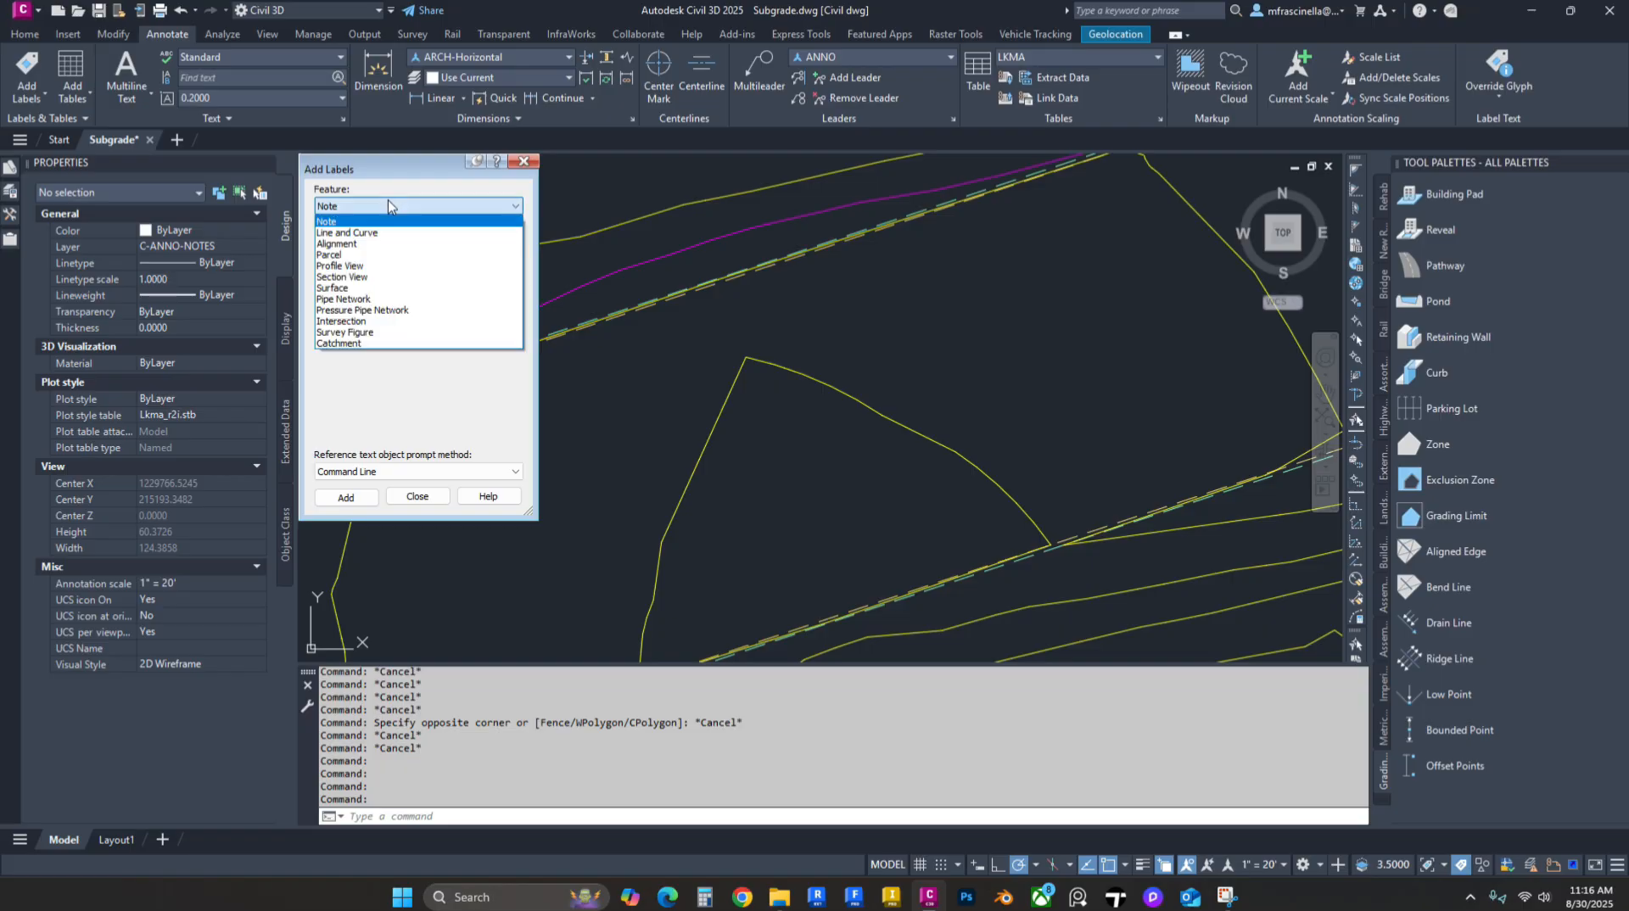
pyautogui.click(348, 288)
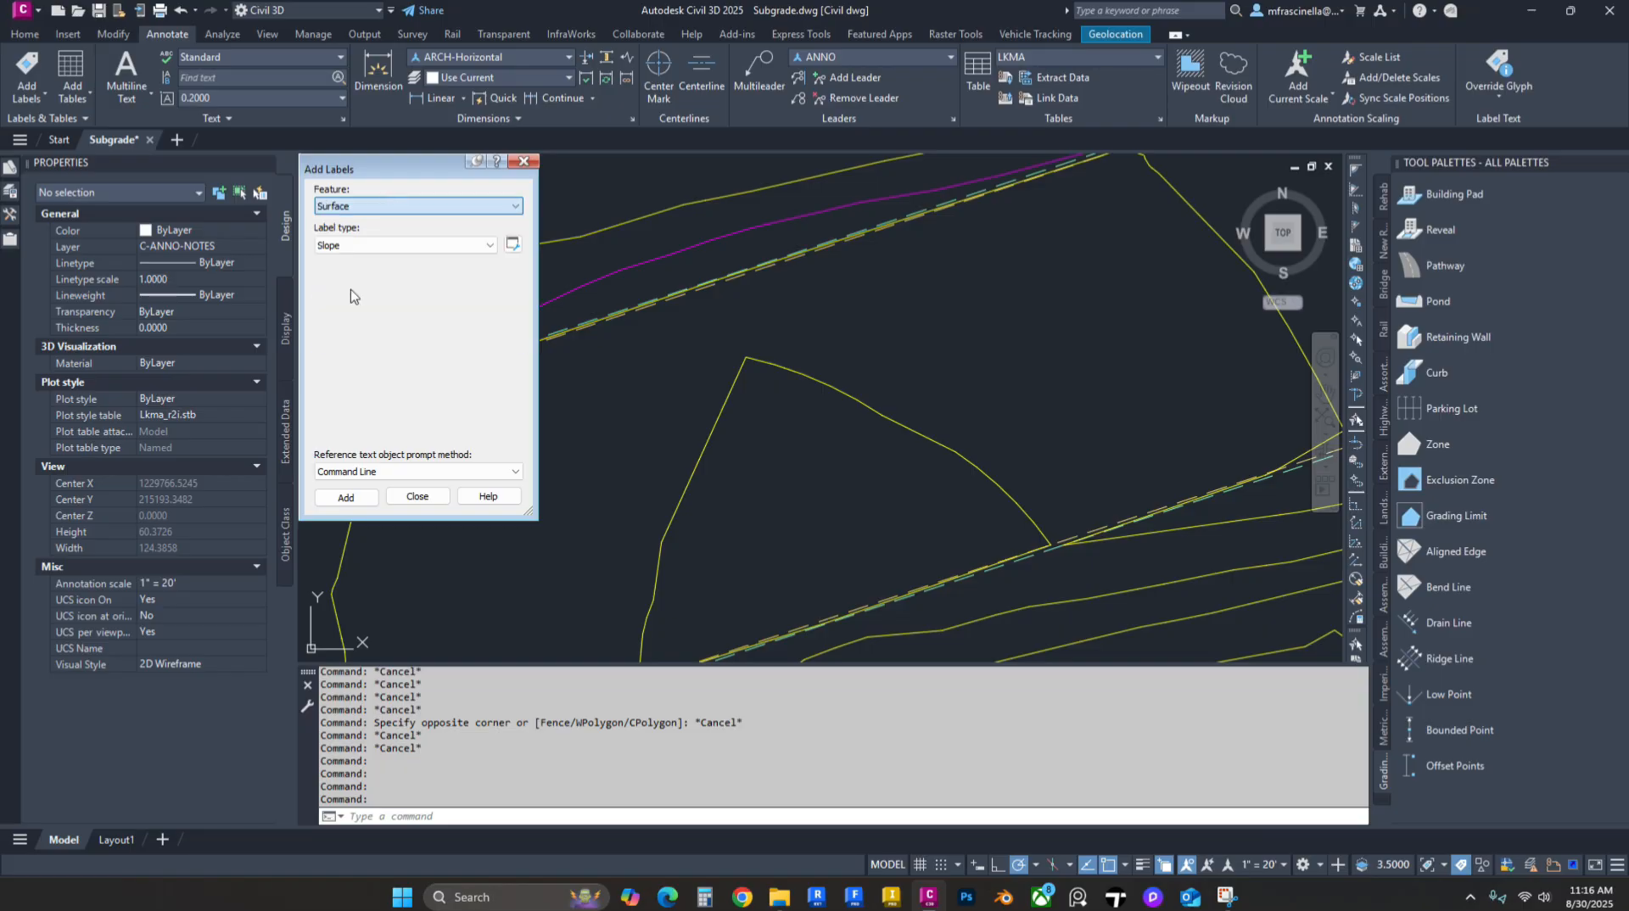
pyautogui.click(362, 245)
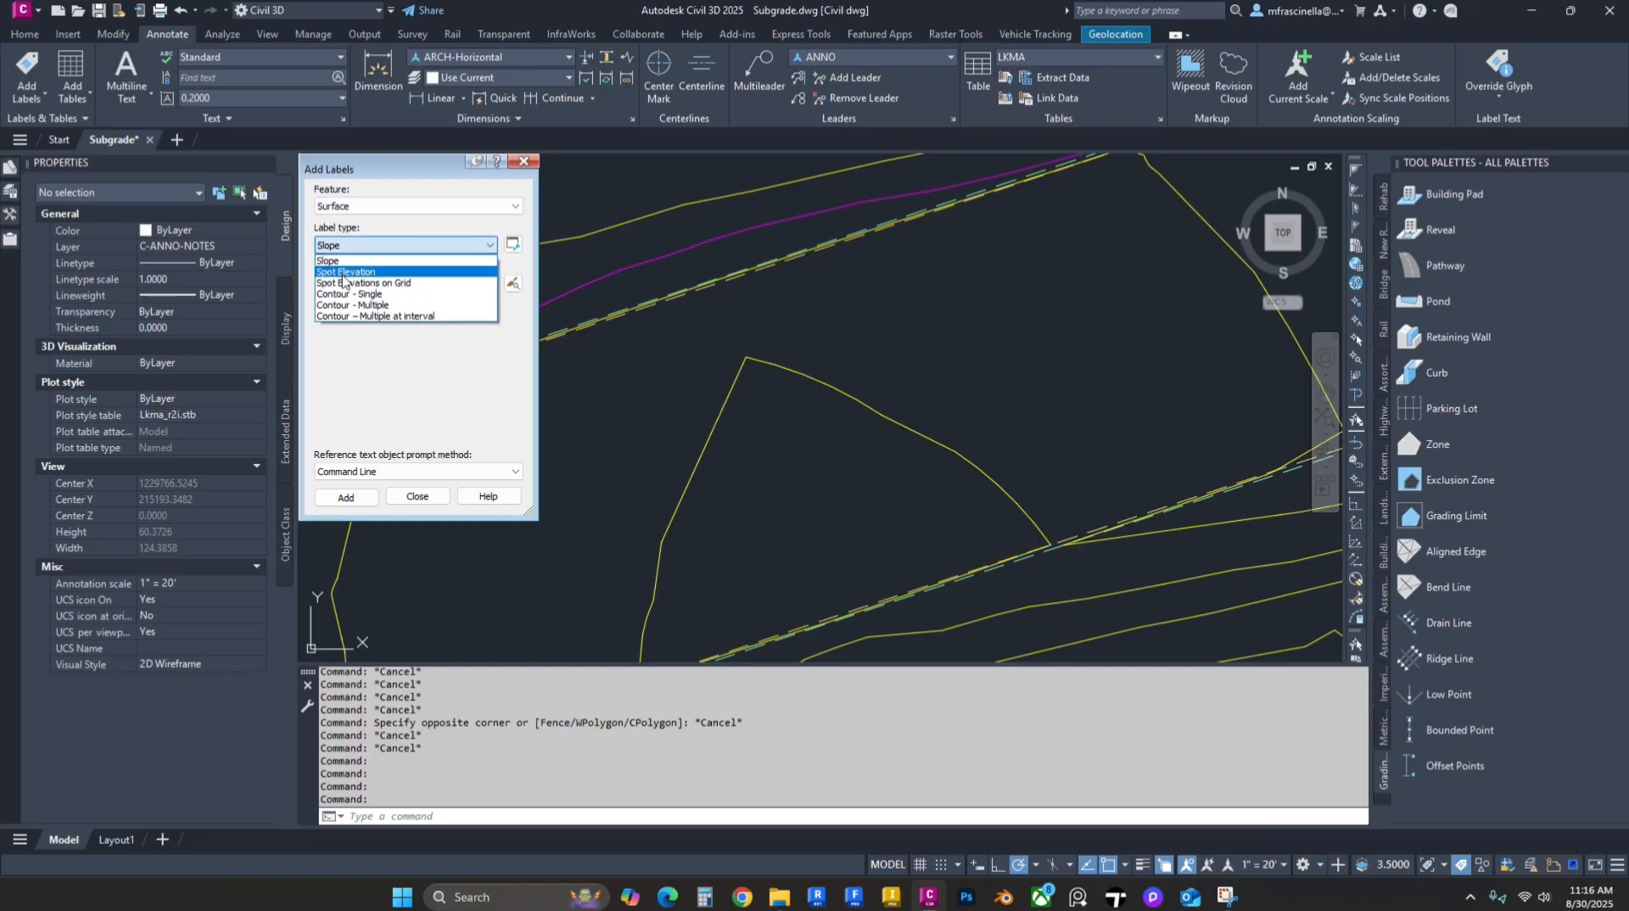
pyautogui.click(344, 272)
pyautogui.click(348, 282)
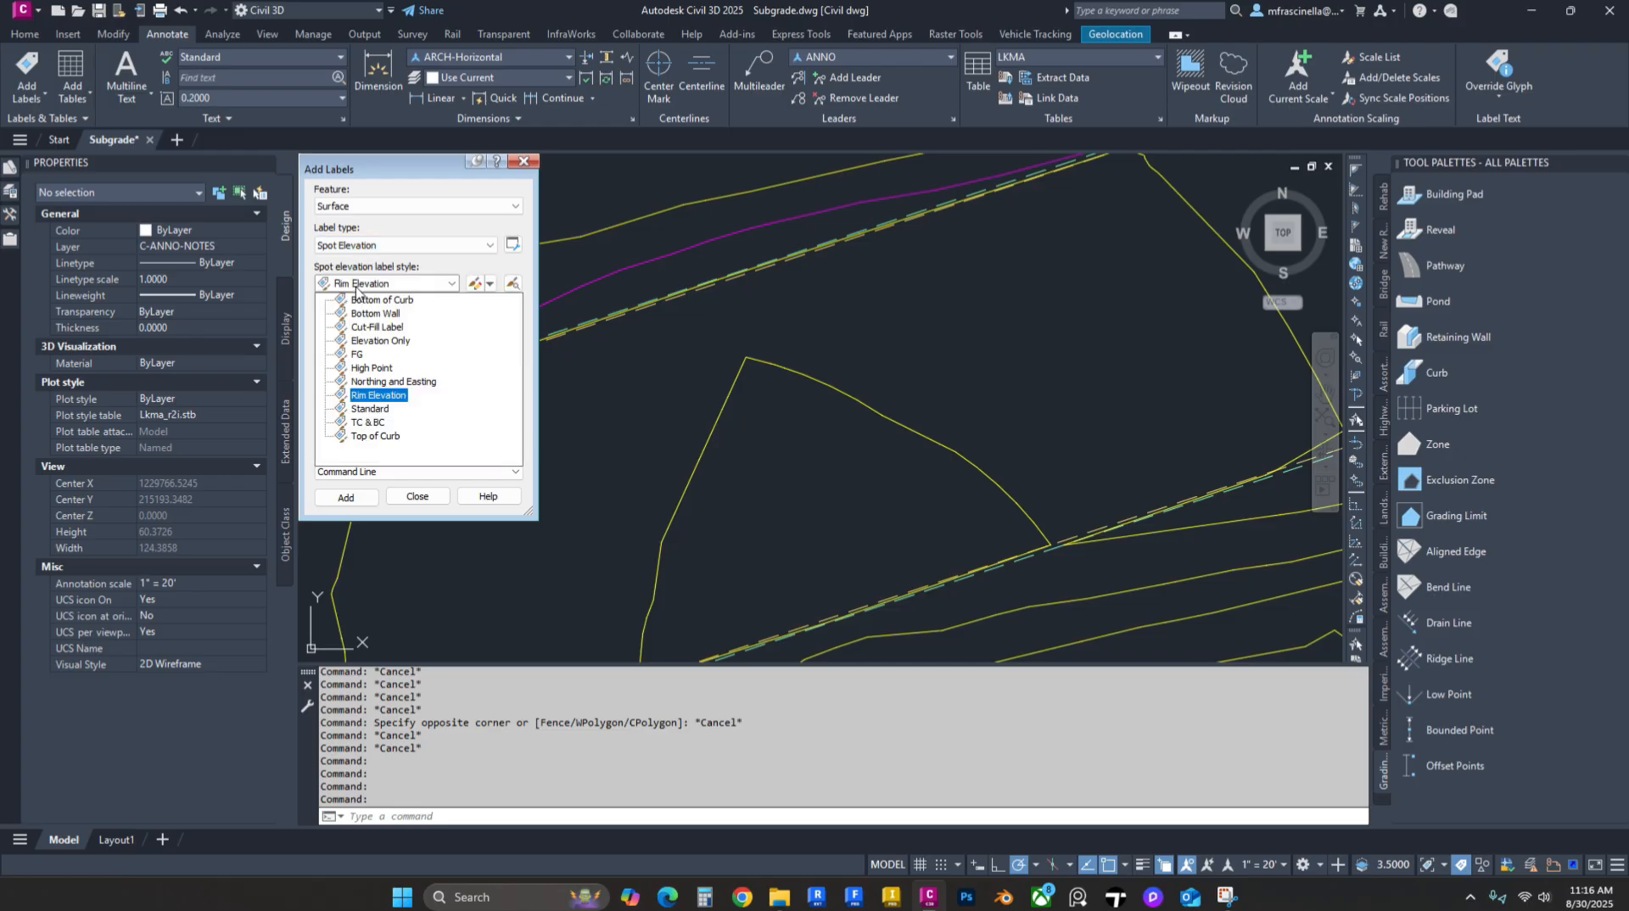
pyautogui.click(368, 341)
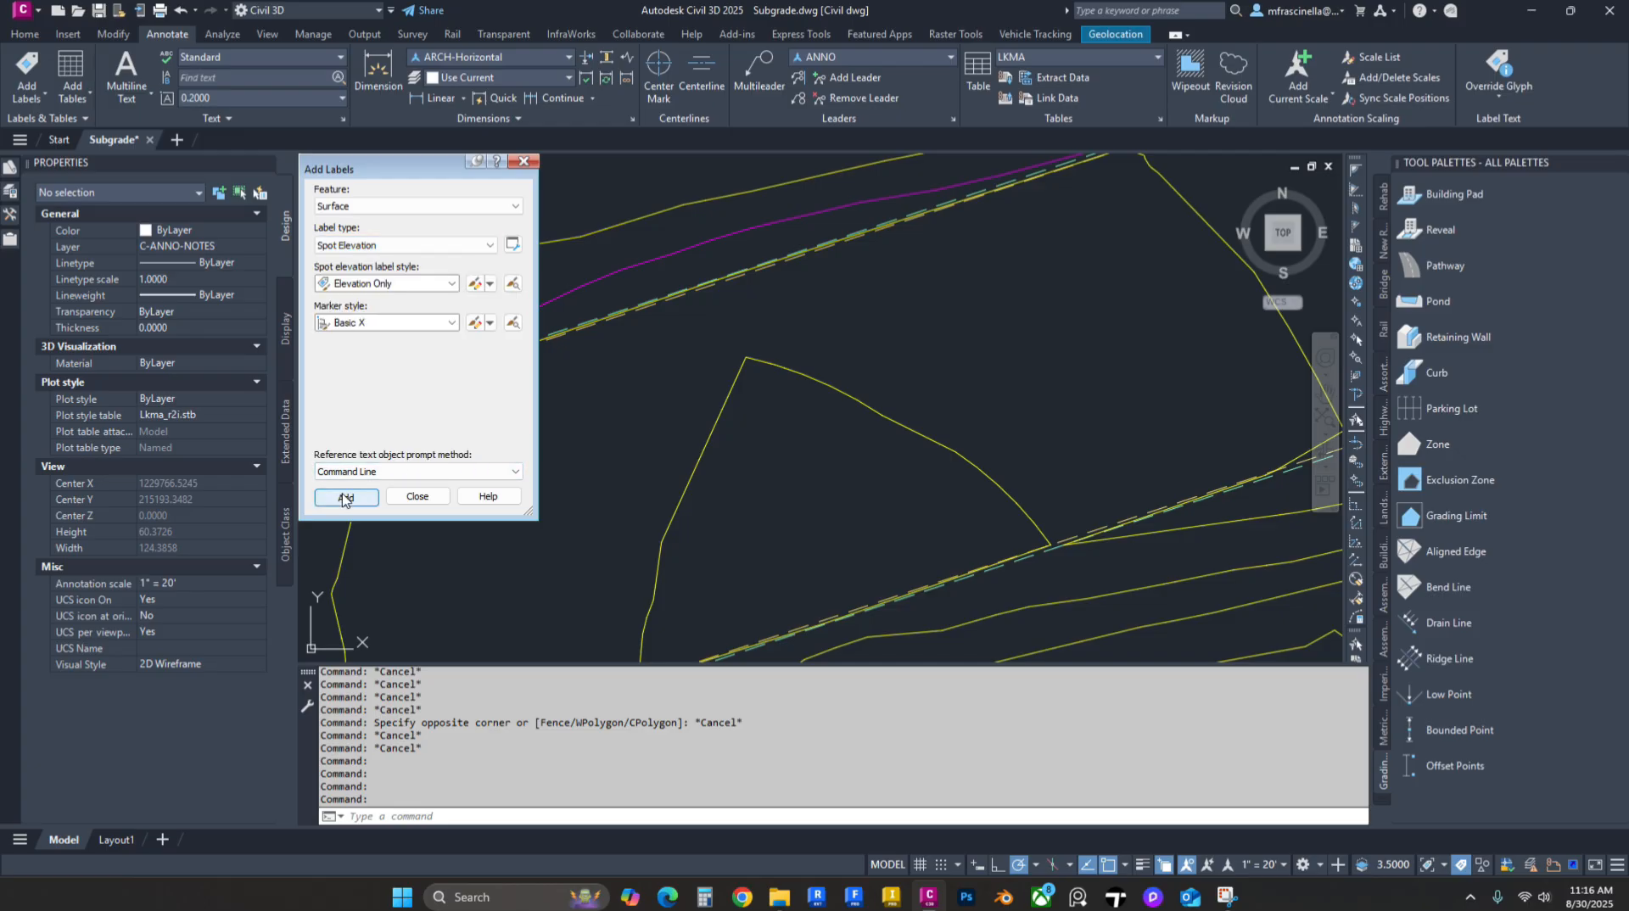
# Step: Label the Existing Grade 1 surface elevation at the peak of the closed contour, using the Elevation Only style
pyautogui.click(344, 498)
pyautogui.press('Return')
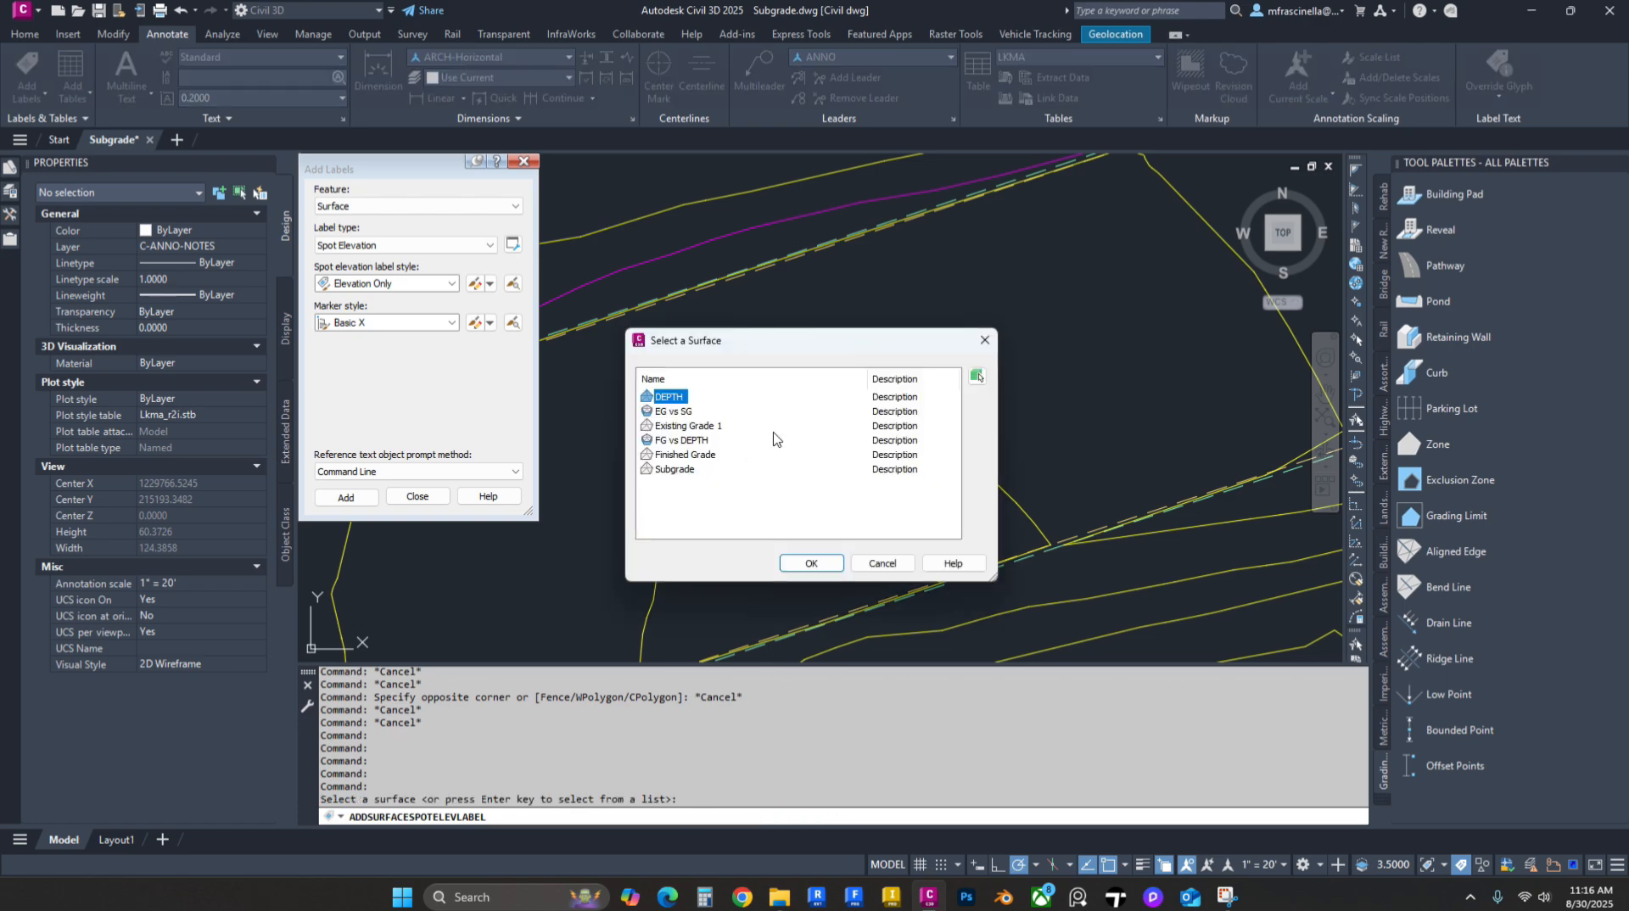
pyautogui.click(683, 426)
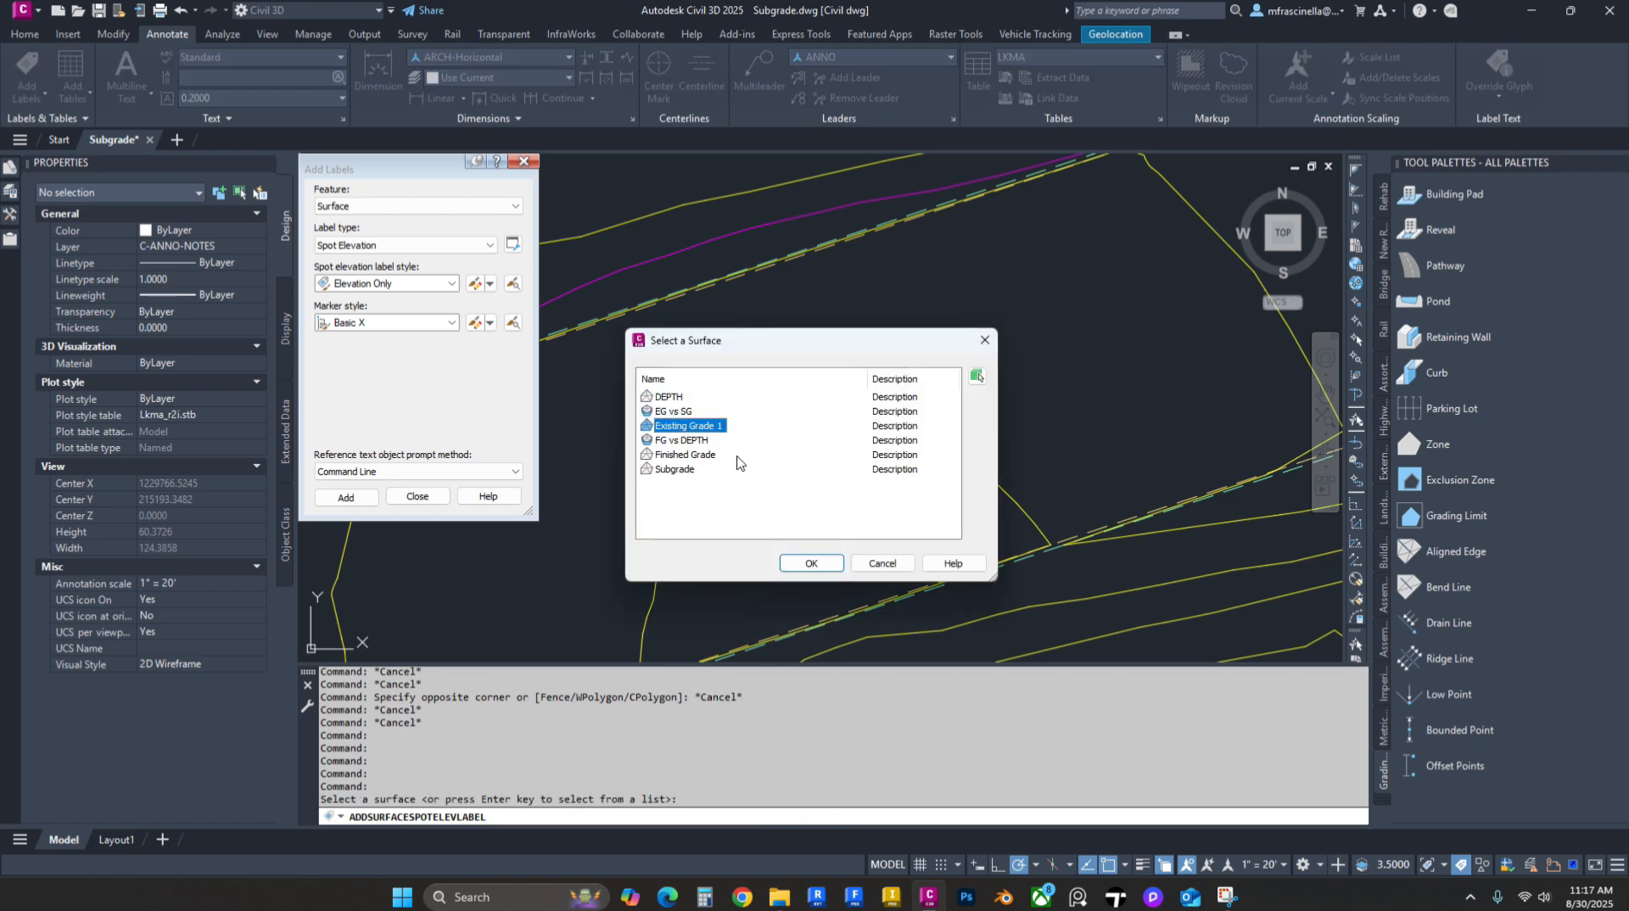
pyautogui.click(810, 565)
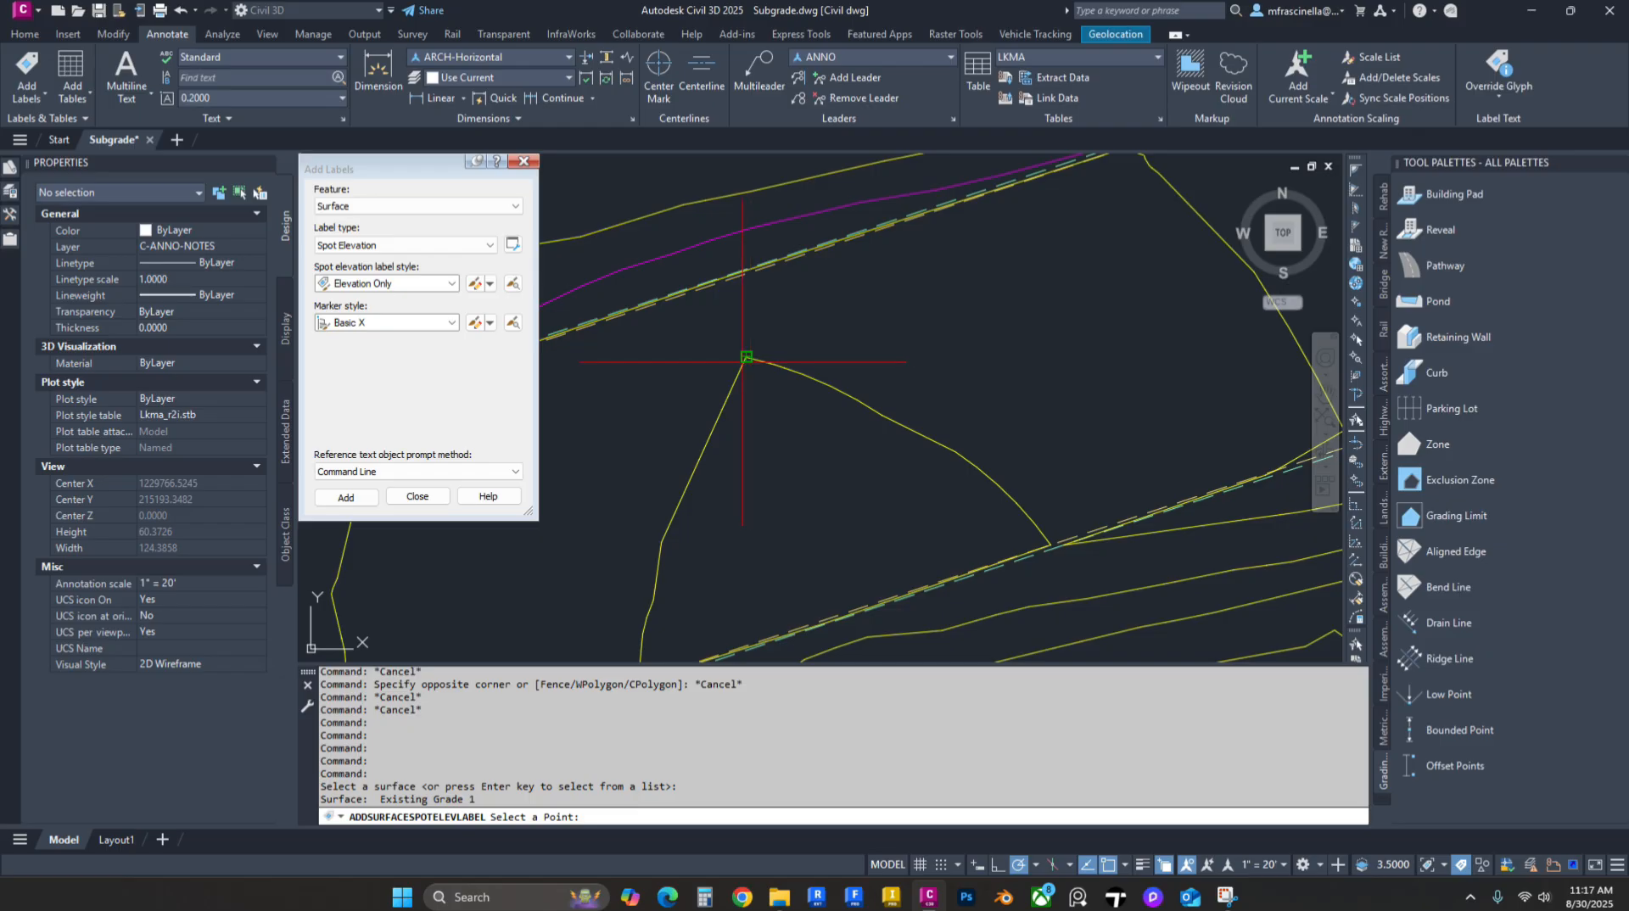
pyautogui.click(745, 358)
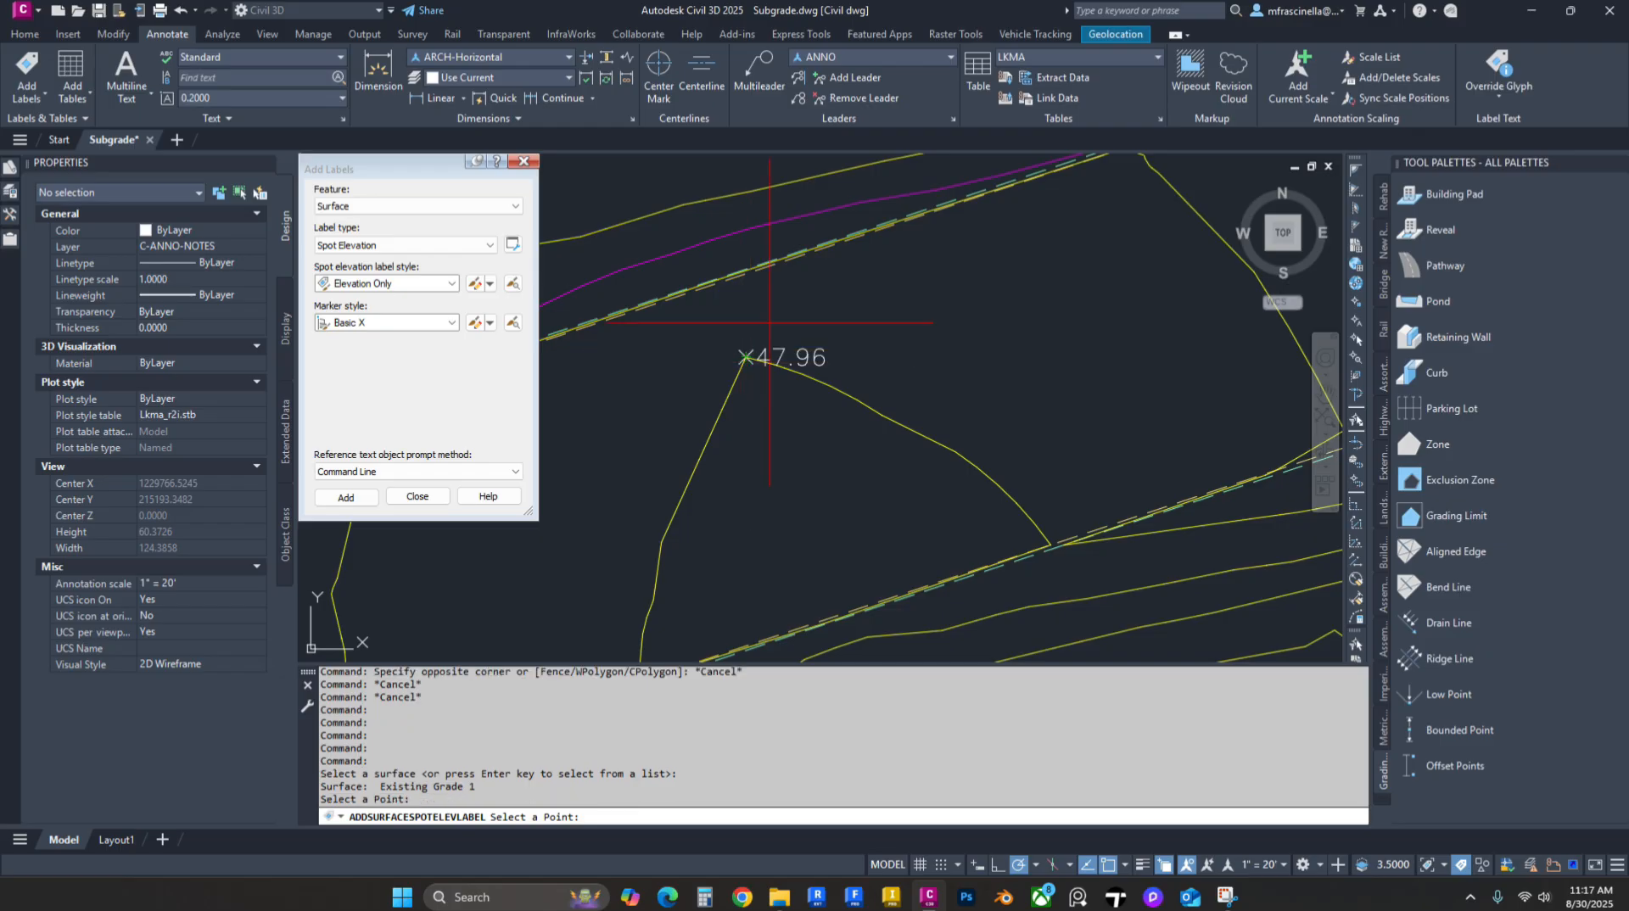
pyautogui.press('Return')
# Step: Move the Existing Grade 1 spot elevation label above and to the right of its point, with a leader
pyautogui.click(759, 346)
pyautogui.click(753, 346)
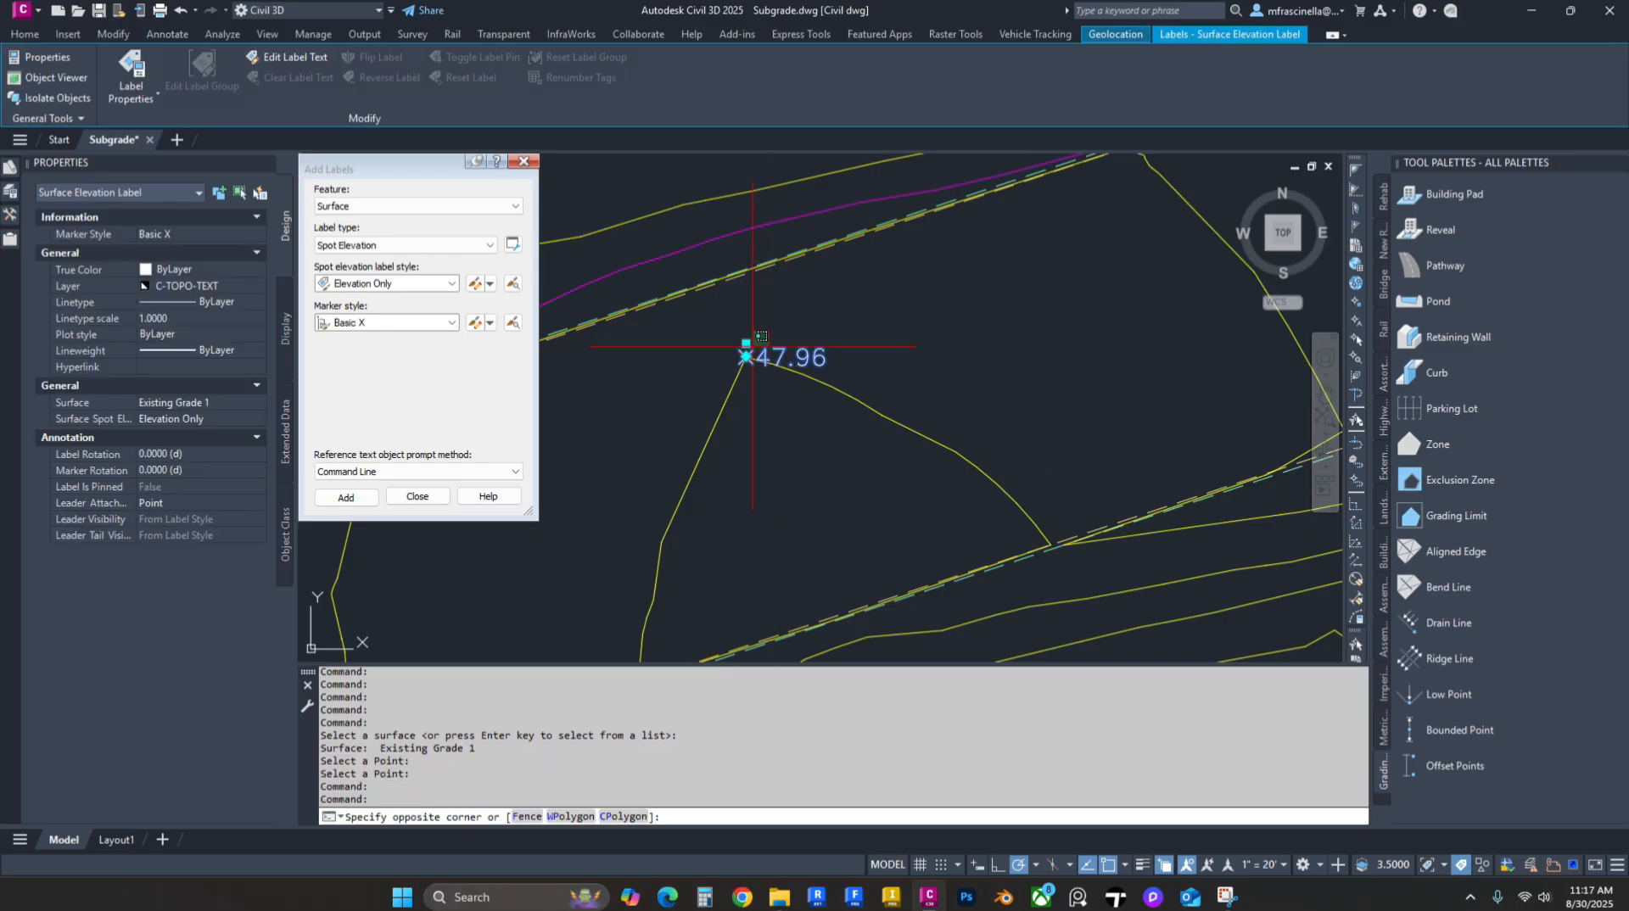
pyautogui.click(752, 346)
pyautogui.click(746, 343)
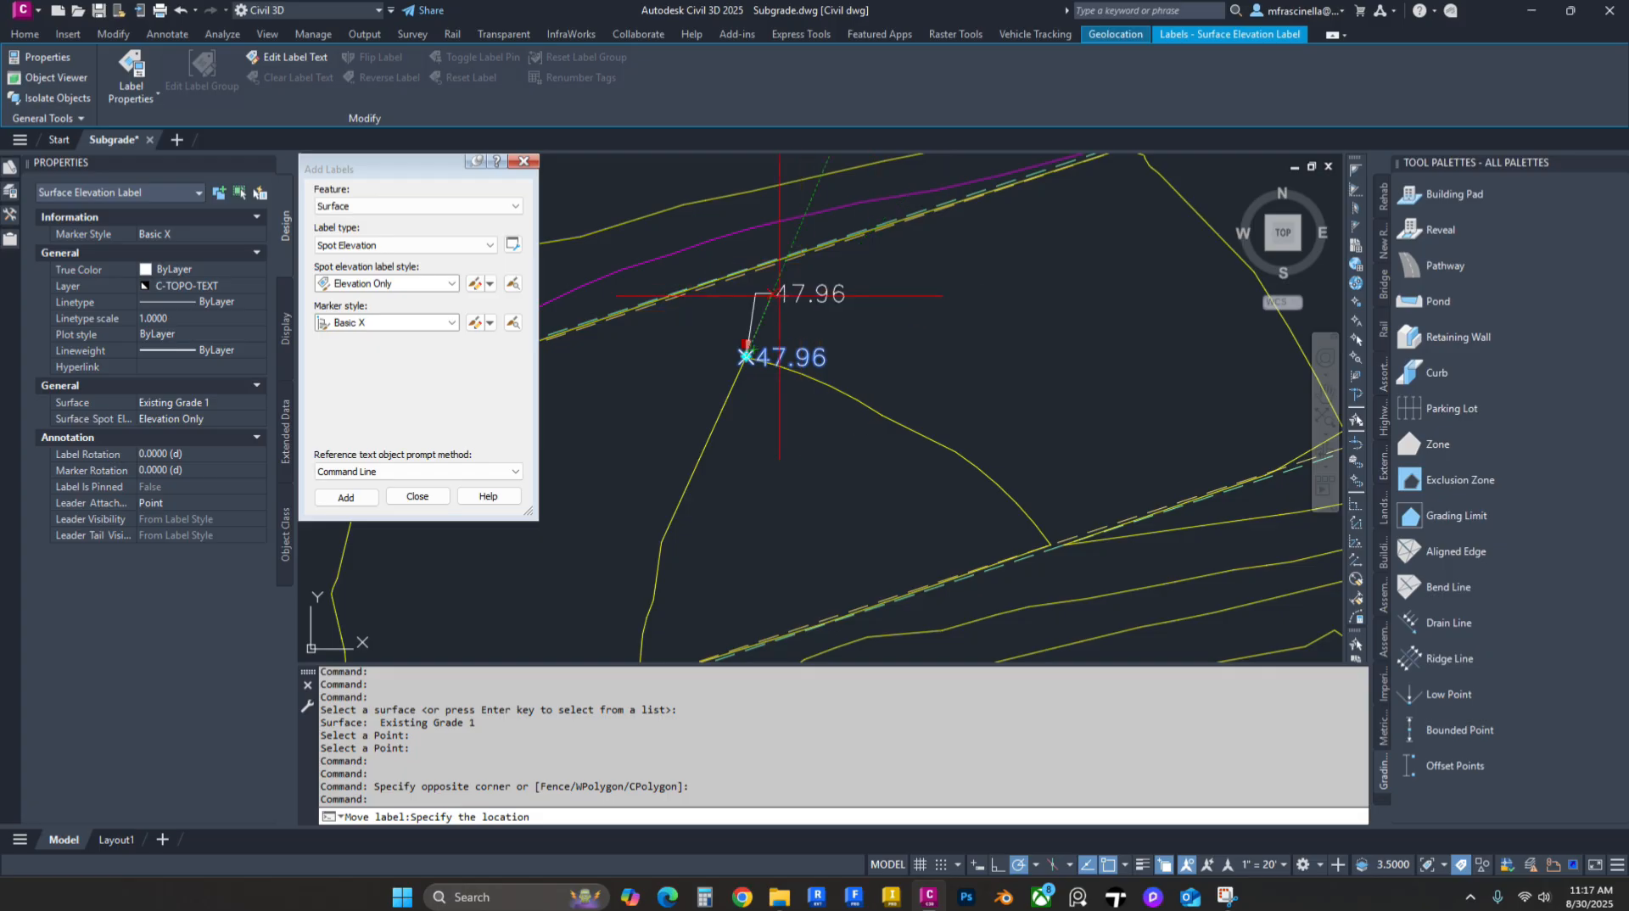
pyautogui.scroll(2, 779, 296)
pyautogui.click(840, 318)
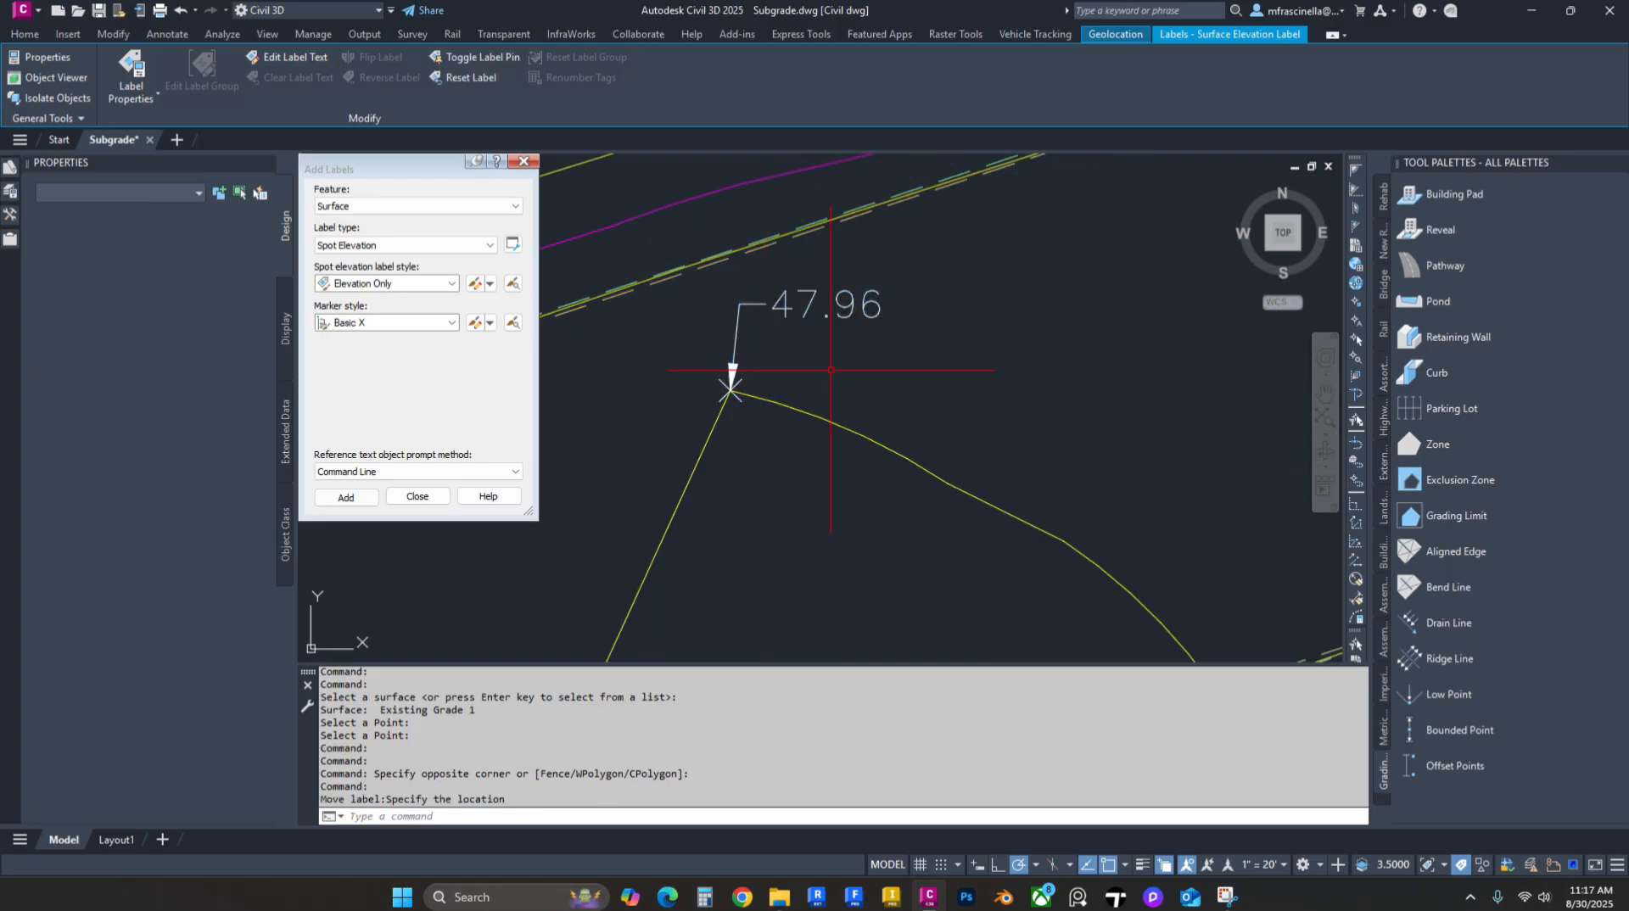
pyautogui.press('Escape')
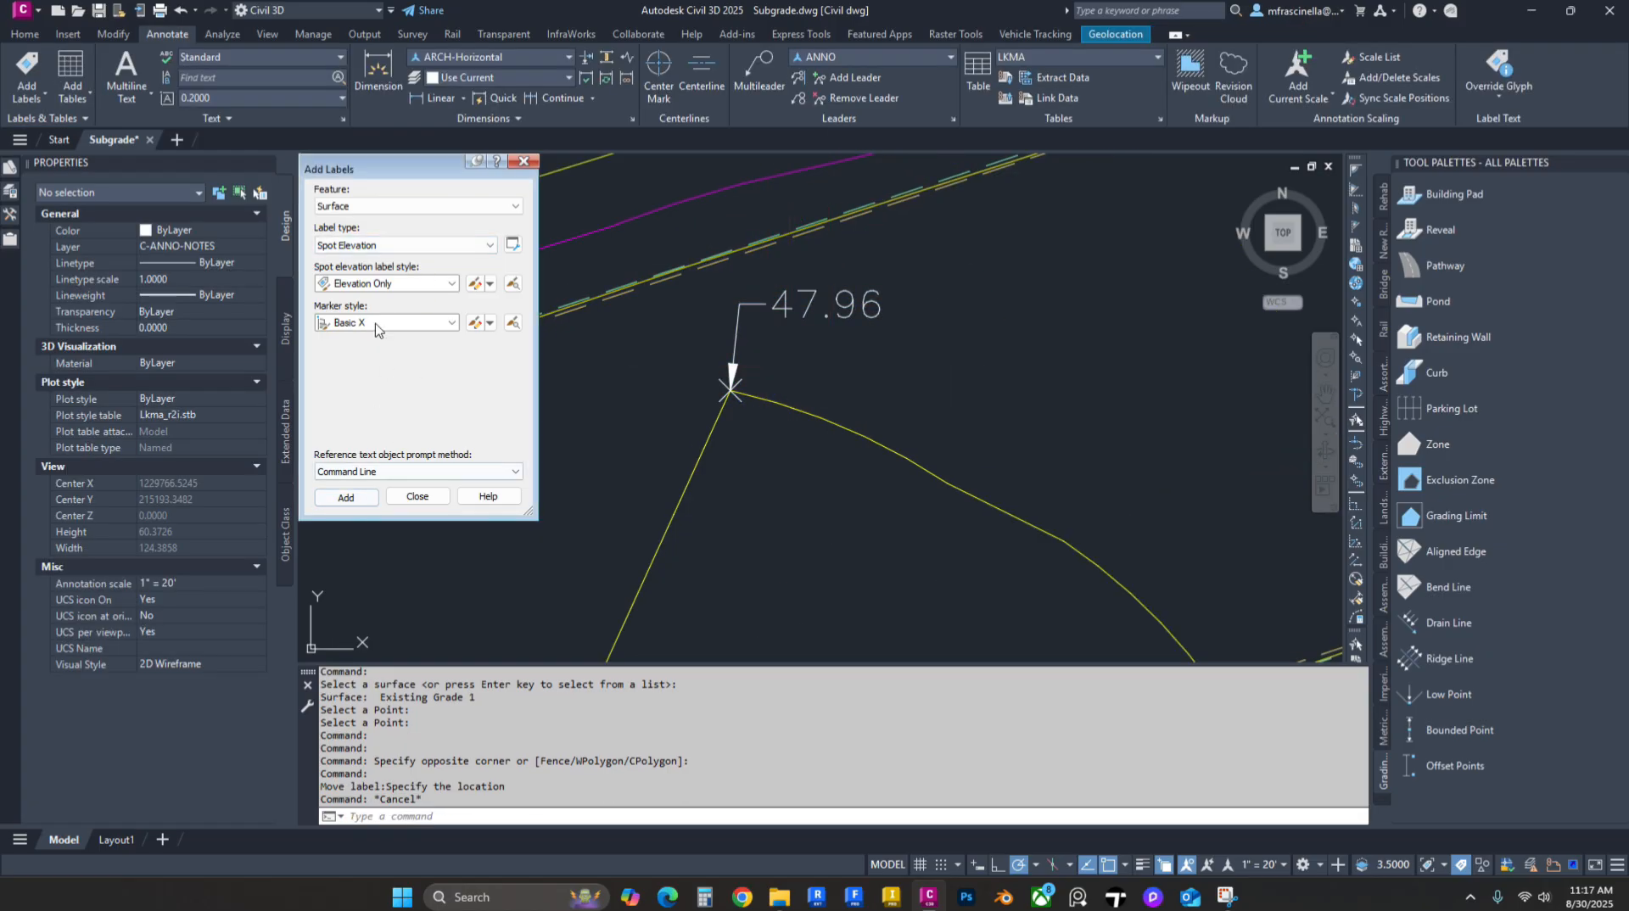
# Step: Label the Subgrade surface elevation at the same contour peak, using the Elevation Only style
pyautogui.click(389, 285)
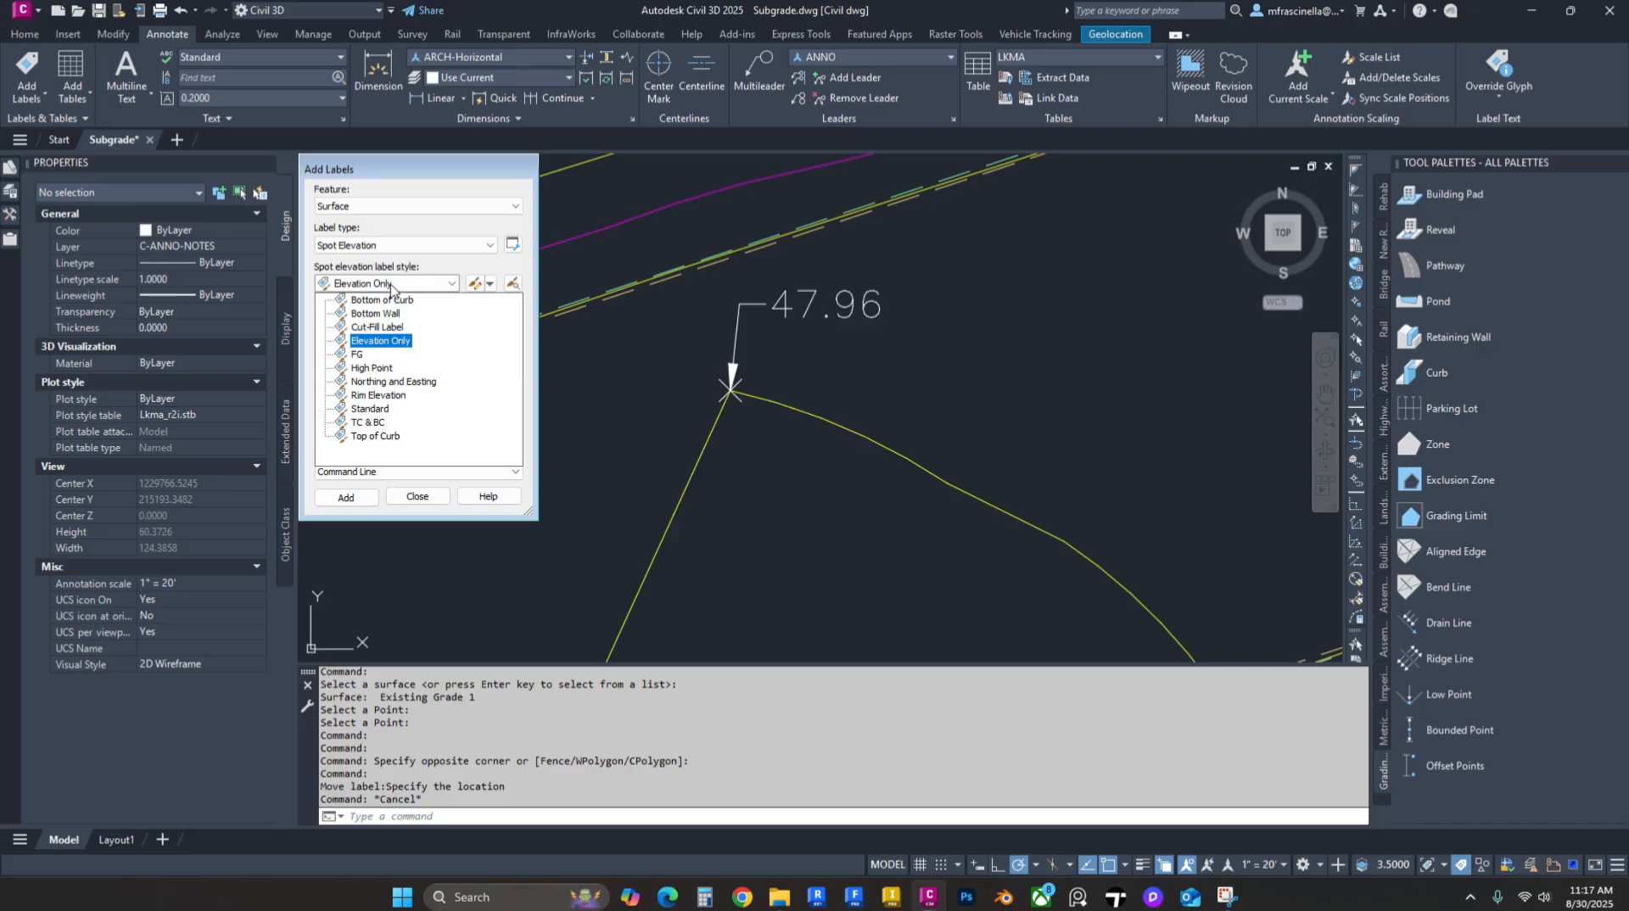
pyautogui.click(380, 341)
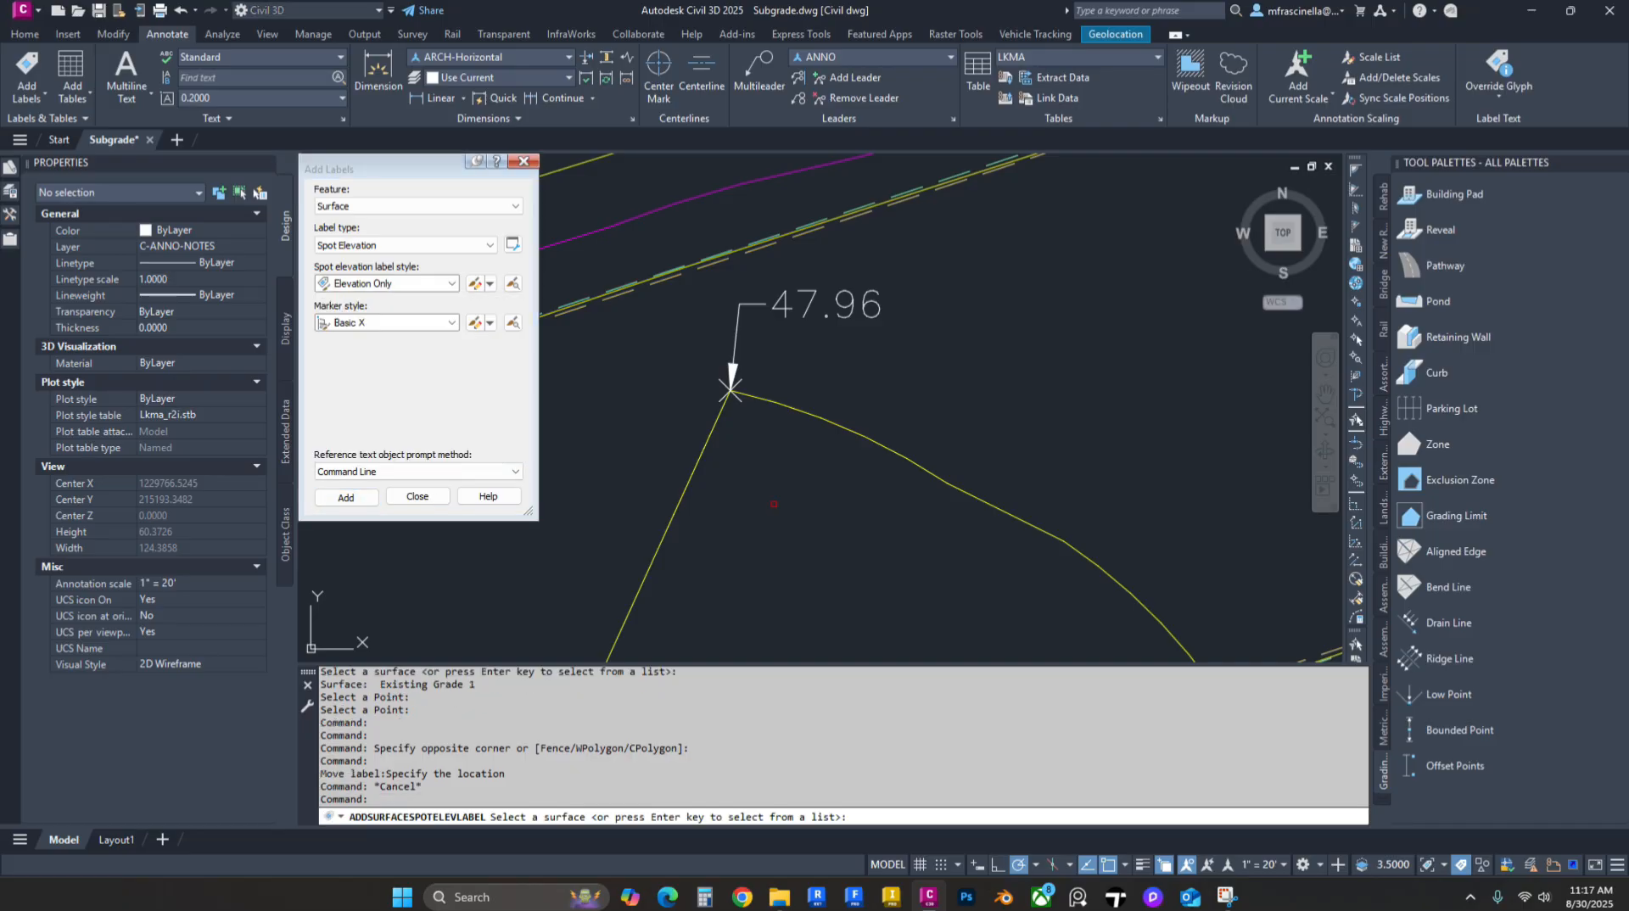
pyautogui.press('Return')
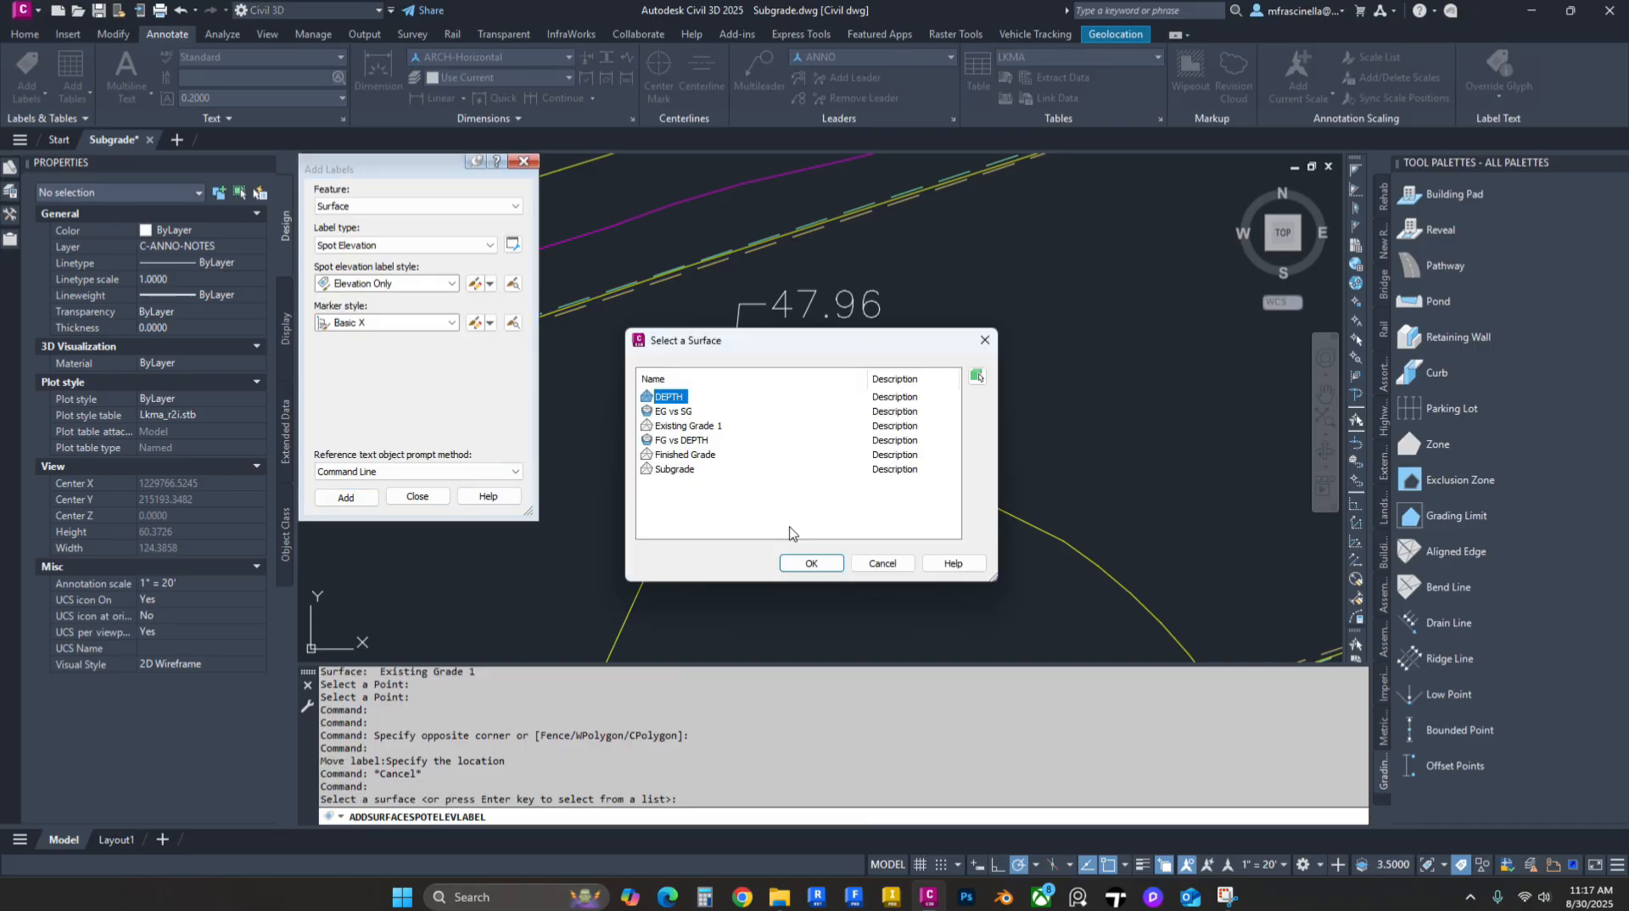
pyautogui.click(674, 469)
pyautogui.click(811, 564)
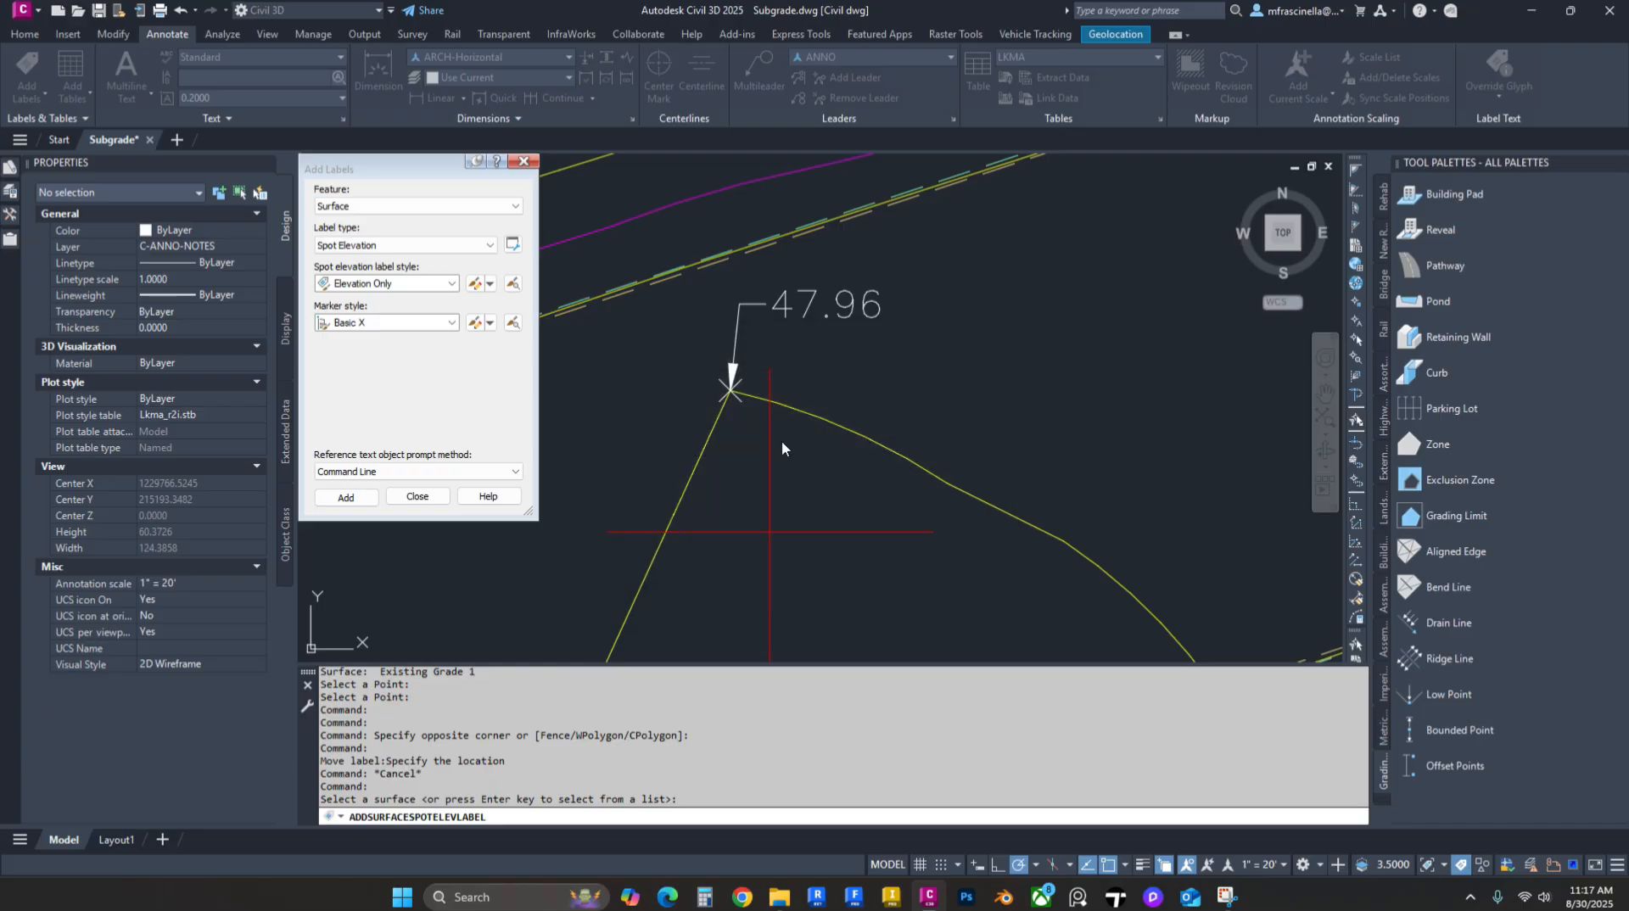
pyautogui.click(731, 391)
pyautogui.press('Escape')
# Step: Move the Subgrade spot elevation label horizontally to the right of its point, with a leader
pyautogui.click(777, 383)
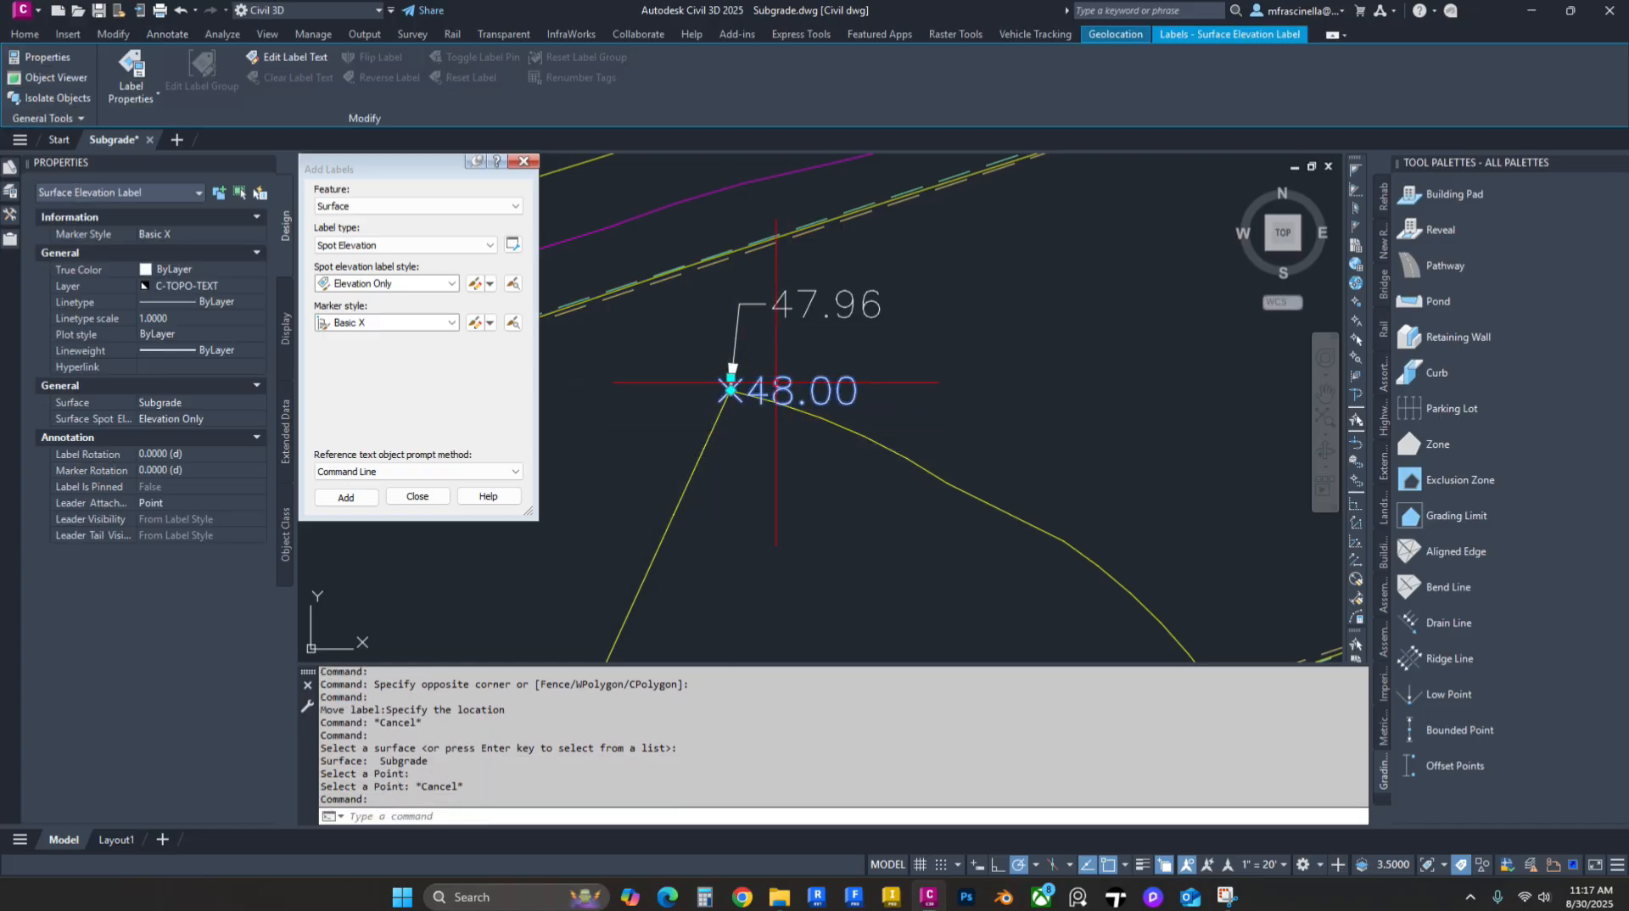
pyautogui.click(731, 374)
pyautogui.click(970, 390)
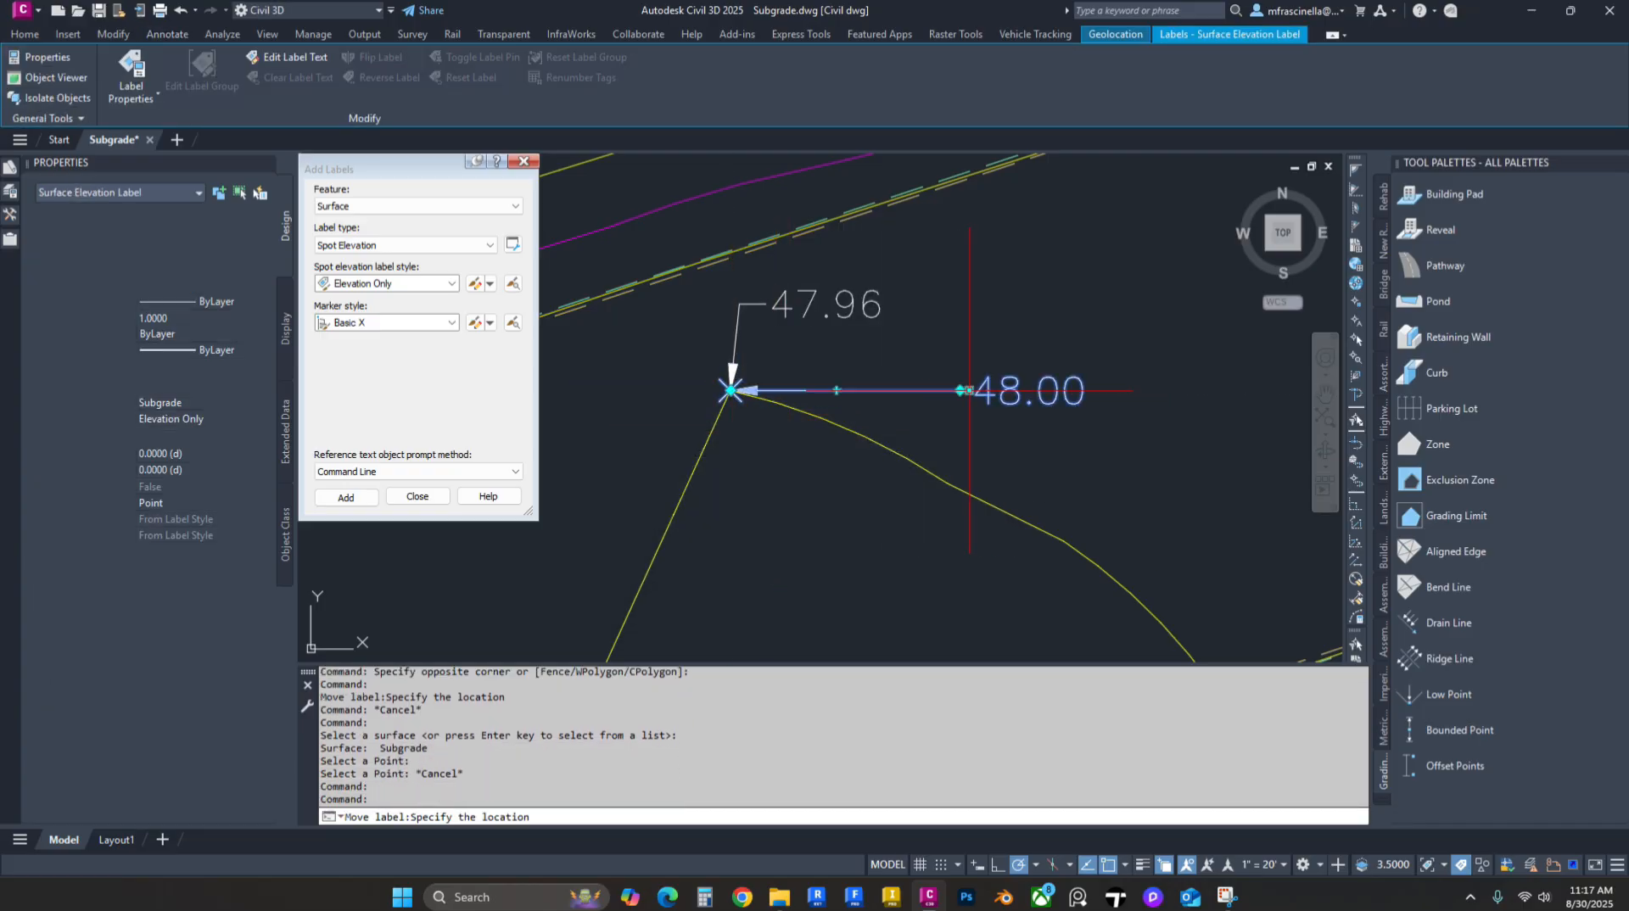
pyautogui.press('Escape')
# Step: Examine the properties of both spot elevation labels to compare which surface each one references
pyautogui.click(937, 346)
pyautogui.click(815, 287)
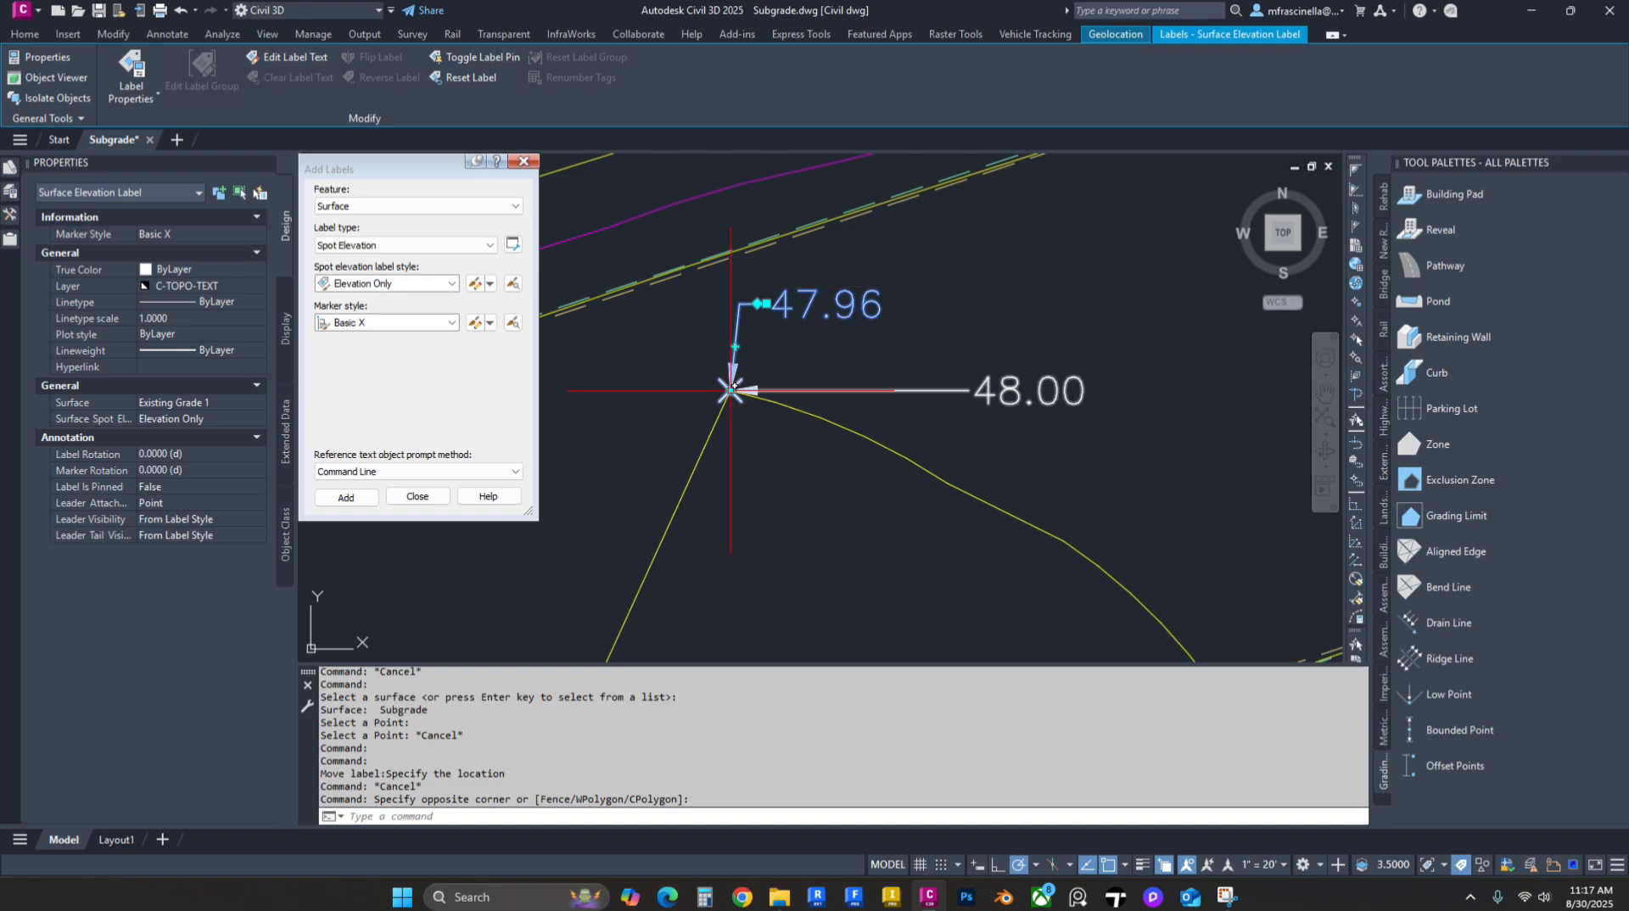
pyautogui.press('Escape')
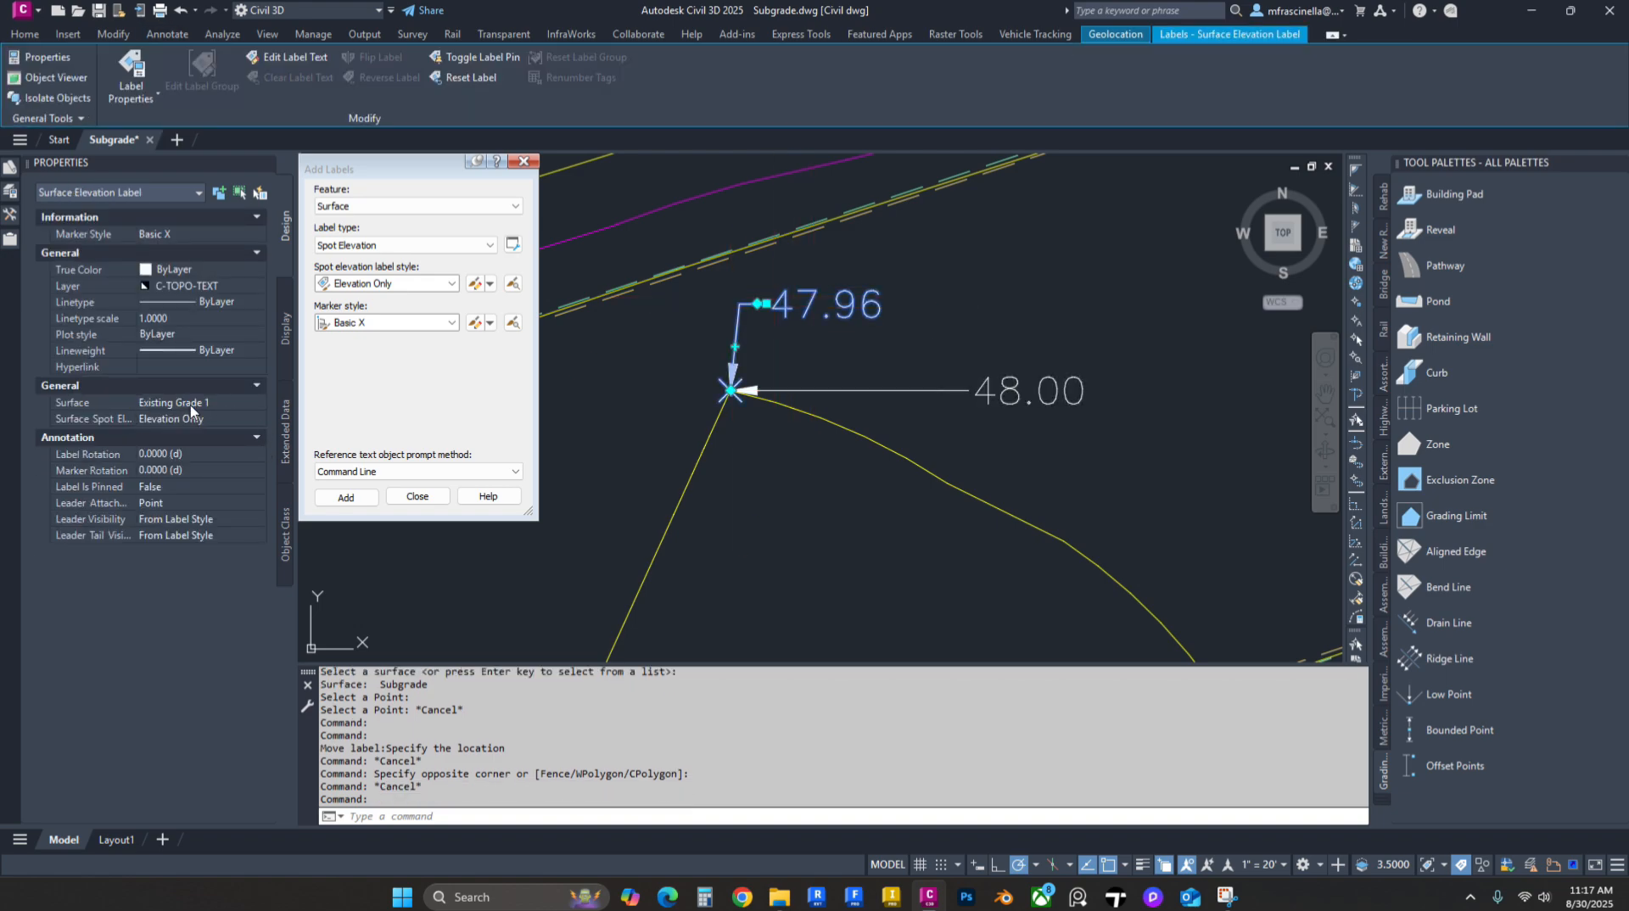
pyautogui.press('Escape')
pyautogui.press('Escape')
pyautogui.click(1039, 379)
pyautogui.click(1001, 404)
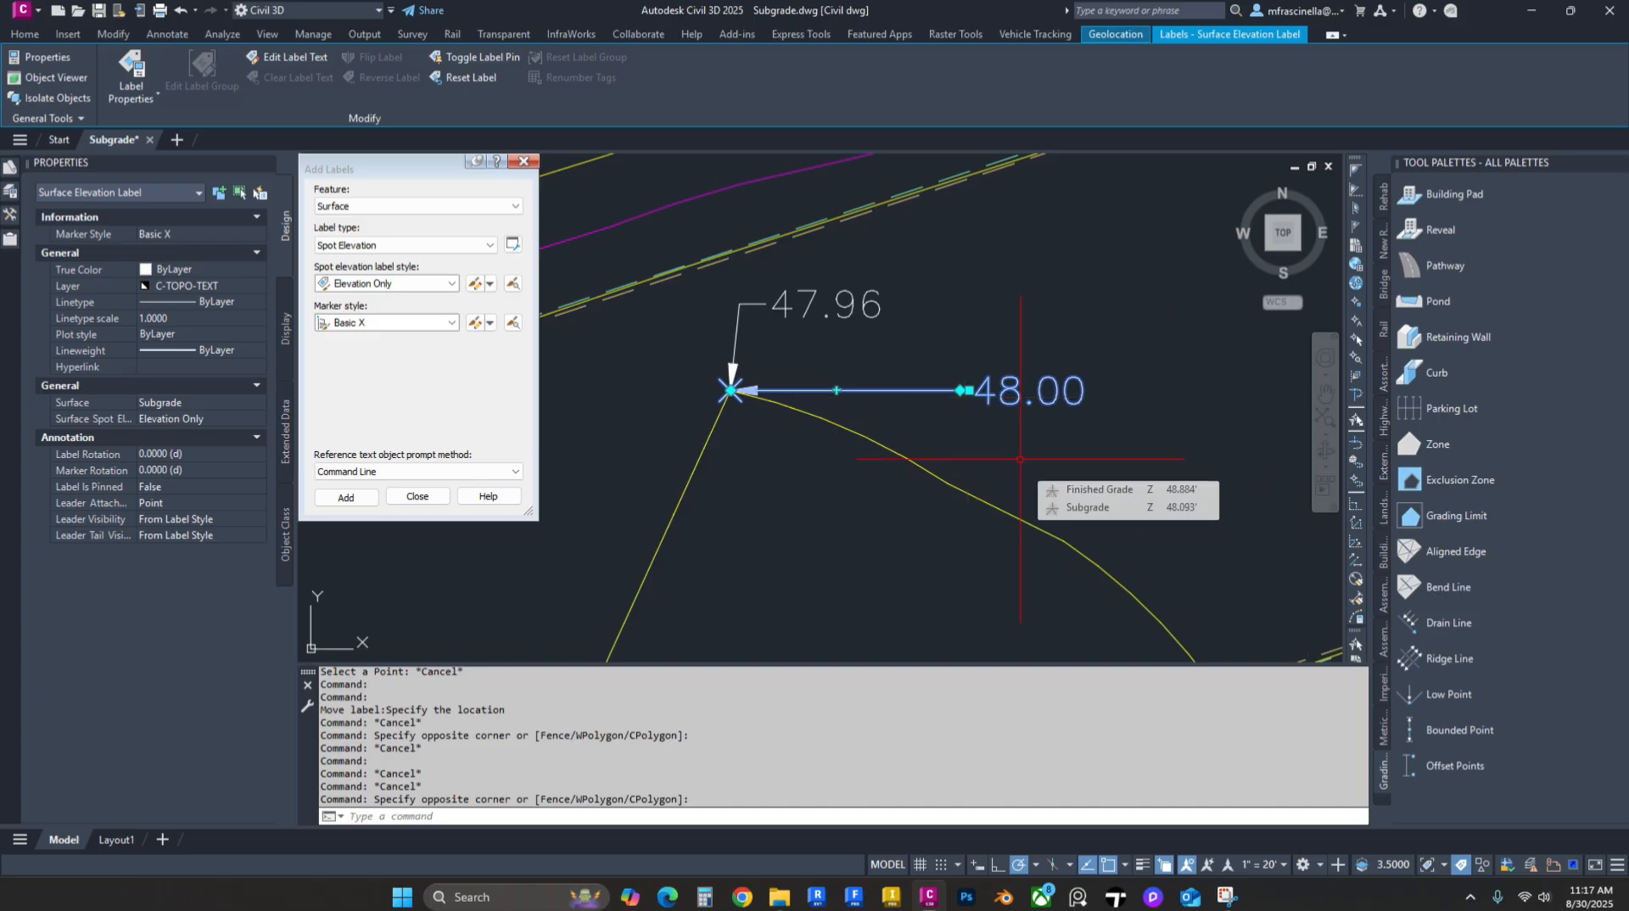
pyautogui.press('Escape')
# Step: Try an Elevation Only label for the FG vs DEPTH surface at the contour peak, and erase it
pyautogui.click(9, 217)
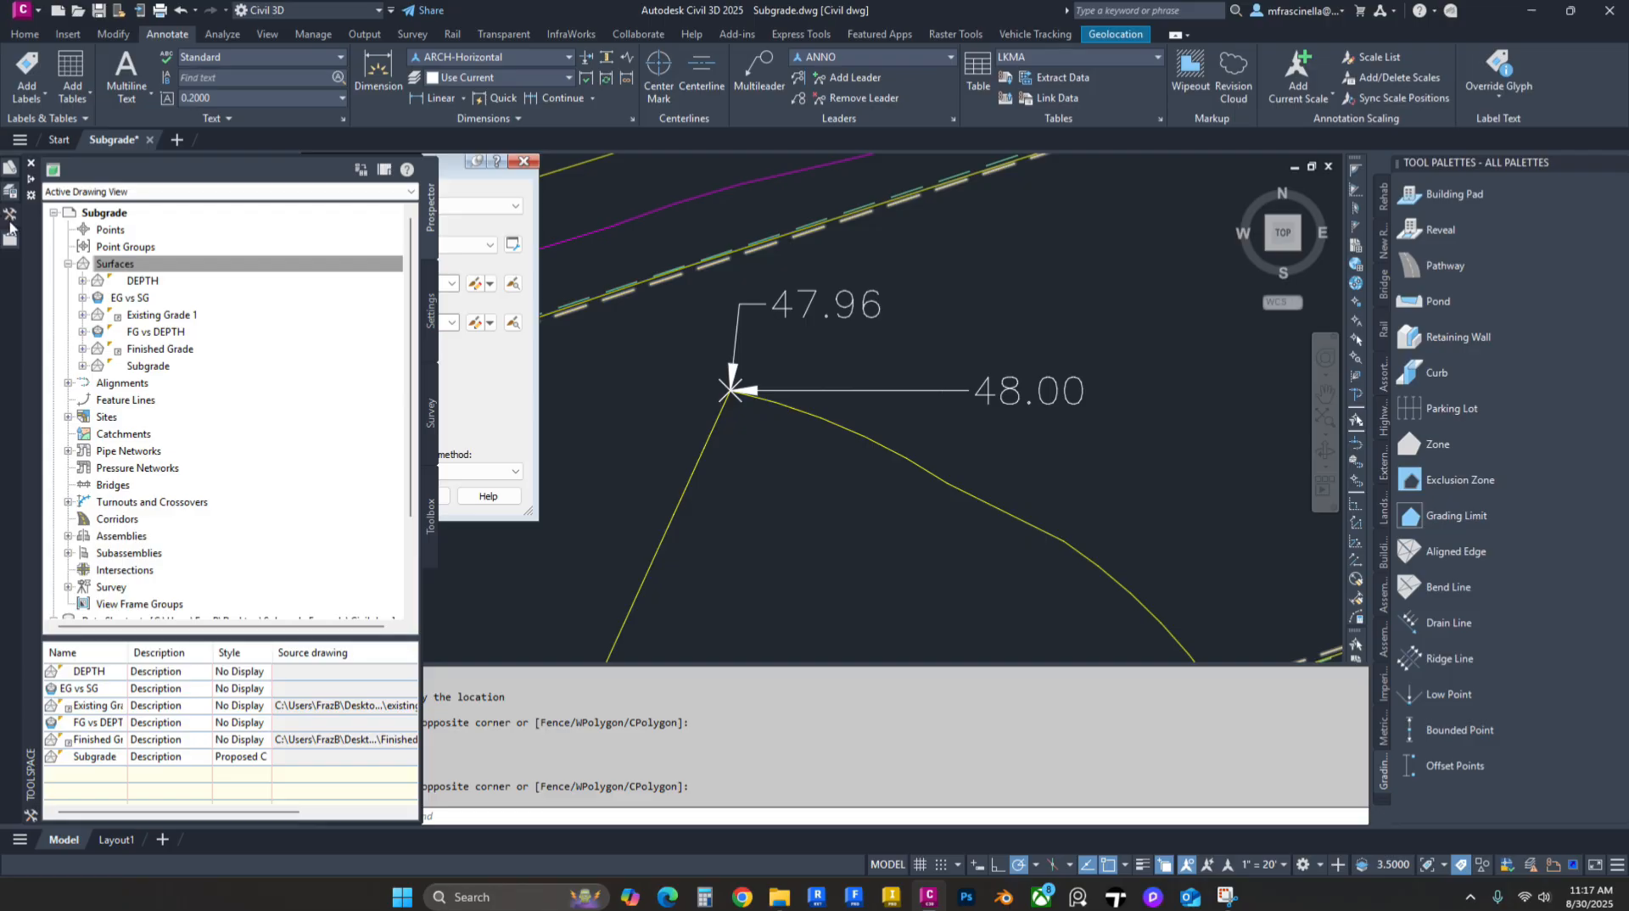
pyautogui.scroll(-4, 855, 387)
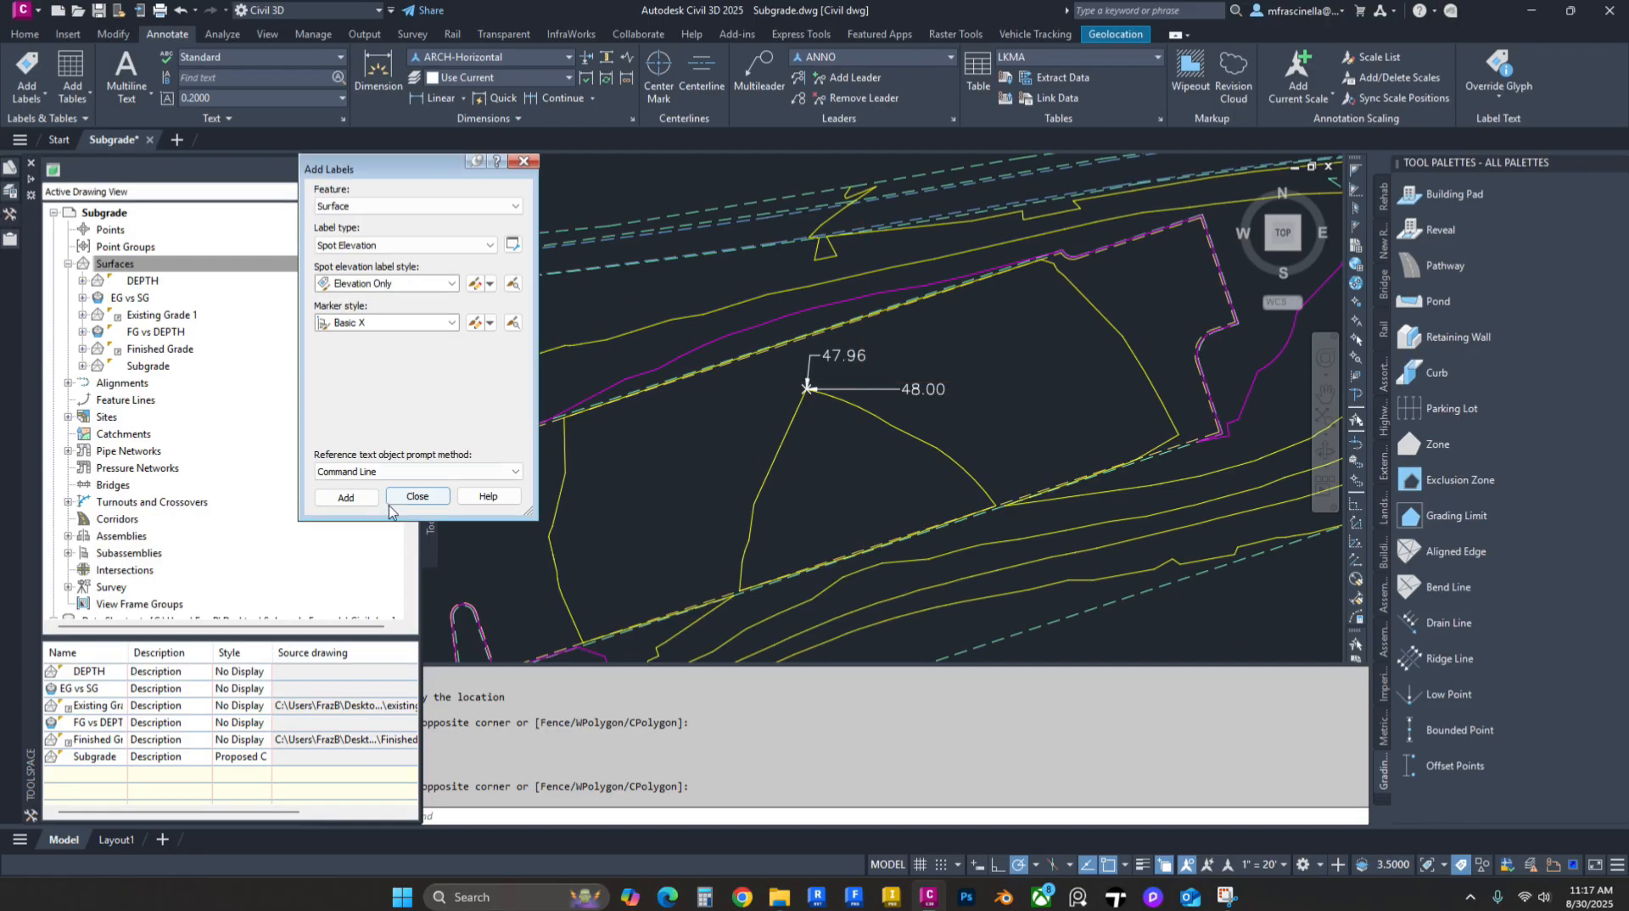
pyautogui.click(346, 497)
pyautogui.press('Return')
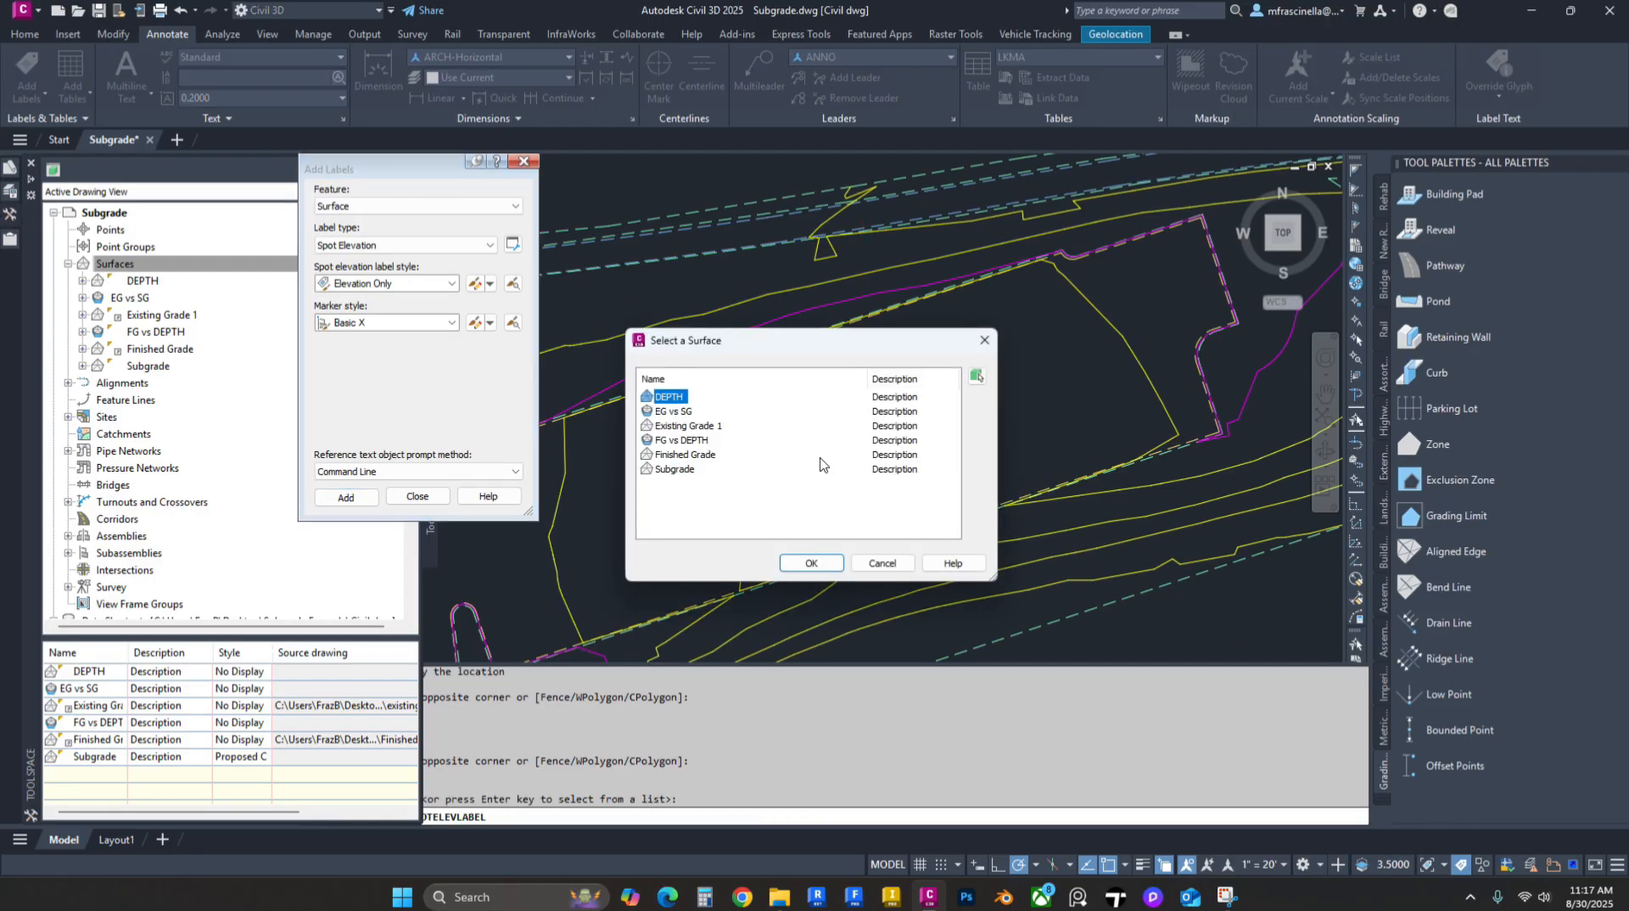
pyautogui.click(667, 440)
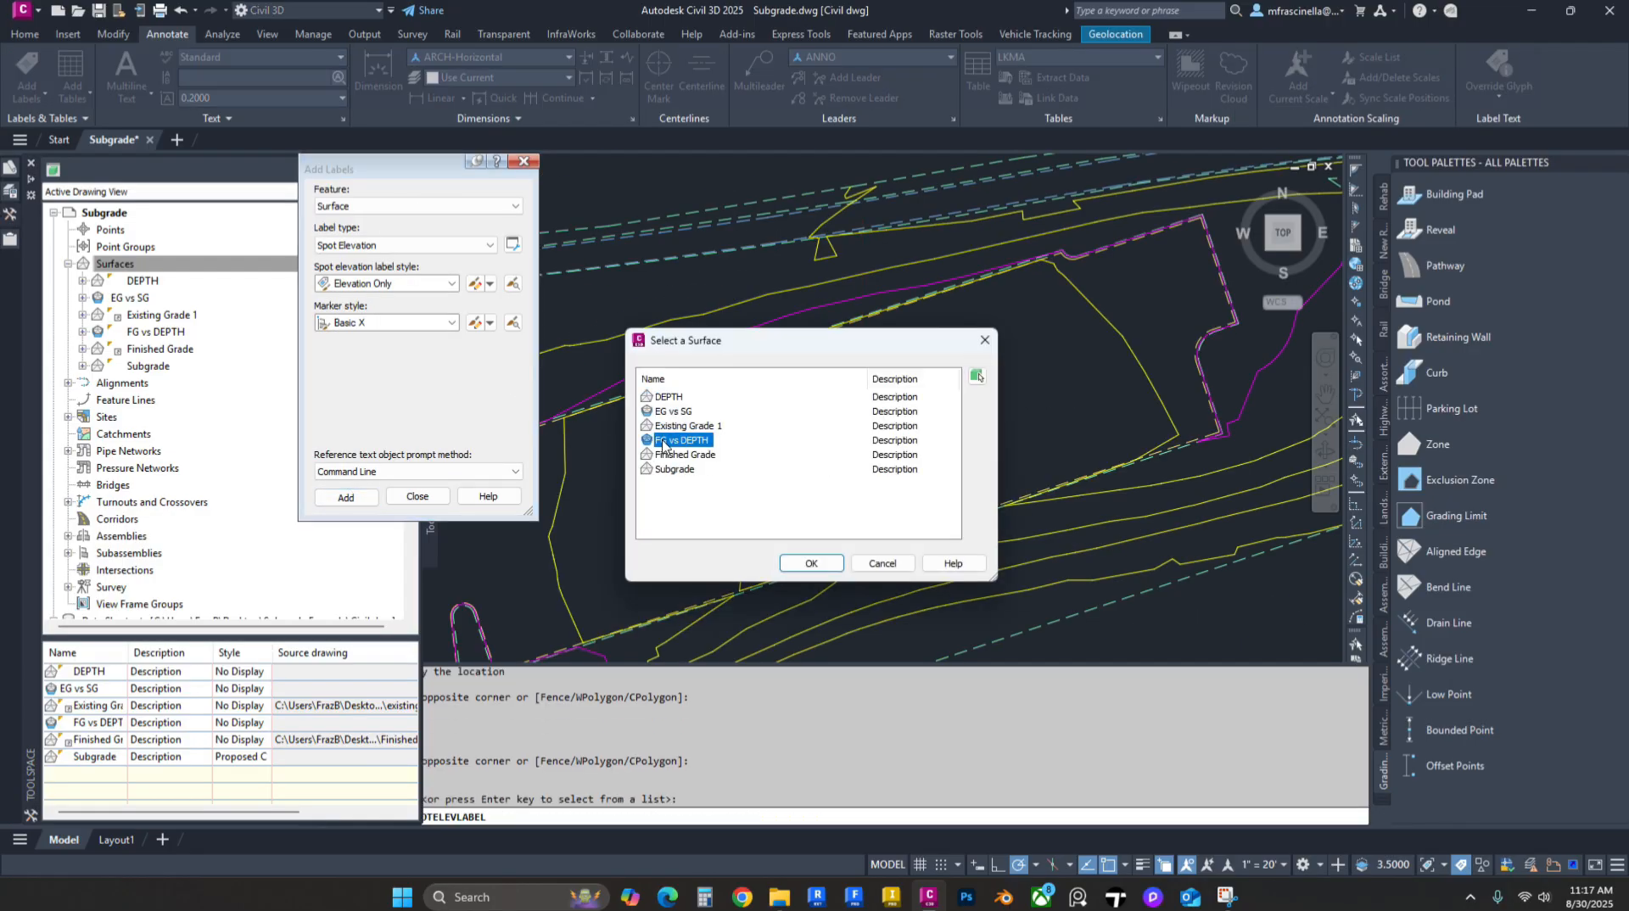
pyautogui.click(808, 563)
pyautogui.scroll(5, 815, 330)
pyautogui.press('Escape')
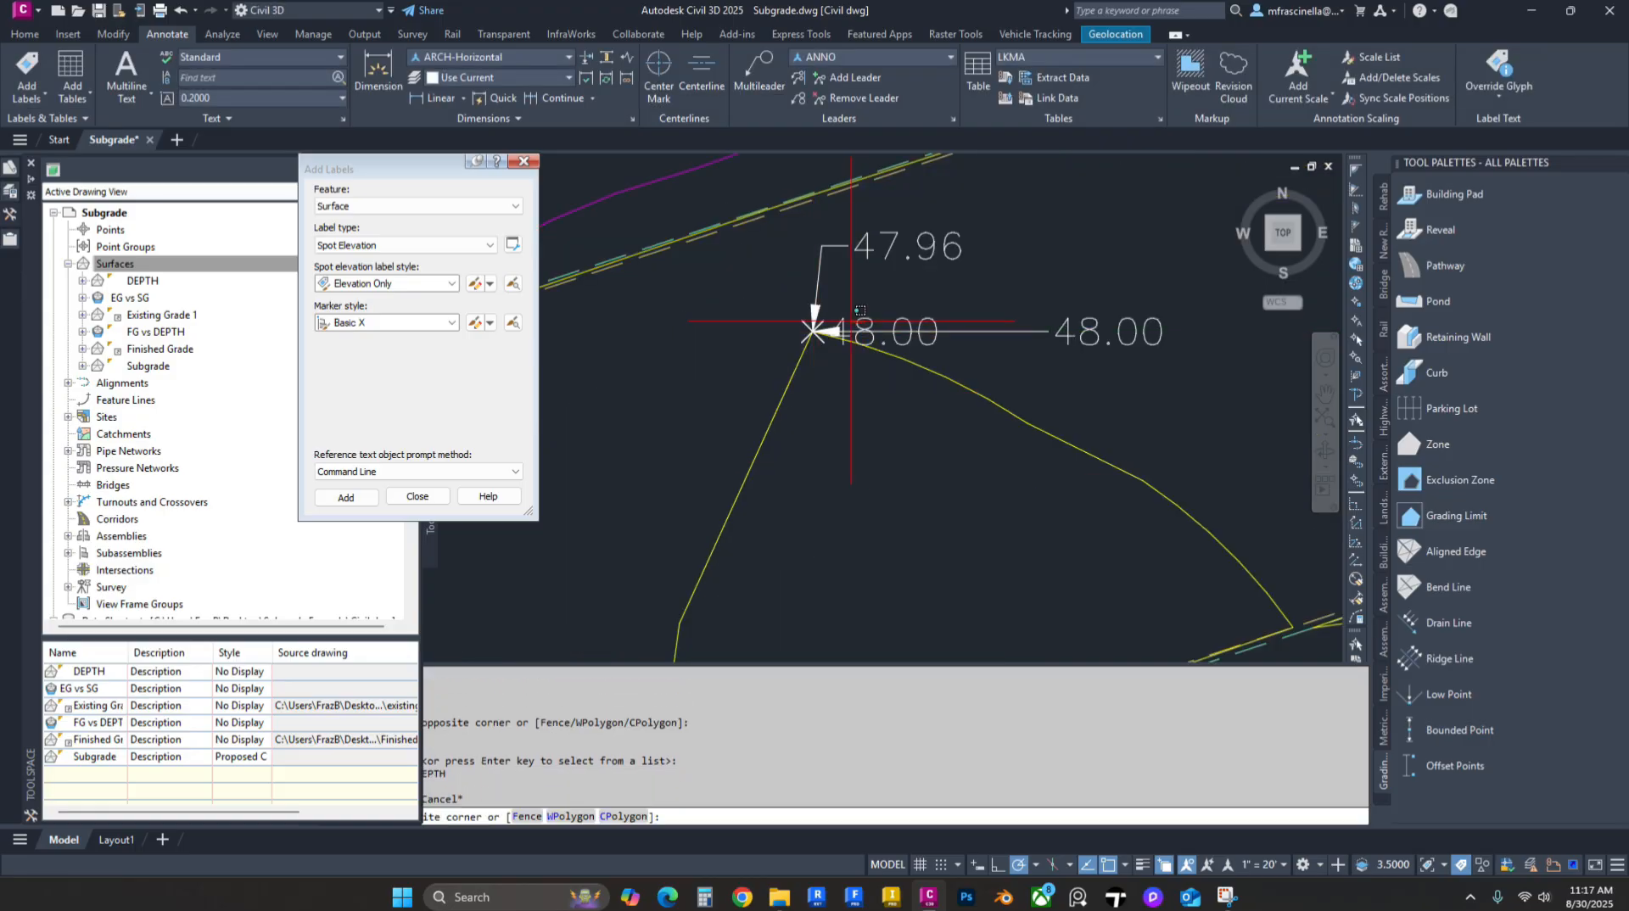
pyautogui.click(814, 331)
pyautogui.press('Escape')
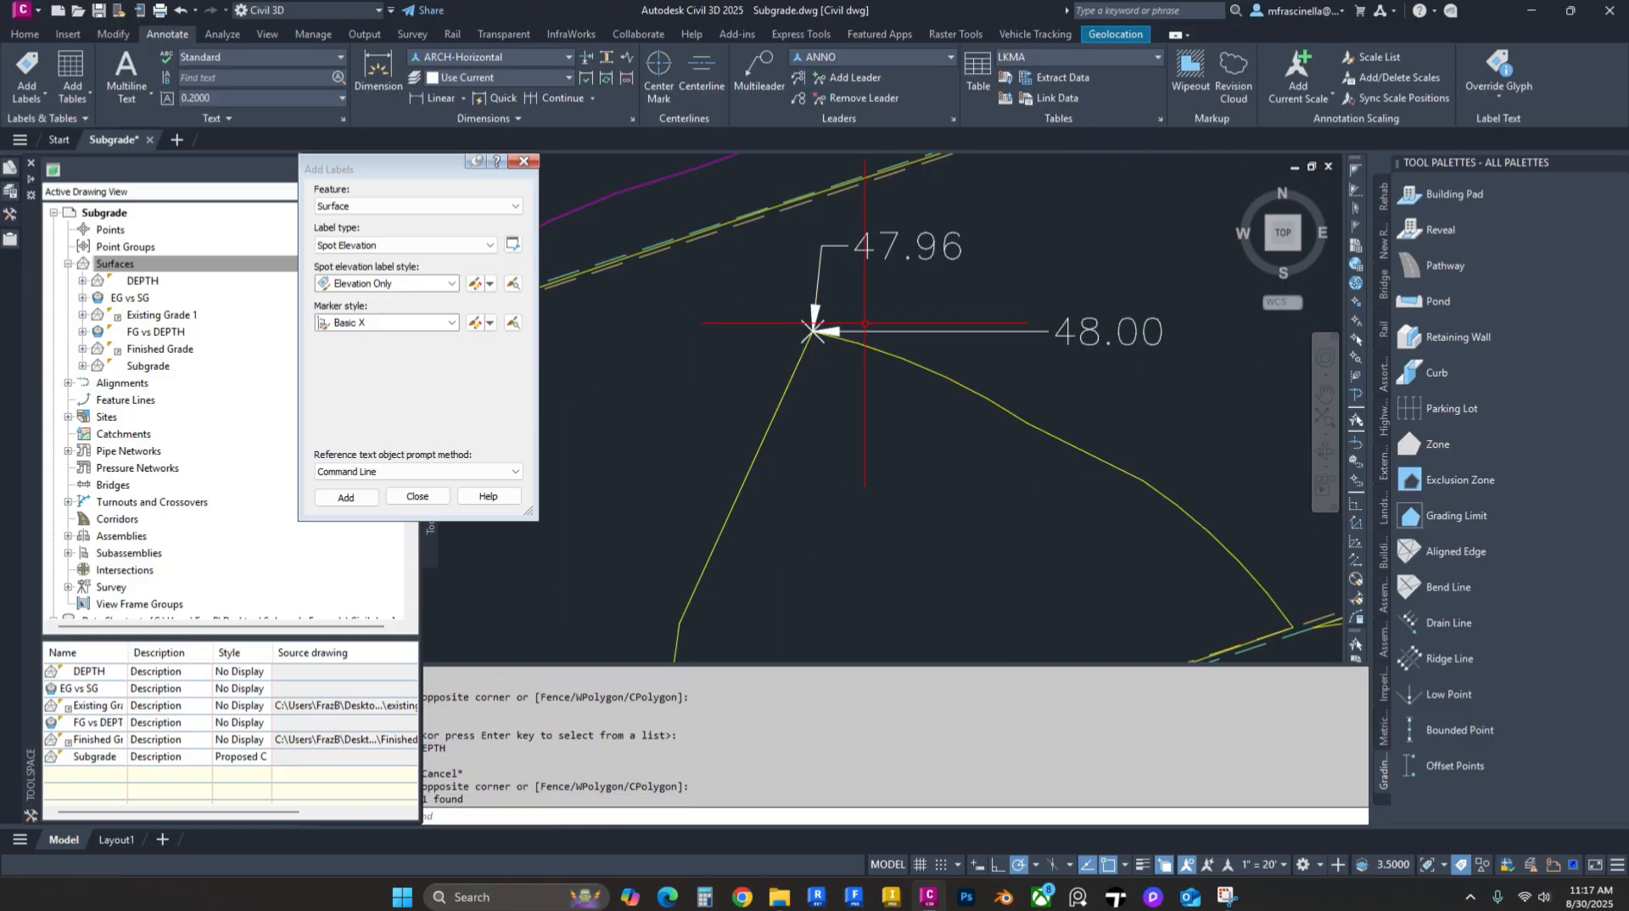
# Step: Label the FG vs DEPTH volume surface at the contour peak, using the Cut-Fill Label style
pyautogui.moveTo(800, 307)
pyautogui.mouseDown(button='middle')
pyautogui.moveTo(775, 316)
pyautogui.moveTo(786, 323)
pyautogui.mouseUp(button='middle')
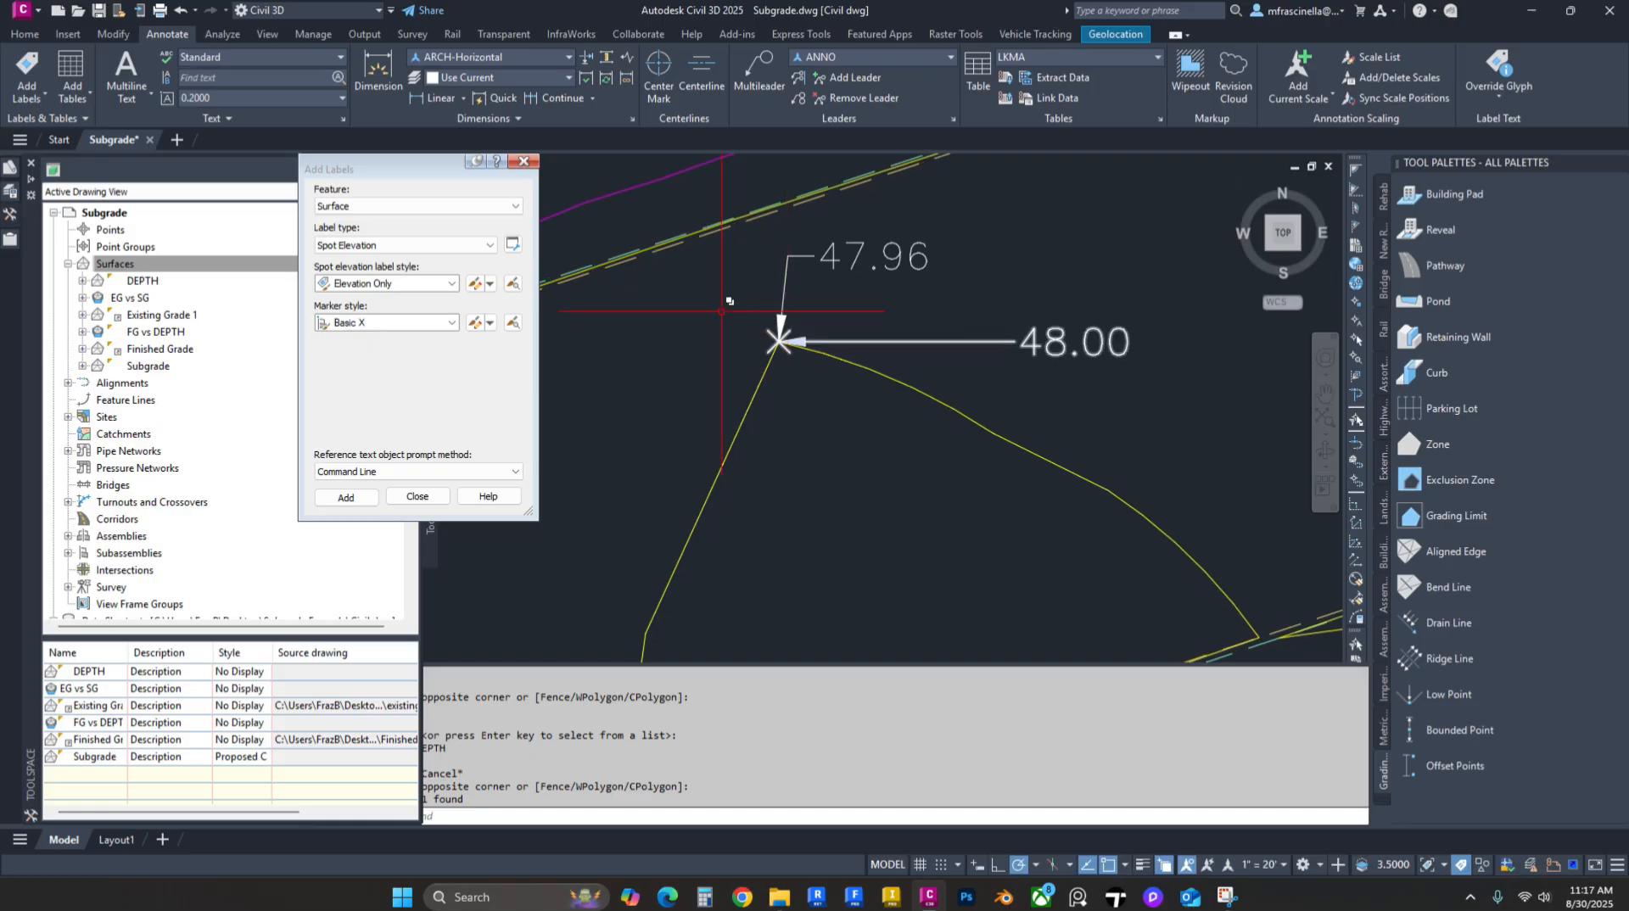
pyautogui.click(382, 283)
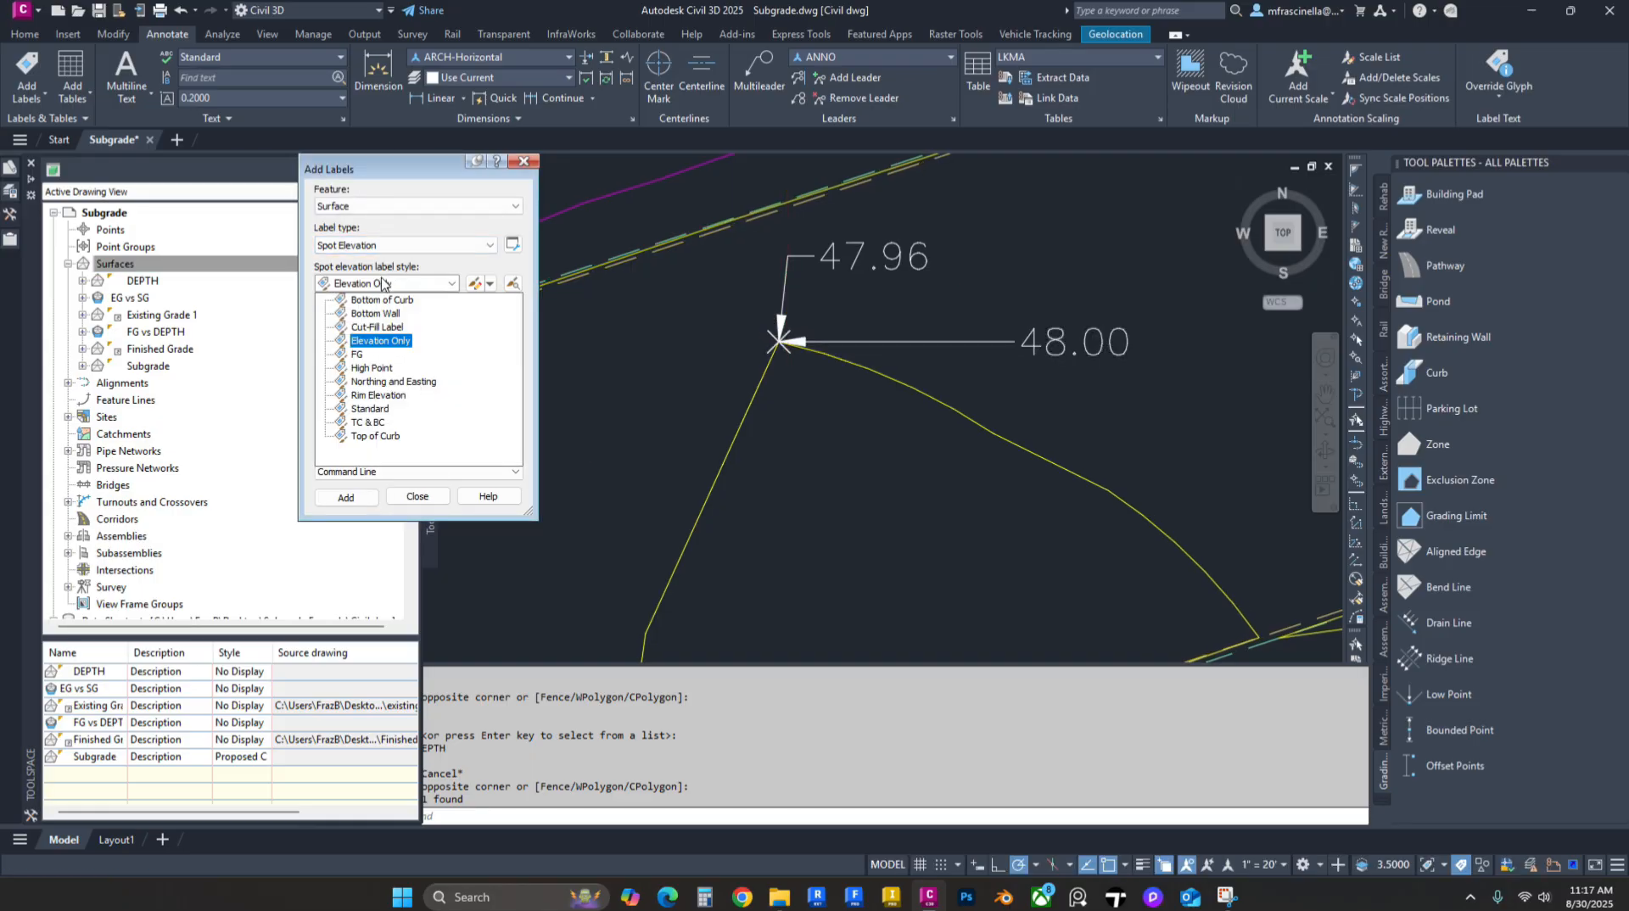
pyautogui.click(377, 327)
pyautogui.click(339, 497)
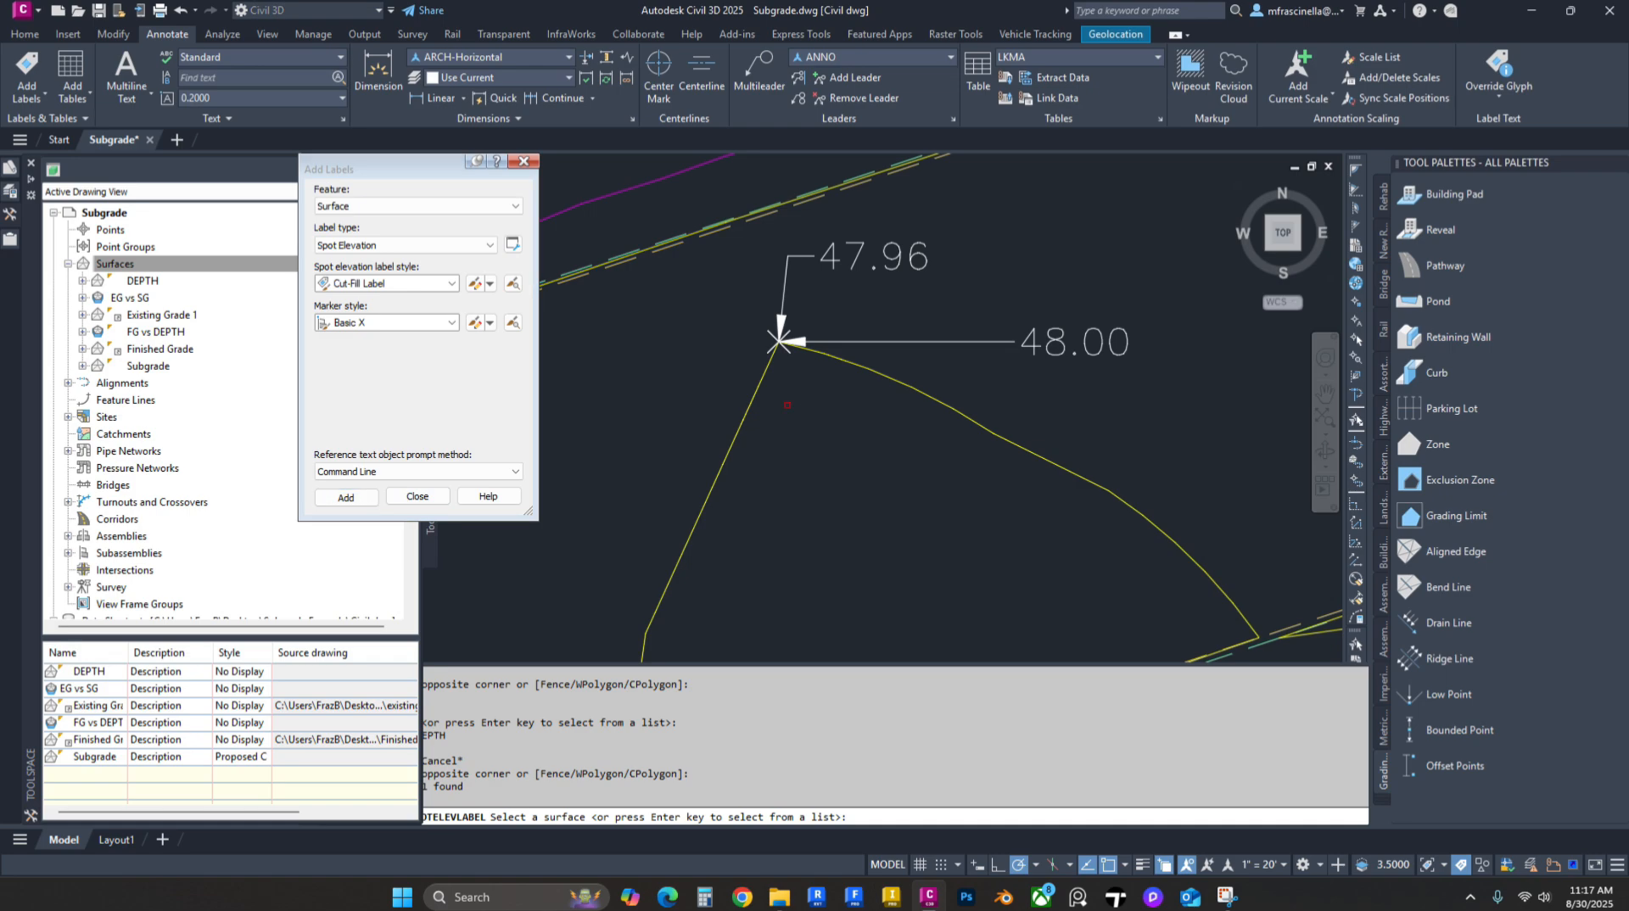
pyautogui.press('Return')
pyautogui.click(683, 443)
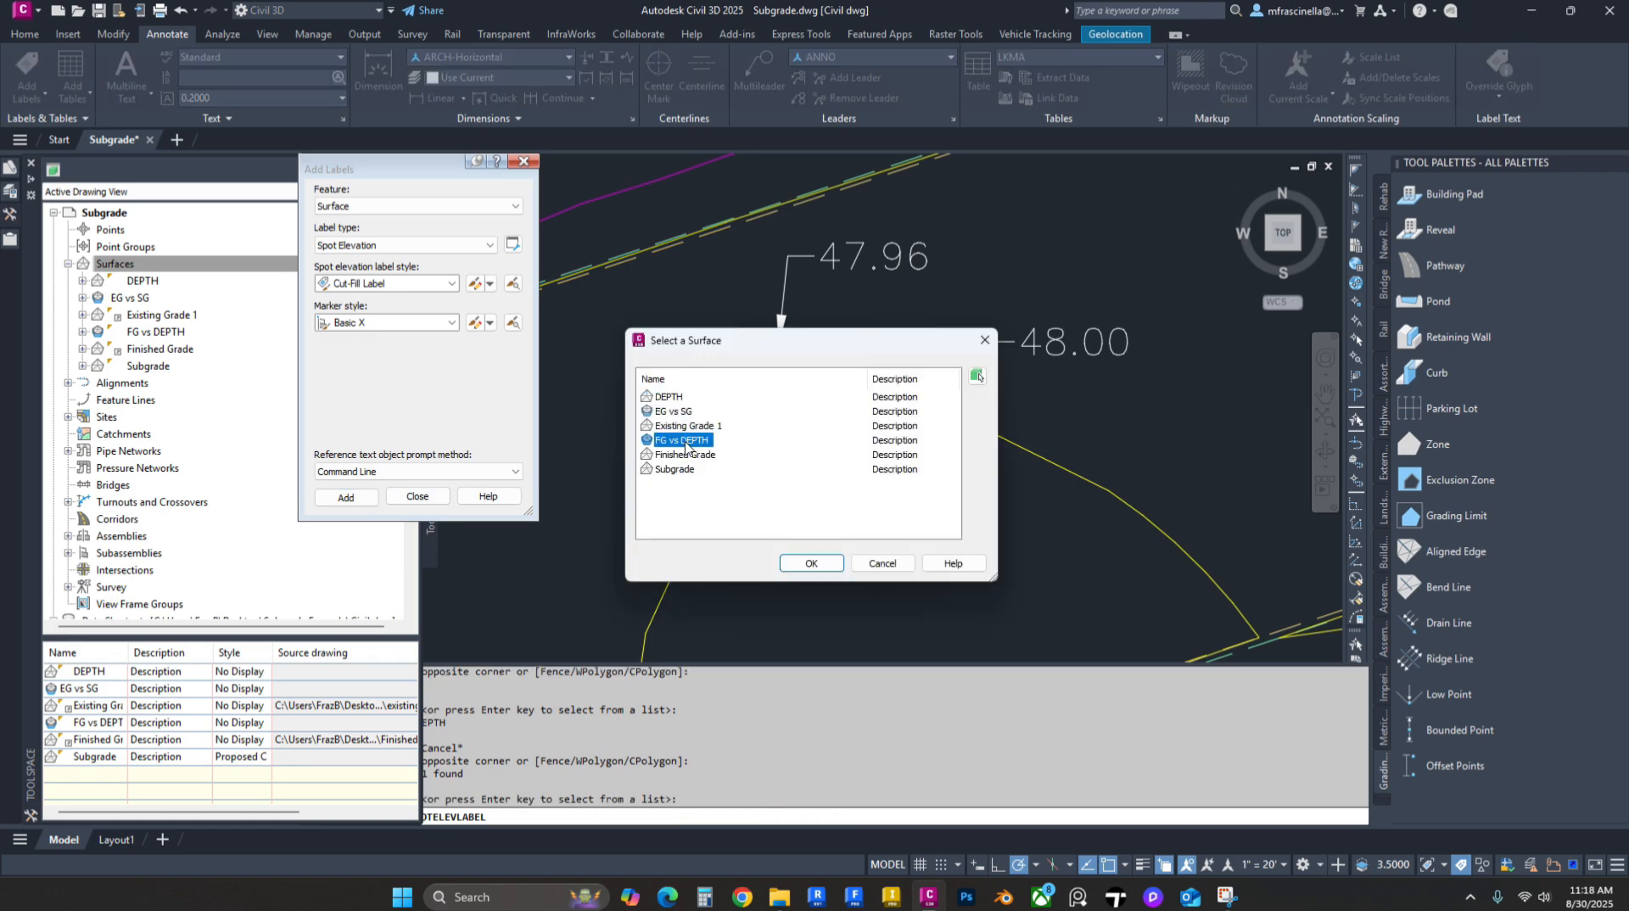
pyautogui.click(807, 564)
pyautogui.click(780, 342)
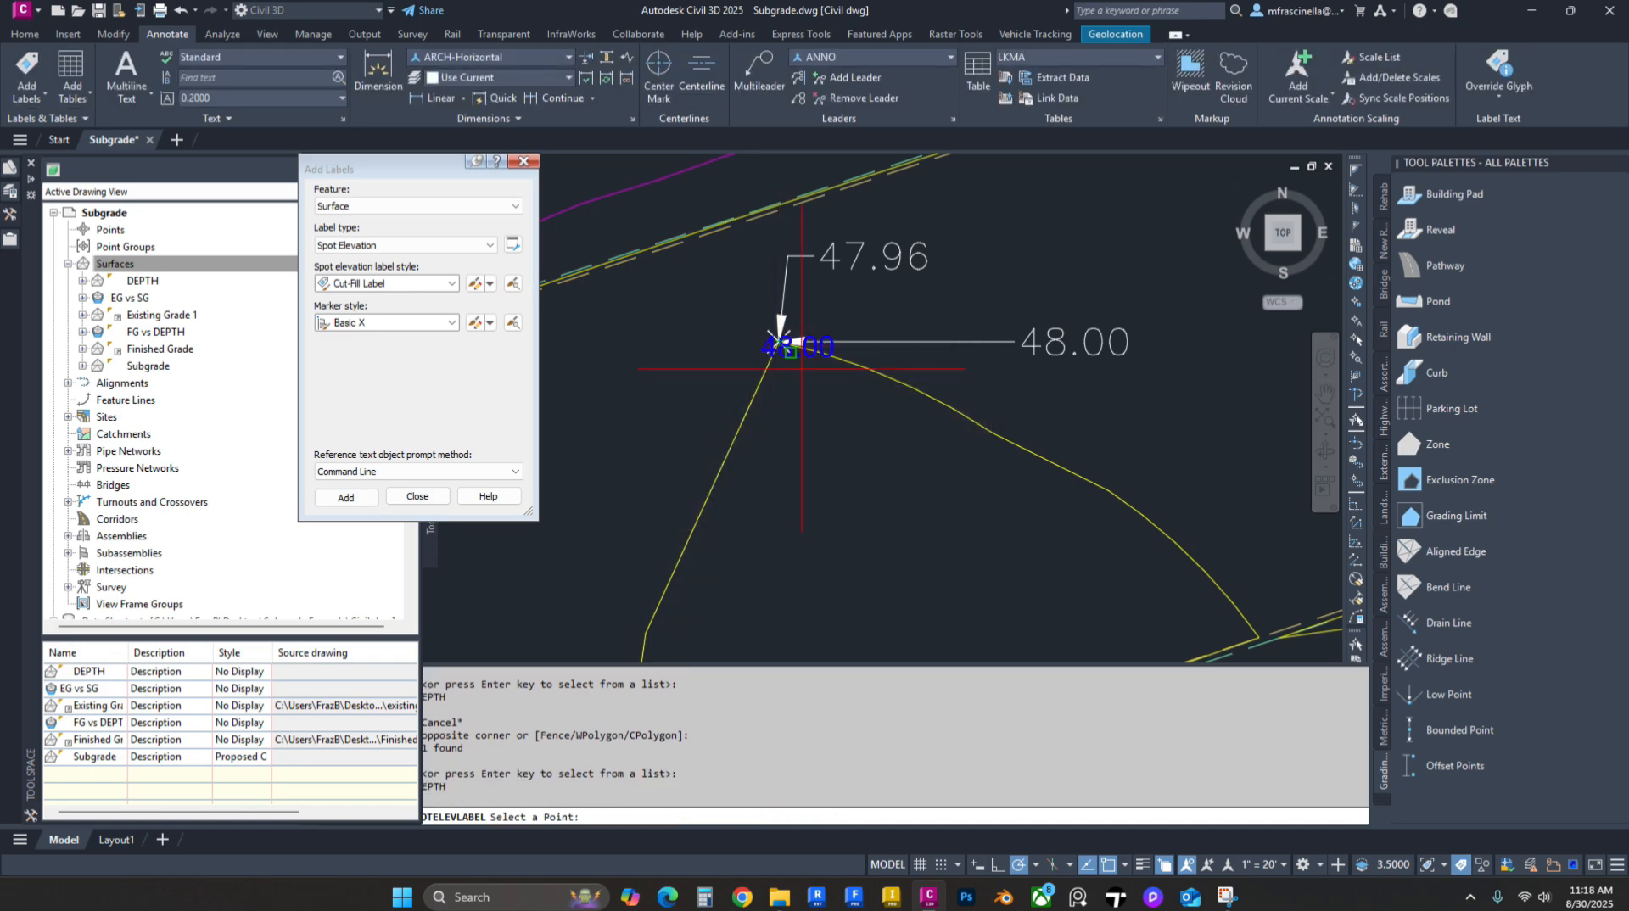
pyautogui.press('Escape')
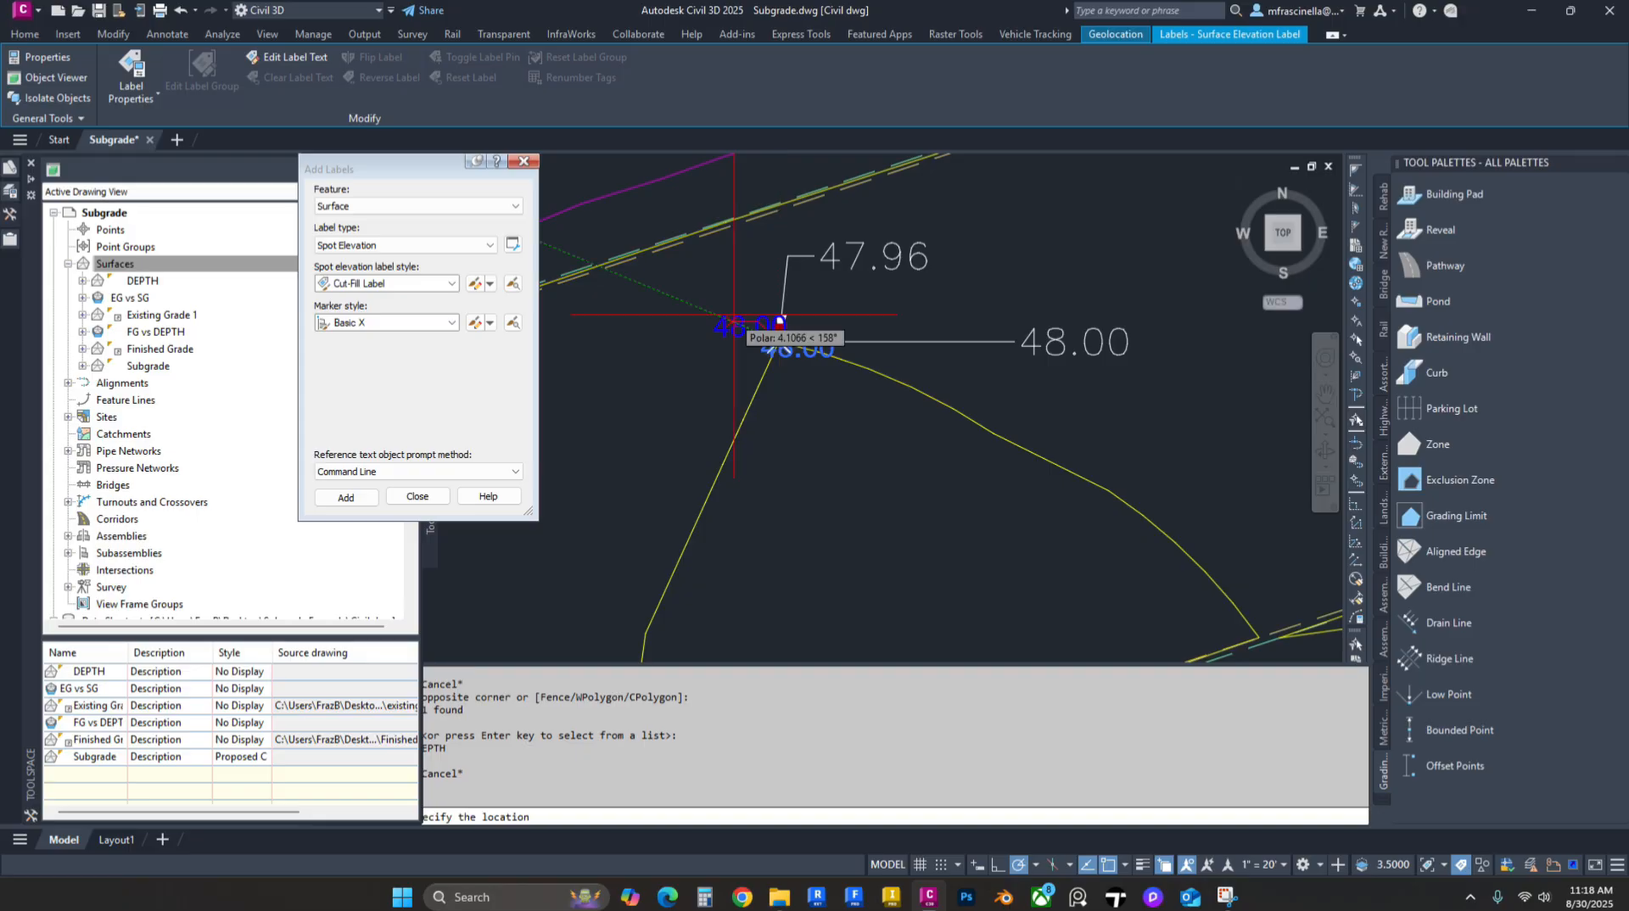
# Step: Move the FG vs DEPTH cut-fill label to the left of its point, with a leader
pyautogui.moveTo(736, 317); pyautogui.dragTo(933, 306, button='middle')
pyautogui.click(824, 330)
pyautogui.press('Escape')
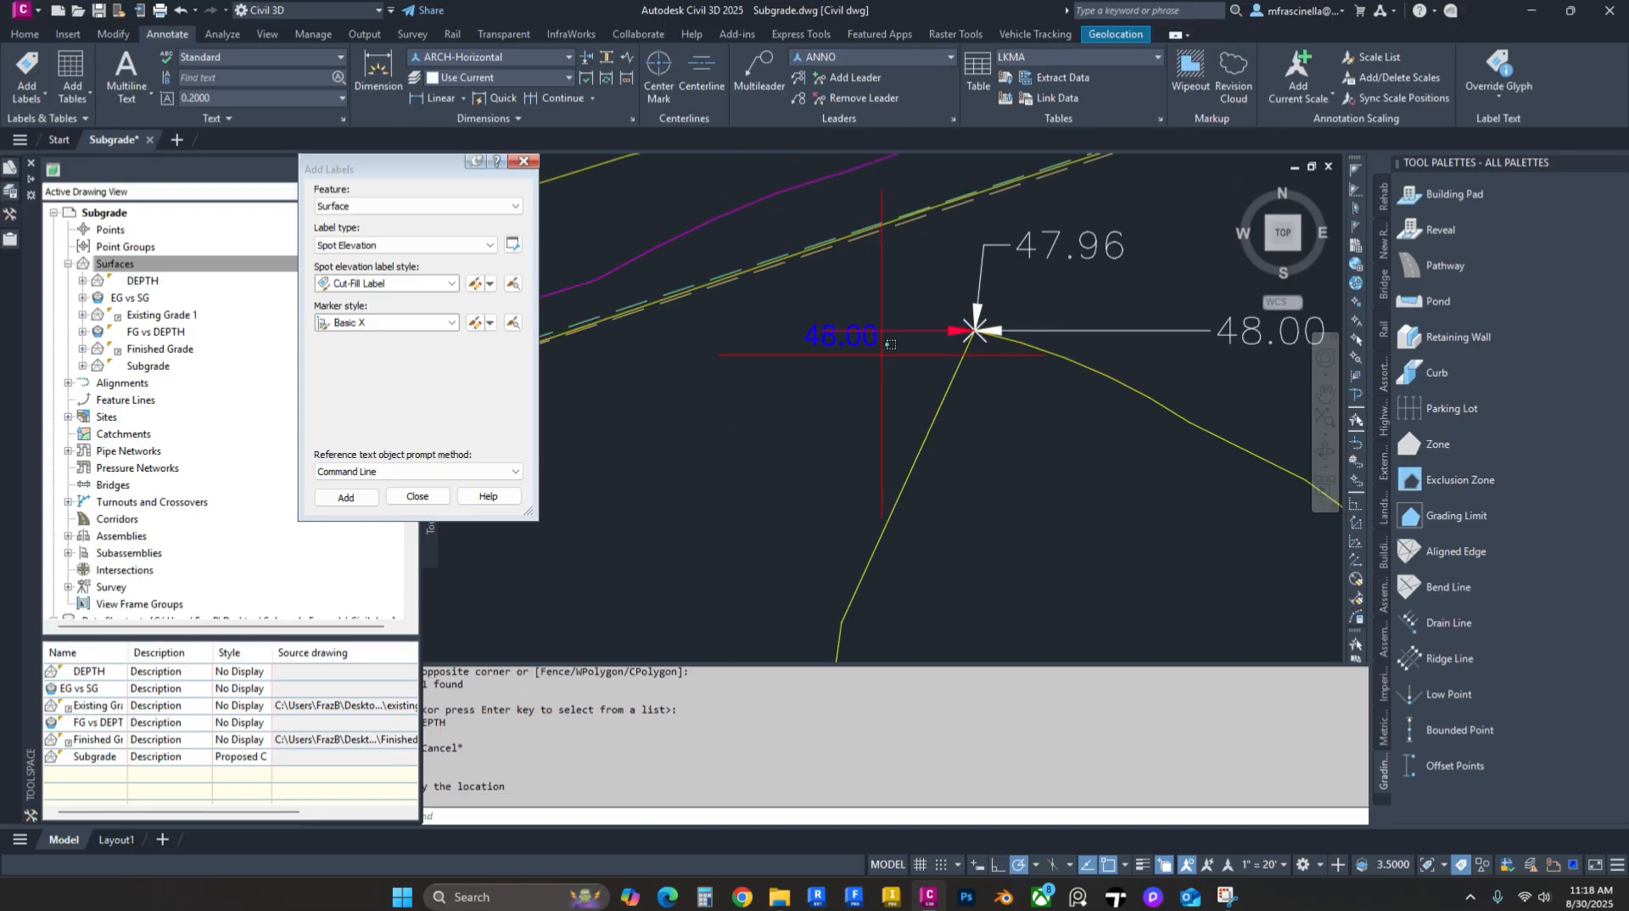
# Step: Select the cut-fill label and inspect the definition of the FG vs DEPTH volume surface it references
pyautogui.click(884, 354)
pyautogui.click(812, 317)
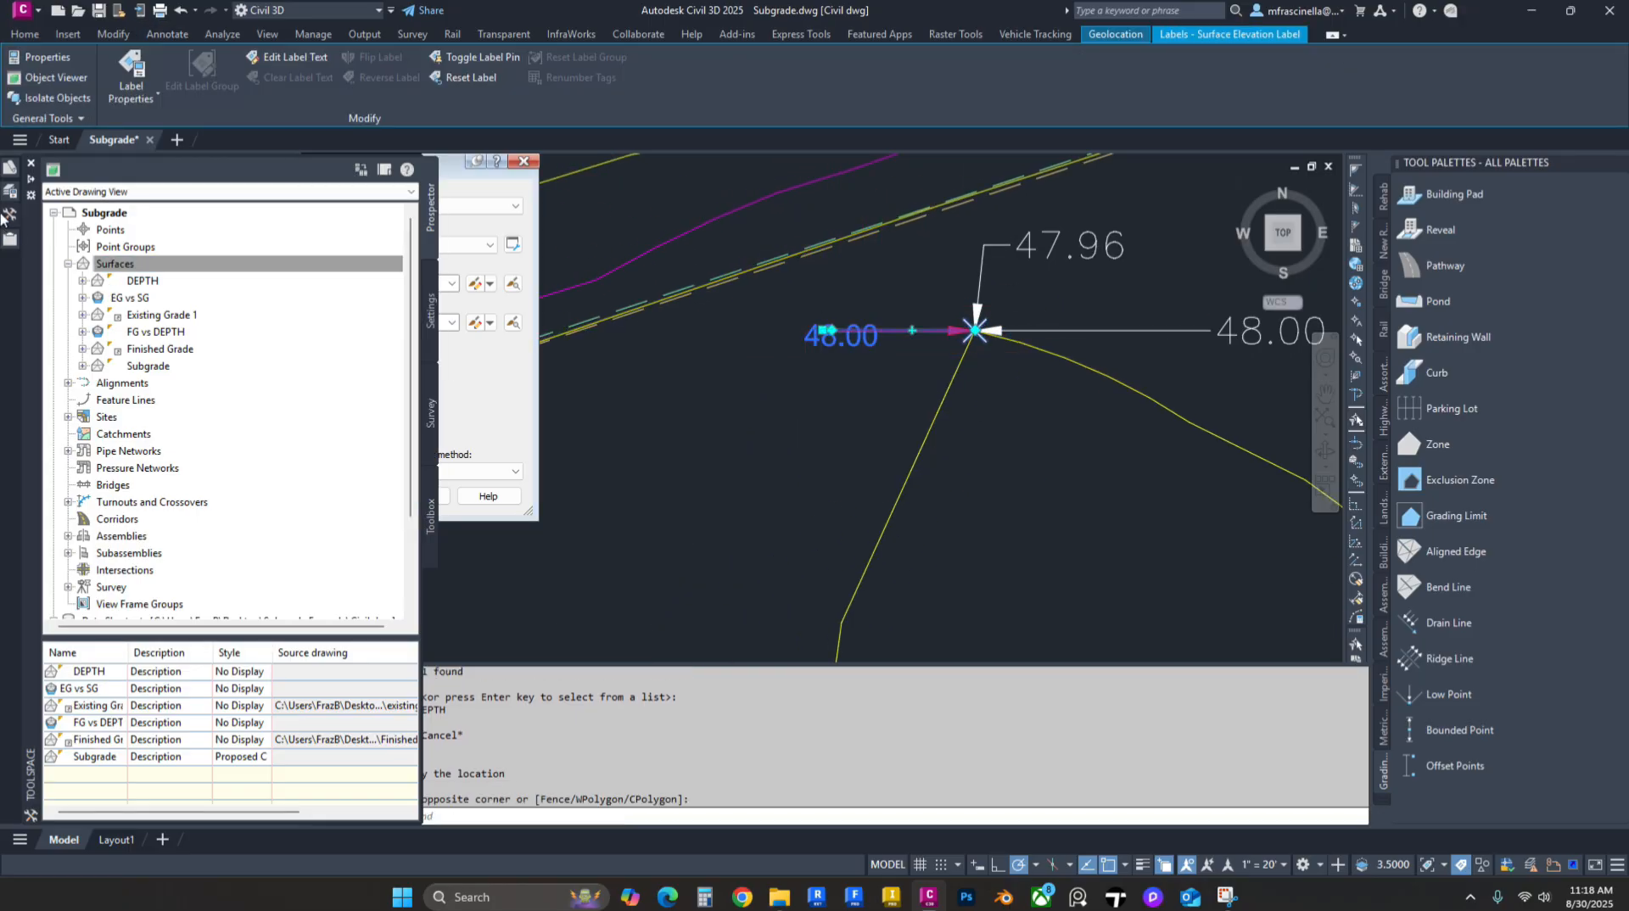
pyautogui.scroll(-3, 207, 583)
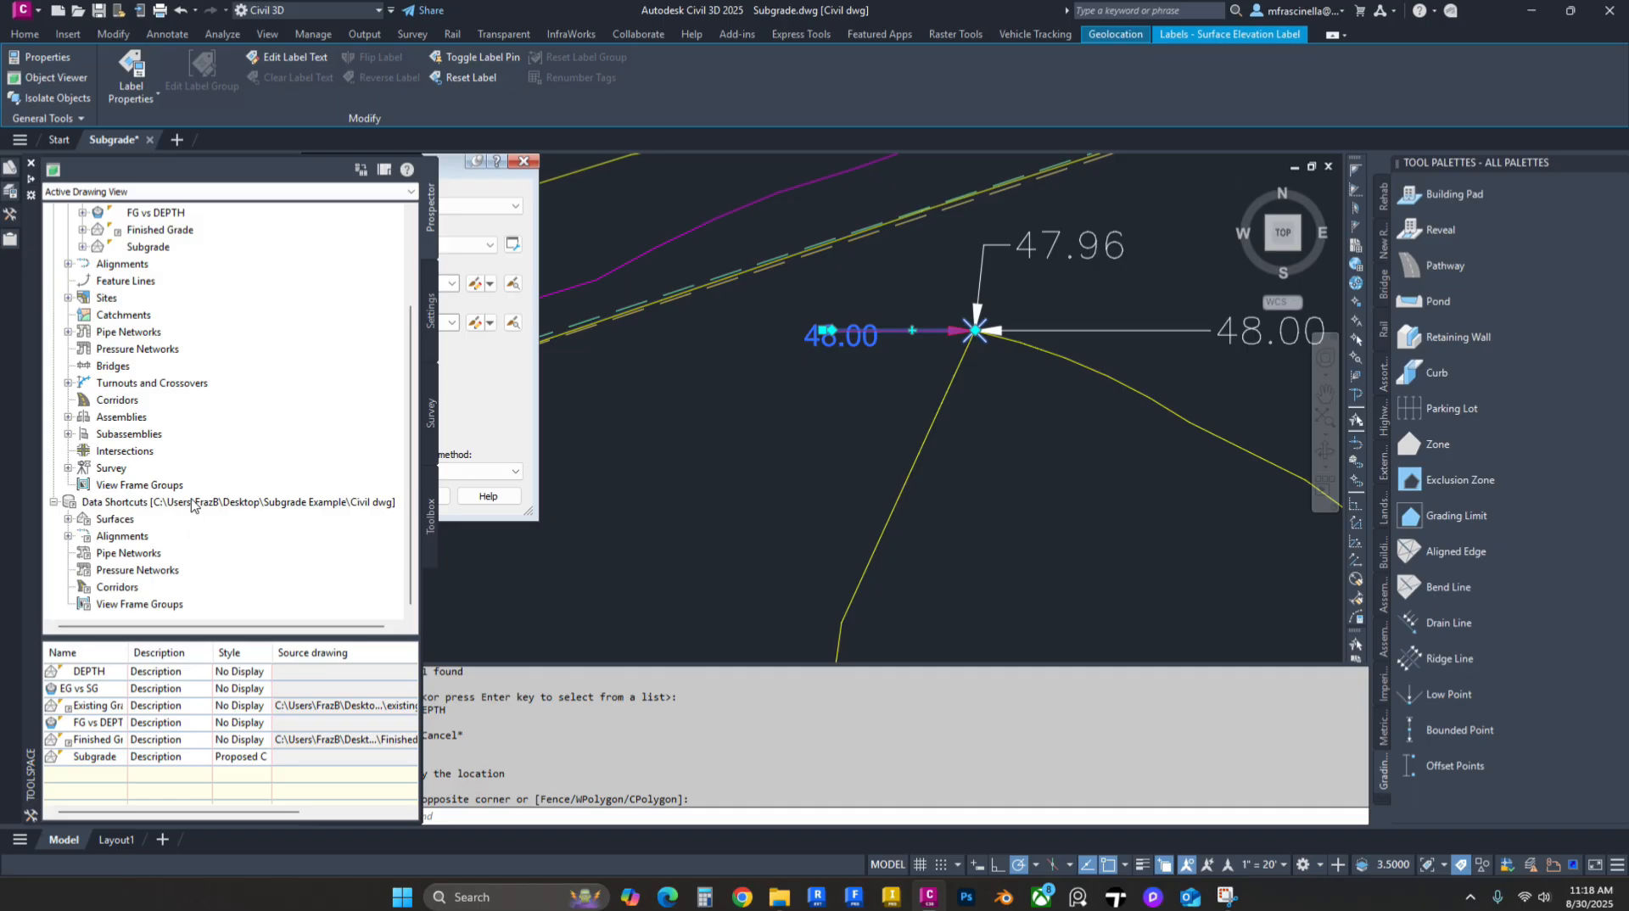
pyautogui.scroll(3, 134, 339)
pyautogui.click(155, 332)
pyautogui.click(82, 332)
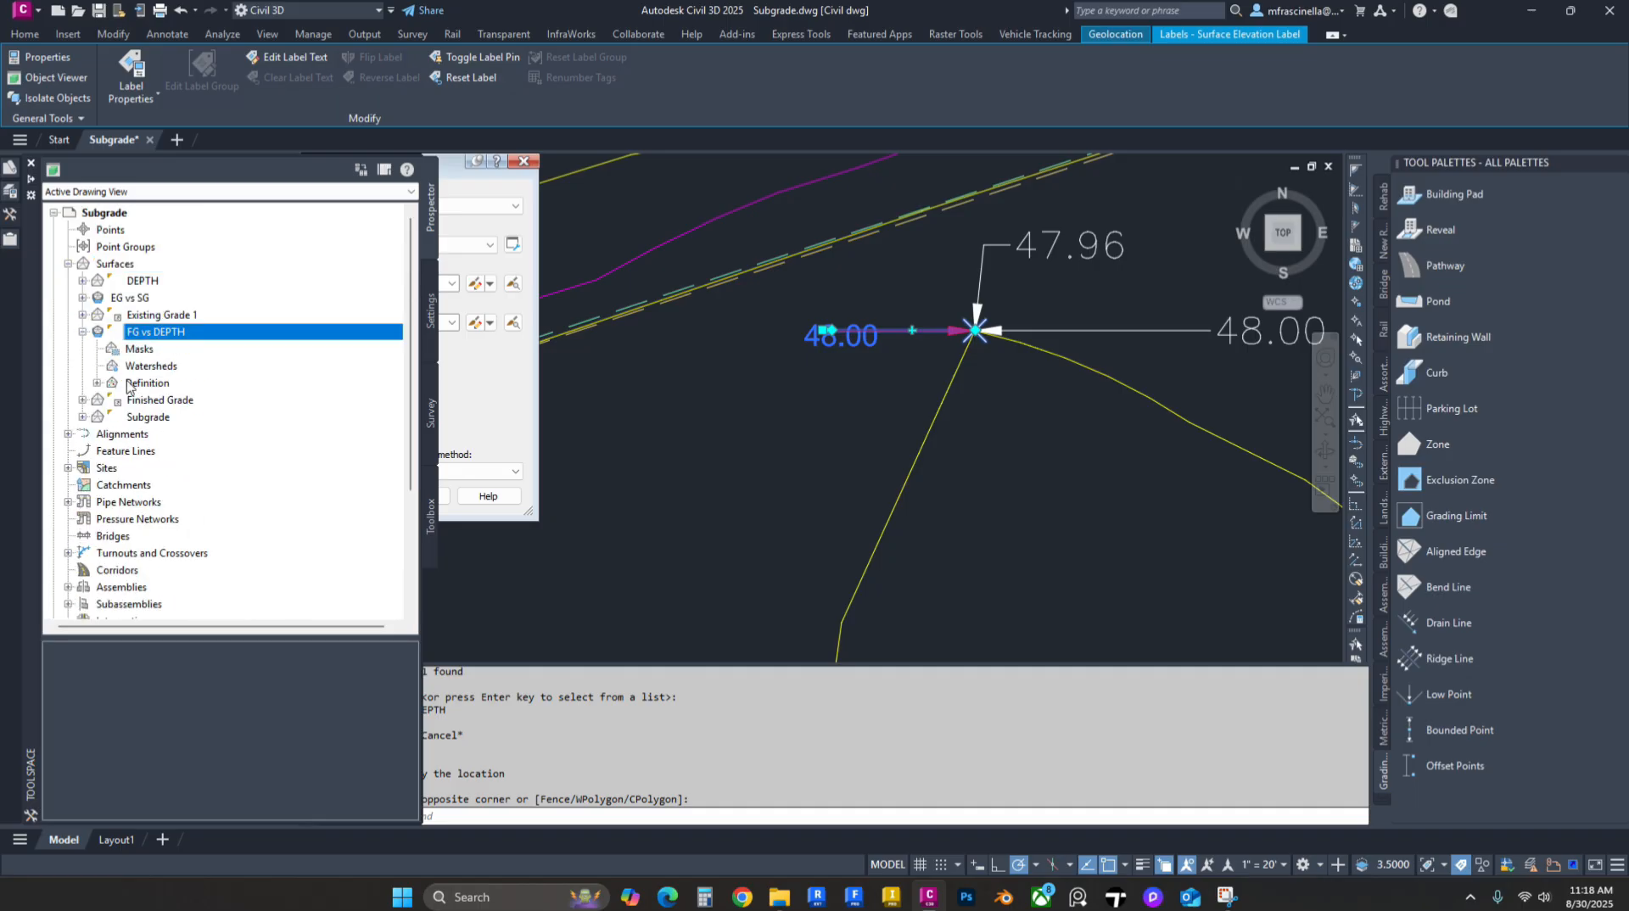
pyautogui.click(97, 382)
pyautogui.click(155, 331)
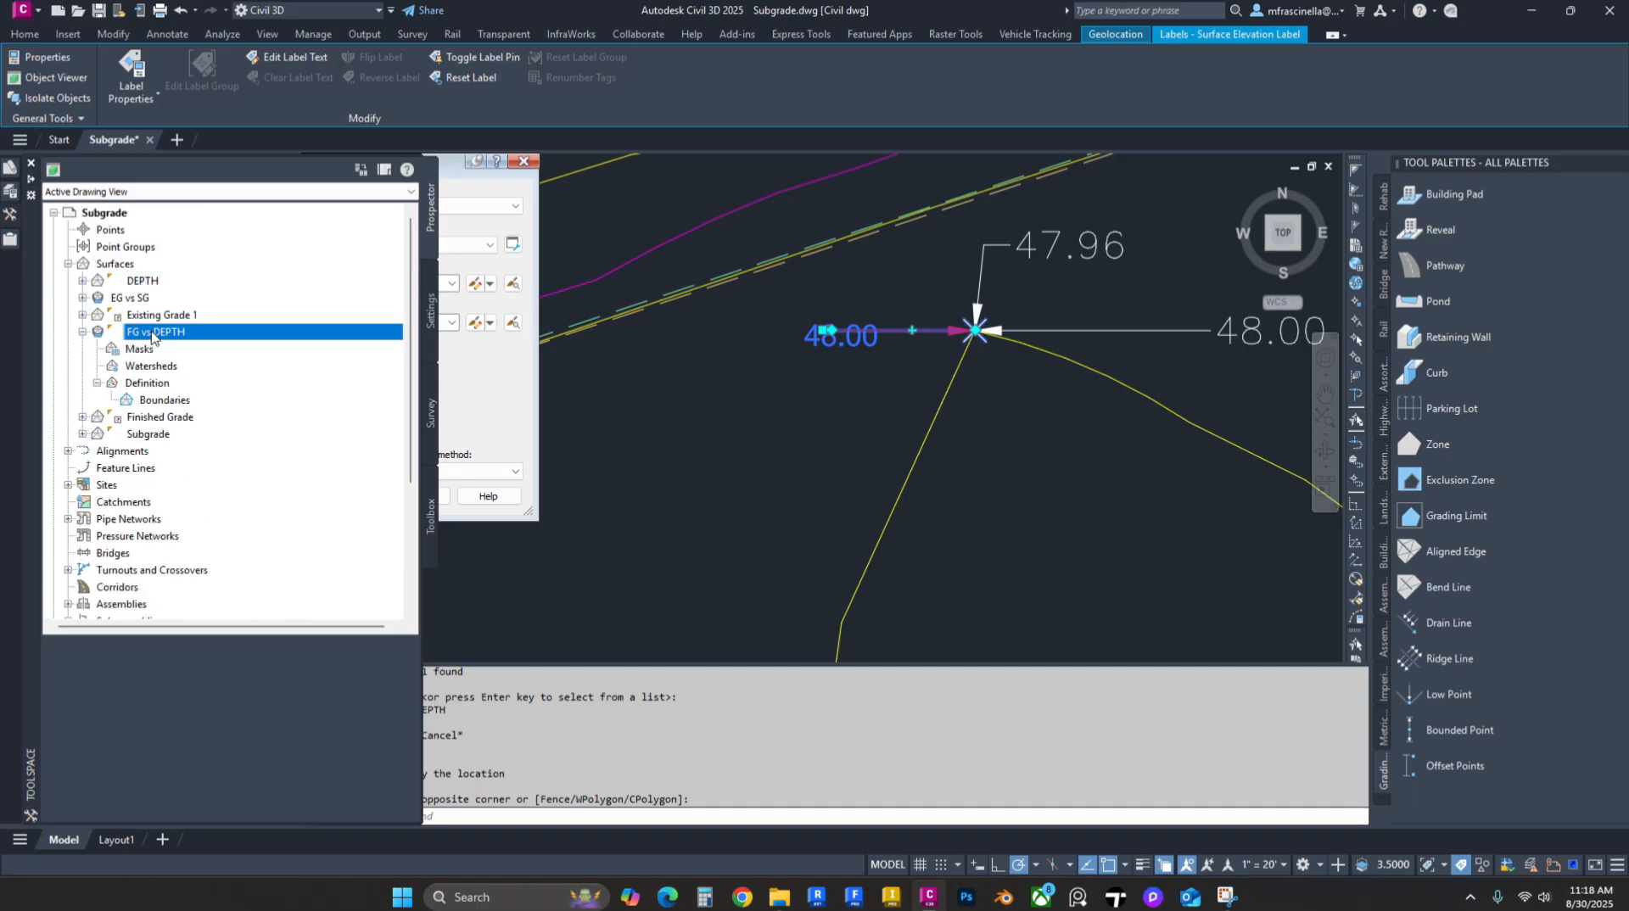
pyautogui.click(83, 332)
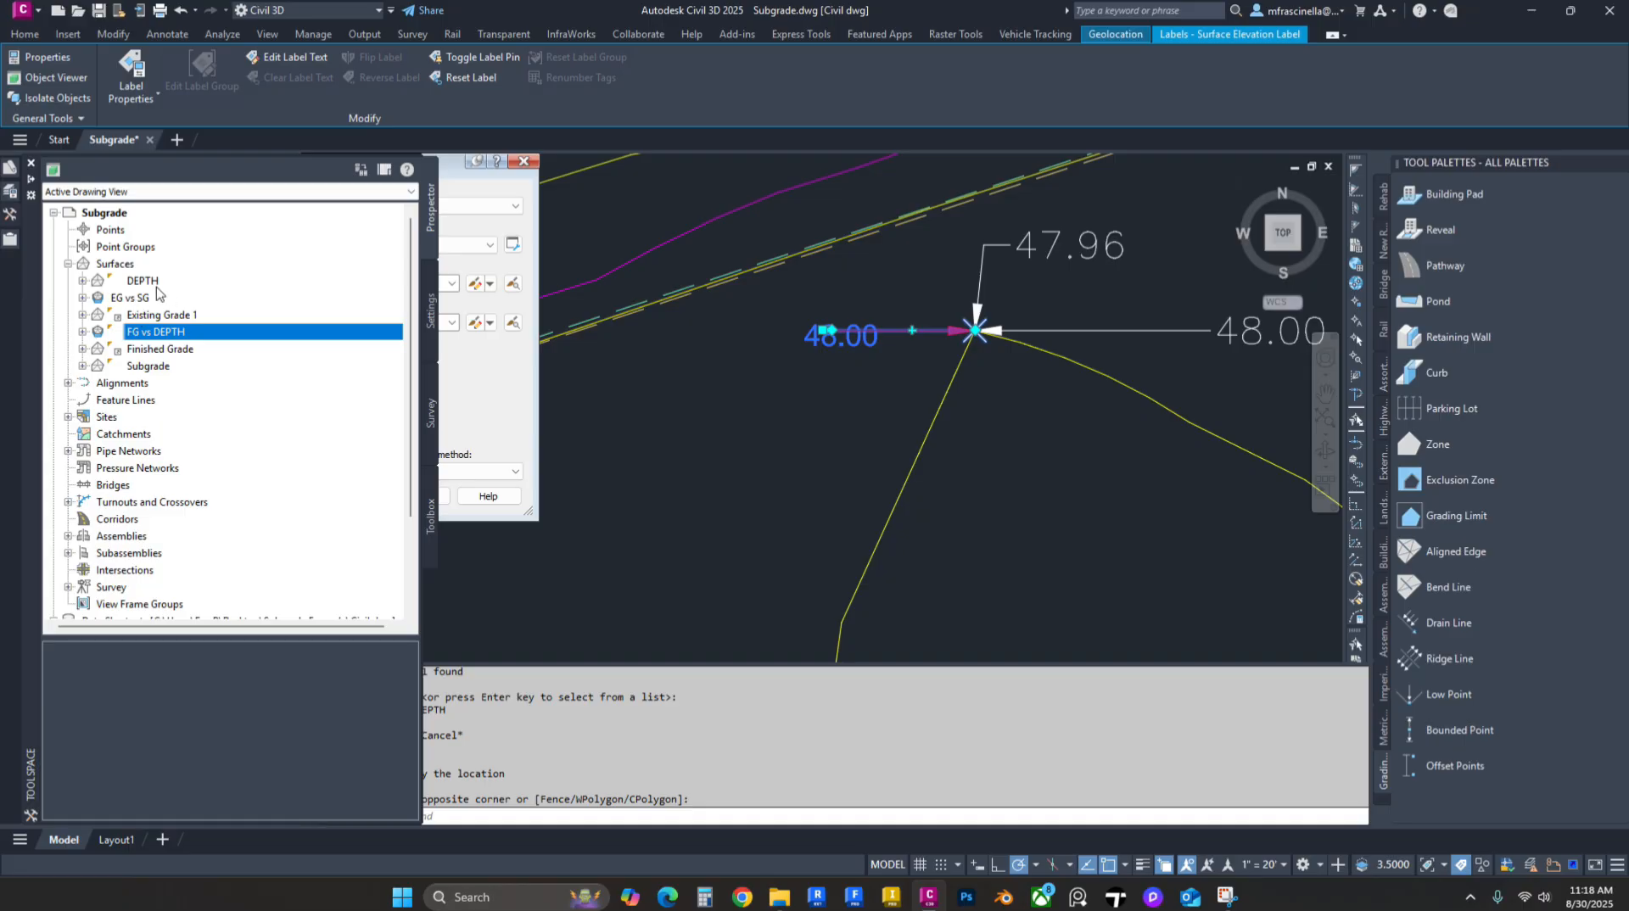
# Step: Switch the cut-fill label at the contour peak to reference the EG vs SG volume surface
pyautogui.click(876, 356)
pyautogui.click(848, 320)
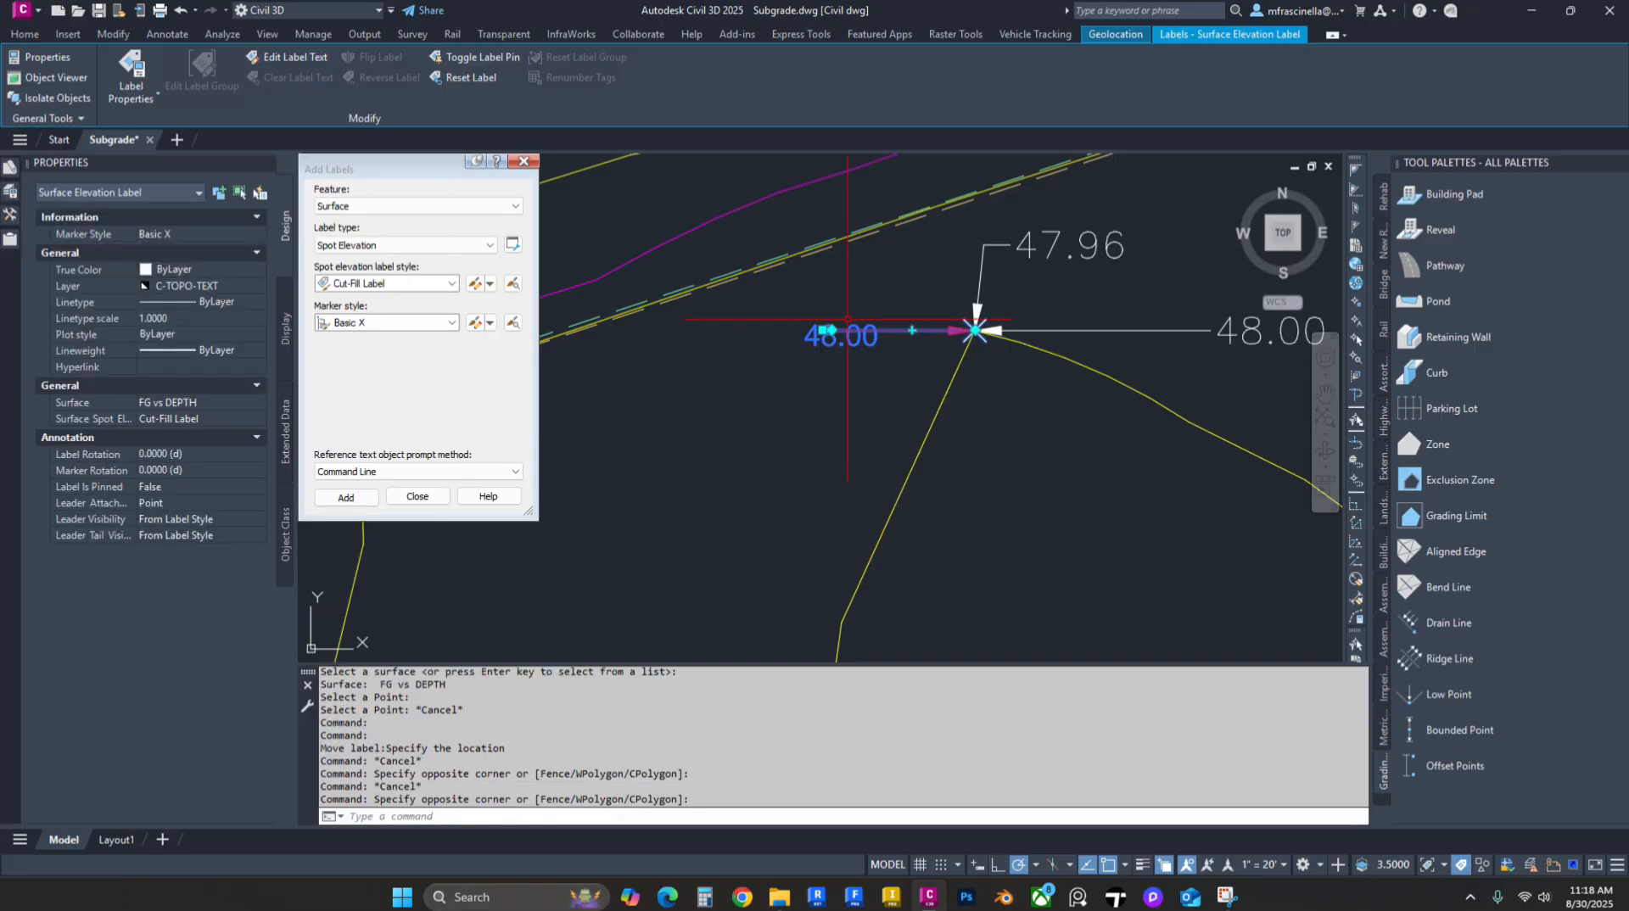
pyautogui.click(260, 403)
pyautogui.click(260, 402)
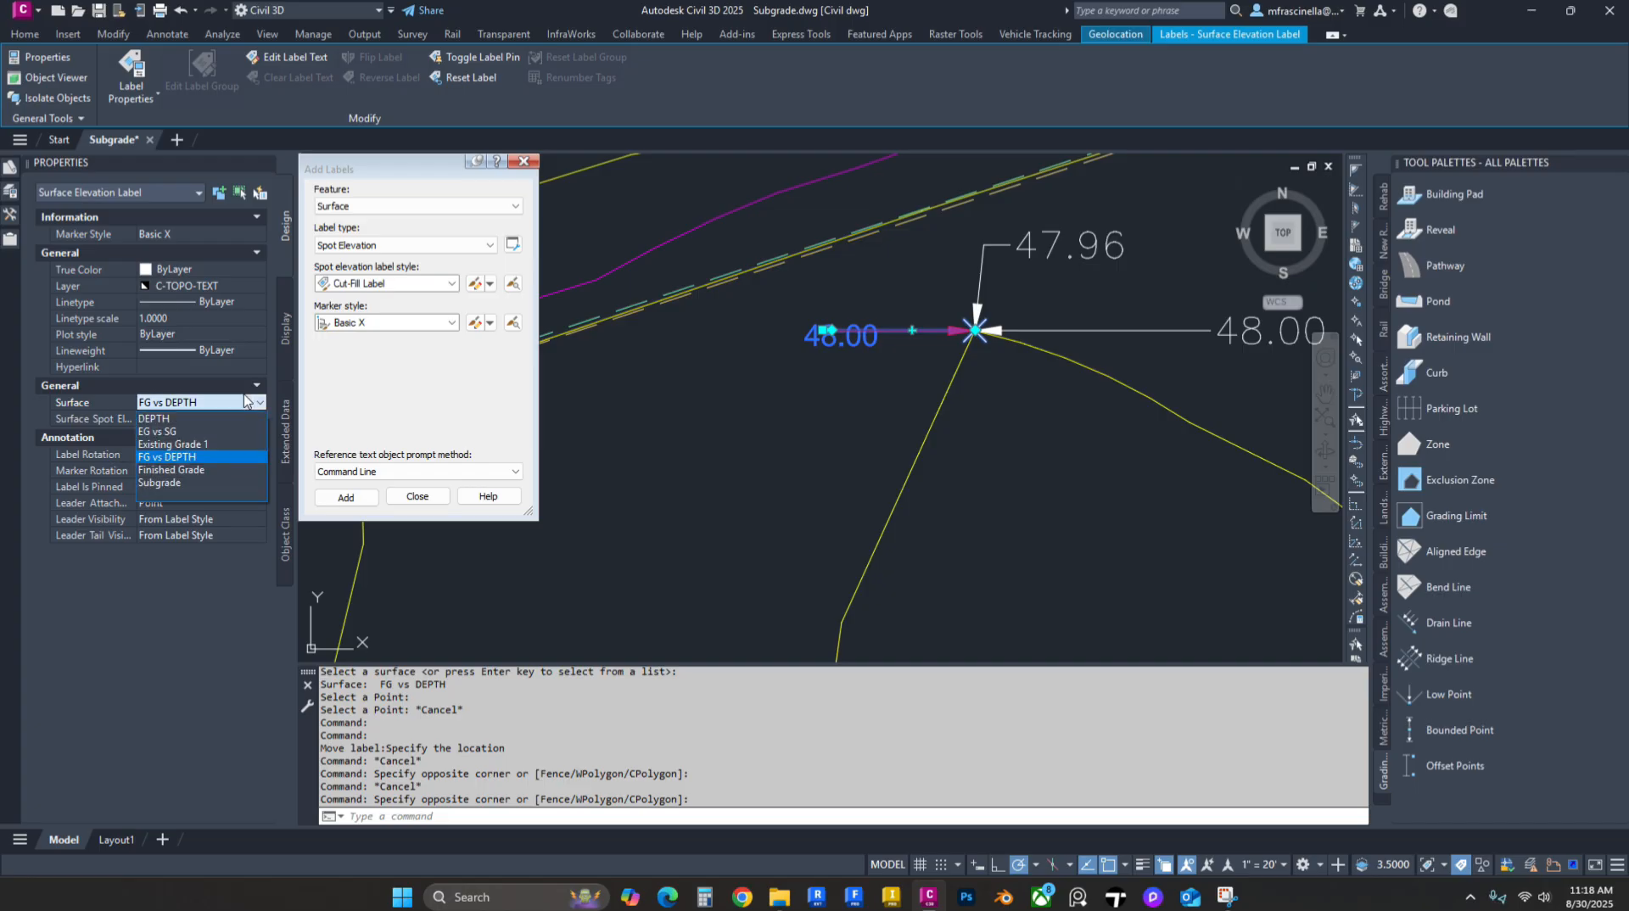
pyautogui.click(176, 431)
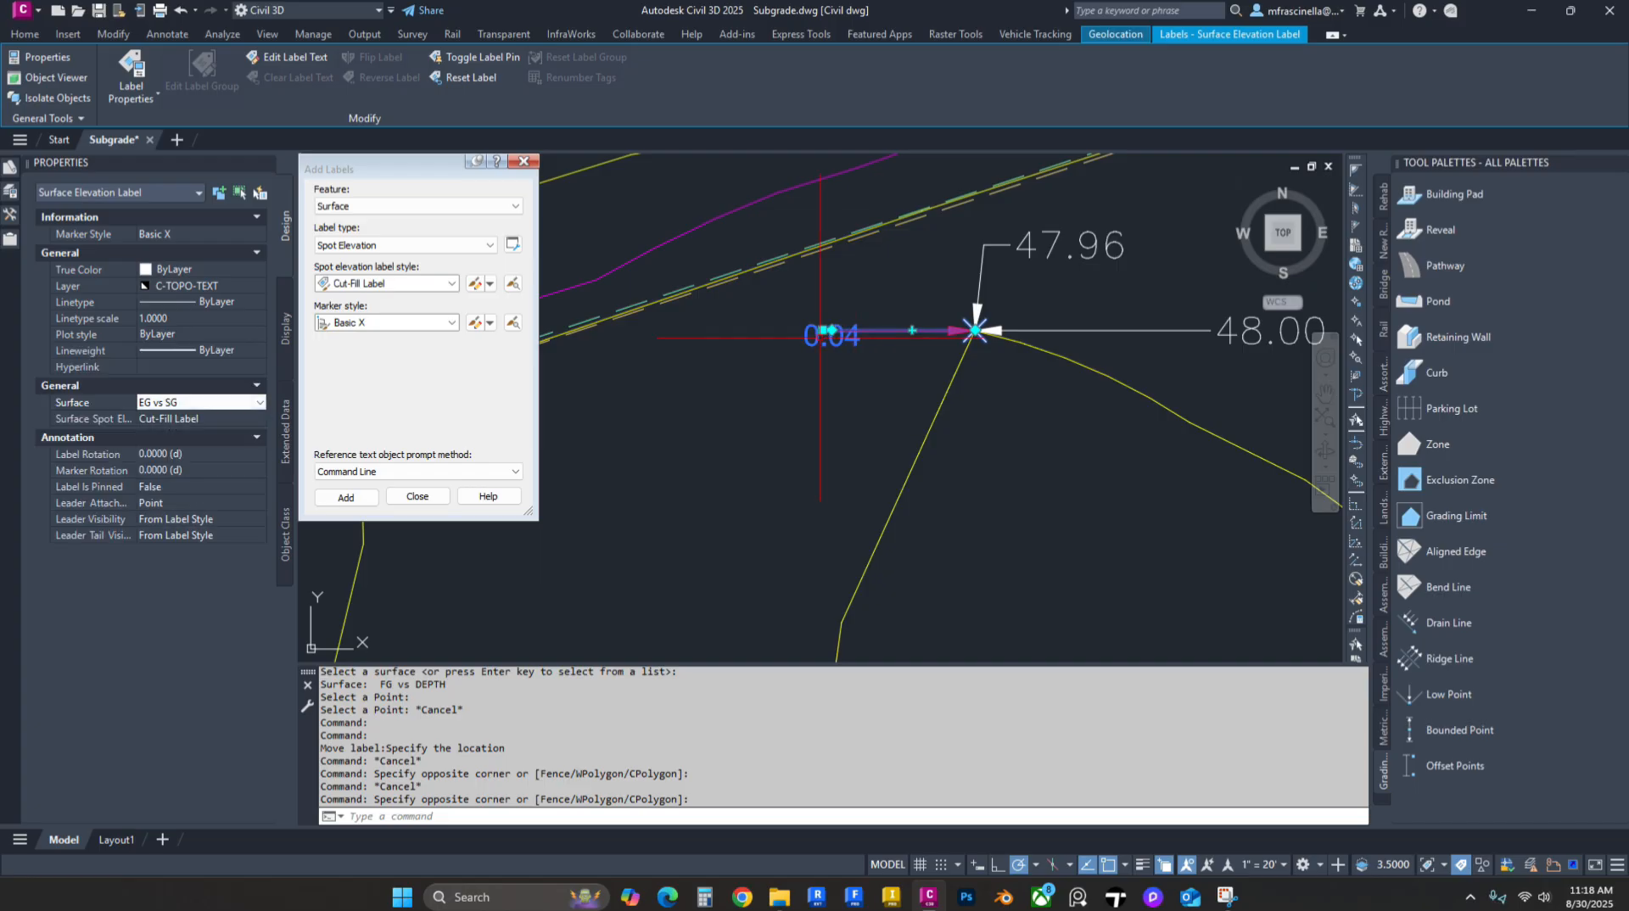
pyautogui.press('Escape')
# Step: Compare the existing grade, subgrade and cut-fill labels at the peak, and check the surface elevations at a nearby point
pyautogui.moveTo(865, 351); pyautogui.dragTo(737, 368, button='middle')
pyautogui.scroll(1, 829, 351)
pyautogui.scroll(-1, 716, 373)
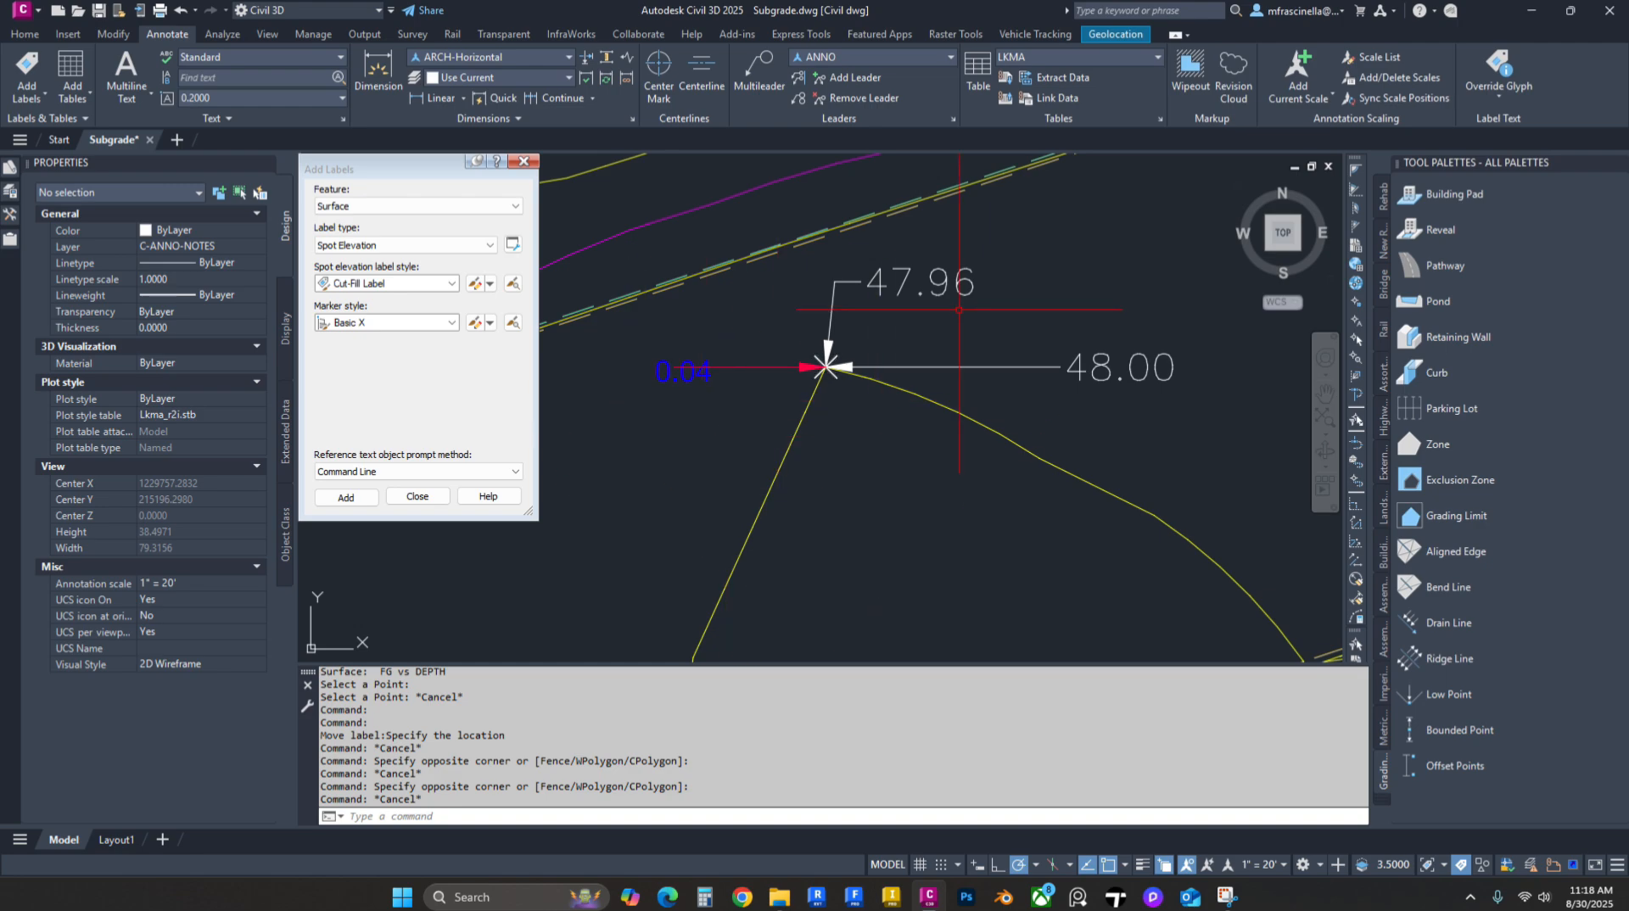
pyautogui.click(913, 275)
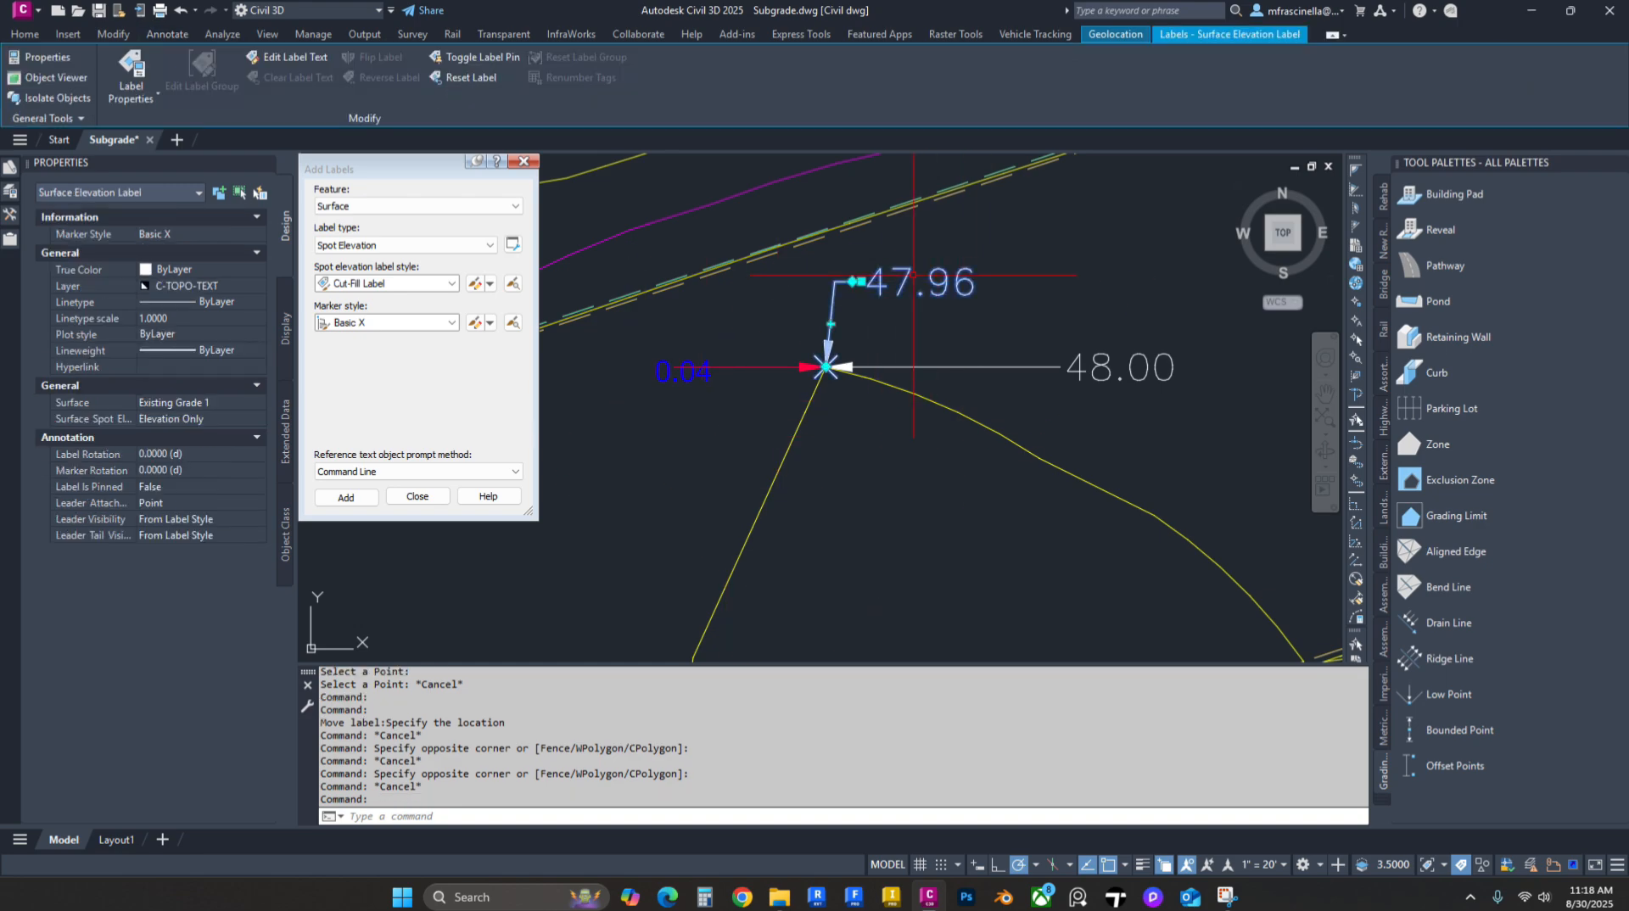
pyautogui.moveTo(931, 275); pyautogui.dragTo(899, 244, button='middle')
pyautogui.press('Escape')
pyautogui.click(1131, 375)
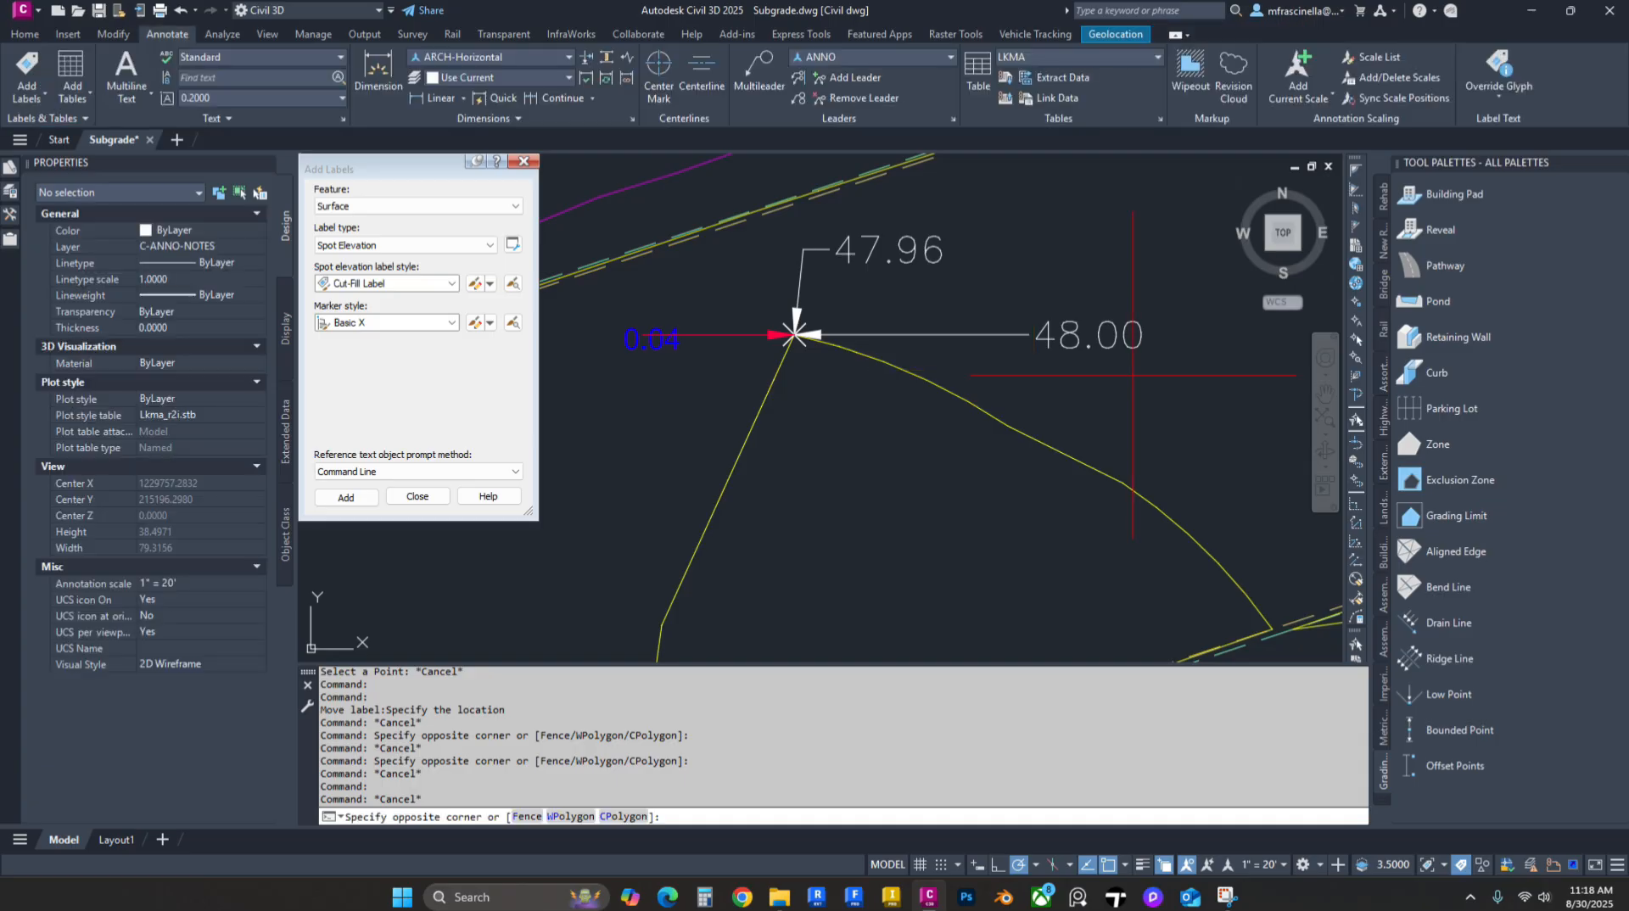
pyautogui.click(1044, 294)
pyautogui.press('Escape')
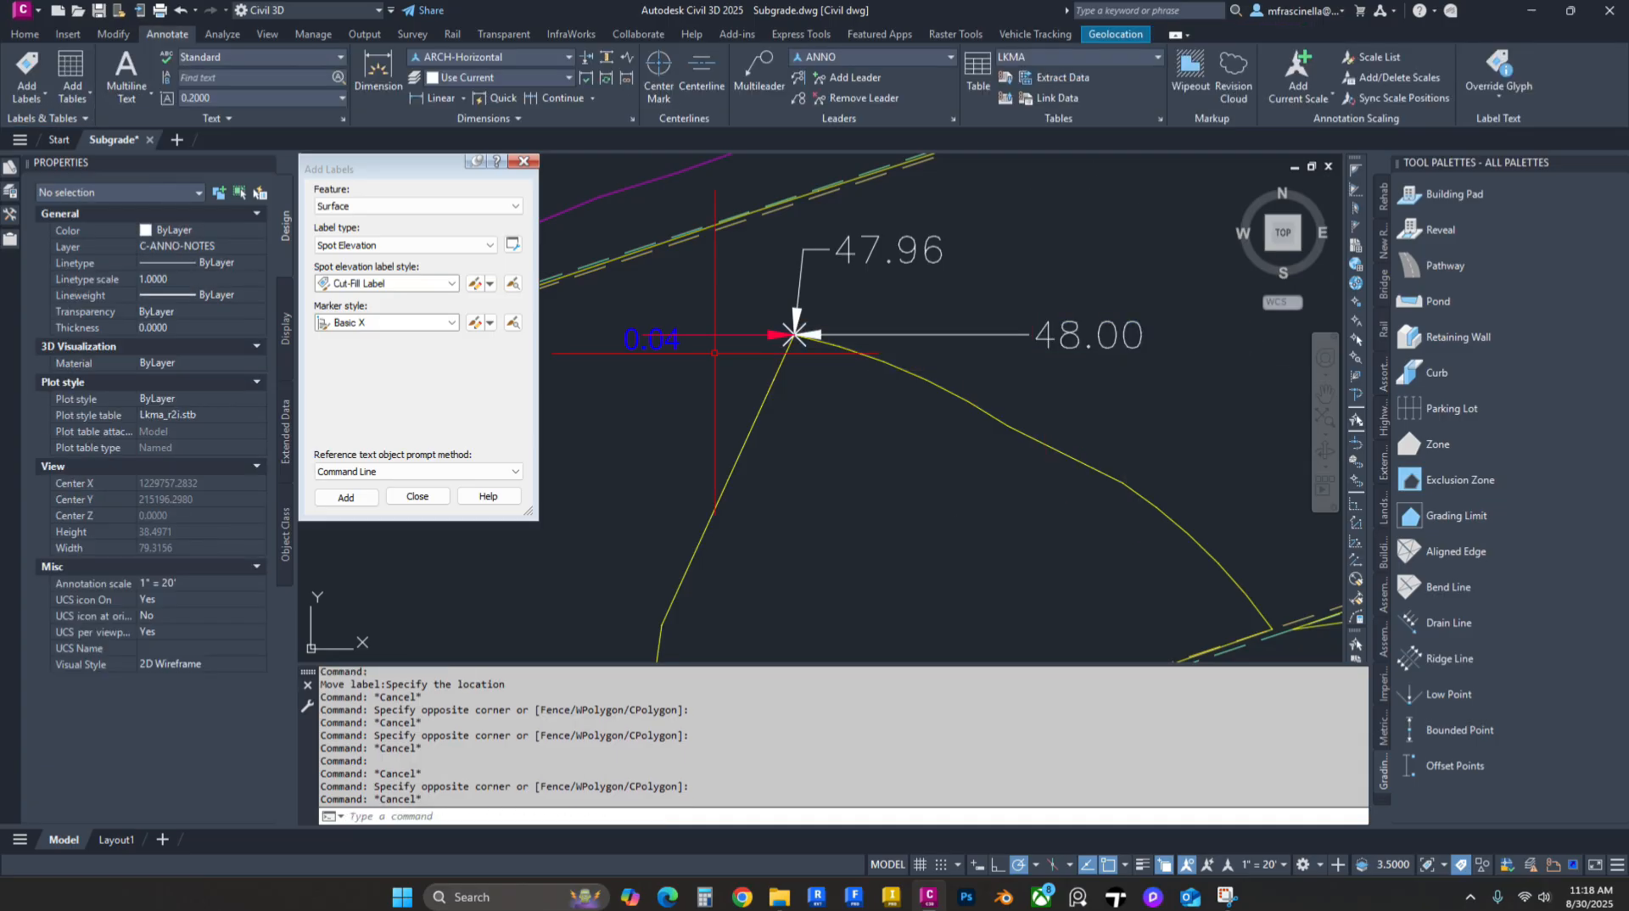
pyautogui.moveTo(663, 349)
pyautogui.mouseDown(button='middle')
pyautogui.moveTo(771, 320)
pyautogui.moveTo(717, 359)
pyautogui.mouseUp(button='middle')
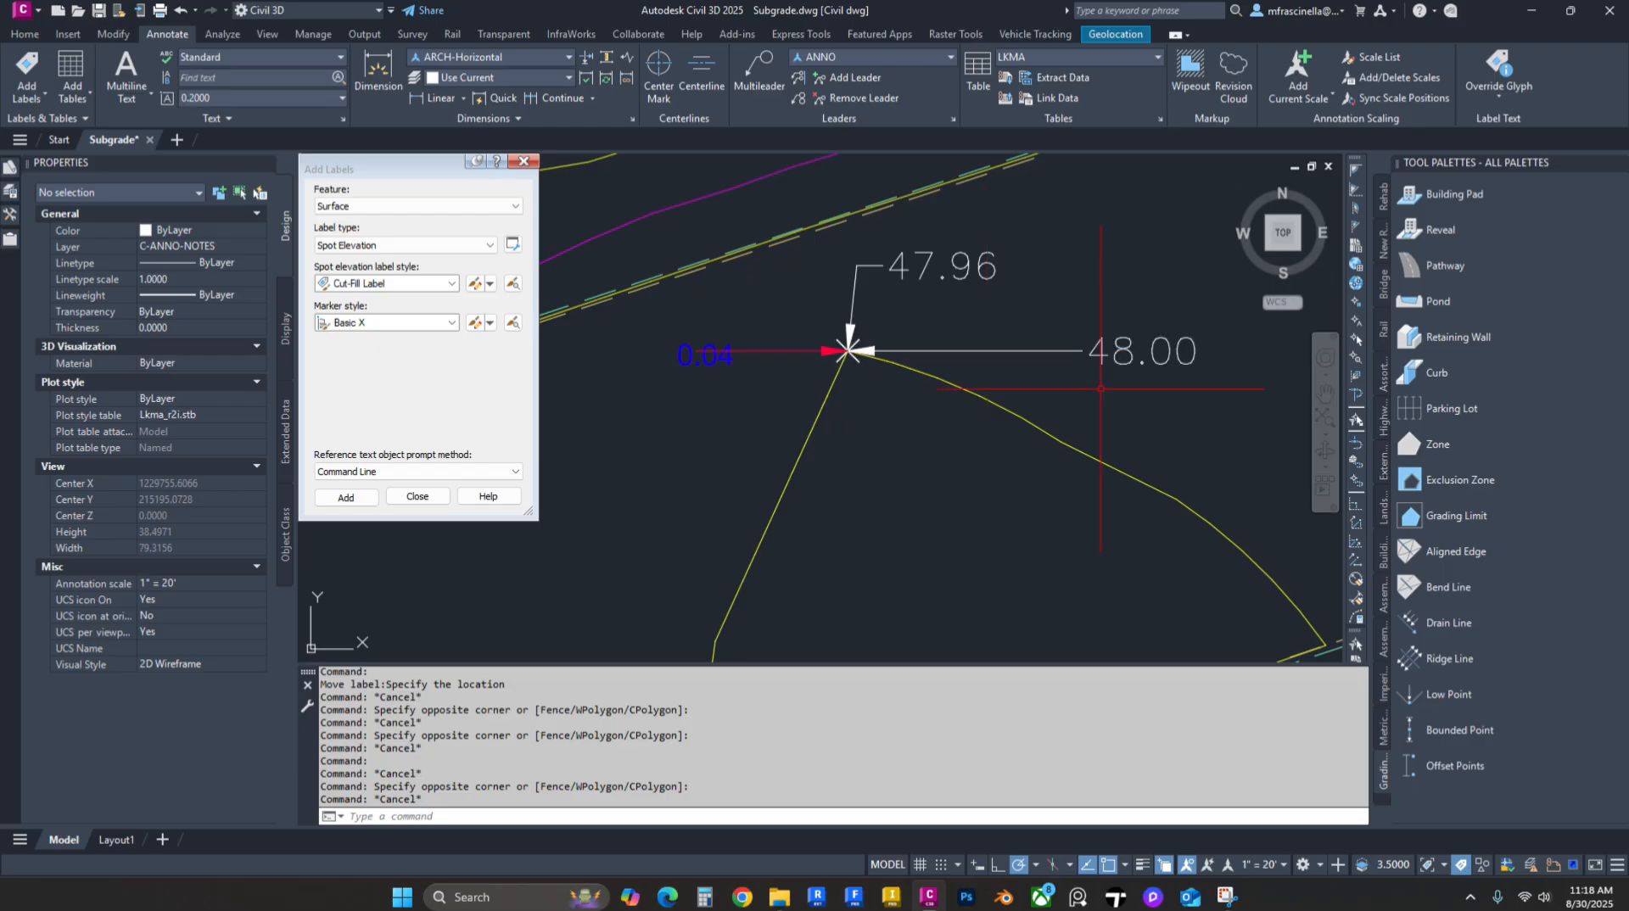
pyautogui.moveTo(1101, 389)
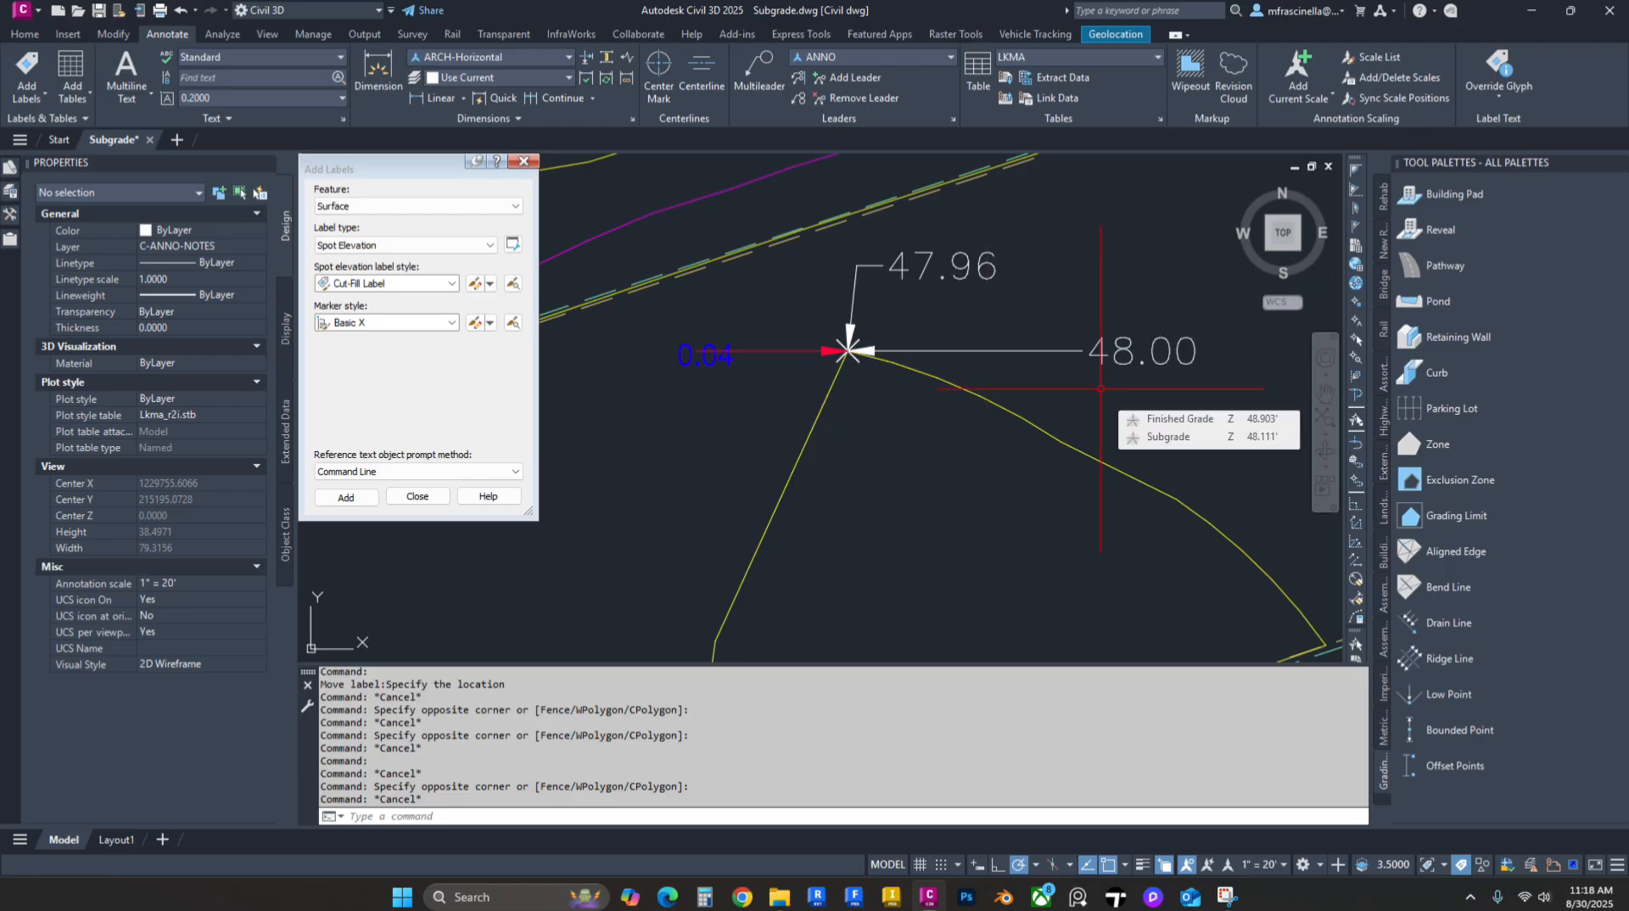
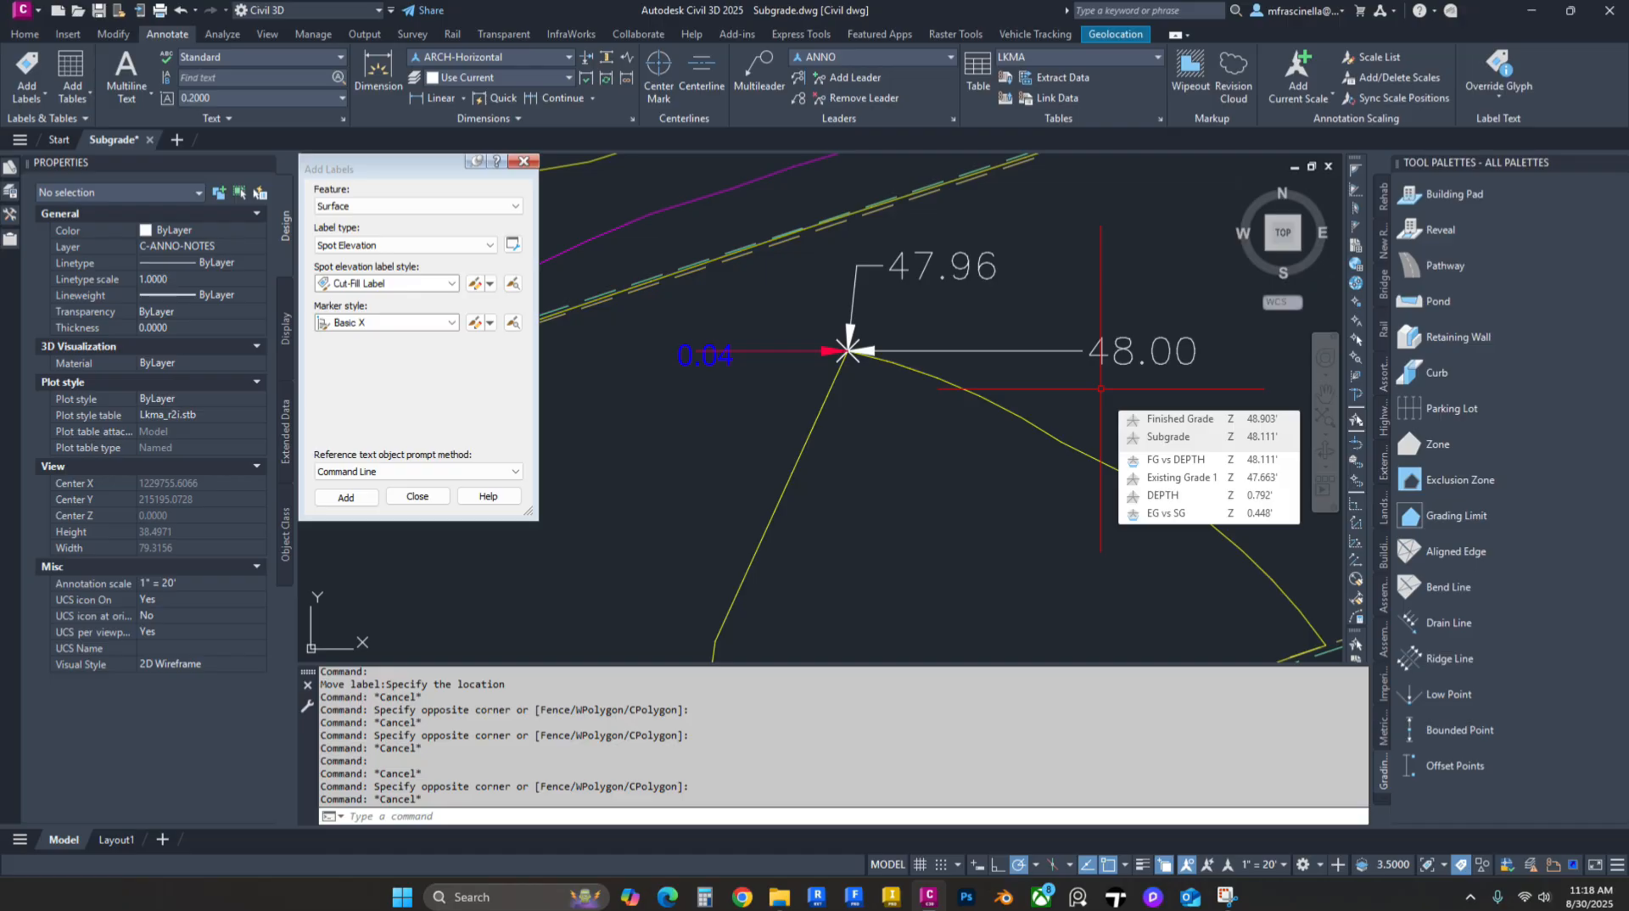
# Step: Erase the existing grade, subgrade and cut-fill spot elevation labels at the contour peak
pyautogui.click(962, 361)
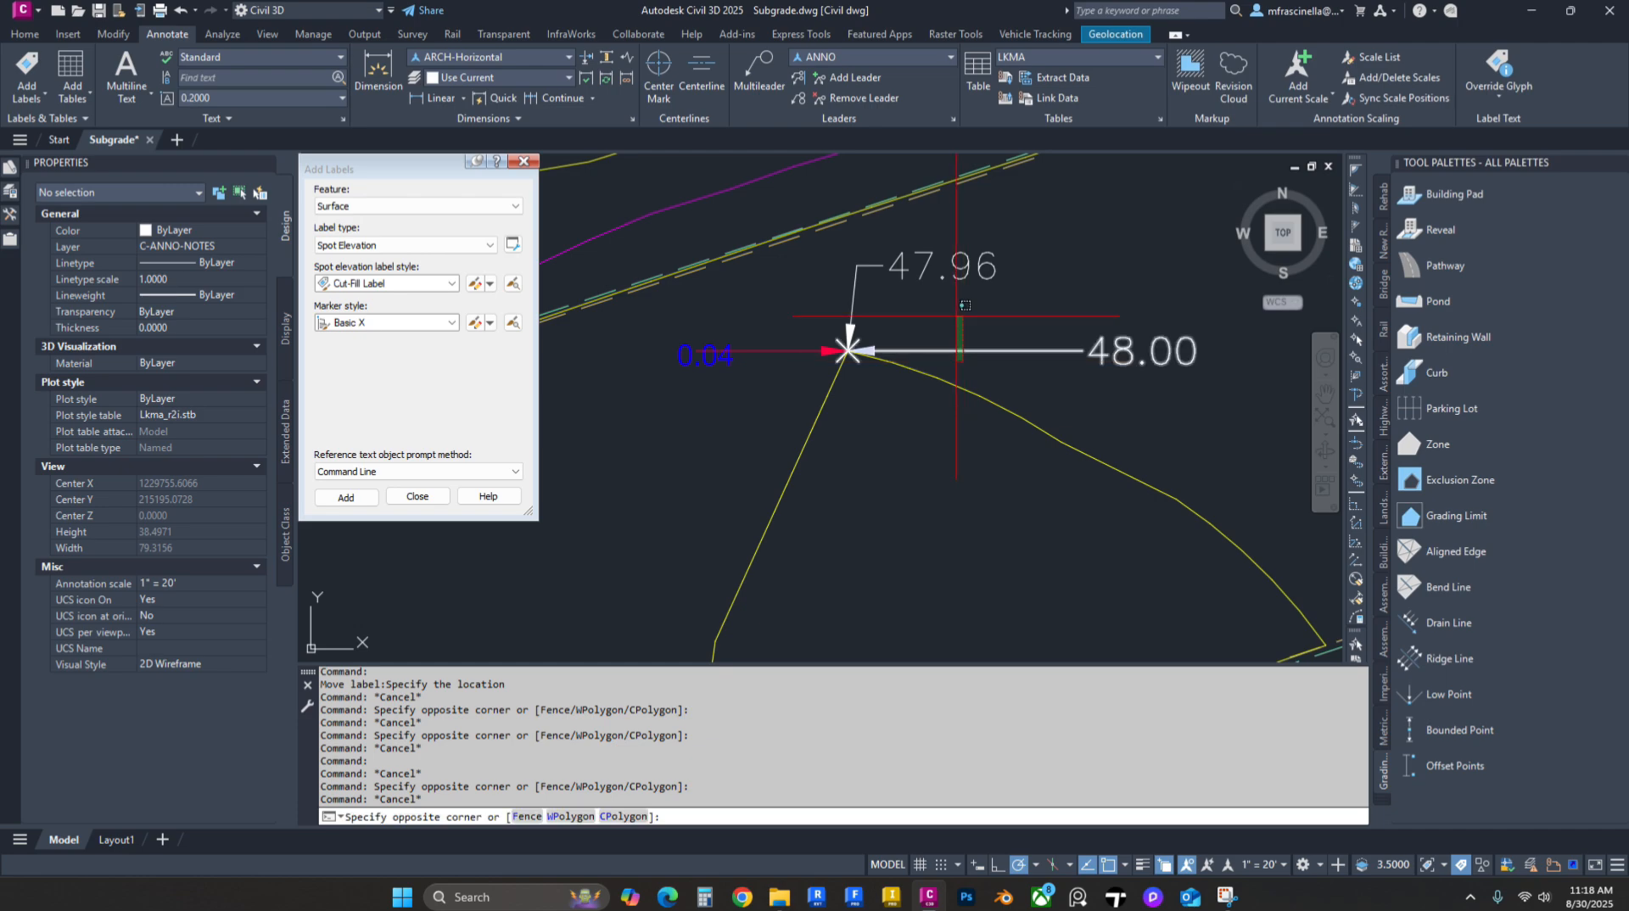
pyautogui.click(959, 317)
pyautogui.click(1181, 381)
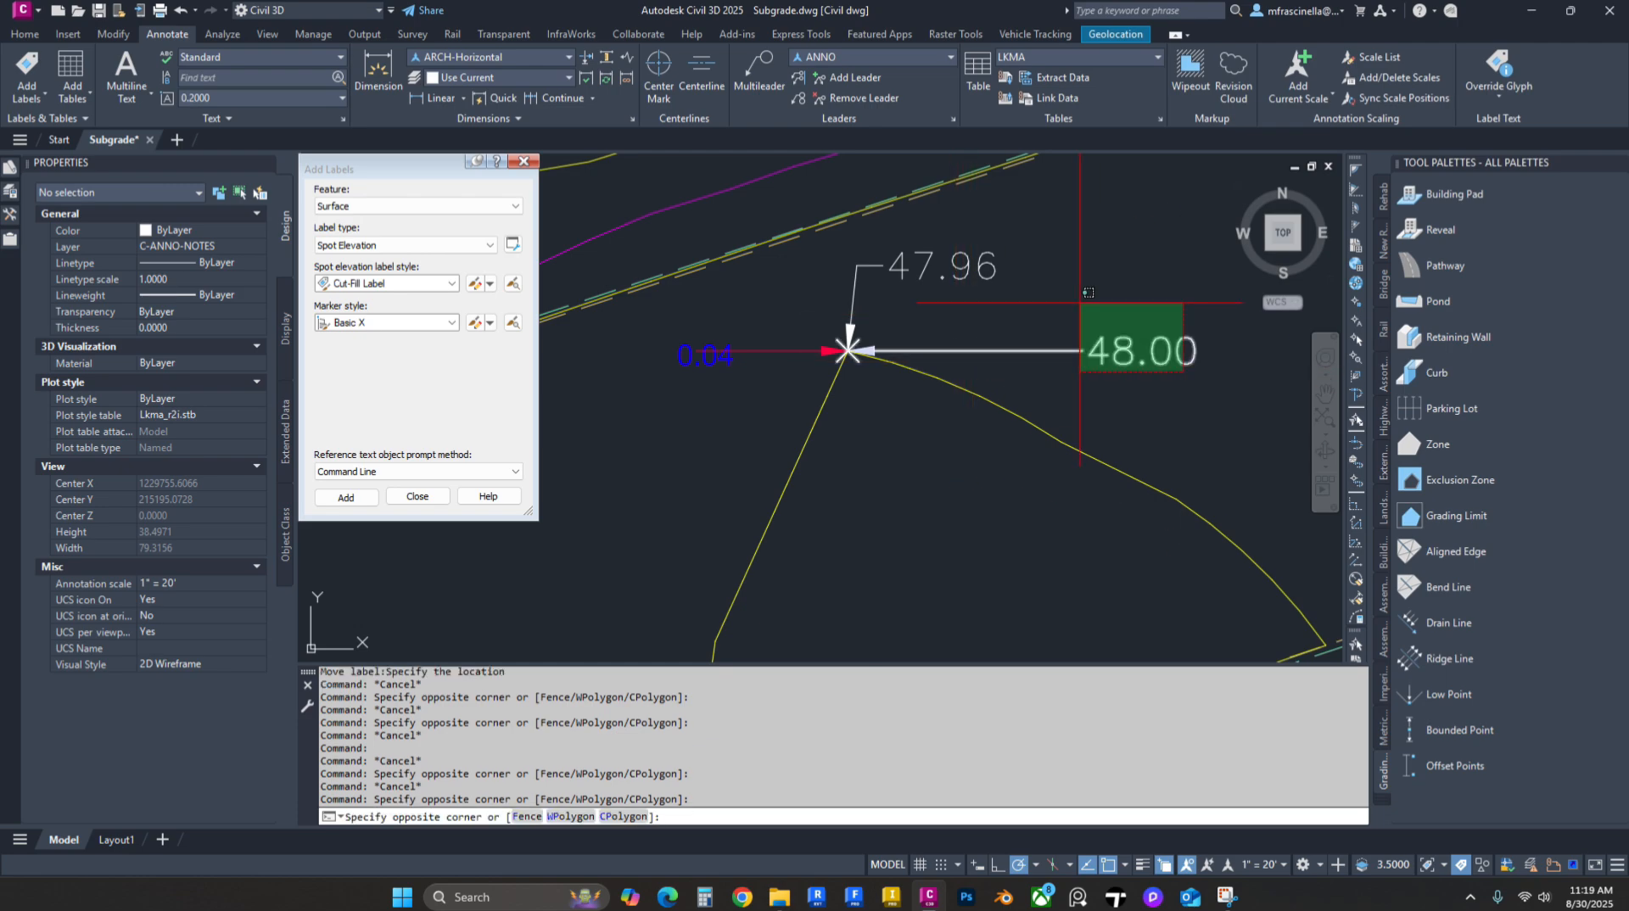
pyautogui.click(1081, 303)
pyautogui.click(1005, 297)
pyautogui.click(933, 254)
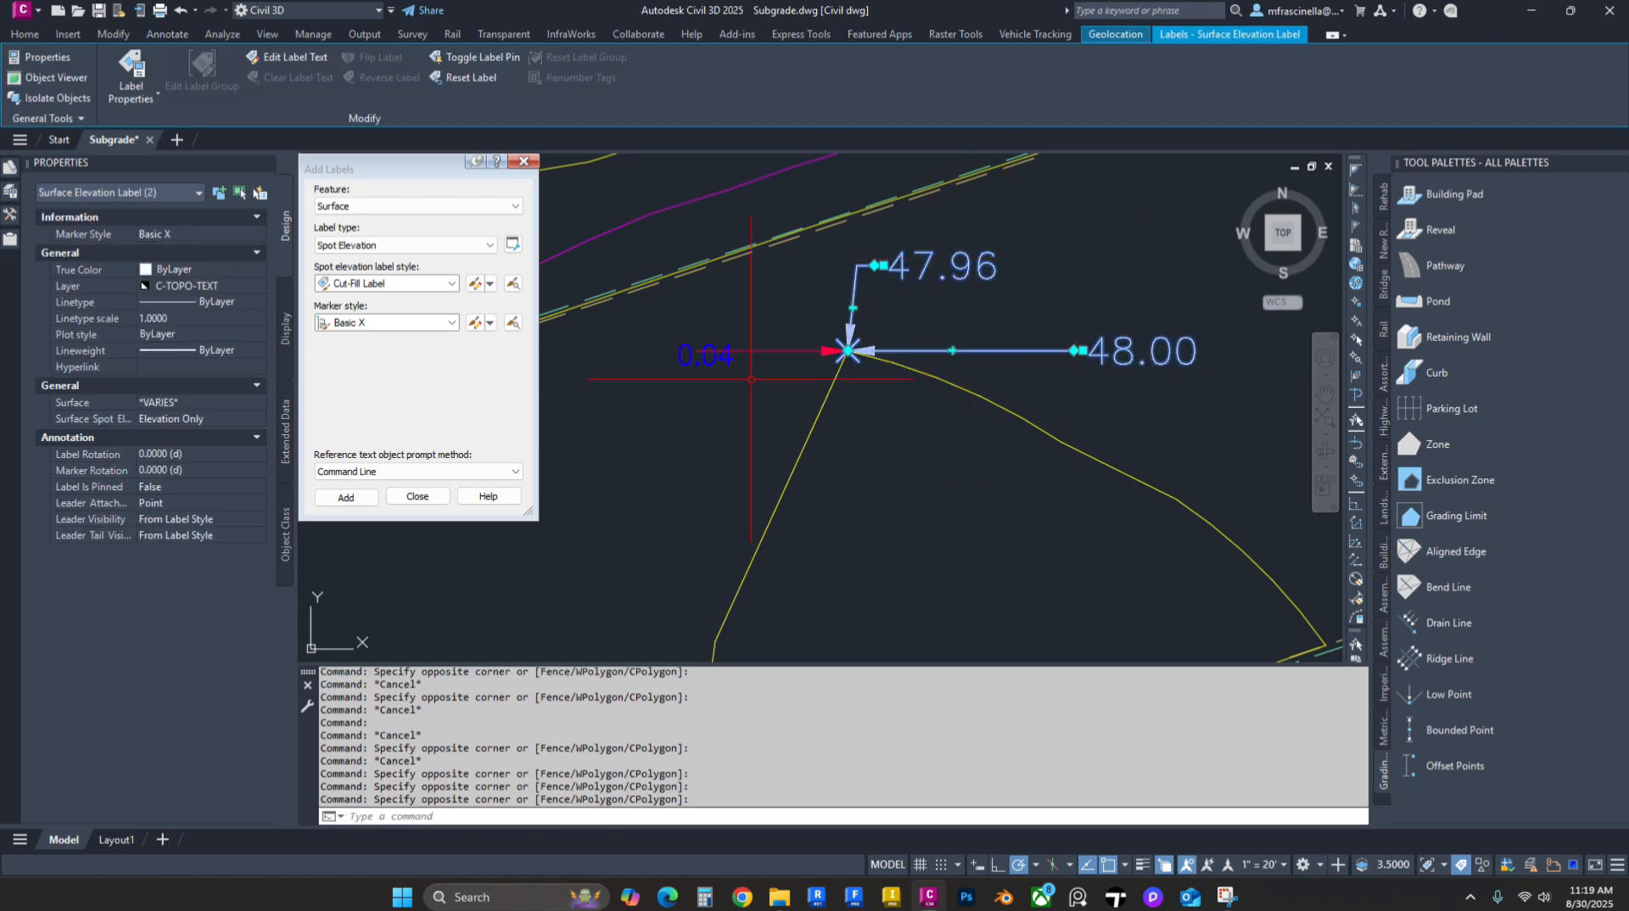
pyautogui.press('Delete')
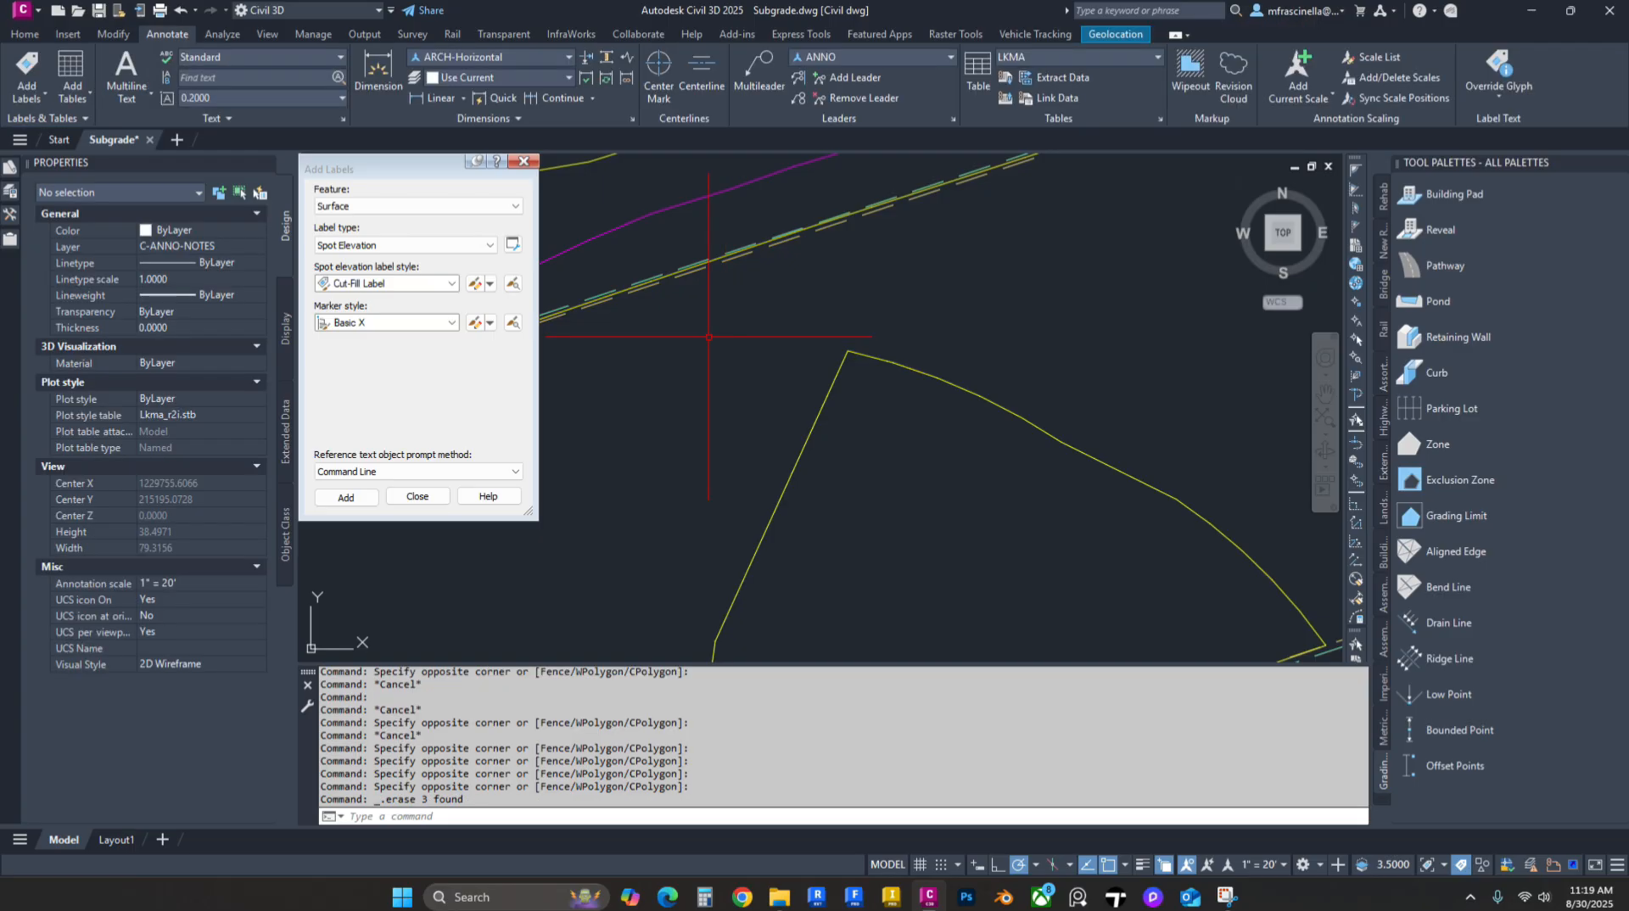
# Step: Examine the cut and fill volume summary beside the site and the overall extent of the surfaces
pyautogui.scroll(-4, 974, 275)
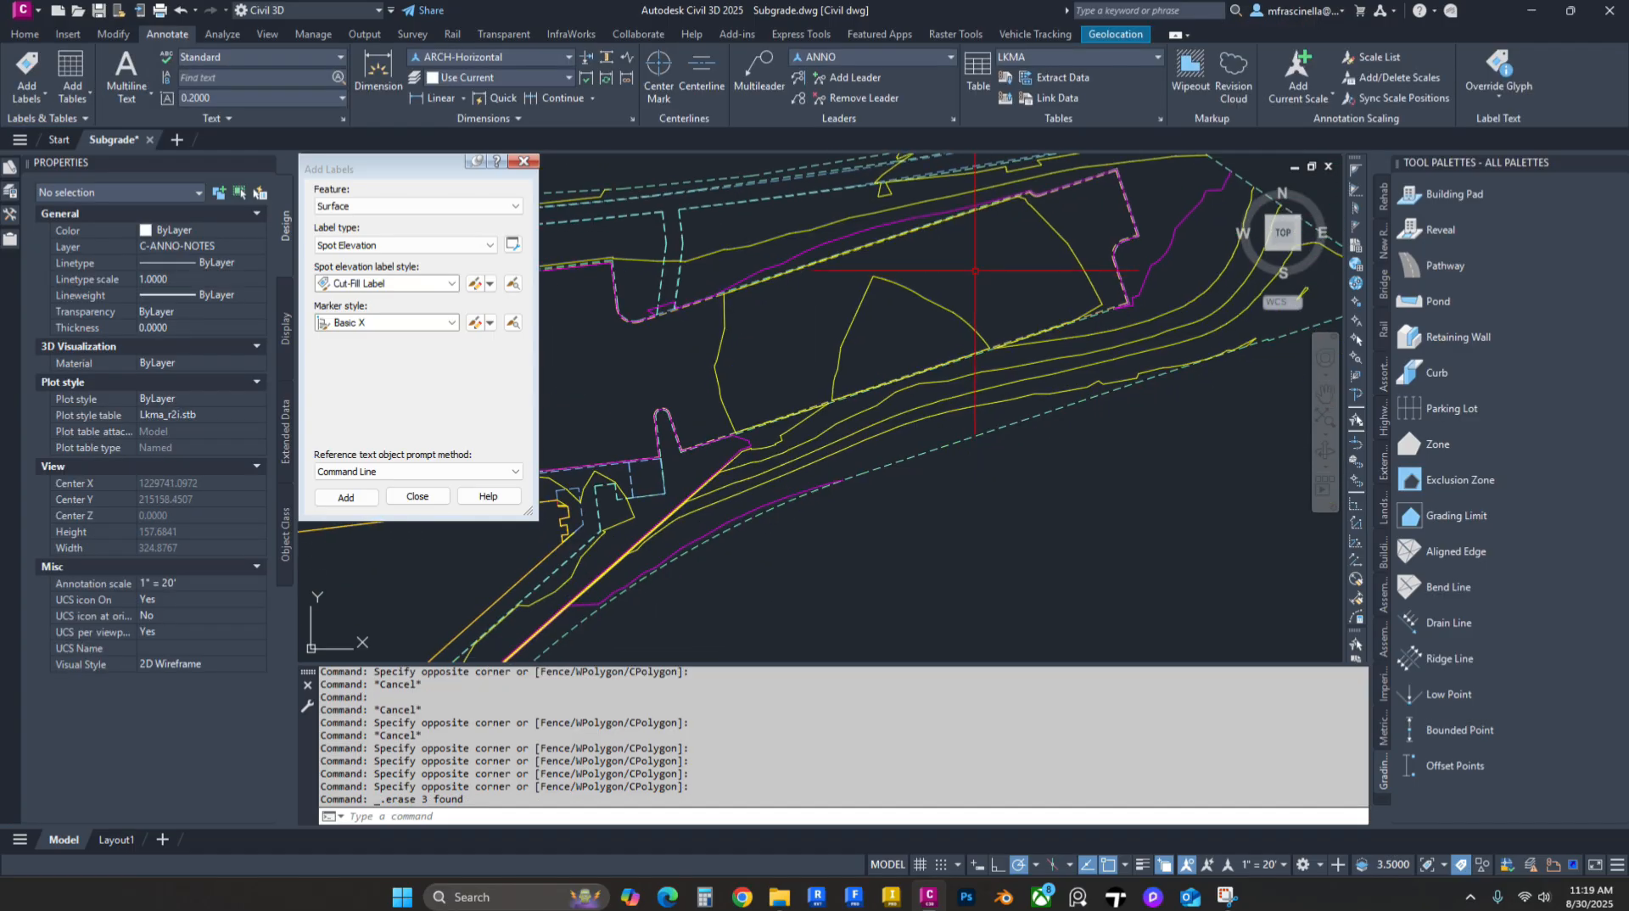
pyautogui.scroll(-3, 974, 271)
pyautogui.scroll(5, 1032, 338)
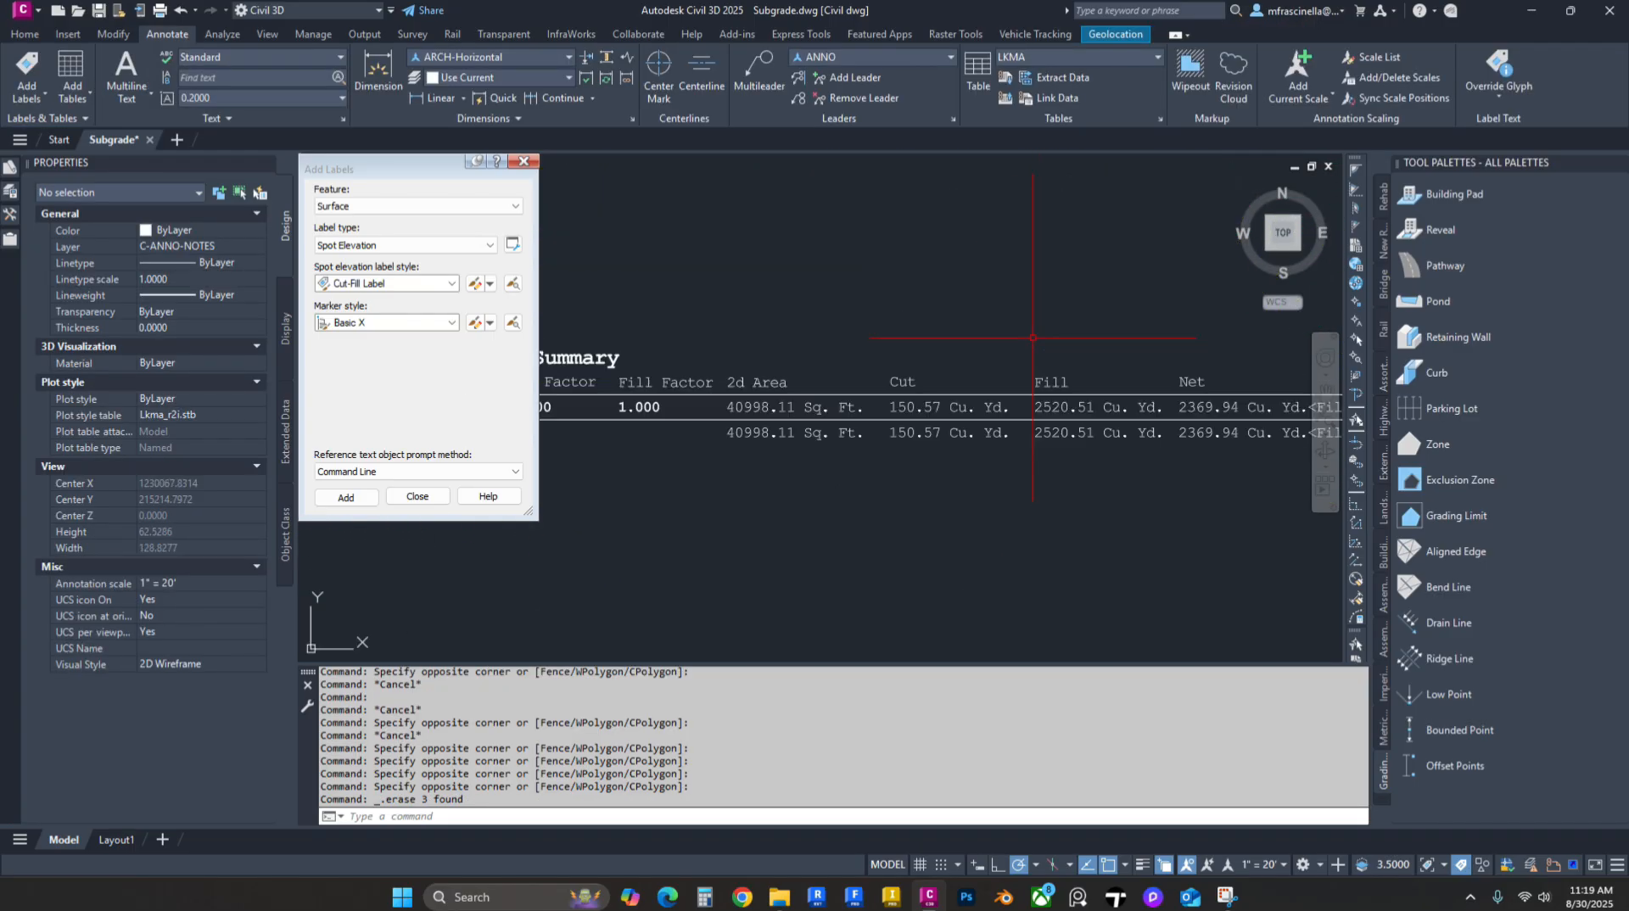
pyautogui.scroll(-4, 1032, 338)
pyautogui.moveTo(1033, 337); pyautogui.dragTo(1098, 365, button='middle')
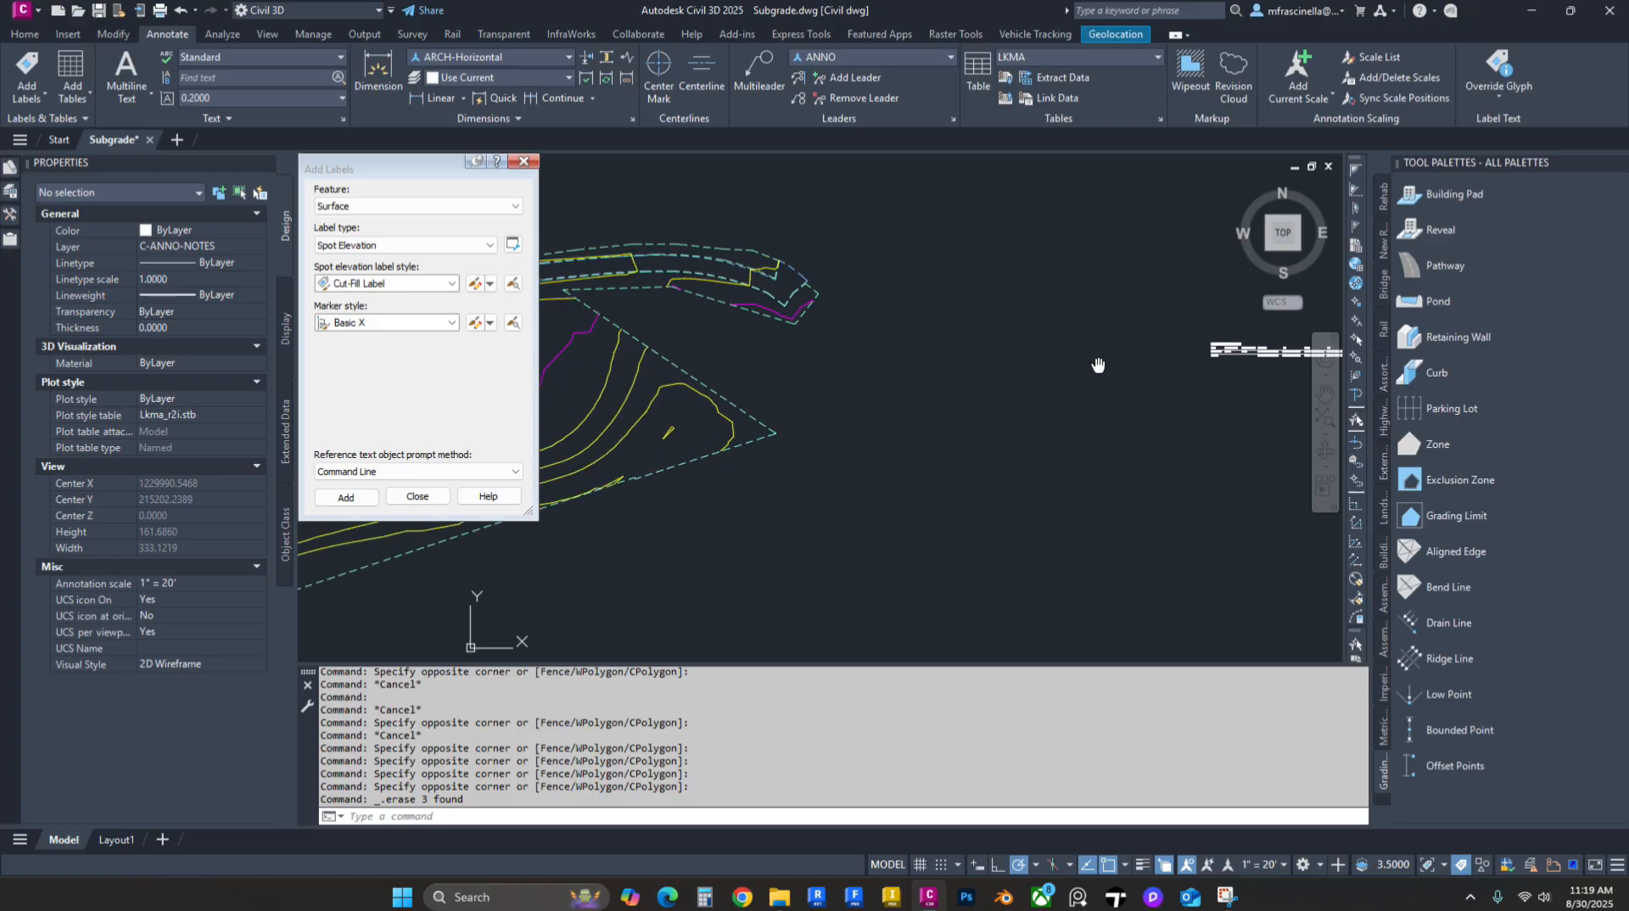
pyautogui.scroll(-2, 1009, 376)
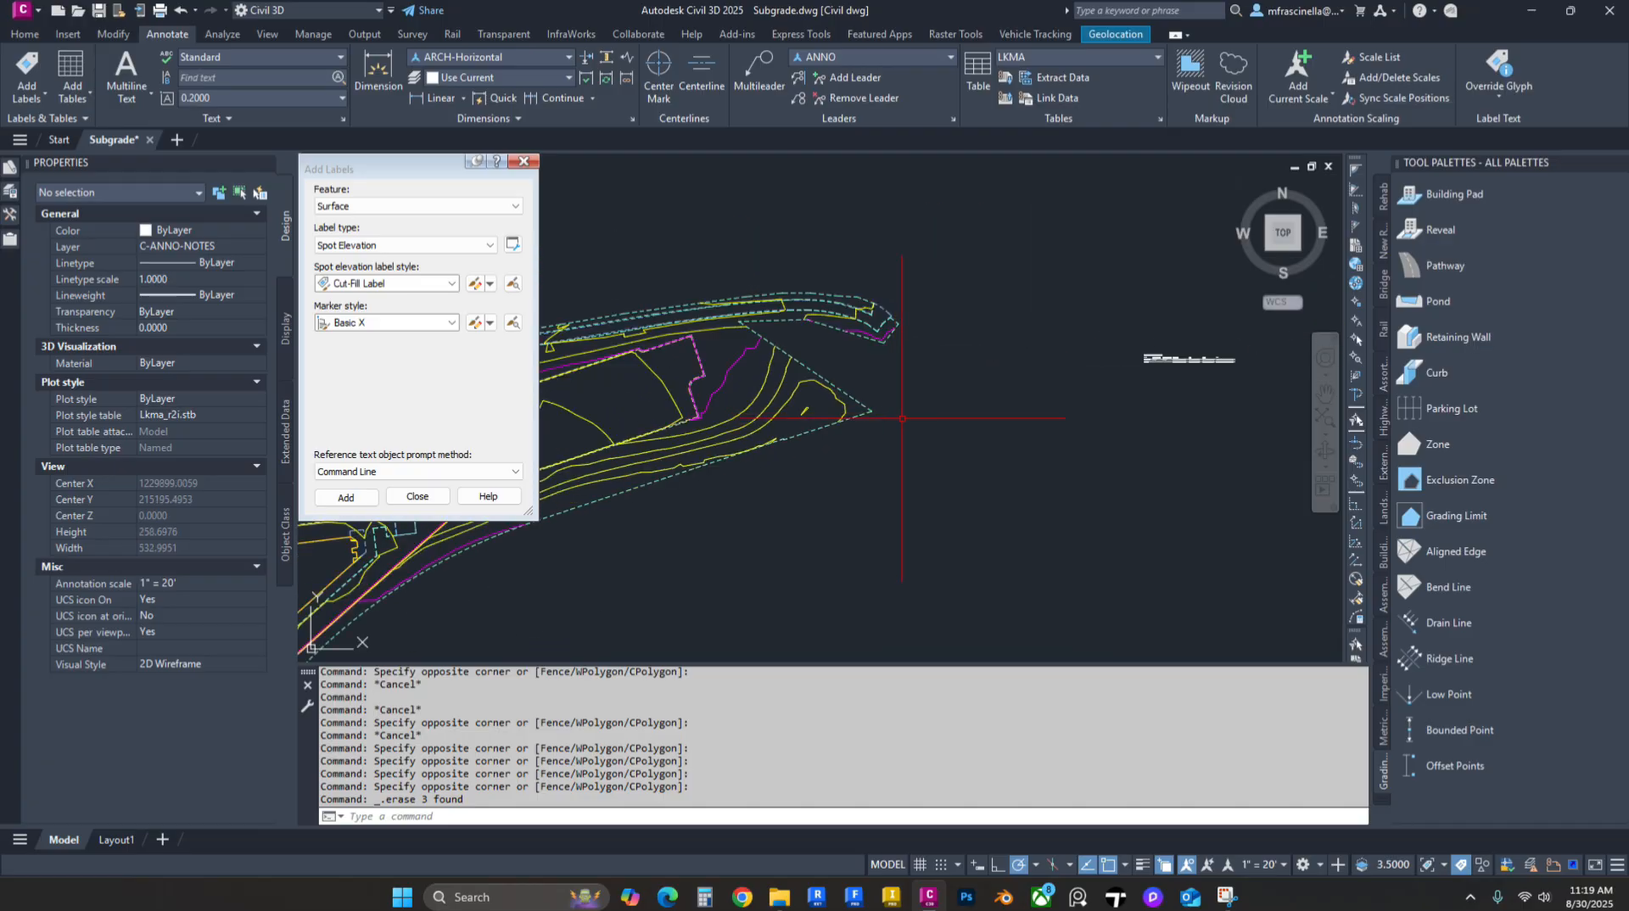
pyautogui.scroll(-2, 931, 330)
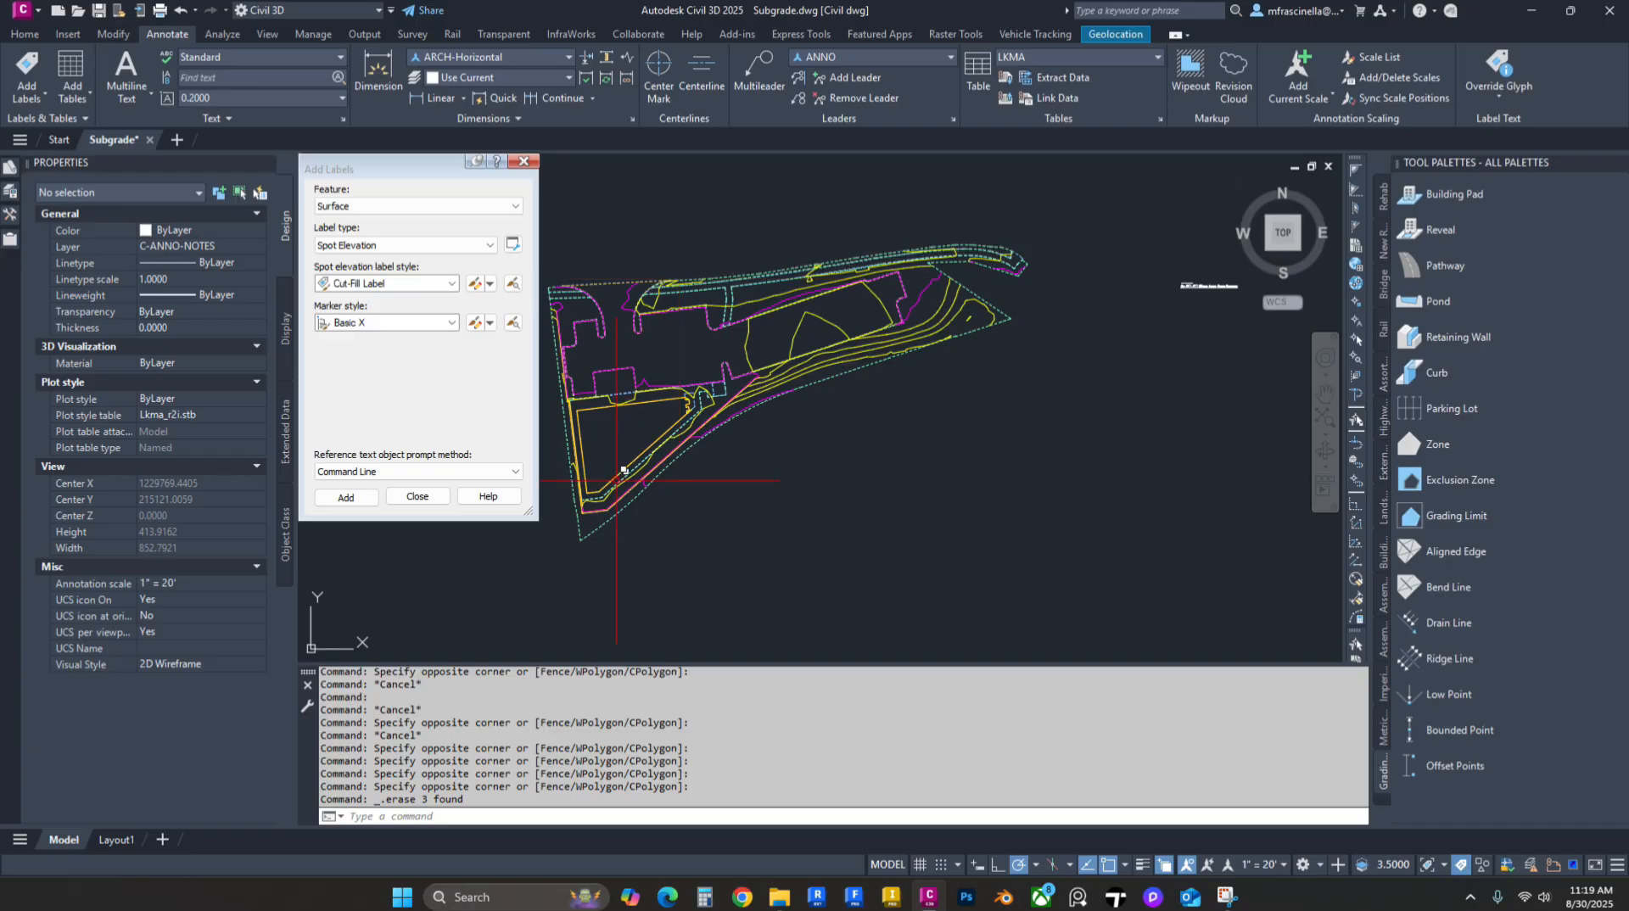
pyautogui.moveTo(780, 349)
pyautogui.mouseDown(button='middle')
pyautogui.moveTo(848, 314)
pyautogui.moveTo(885, 318)
pyautogui.mouseUp(button='middle')
pyautogui.moveTo(881, 323)
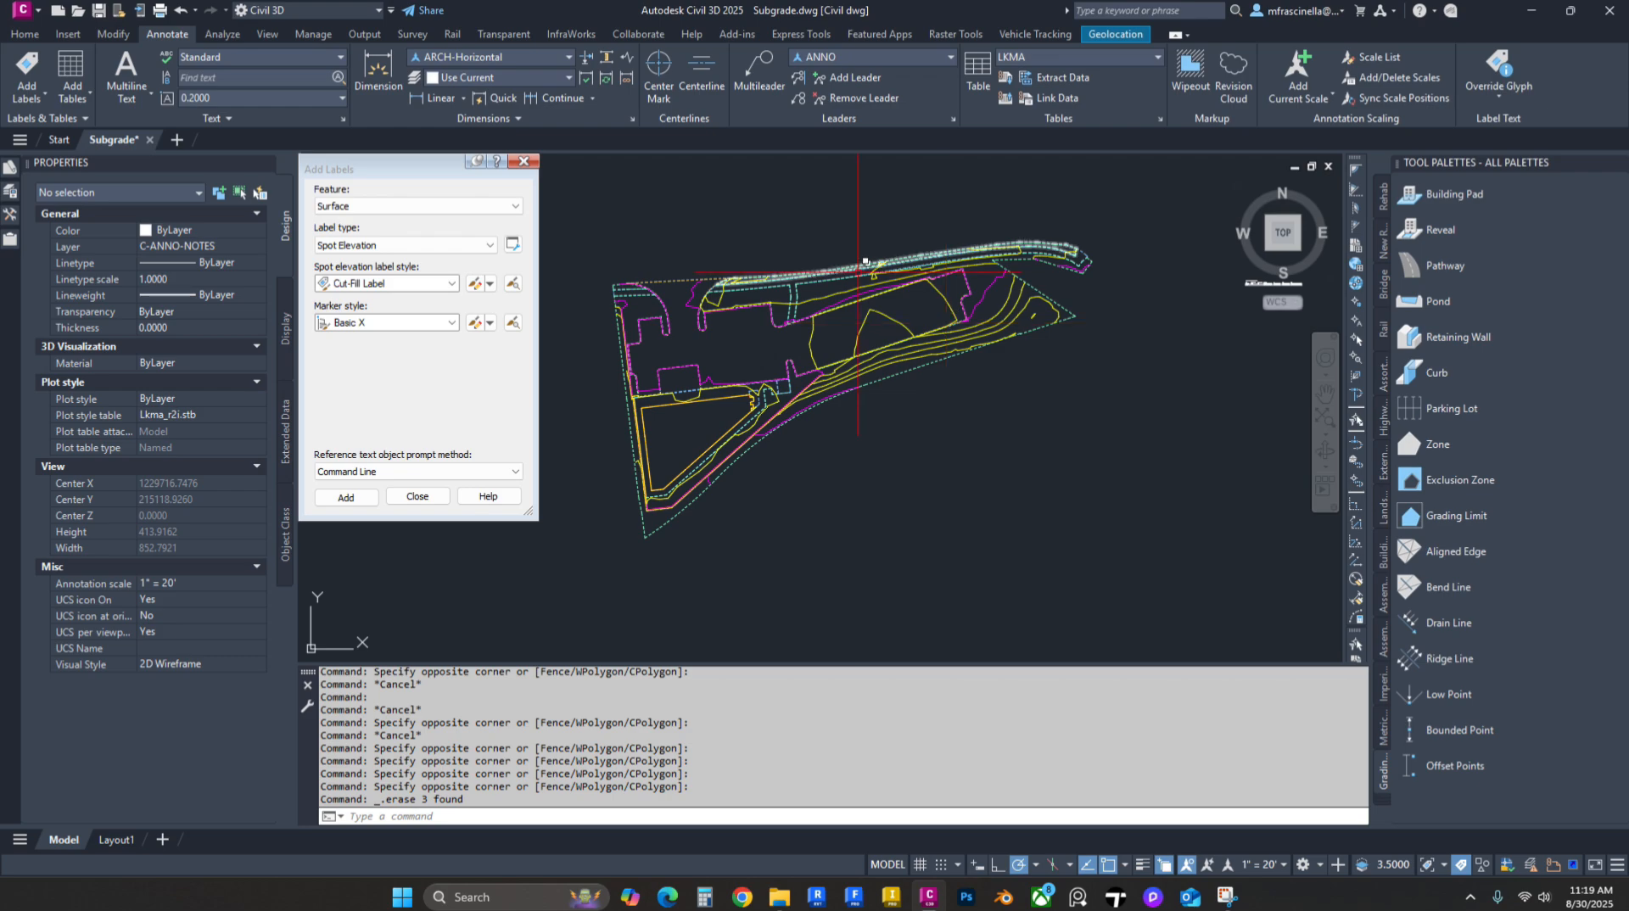
# Step: Start creating a new TIN surface and name it Cut-Fill
pyautogui.click(9, 215)
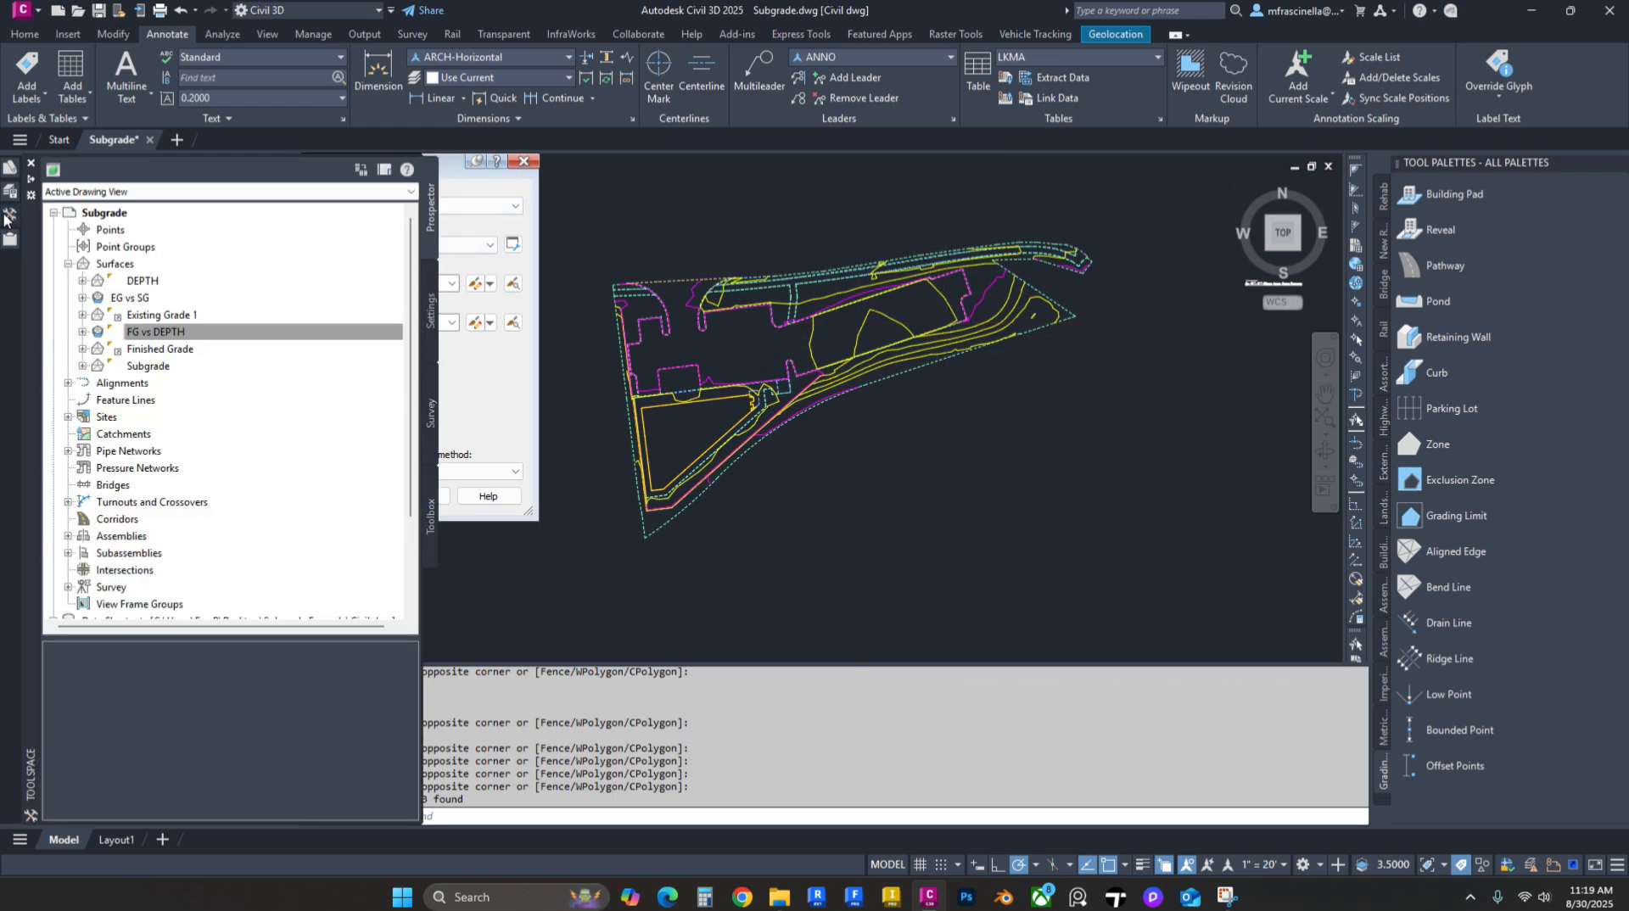
pyautogui.click(129, 265)
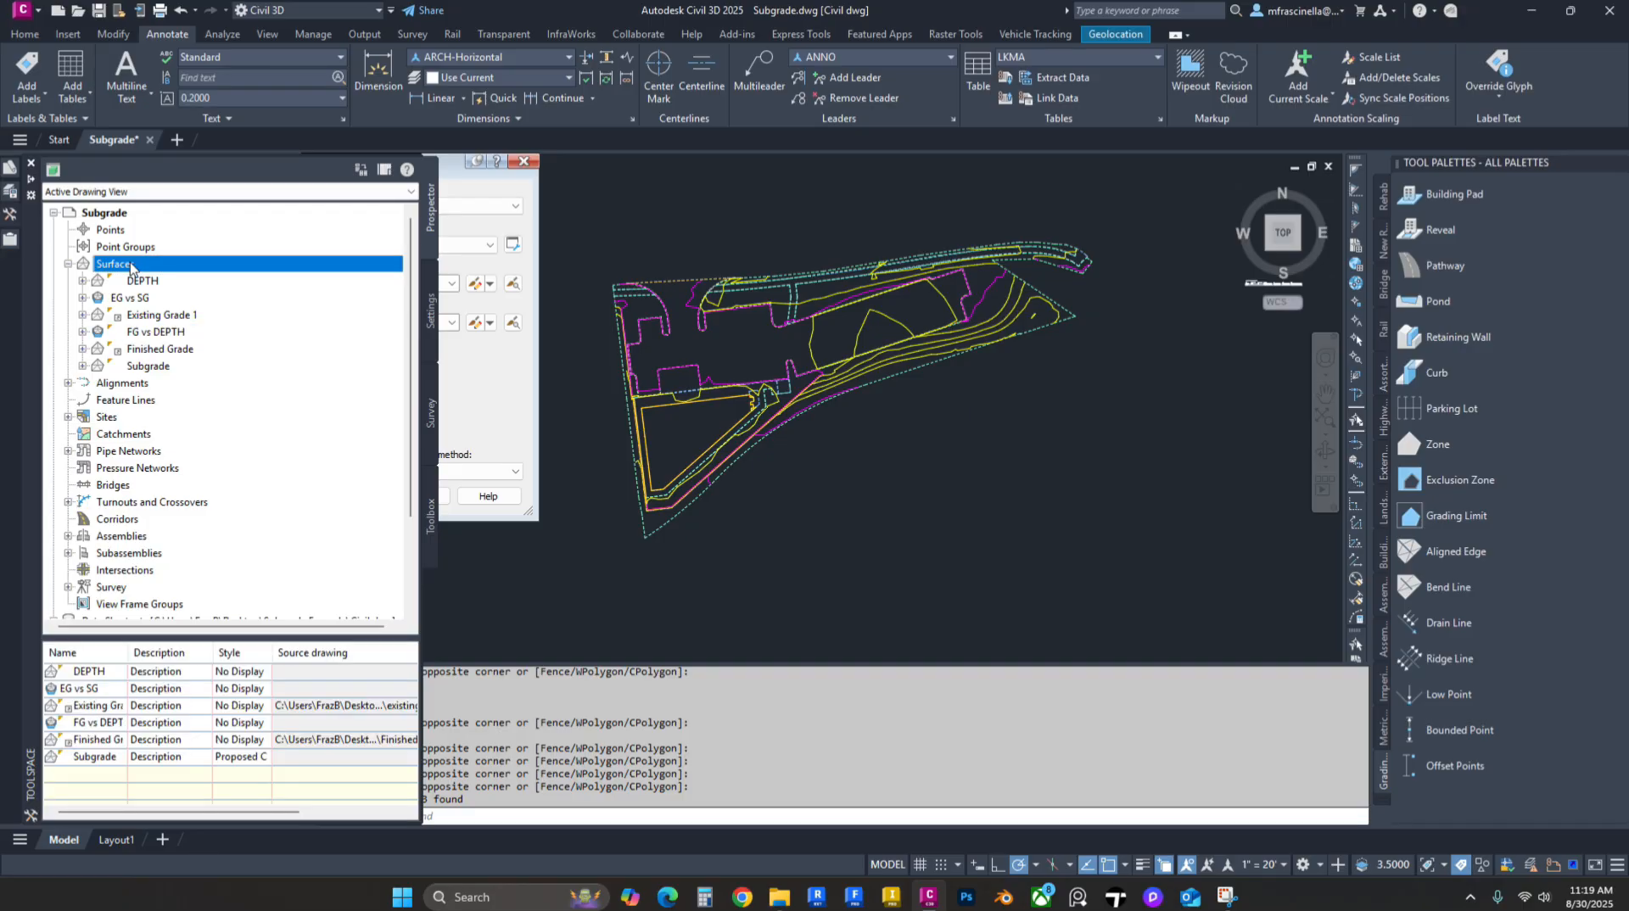
pyautogui.rightClick(131, 266)
pyautogui.click(204, 291)
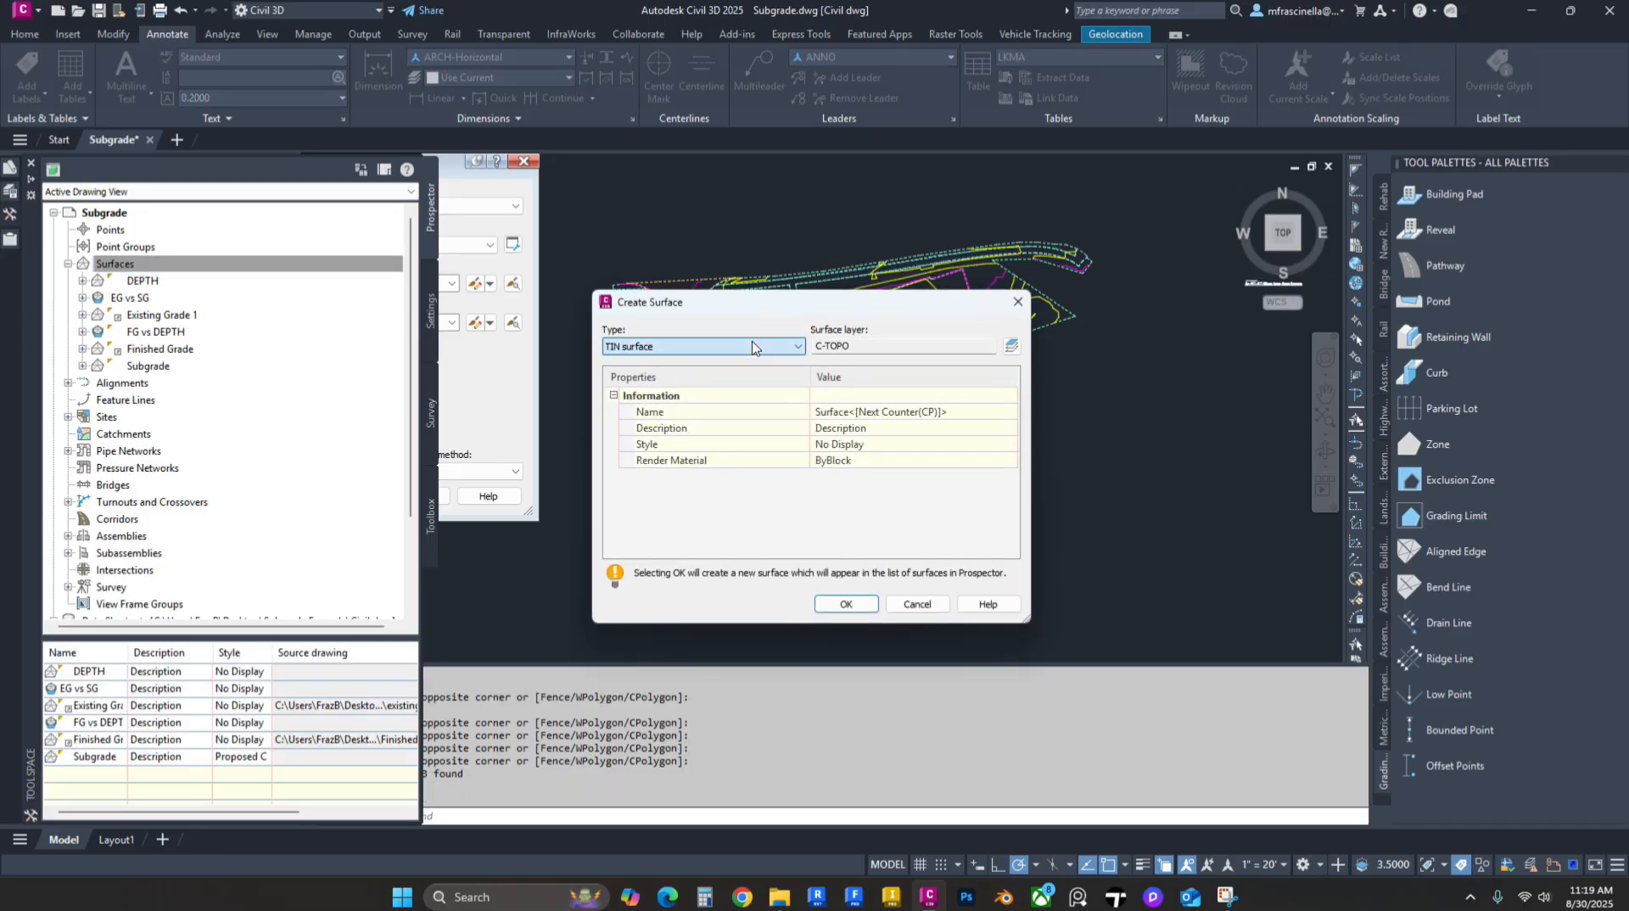
pyautogui.click(966, 413)
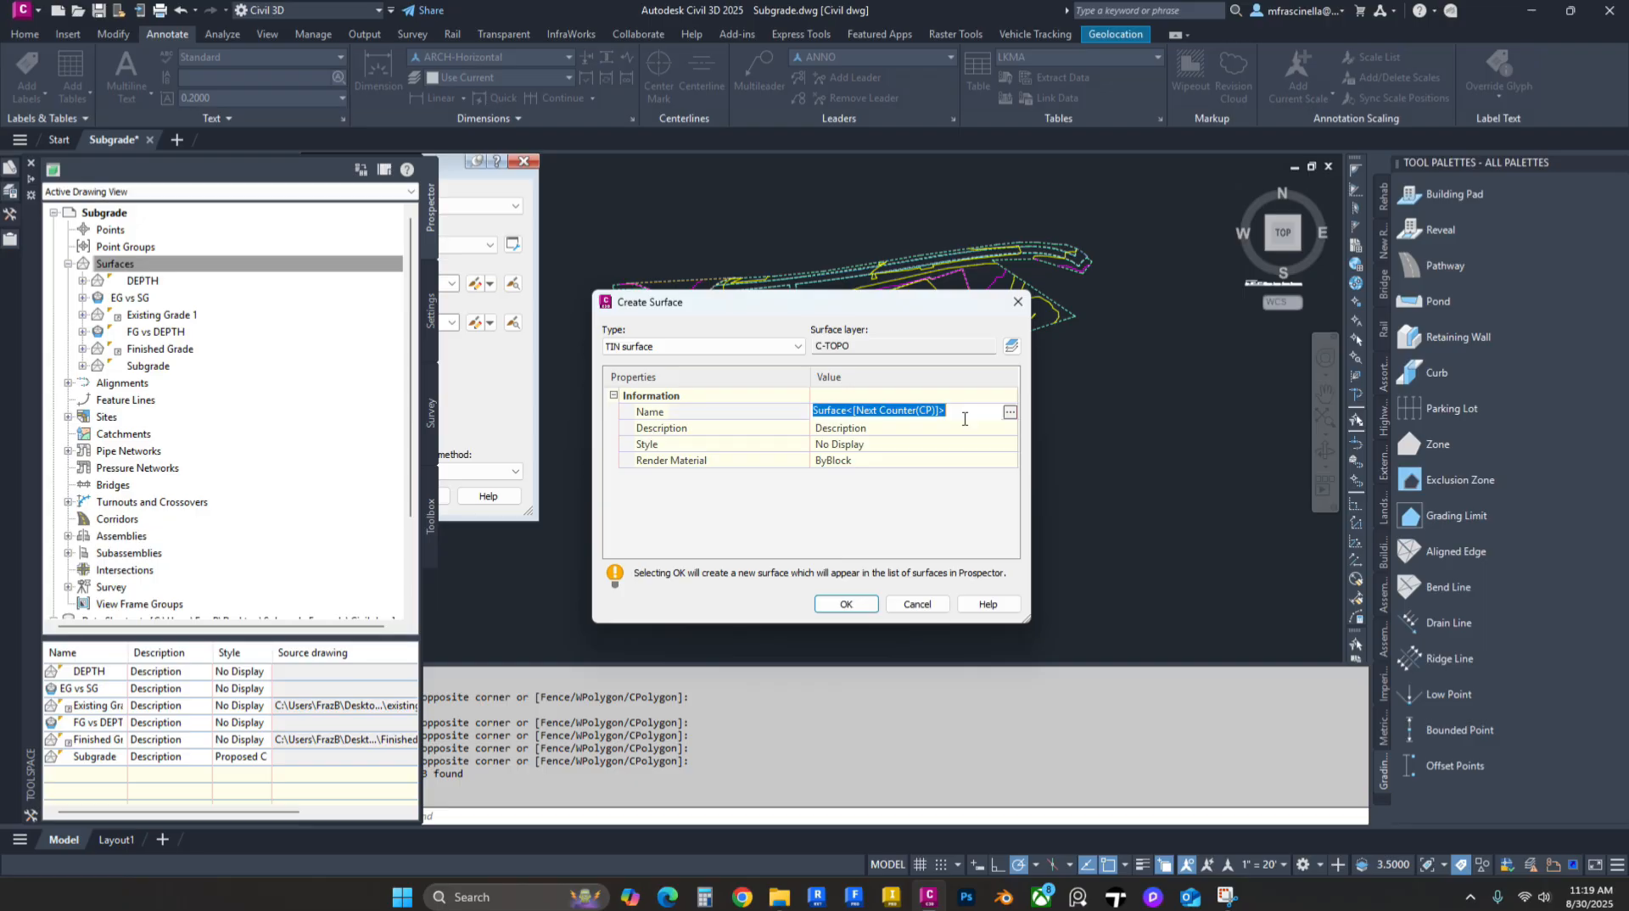
pyautogui.press('BackSpace')
pyautogui.write('Cut-Fill')
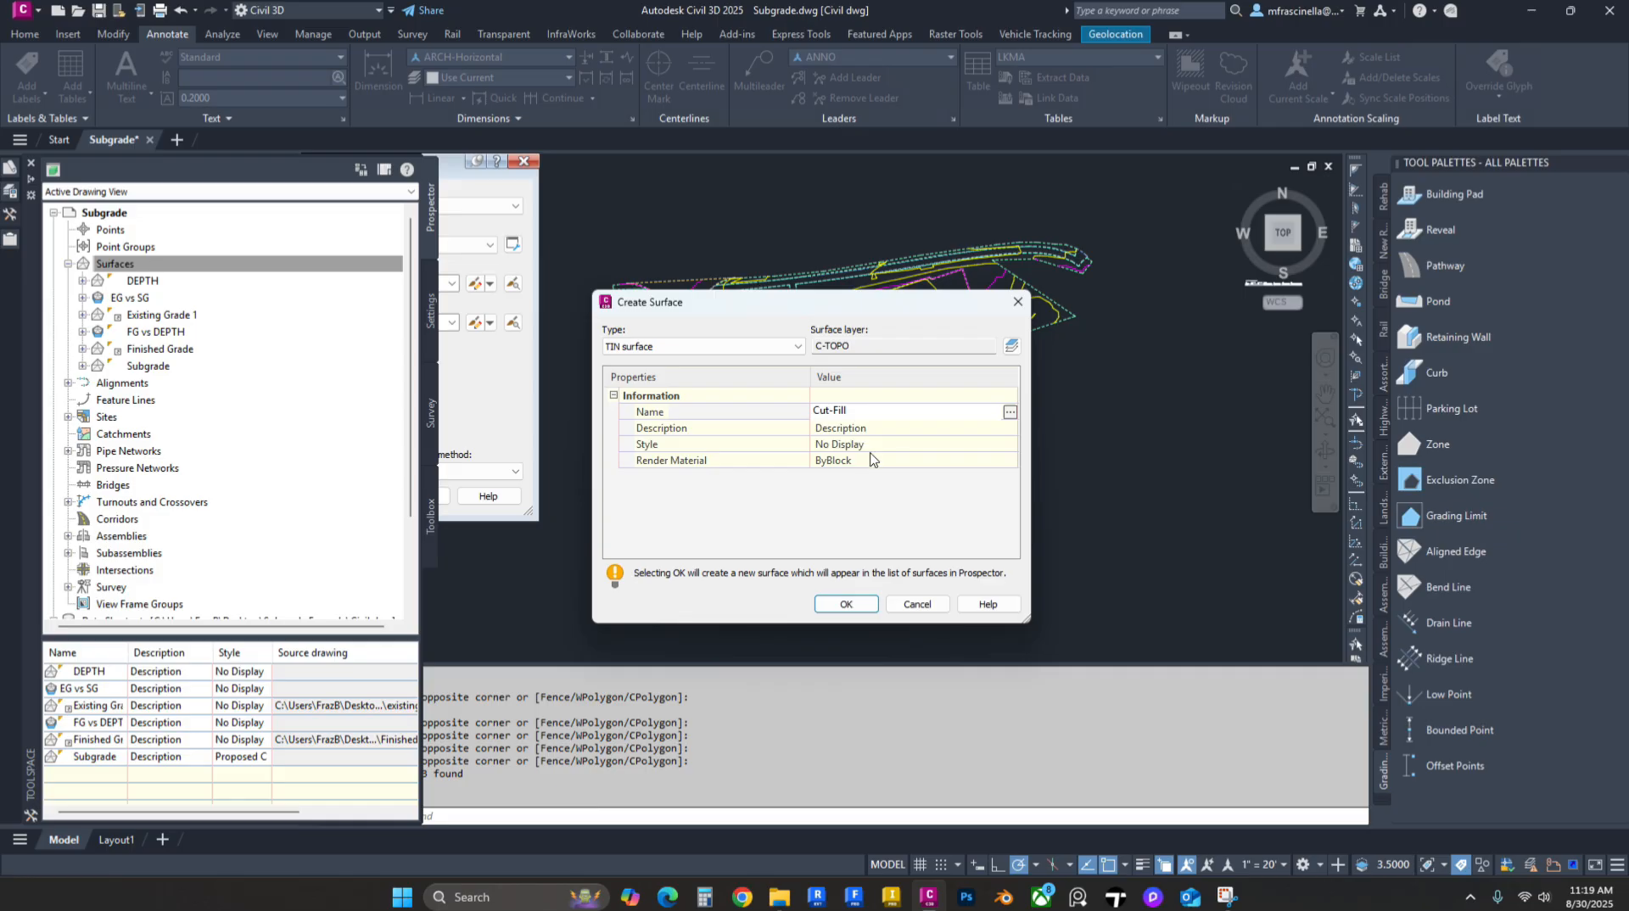
pyautogui.press('Return')
# Step: Assign the Slope Banding (2D) style to the Cut-Fill surface and create it
pyautogui.click(942, 446)
pyautogui.click(1009, 444)
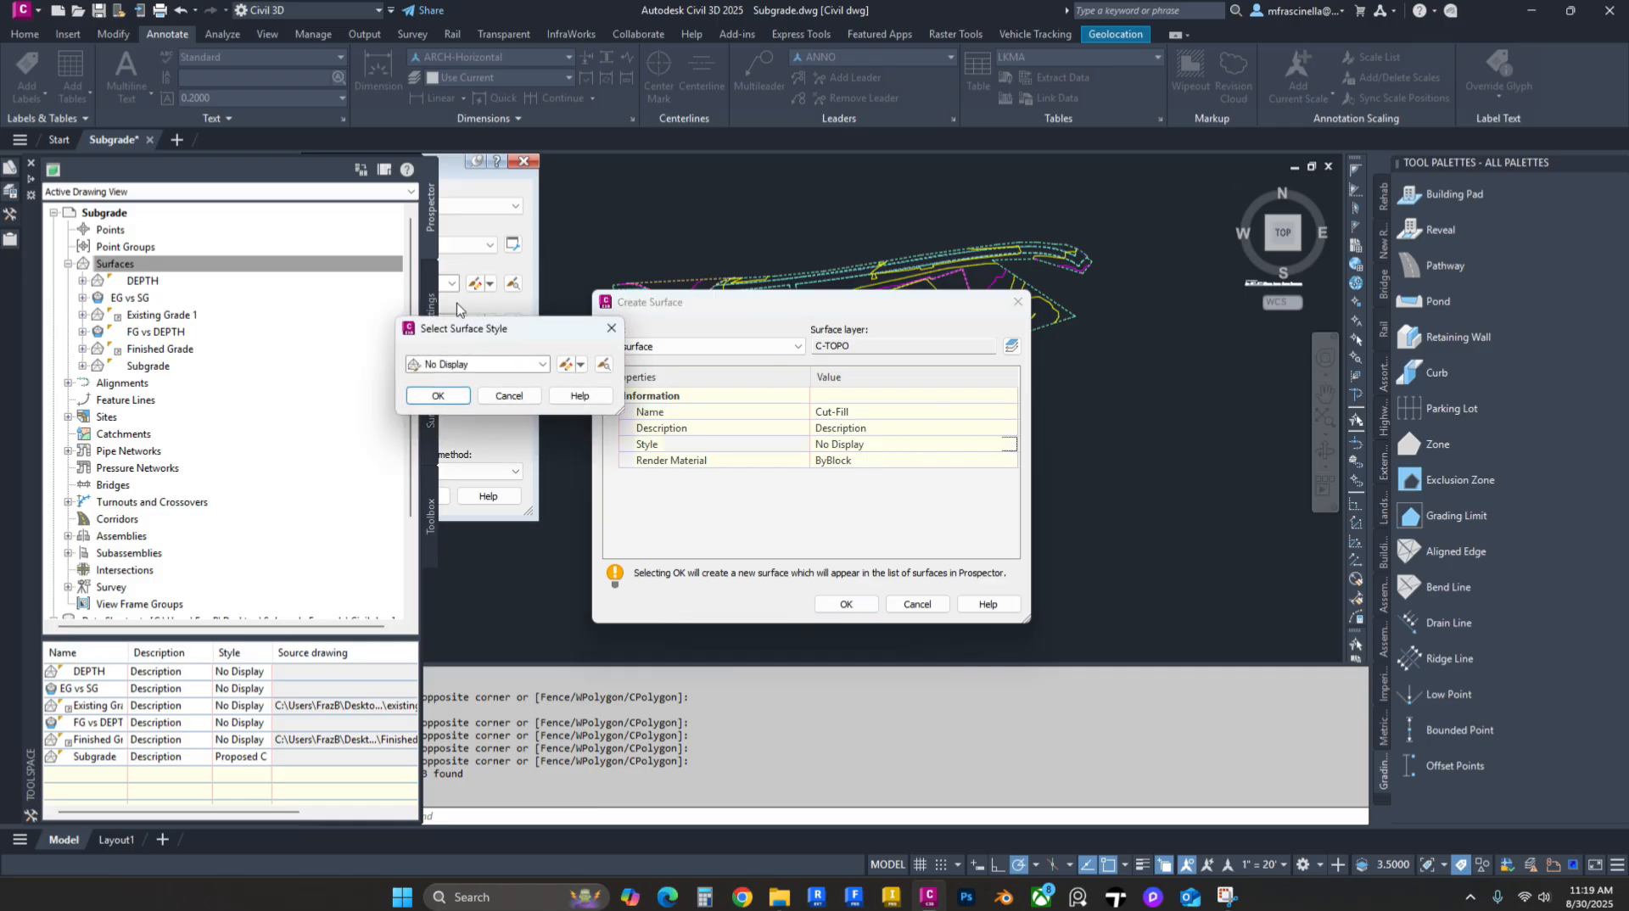
pyautogui.click(463, 365)
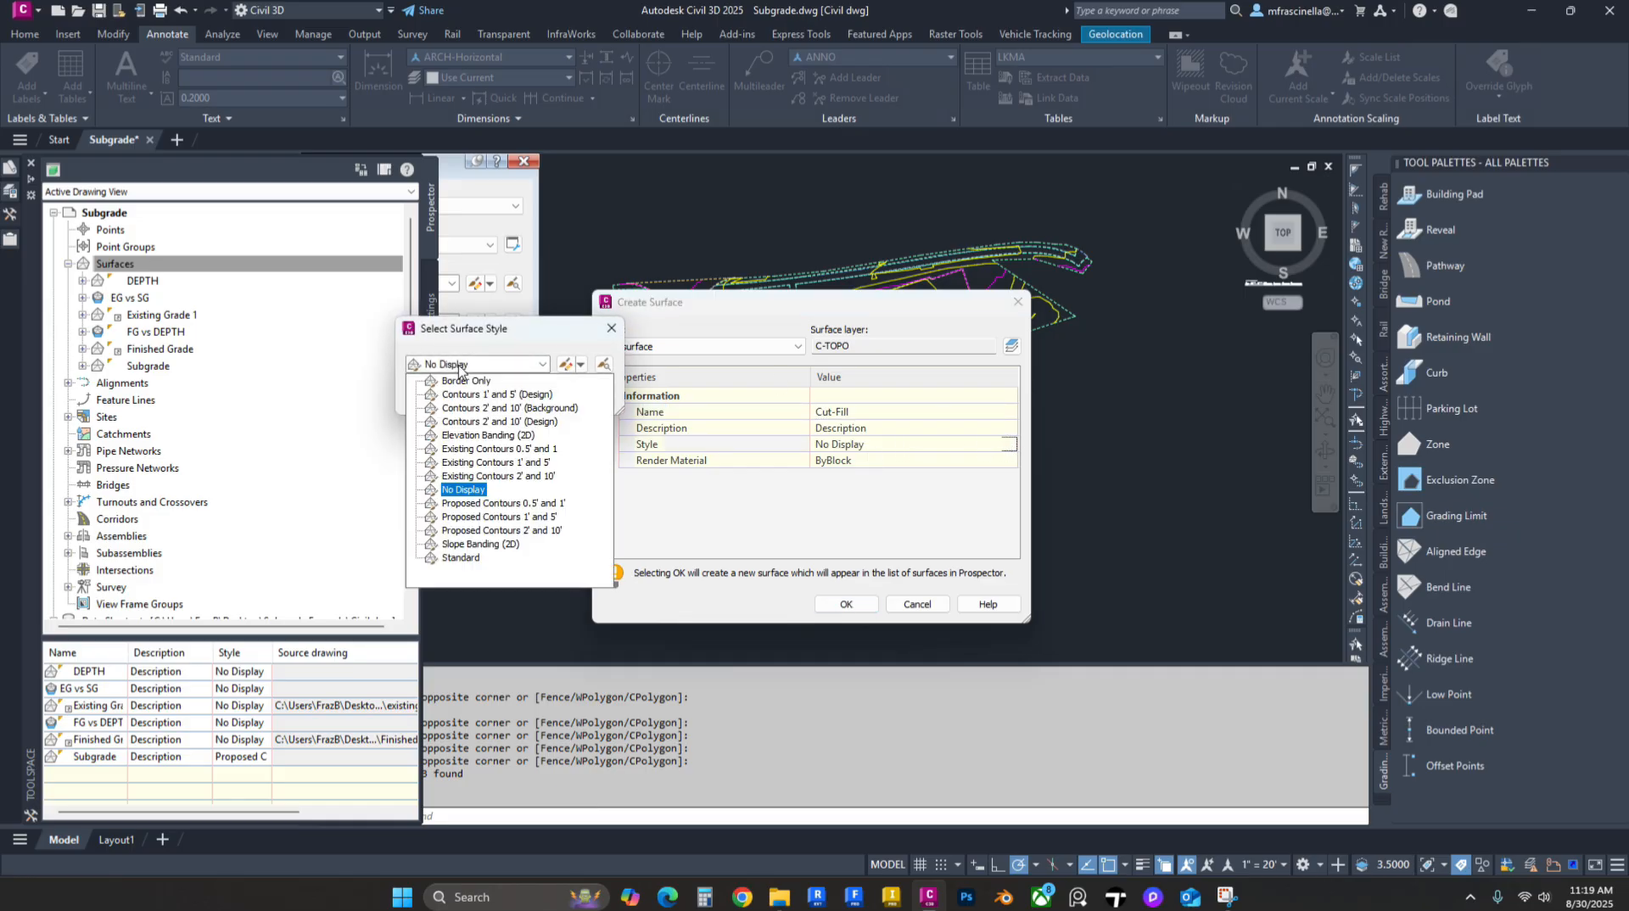
pyautogui.click(466, 544)
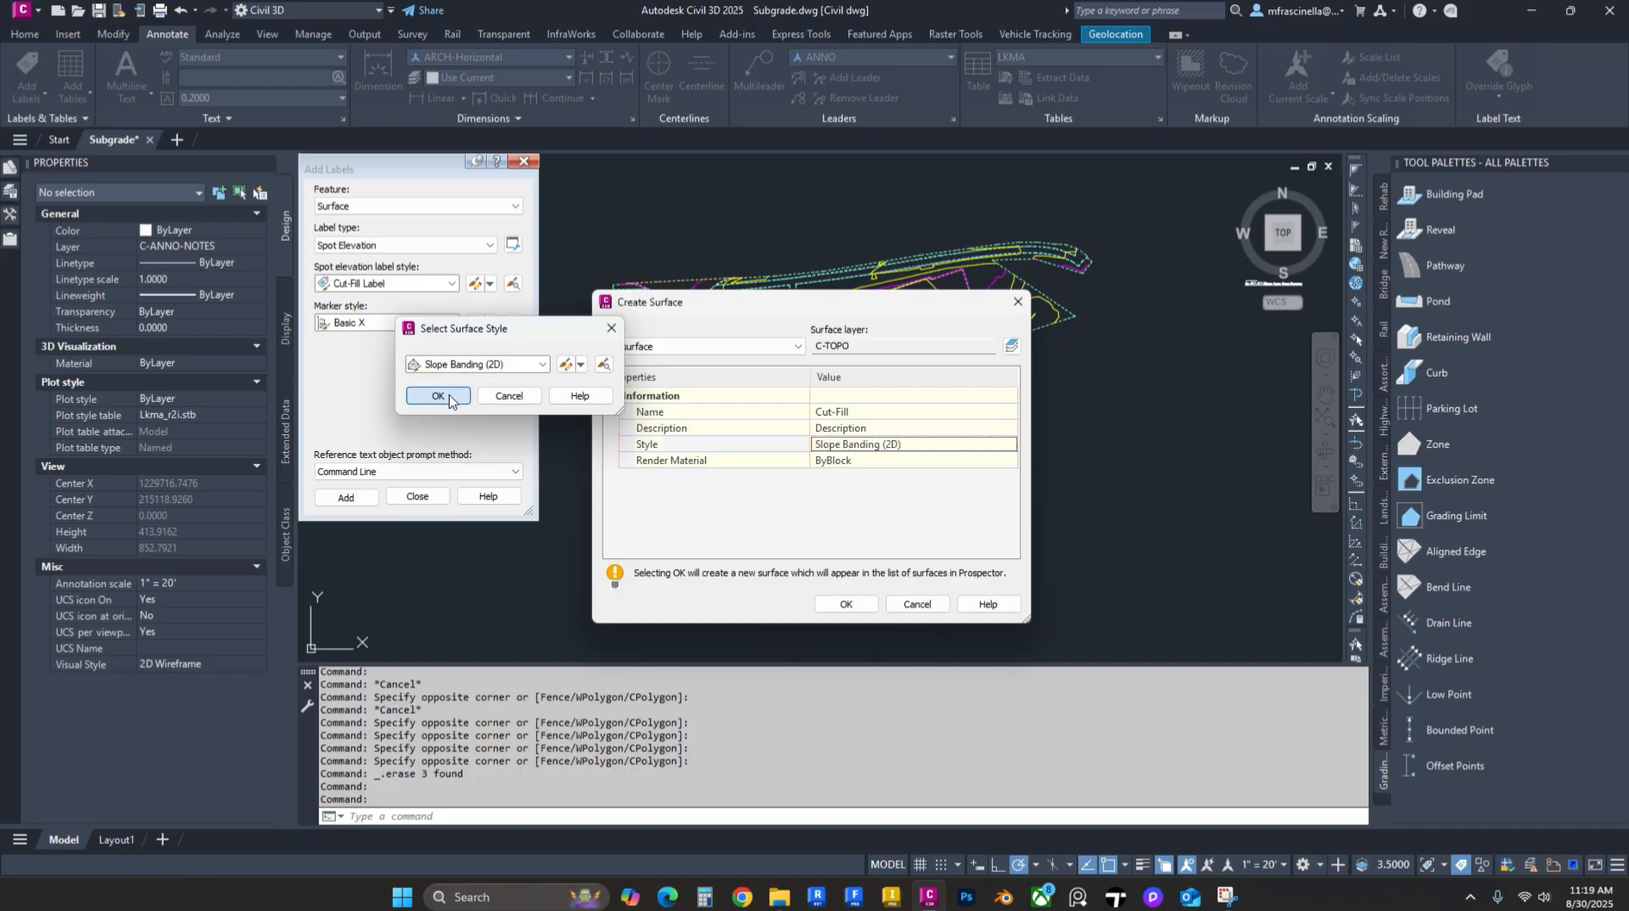
pyautogui.click(450, 400)
pyautogui.click(846, 604)
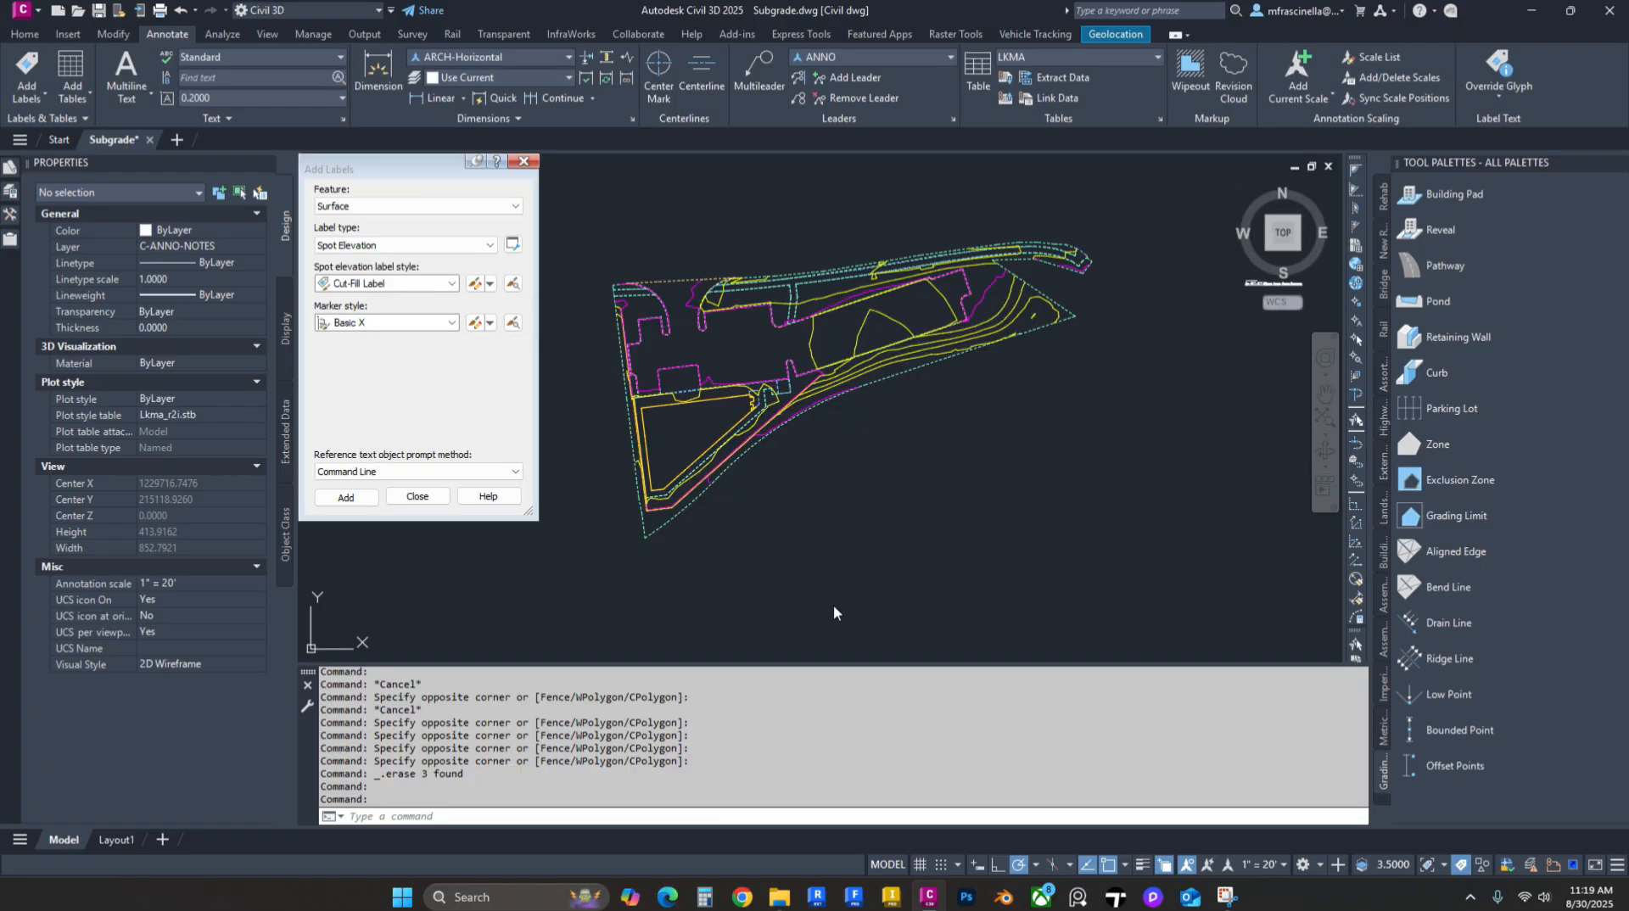
# Step: Paste the EG vs SG volume surface into the Cut-Fill surface's definition edits
pyautogui.moveTo(15, 228)
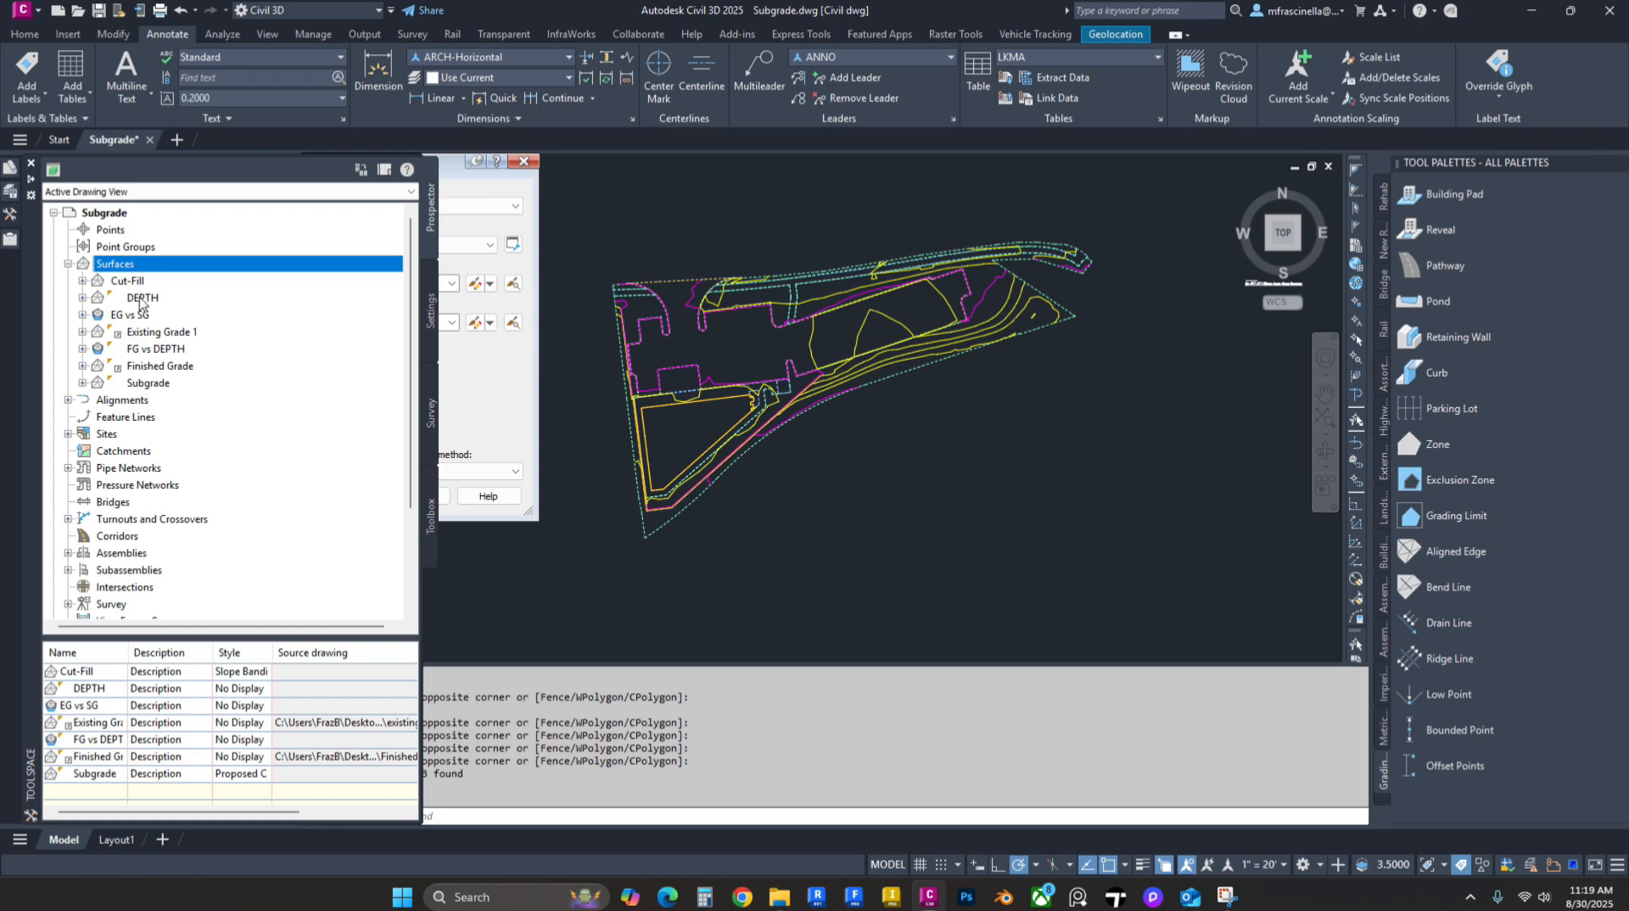
pyautogui.click(93, 284)
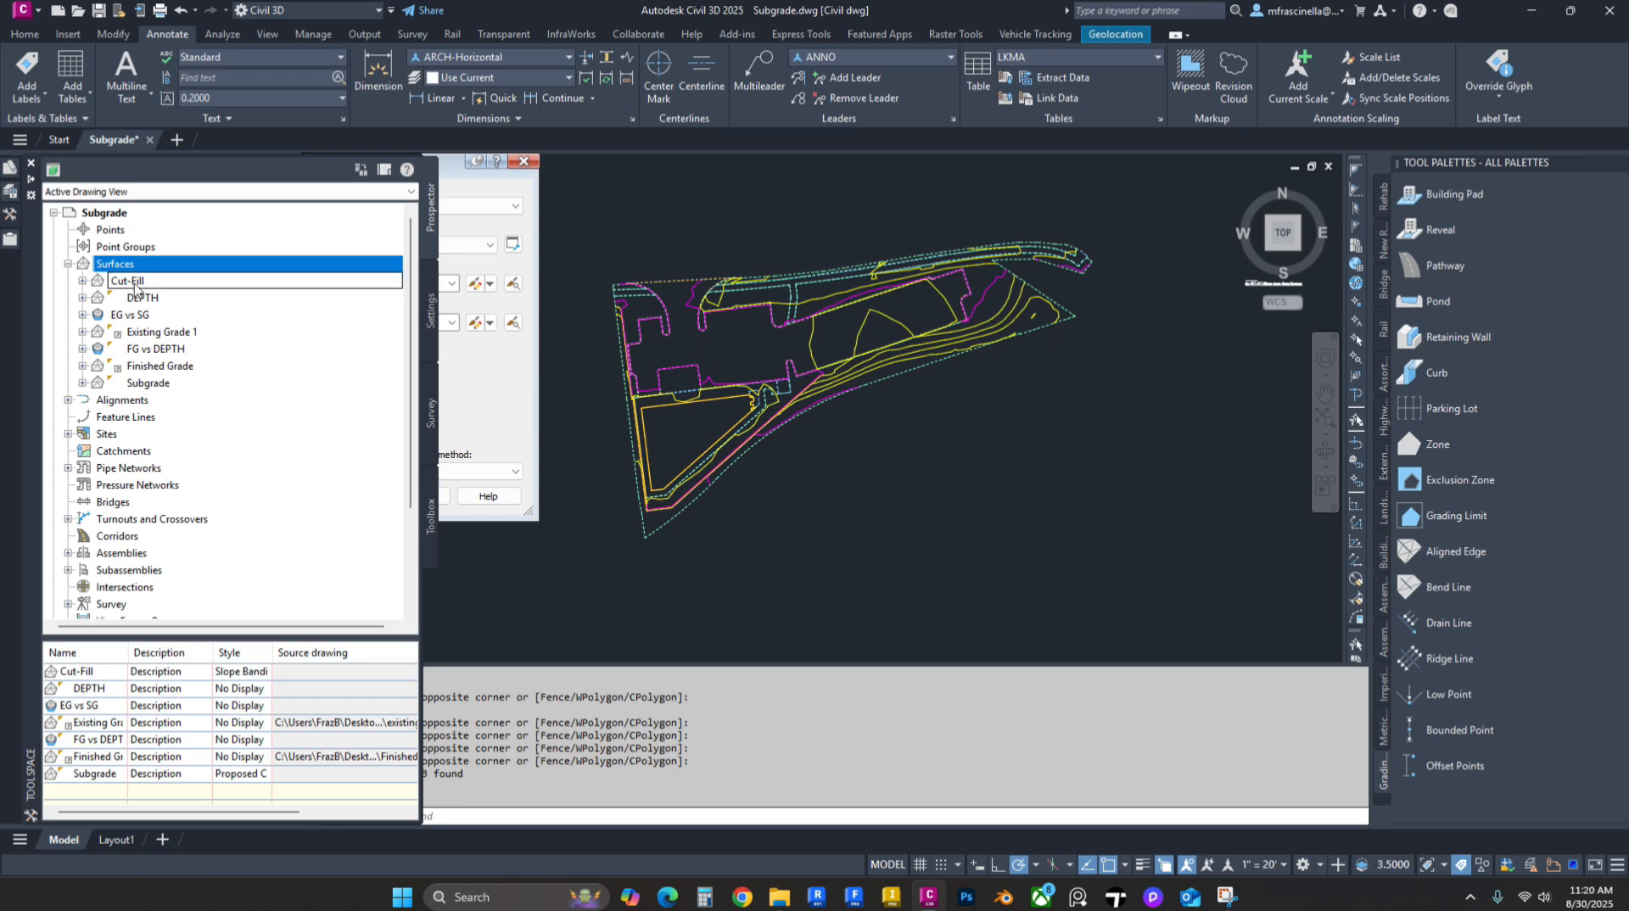
pyautogui.click(83, 280)
pyautogui.click(136, 332)
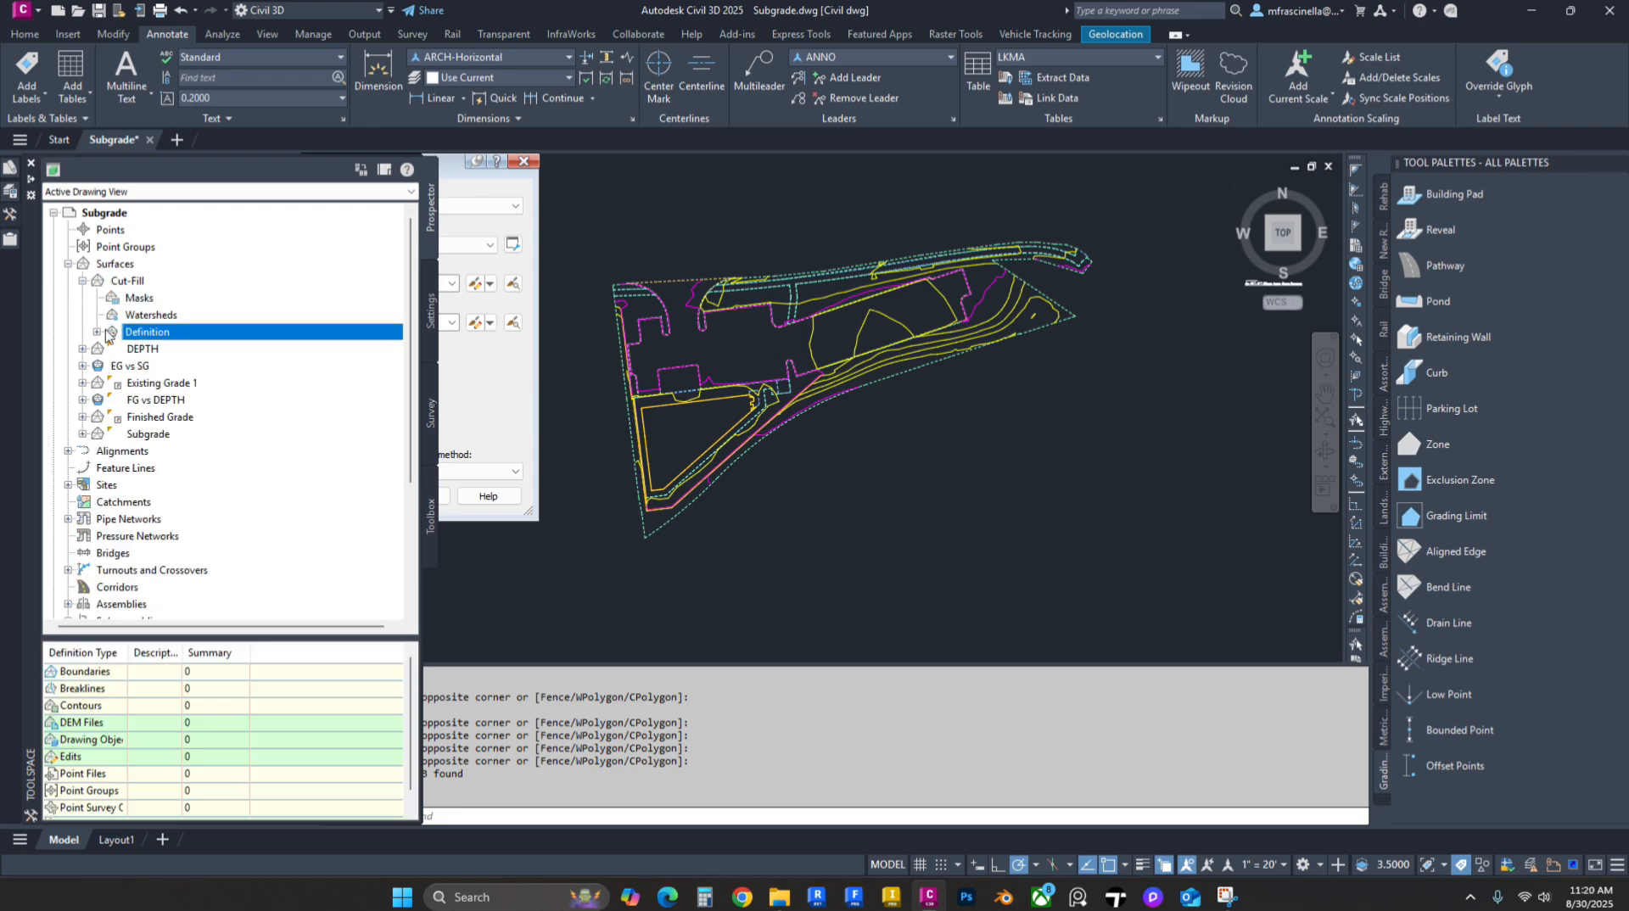
pyautogui.click(98, 331)
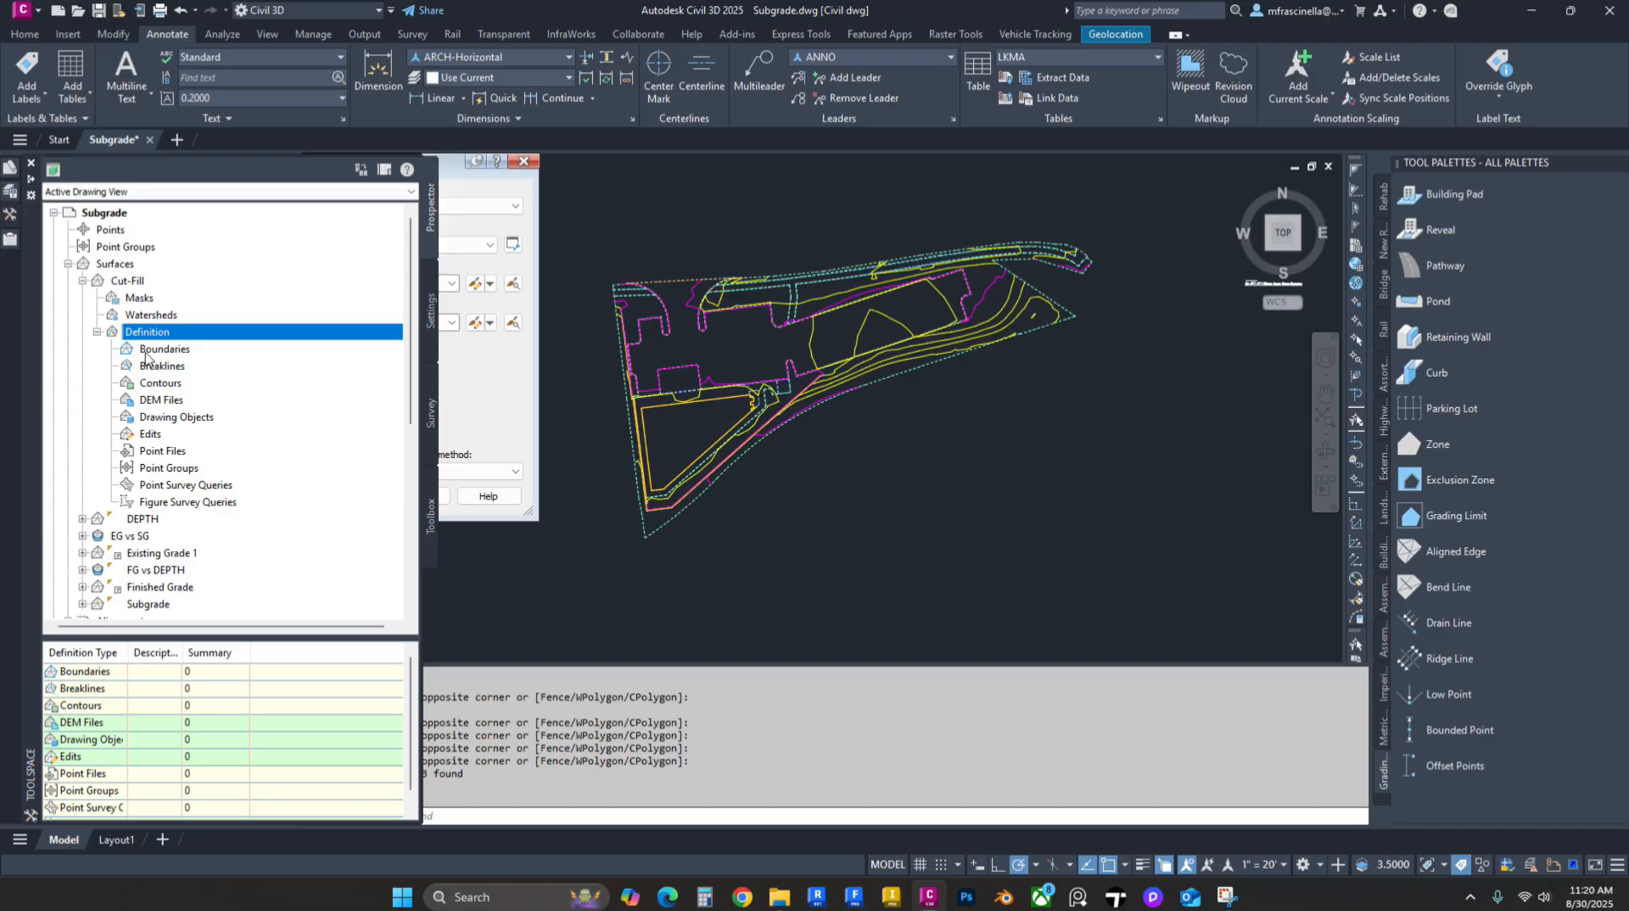
pyautogui.click(145, 435)
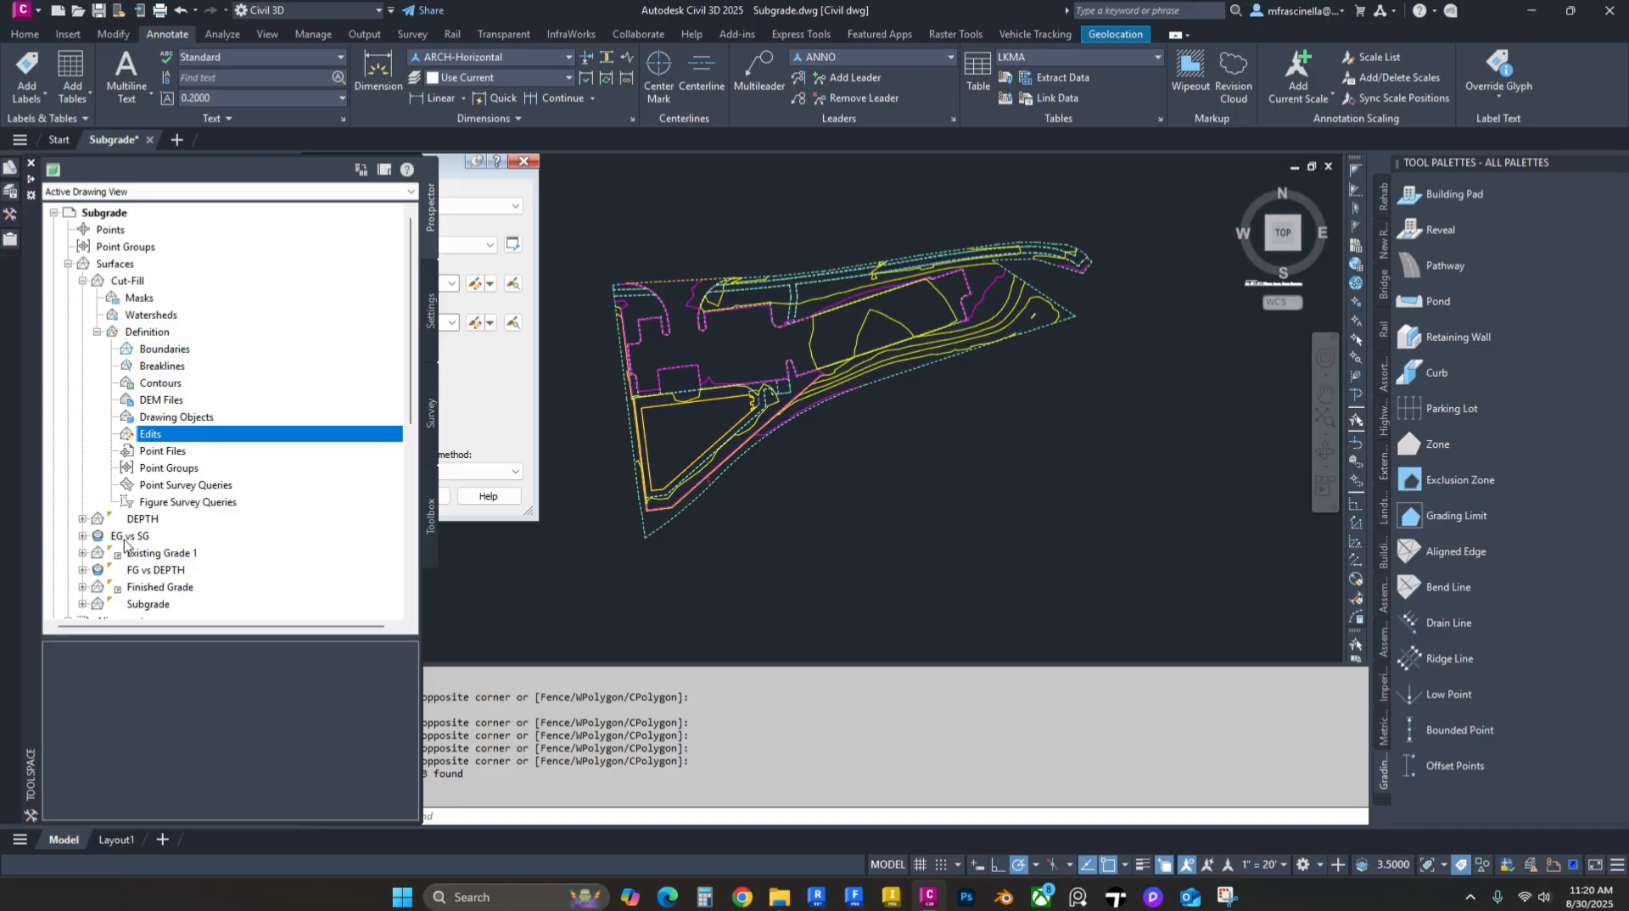
pyautogui.rightClick(163, 436)
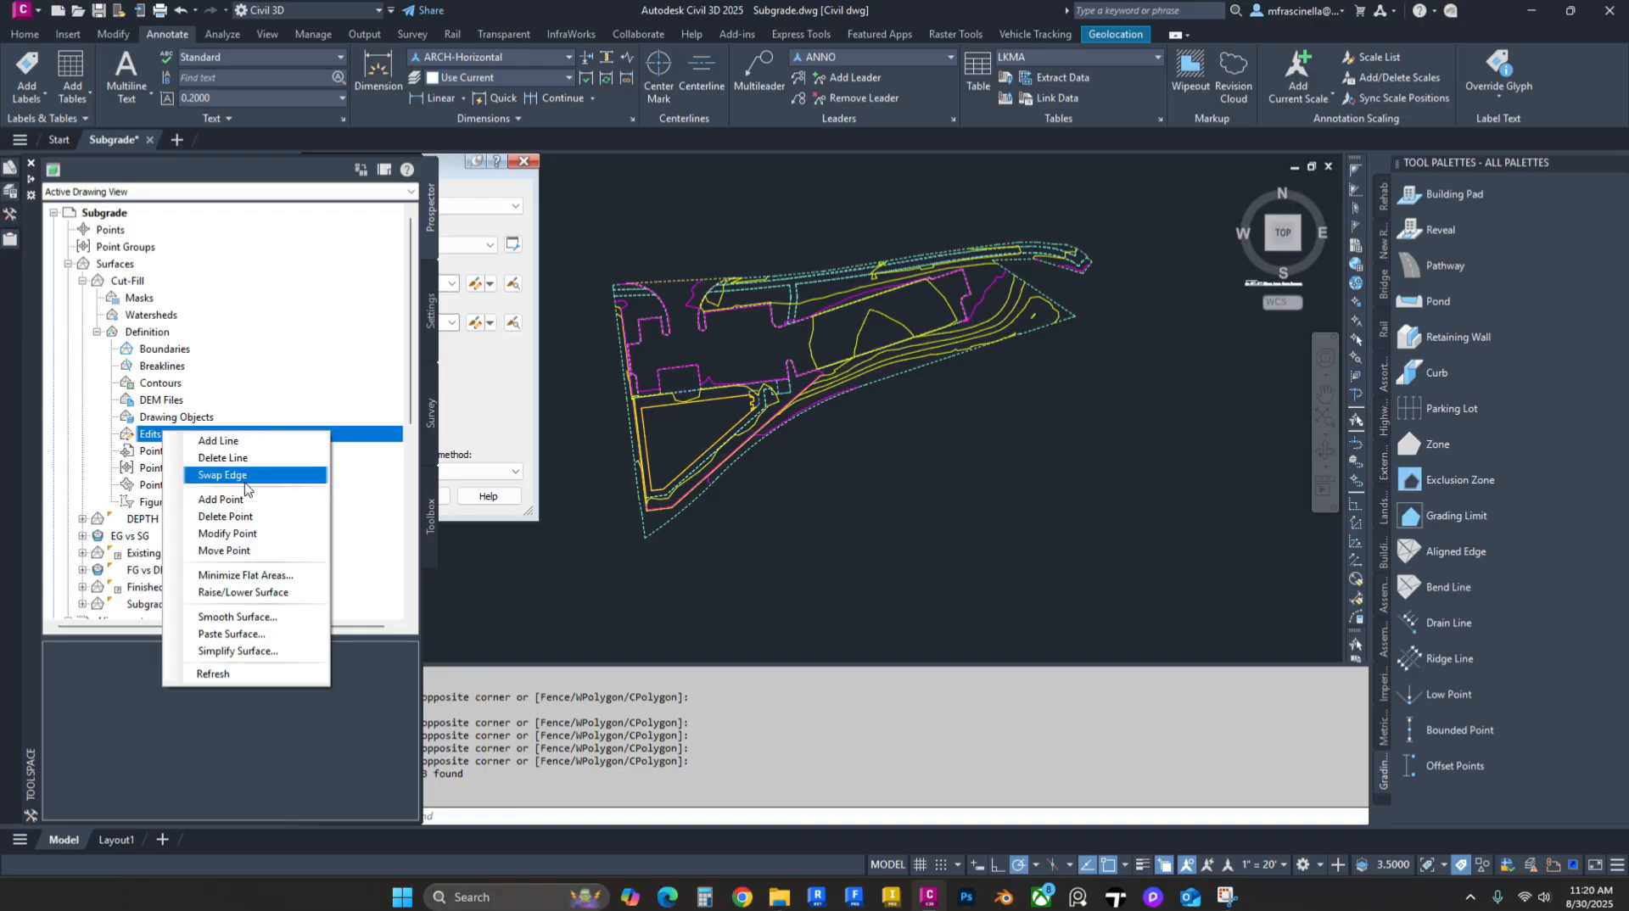
pyautogui.click(230, 634)
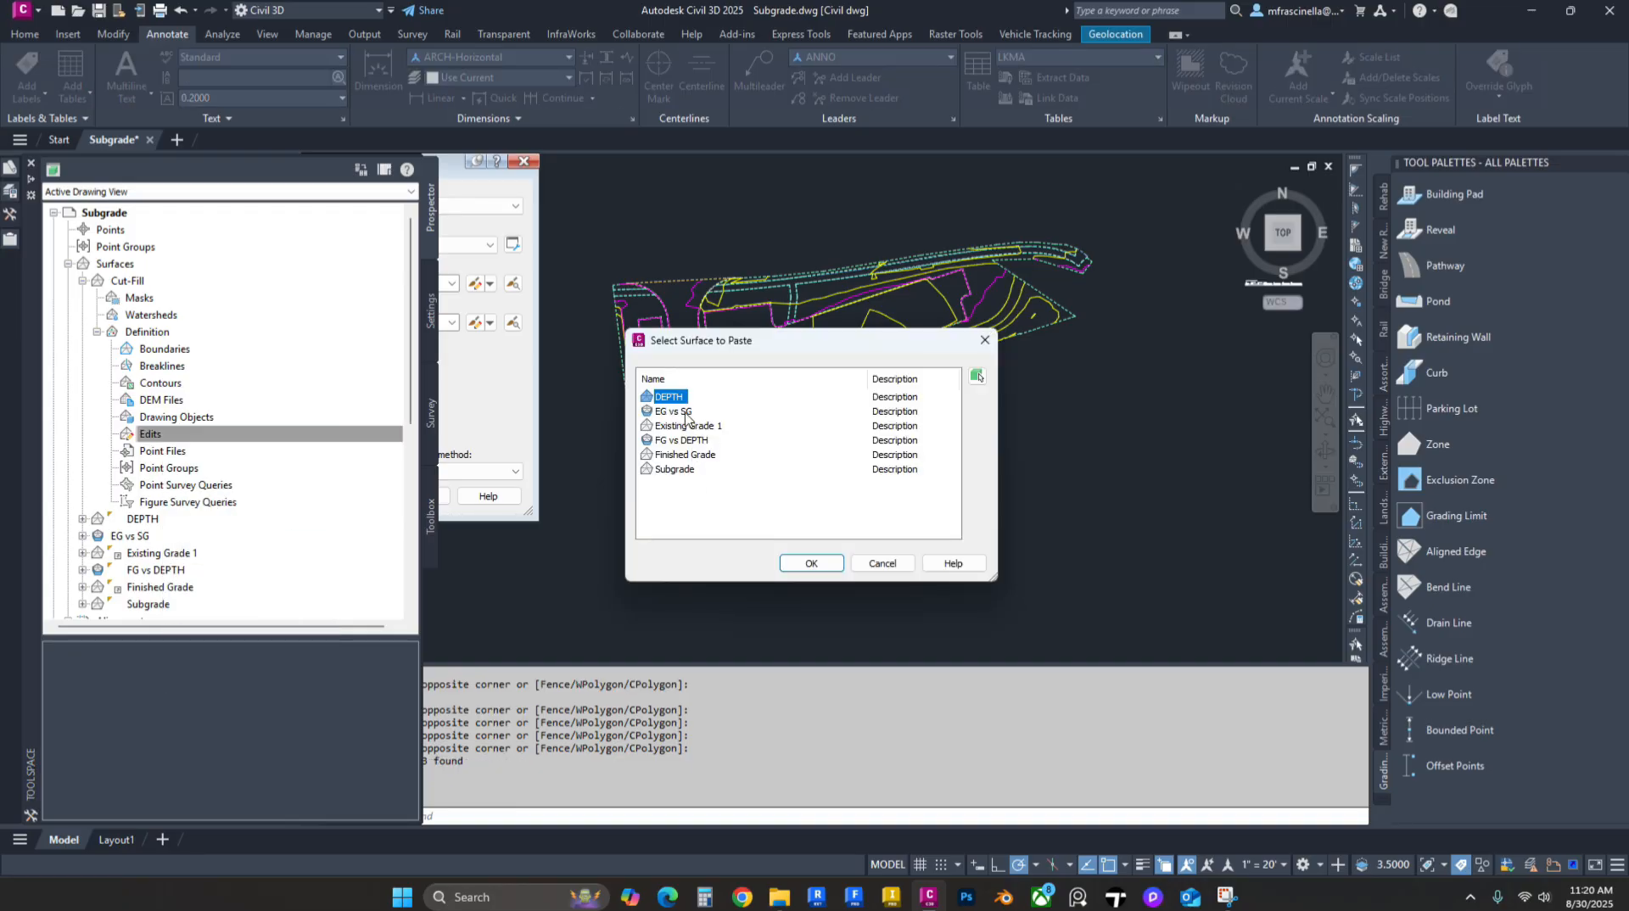
pyautogui.click(683, 413)
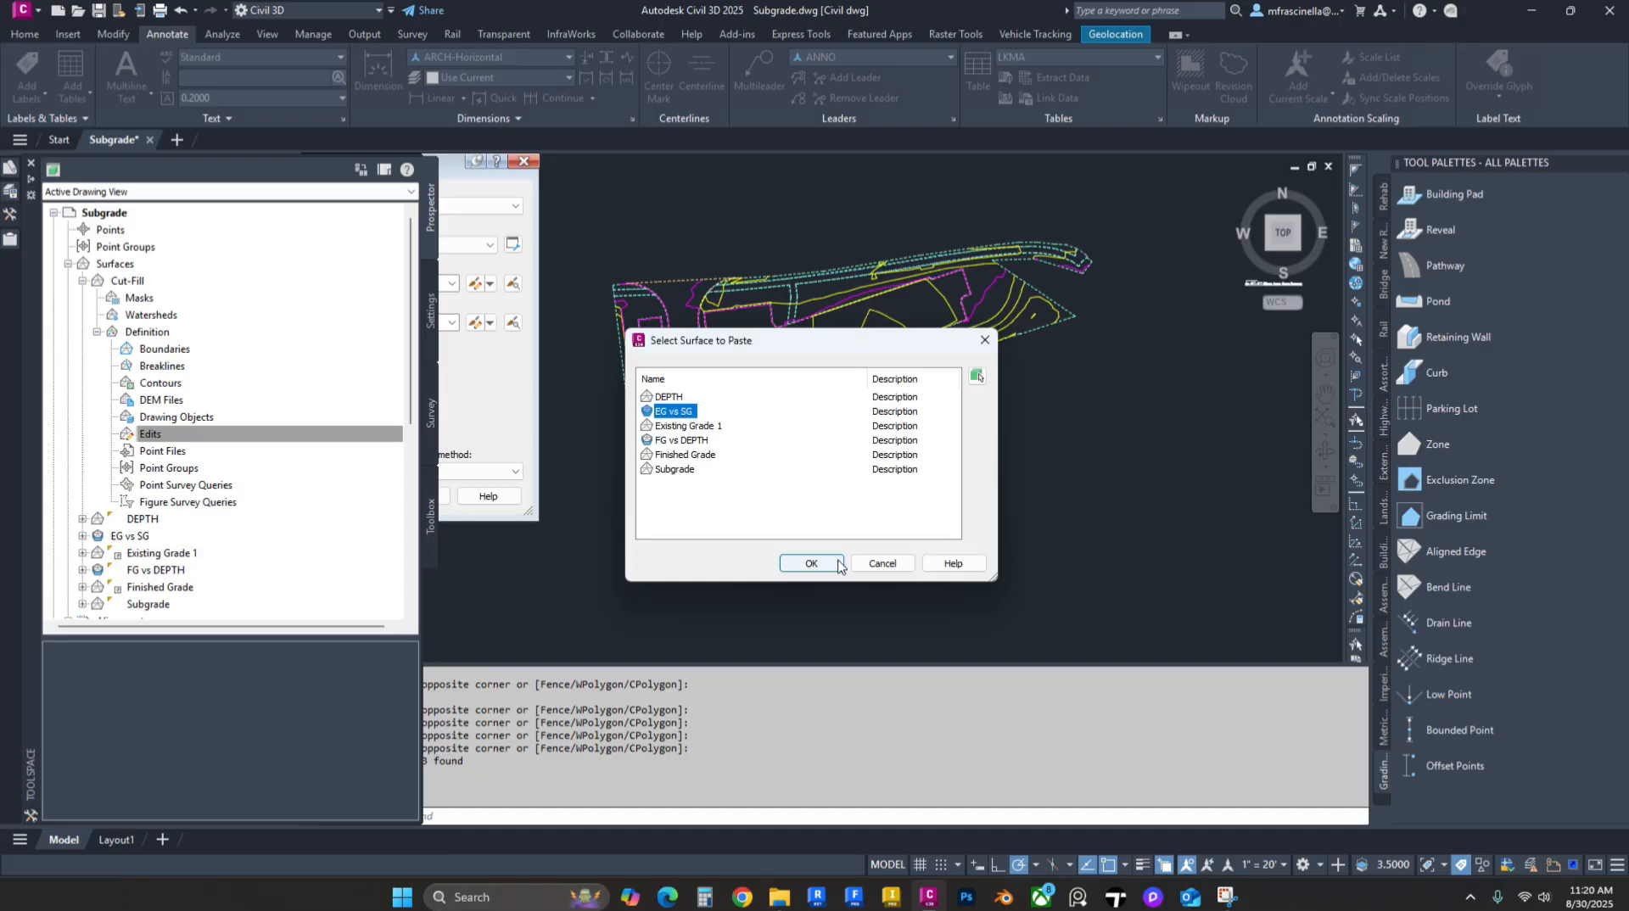
pyautogui.click(812, 563)
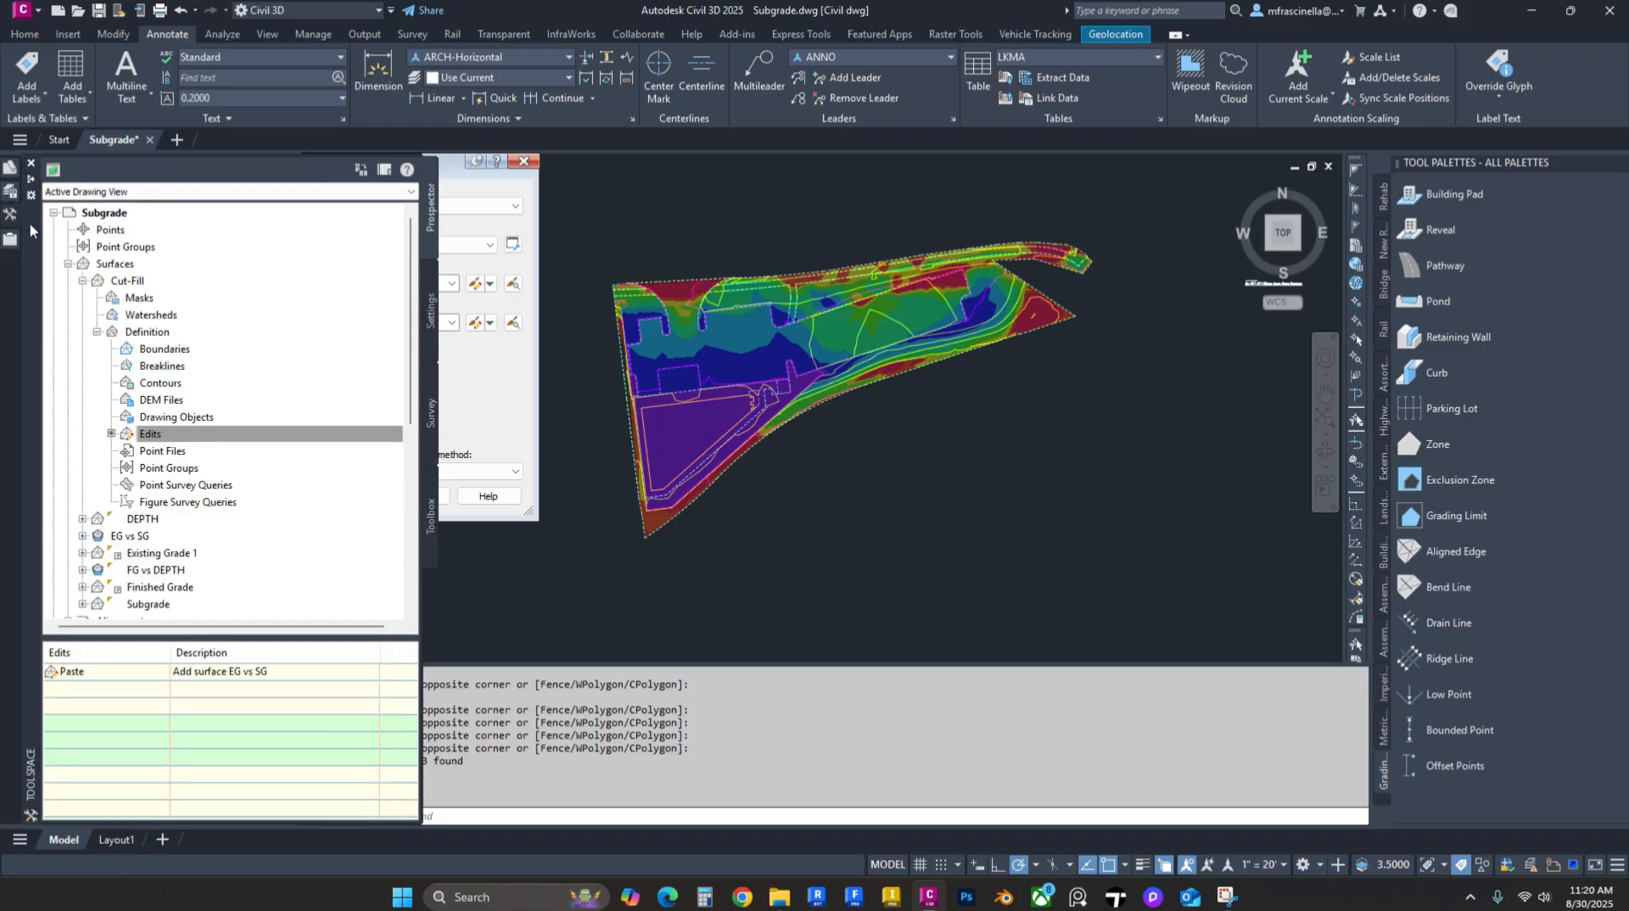
pyautogui.moveTo(8, 216)
pyautogui.rightClick(129, 281)
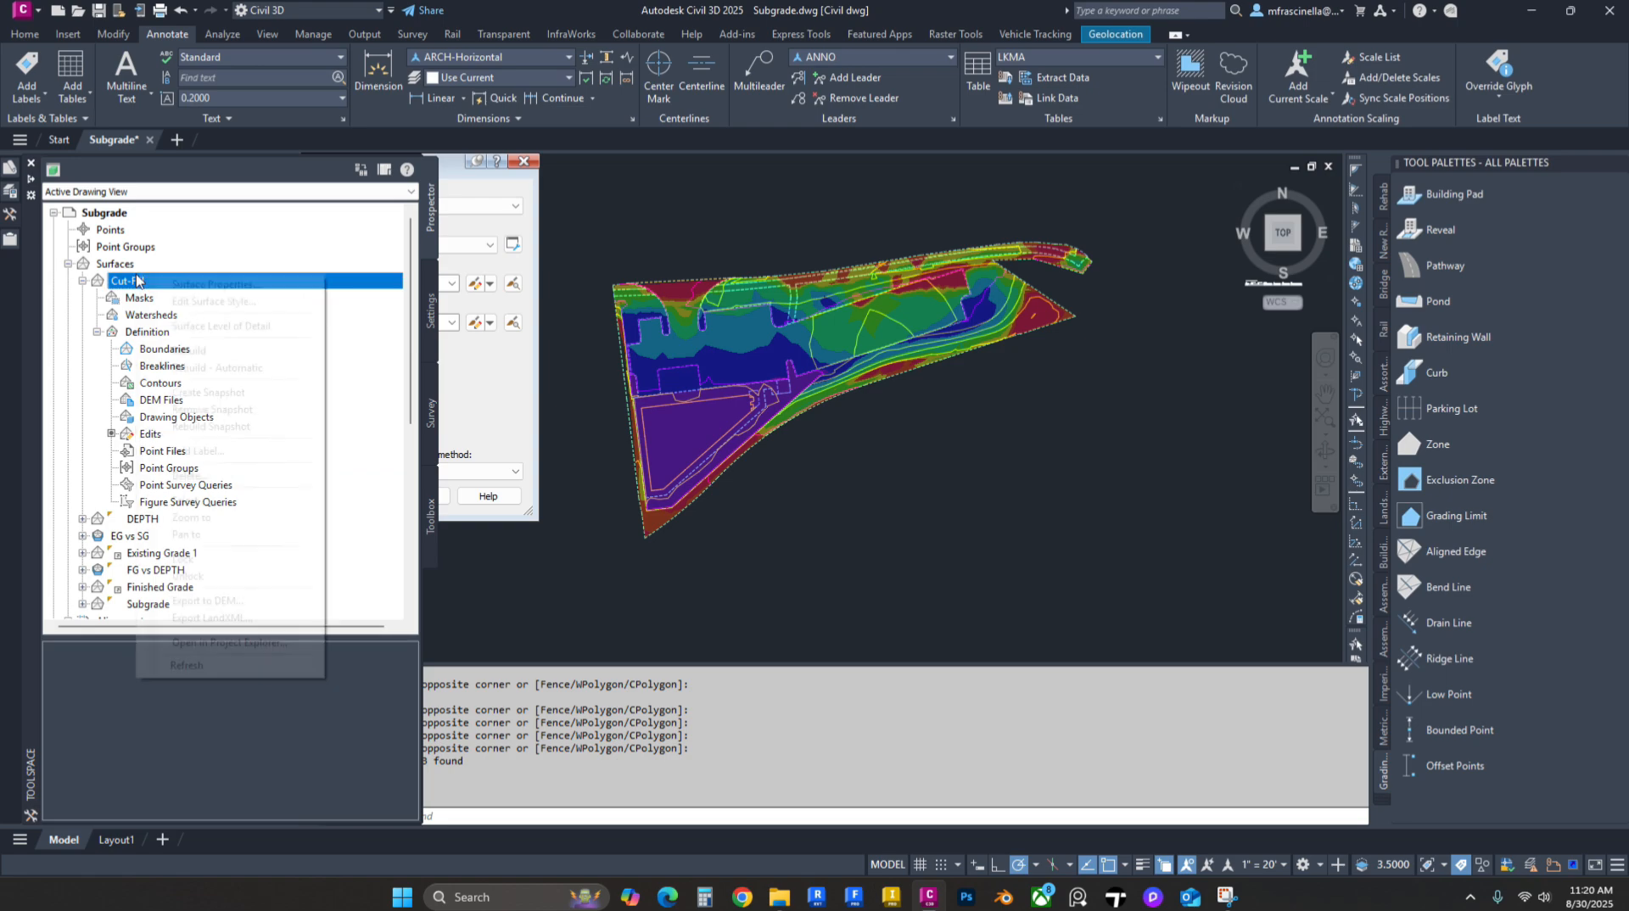
pyautogui.click(208, 303)
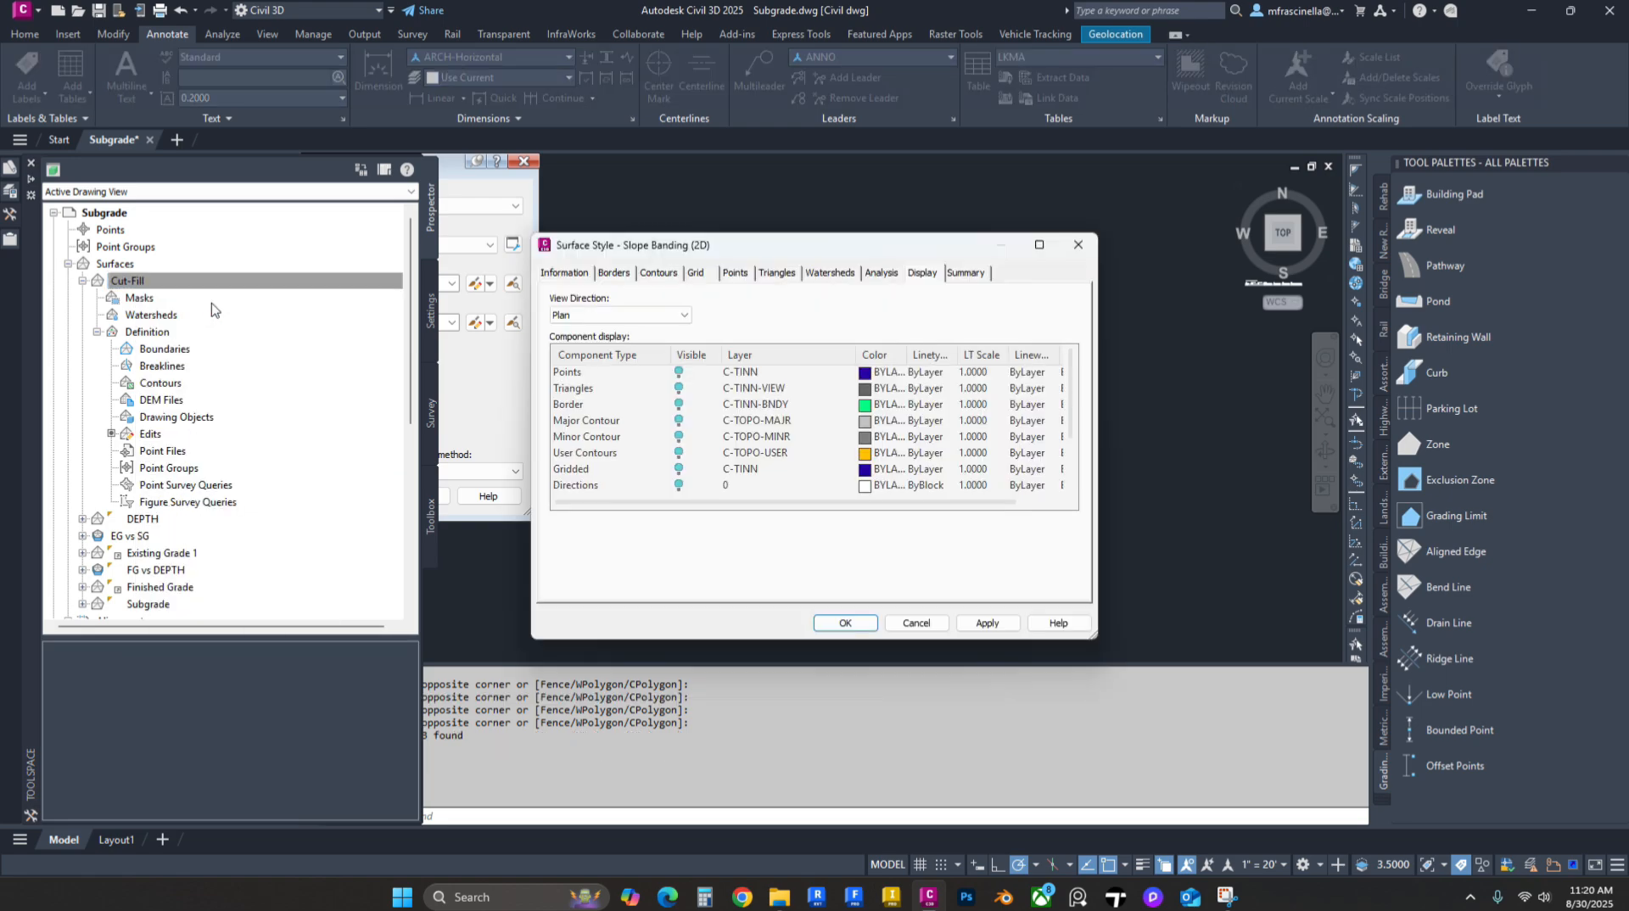
pyautogui.click(1085, 242)
# Step: Run an Elevations analysis in the Cut-Fill surface properties, with the number of ranges set to 2
pyautogui.moveTo(8, 241)
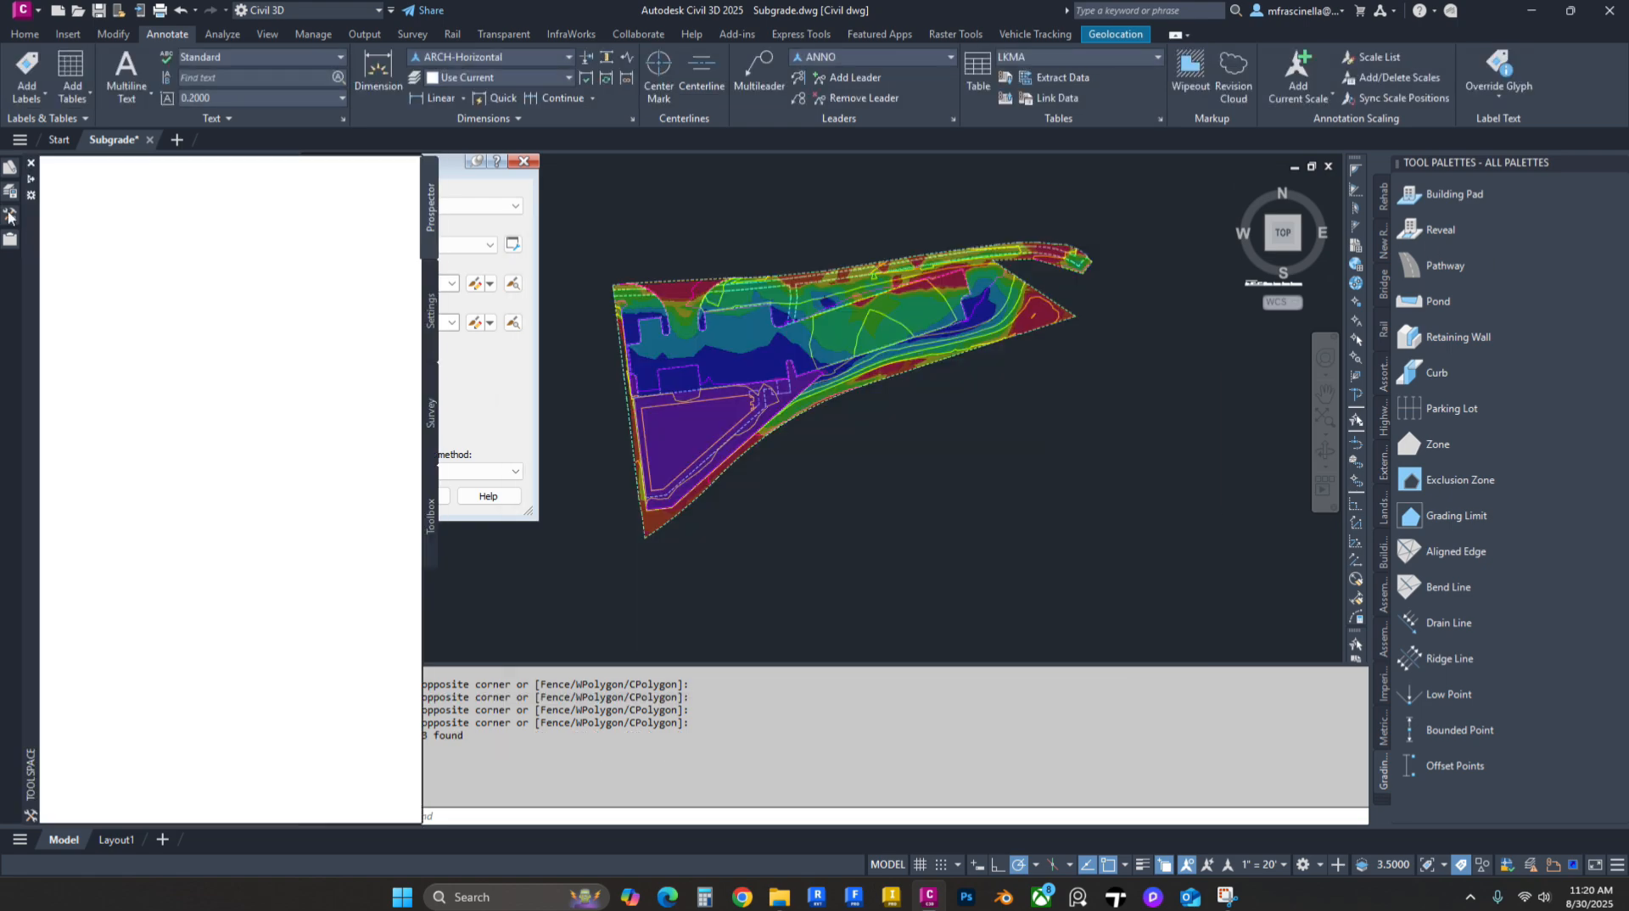
pyautogui.rightClick(173, 280)
pyautogui.click(214, 293)
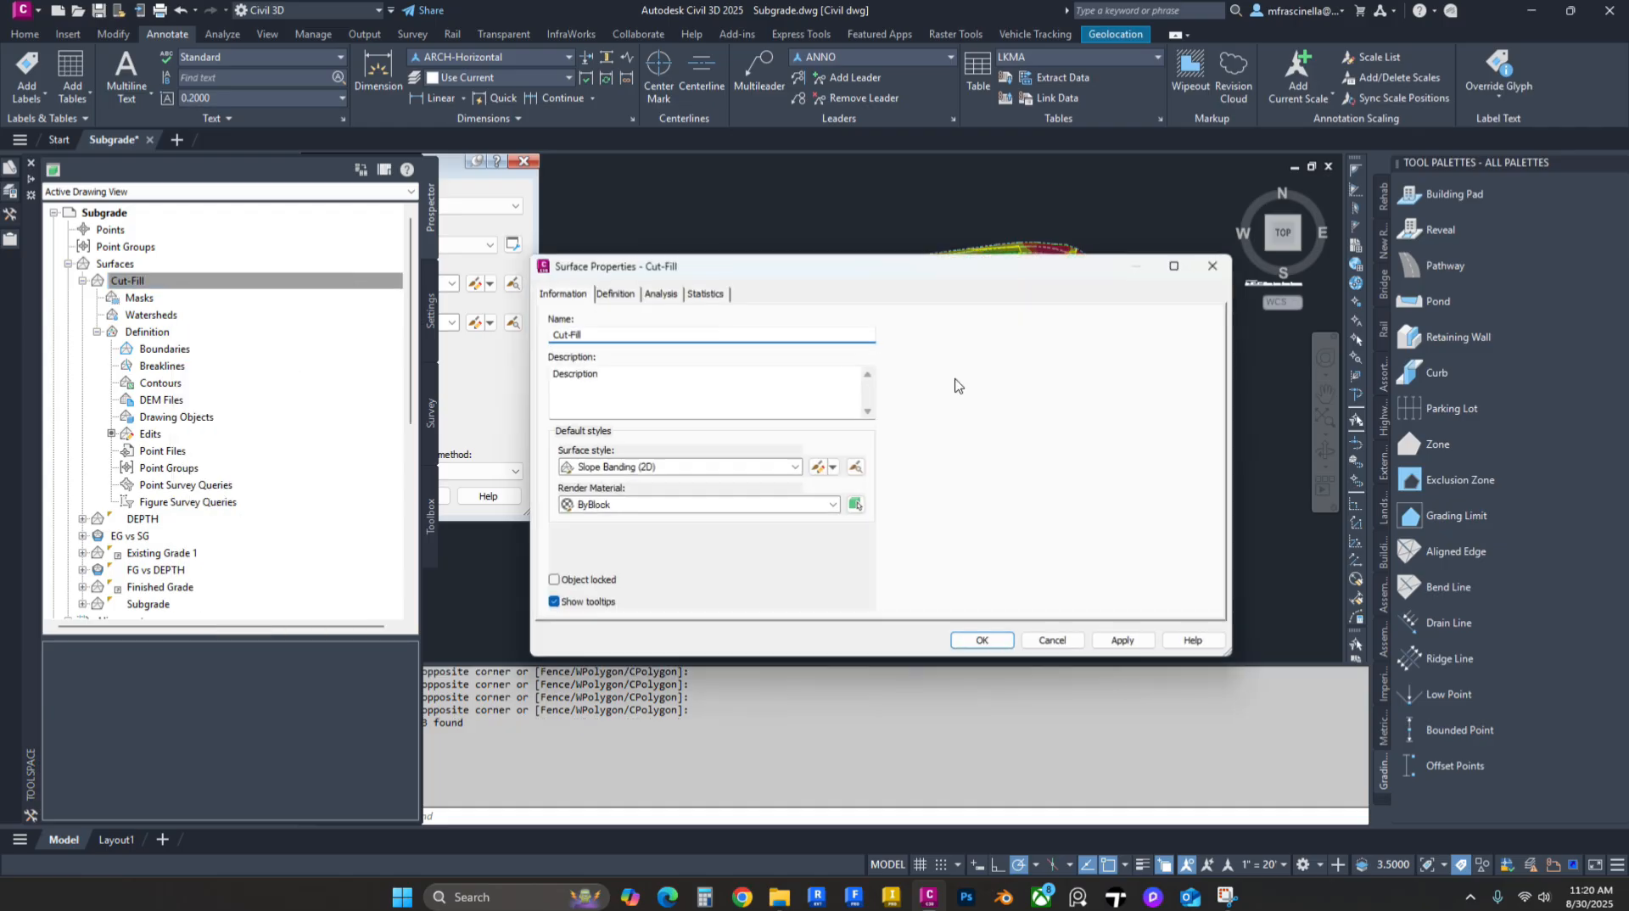
pyautogui.click(658, 292)
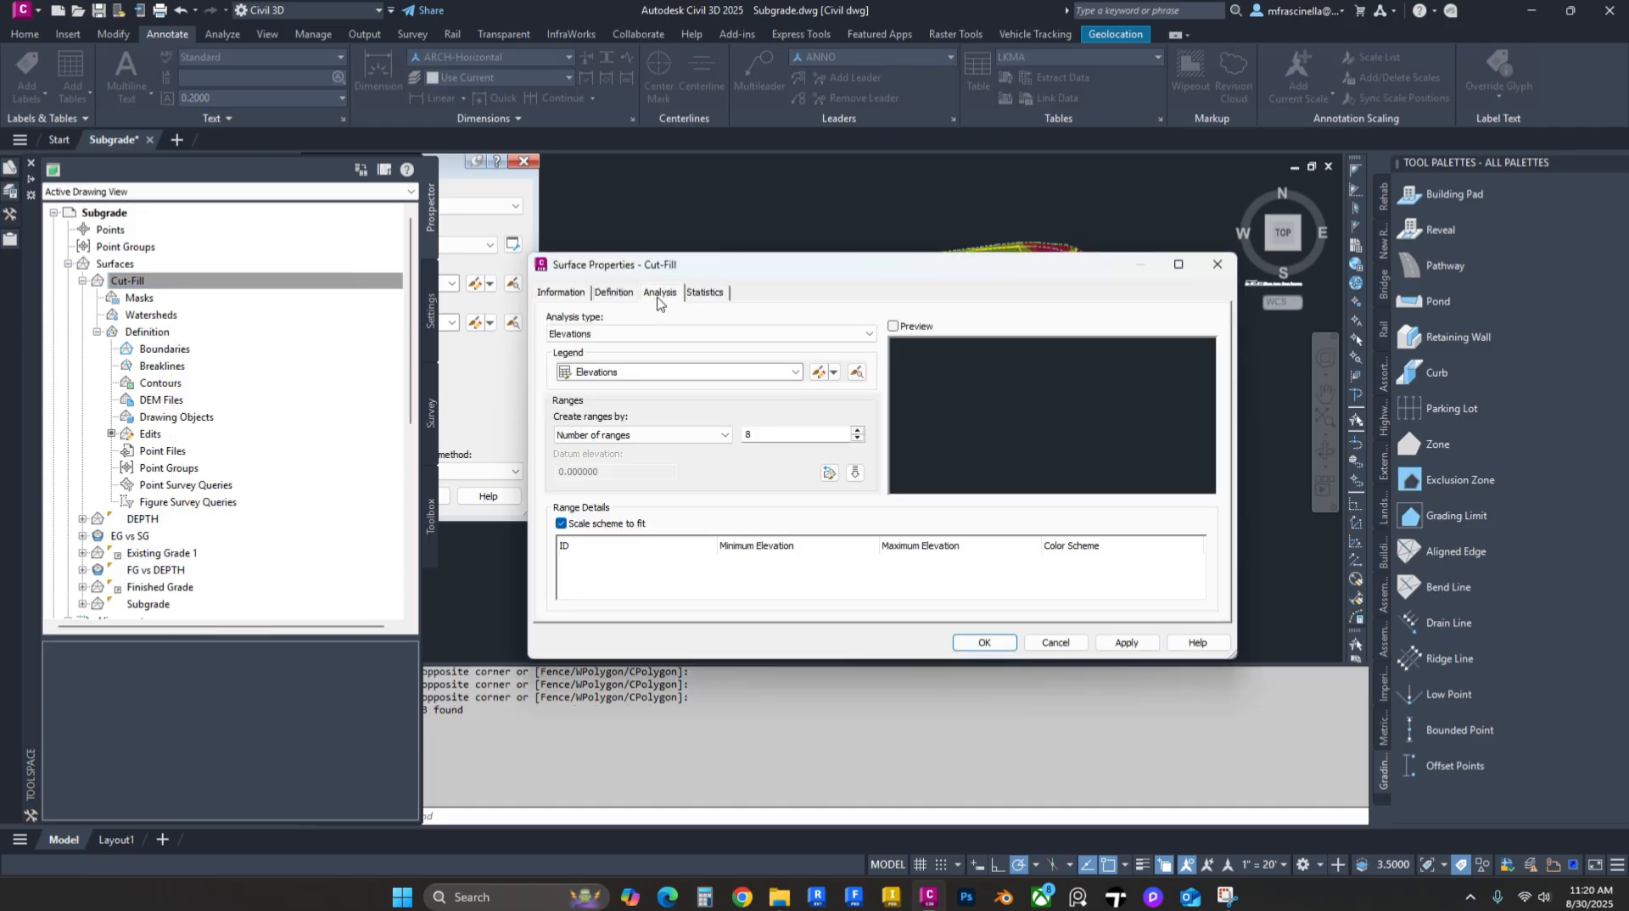
pyautogui.click(628, 334)
pyautogui.click(626, 333)
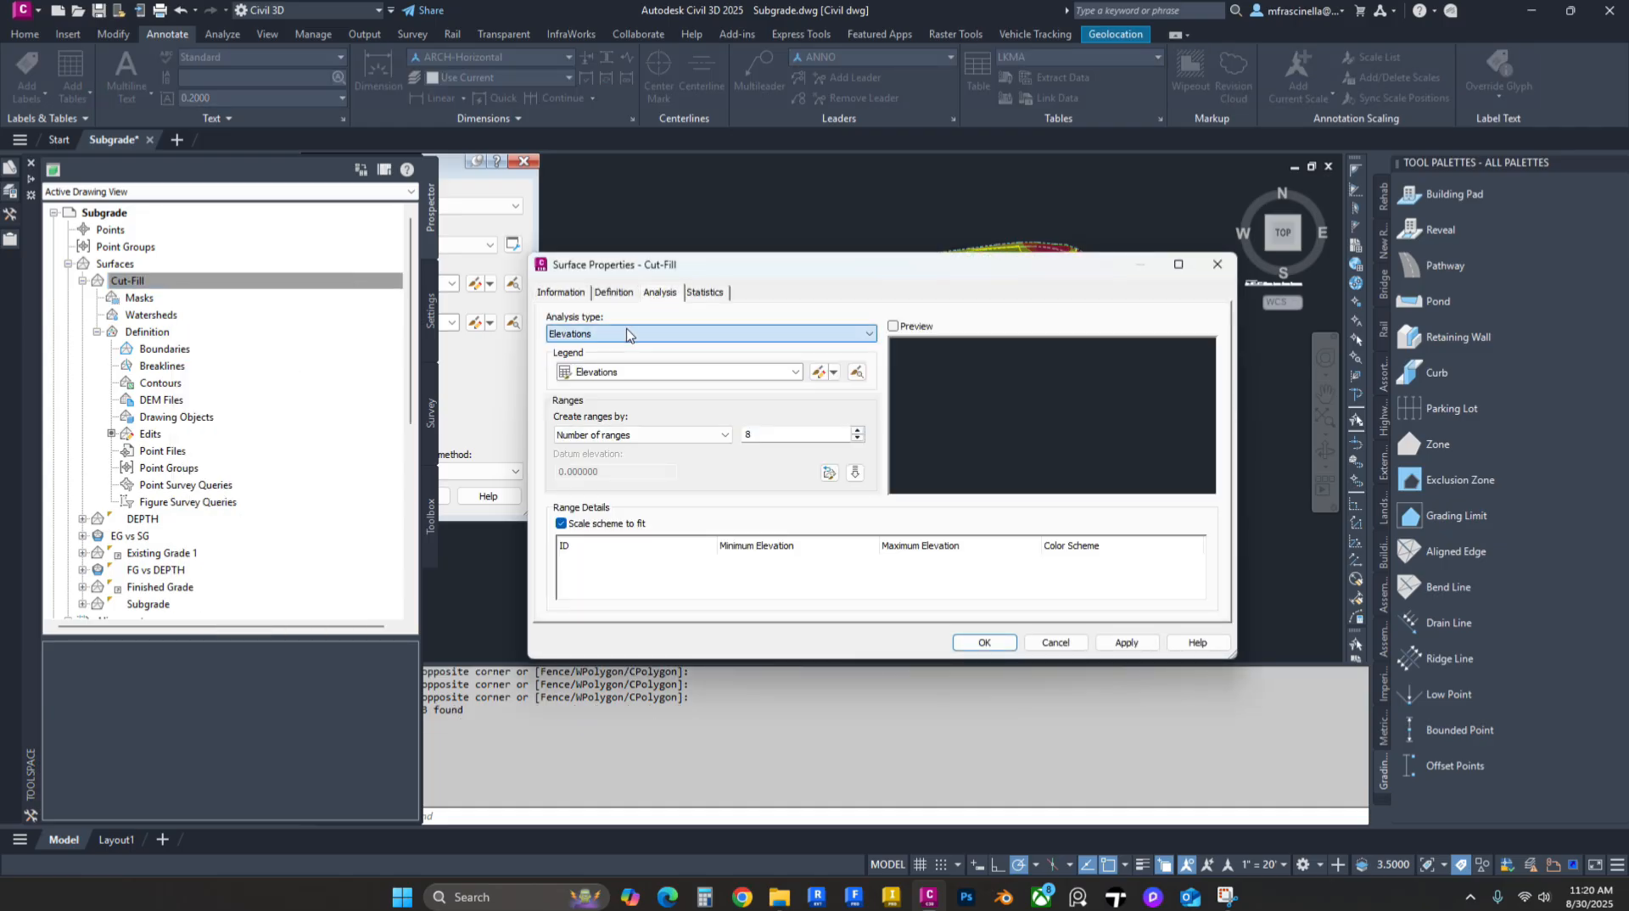
pyautogui.click(627, 336)
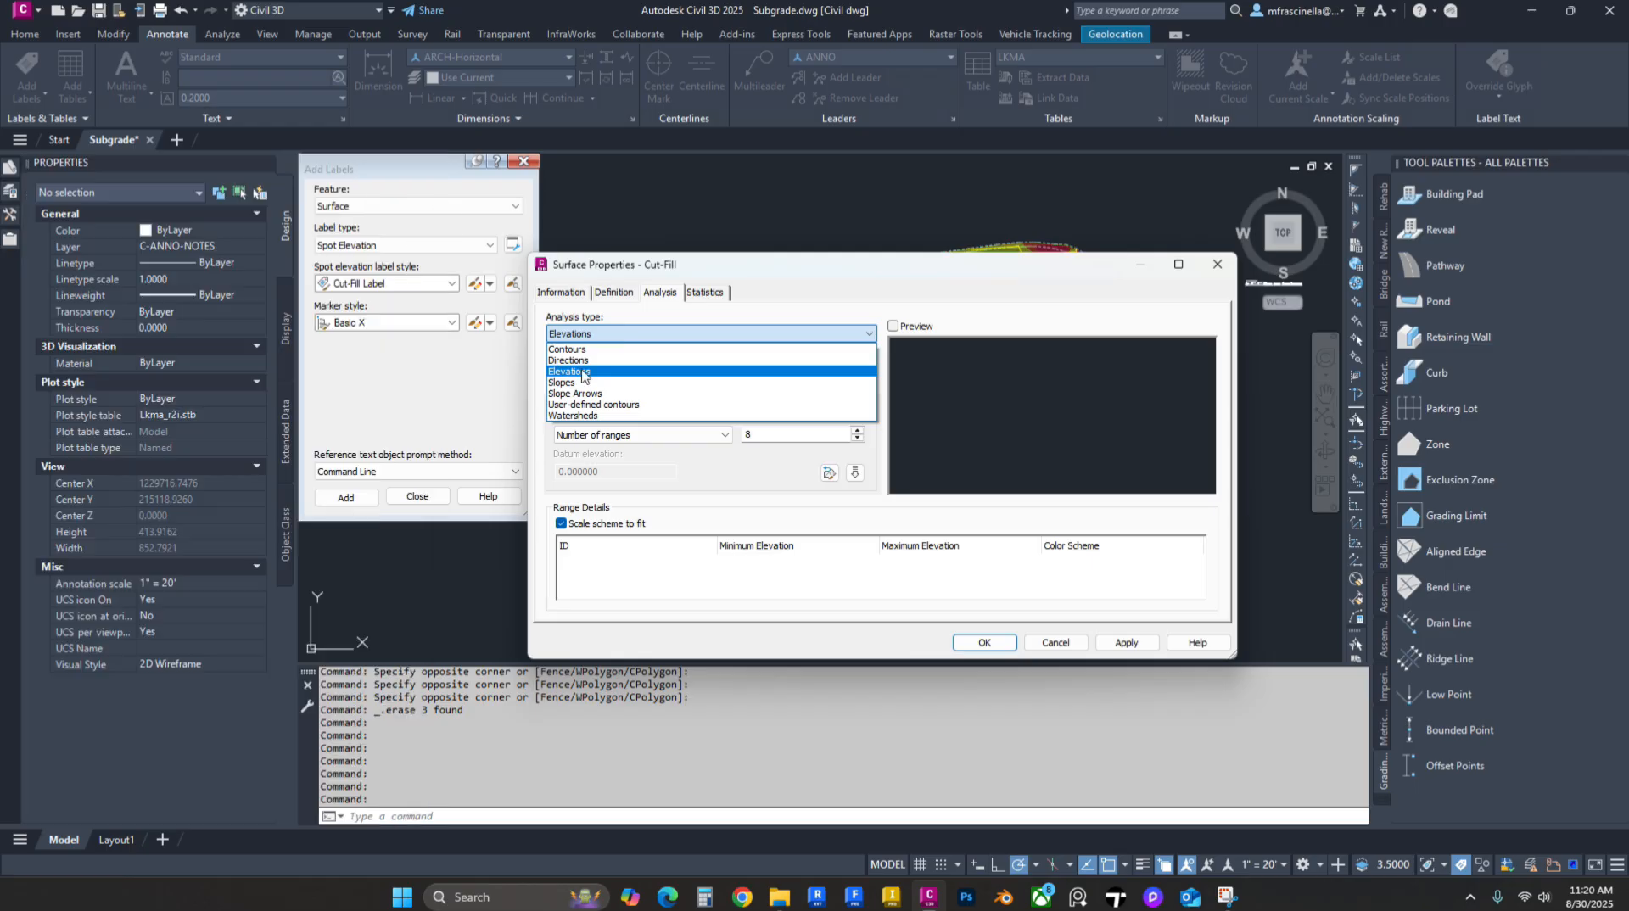
pyautogui.click(579, 373)
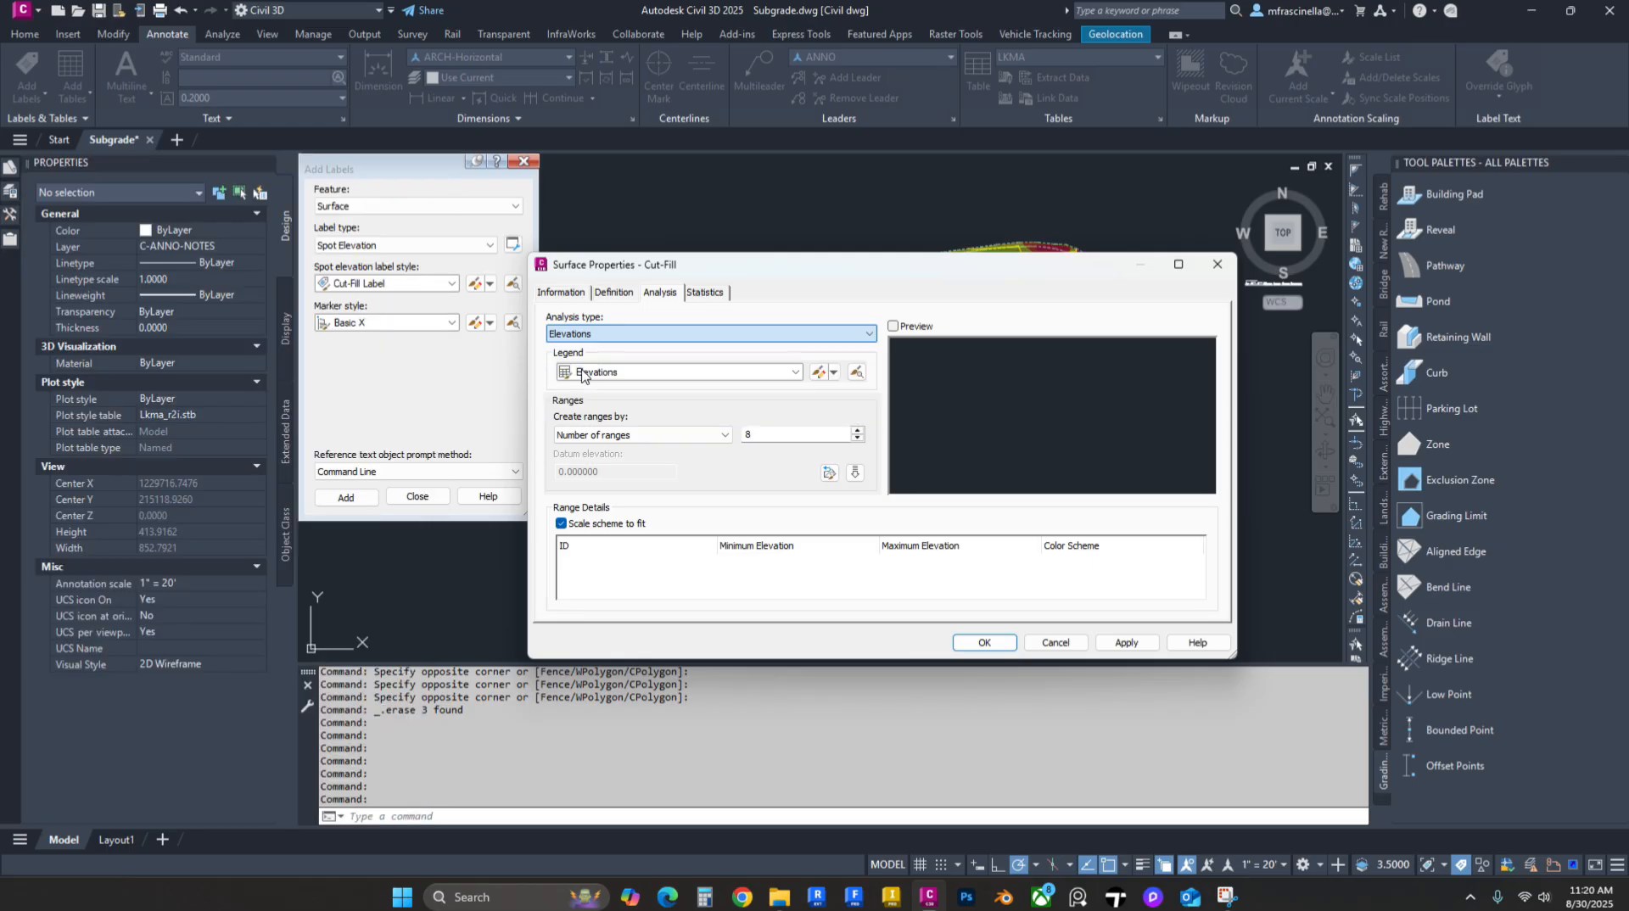
pyautogui.doubleClick(850, 437)
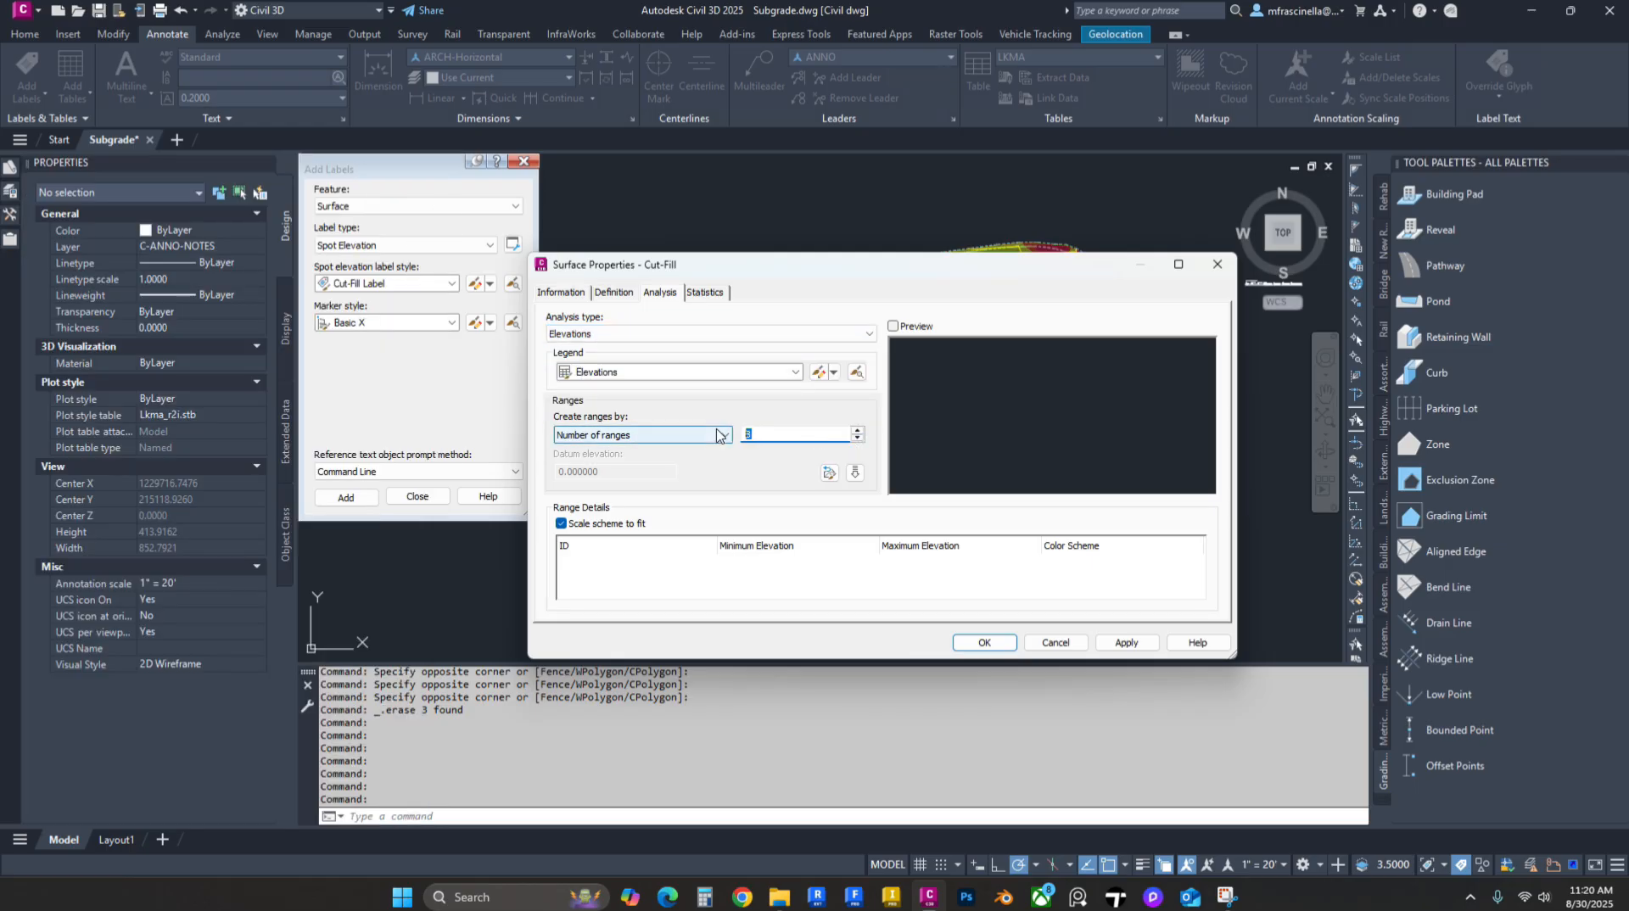
pyautogui.write('2')
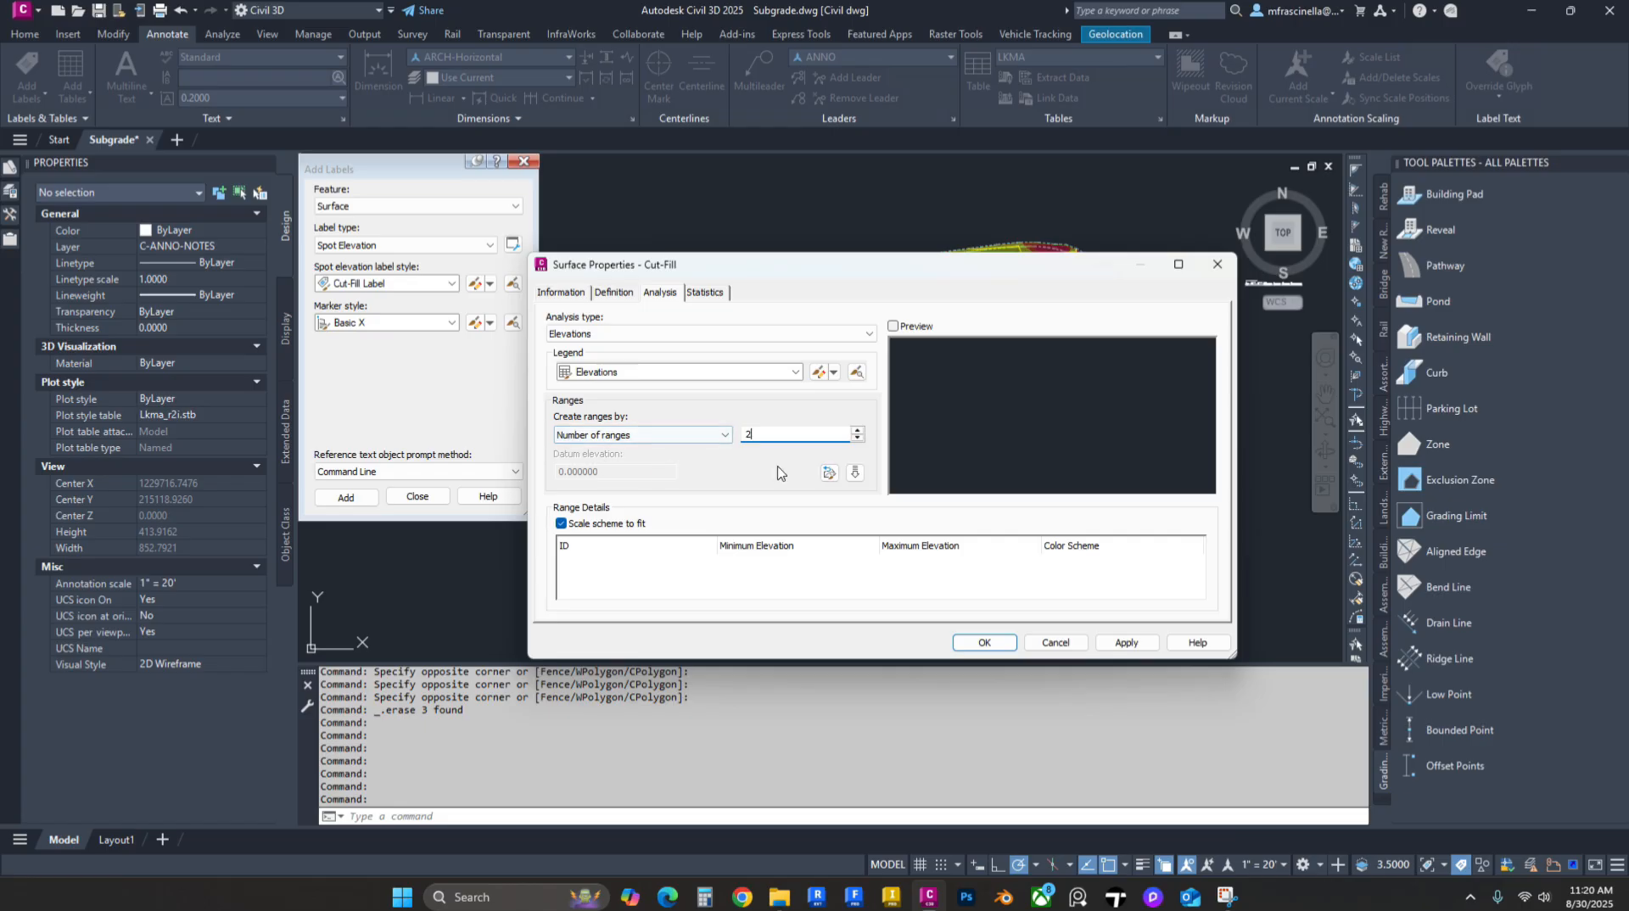
pyautogui.click(856, 477)
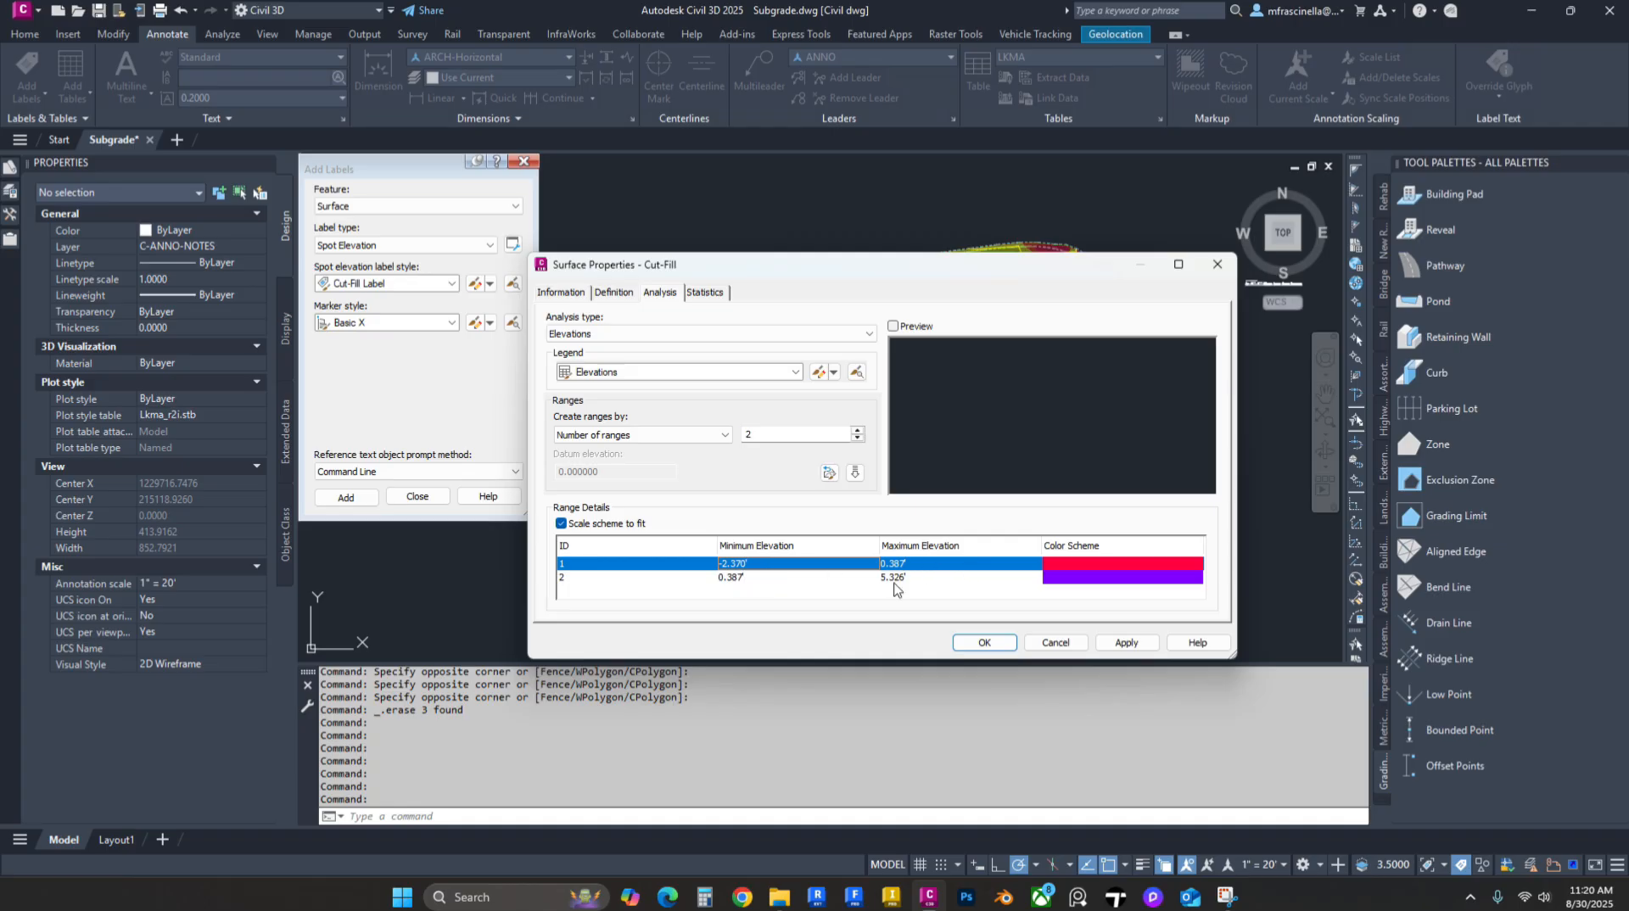
# Step: Set the first elevation range to -10 through 0 and the second to 0 through 10
pyautogui.click(773, 563)
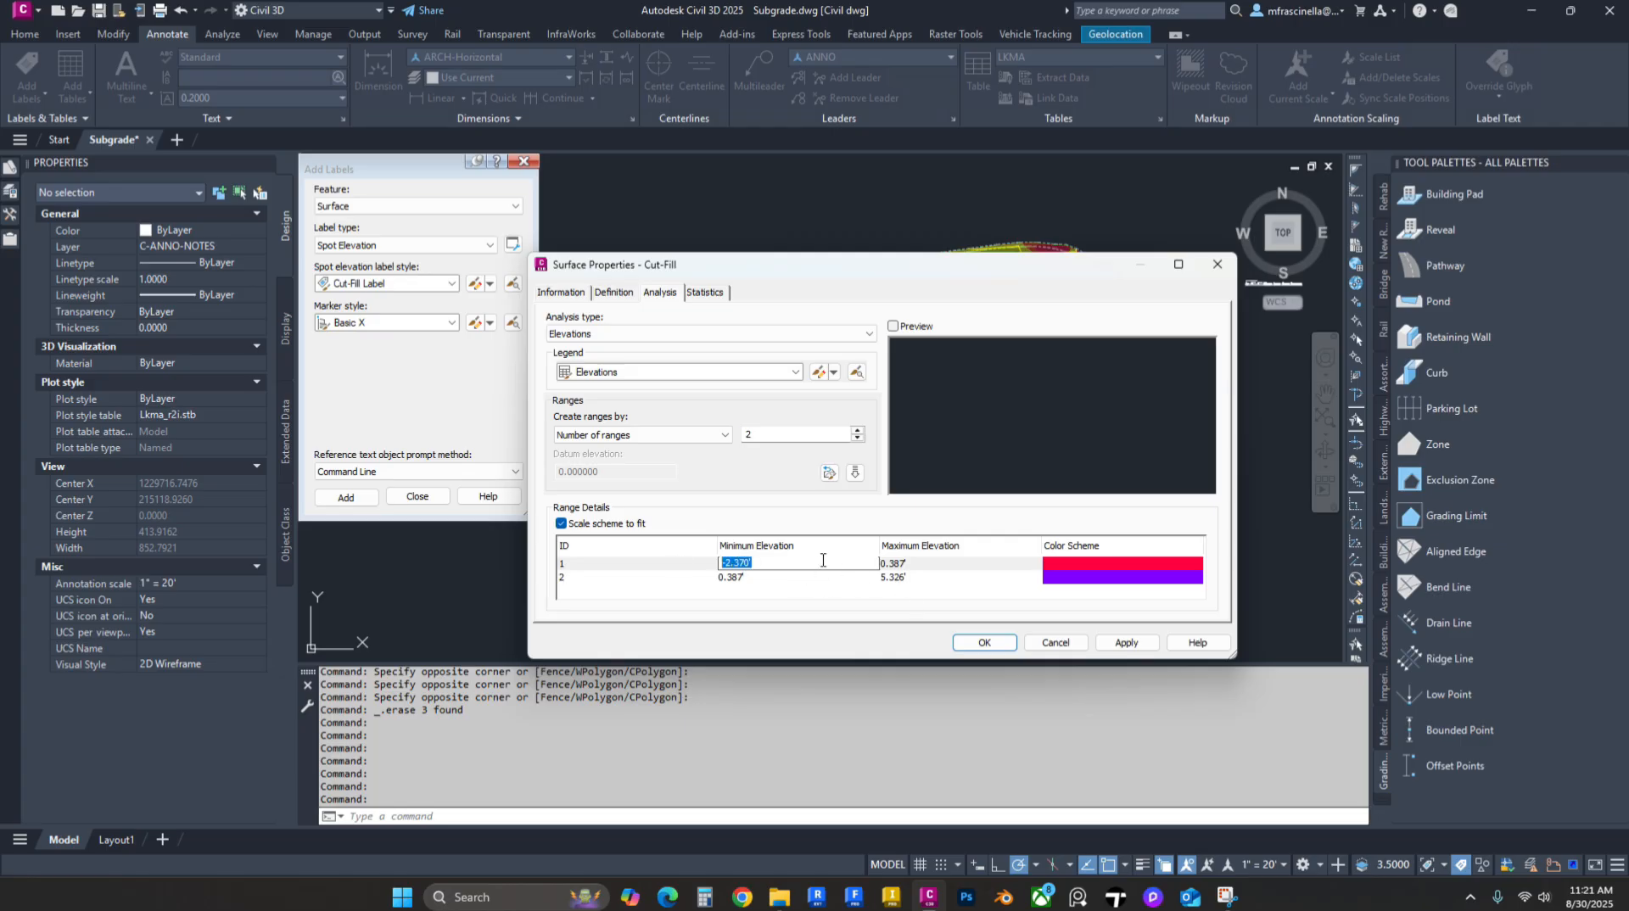
pyautogui.write('-10')
pyautogui.press('Tab')
pyautogui.write('0')
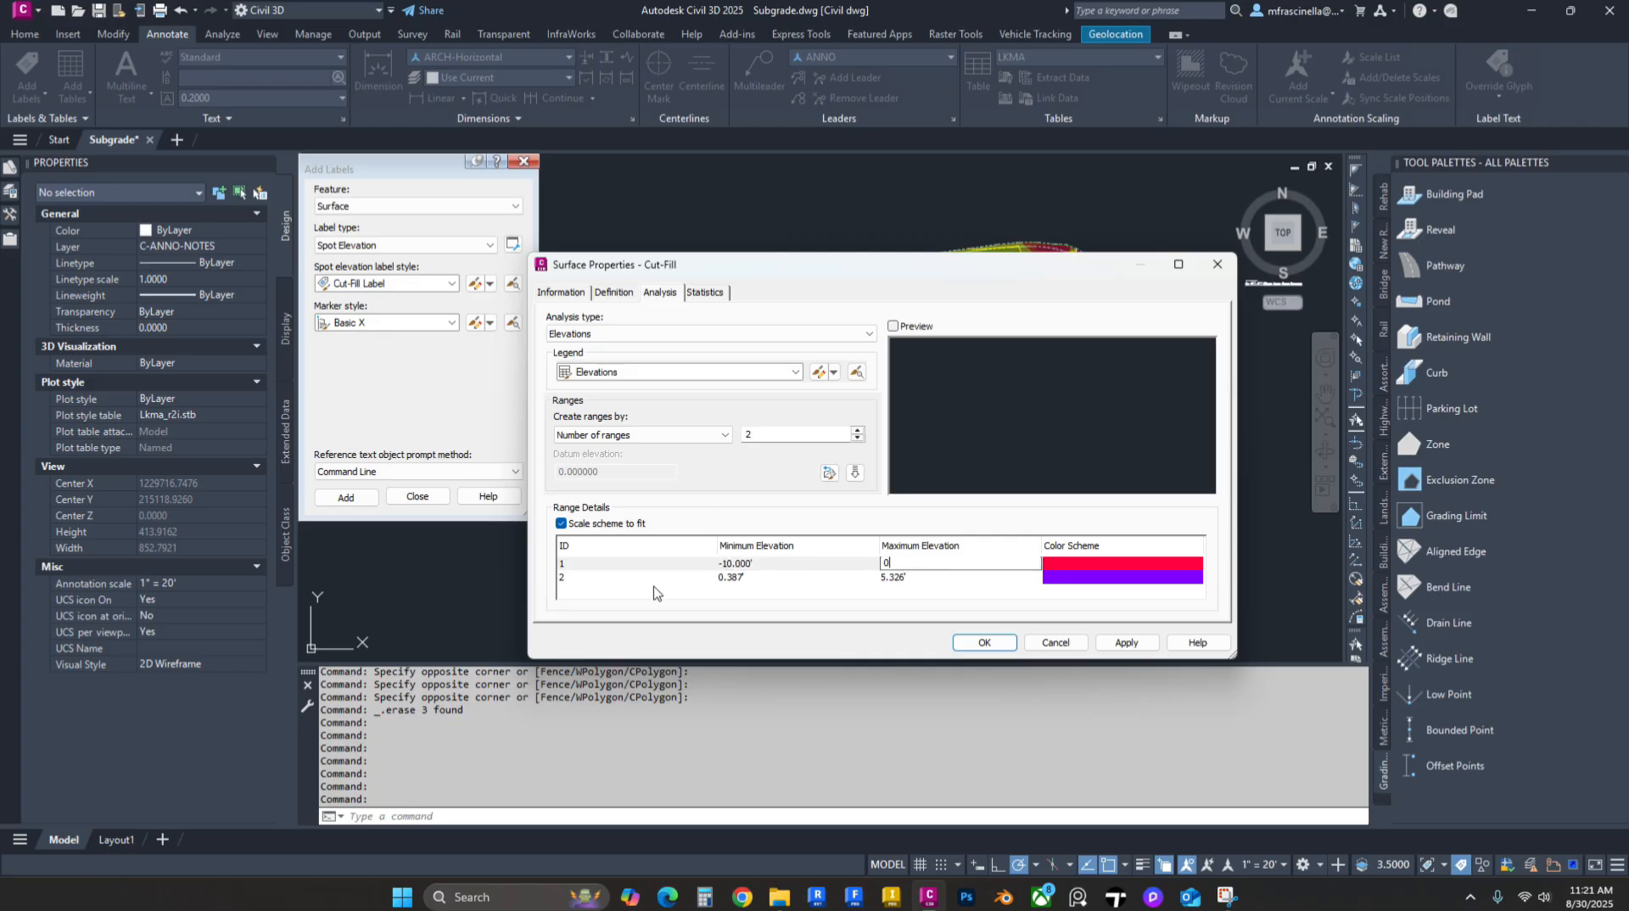
pyautogui.click(727, 579)
pyautogui.click(755, 579)
pyautogui.write('0')
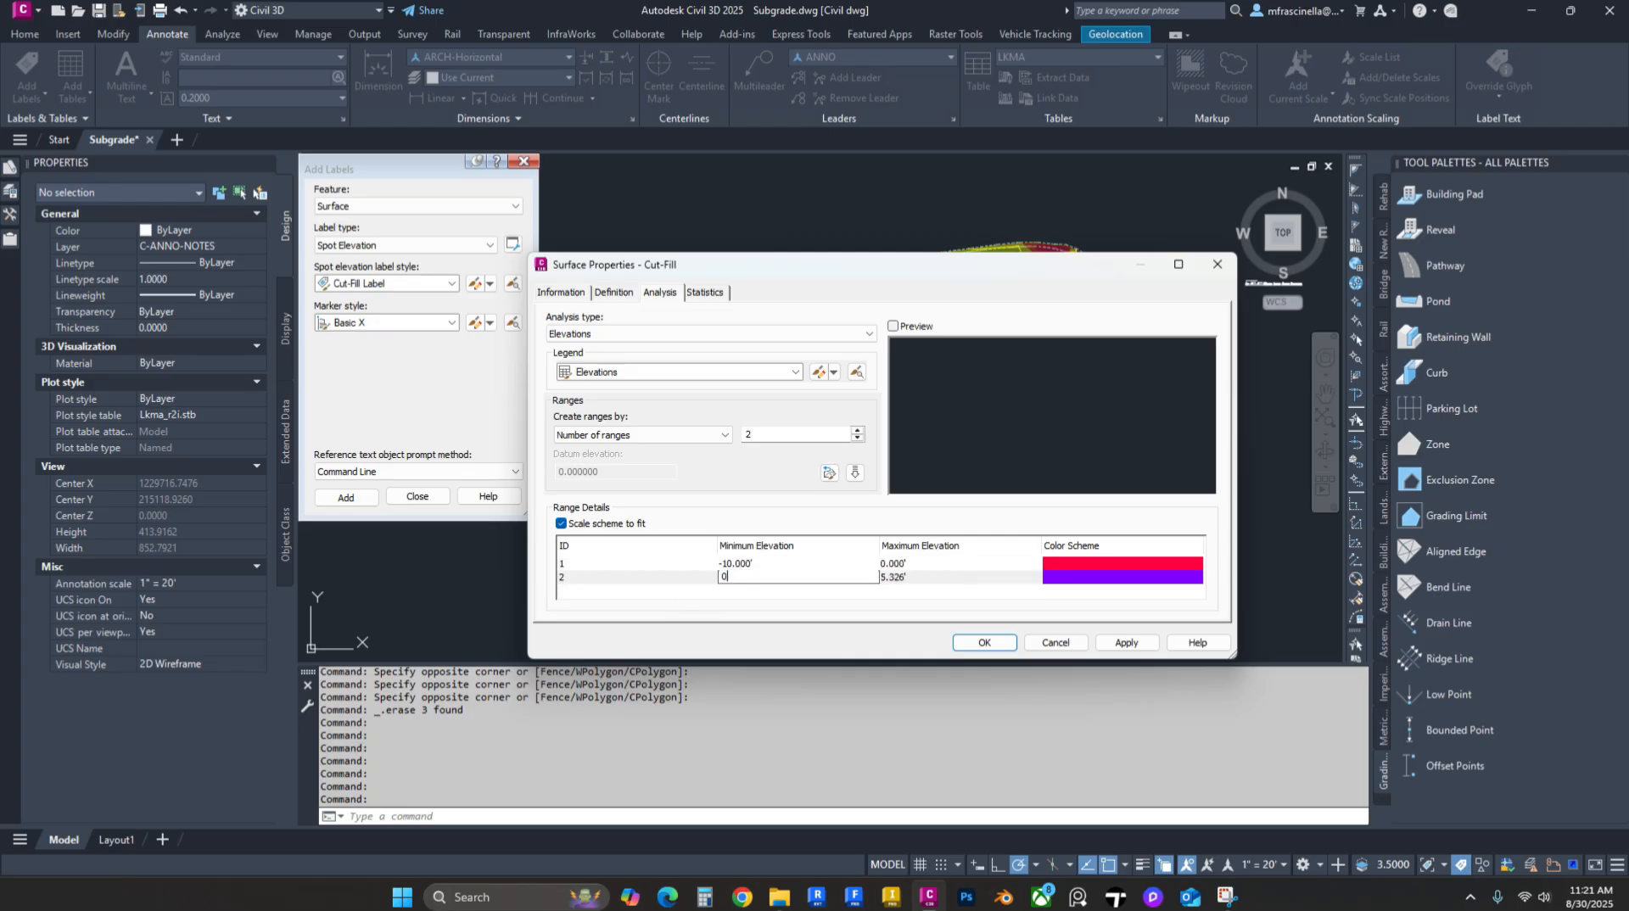
pyautogui.click(902, 578)
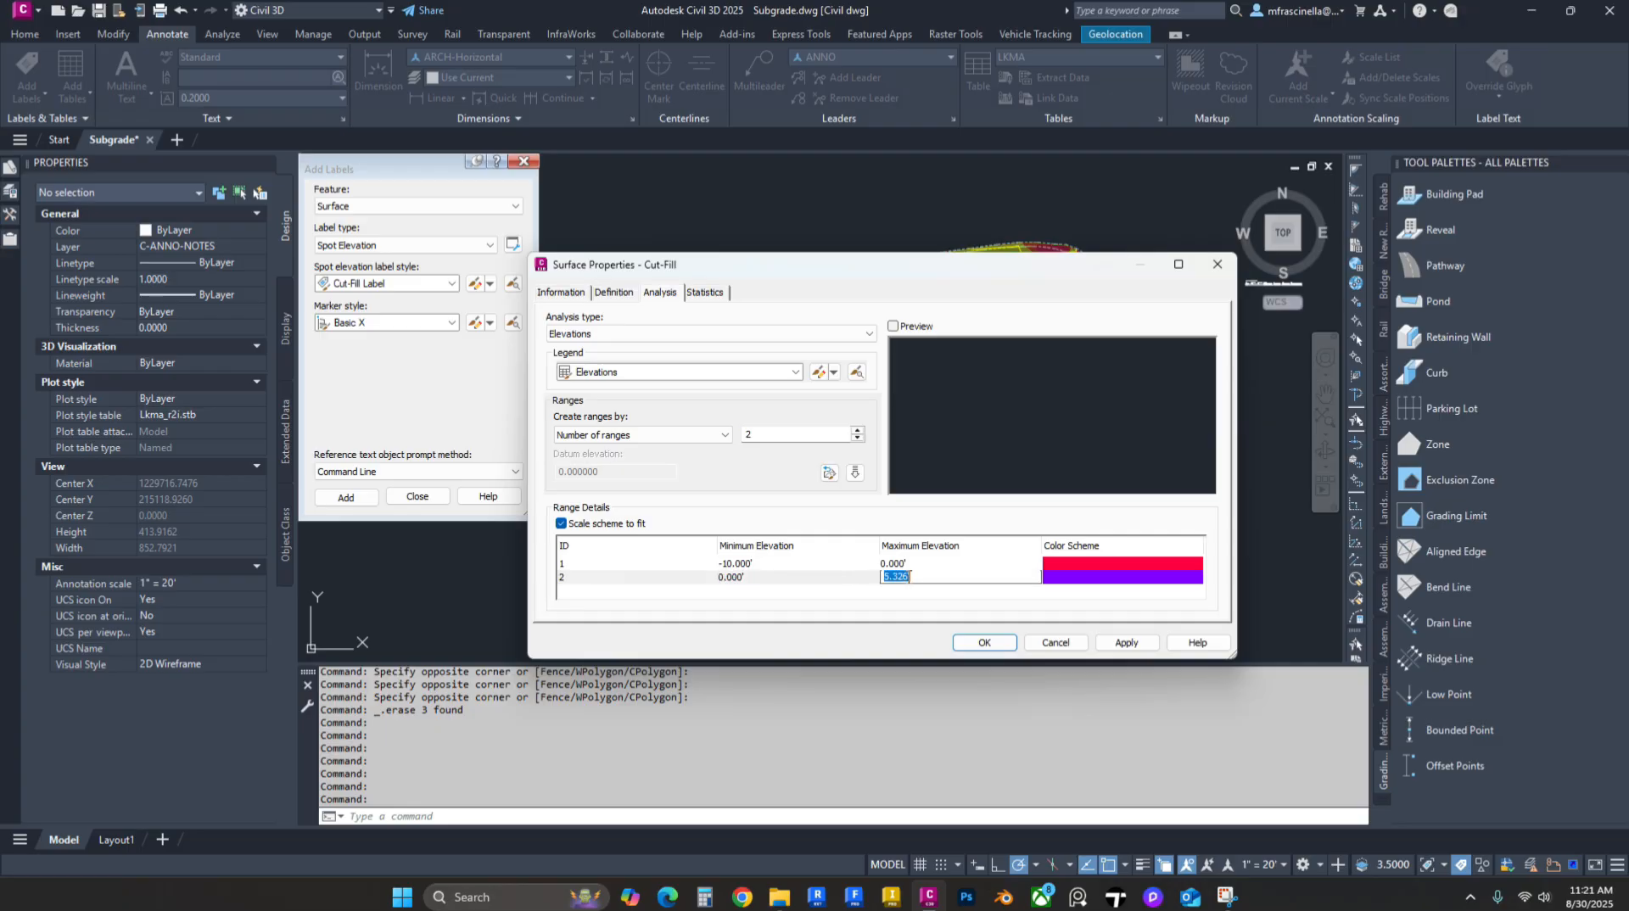
pyautogui.write('10')
# Step: Color the negative range red (index 10) and the positive range blue (index 160), and apply the surface properties
pyautogui.click(1092, 563)
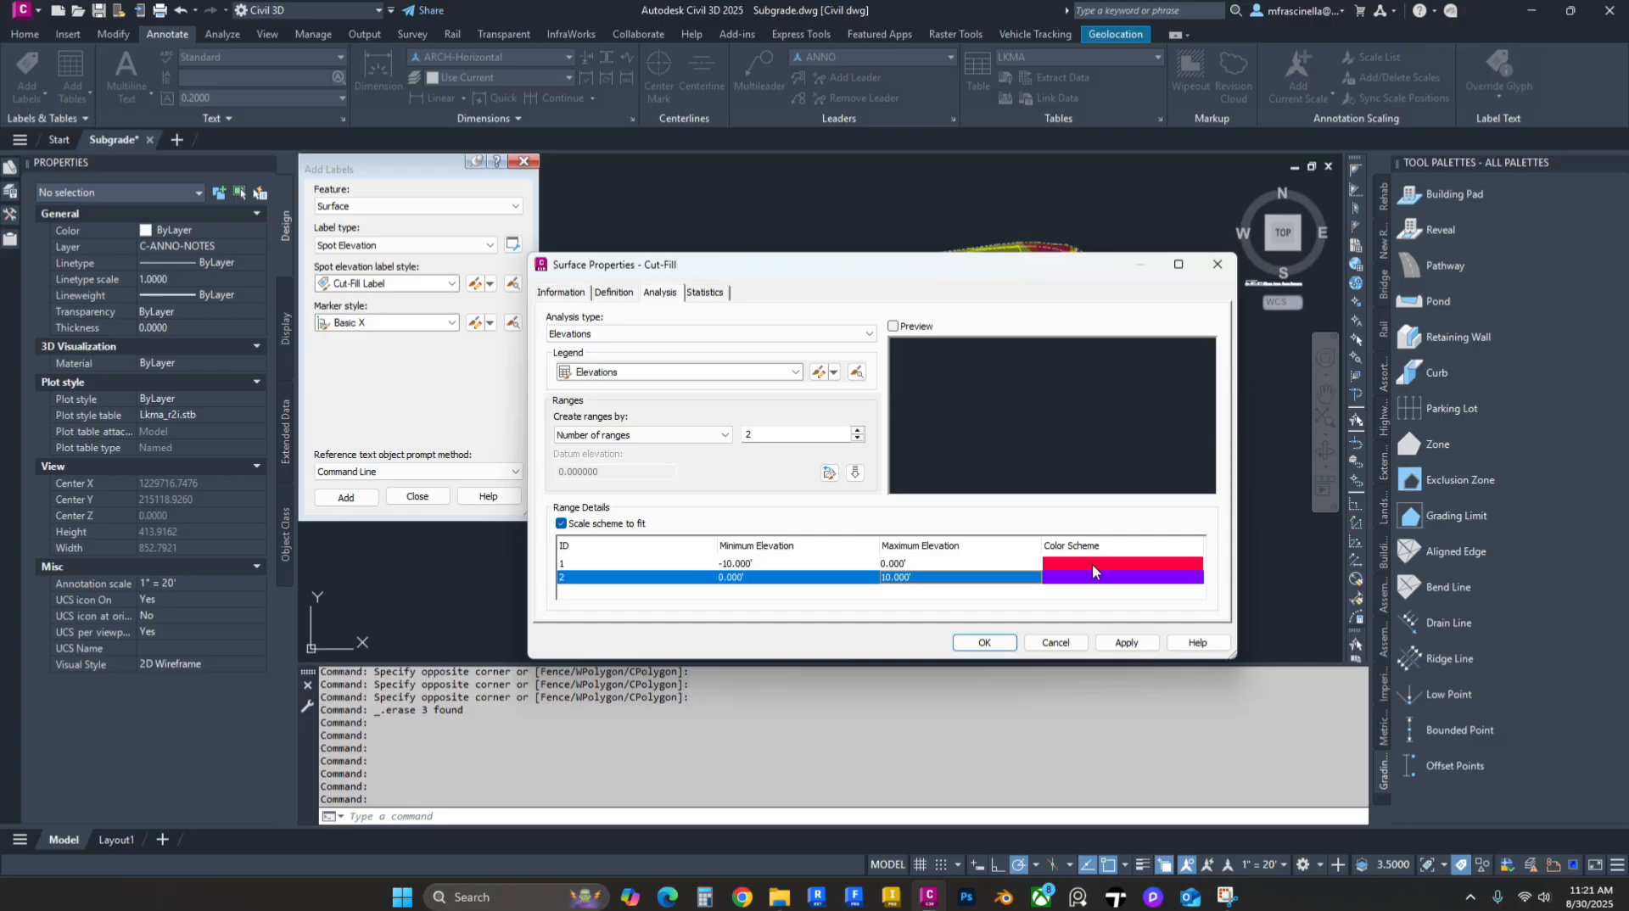
pyautogui.doubleClick(1100, 562)
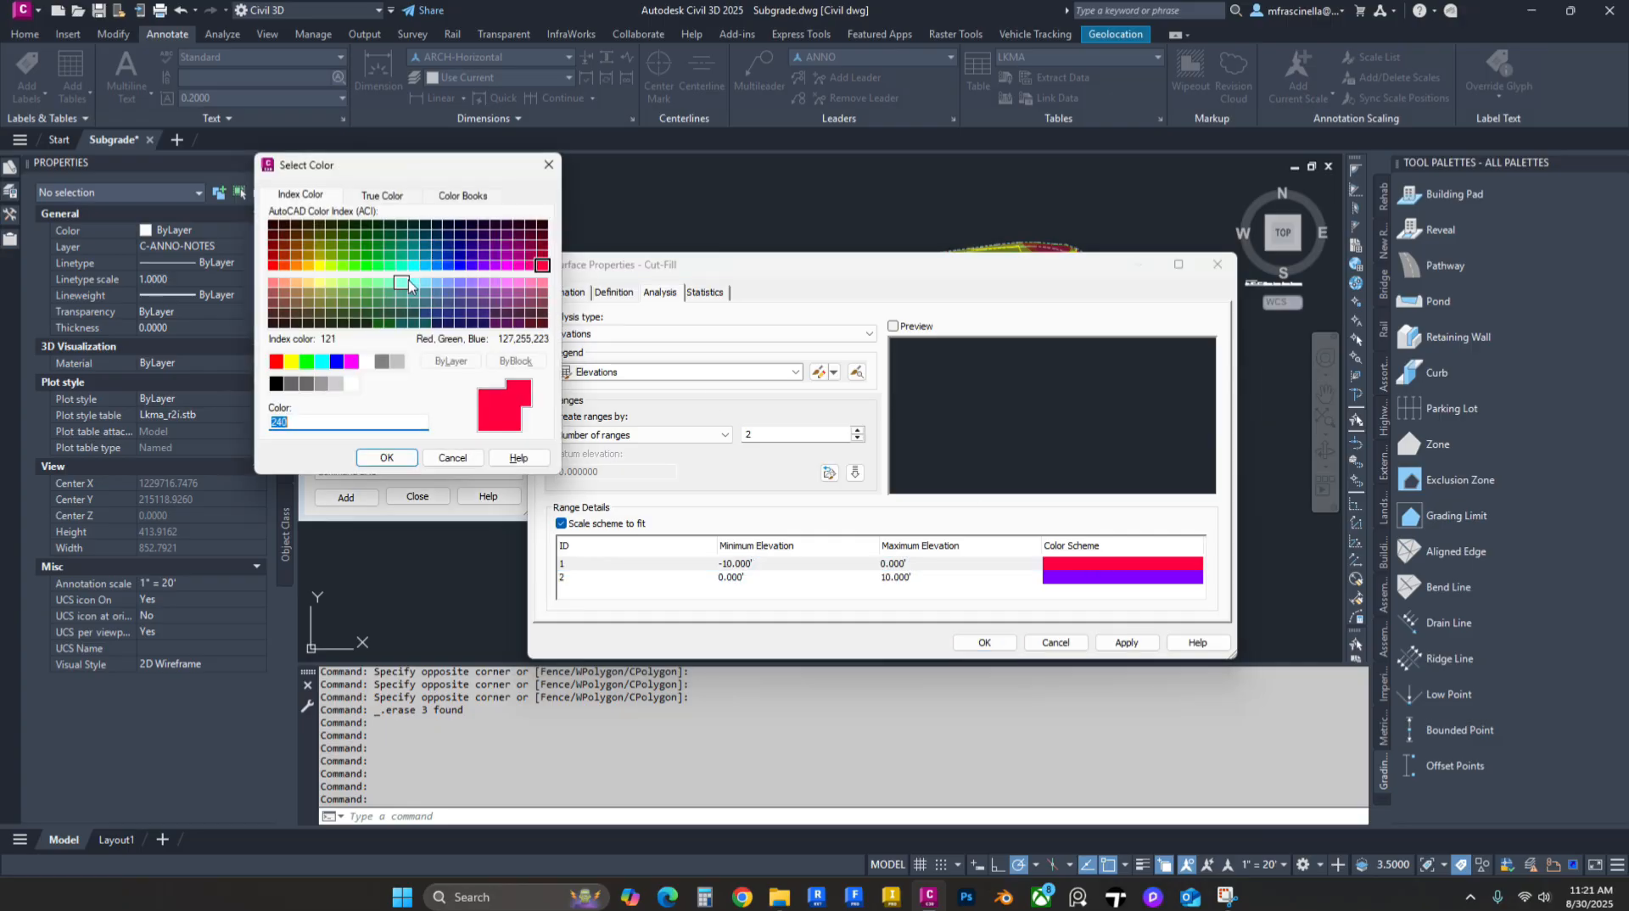
pyautogui.click(273, 265)
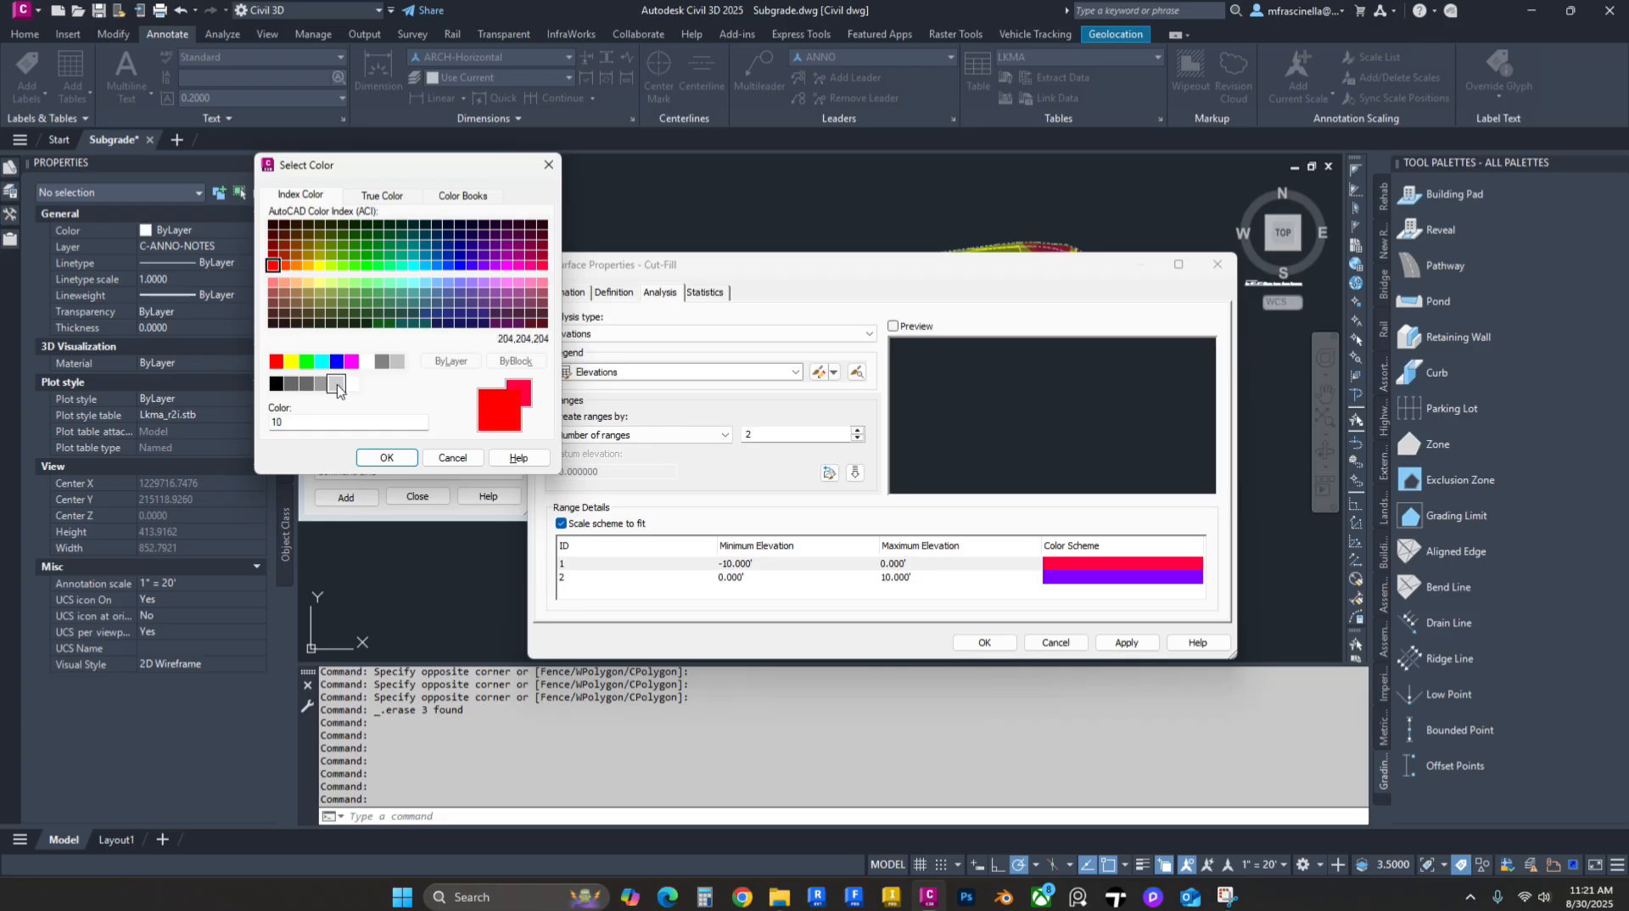
pyautogui.click(386, 458)
pyautogui.click(1179, 578)
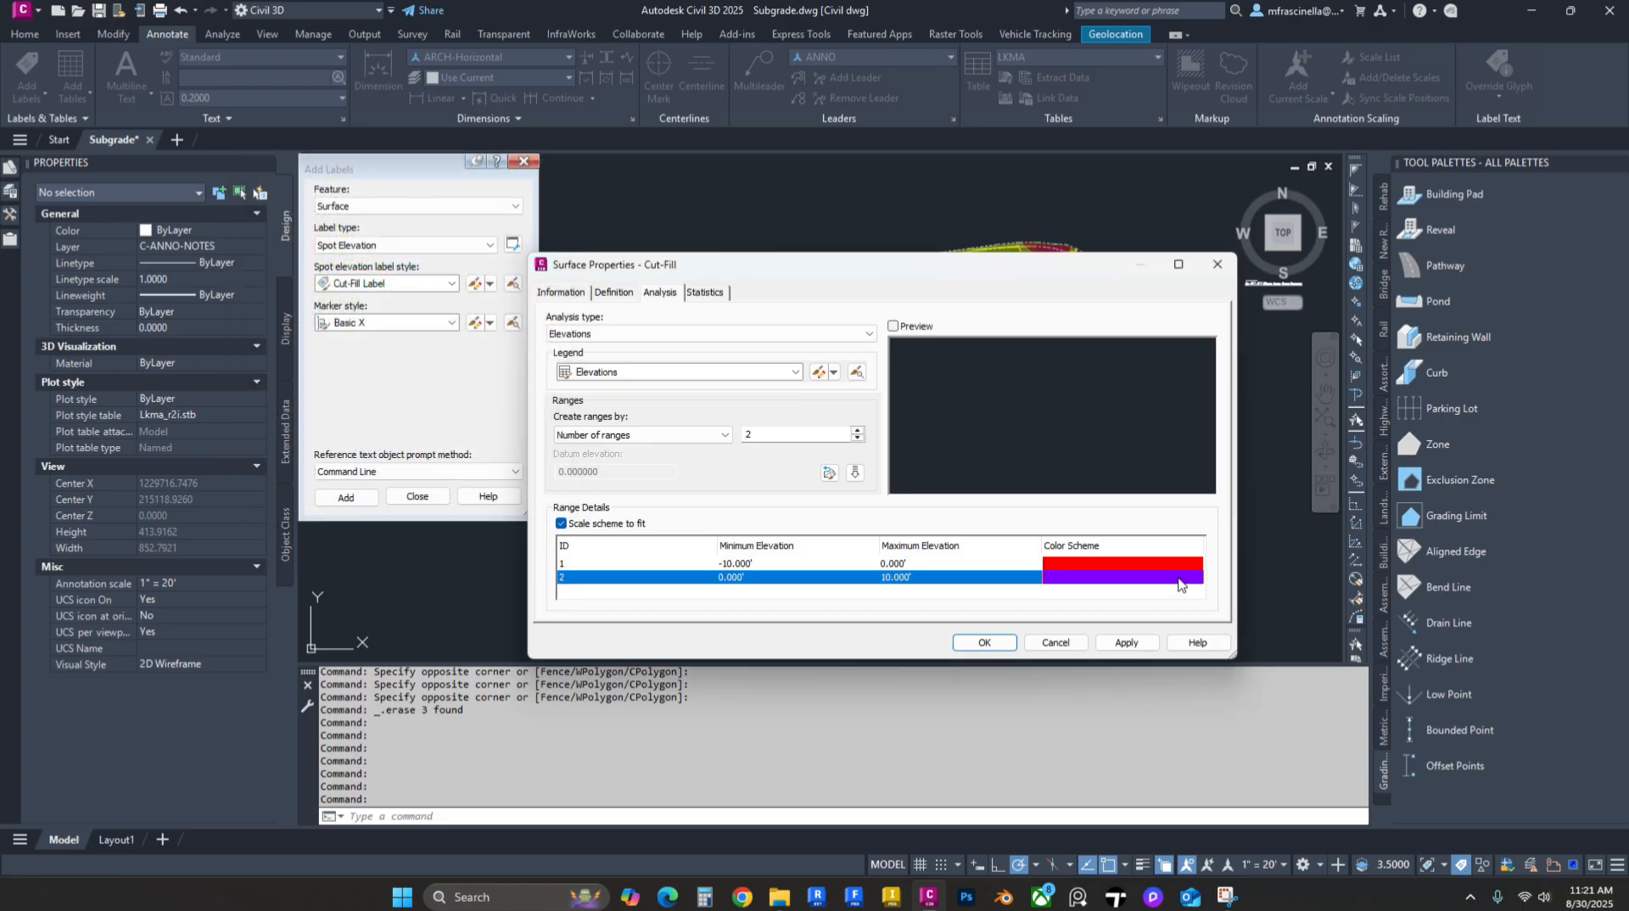
pyautogui.click(1178, 584)
pyautogui.click(448, 265)
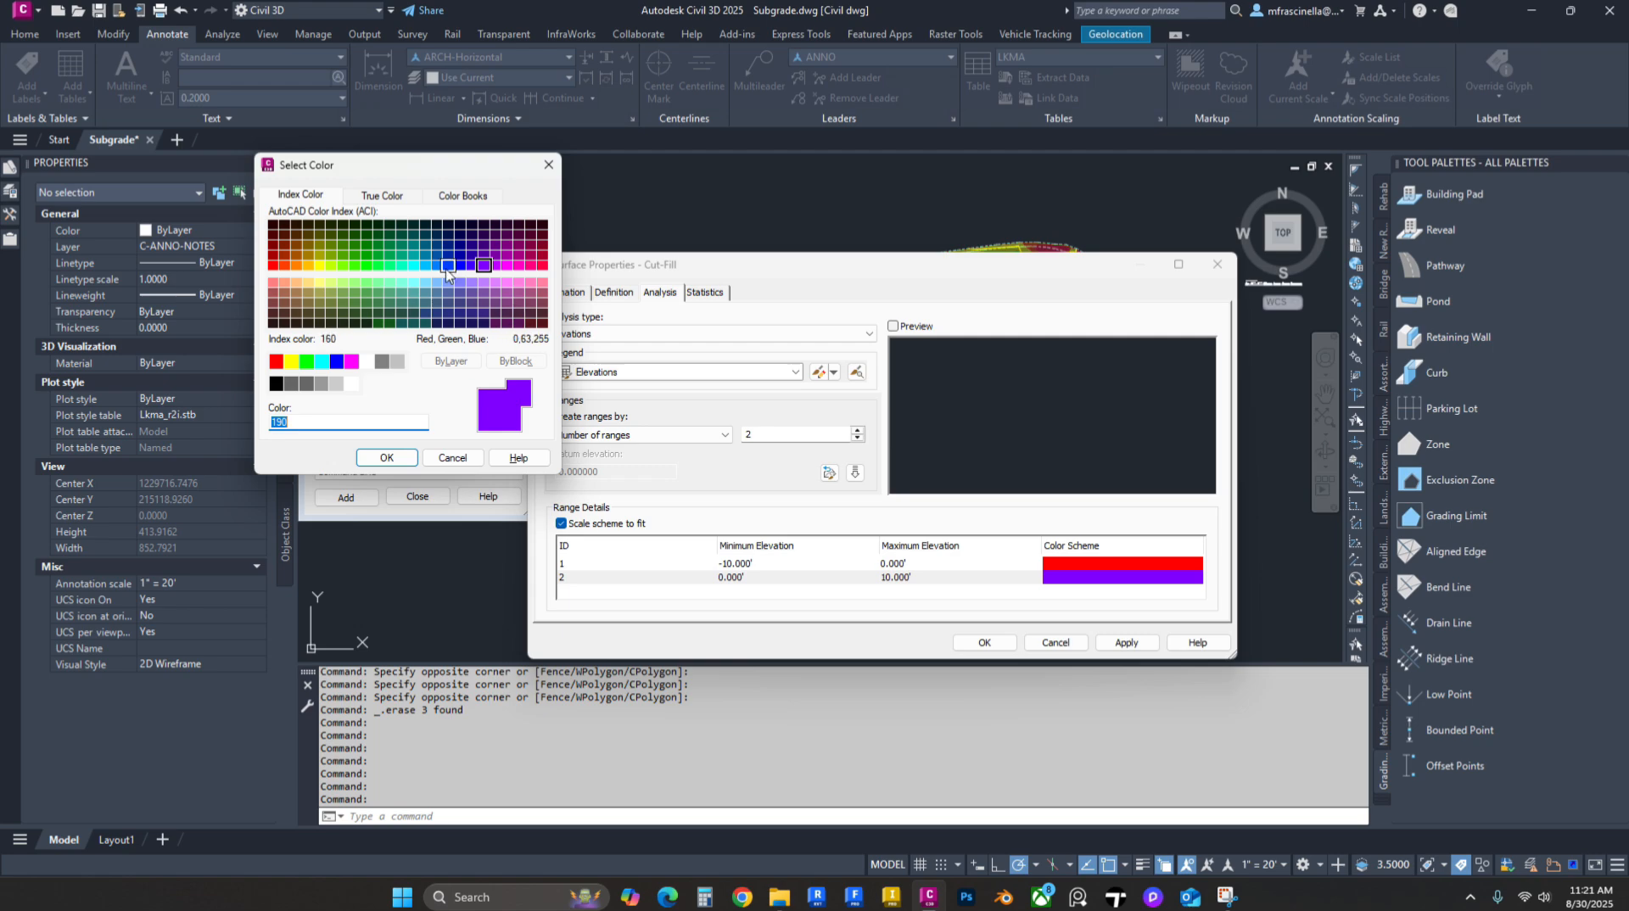
pyautogui.click(386, 458)
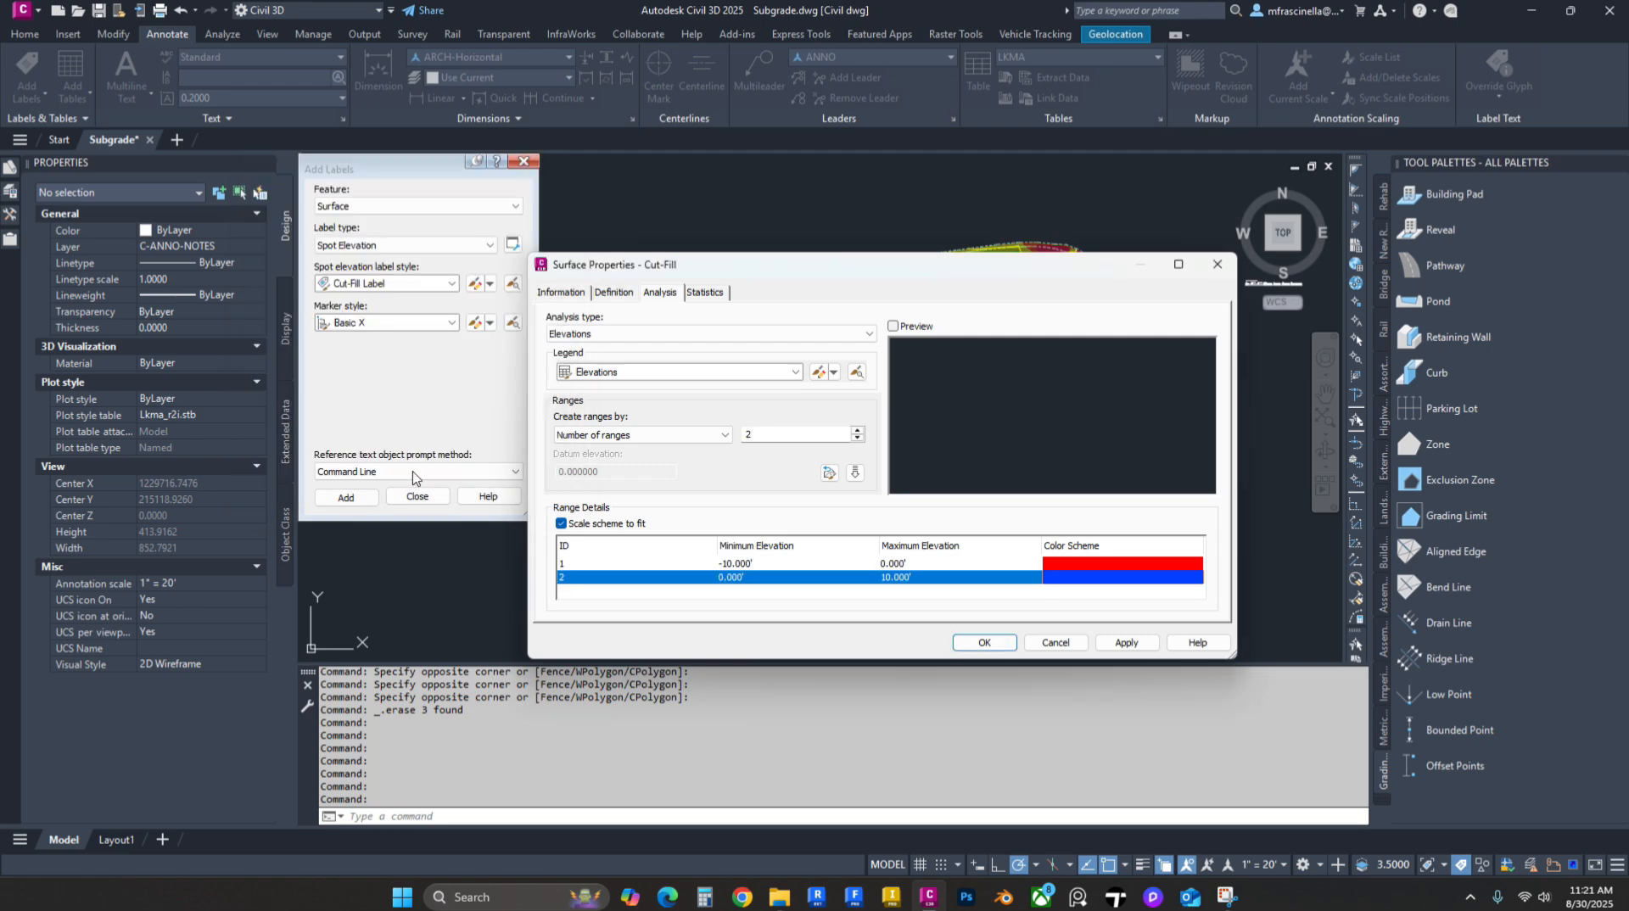
pyautogui.click(981, 642)
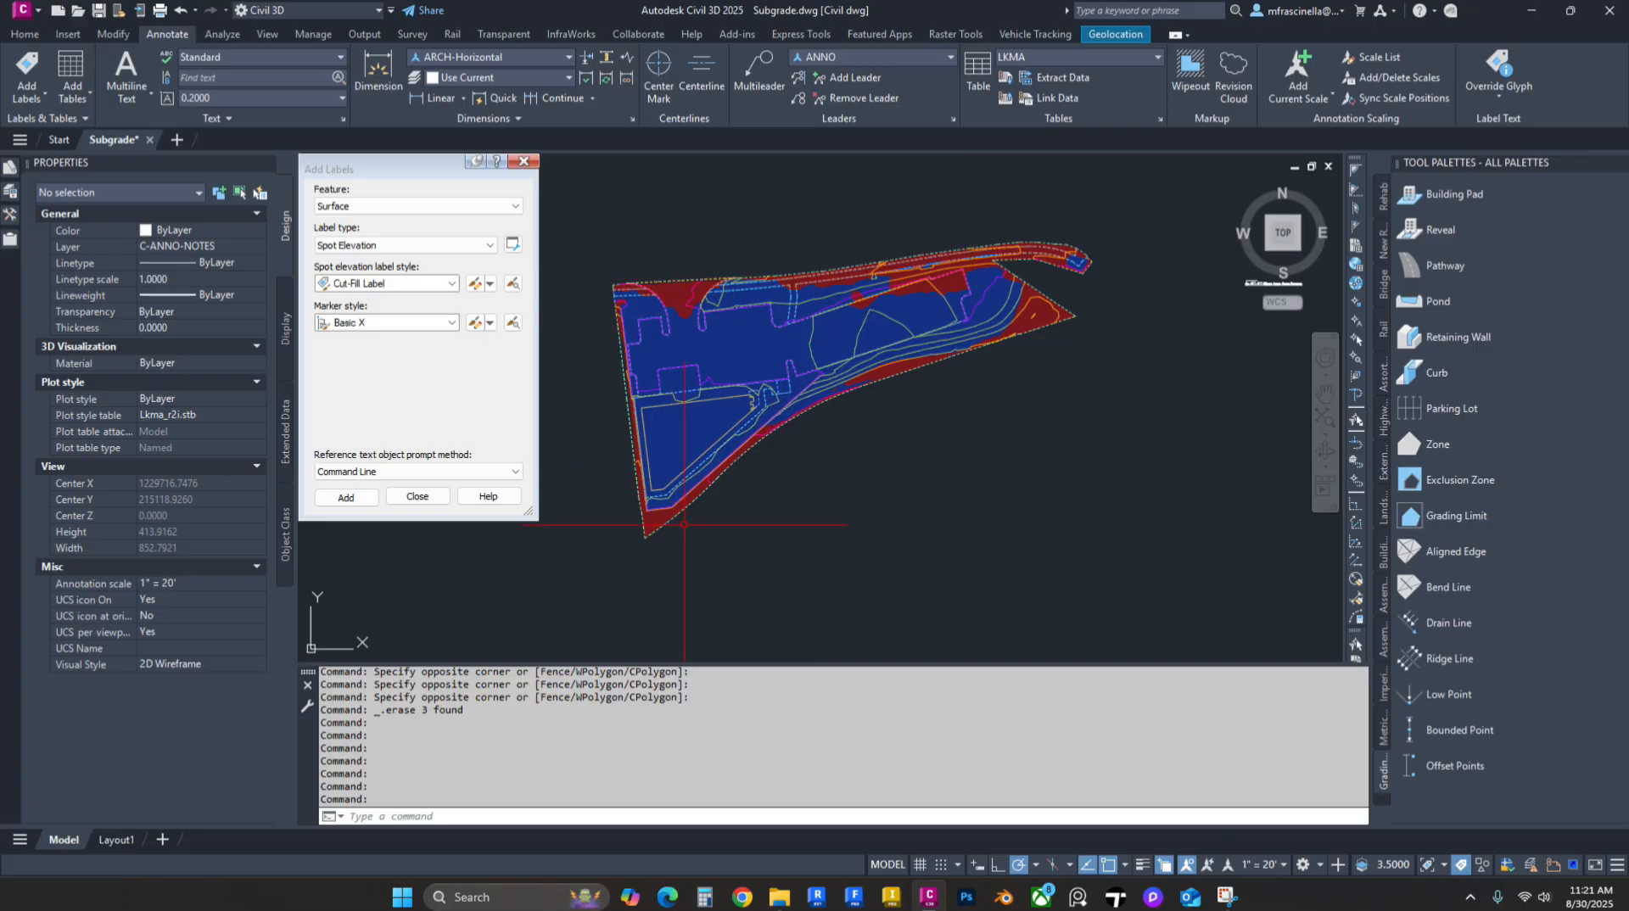
# Step: Open the Cut-Fill surface's style for editing and bring up the Elevations component in its plan display settings
pyautogui.moveTo(735, 411); pyautogui.dragTo(758, 414, button='middle')
pyautogui.moveTo(844, 336); pyautogui.dragTo(865, 348, button='middle')
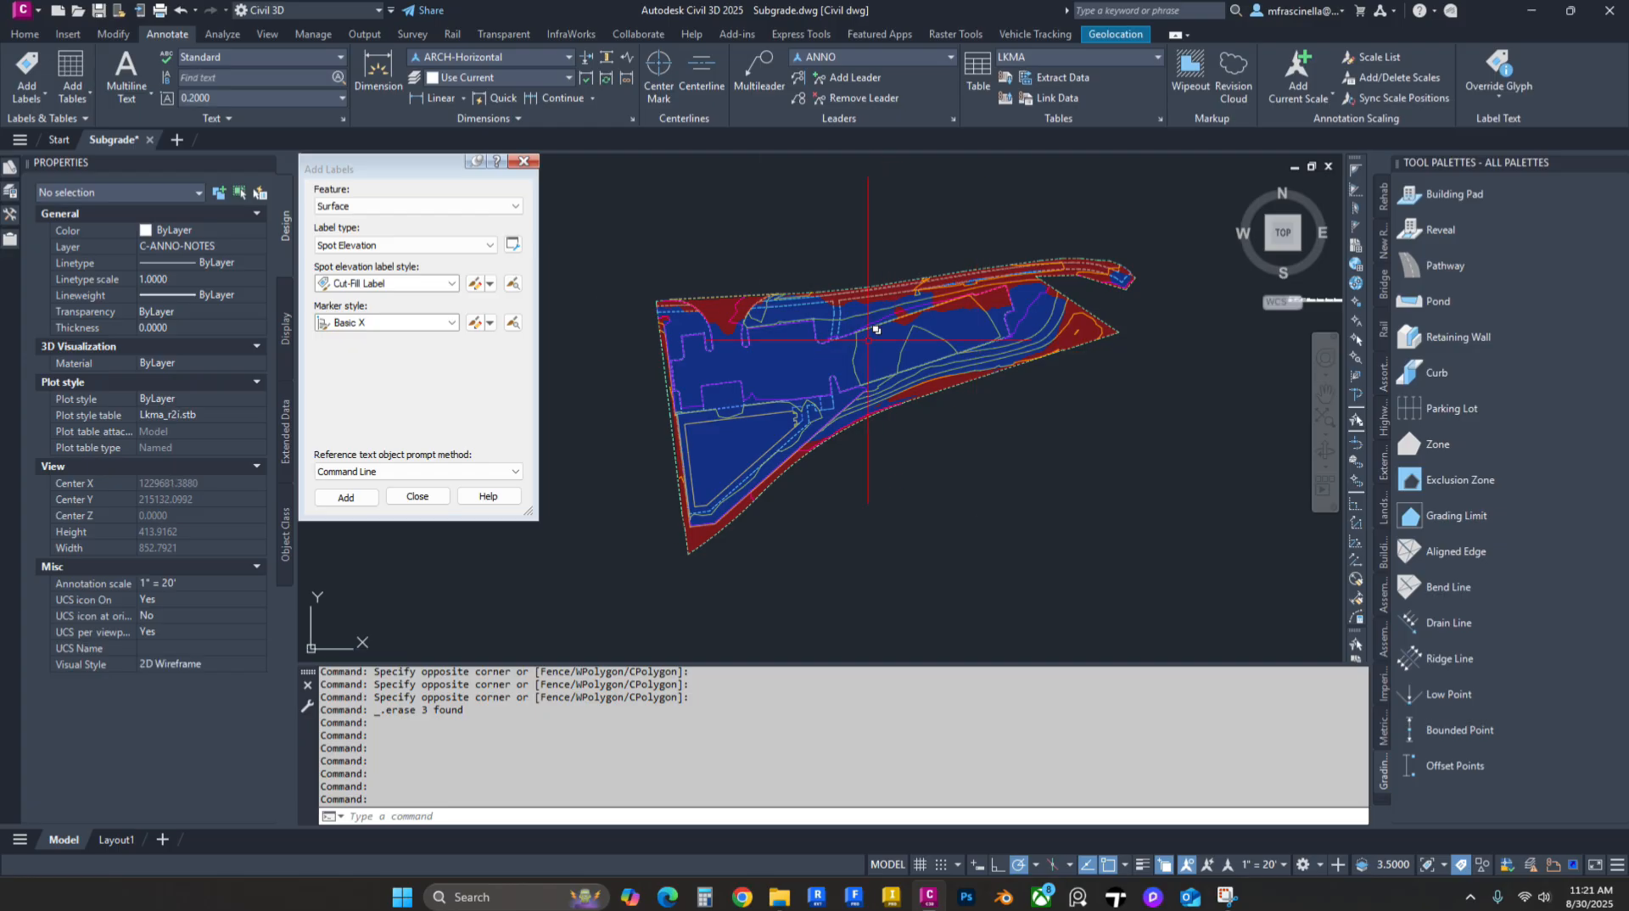
pyautogui.click(10, 214)
pyautogui.click(136, 282)
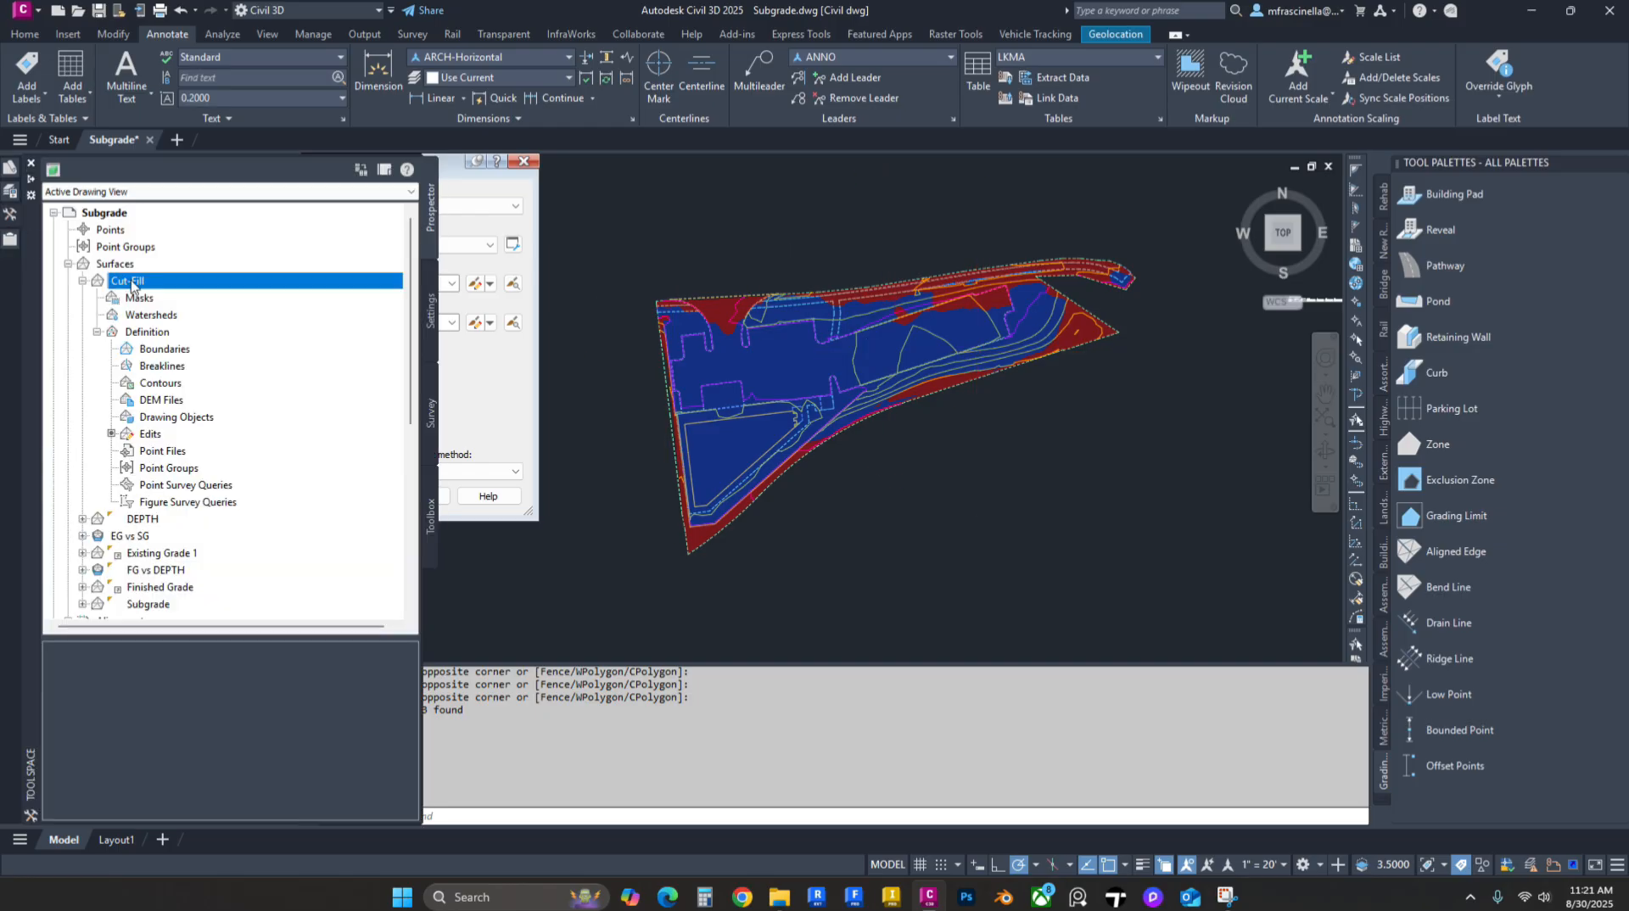
pyautogui.rightClick(140, 284)
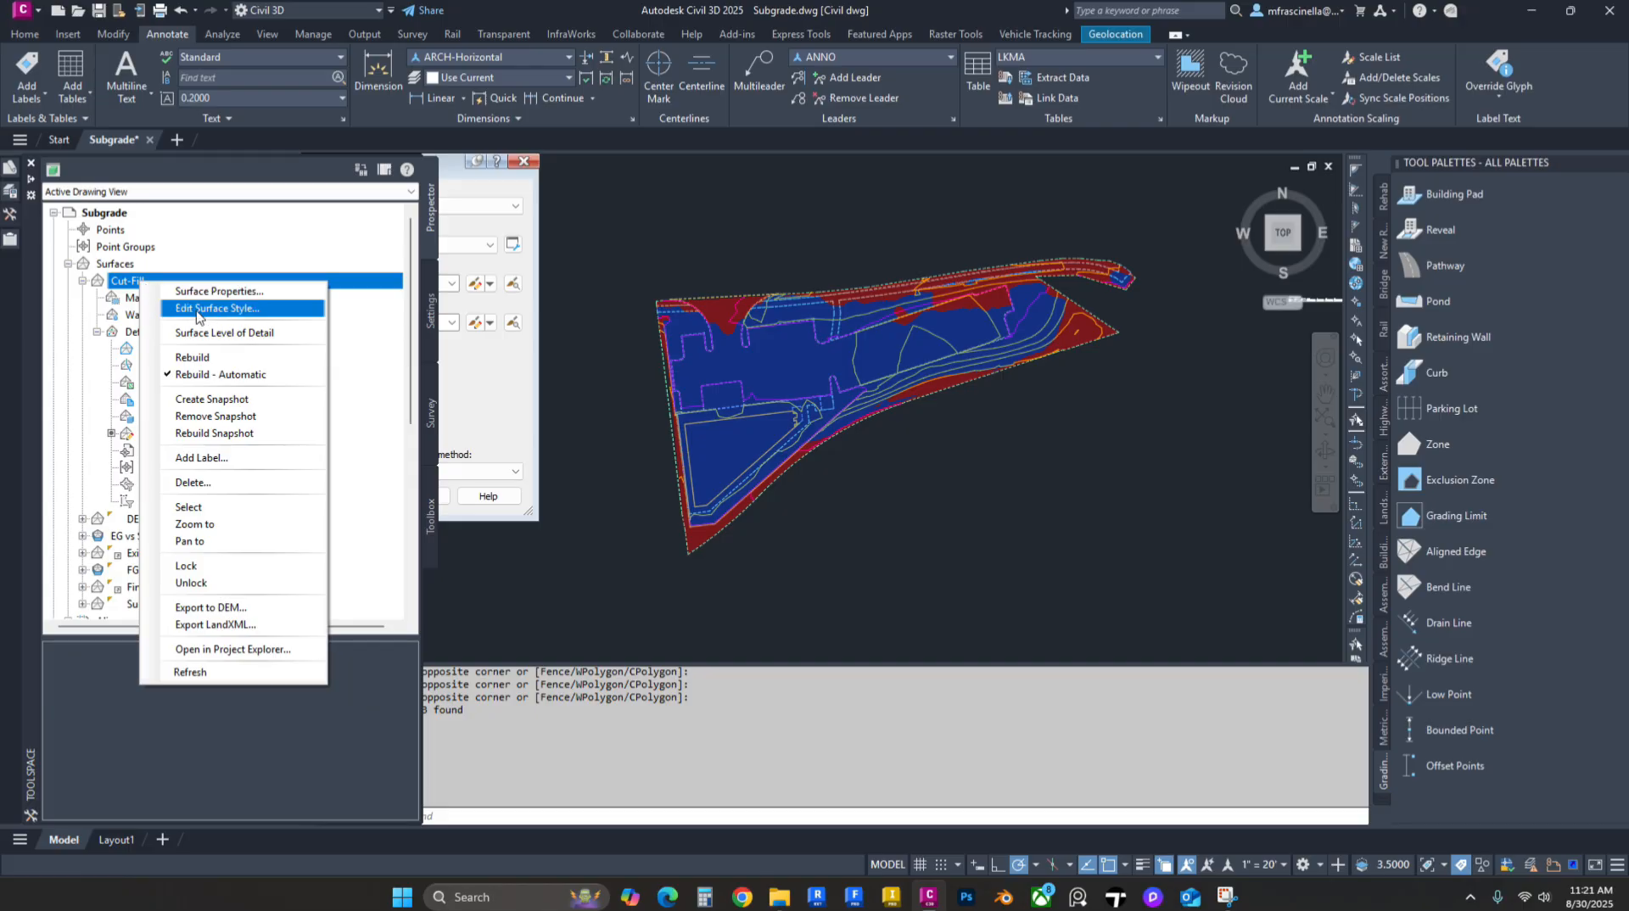
pyautogui.click(198, 310)
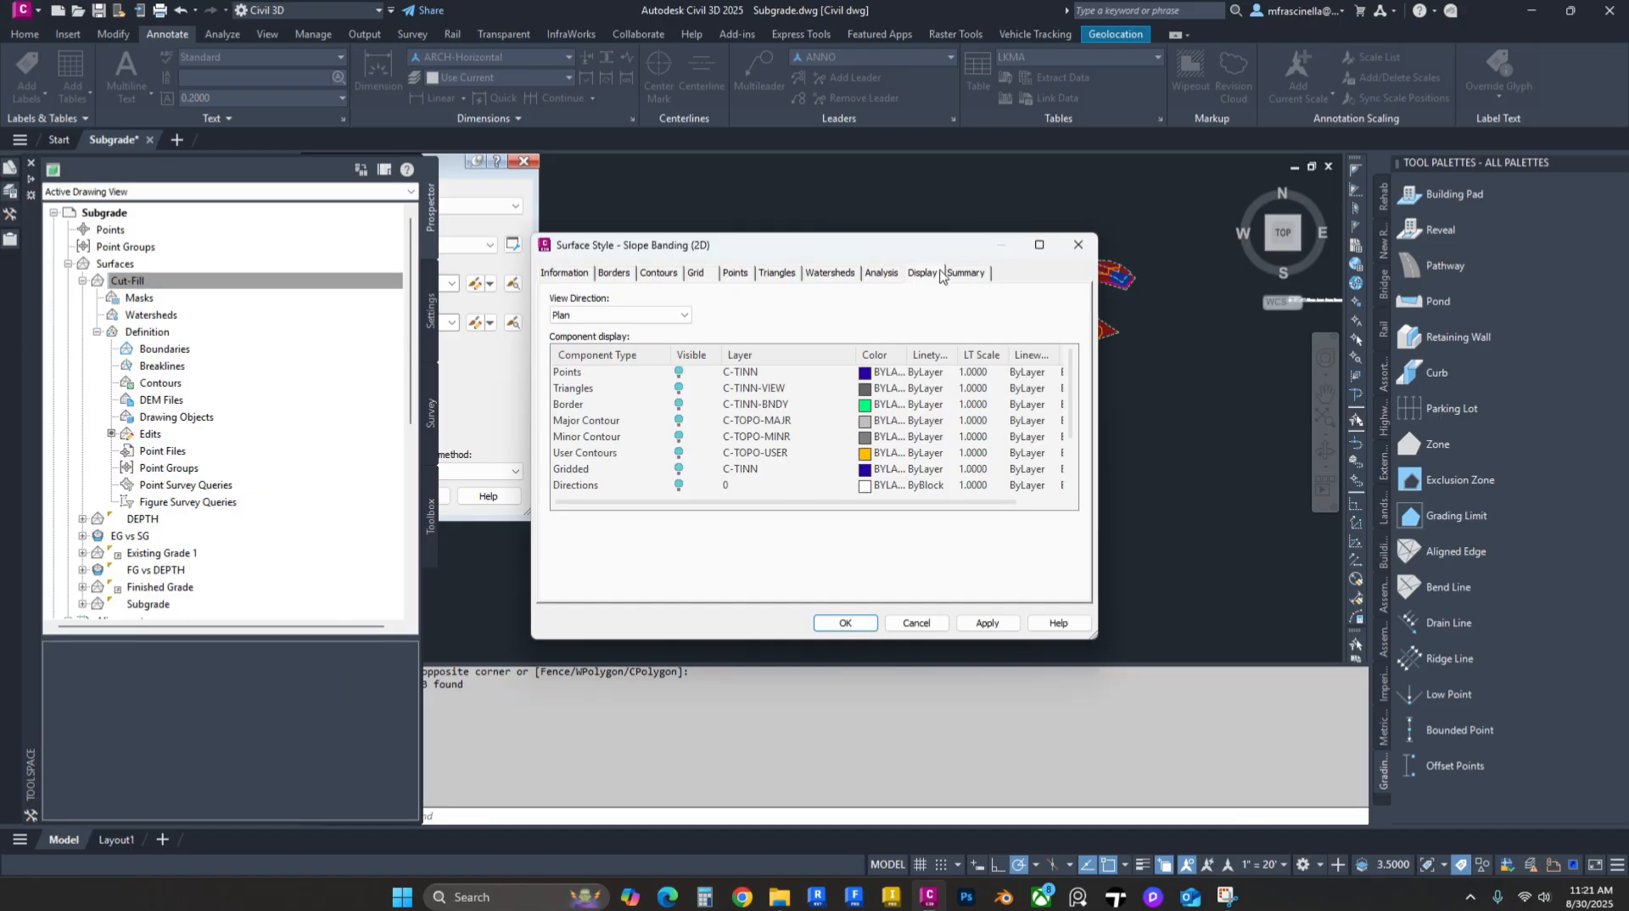
pyautogui.scroll(-2, 564, 435)
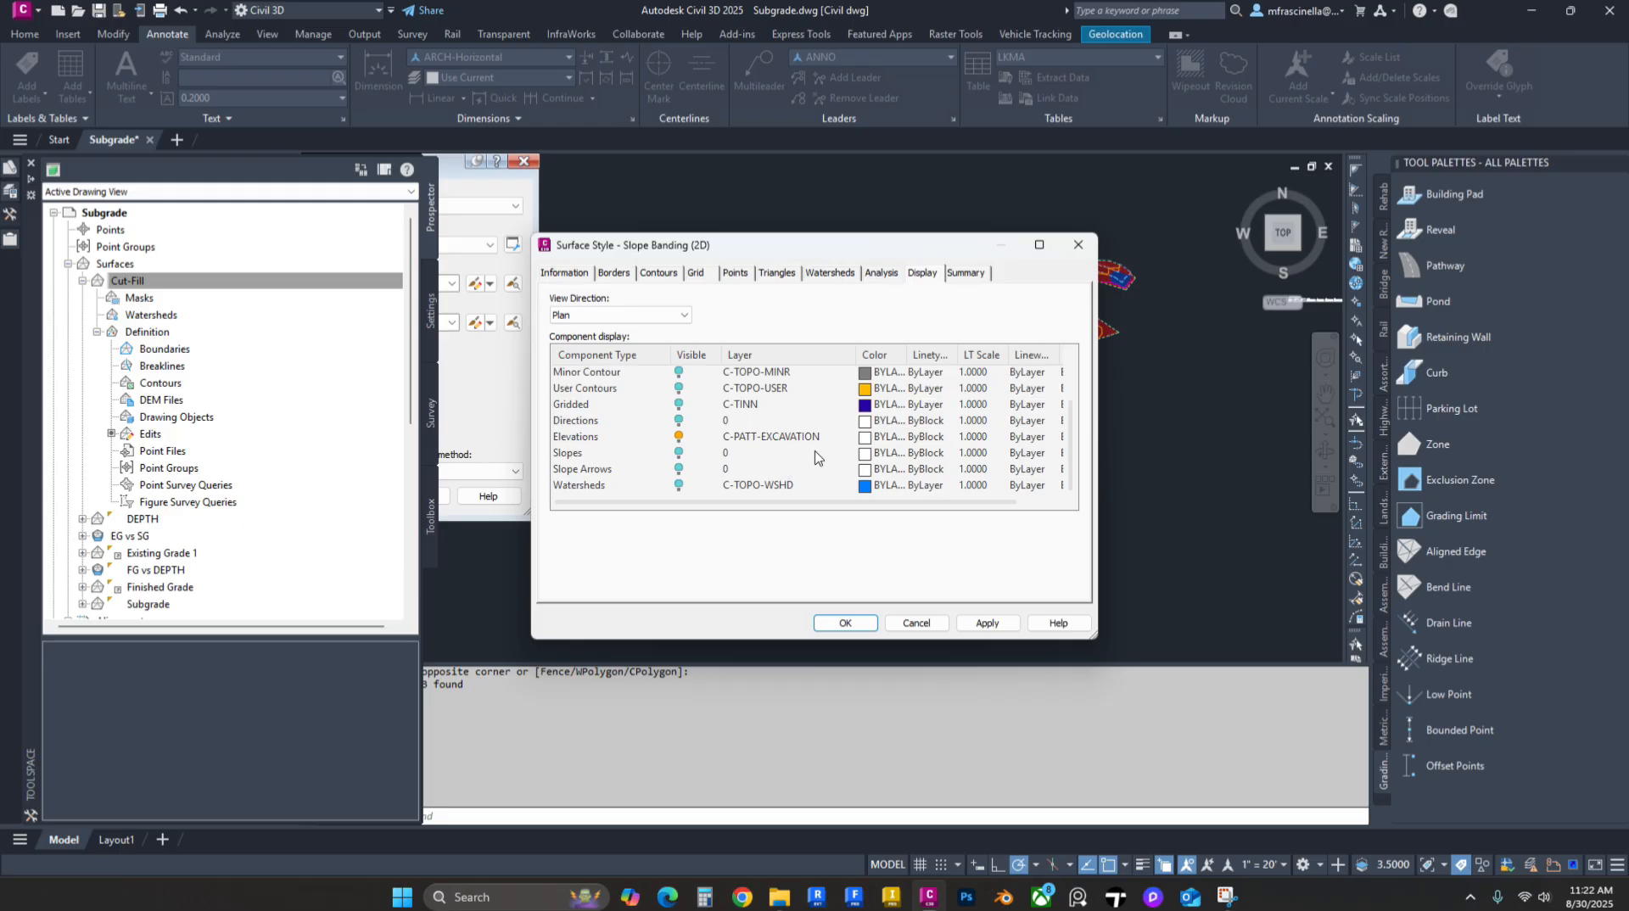
# Step: Set the Elevations component's linetype to ByLayer in the Slope Banding (2D) style, and apply and accept the style
pyautogui.moveTo(800, 502); pyautogui.dragTo(849, 510)
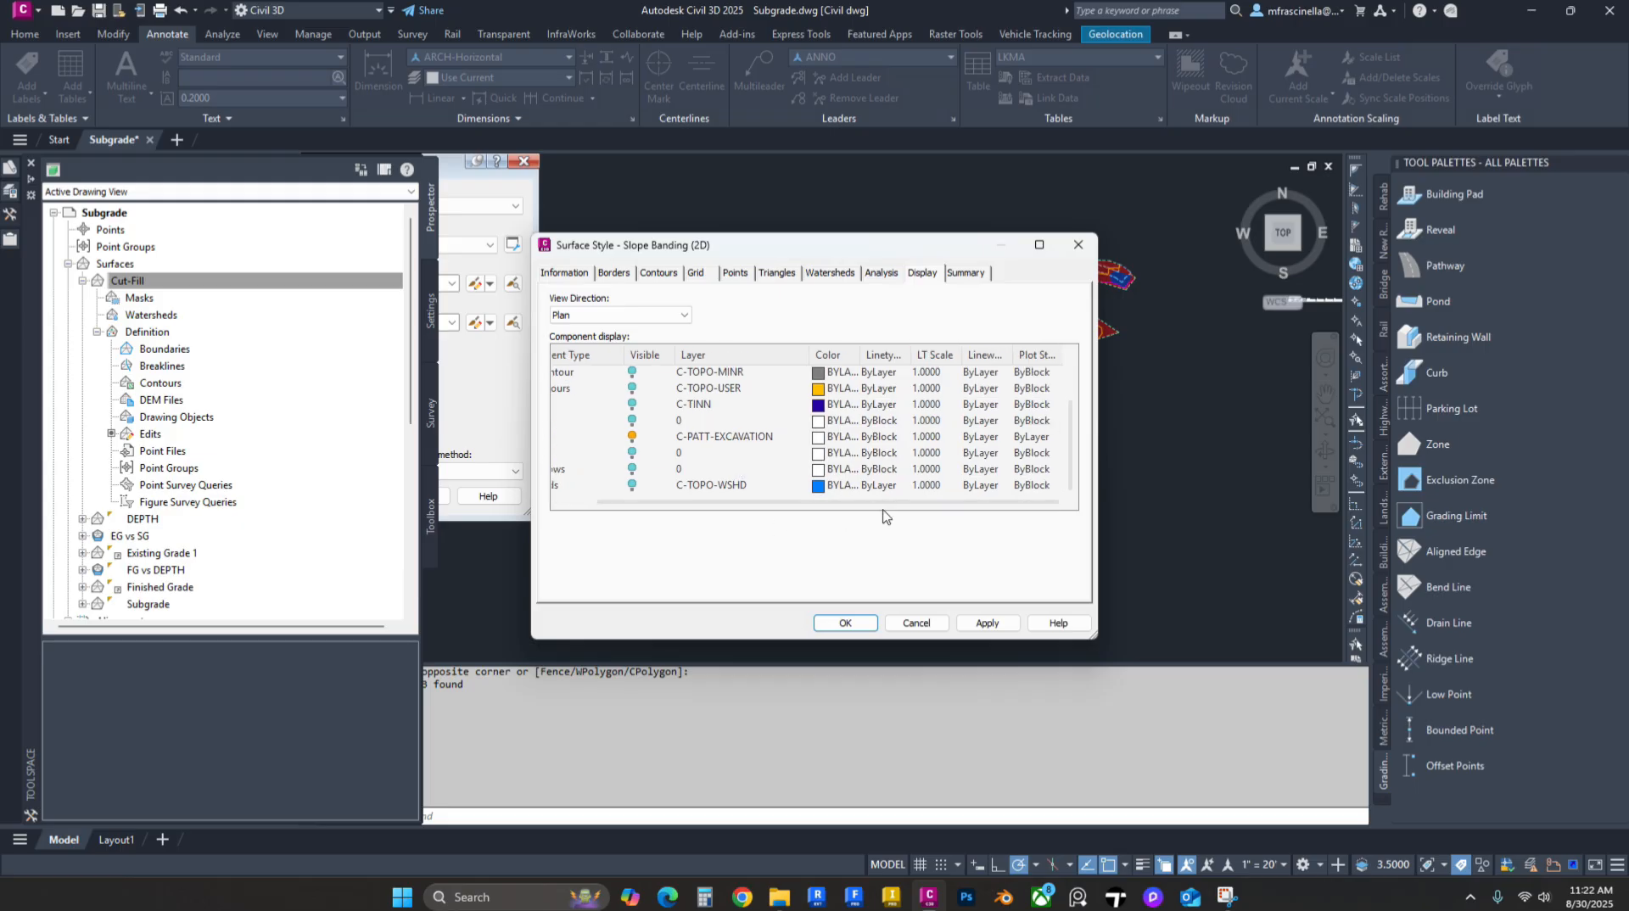
pyautogui.click(871, 440)
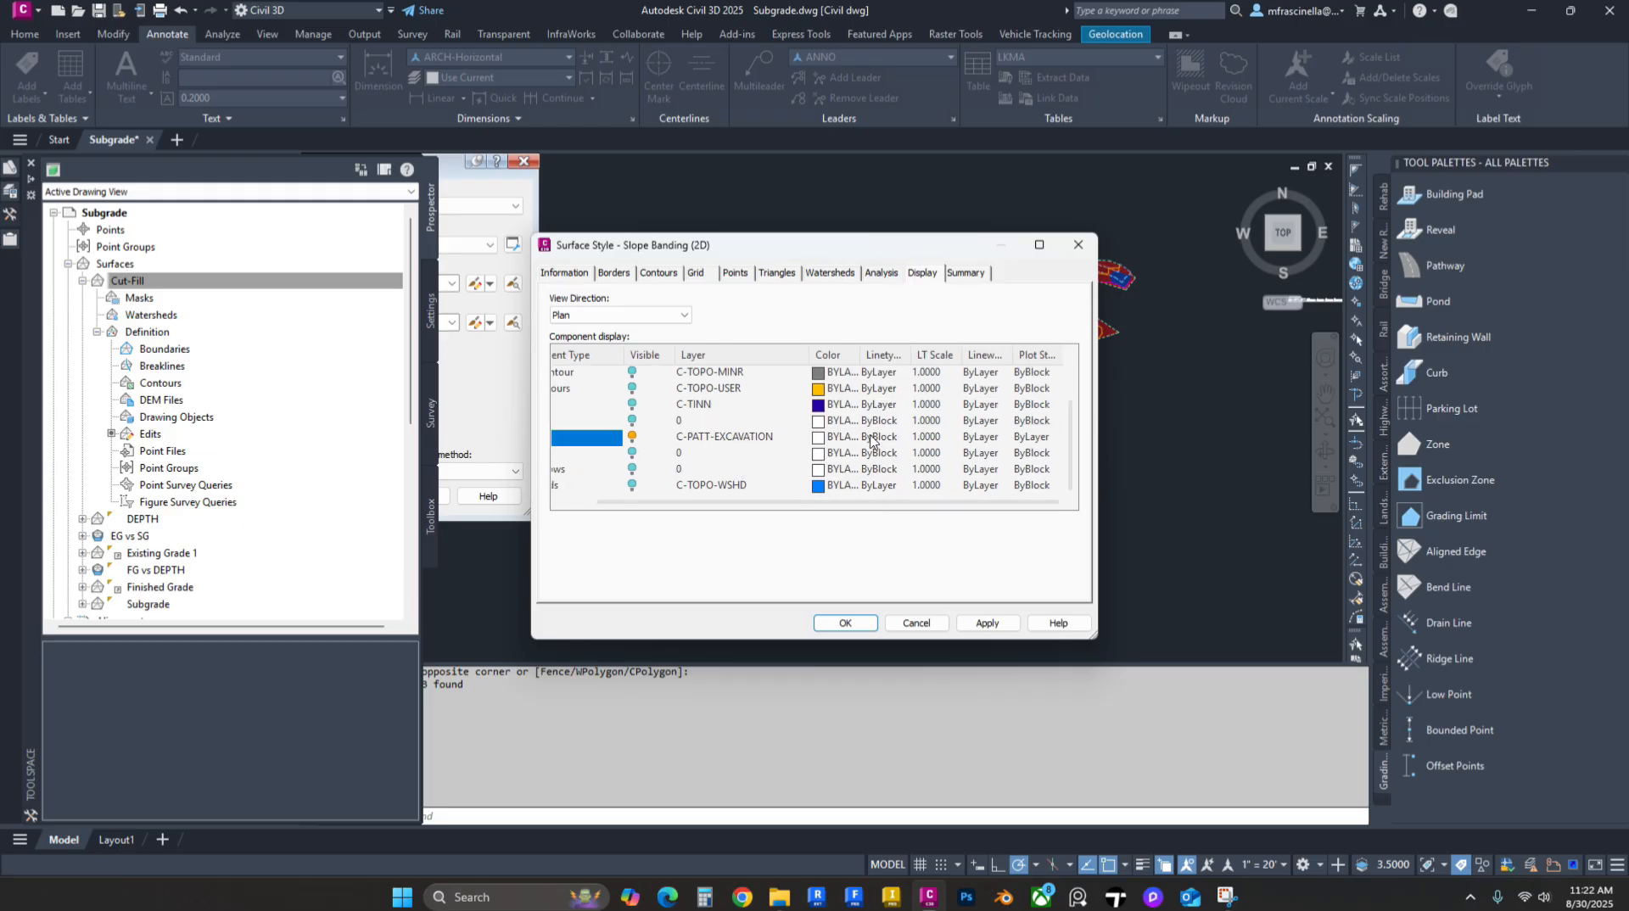
pyautogui.scroll(1, 628, 348)
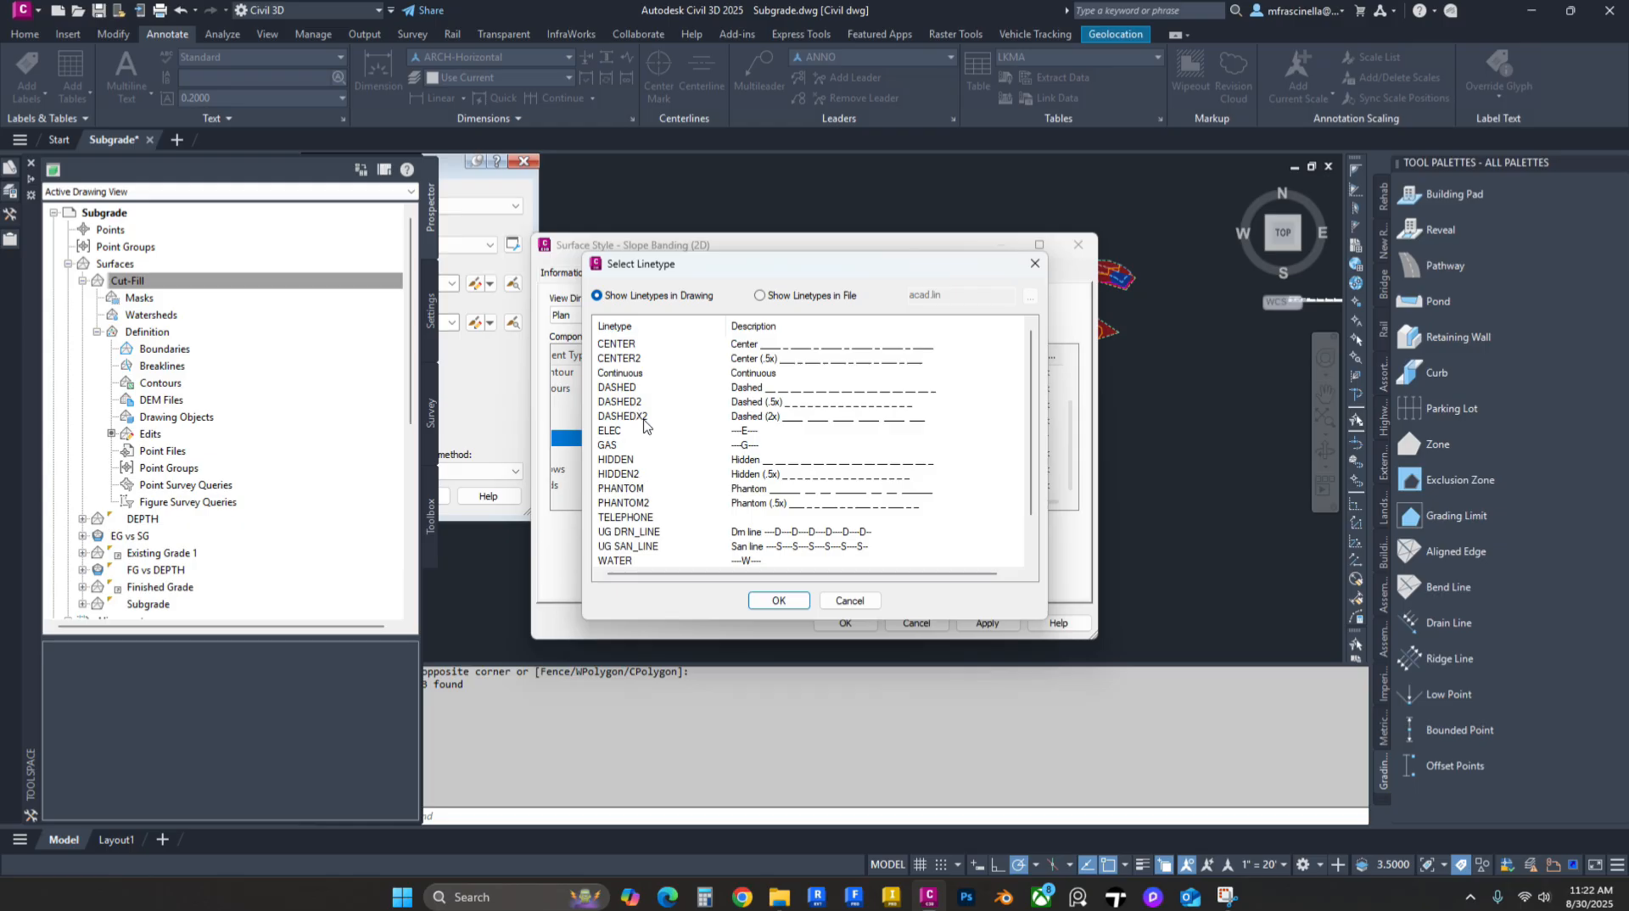
pyautogui.scroll(-1, 646, 416)
pyautogui.click(627, 532)
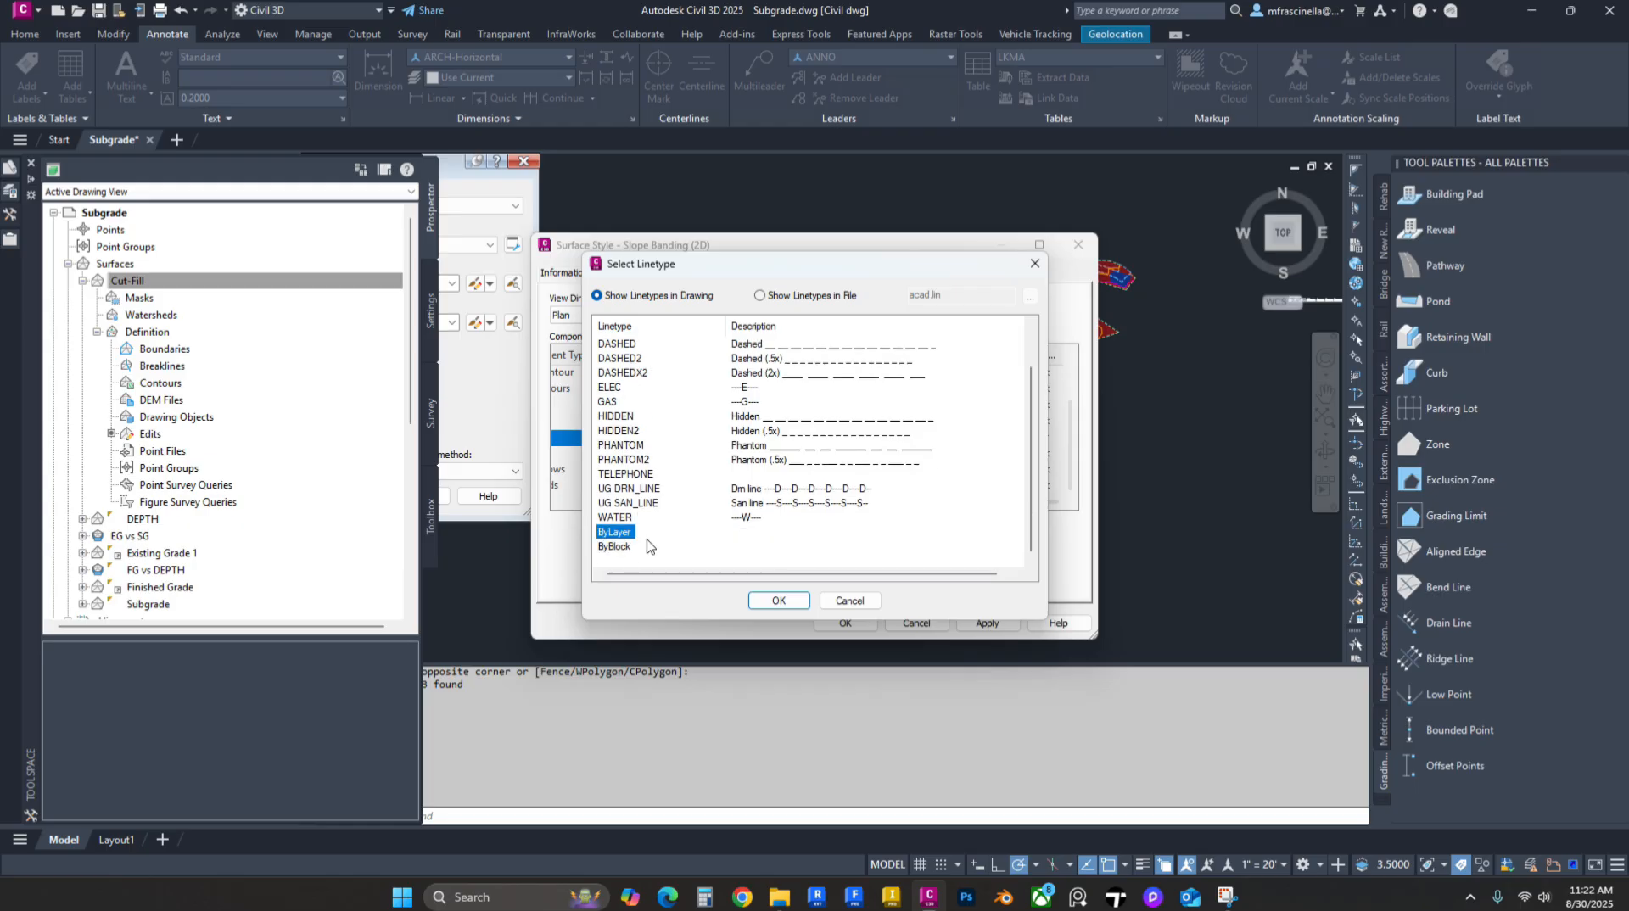
pyautogui.click(802, 601)
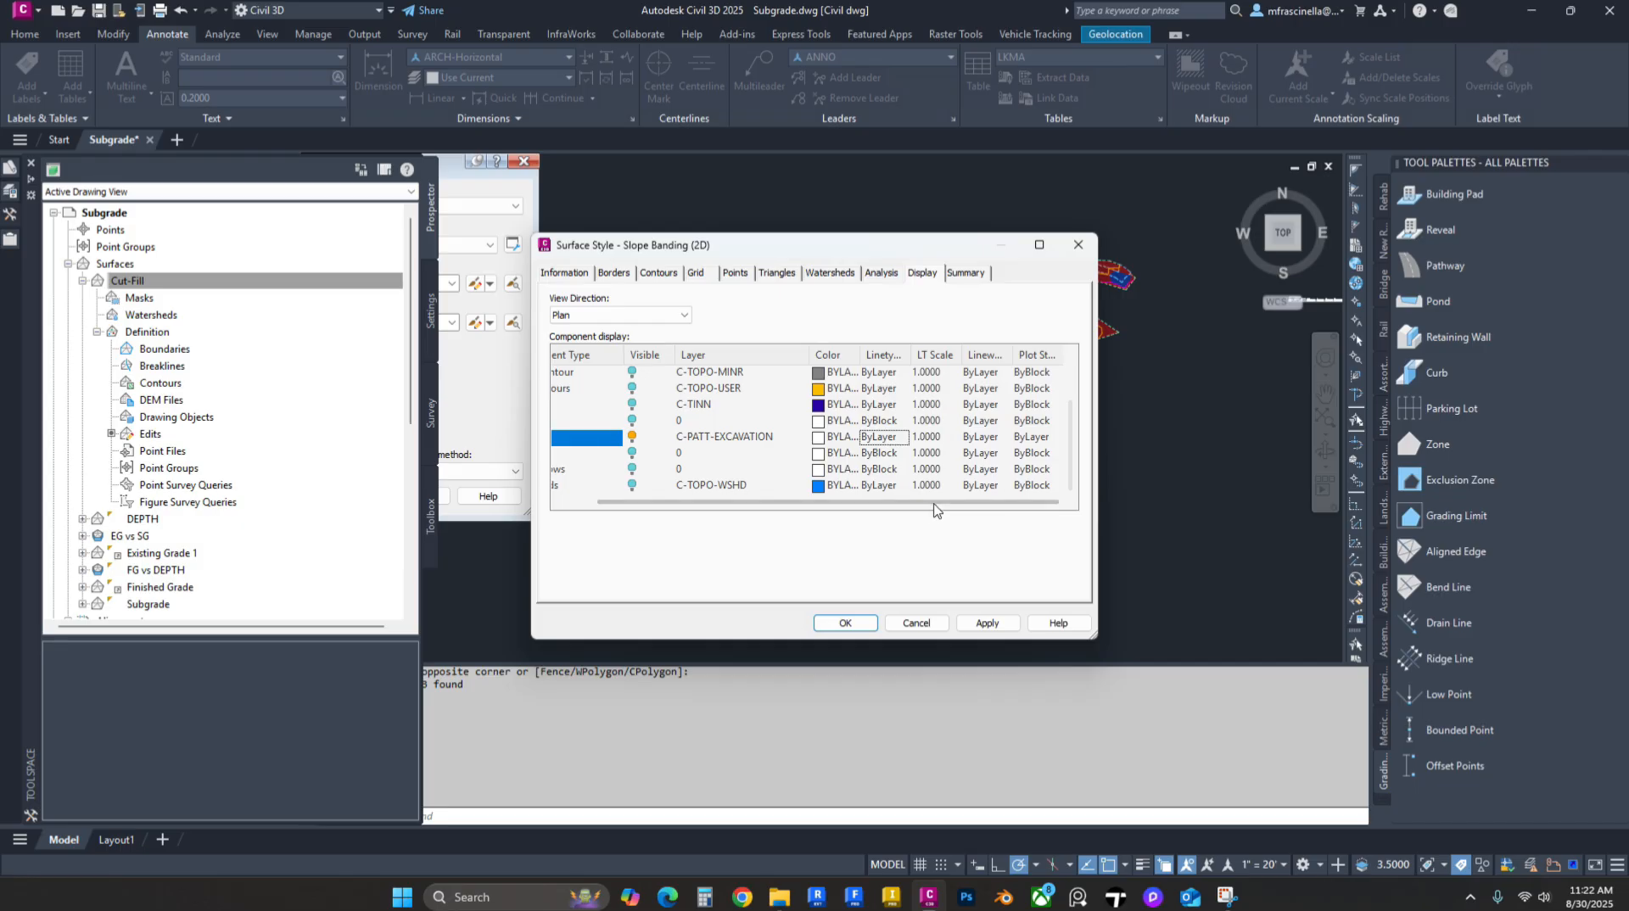
pyautogui.moveTo(934, 510); pyautogui.dragTo(908, 506)
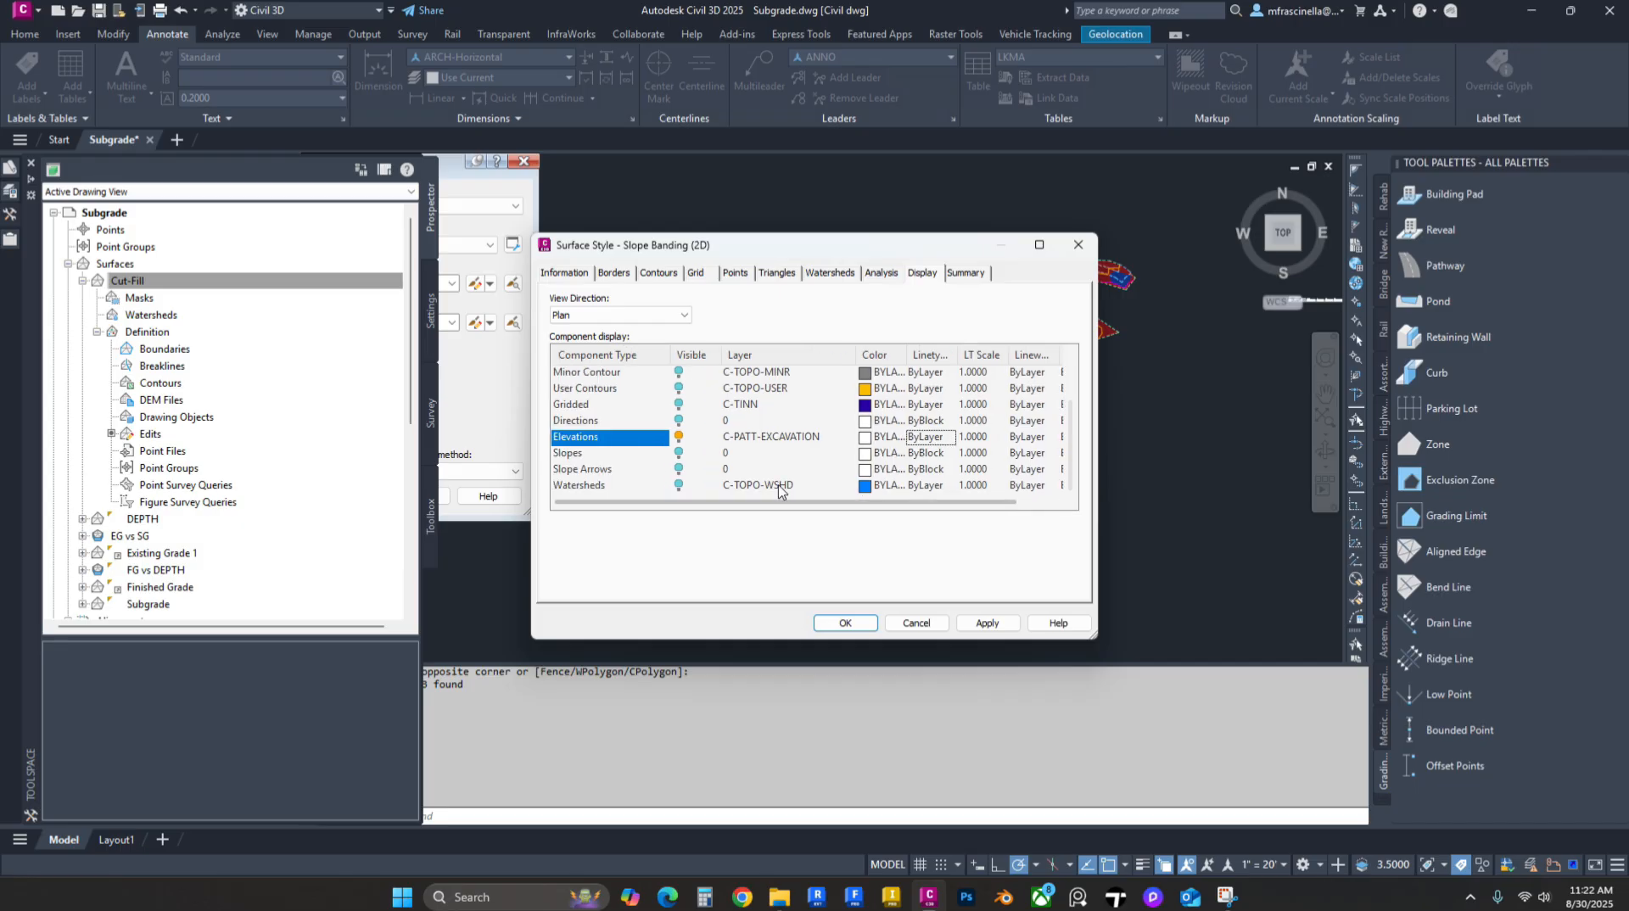
pyautogui.click(988, 623)
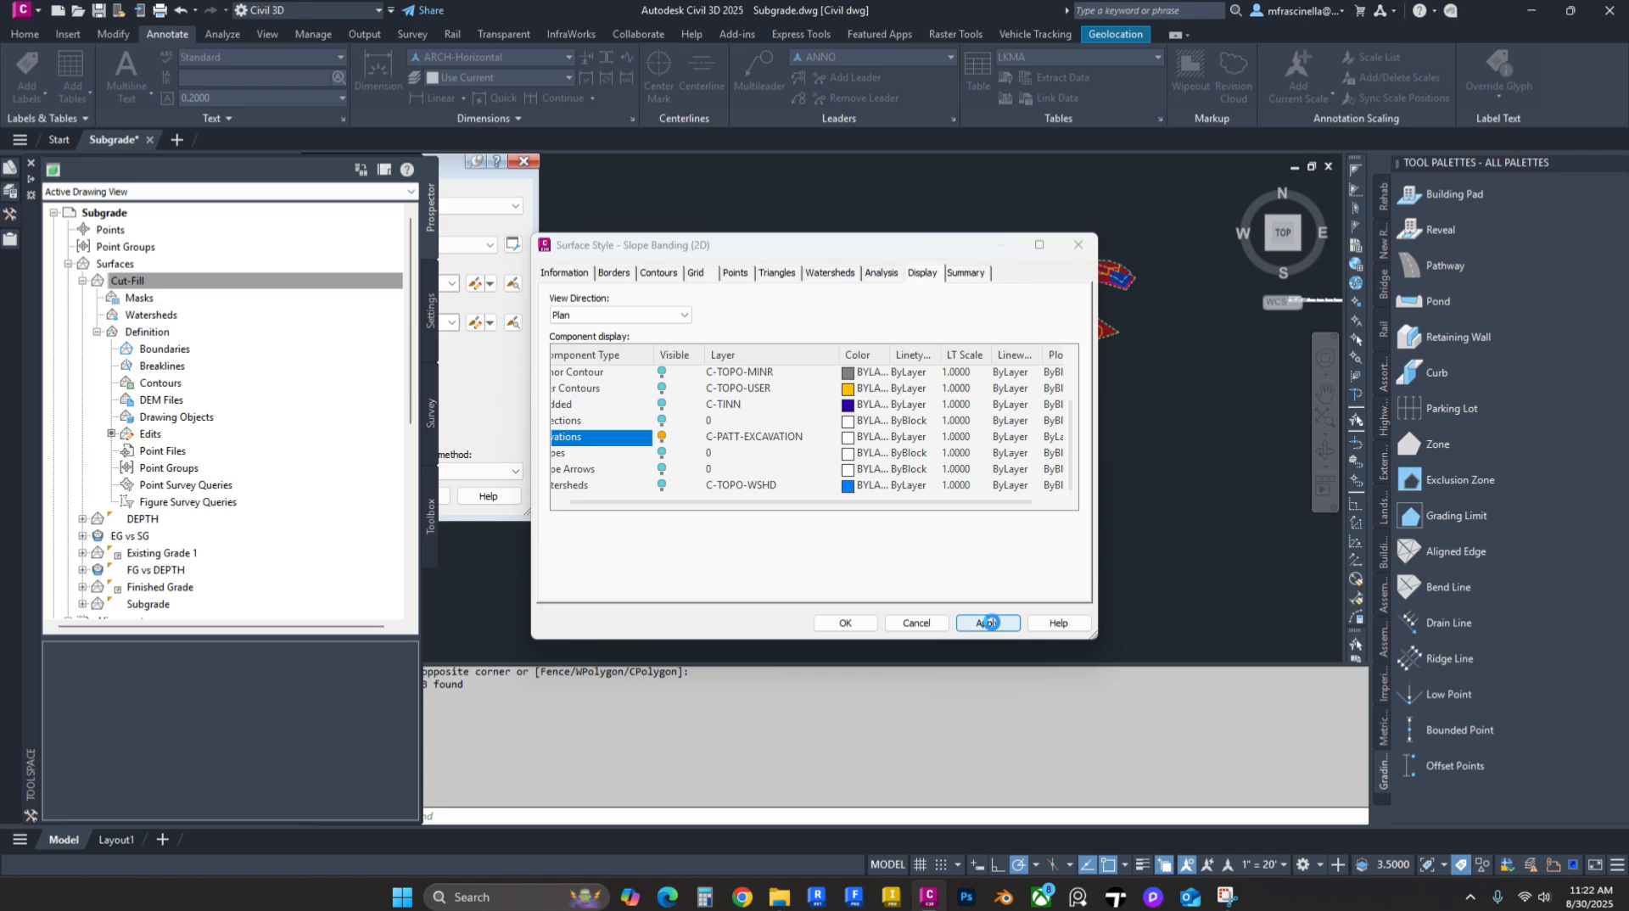
pyautogui.click(852, 625)
# Step: Find the C-PATT-EXCAVATION layer in the layer properties and check its transparency setting
pyautogui.moveTo(12, 194)
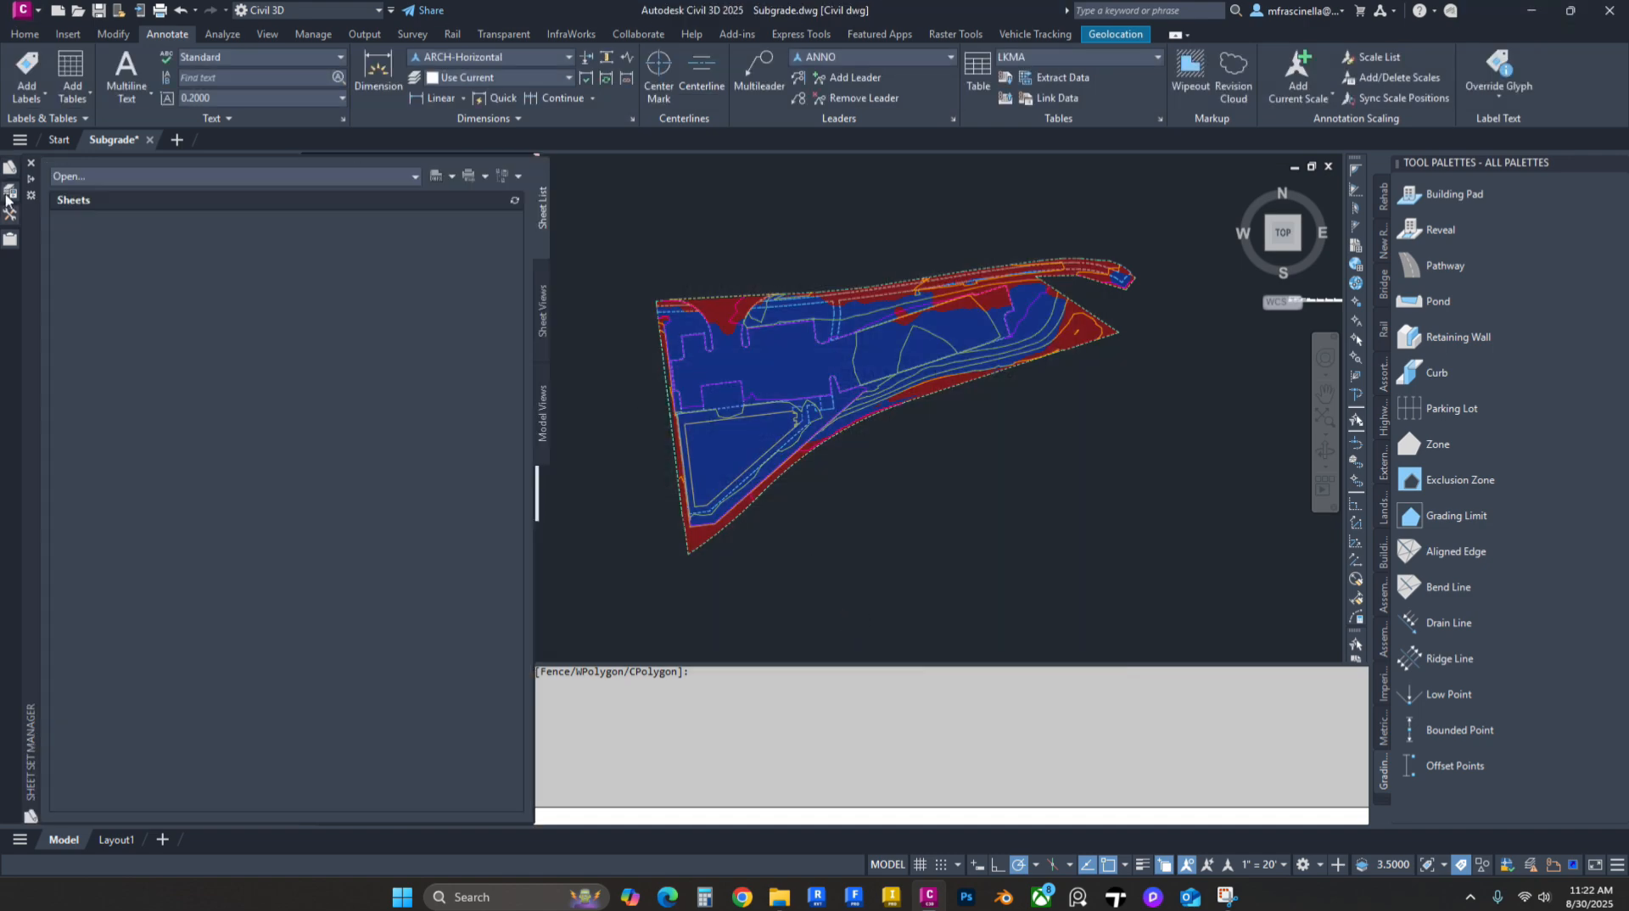
pyautogui.click(372, 442)
pyautogui.scroll(-5, 372, 444)
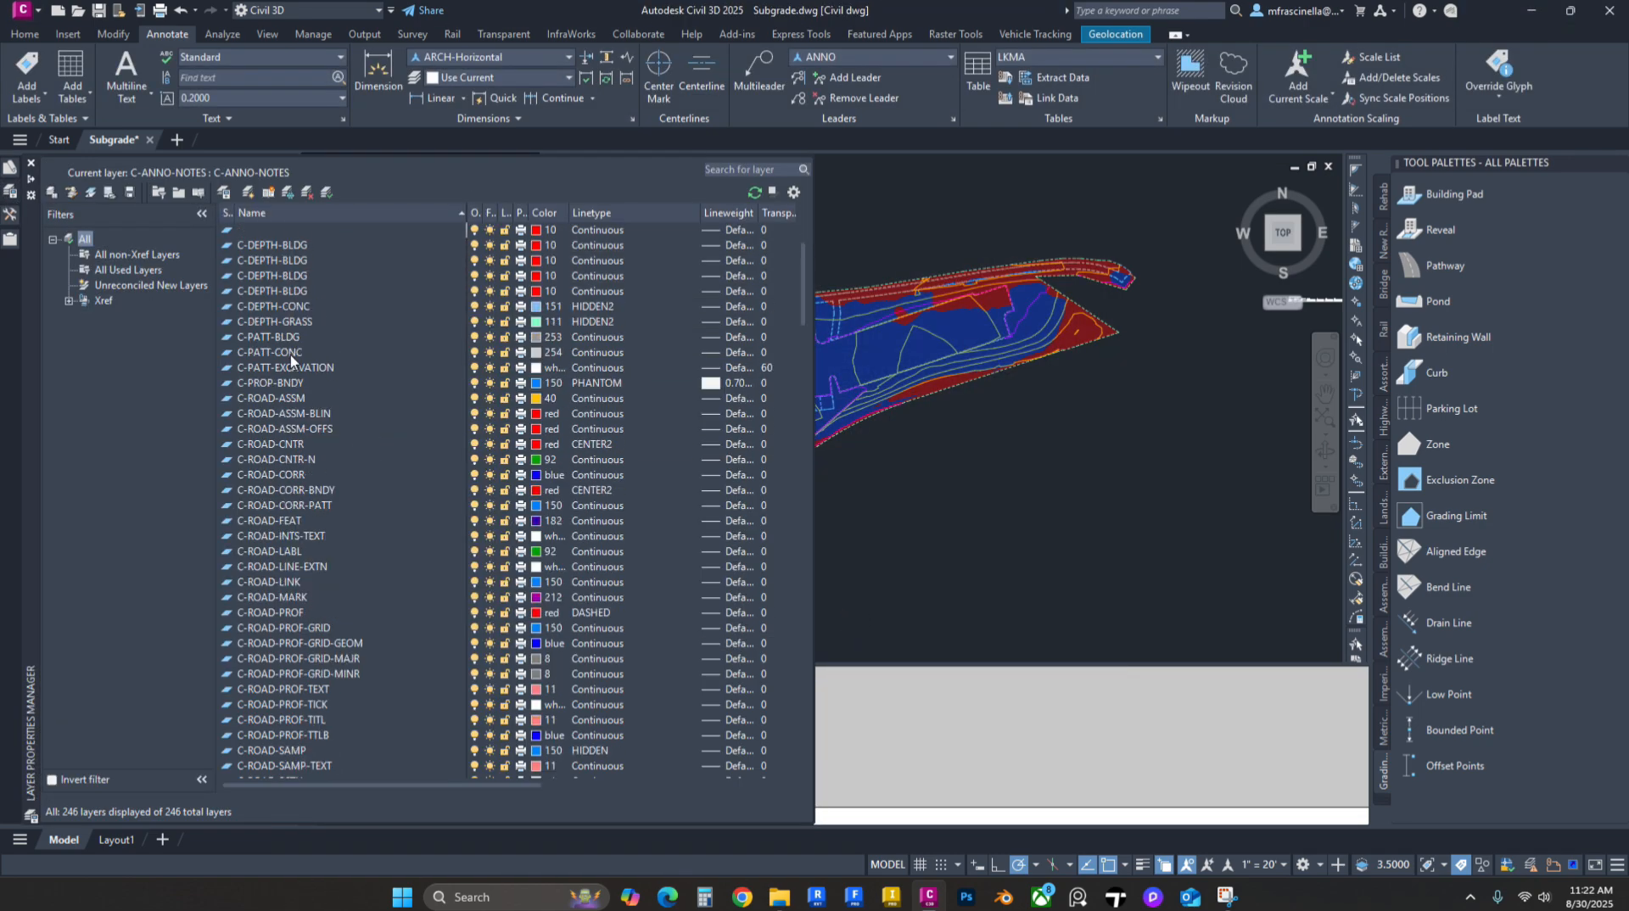
pyautogui.click(292, 367)
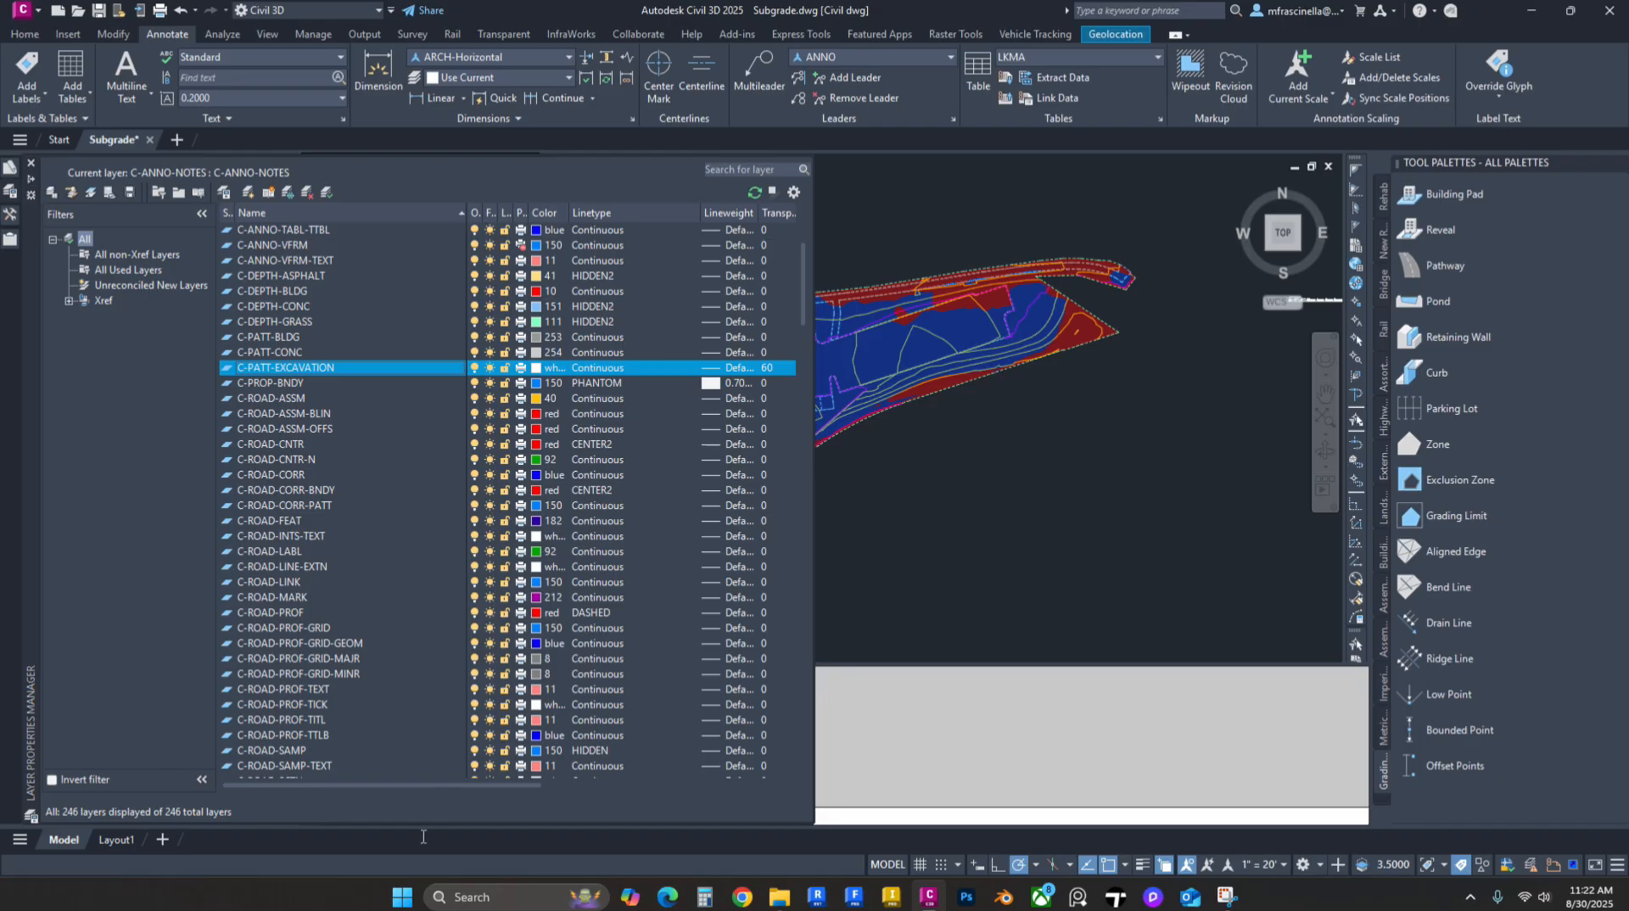
pyautogui.moveTo(419, 784); pyautogui.dragTo(632, 806)
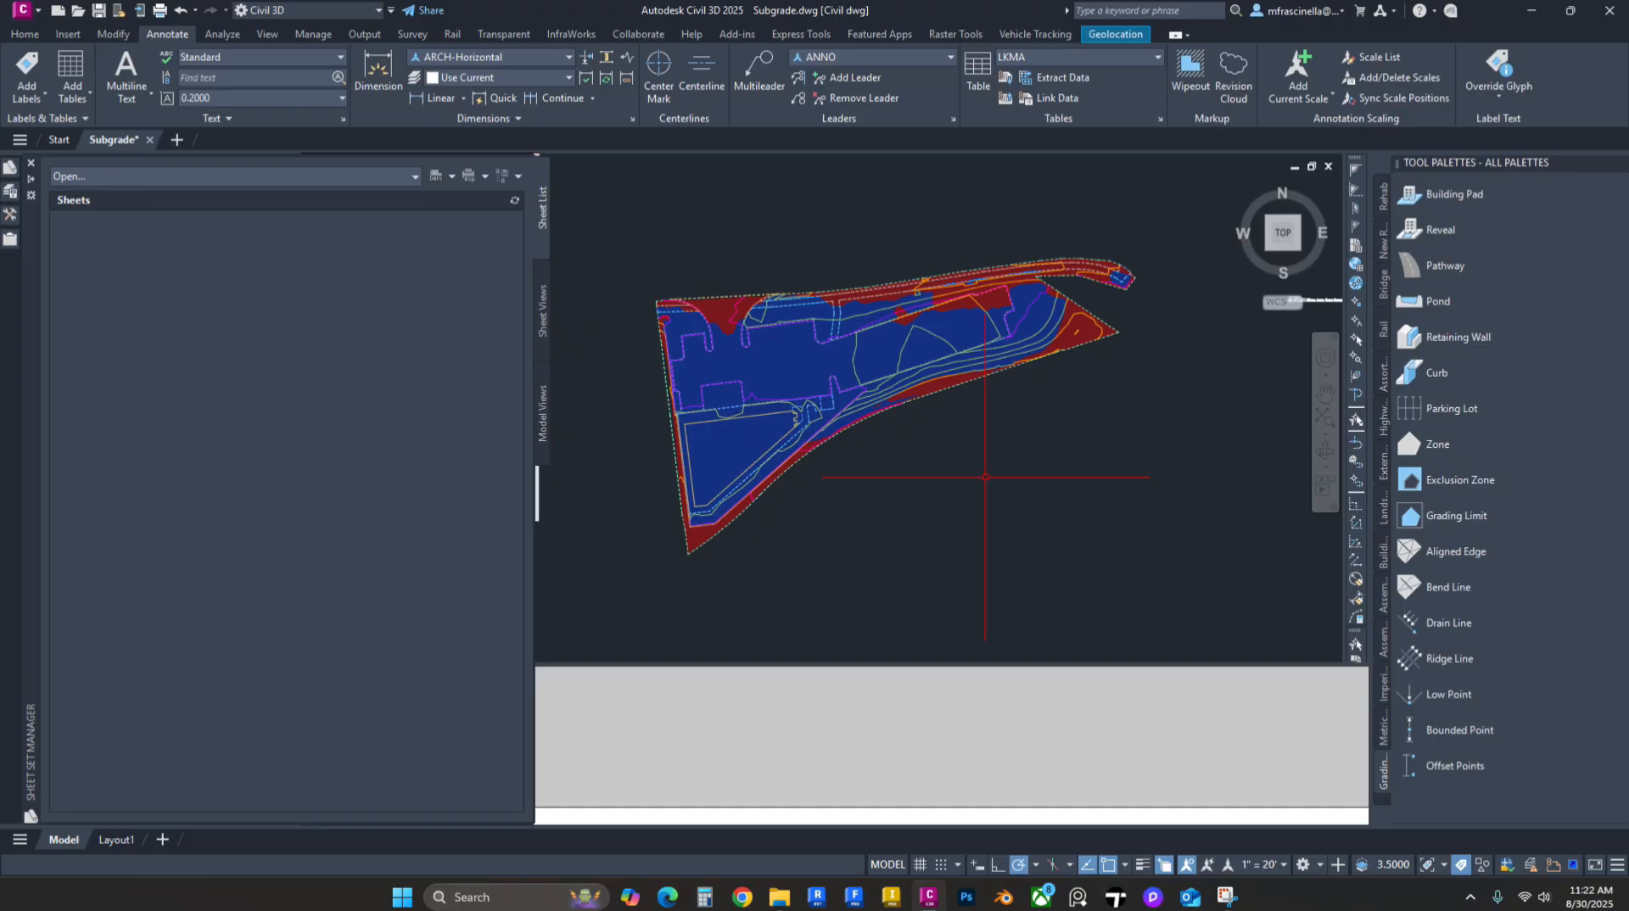
# Step: Change the Cut-Fill surface's style to No Display in its surface properties and apply it
pyautogui.moveTo(850, 325); pyautogui.dragTo(905, 338, button='middle')
pyautogui.moveTo(1060, 344); pyautogui.dragTo(1046, 316, button='middle')
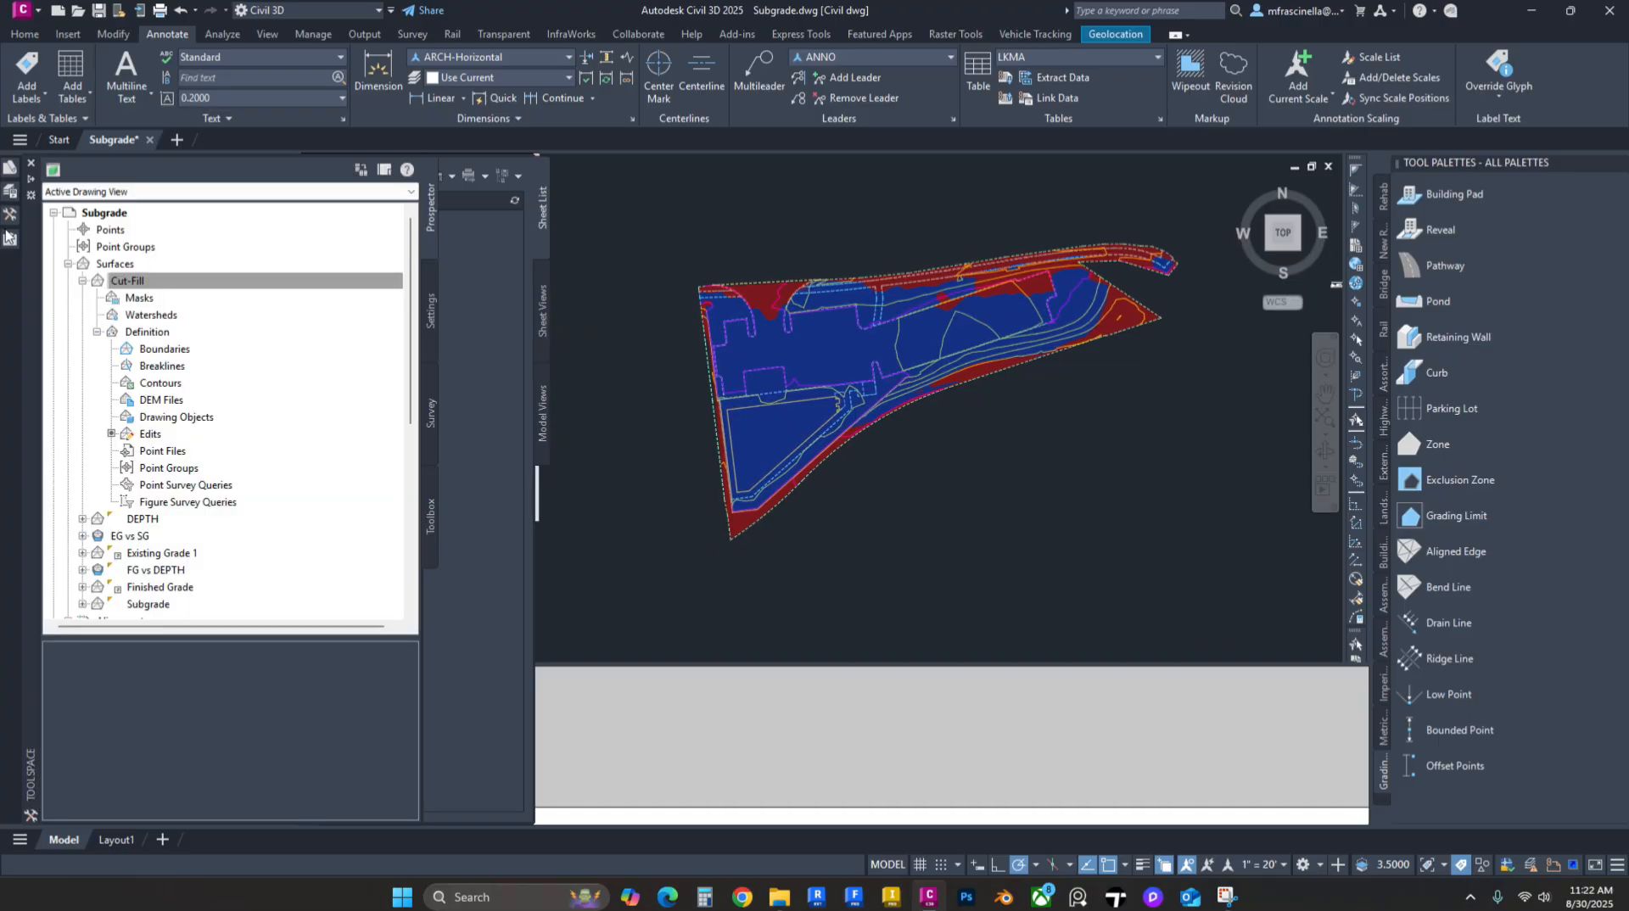
pyautogui.moveTo(6, 217)
pyautogui.rightClick(129, 283)
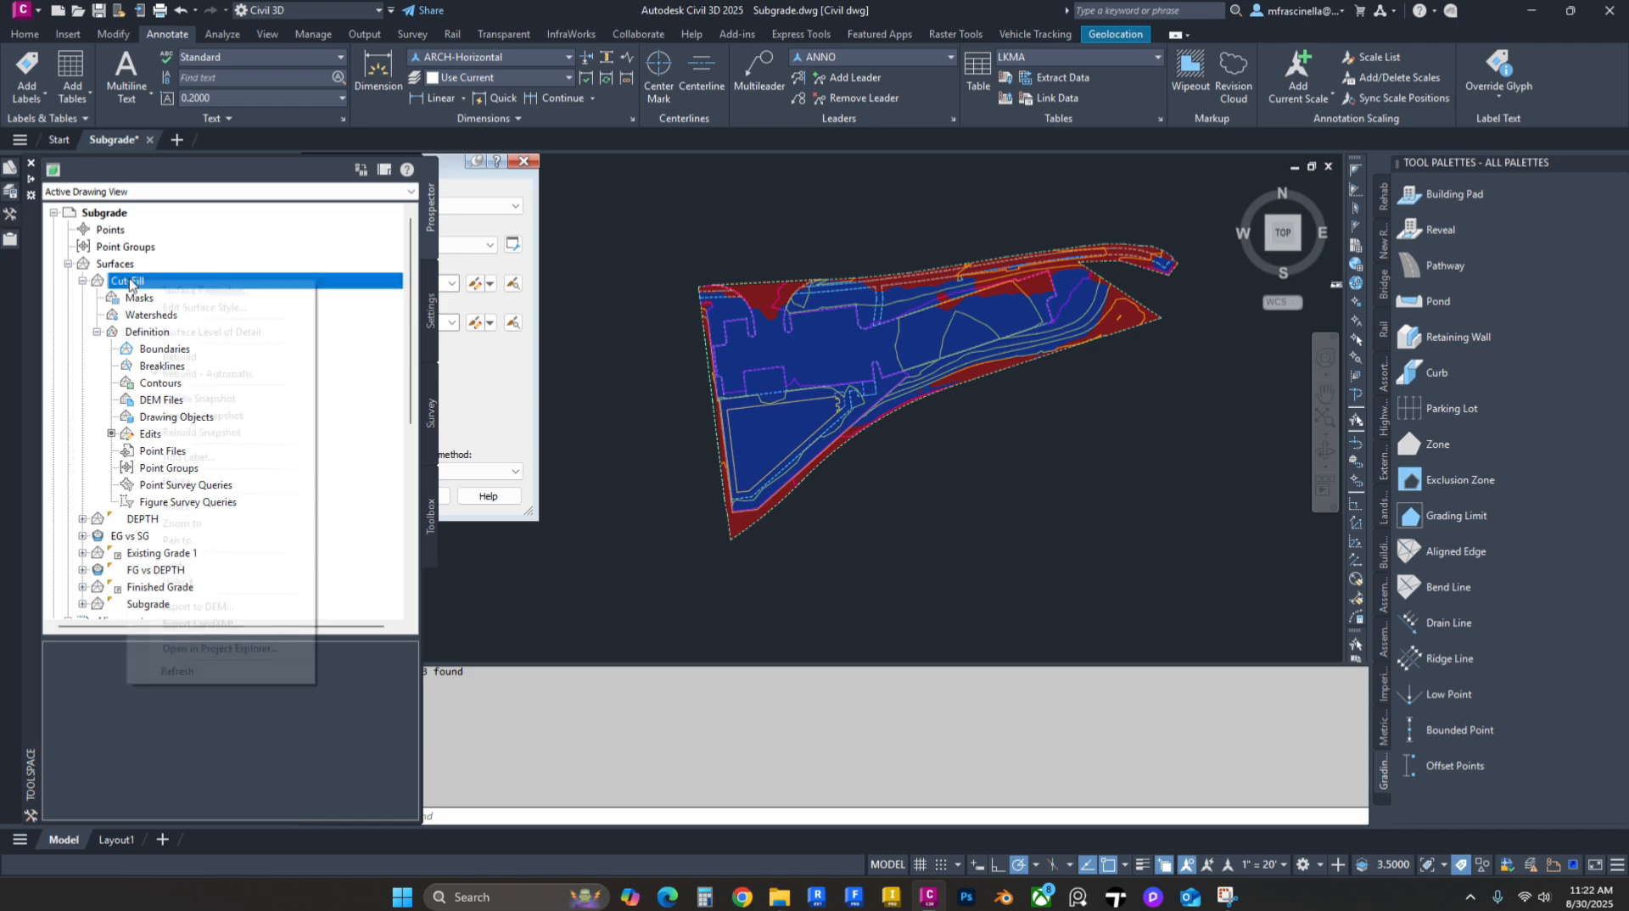
pyautogui.click(174, 290)
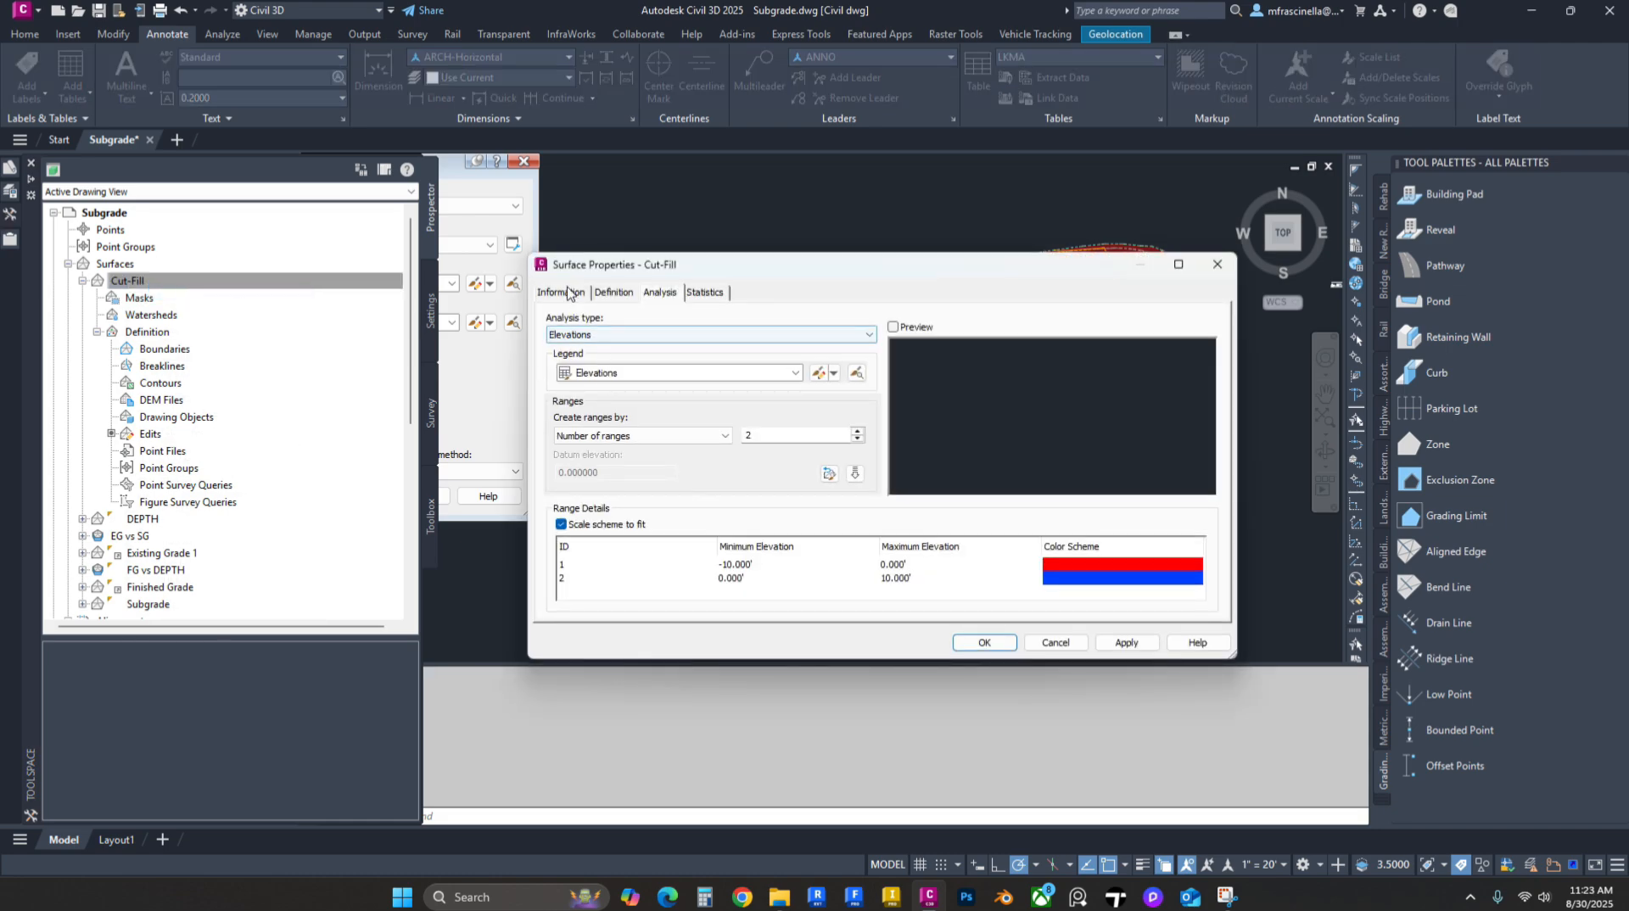
pyautogui.click(568, 292)
pyautogui.click(618, 465)
pyautogui.click(609, 582)
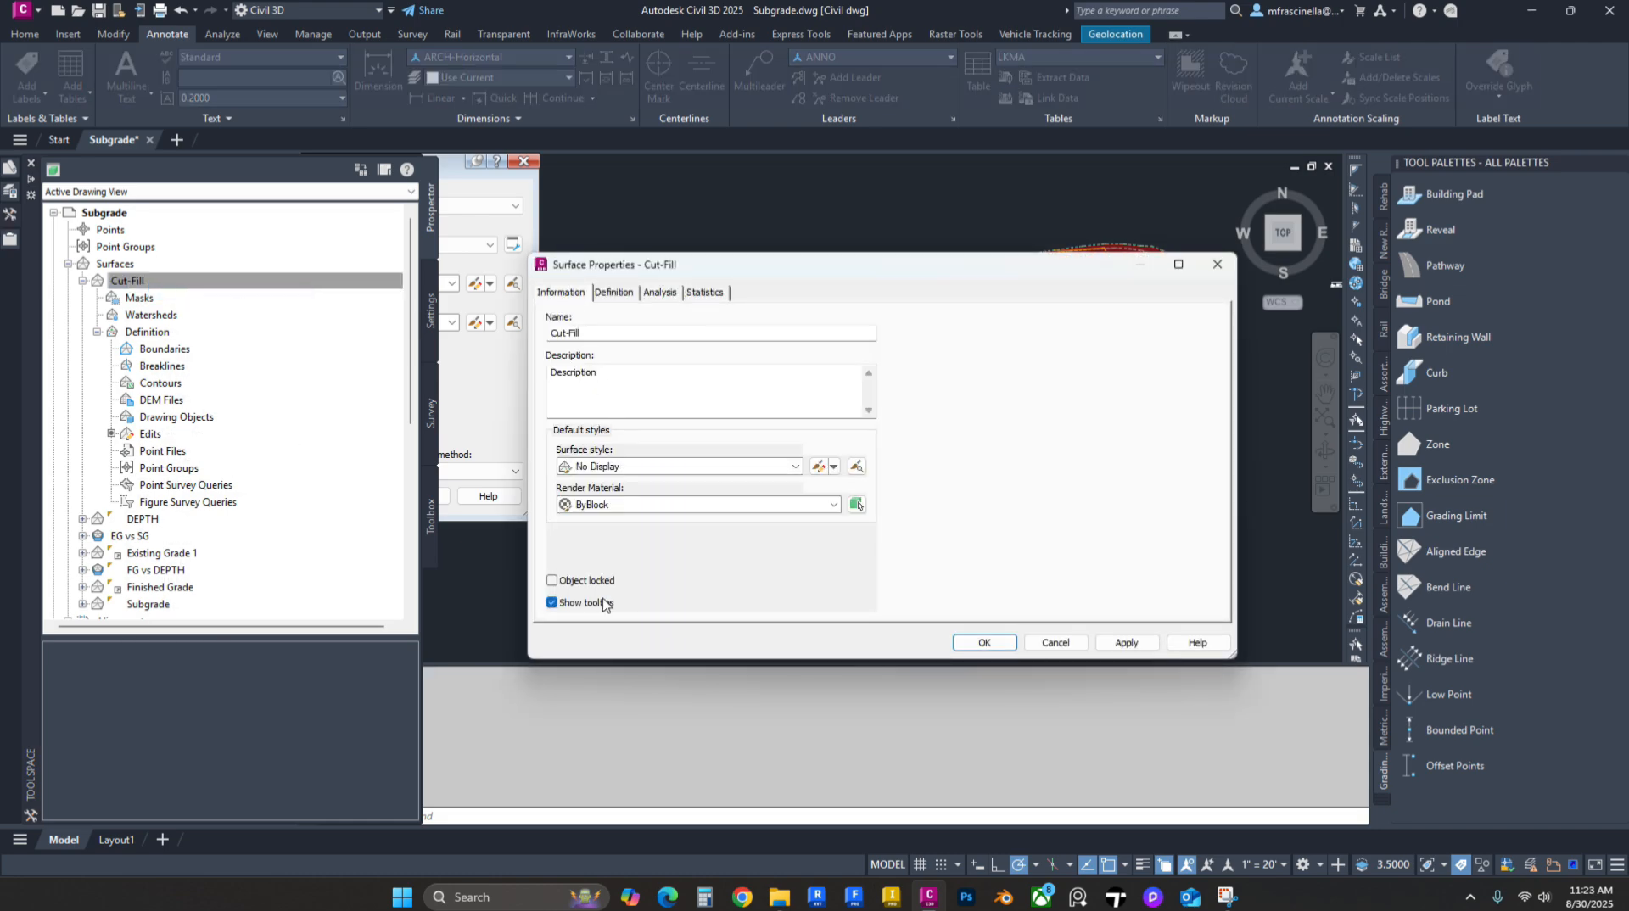
pyautogui.click(1127, 644)
pyautogui.click(984, 642)
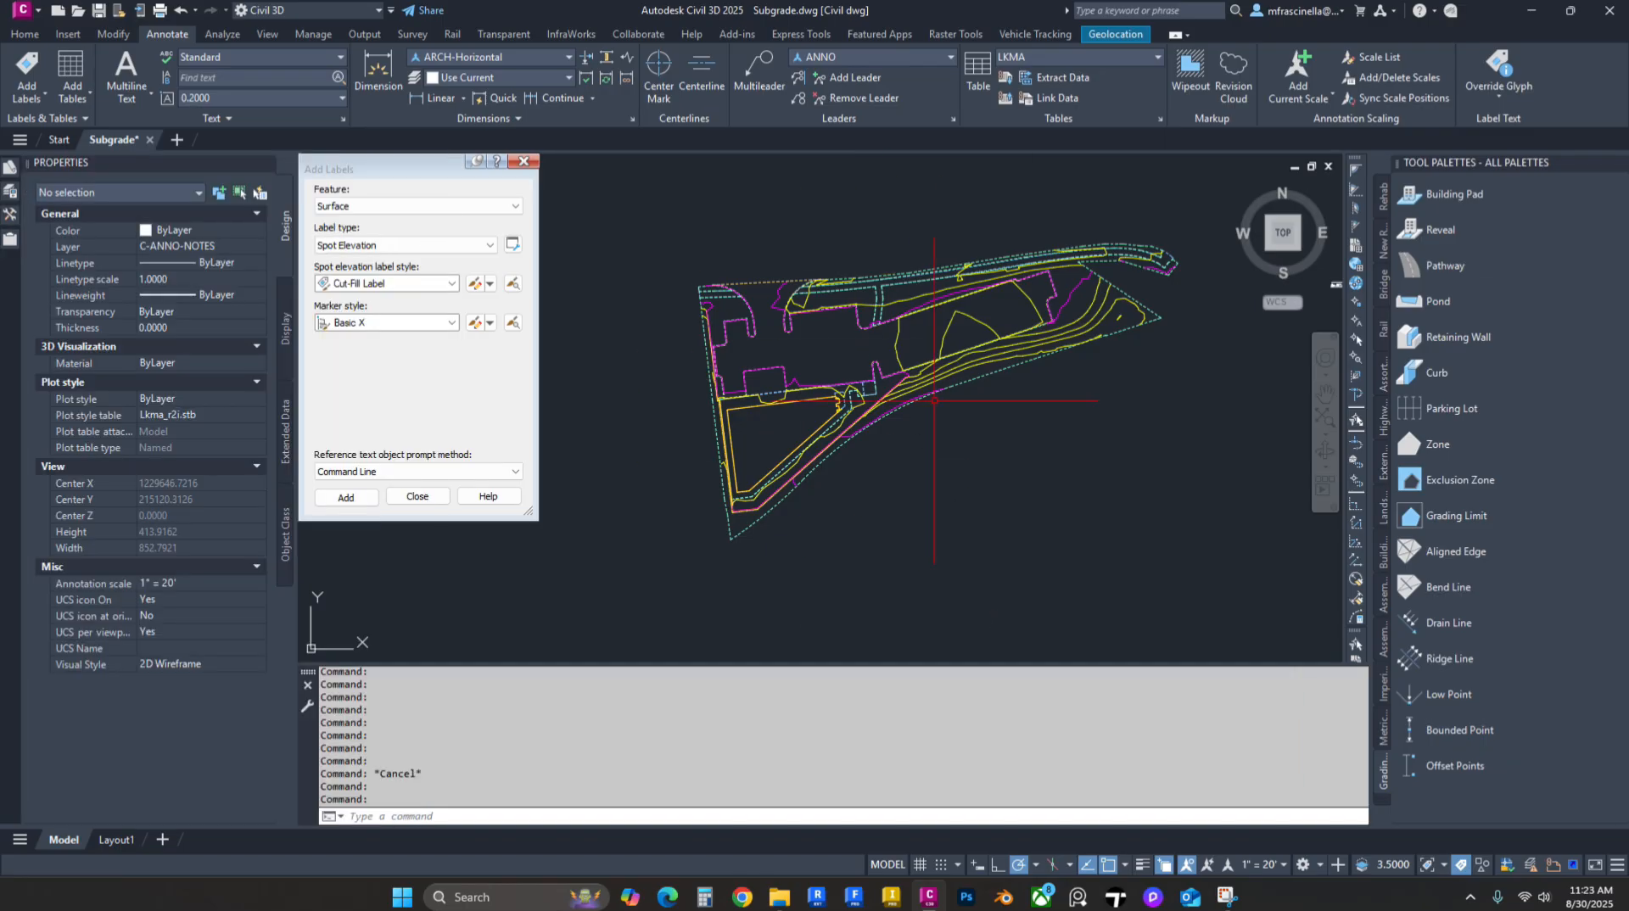
# Step: Set the label feature to Surface and the label type to Spot Elevations on Grid
pyautogui.scroll(2, 950, 363)
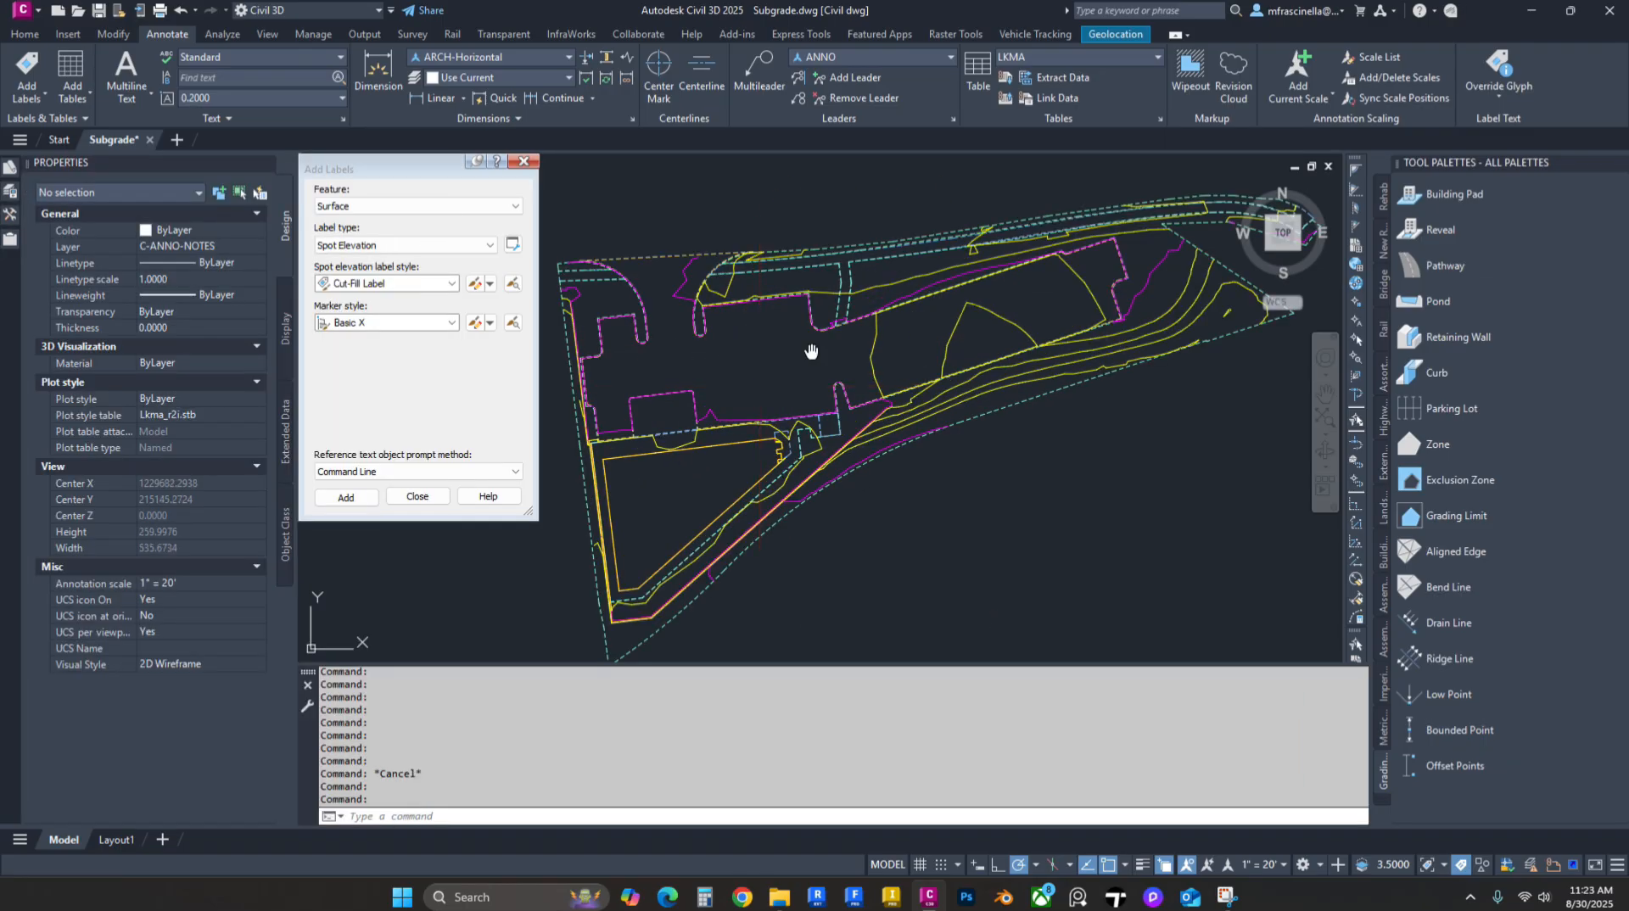
pyautogui.moveTo(811, 353)
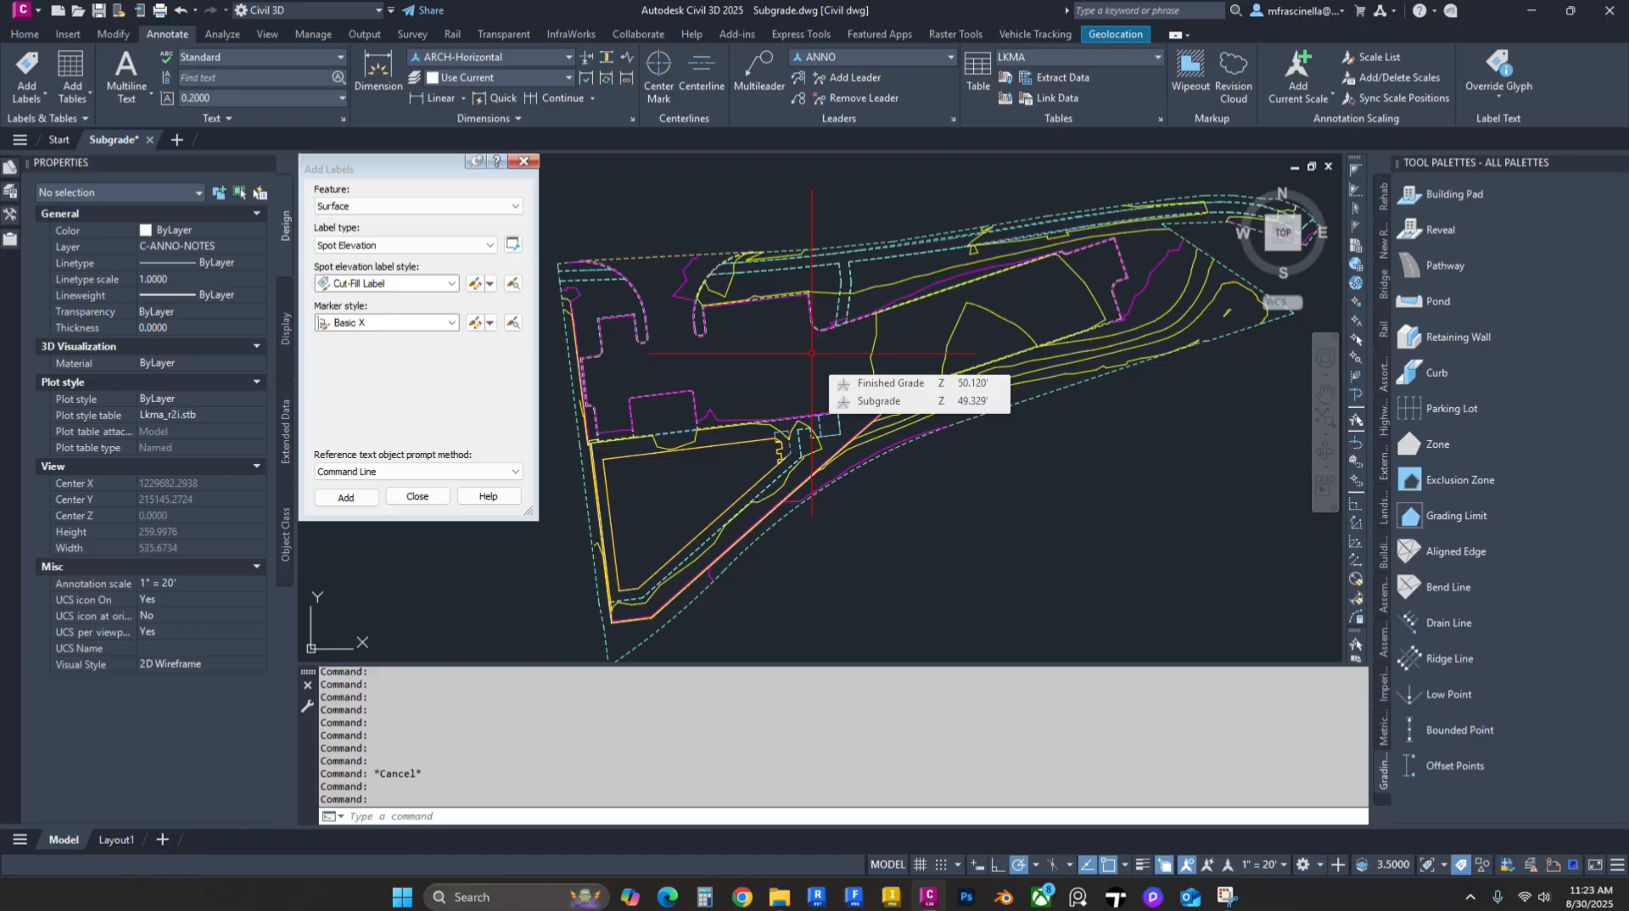
pyautogui.scroll(-2, 780, 297)
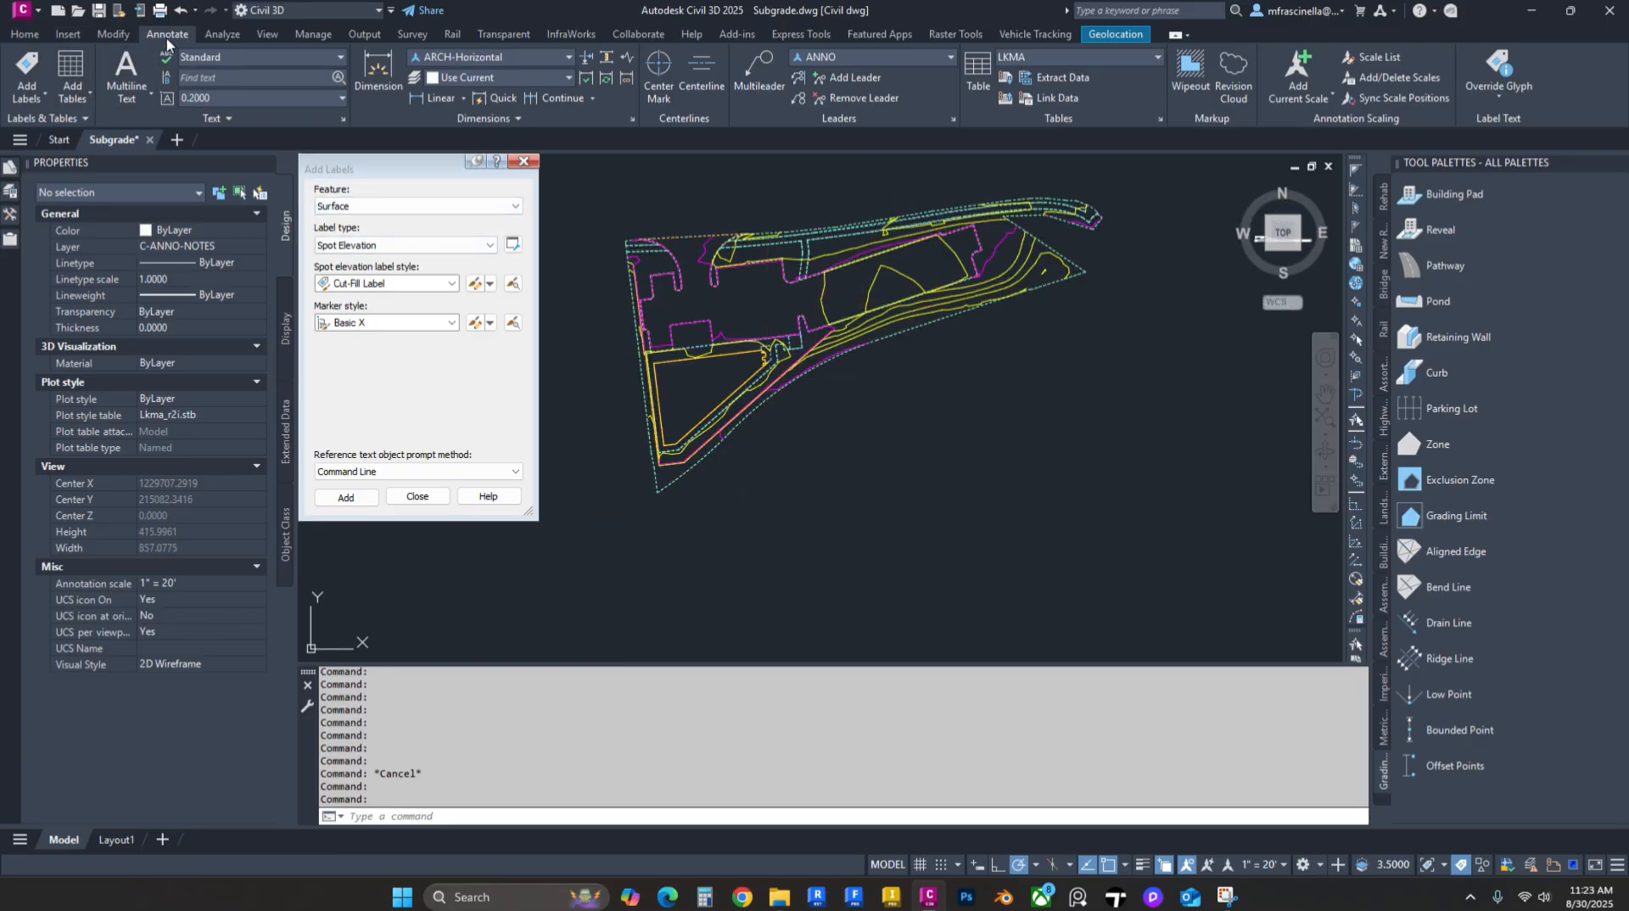
pyautogui.click(407, 241)
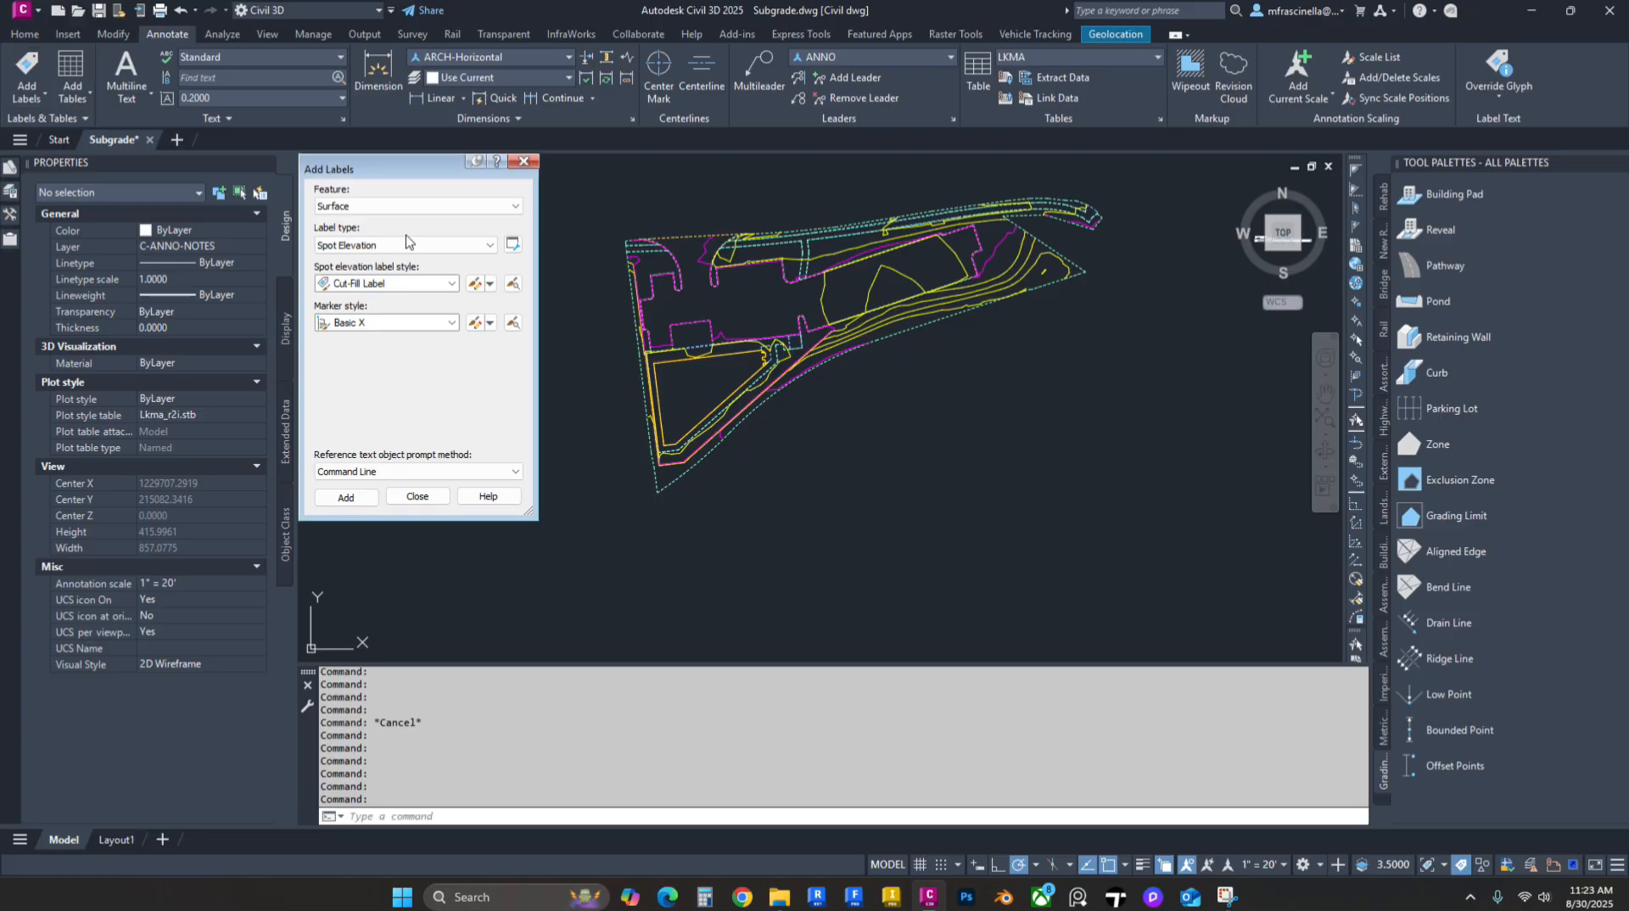
pyautogui.click(395, 211)
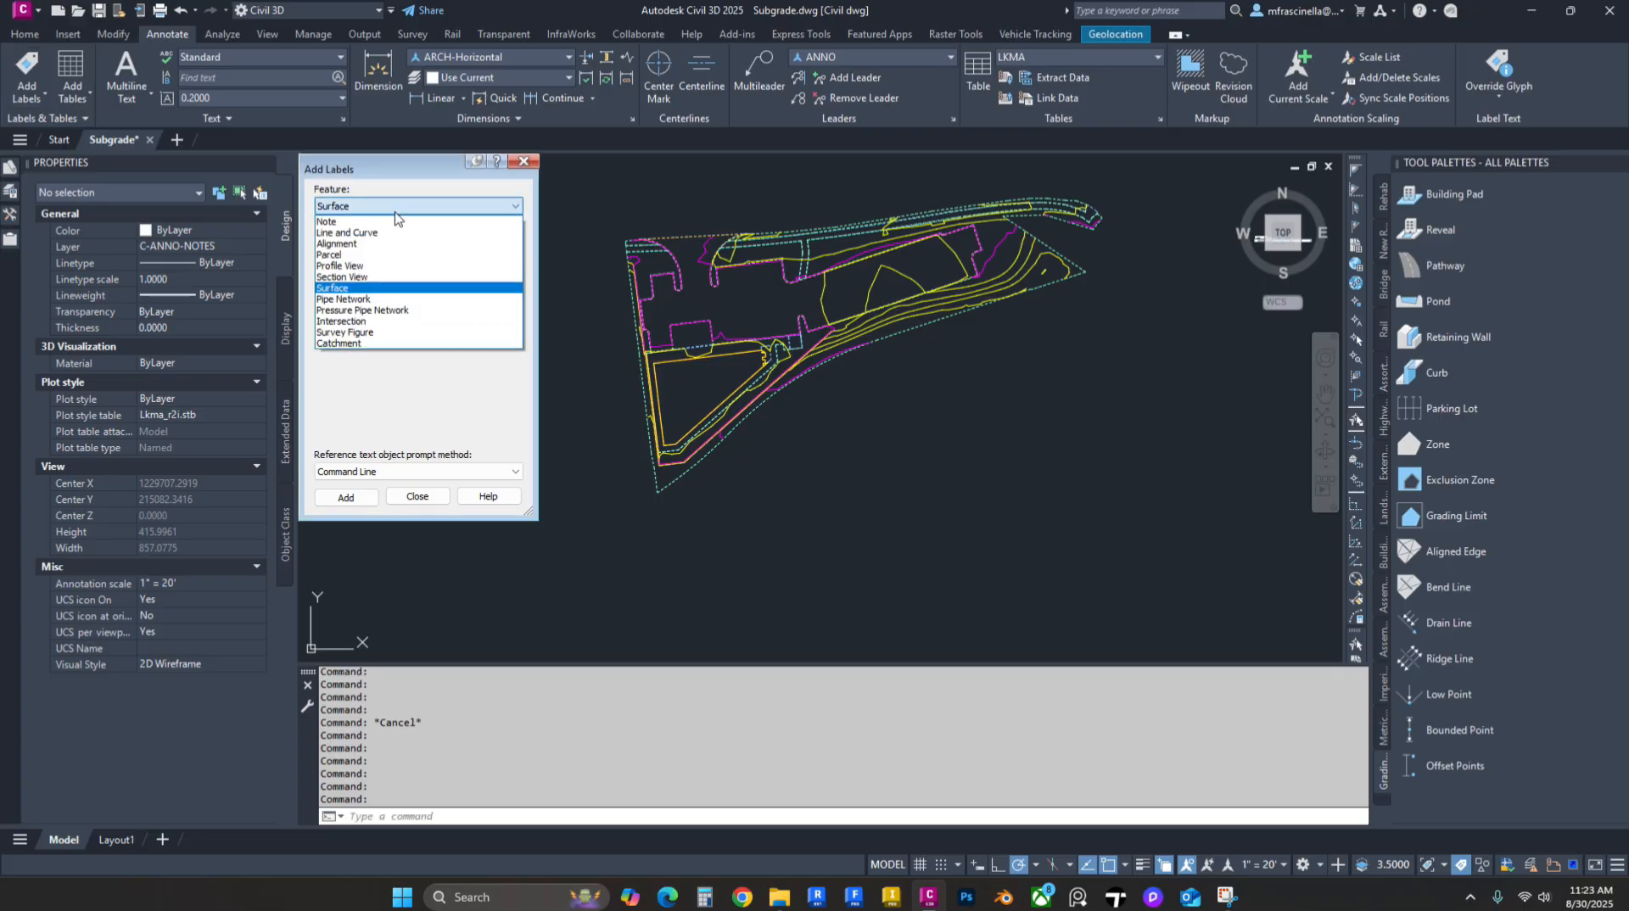
pyautogui.click(373, 287)
pyautogui.click(371, 245)
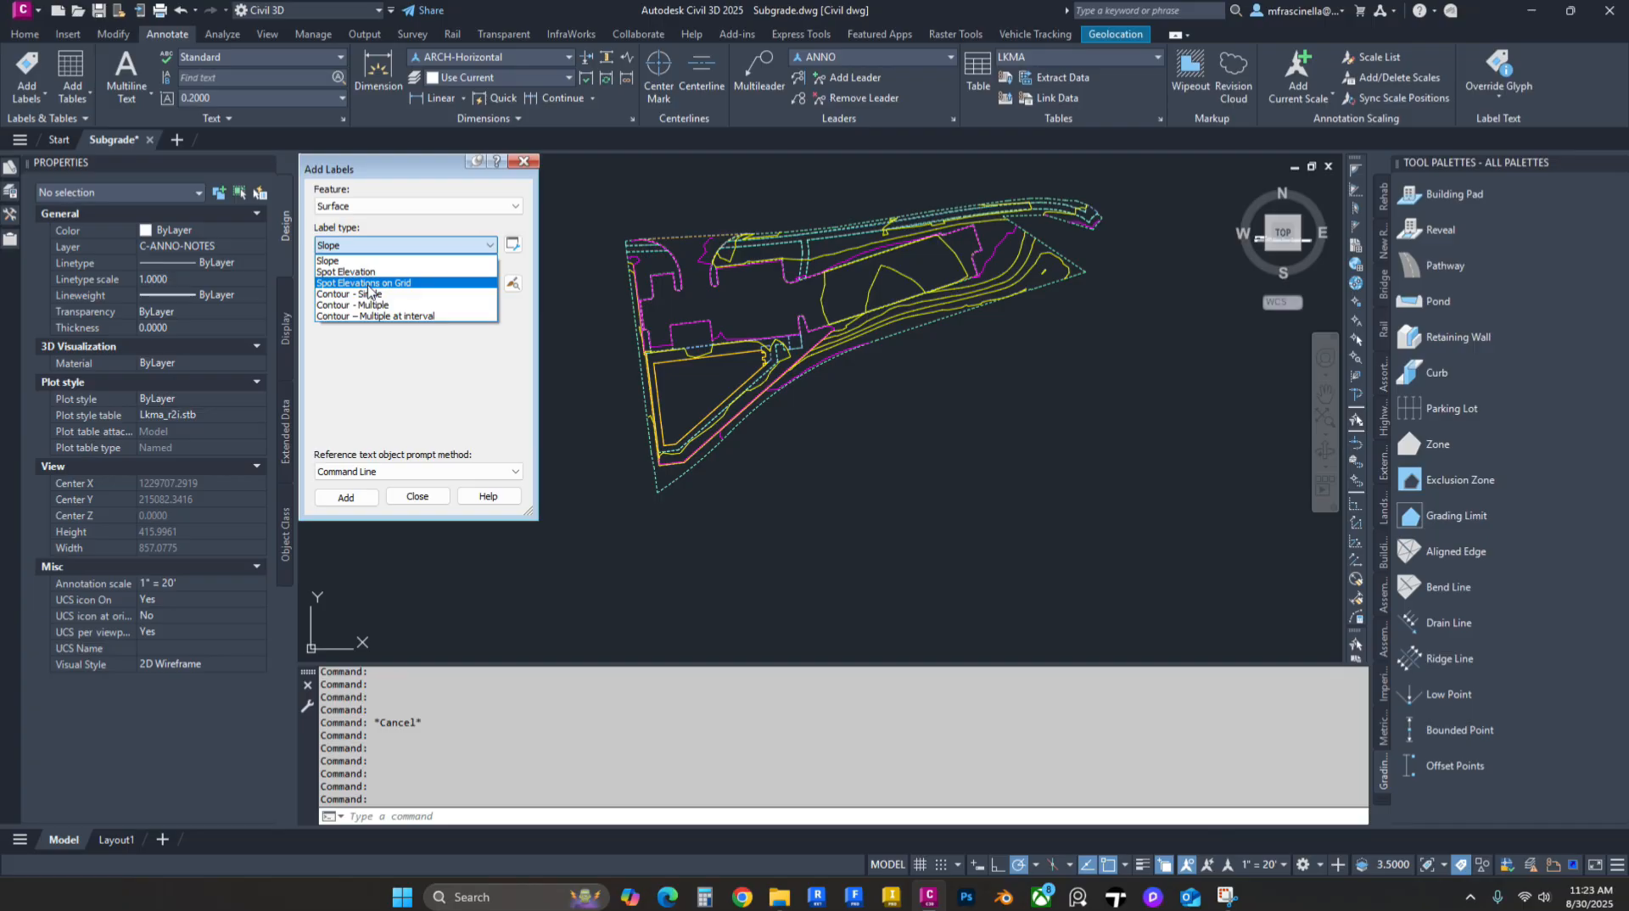
pyautogui.click(370, 284)
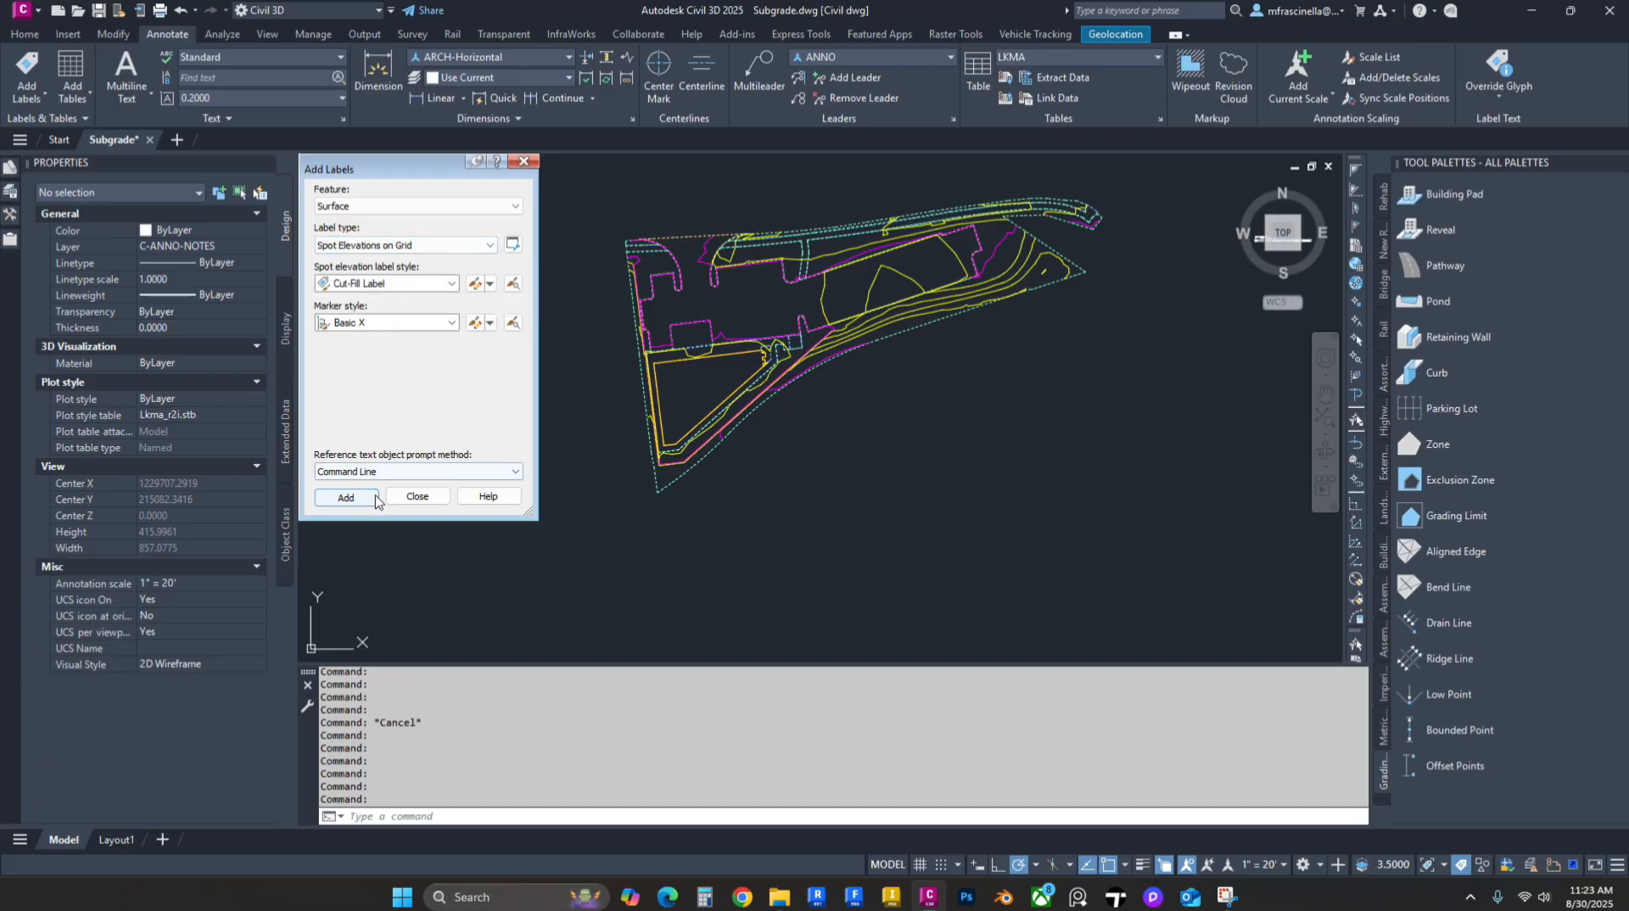
# Step: Start adding the grid labels and choose EG vs SG as the surface to label
pyautogui.click(348, 498)
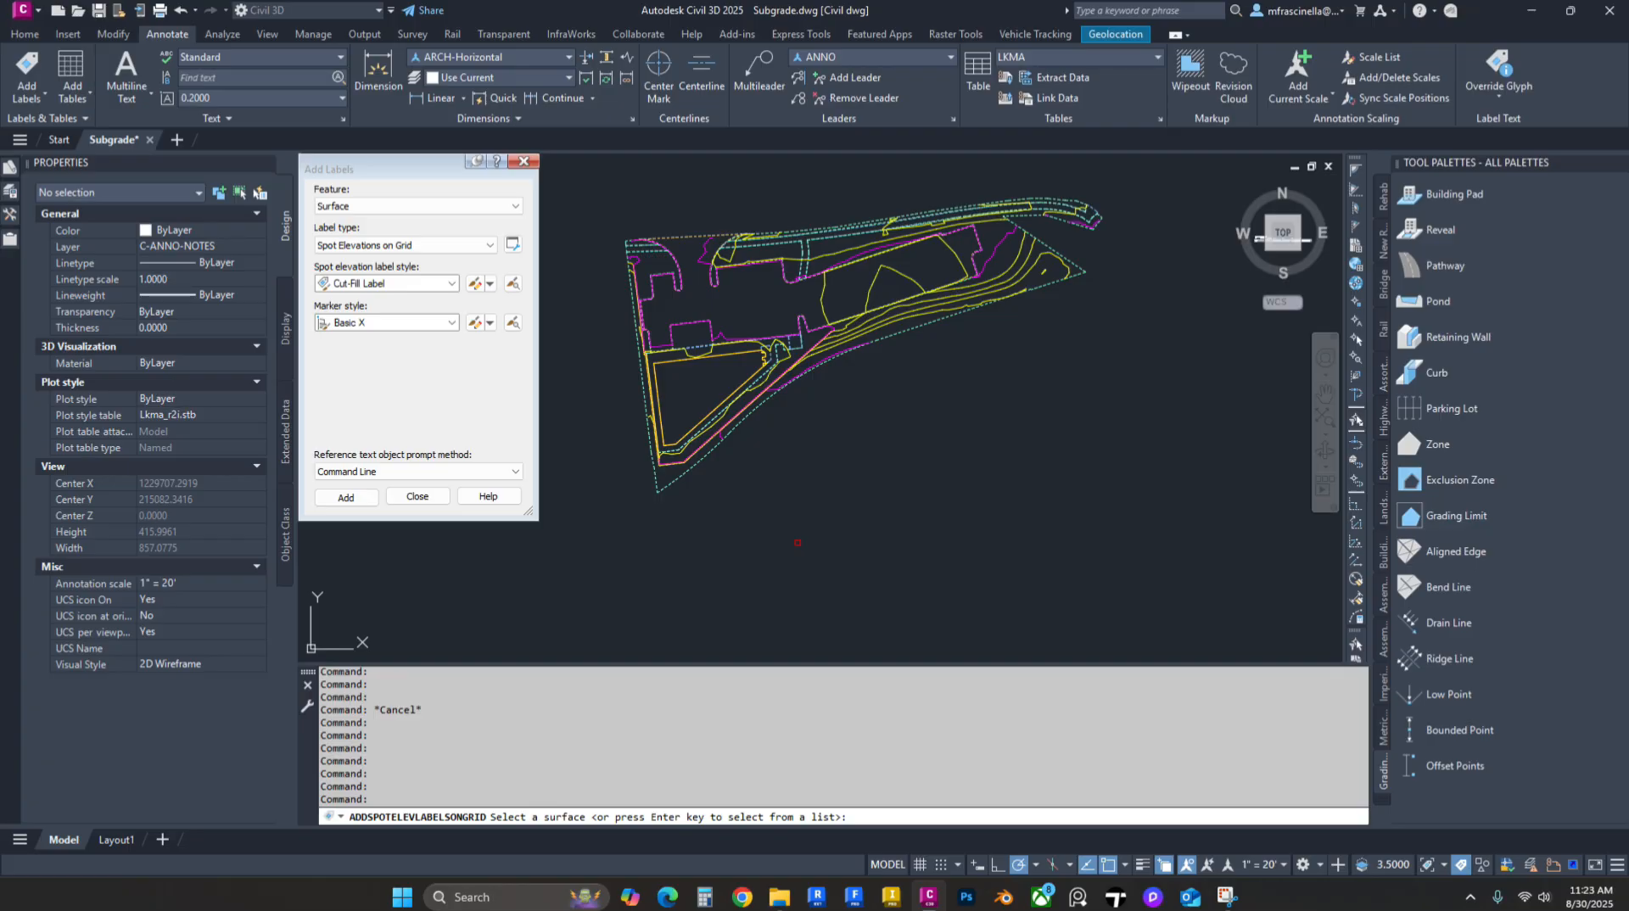
pyautogui.press('Return')
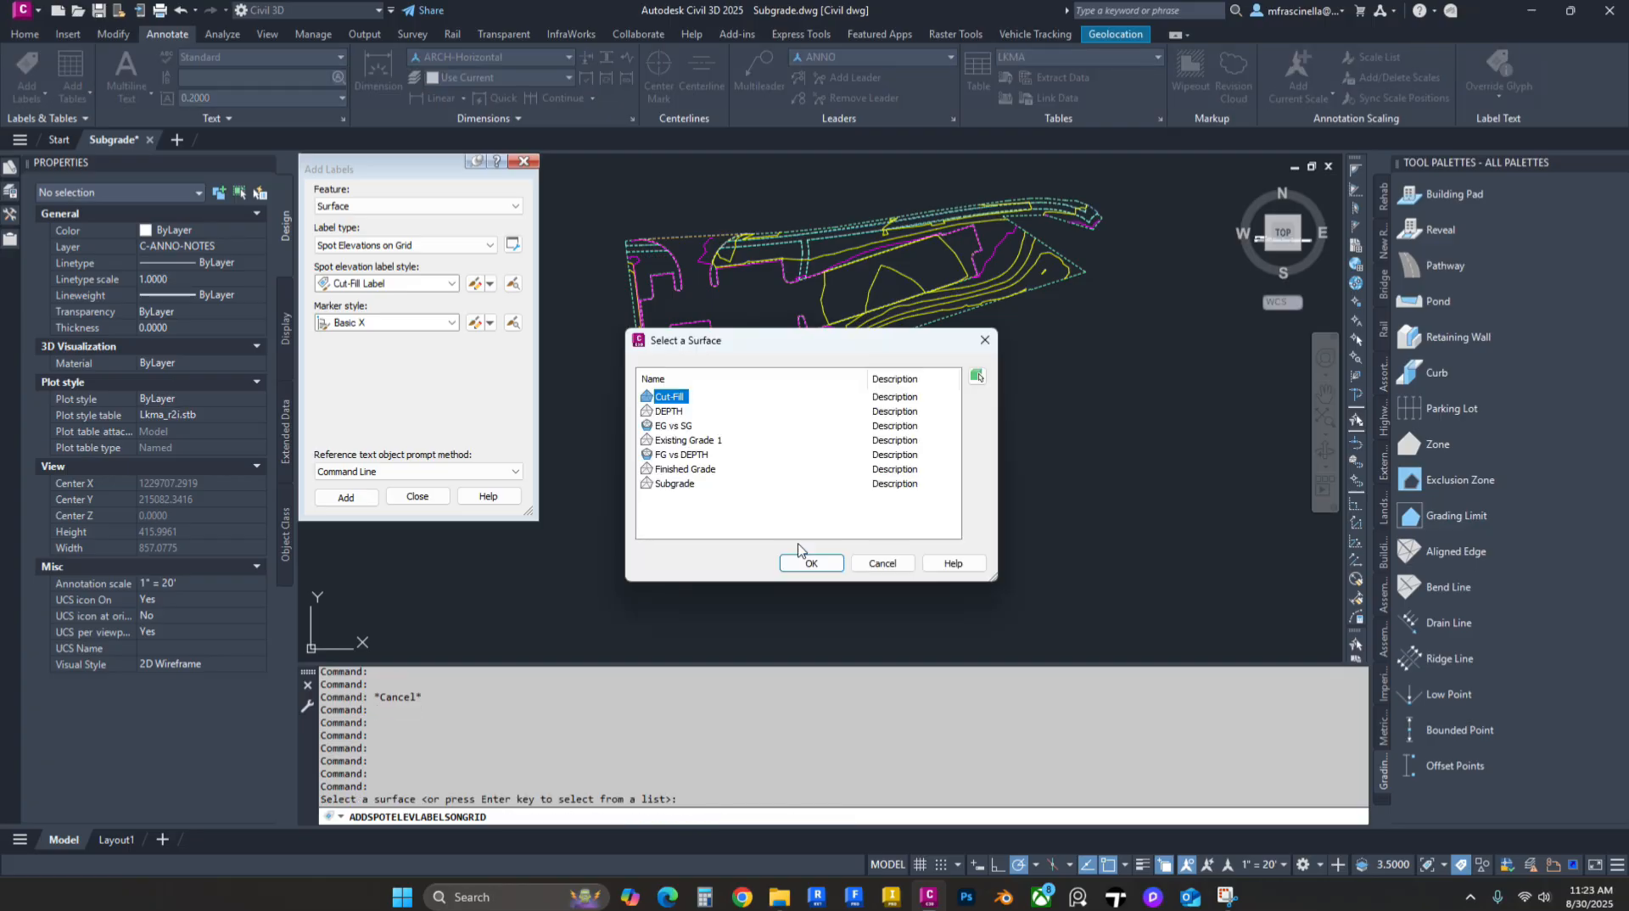
pyautogui.click(662, 428)
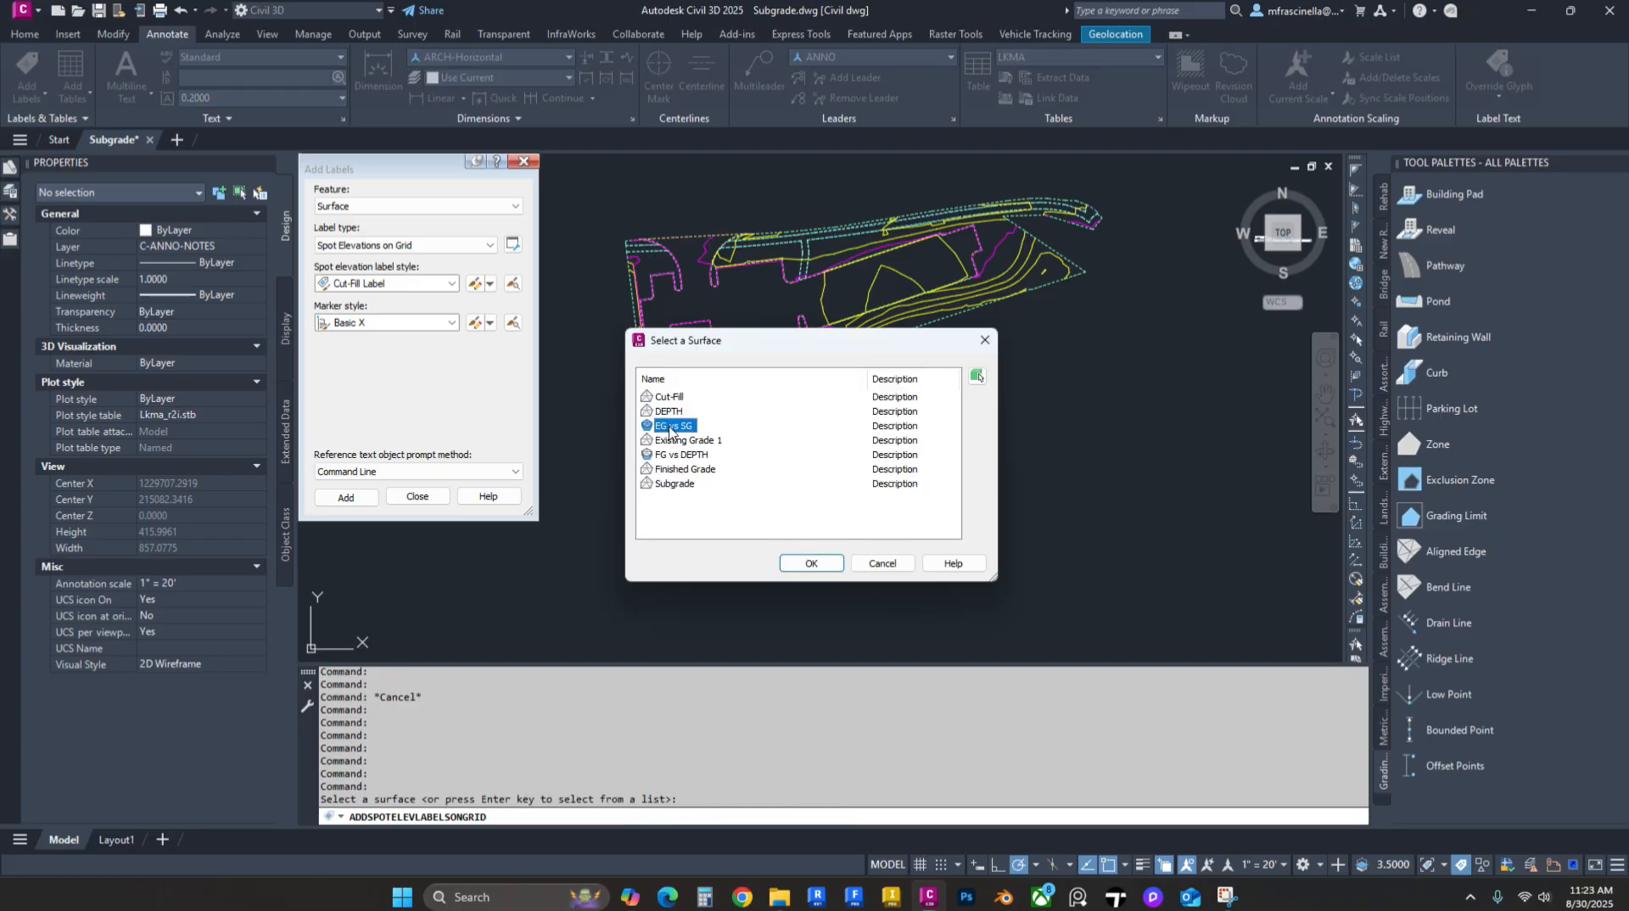
pyautogui.click(811, 566)
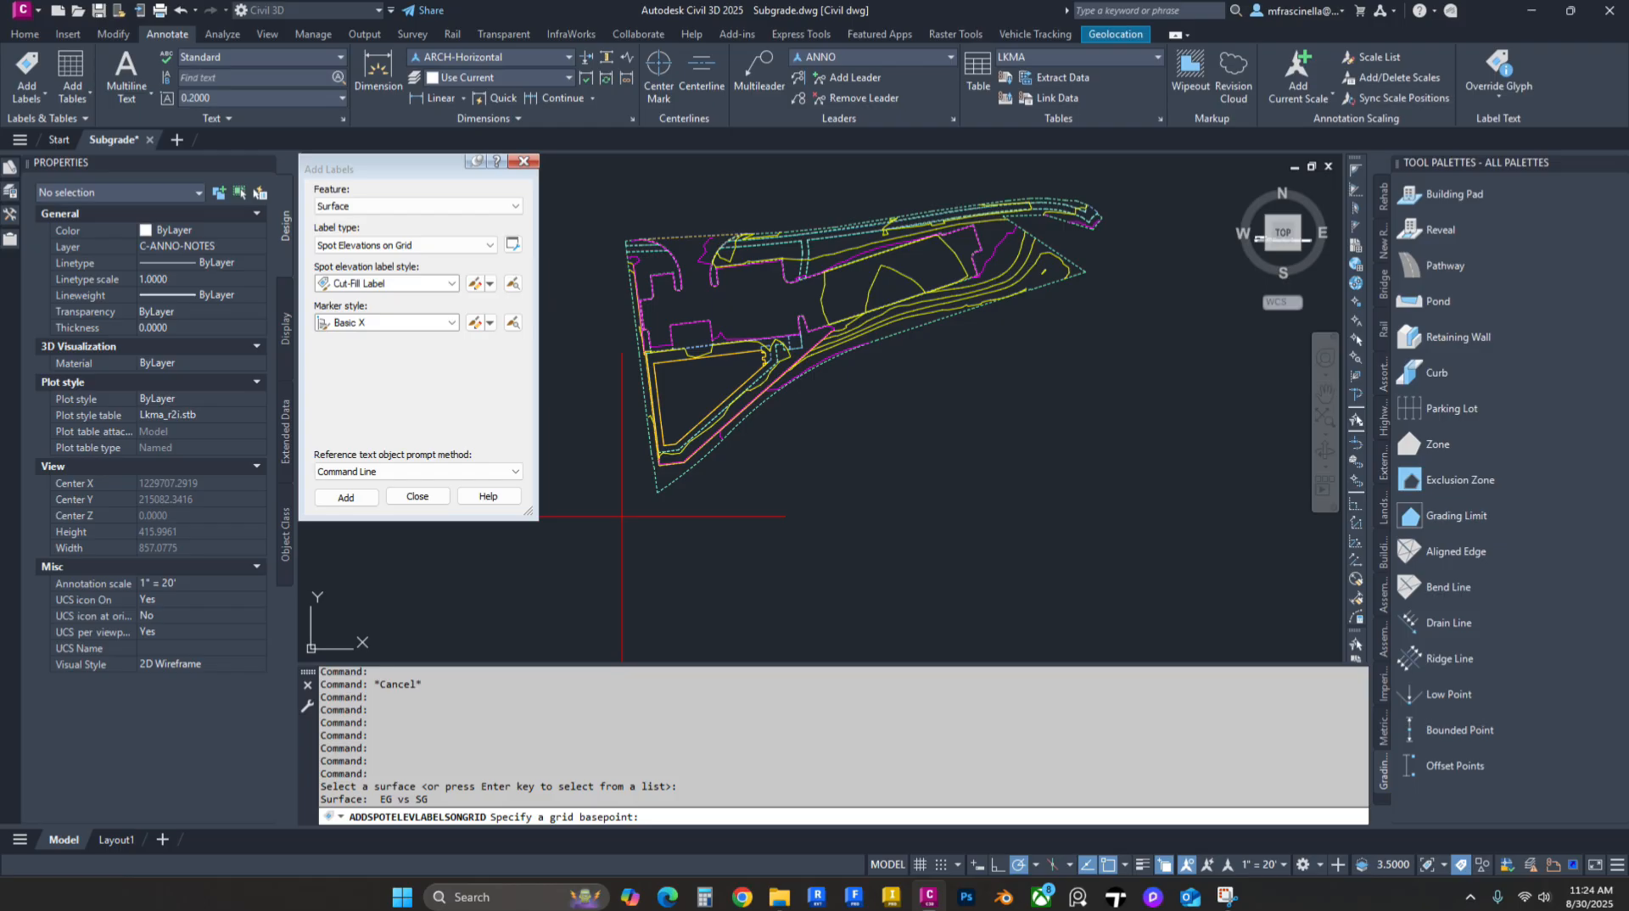
# Step: Place the label grid's base point just southwest of the site, with 0 rotation and 25-foot X and Y spacing
pyautogui.click(607, 531)
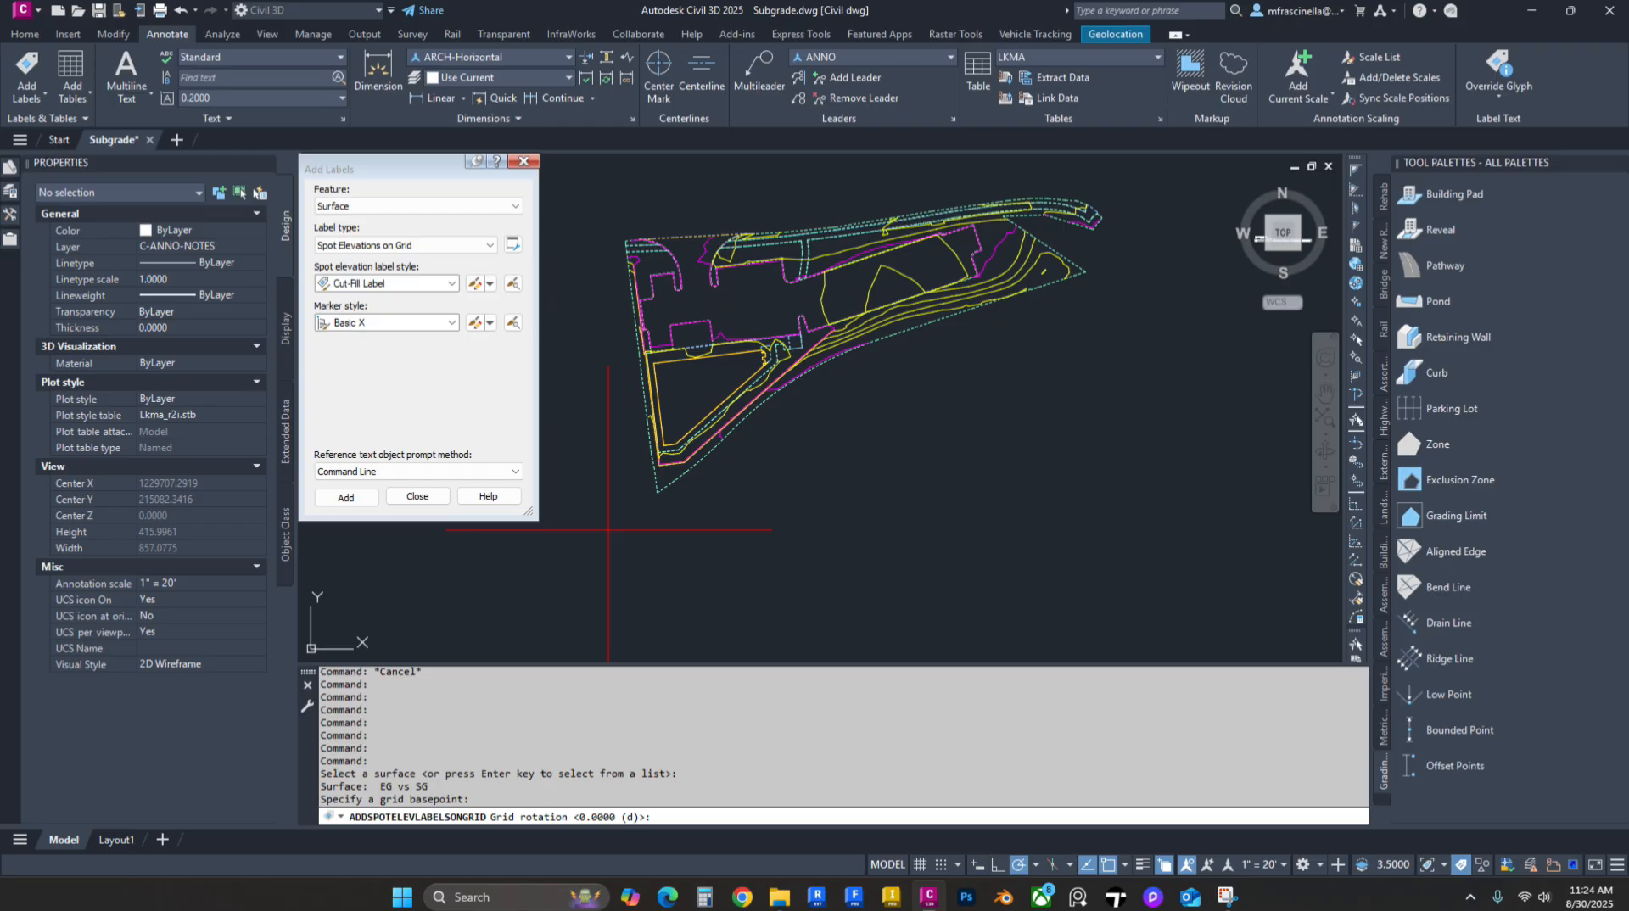
pyautogui.press('Return')
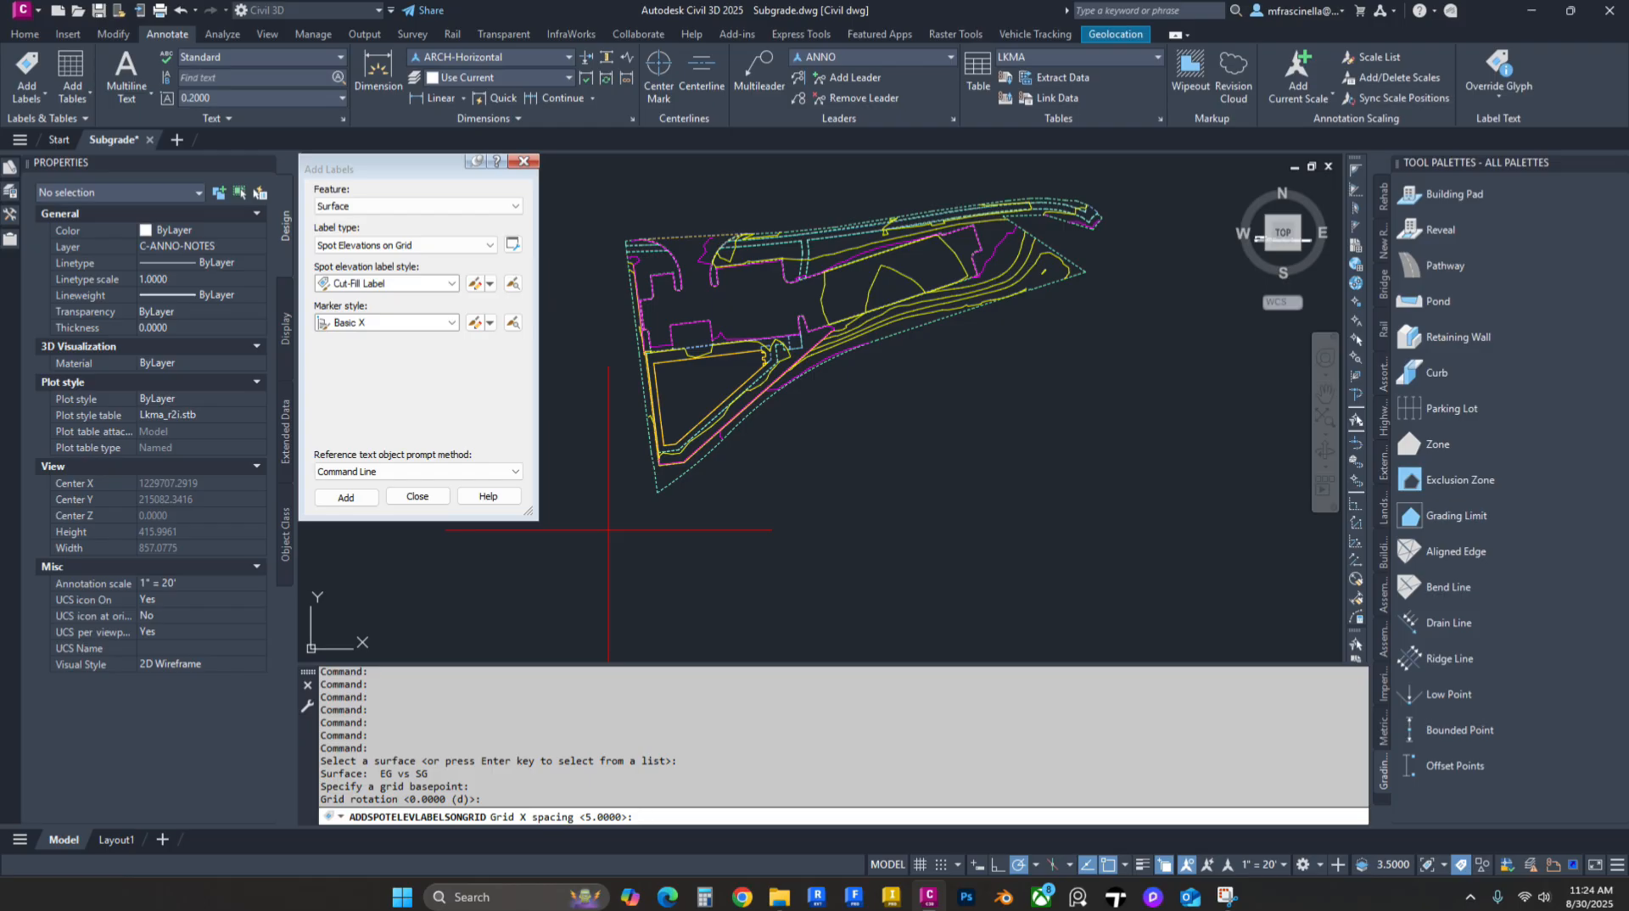
pyautogui.write('25')
pyautogui.press('Return')
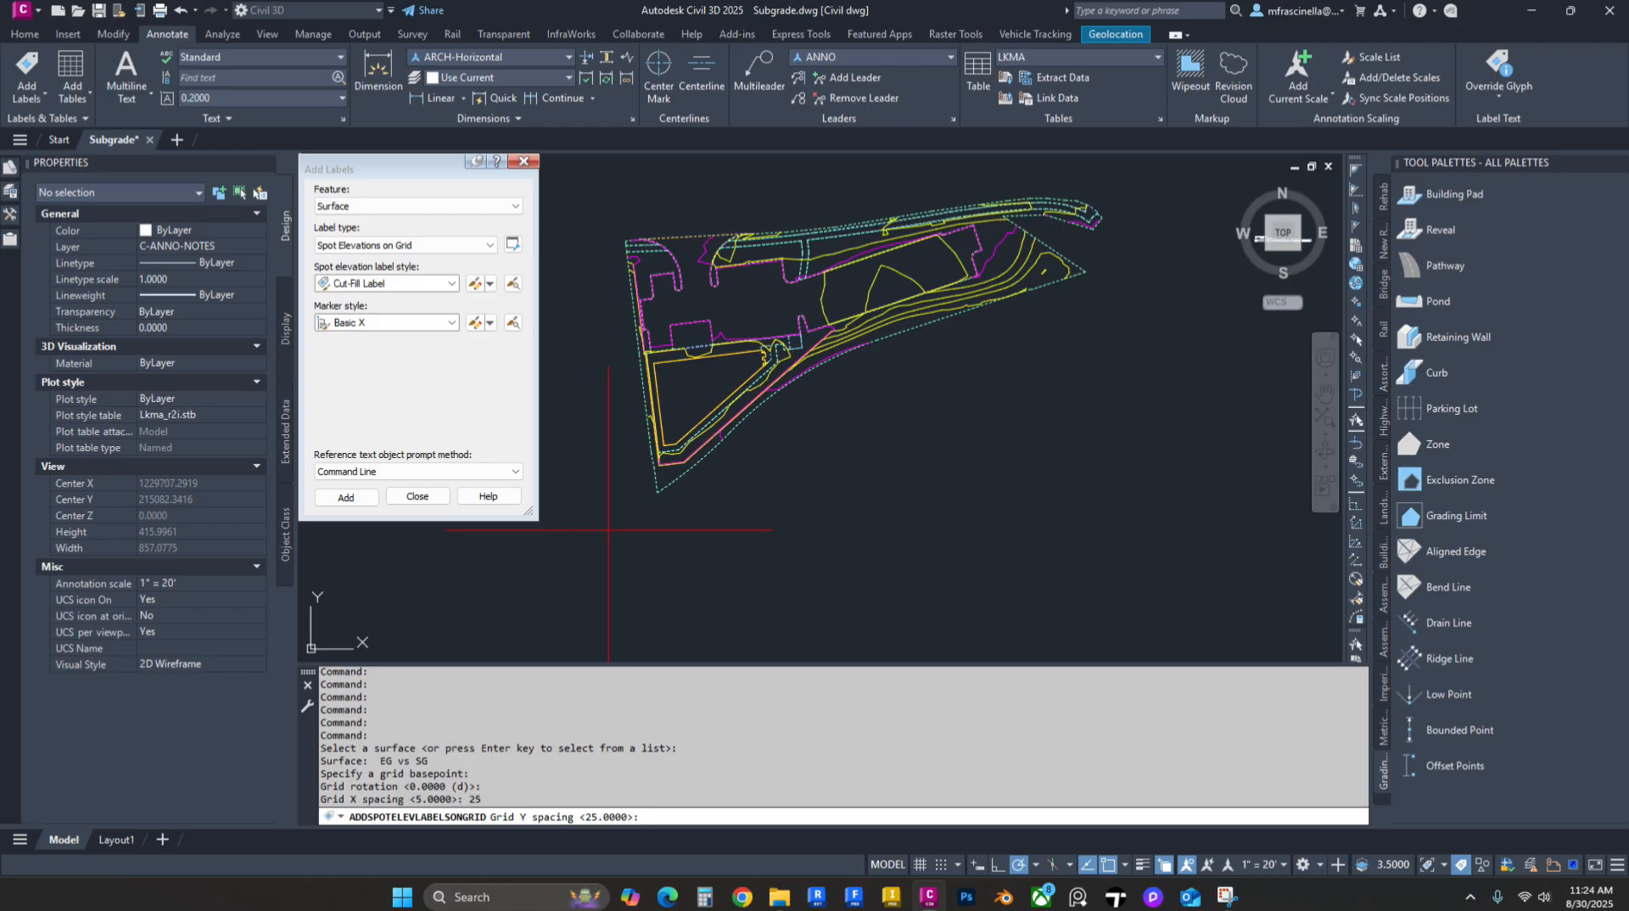
pyautogui.write('25')
pyautogui.press('Return')
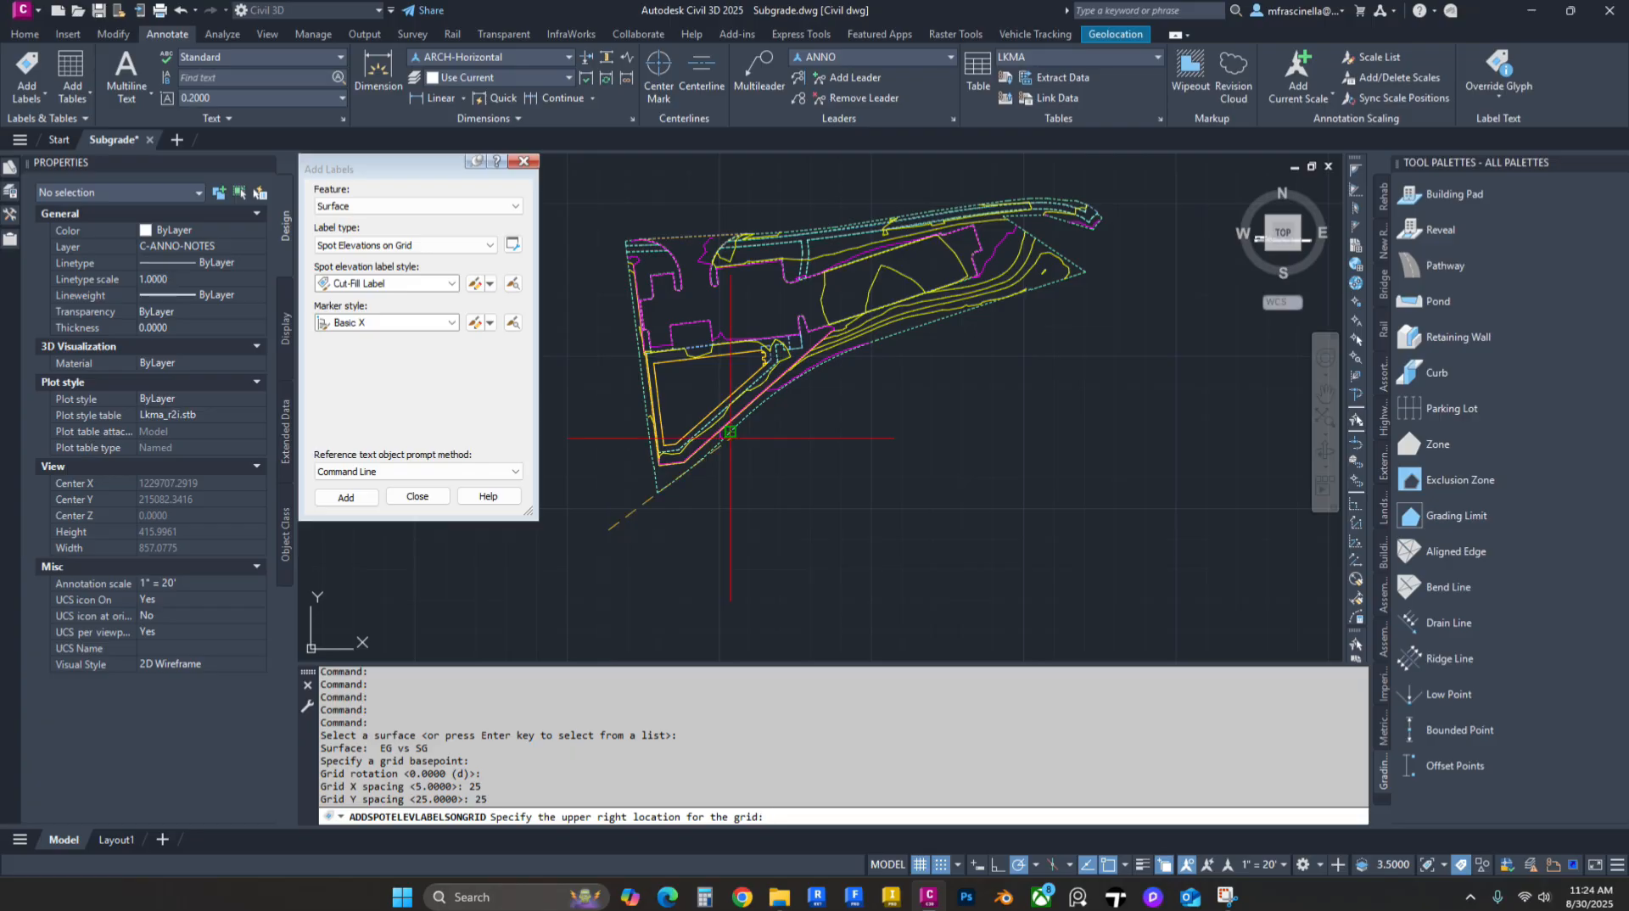
# Step: Set the grid's far corner northeast of the site so it encloses all the linework, and accept the grid without resizing
pyautogui.scroll(-3, 594, 521)
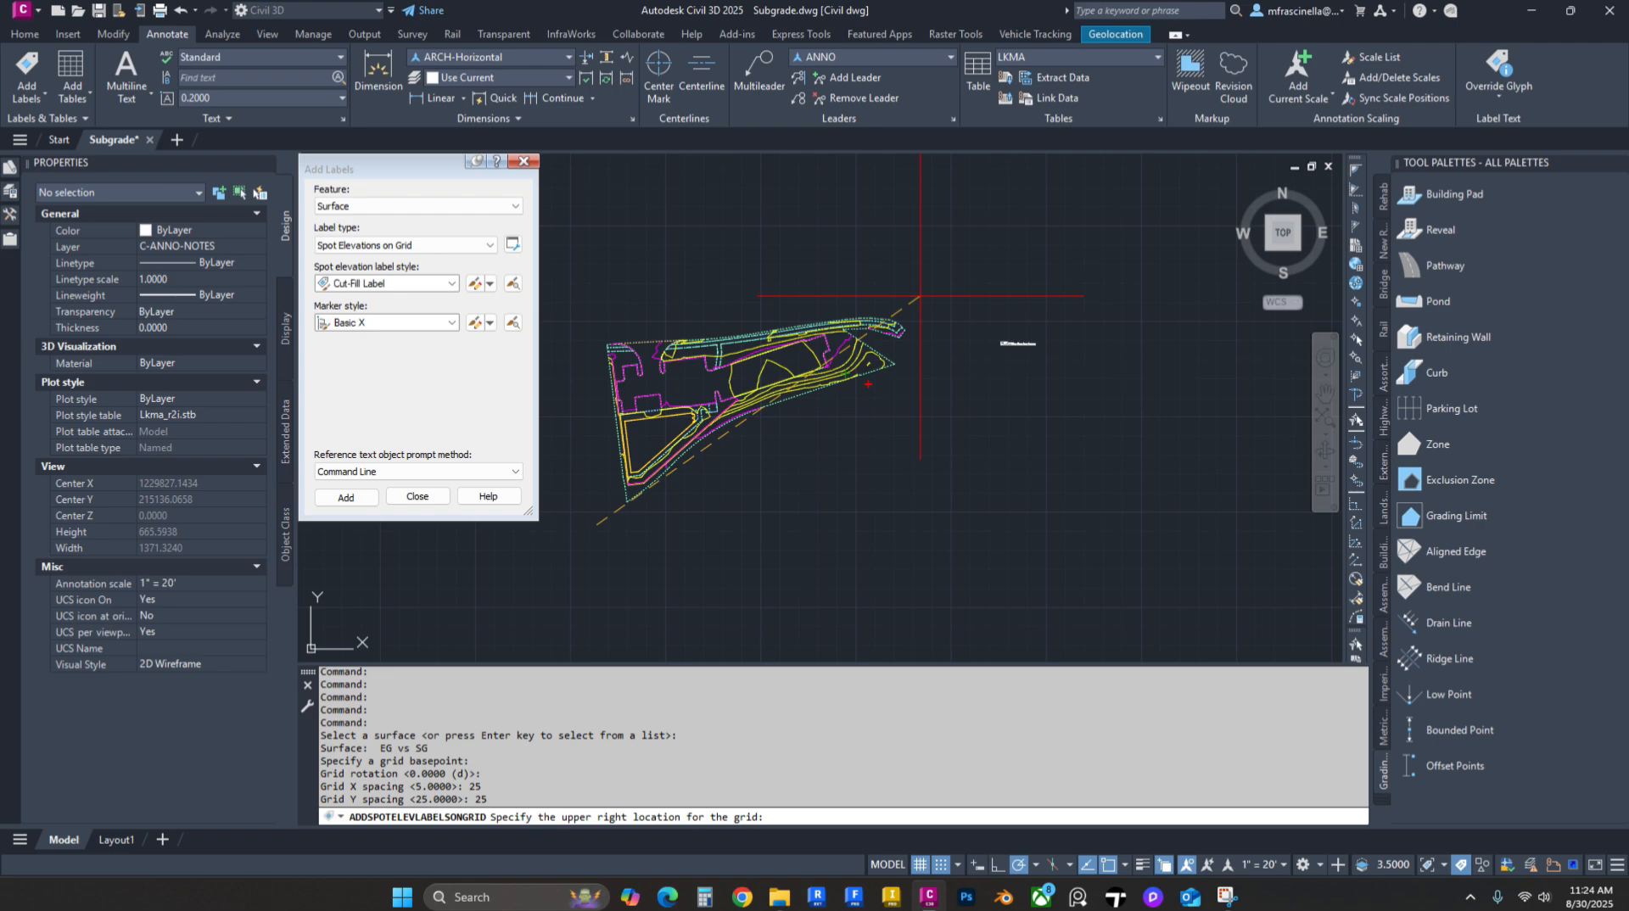
pyautogui.click(920, 296)
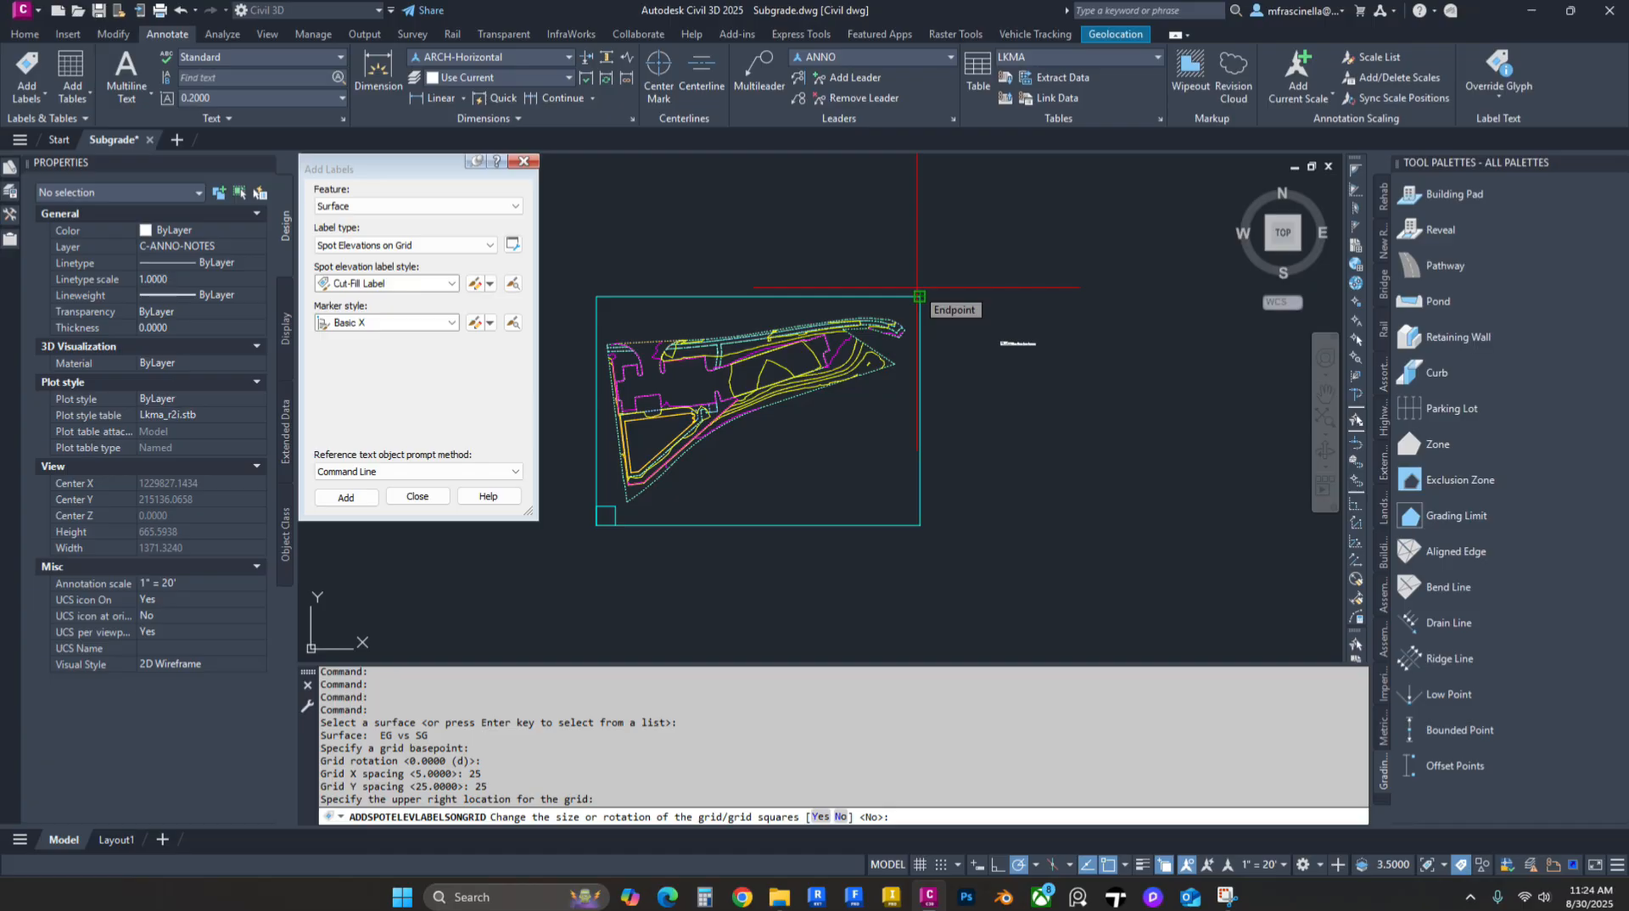
pyautogui.press('Return')
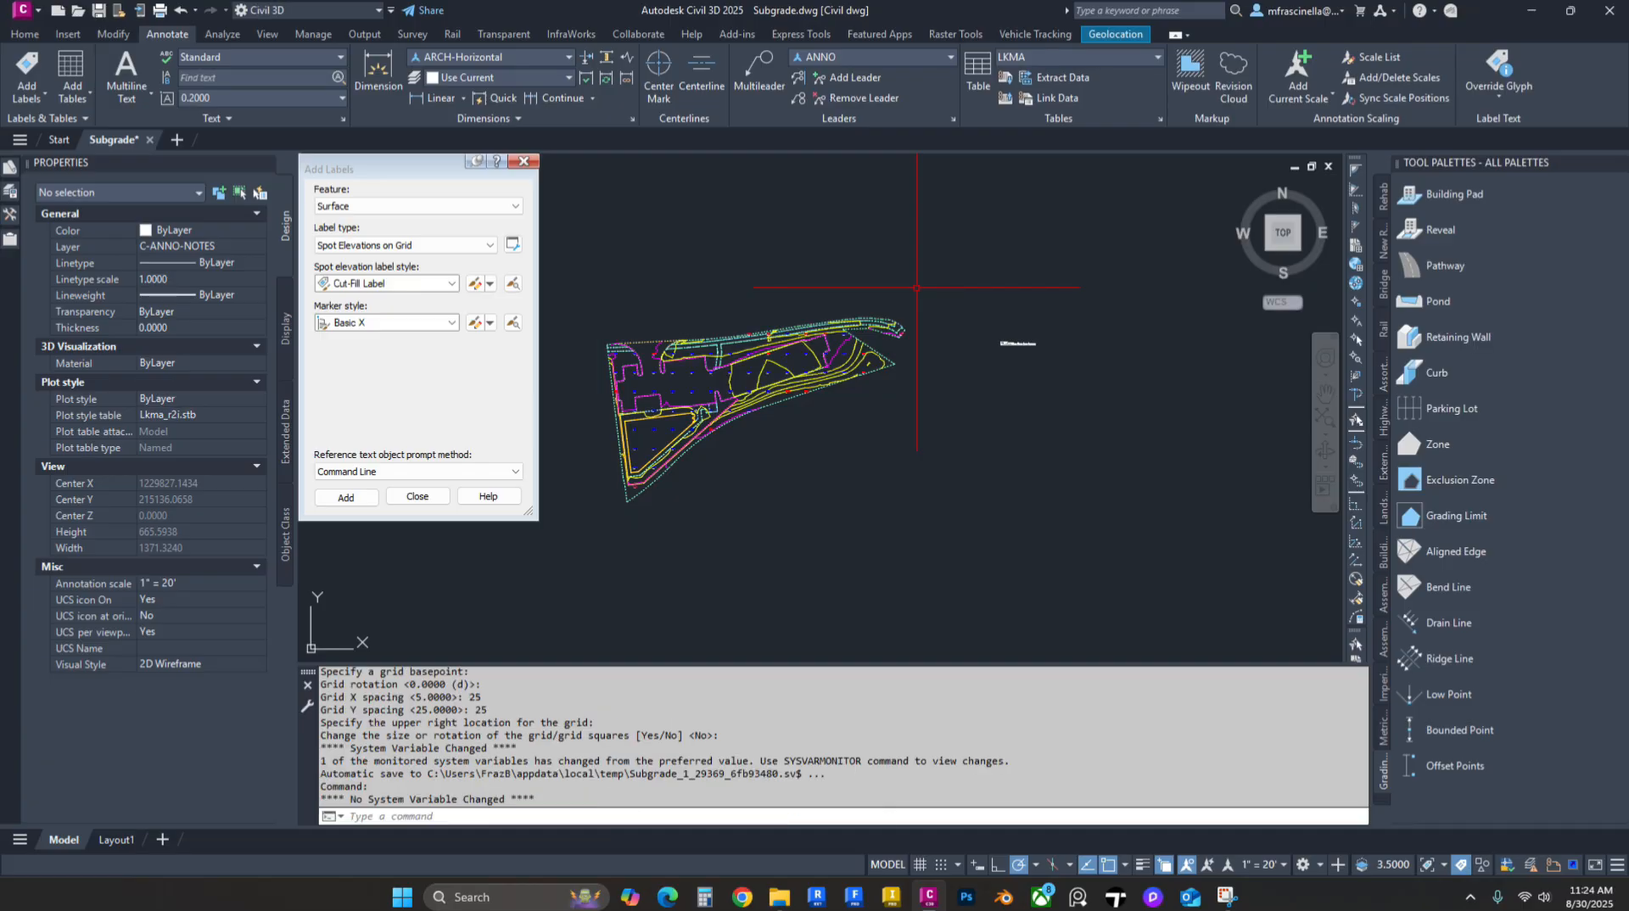
# Step: Inspect the new grid labels, and open the Cut-Fill Label style for editing at the layout of its Fill component
pyautogui.scroll(15, 916, 287)
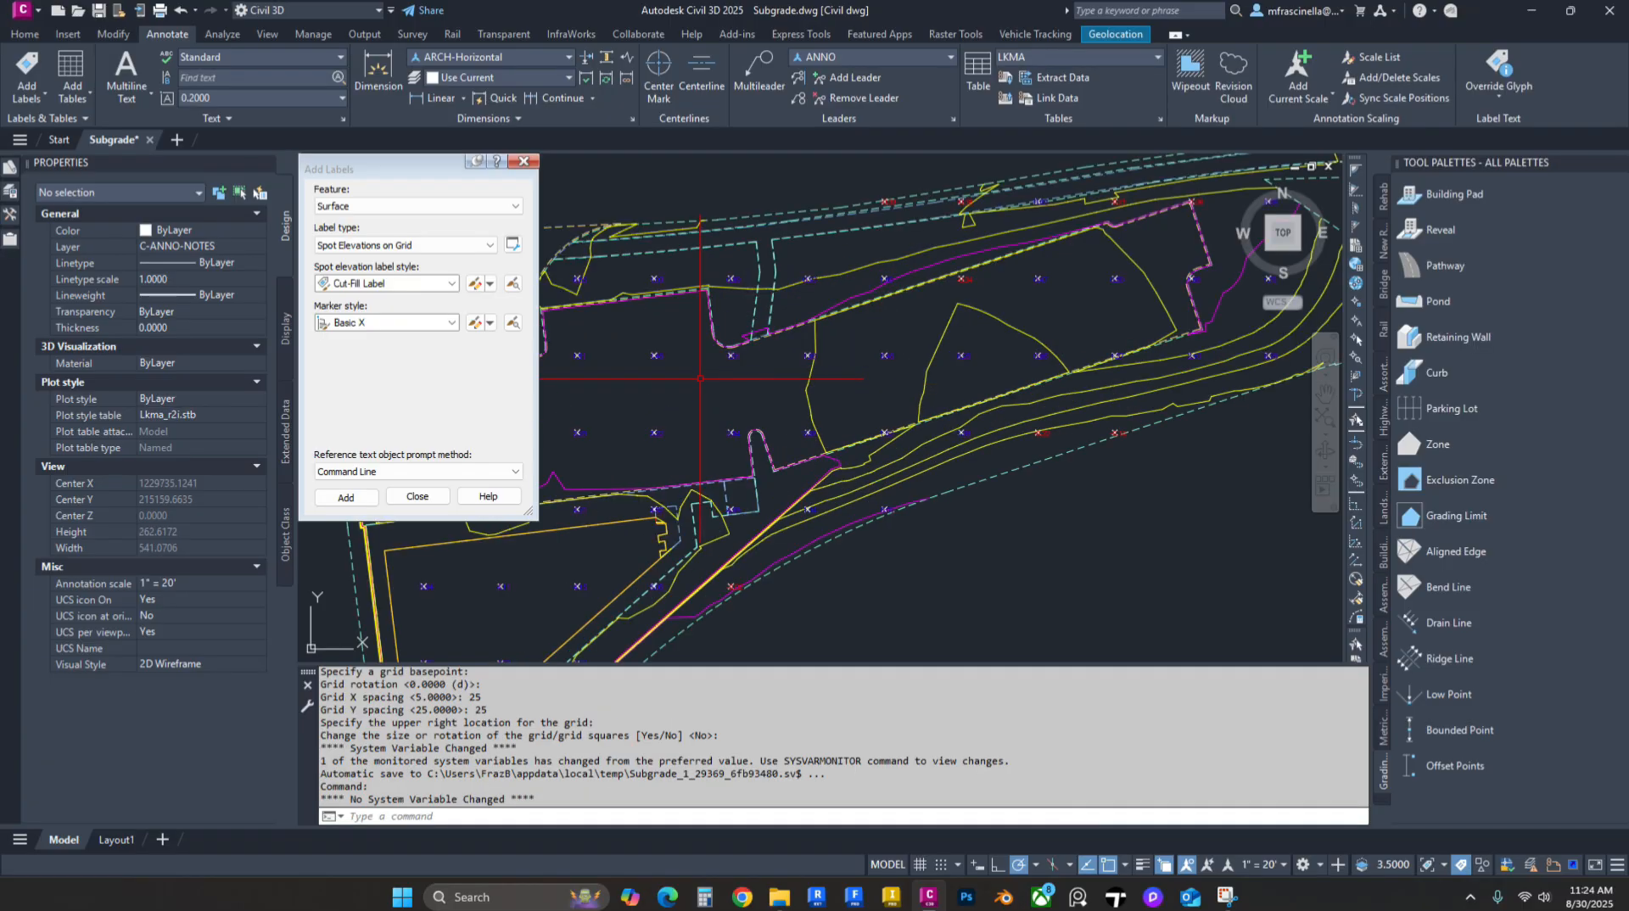
pyautogui.scroll(-5, 698, 403)
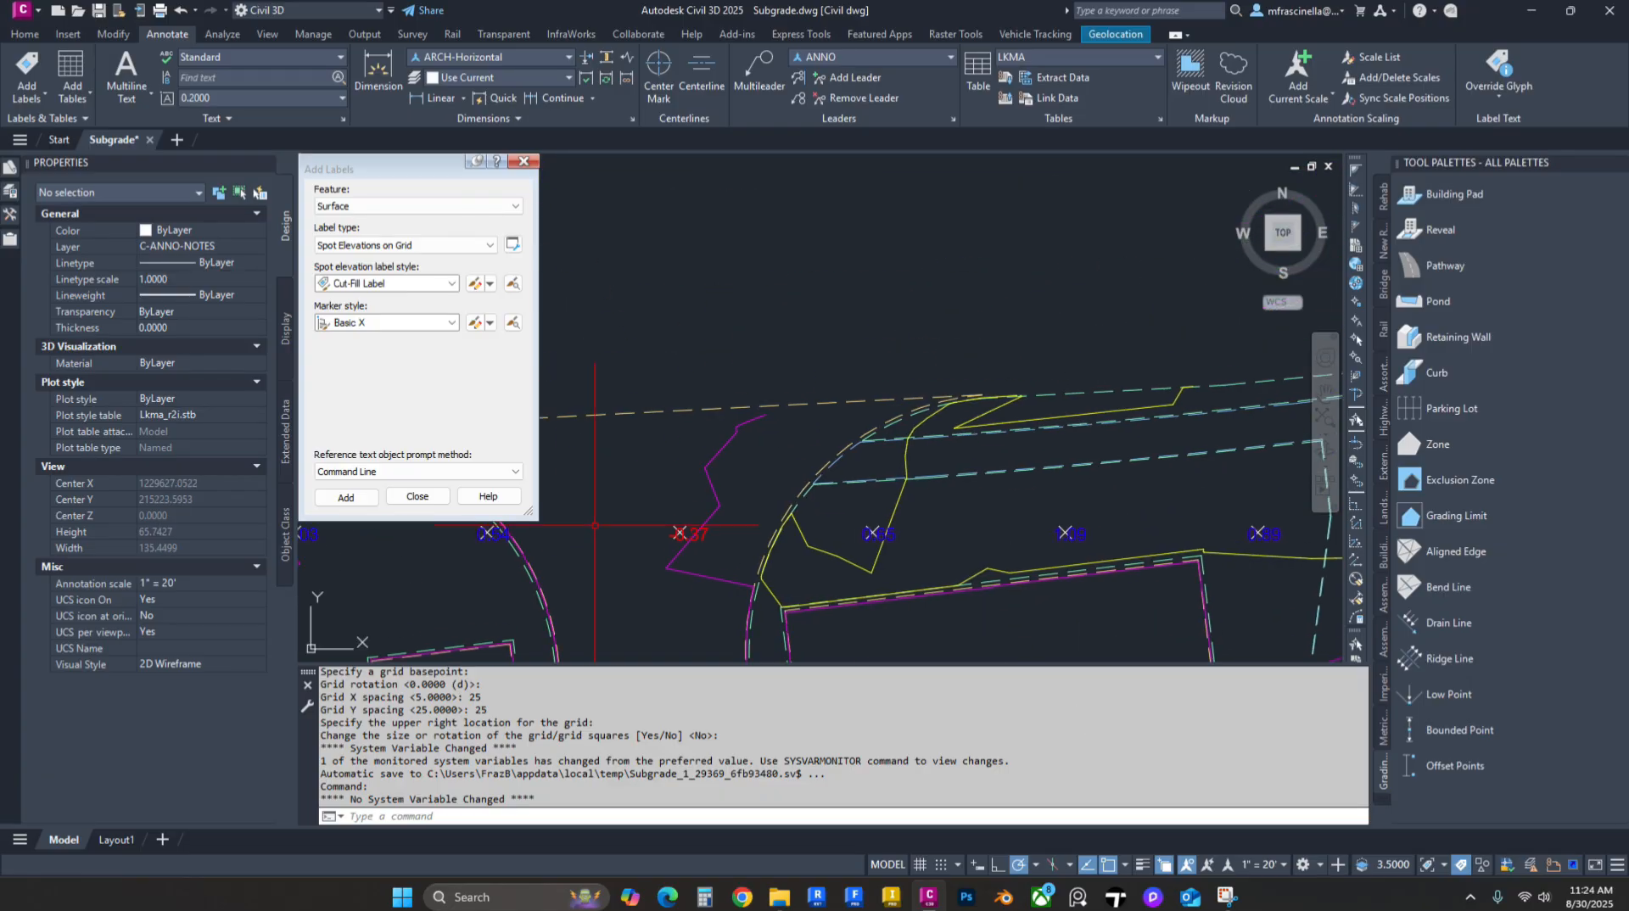
pyautogui.scroll(2, 710, 557)
pyautogui.scroll(-3, 710, 557)
pyautogui.moveTo(714, 558); pyautogui.dragTo(684, 379, button='middle')
pyautogui.scroll(2, 793, 487)
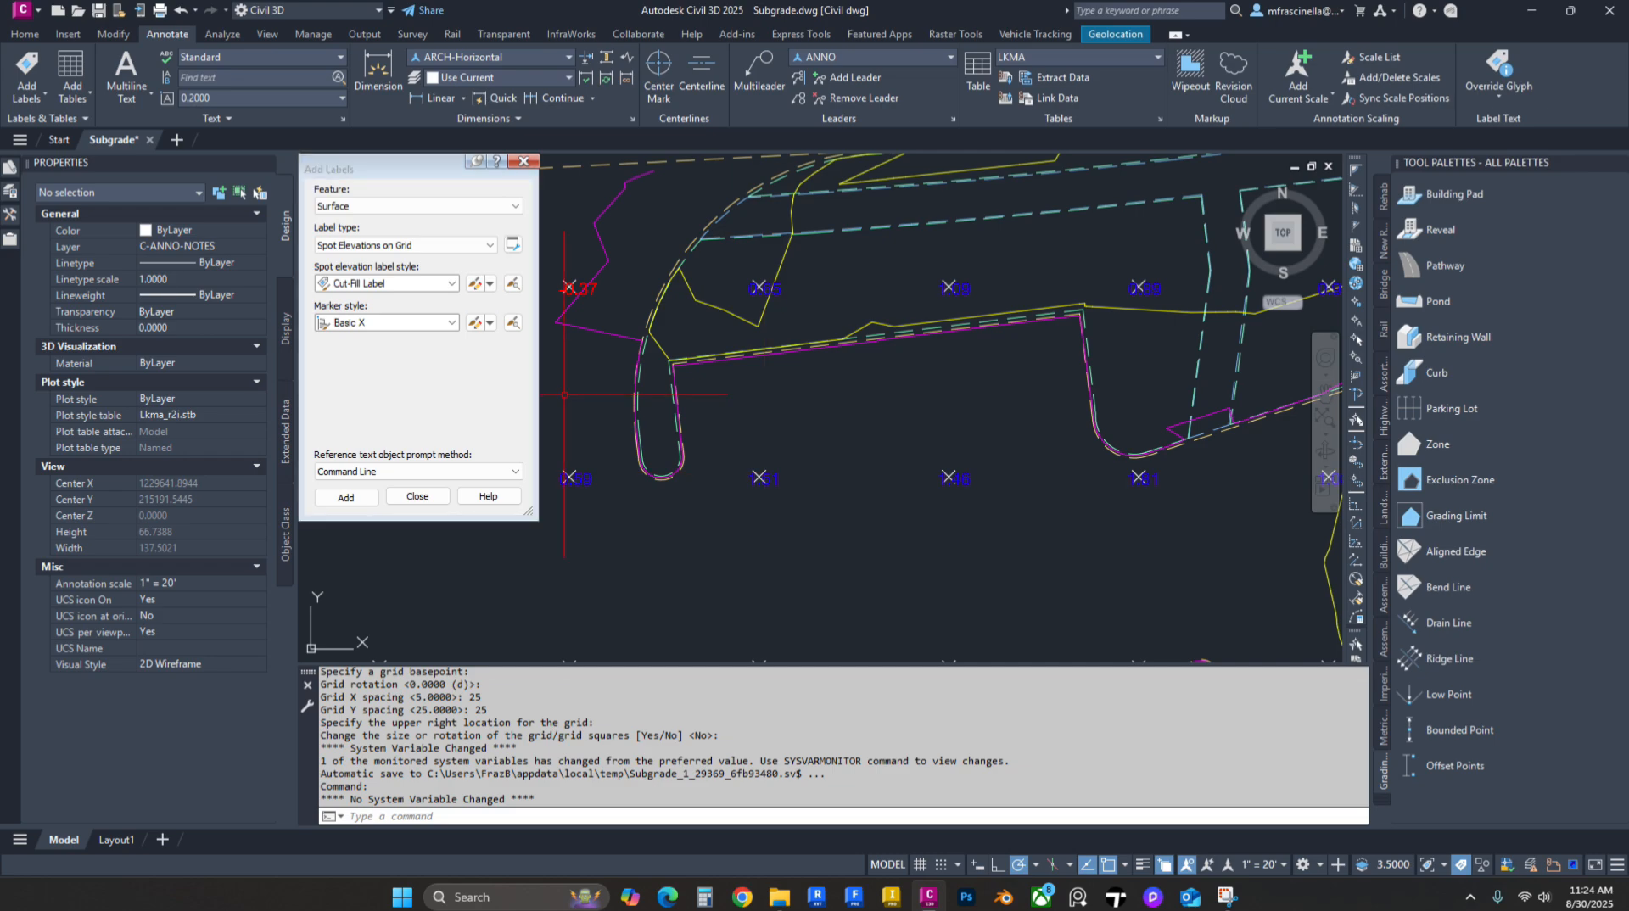
pyautogui.click(475, 284)
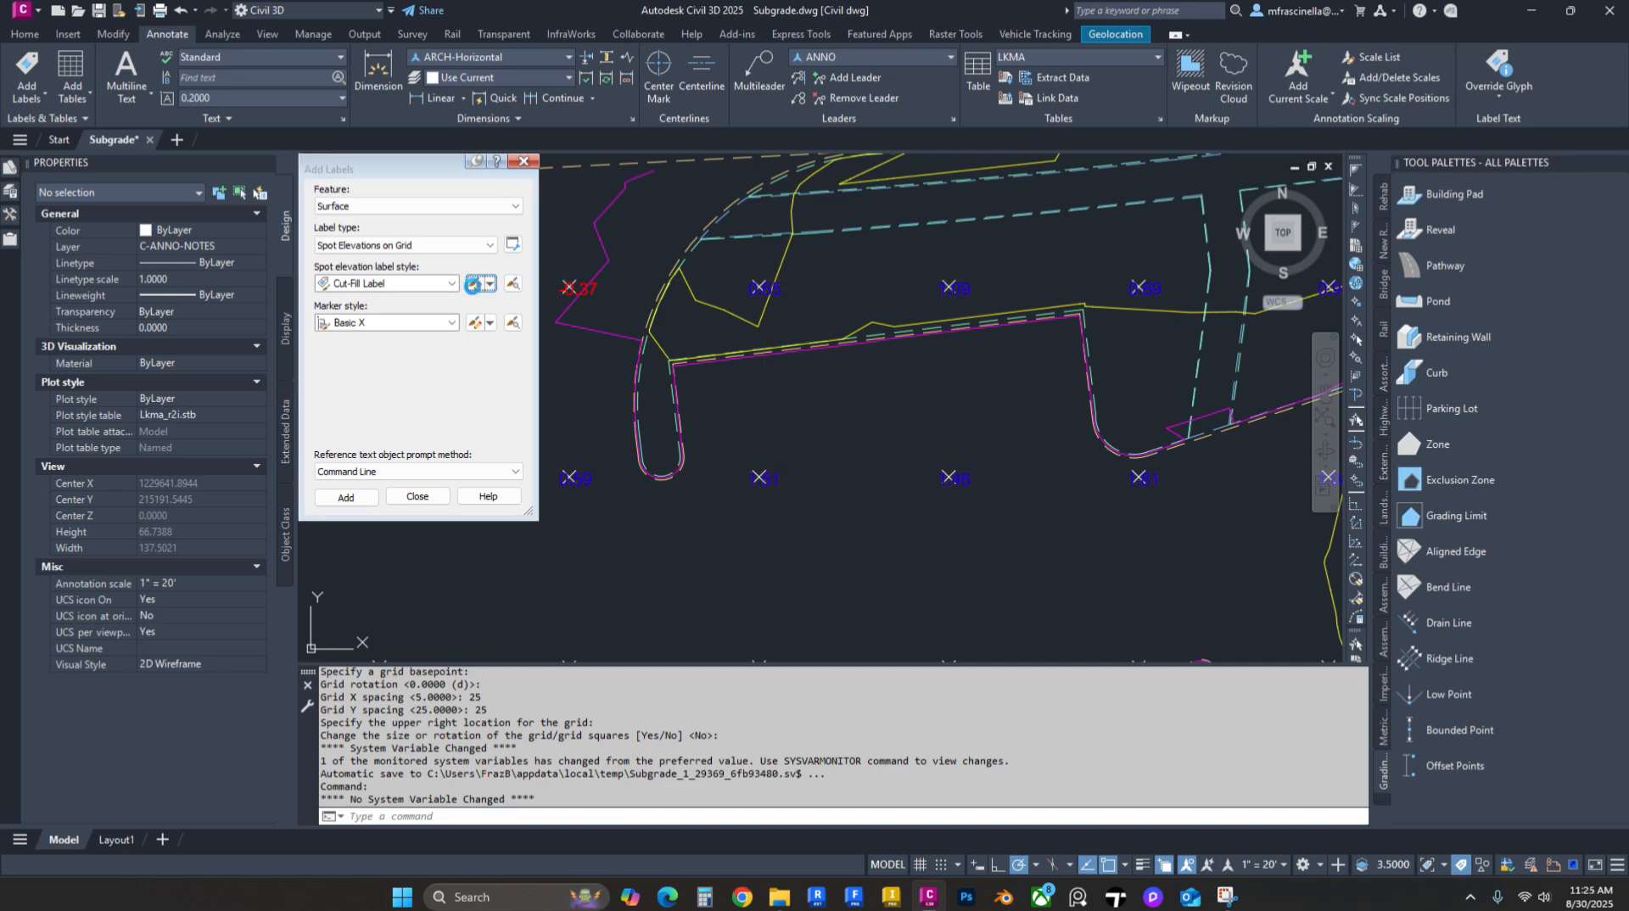
pyautogui.moveTo(472, 289); pyautogui.dragTo(441, 140)
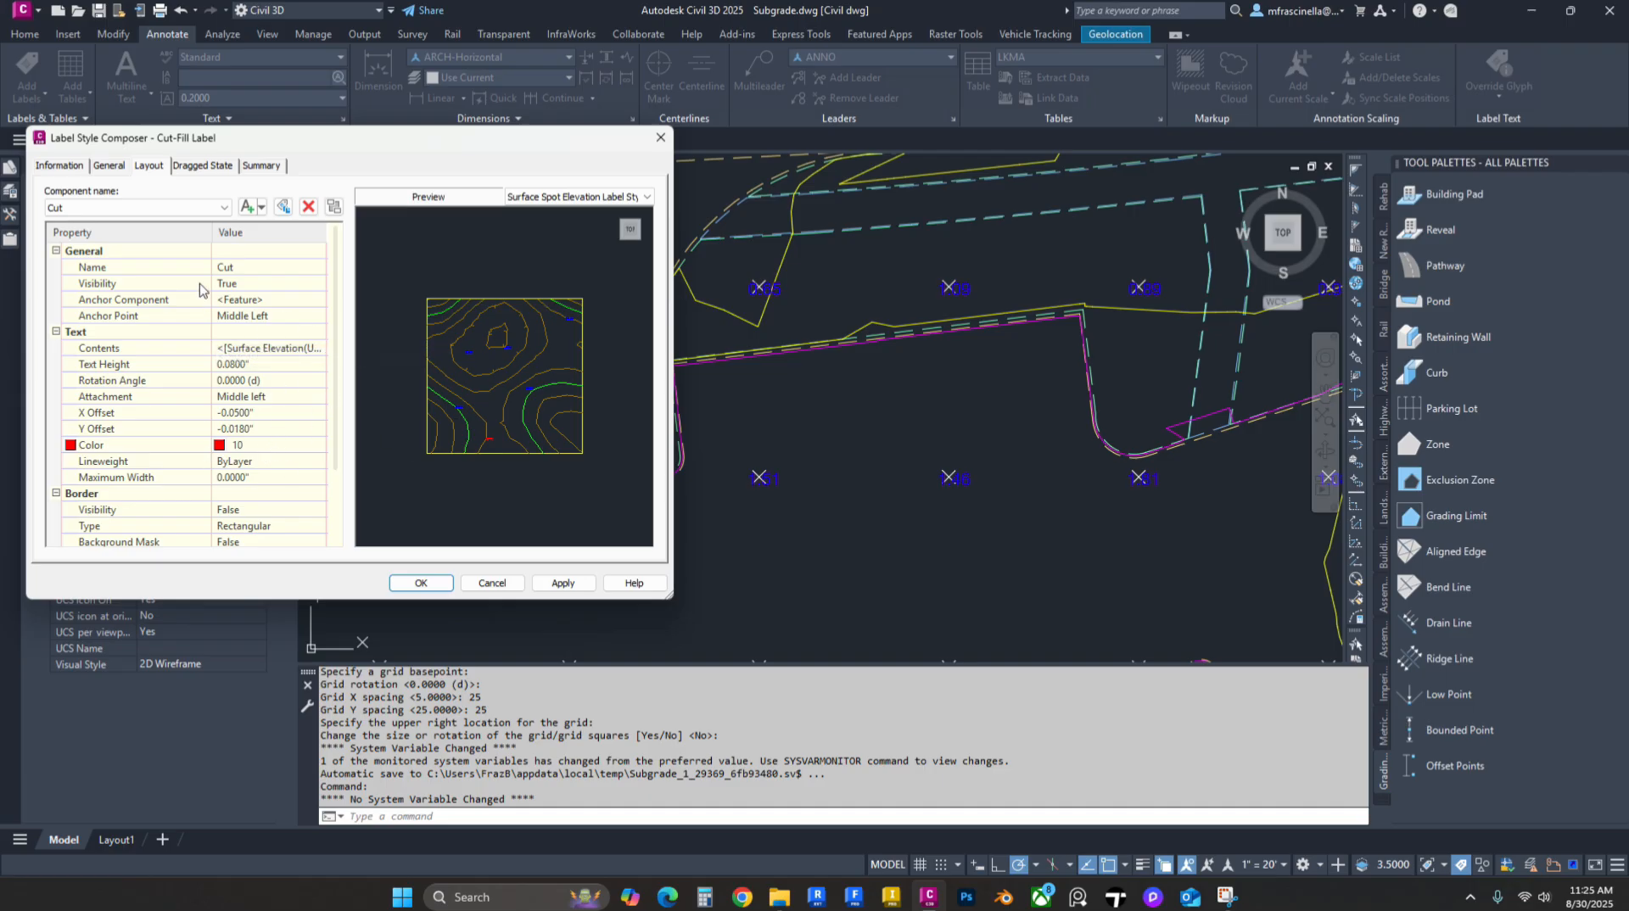
pyautogui.click(104, 205)
pyautogui.click(76, 236)
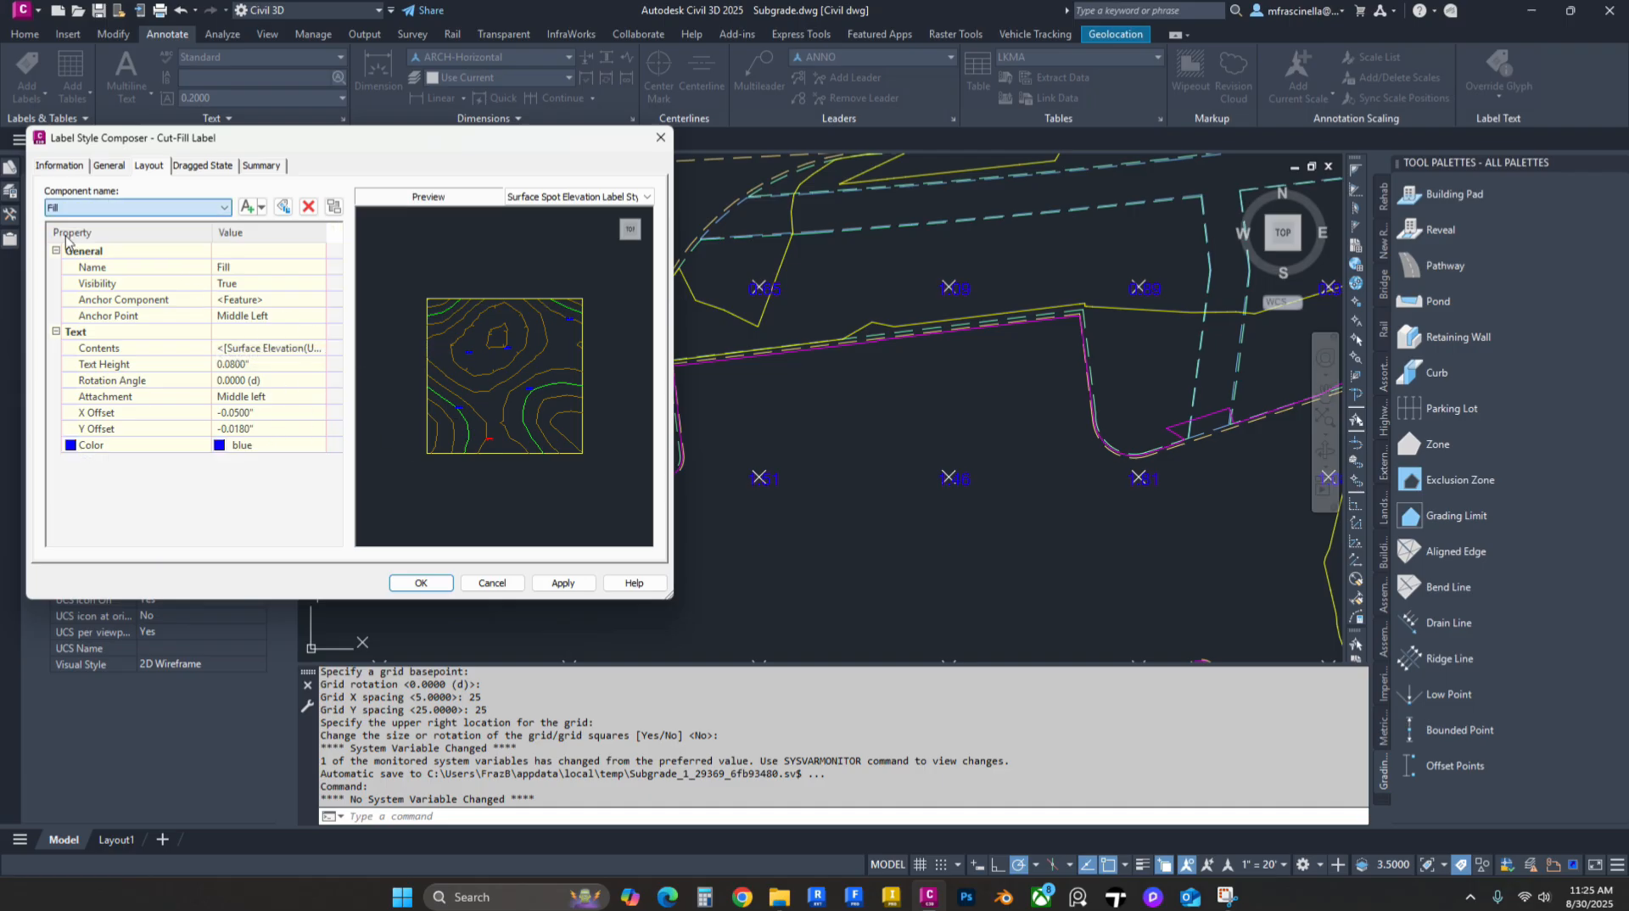
# Step: Set the Fill component's Y offset to 0 inches and apply it
pyautogui.click(245, 413)
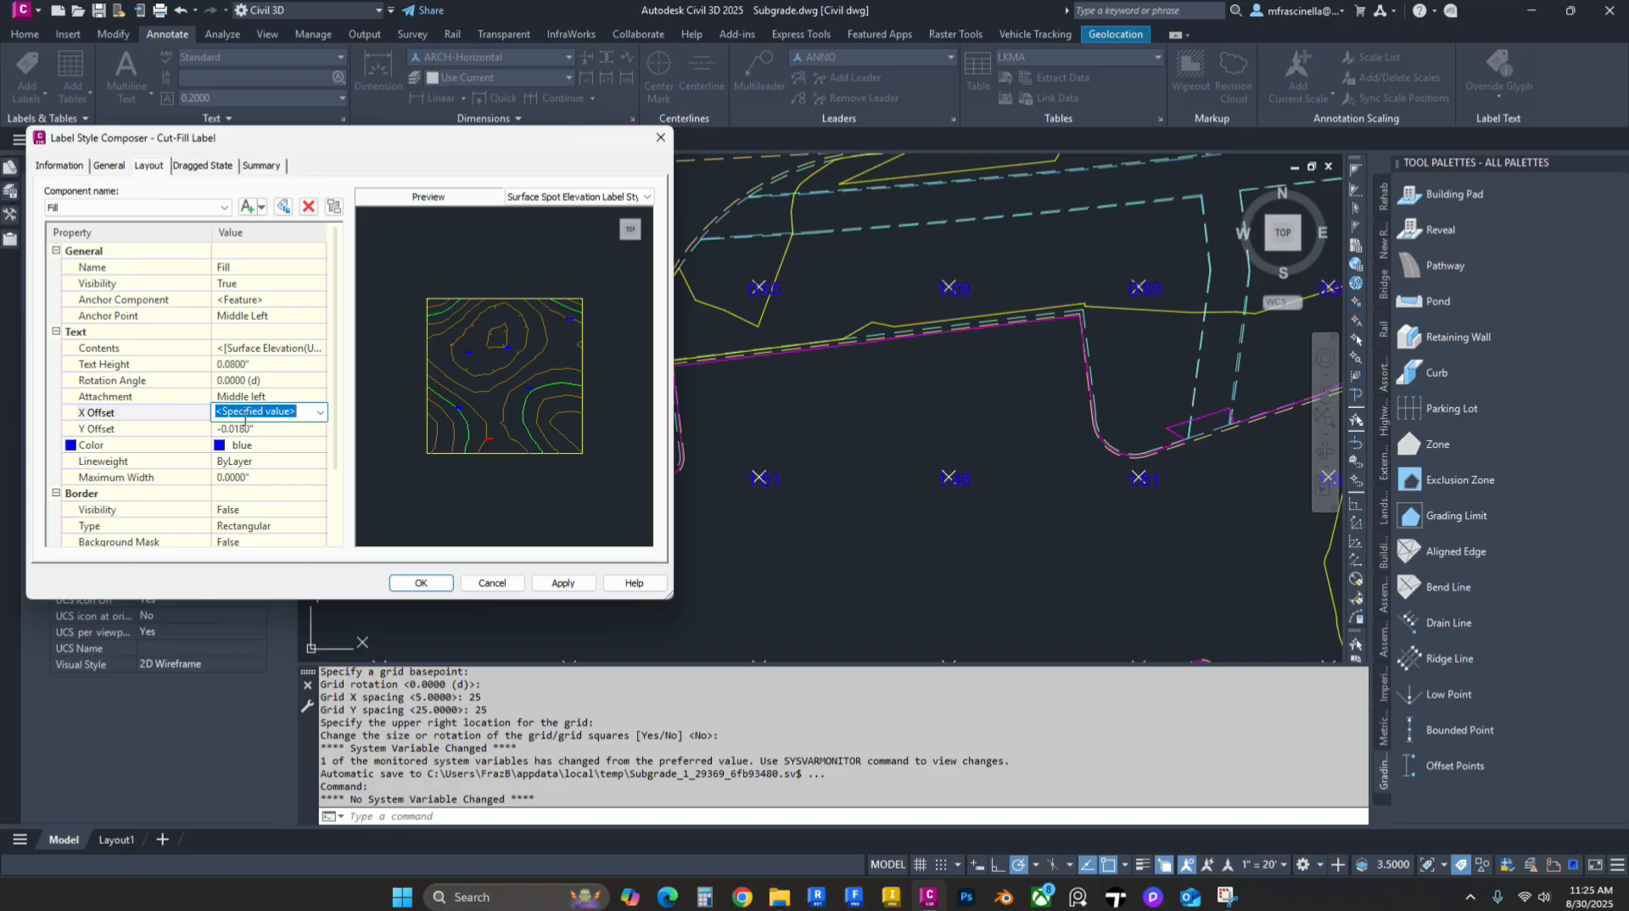
pyautogui.click(245, 428)
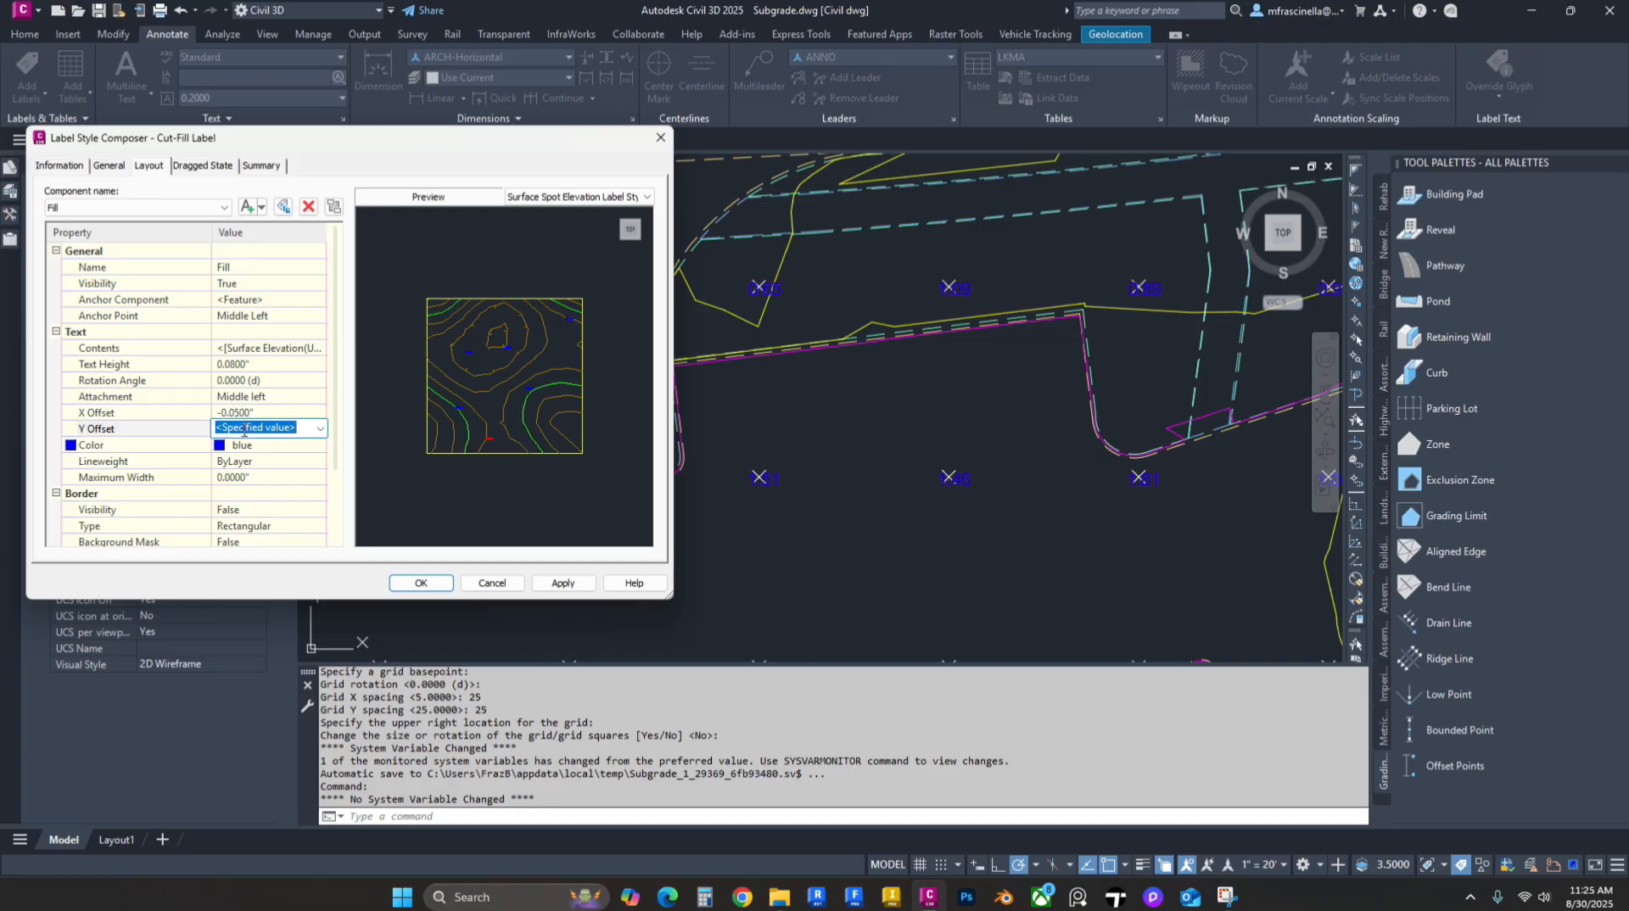
pyautogui.write('0.0000"')
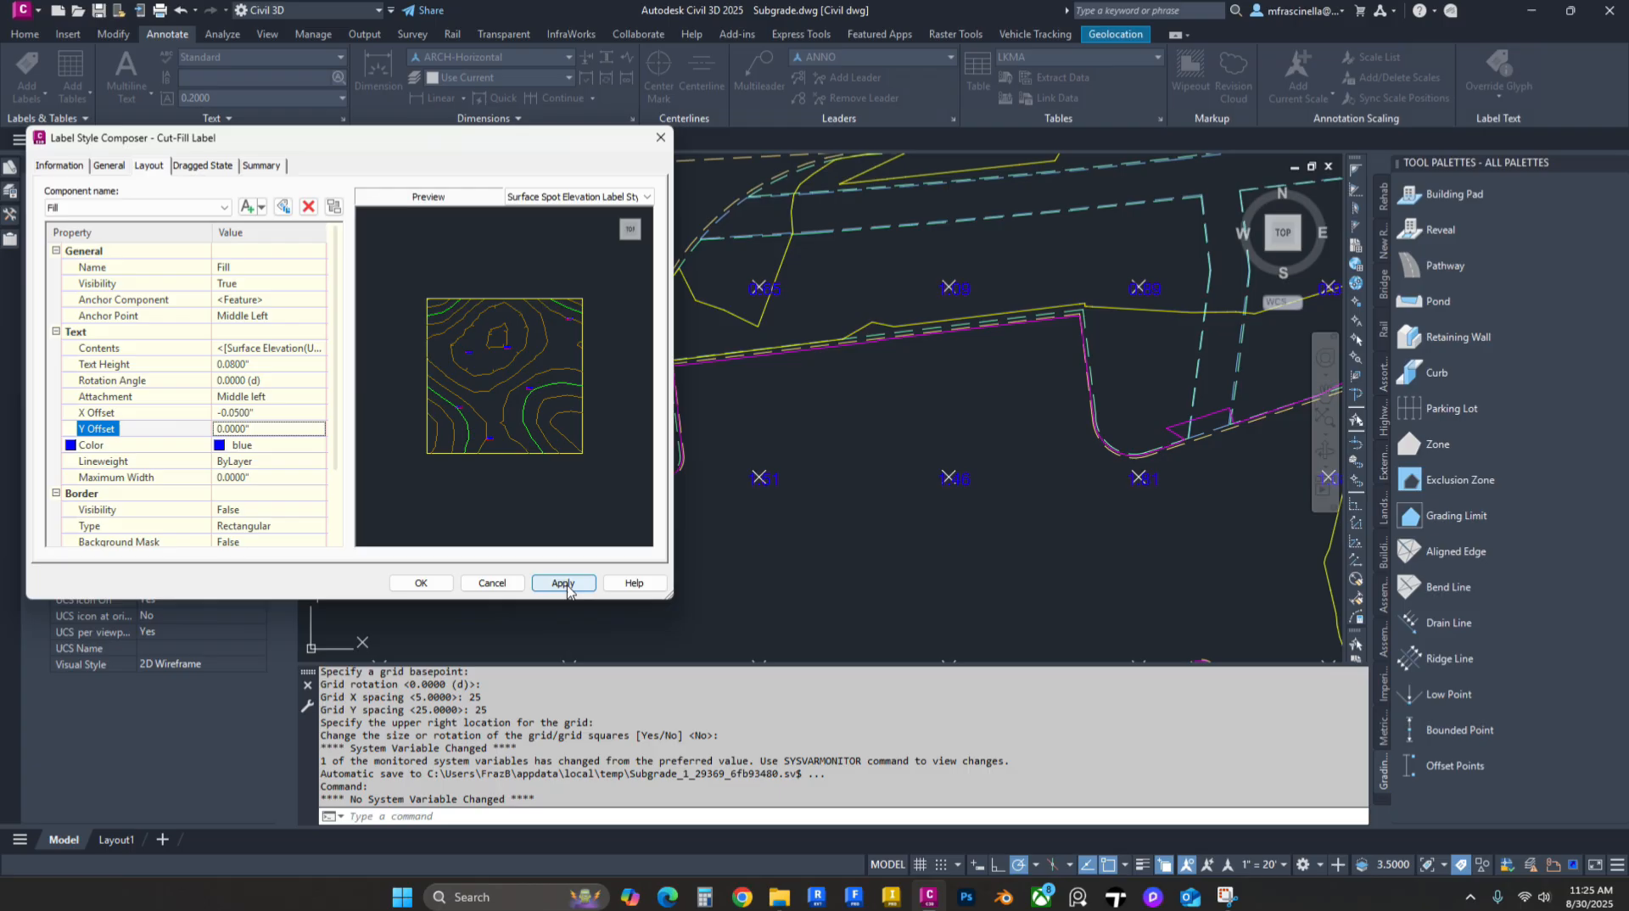
pyautogui.click(569, 582)
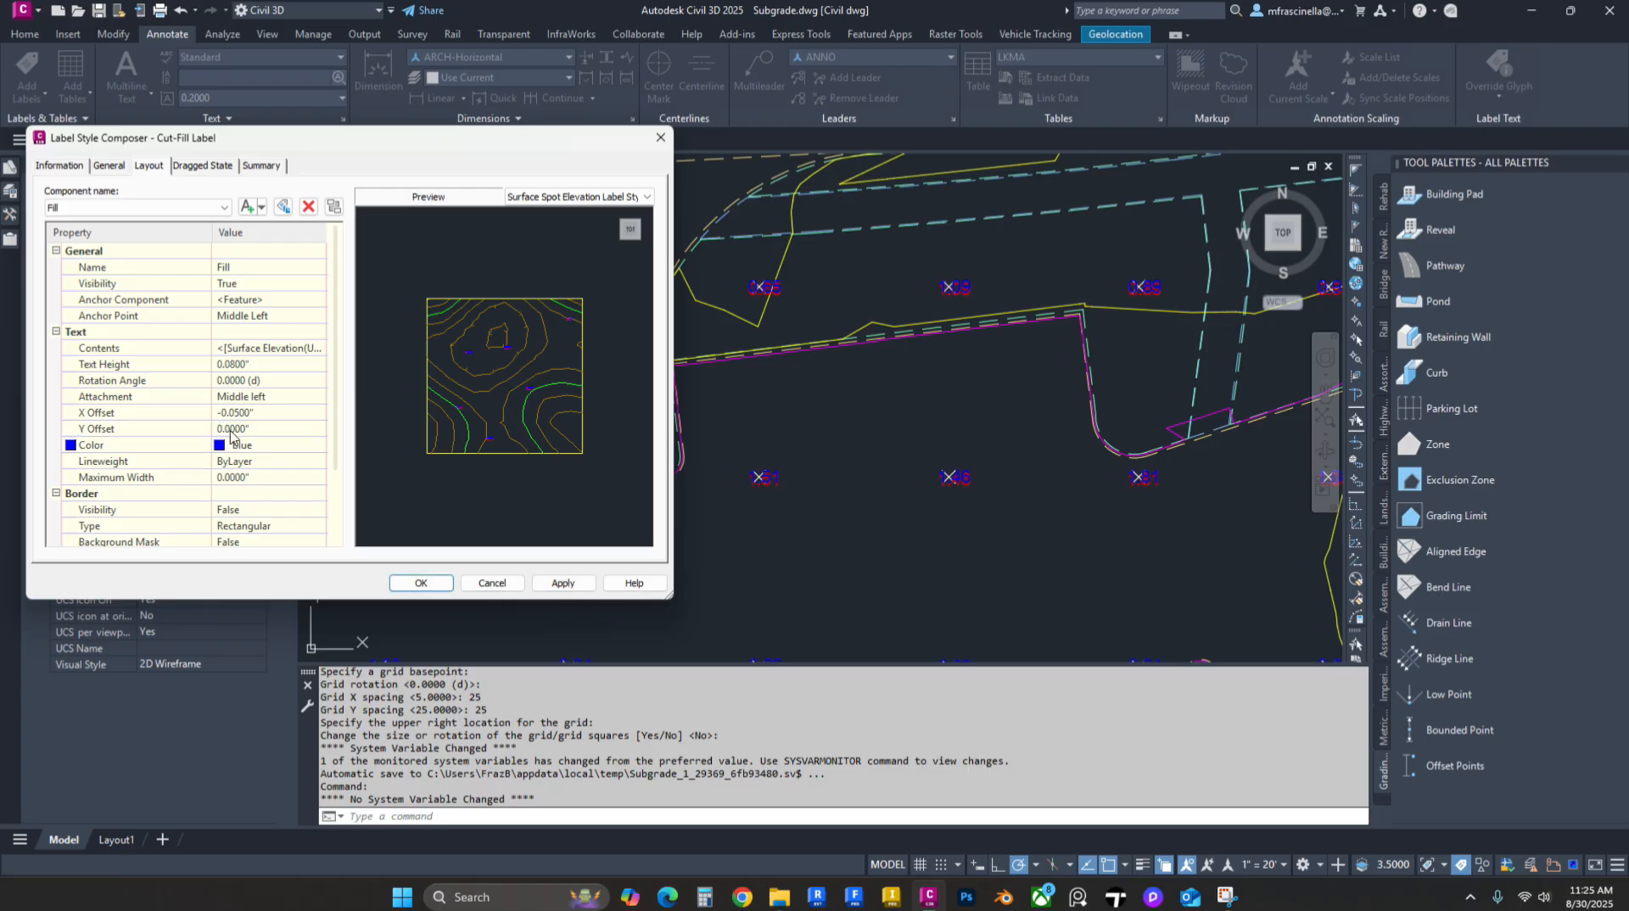
# Step: Try an X offset of 0.1 inch for the Fill component and apply it
pyautogui.click(280, 416)
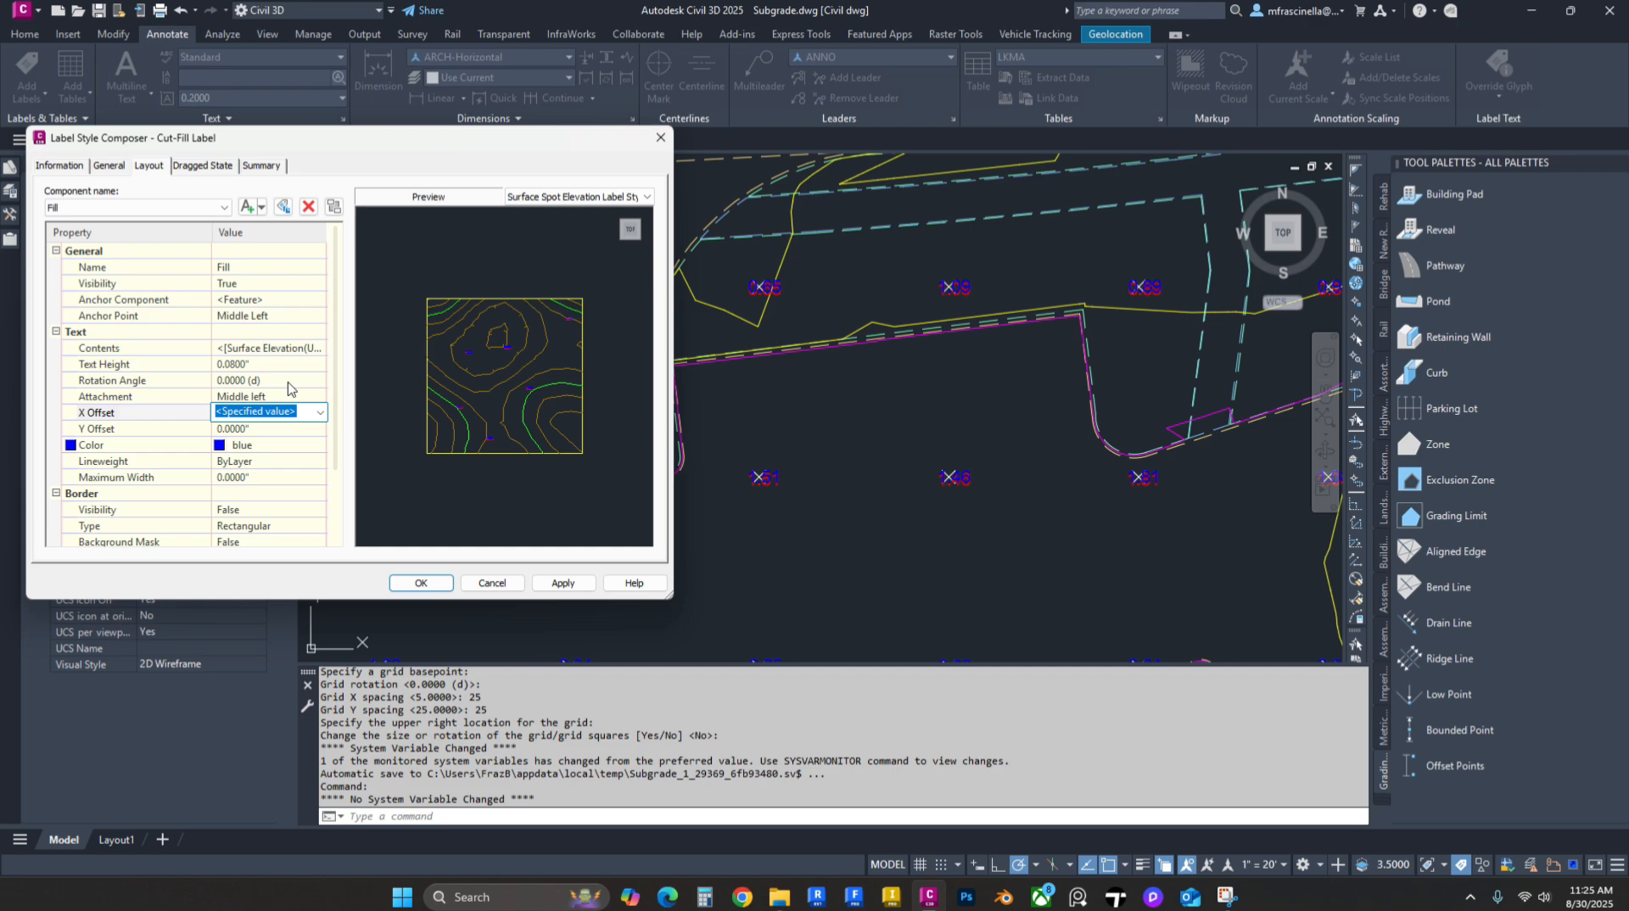
pyautogui.write('0.1')
pyautogui.click(564, 583)
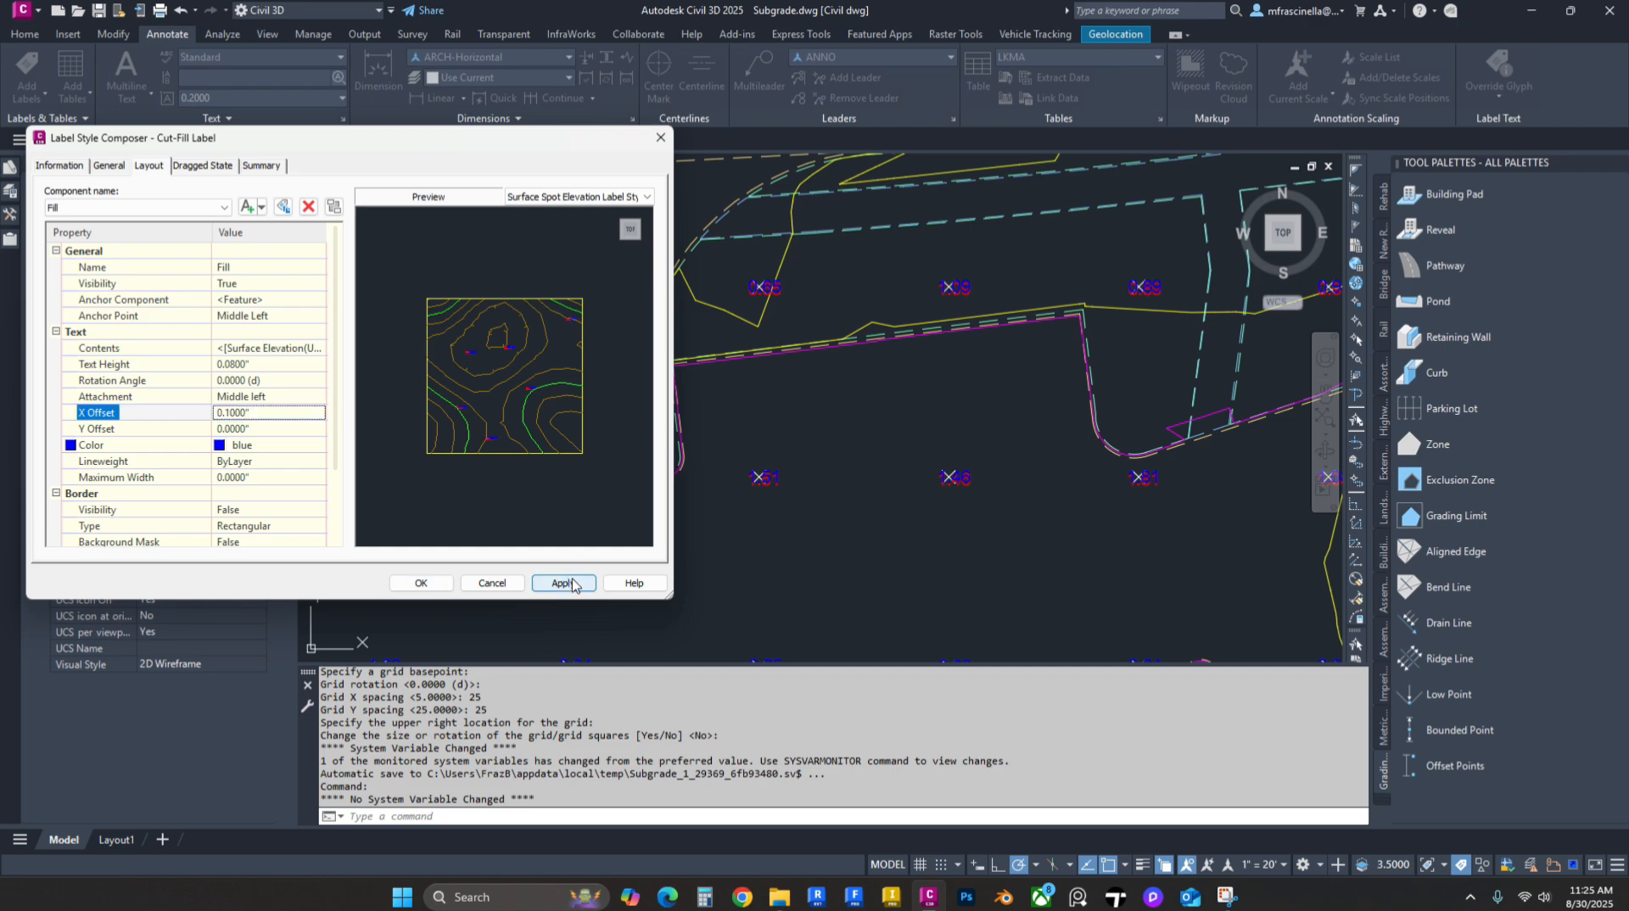
pyautogui.click(564, 583)
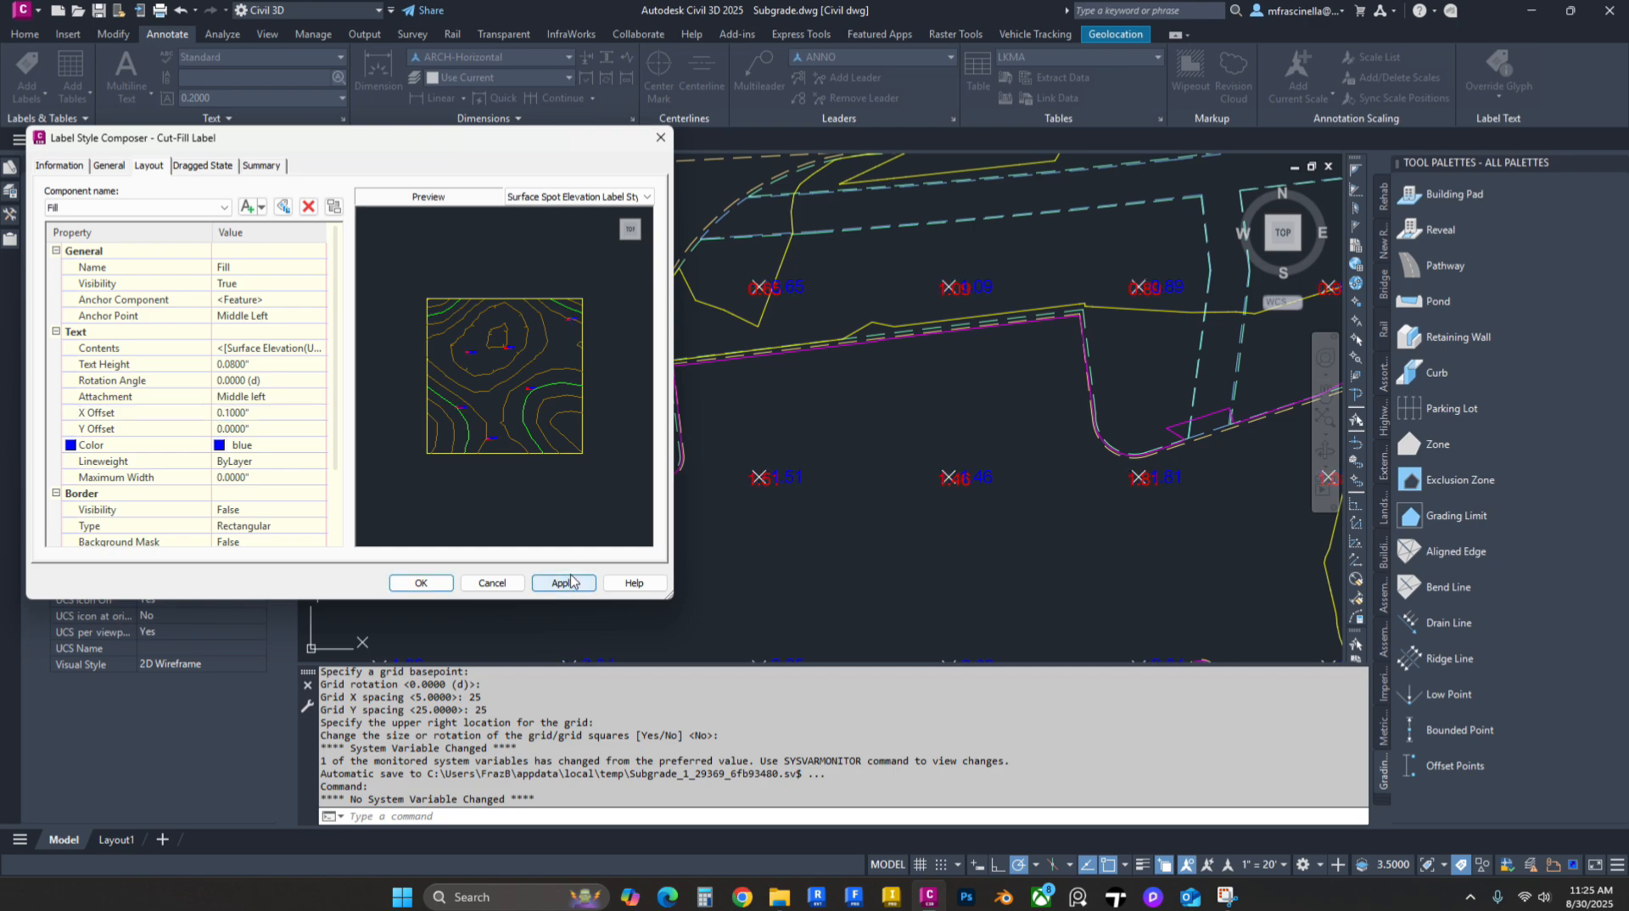
# Step: Set the Fill component's X offset to 0.12 inch and apply it
pyautogui.click(263, 413)
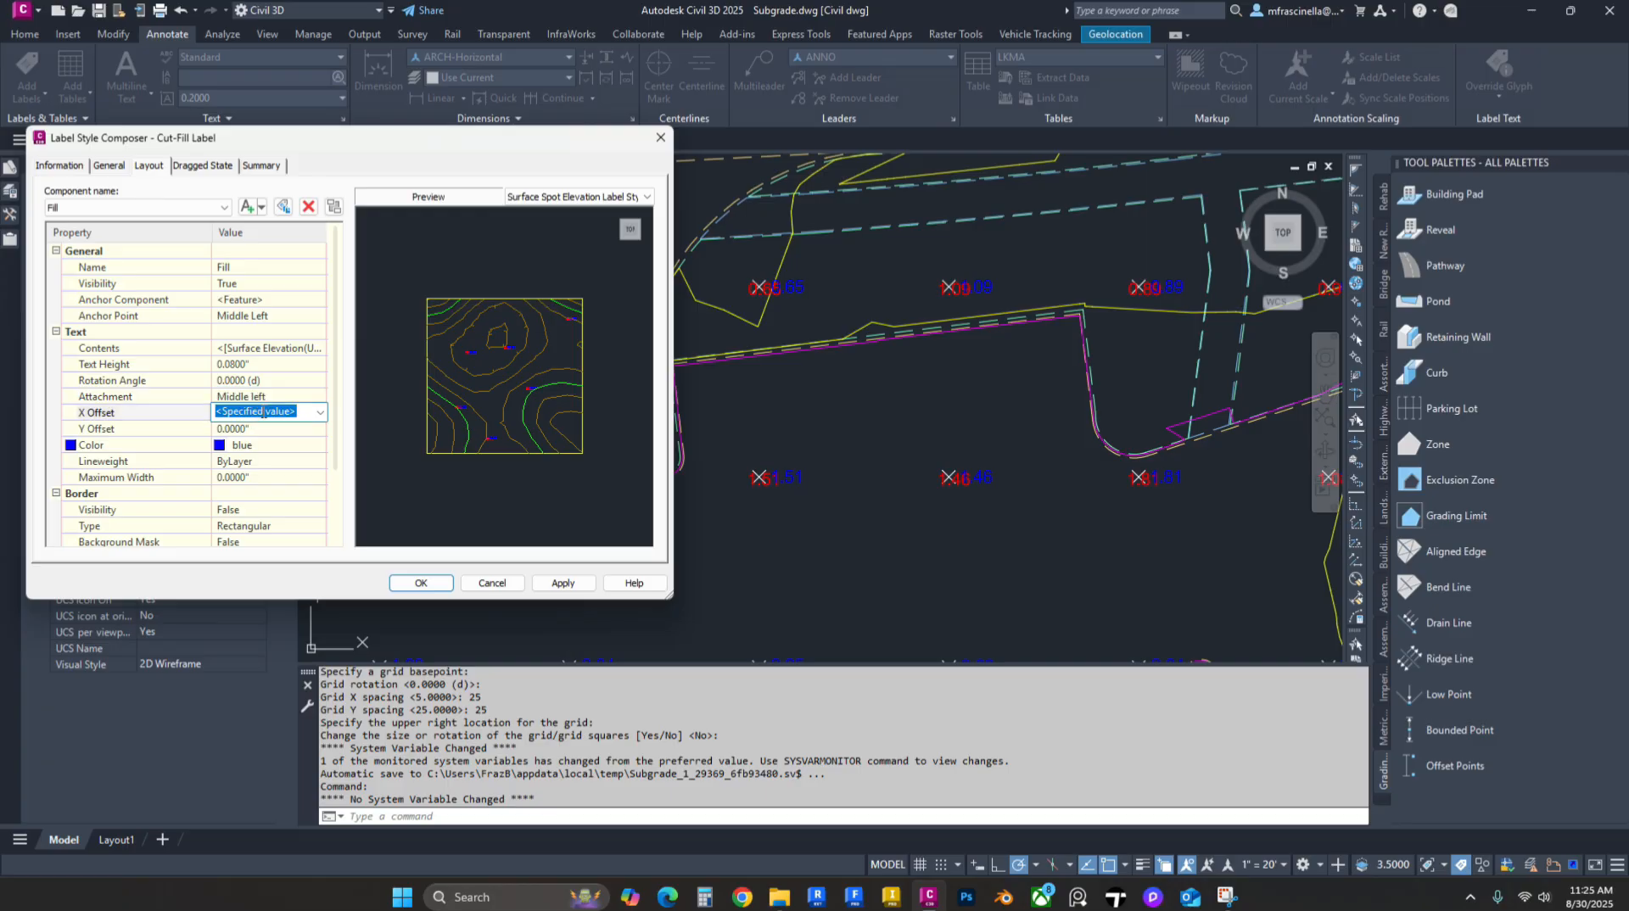
pyautogui.write('.12')
pyautogui.click(564, 583)
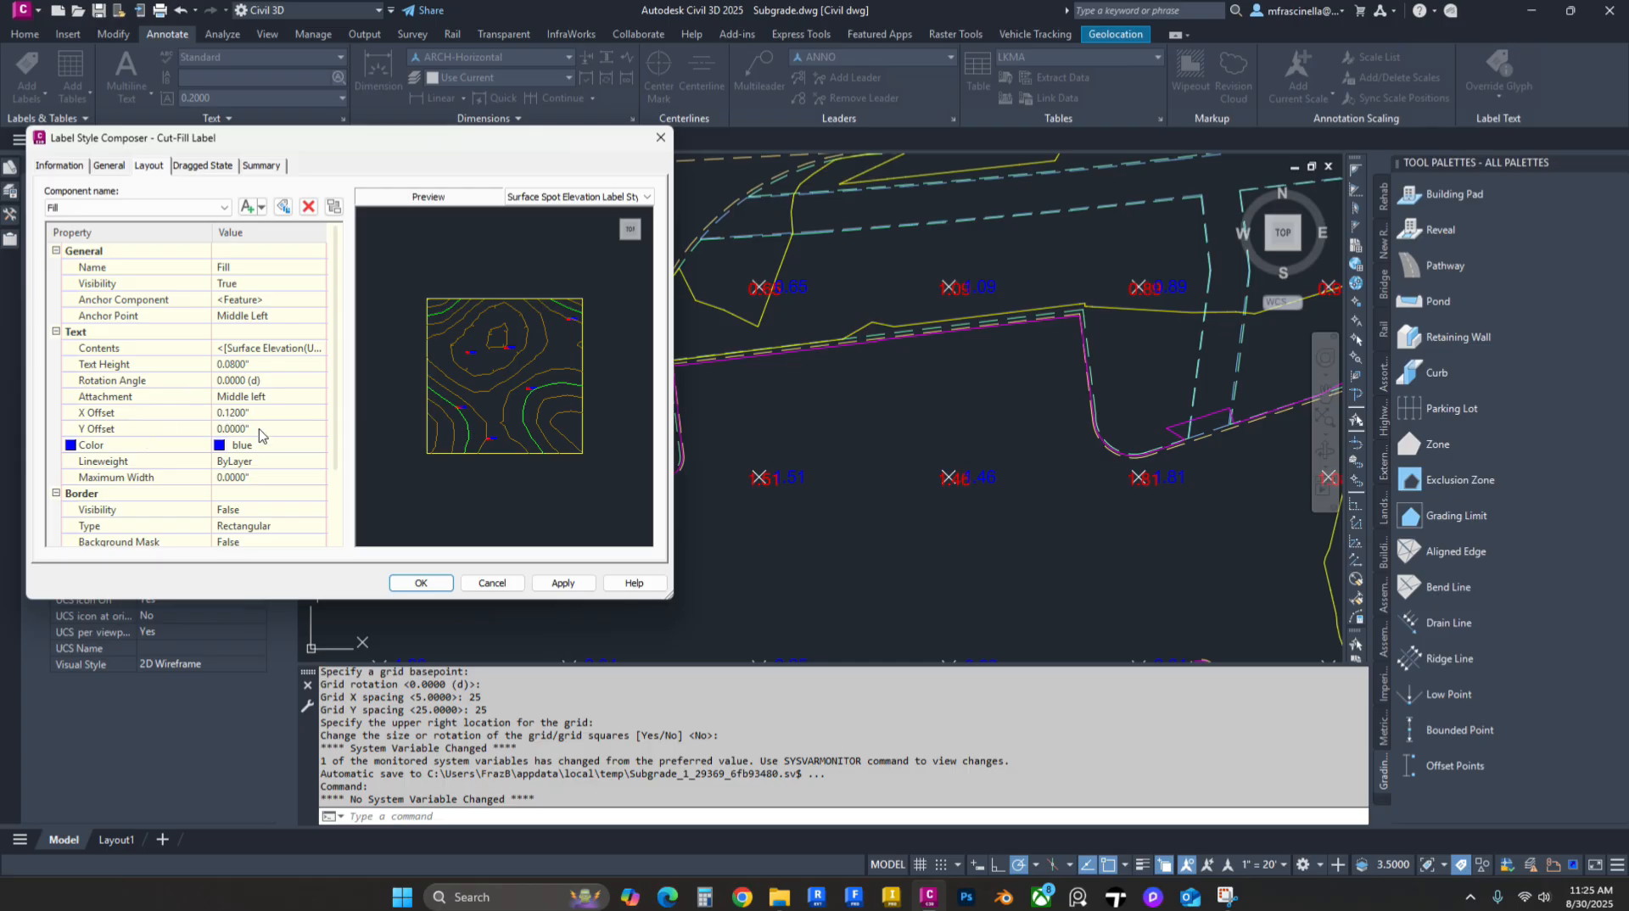
# Step: Set the Cut component's X offset to 0.12 inch and Y offset to 0, and save the label style
pyautogui.click(224, 207)
pyautogui.click(118, 232)
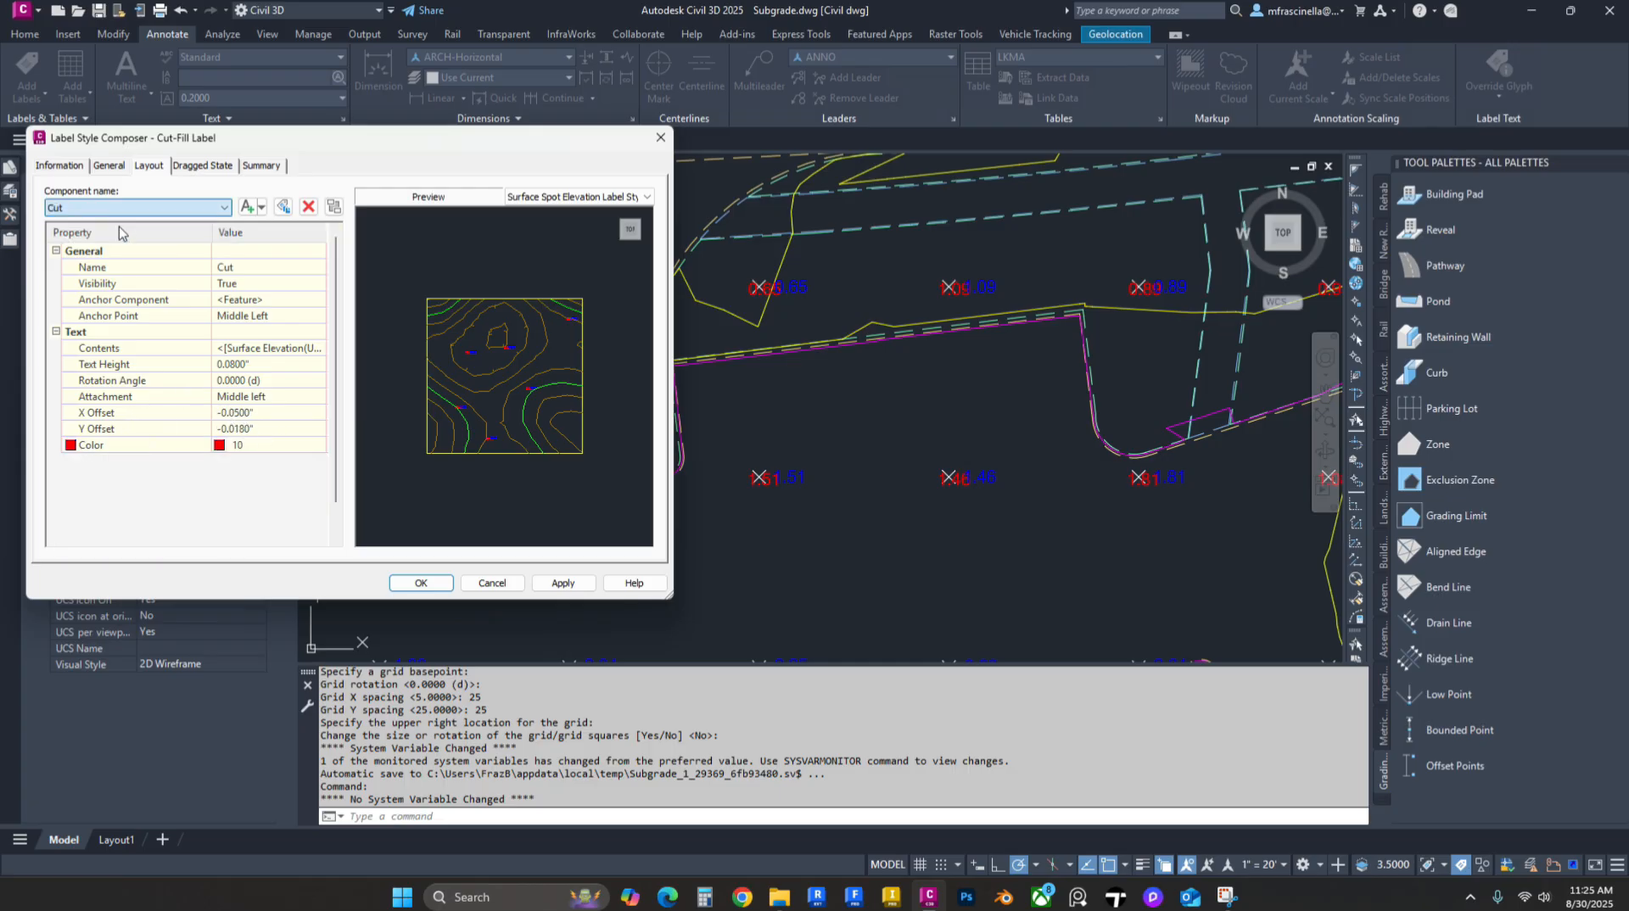
pyautogui.click(246, 413)
pyautogui.write('0.12')
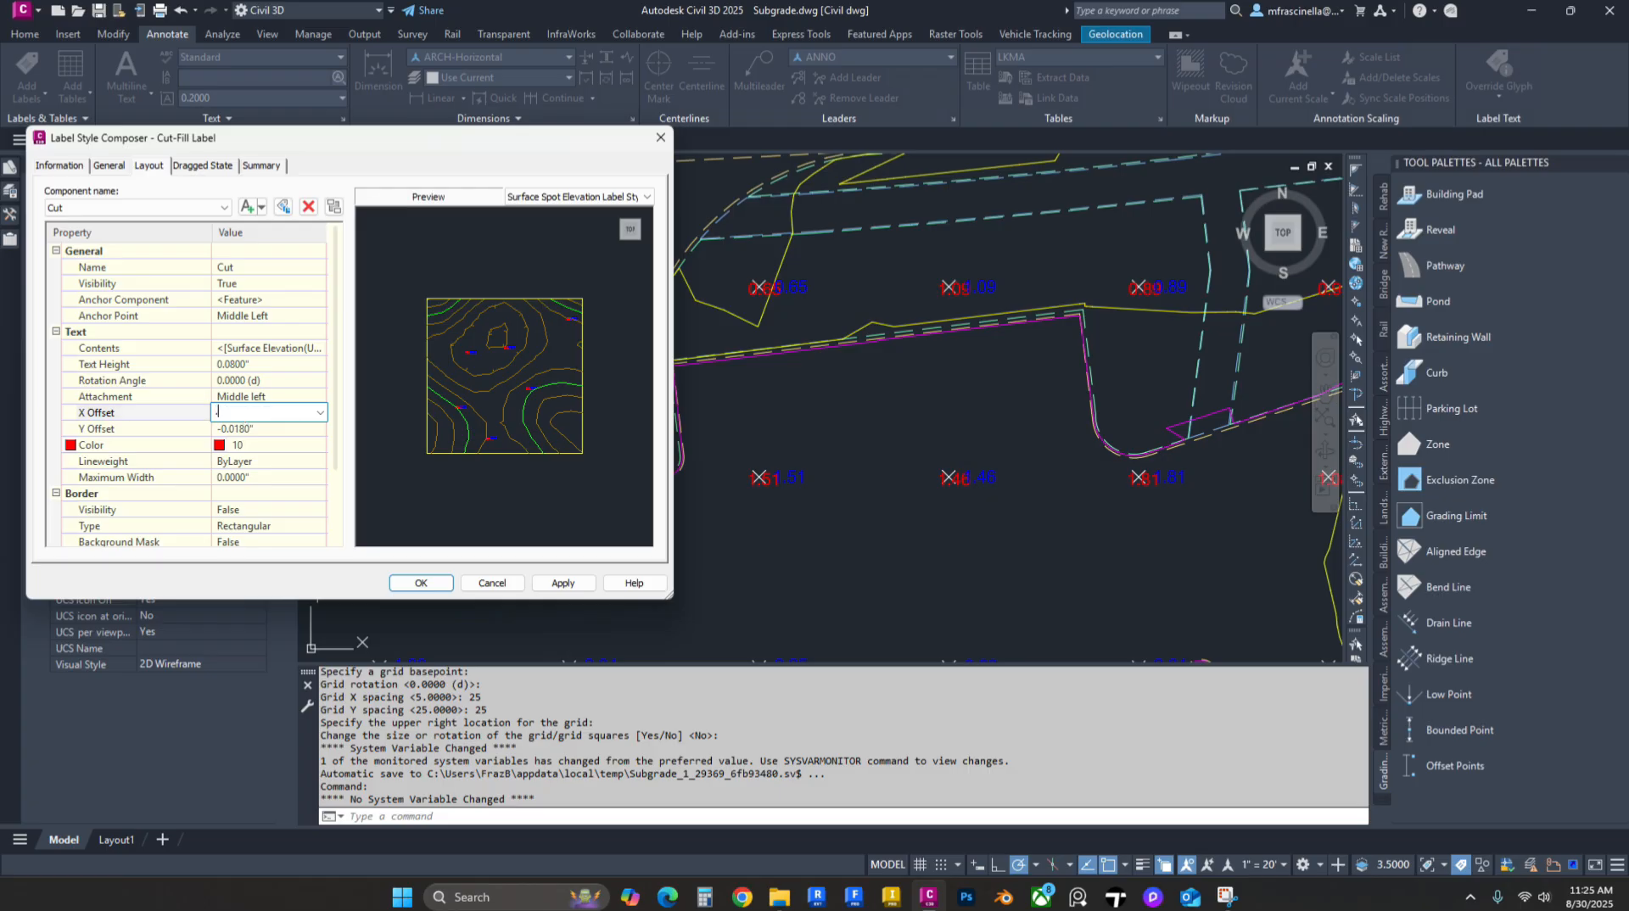
pyautogui.click(267, 426)
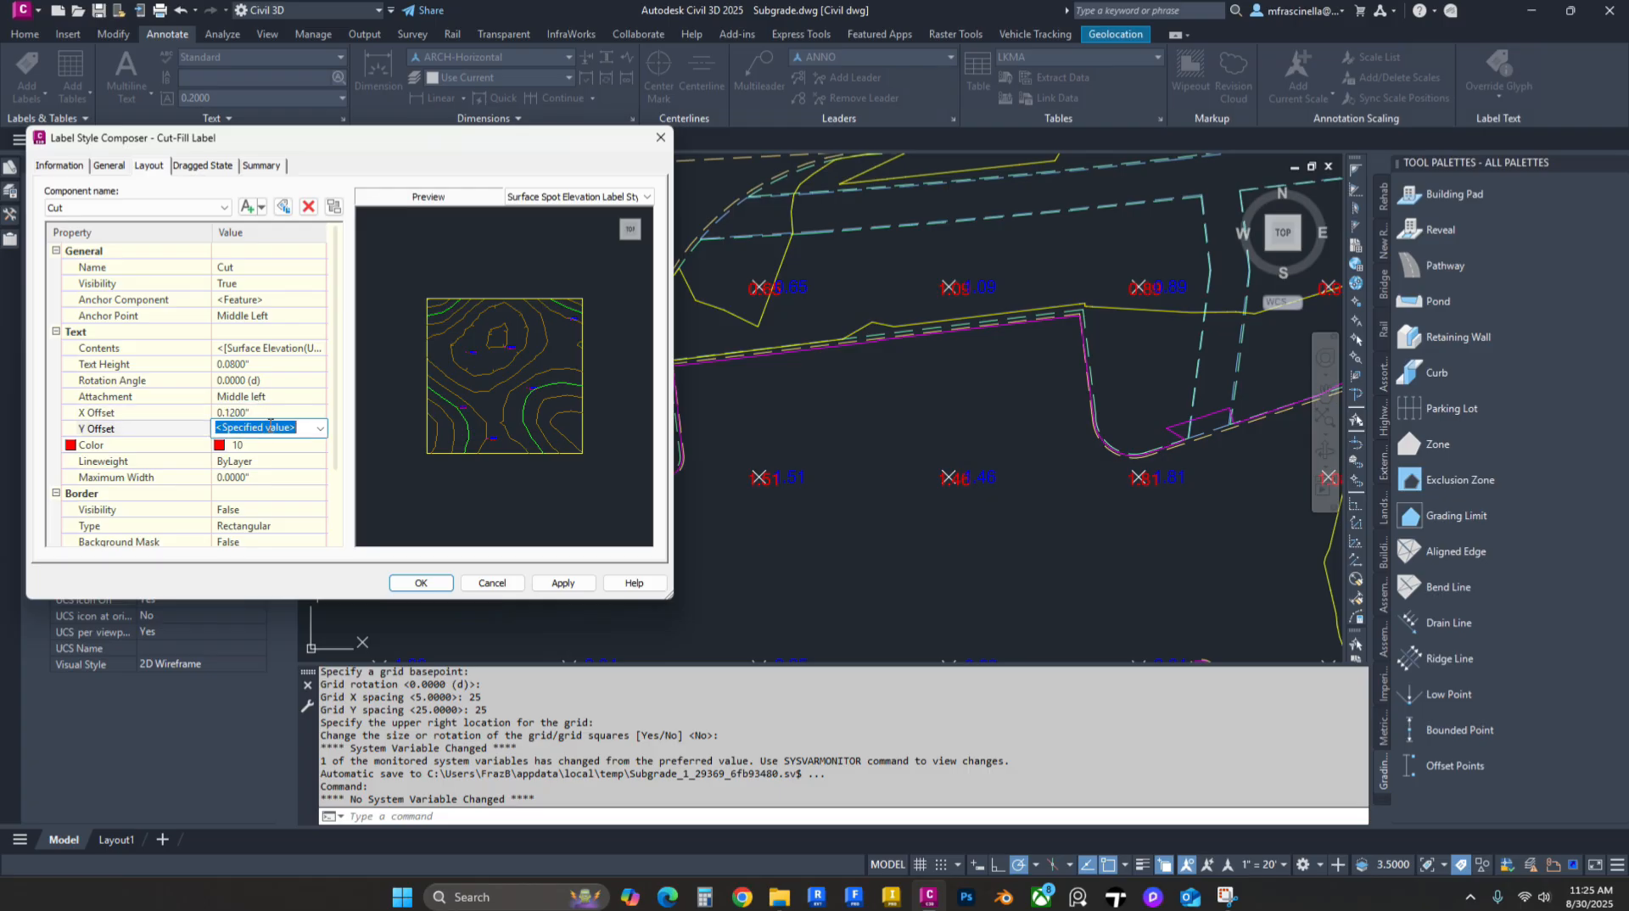
pyautogui.write('0.0000"')
pyautogui.click(563, 584)
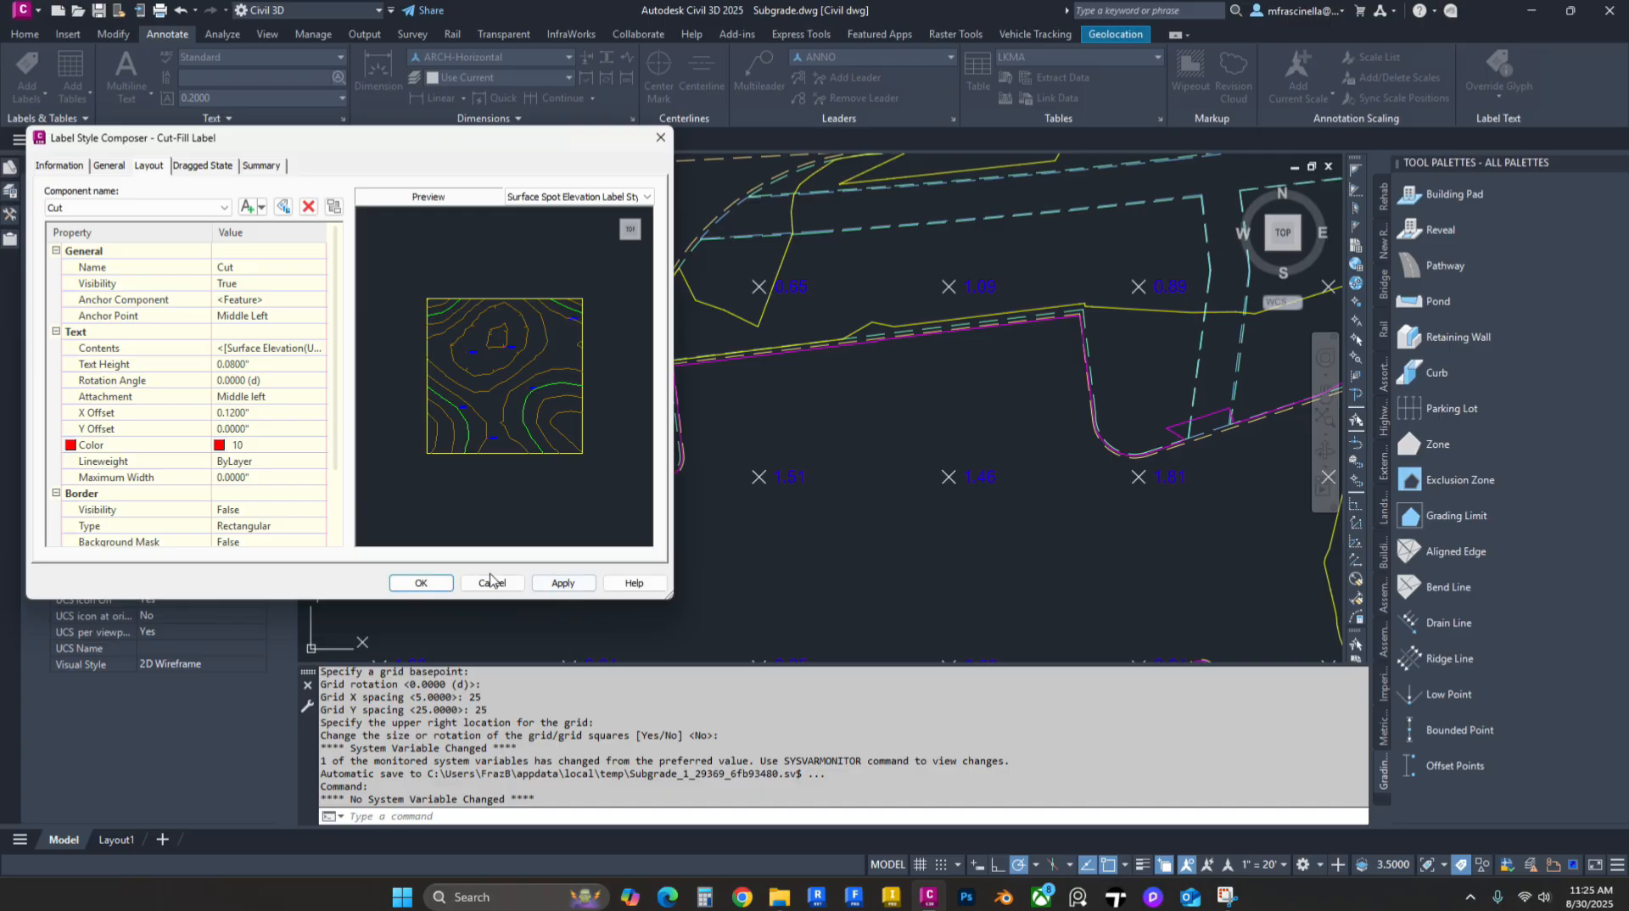
pyautogui.click(446, 584)
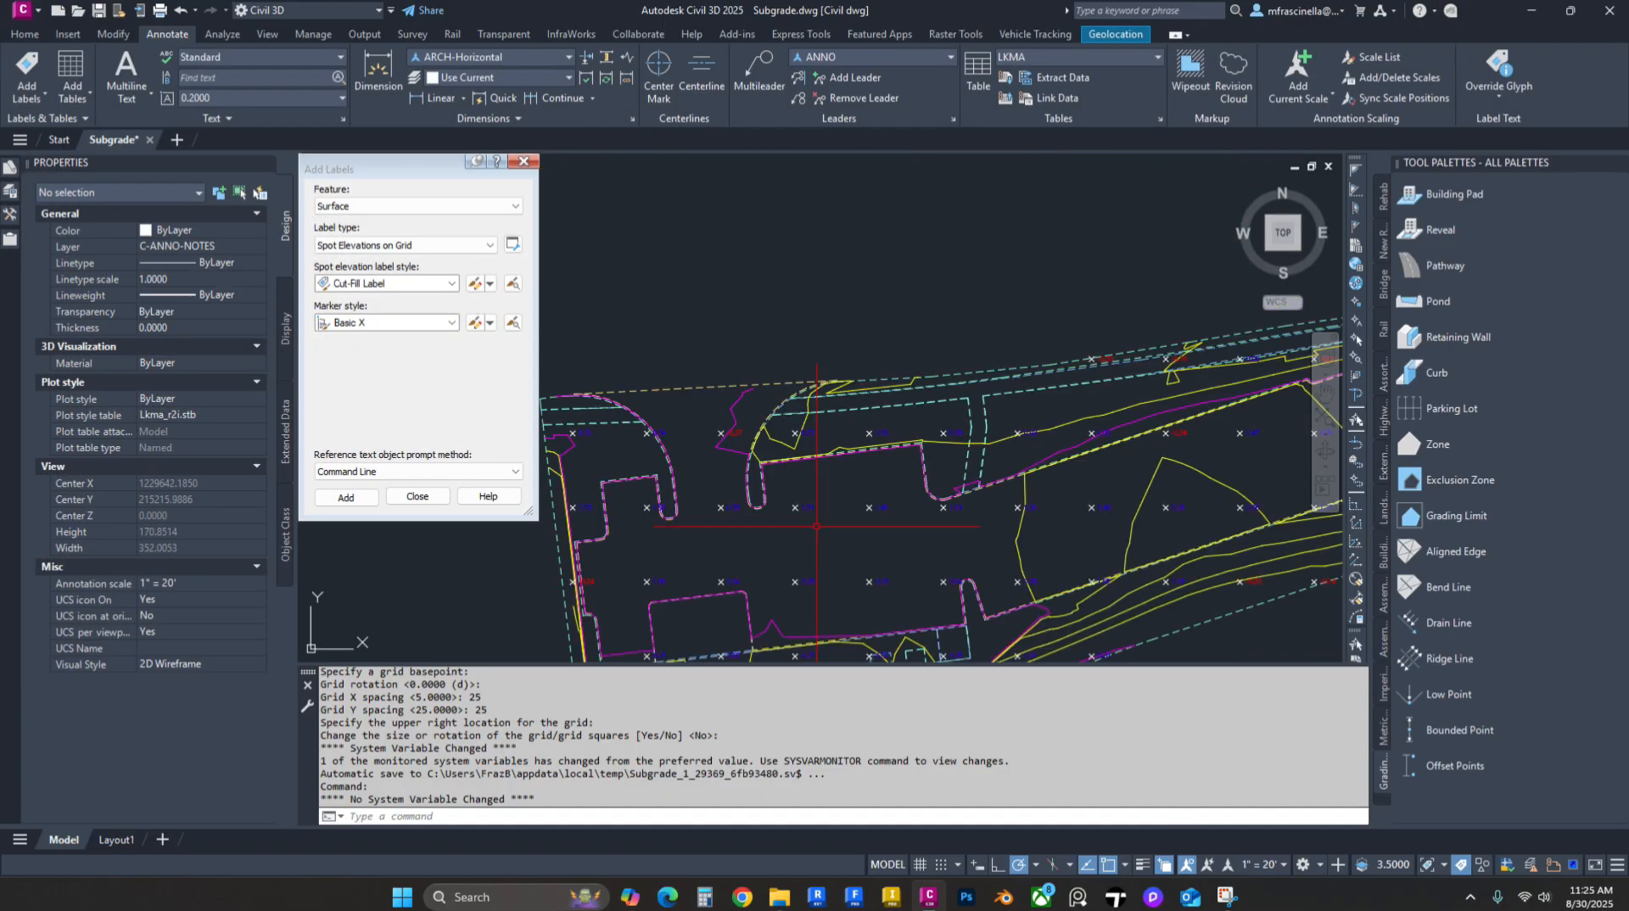
# Step: Examine the cut and fill labels up close at several grid points, and compare their colors and signs
pyautogui.scroll(5, 767, 362)
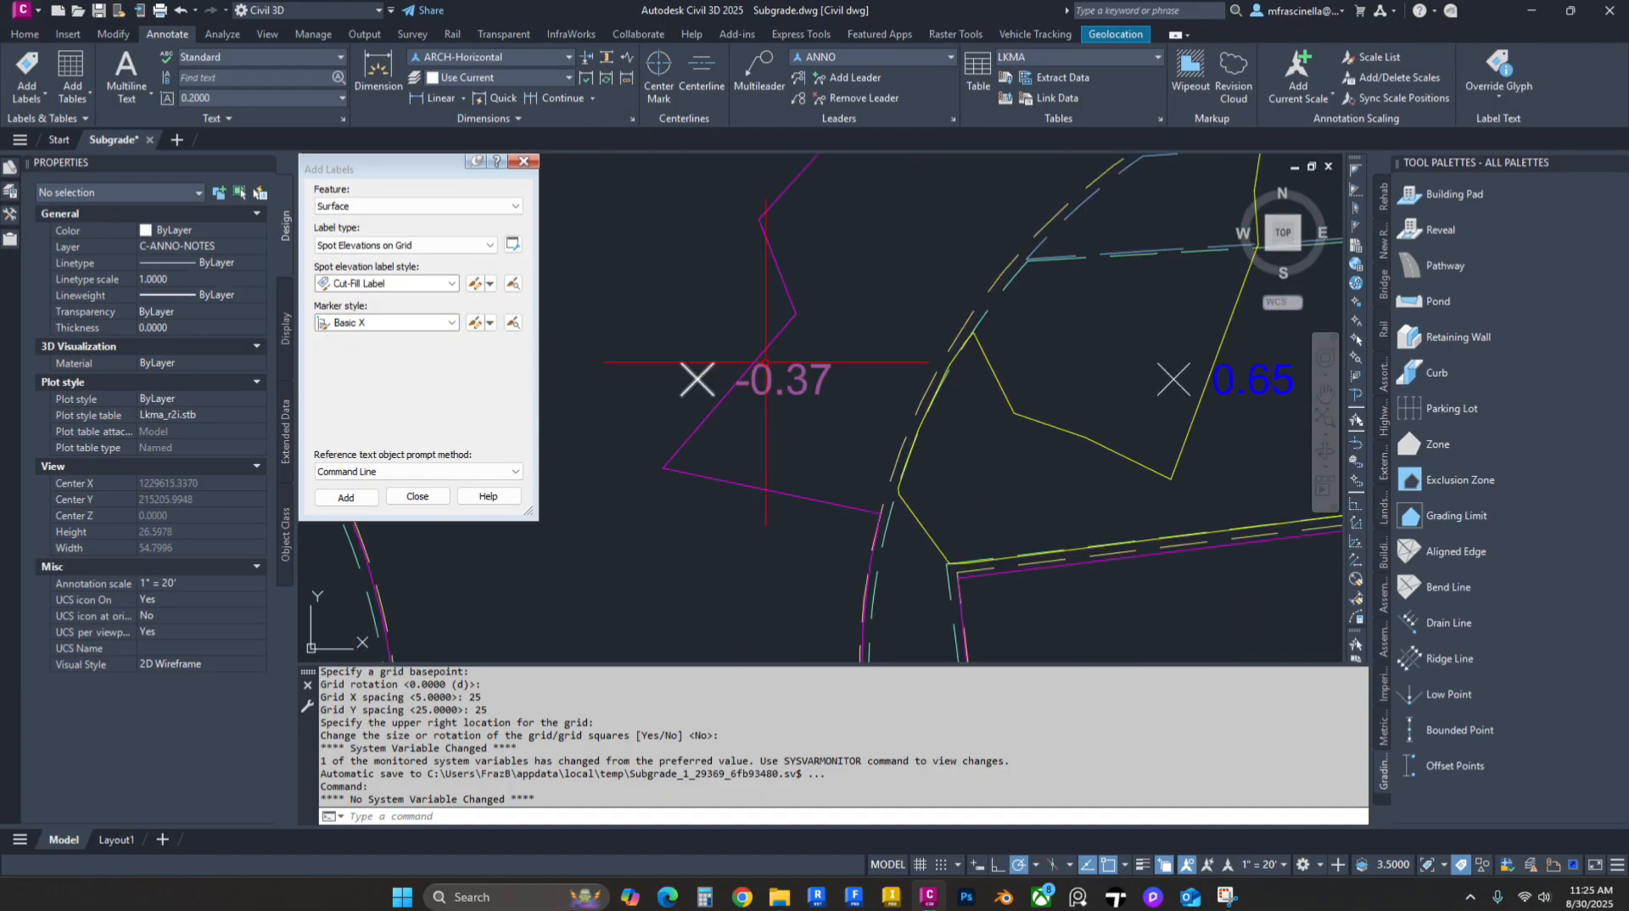
pyautogui.scroll(-8, 766, 362)
pyautogui.scroll(6, 1186, 325)
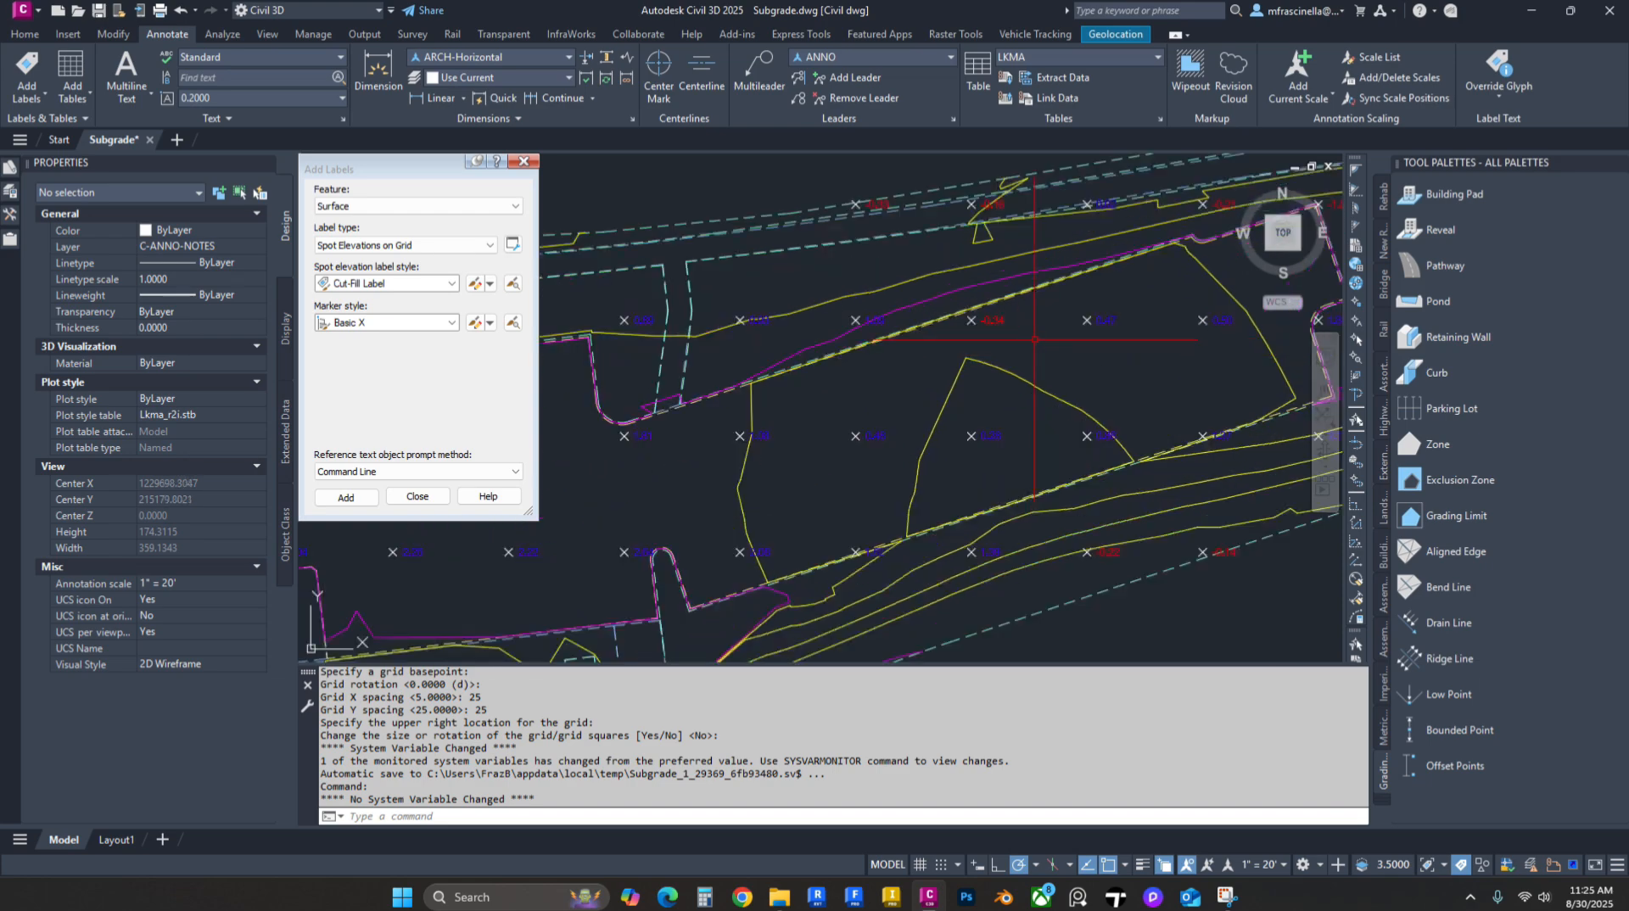
pyautogui.scroll(2, 908, 374)
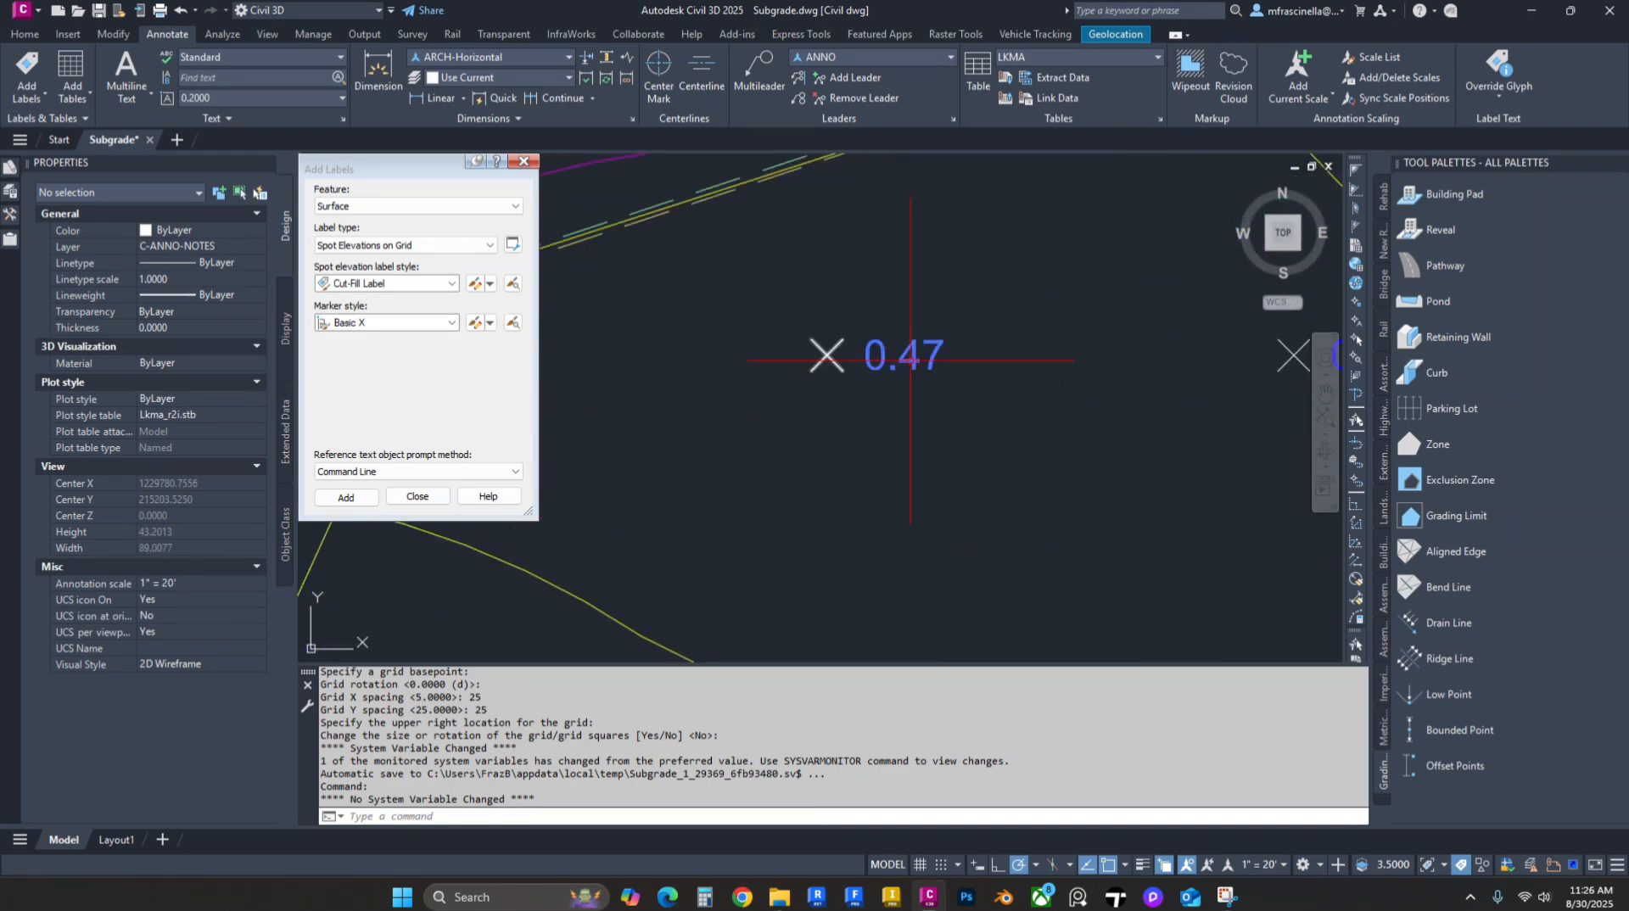
pyautogui.scroll(-2, 918, 355)
pyautogui.scroll(2, 918, 355)
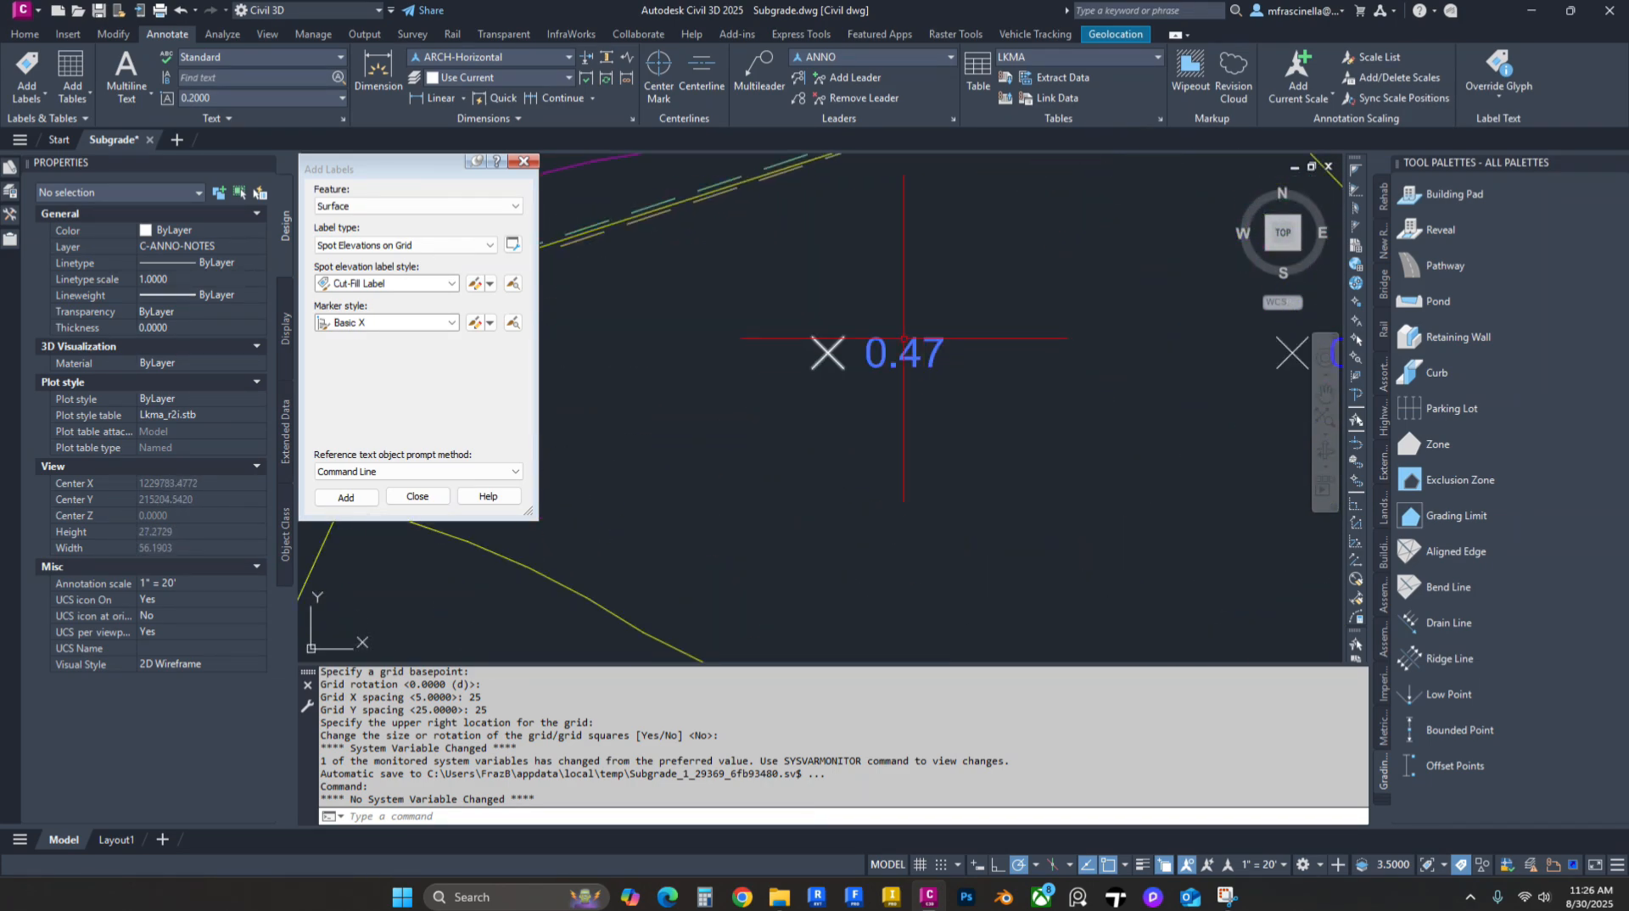
pyautogui.scroll(-2, 929, 360)
pyautogui.moveTo(914, 355); pyautogui.dragTo(1137, 374, button='middle')
pyautogui.scroll(2, 824, 372)
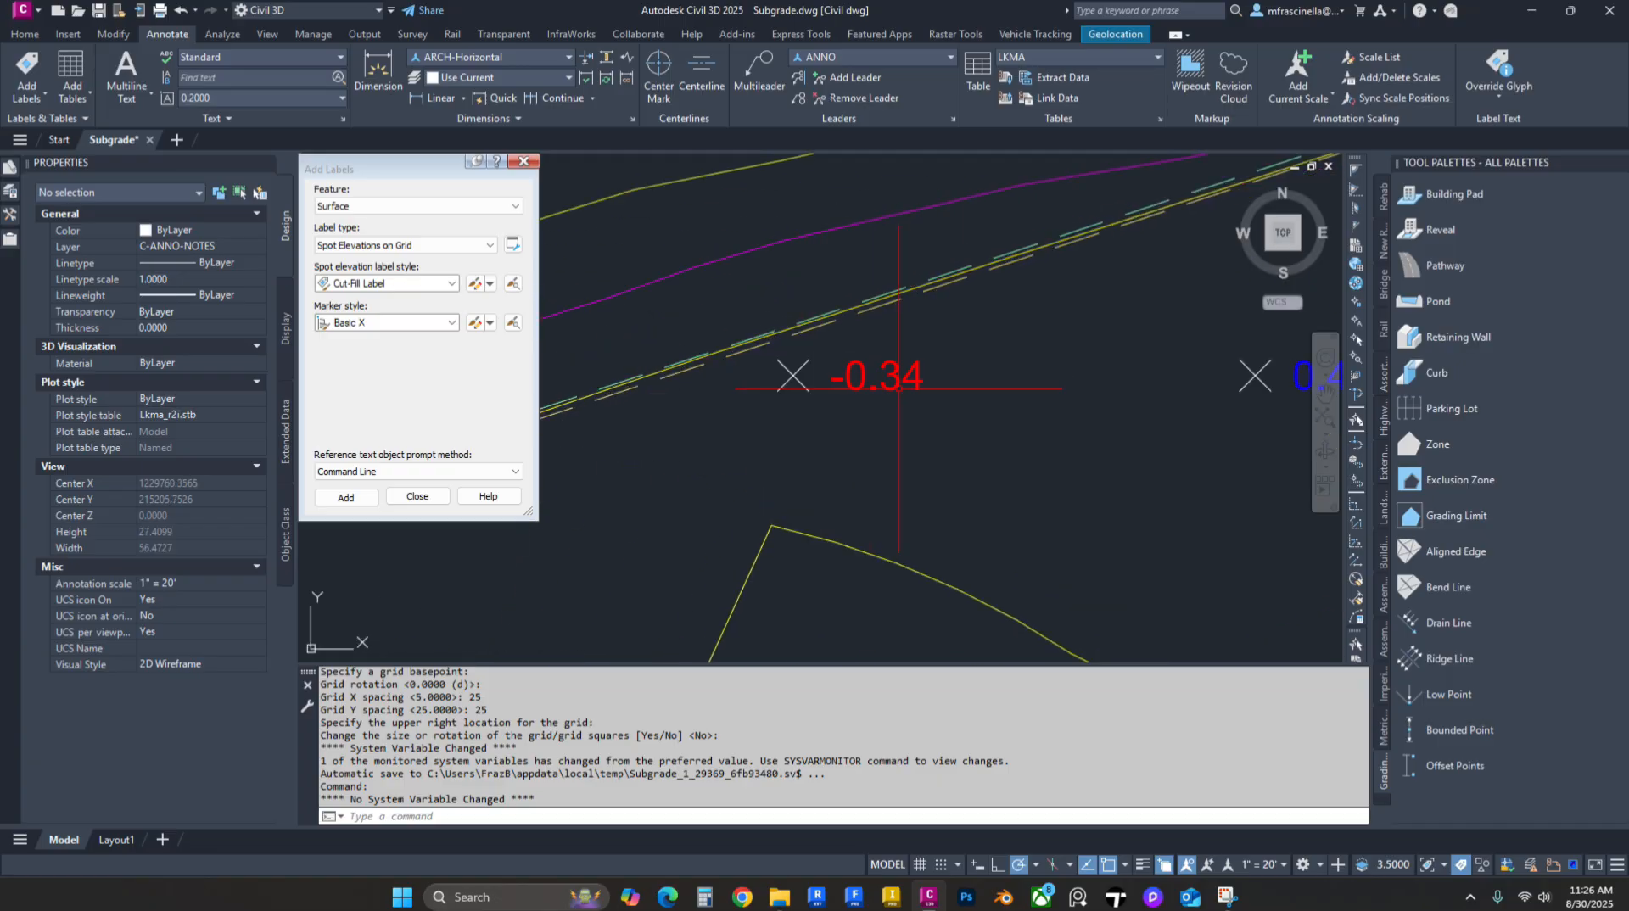
pyautogui.scroll(-10, 898, 388)
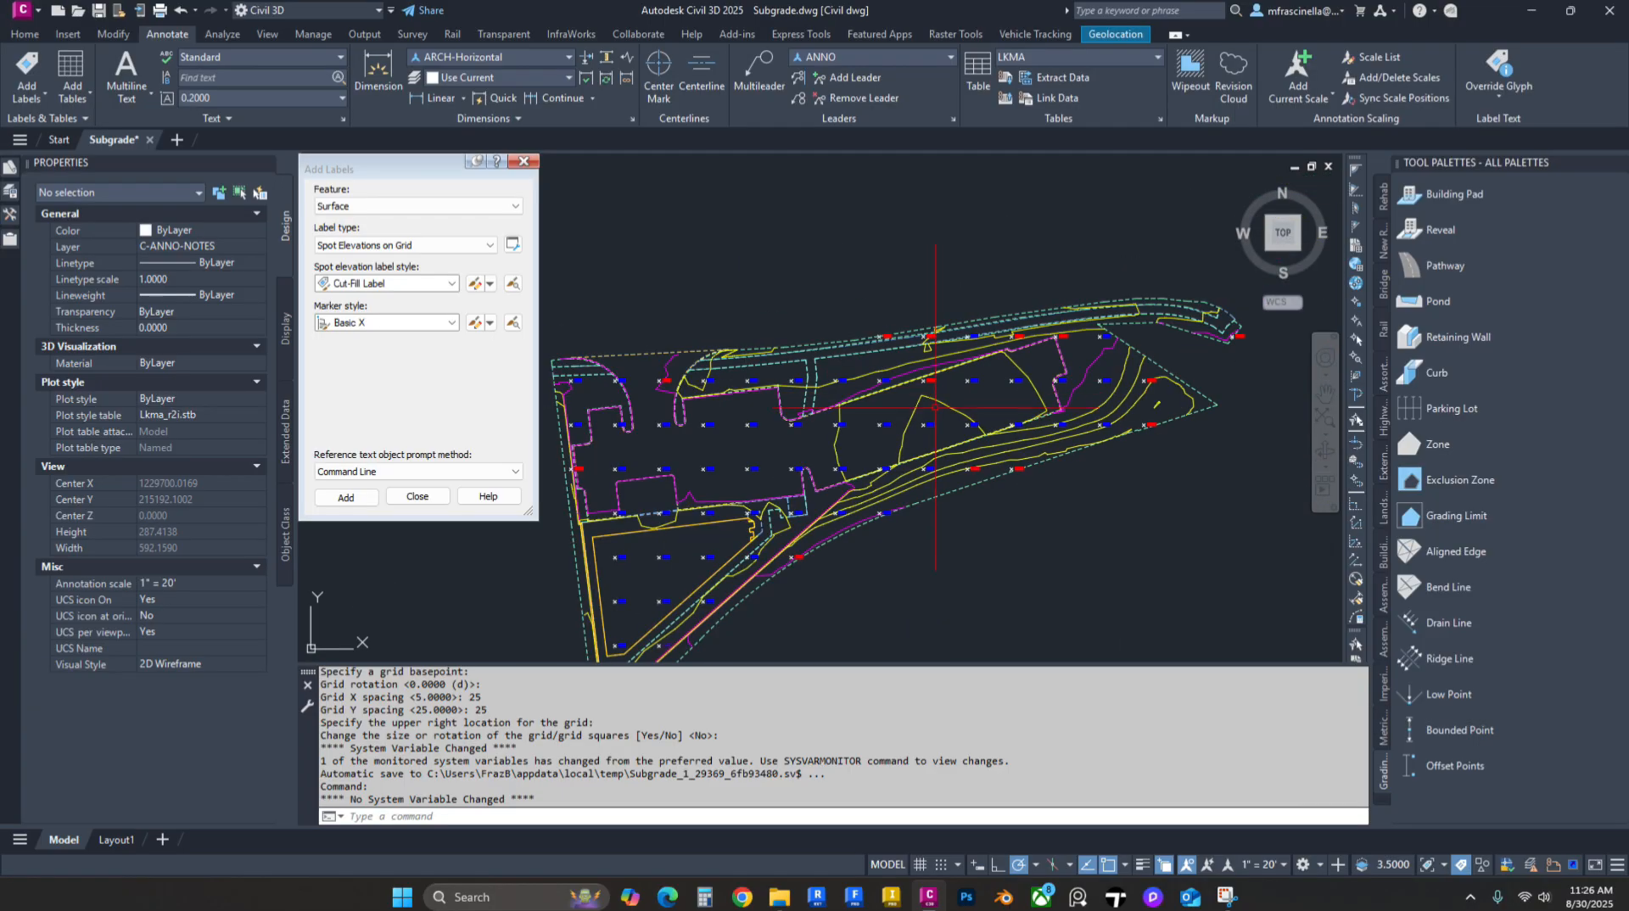
# Step: Read the surface elevations at a point in the southwestern triangular area and at one near the middle of the site
pyautogui.scroll(6, 932, 427)
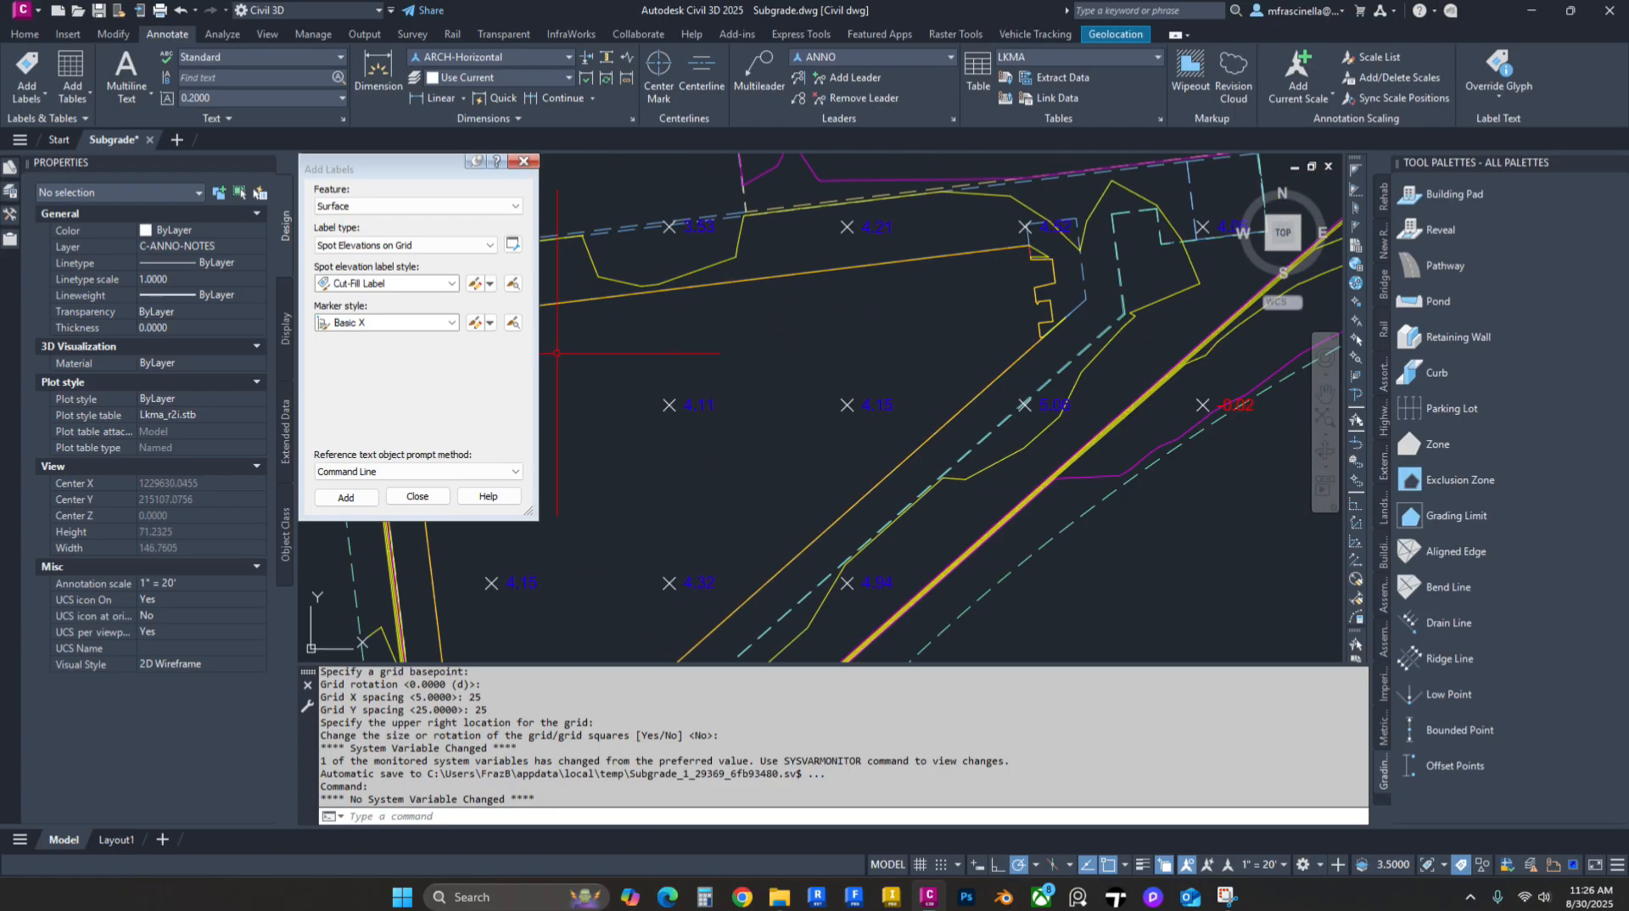
pyautogui.scroll(-2, 632, 360)
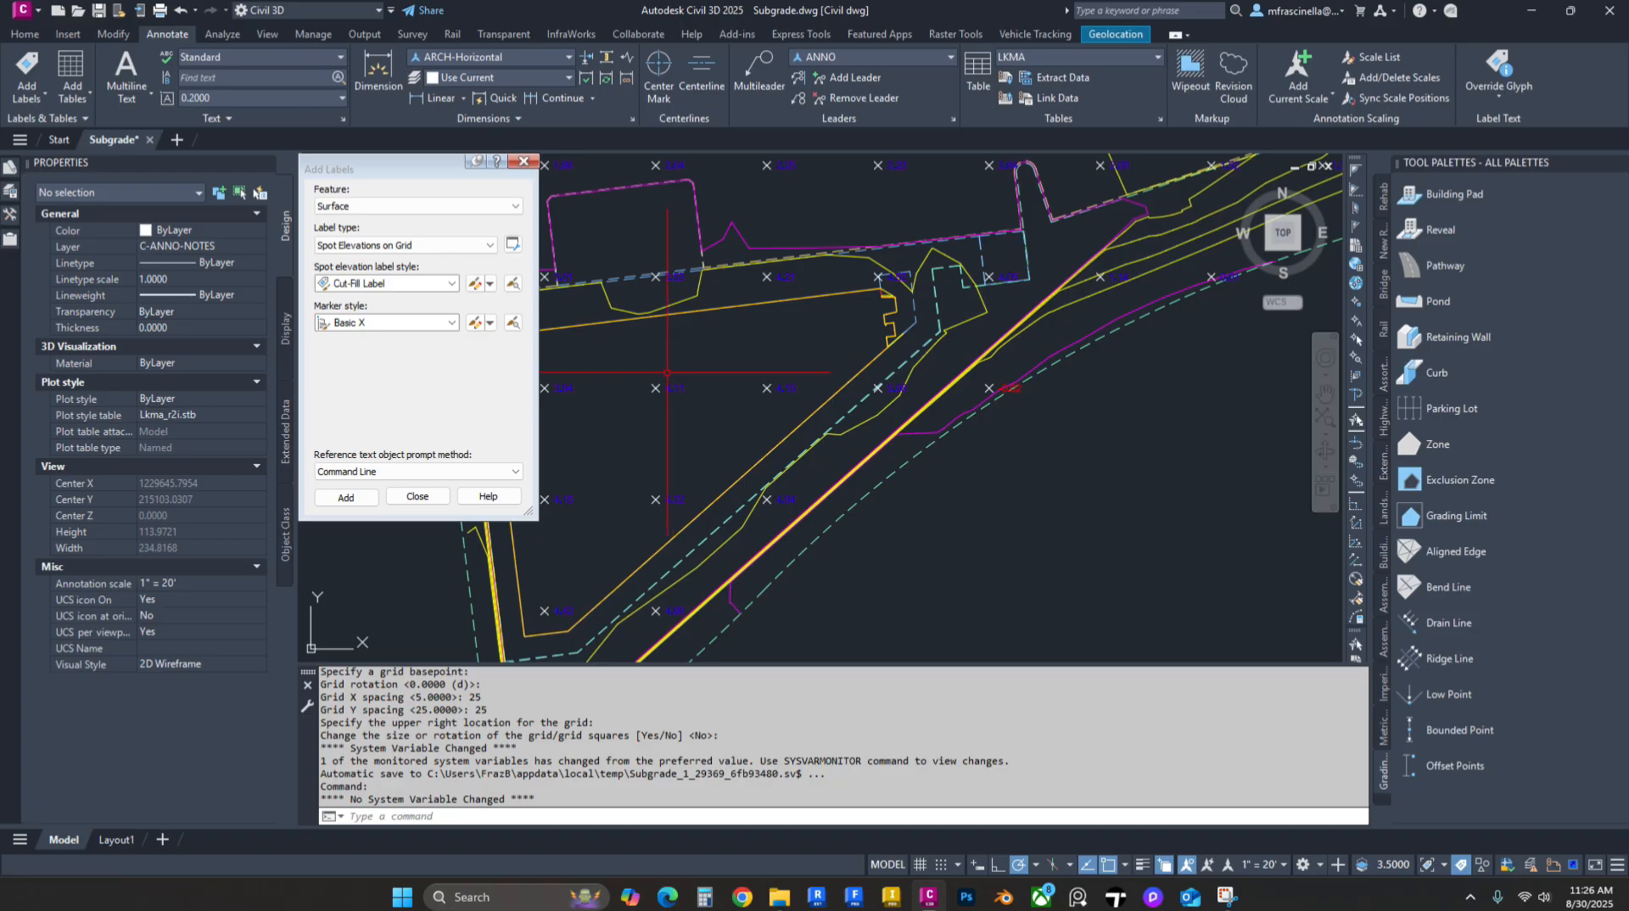
pyautogui.moveTo(667, 372)
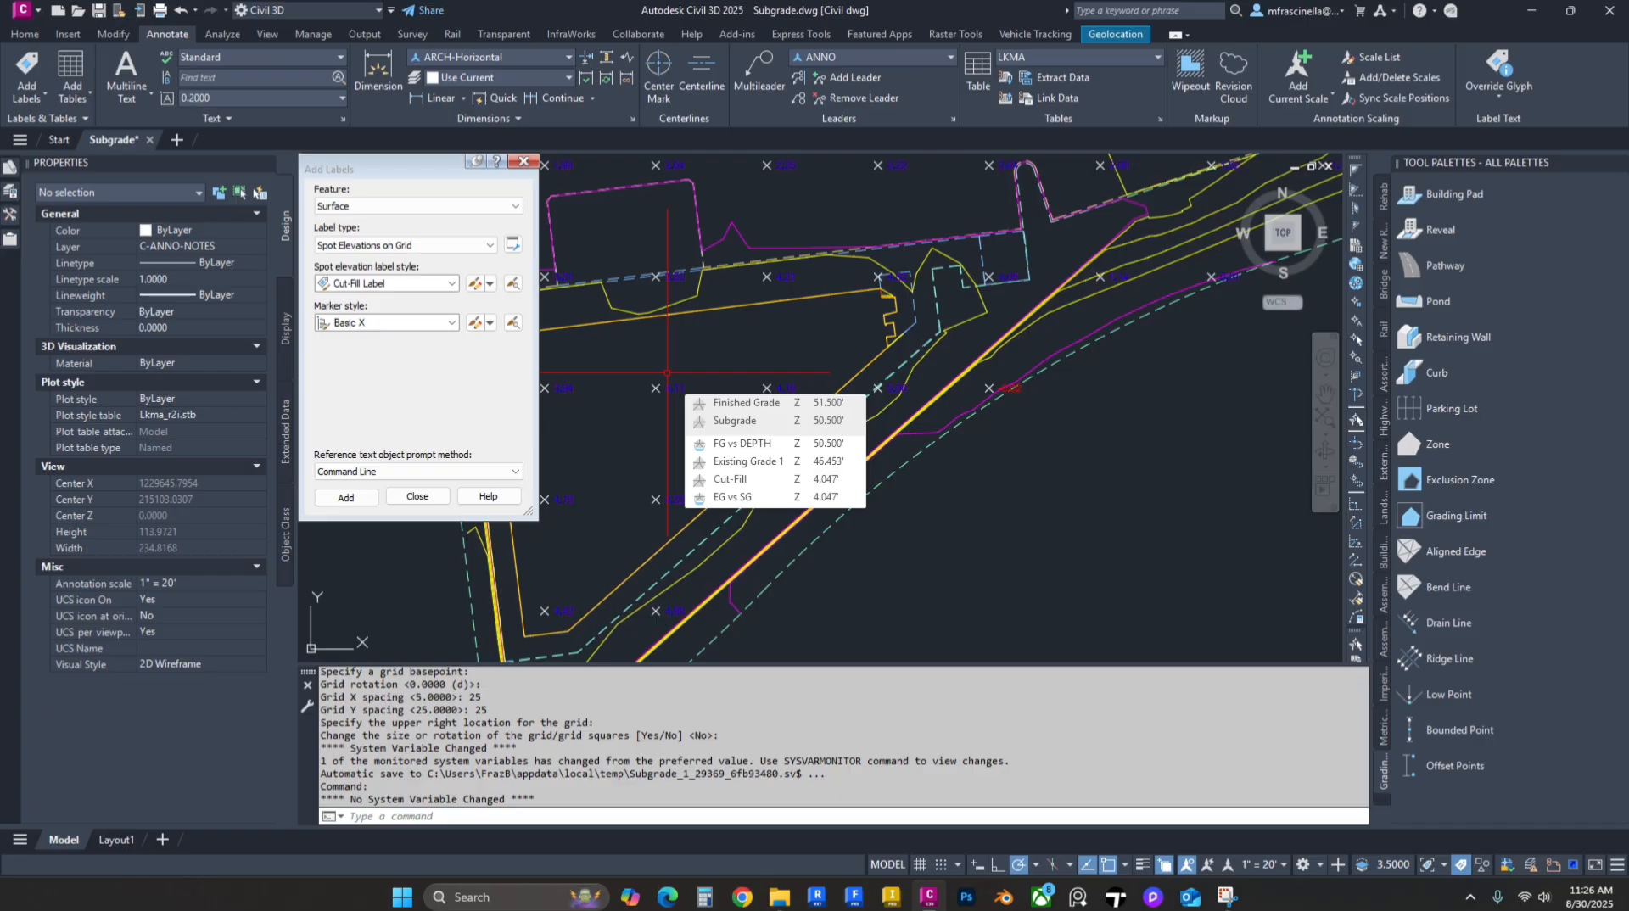
pyautogui.scroll(-6, 667, 373)
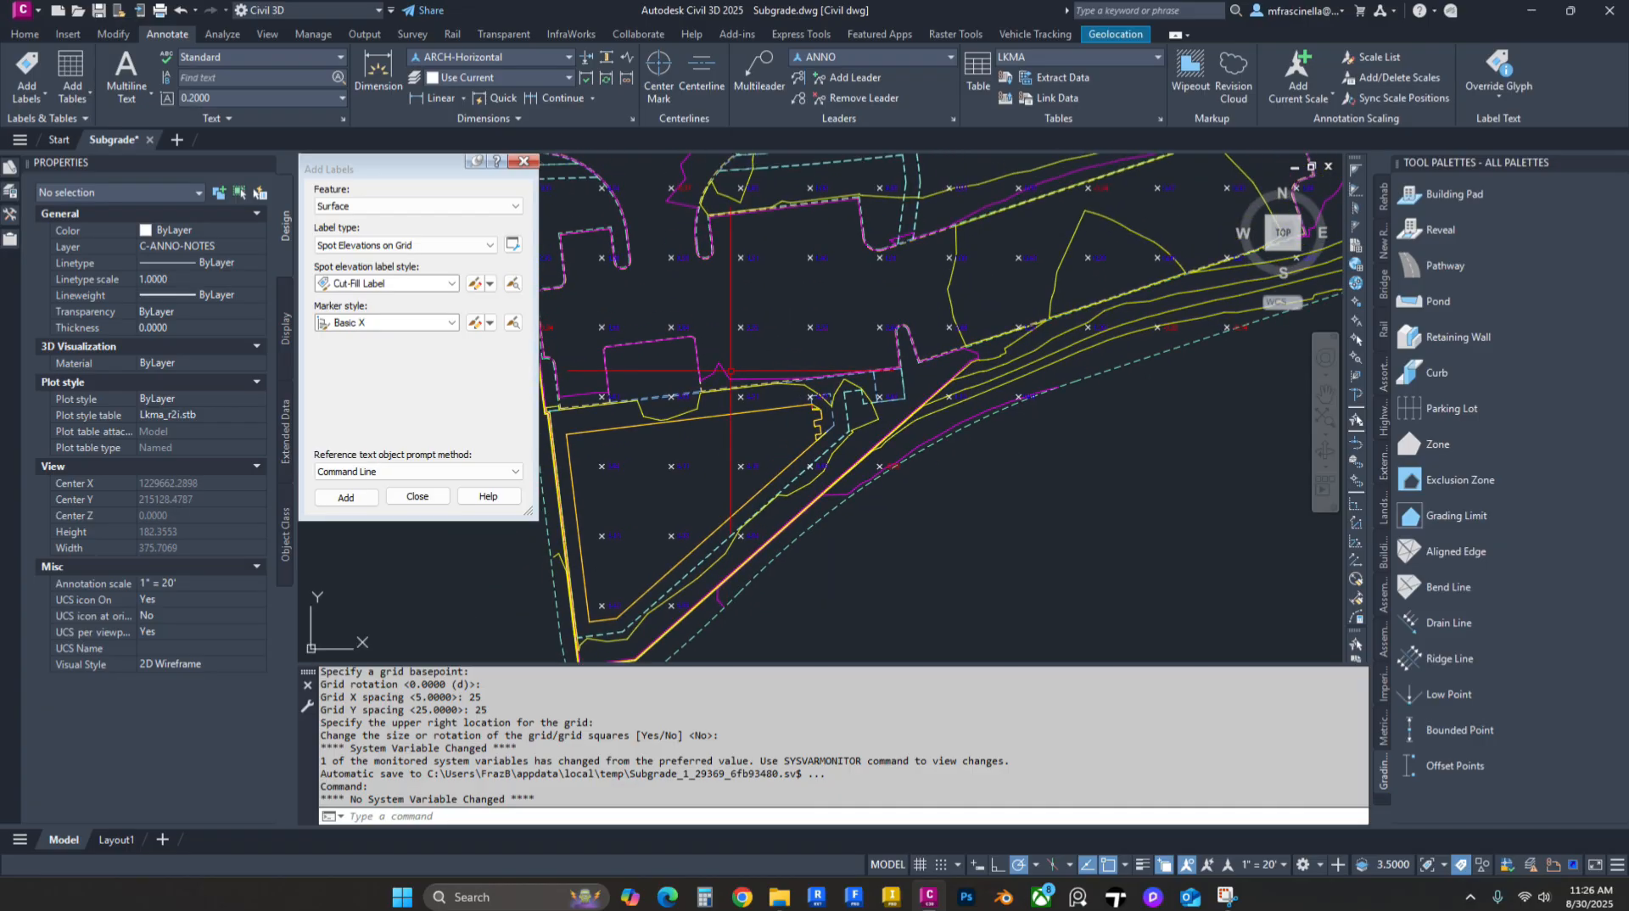
pyautogui.moveTo(1079, 286); pyautogui.dragTo(1030, 360, button='middle')
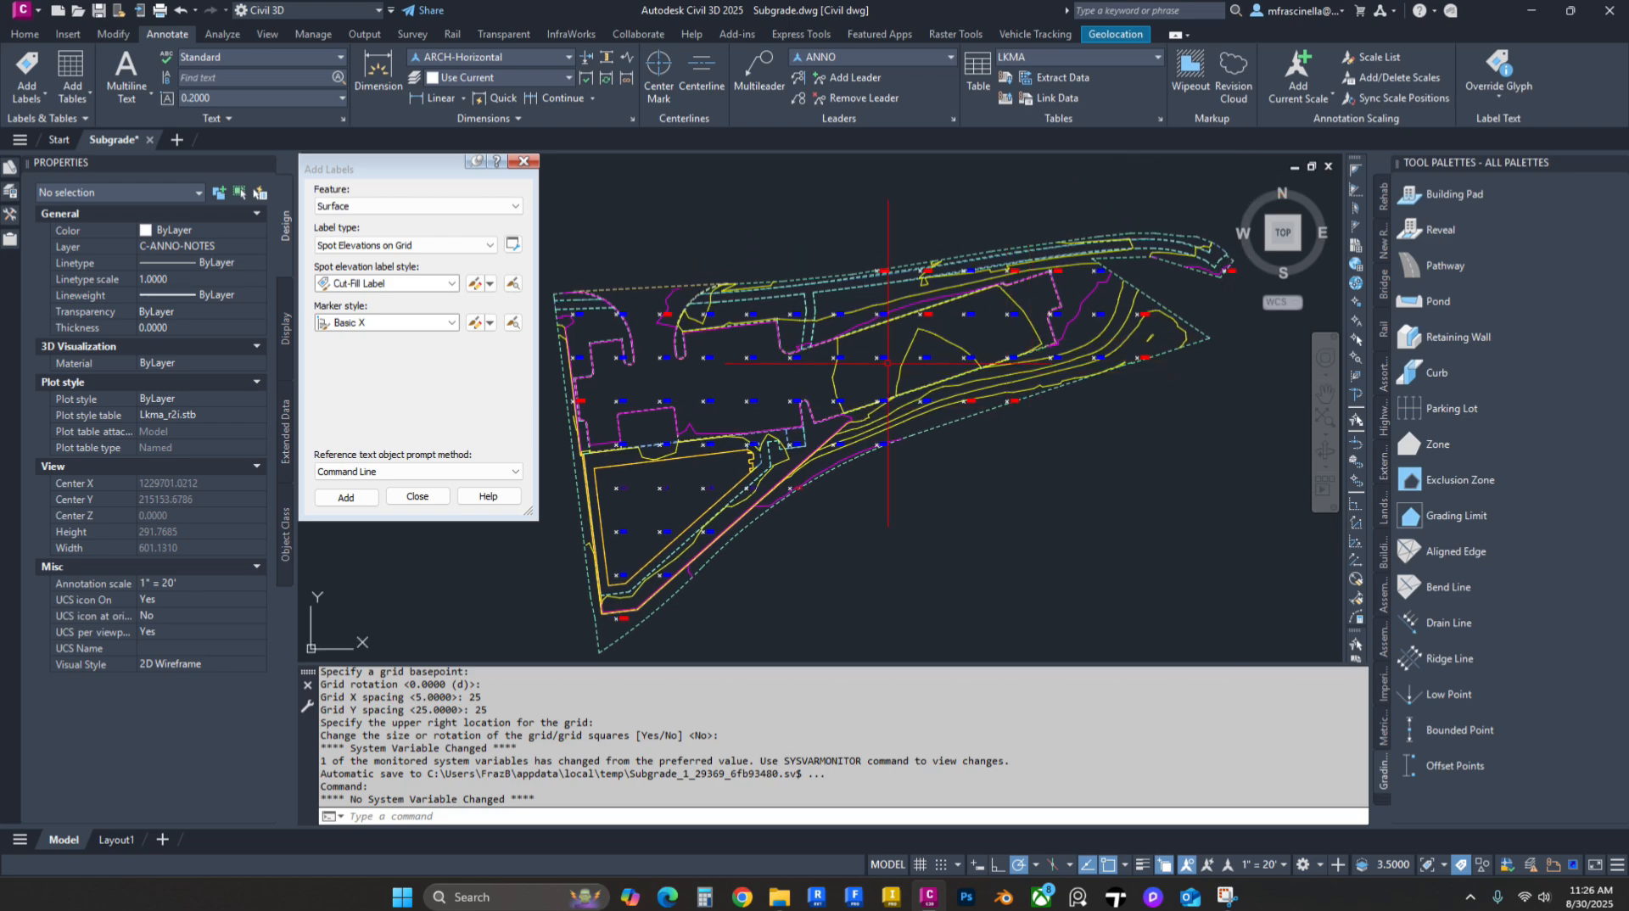
pyautogui.moveTo(887, 364)
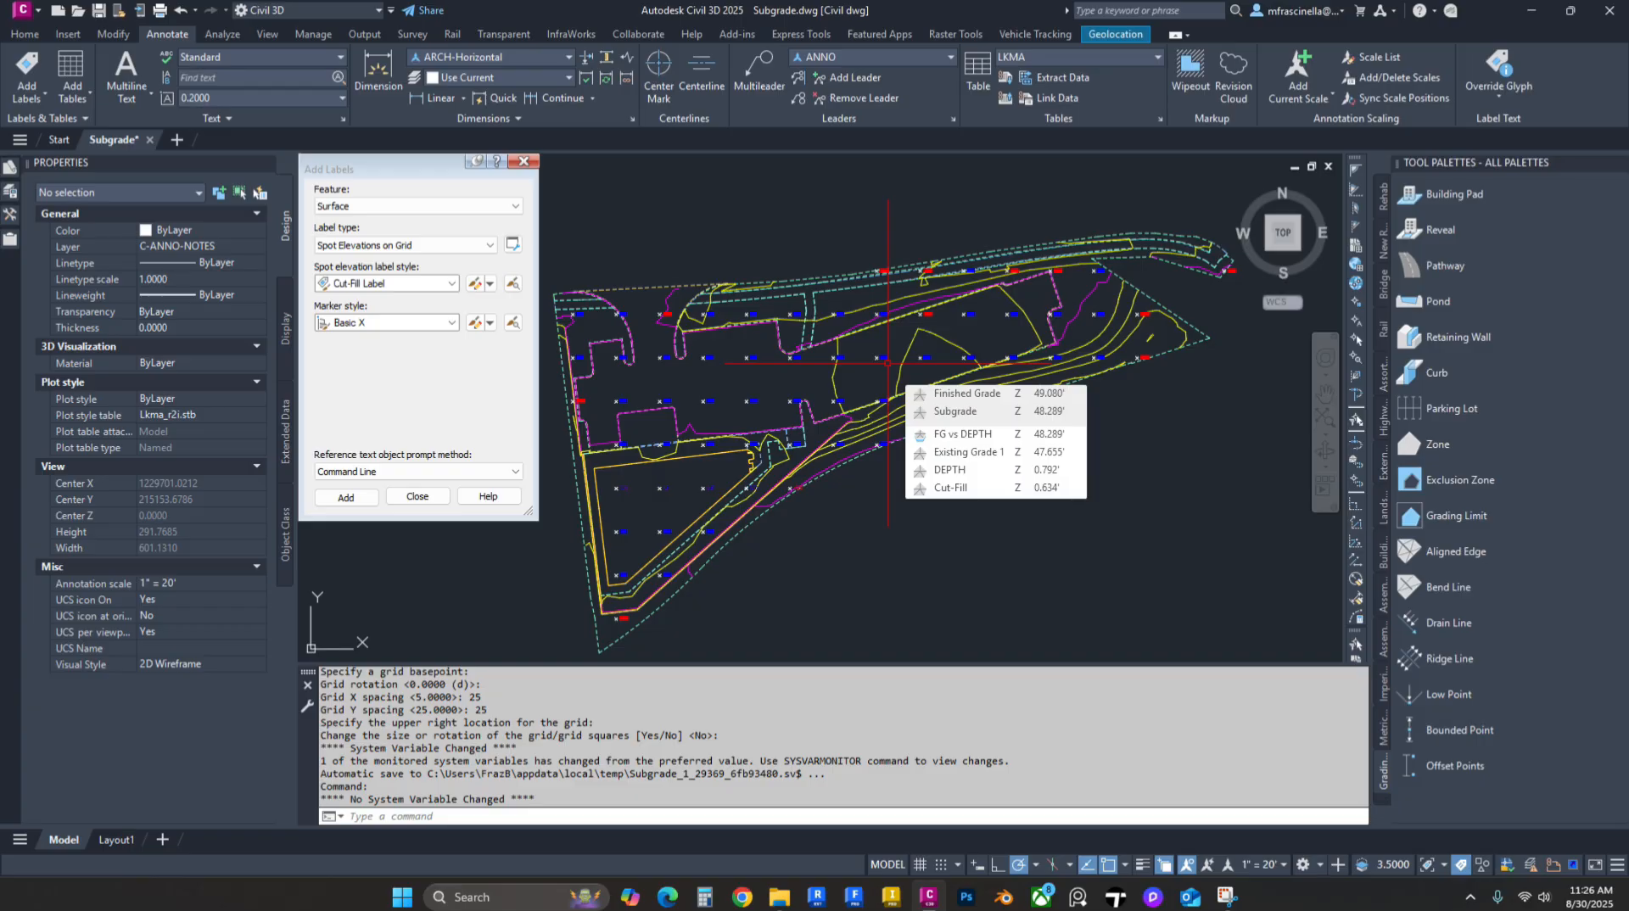
pyautogui.click(888, 363)
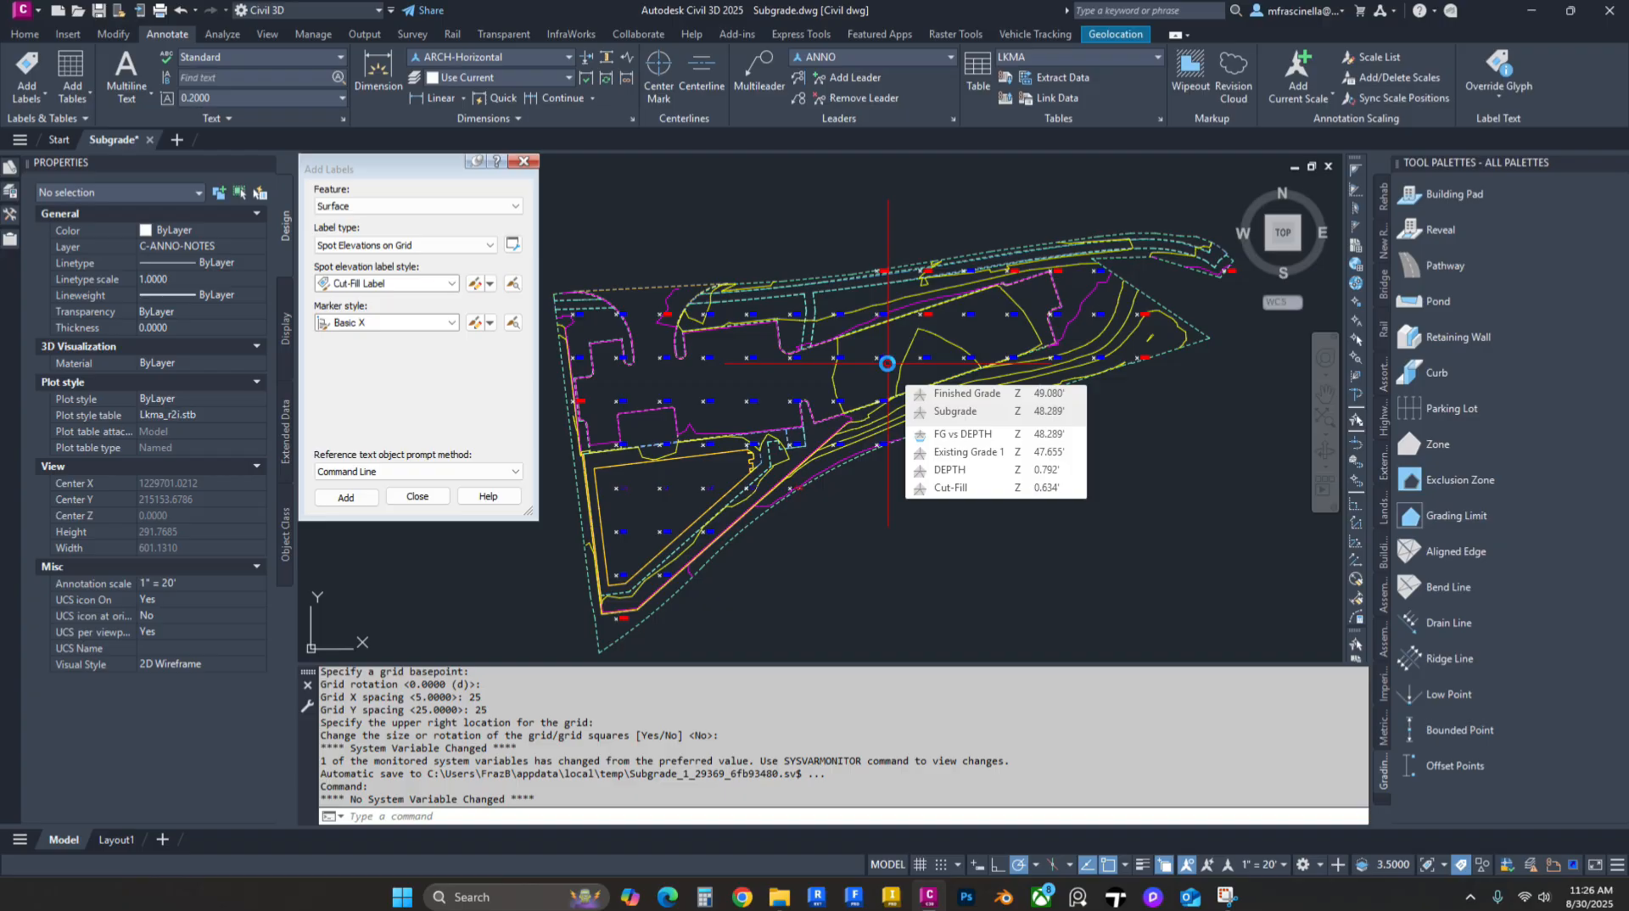